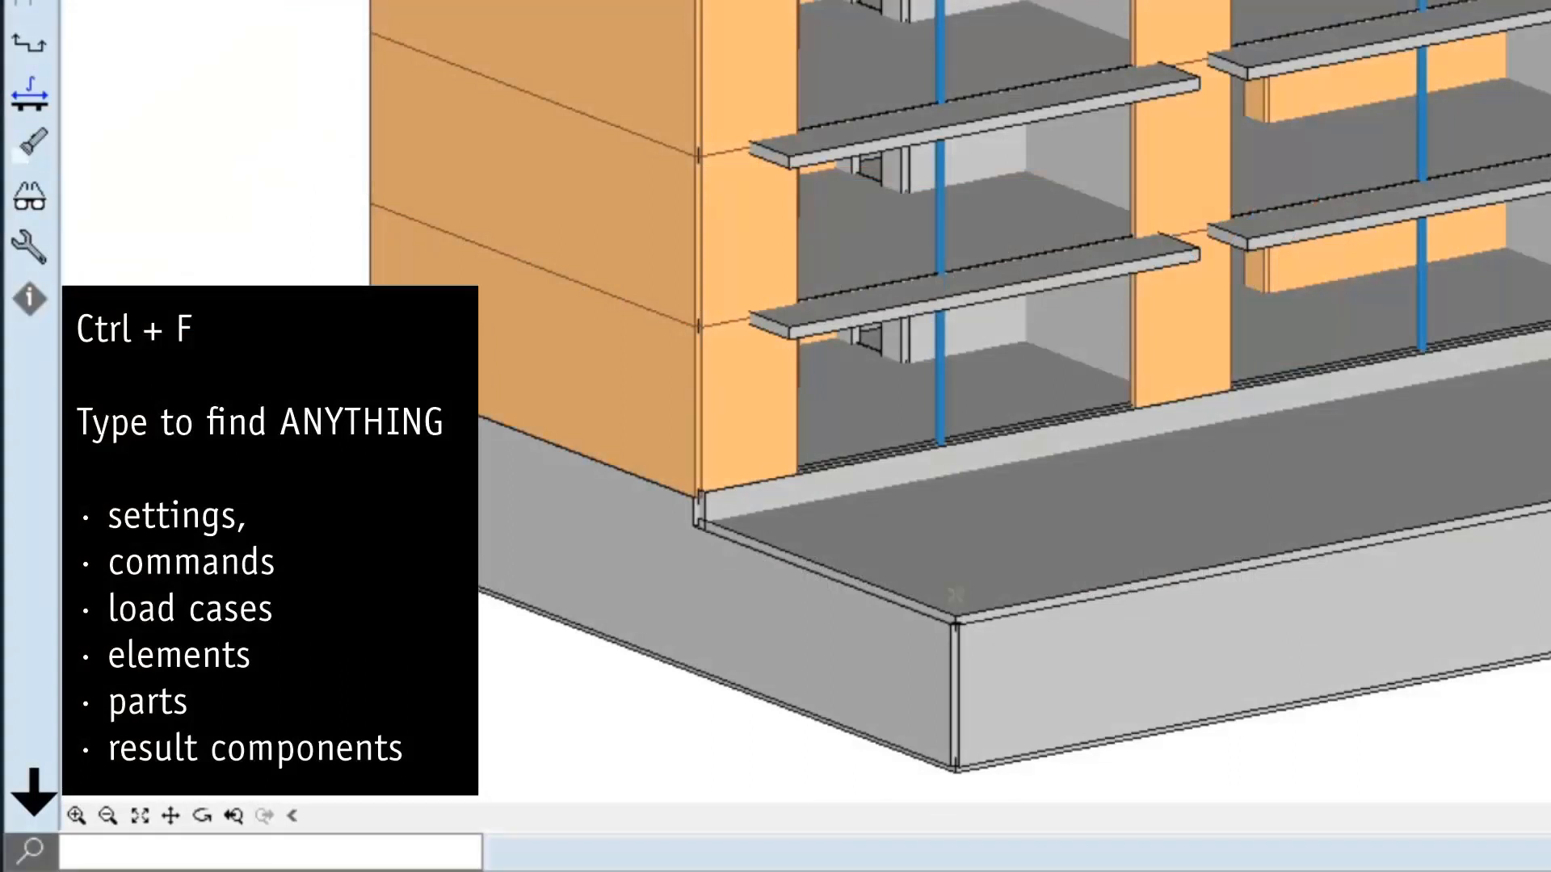
Step: Search the commands for "cro" and choose Swap start and end cross-section
{"action": "key", "text": "ctrl+f"}
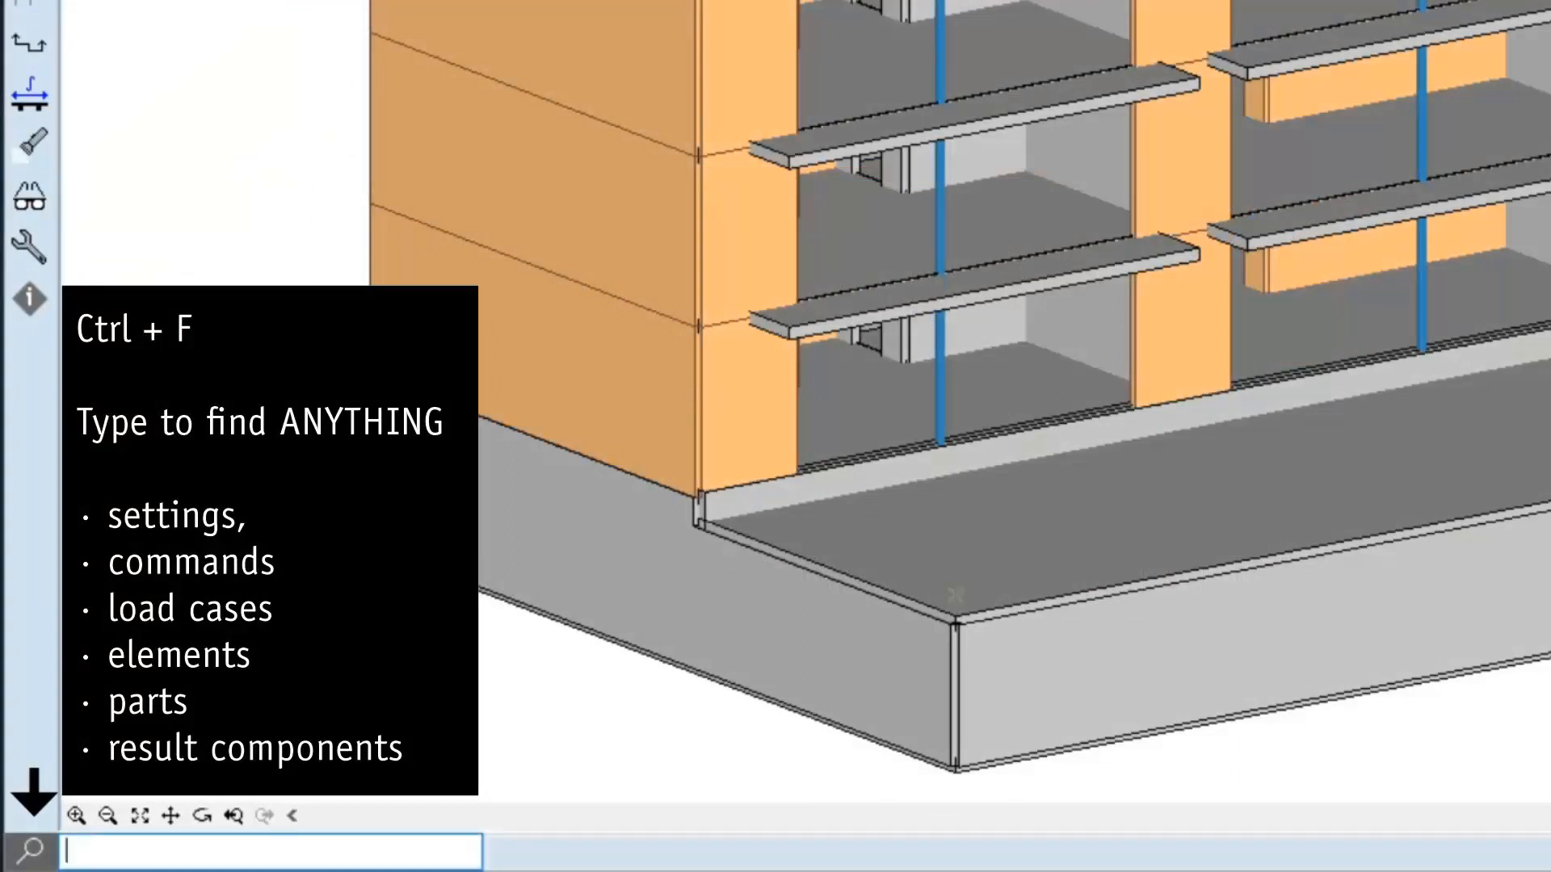
{"action": "type", "text": "cr"}
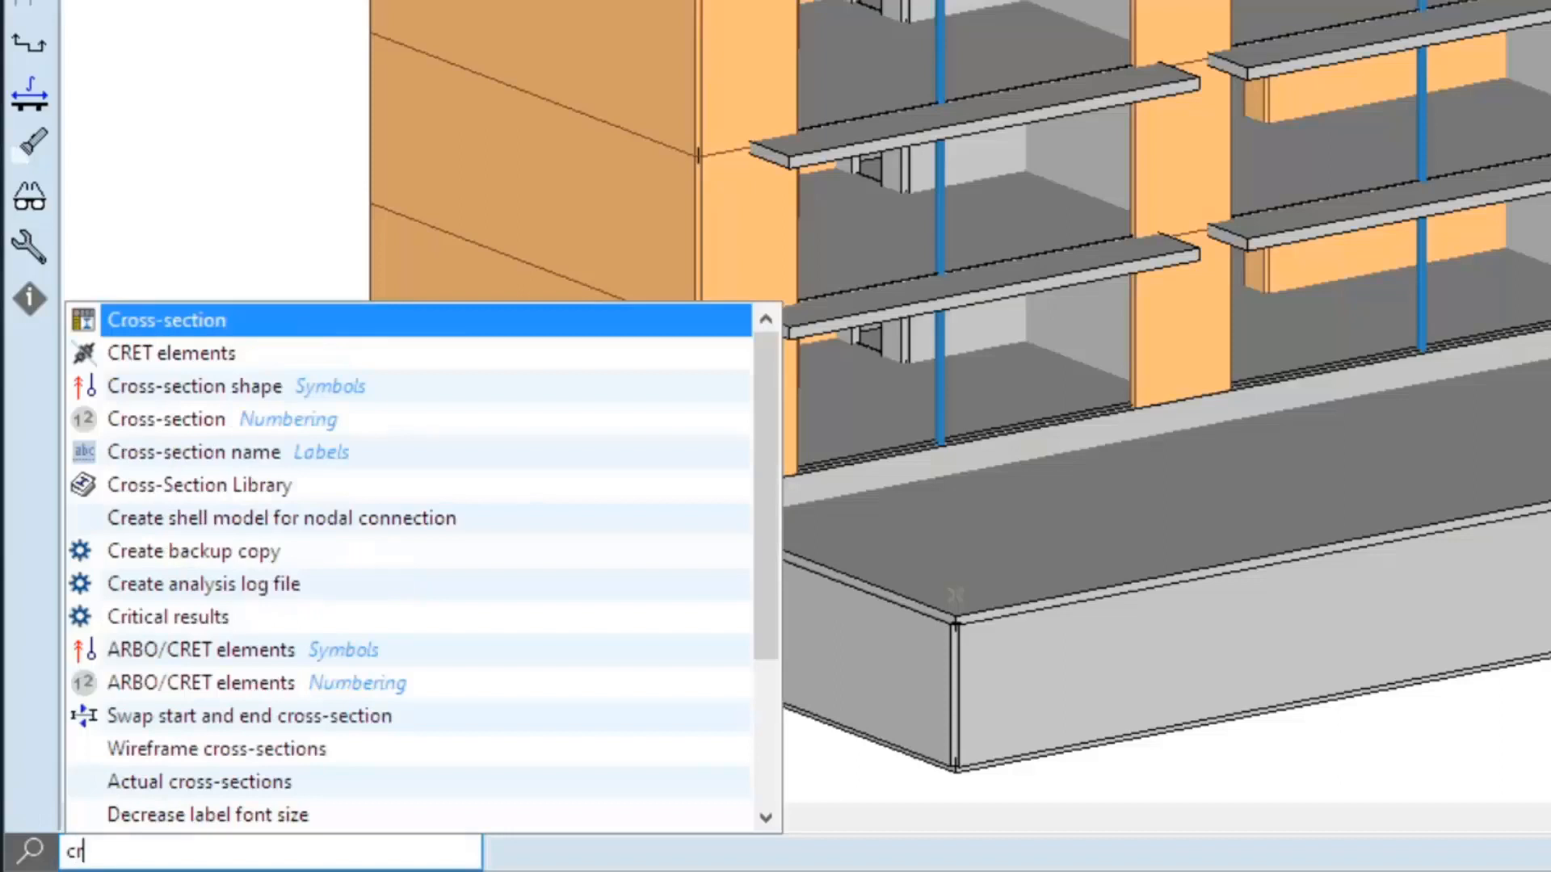
{"action": "type", "text": "o"}
{"action": "key", "text": "Down"}
{"action": "key", "text": "Down"}
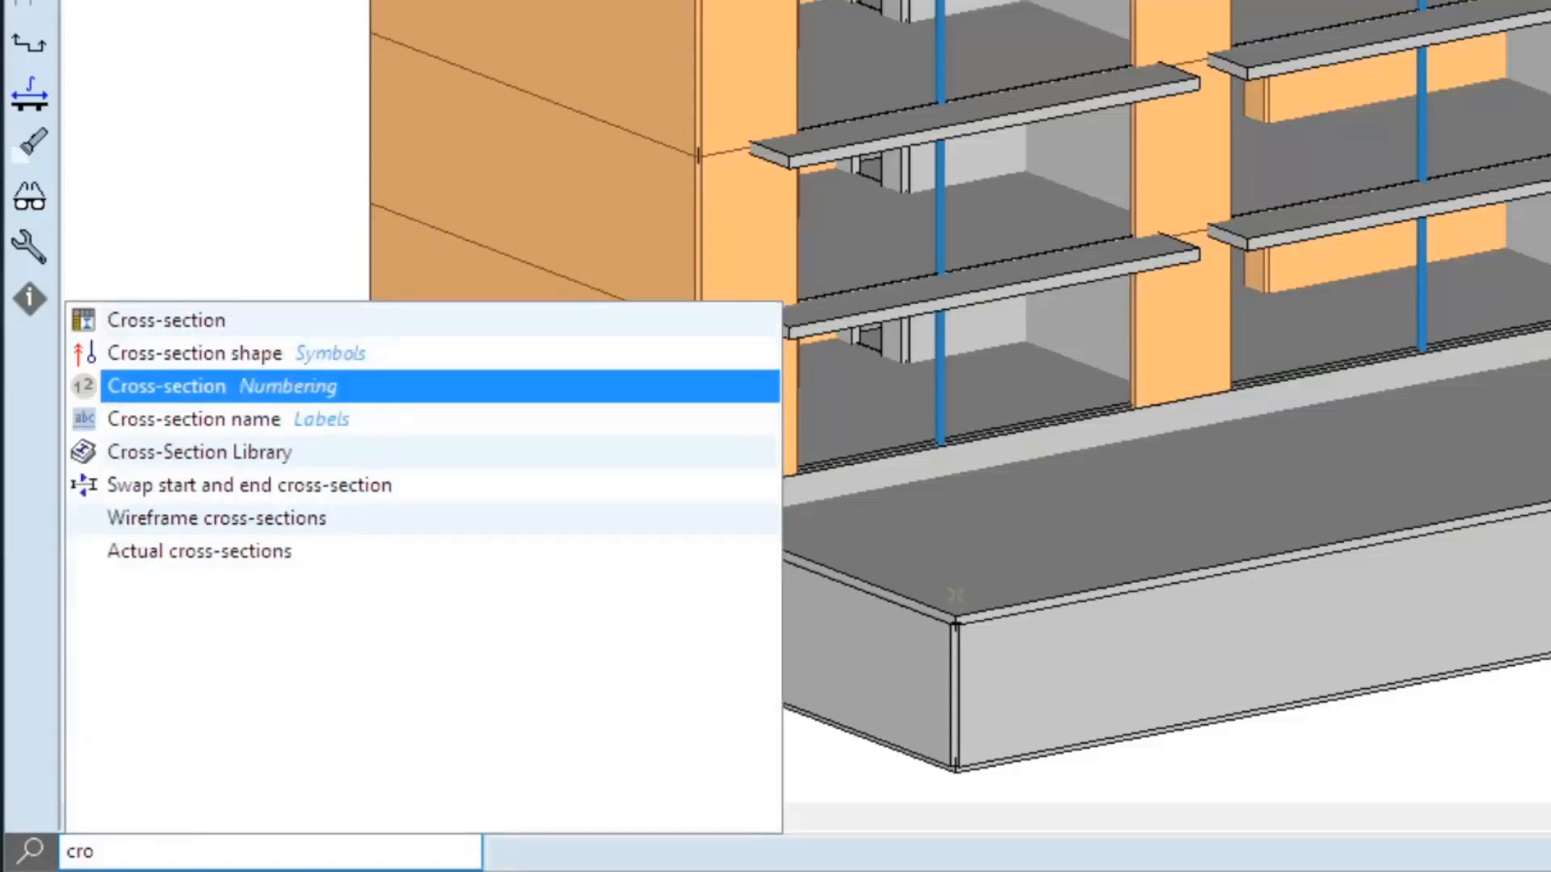
{"action": "key", "text": "Down"}
{"action": "key", "text": "Down"}
{"action": "key", "text": "Down"}
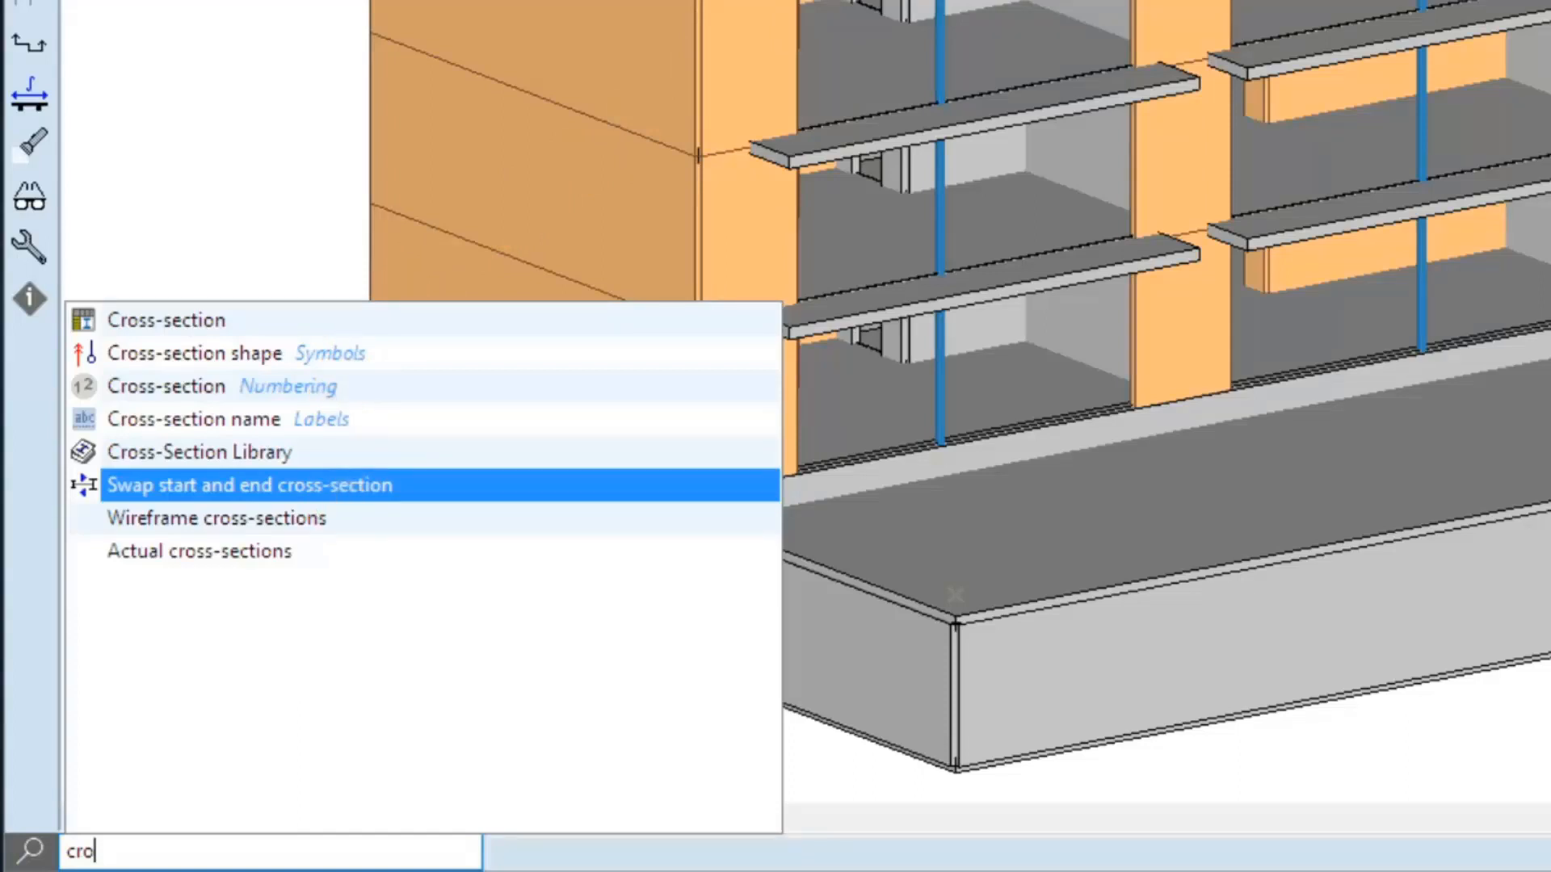
{"action": "key", "text": "Return"}
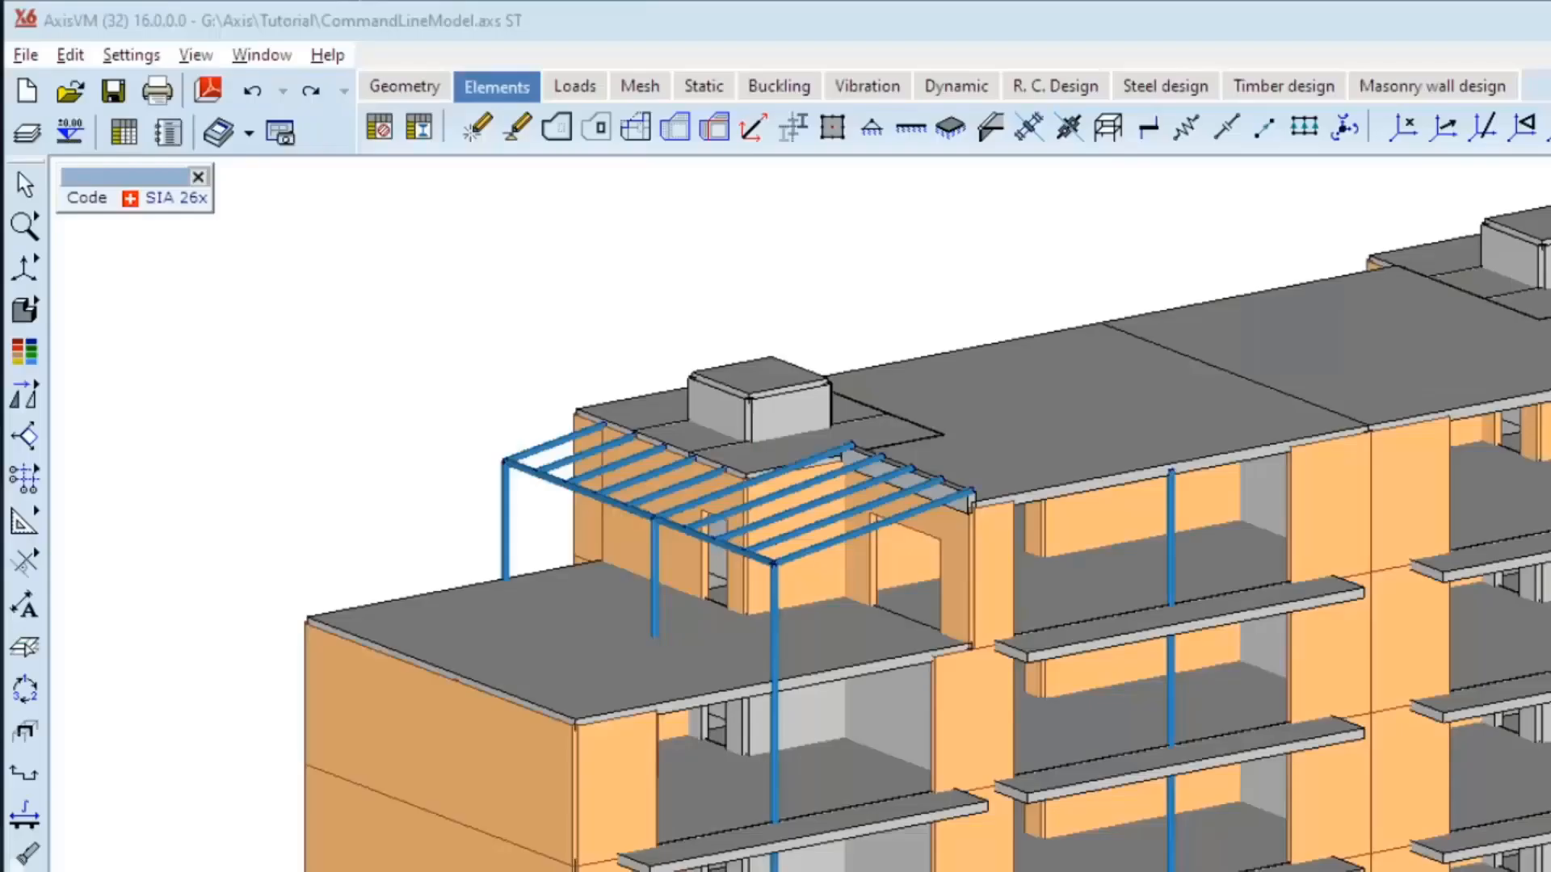
Step: Set the program's interface language to German
{"action": "left_click", "coordinate": [117, 55]}
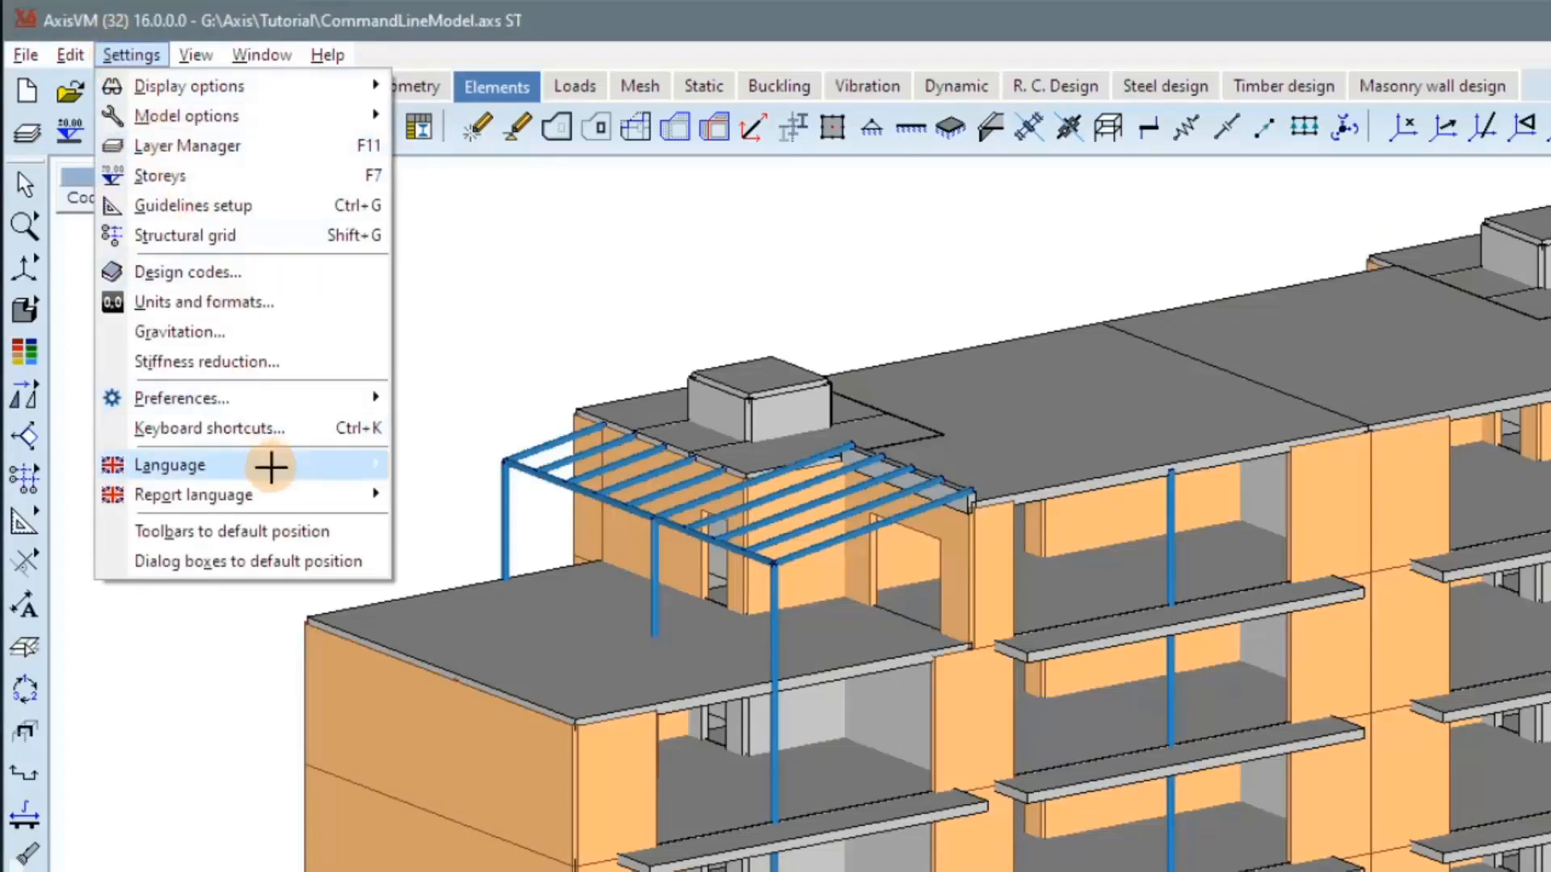
{"action": "mouse_move", "coordinate": [271, 466]}
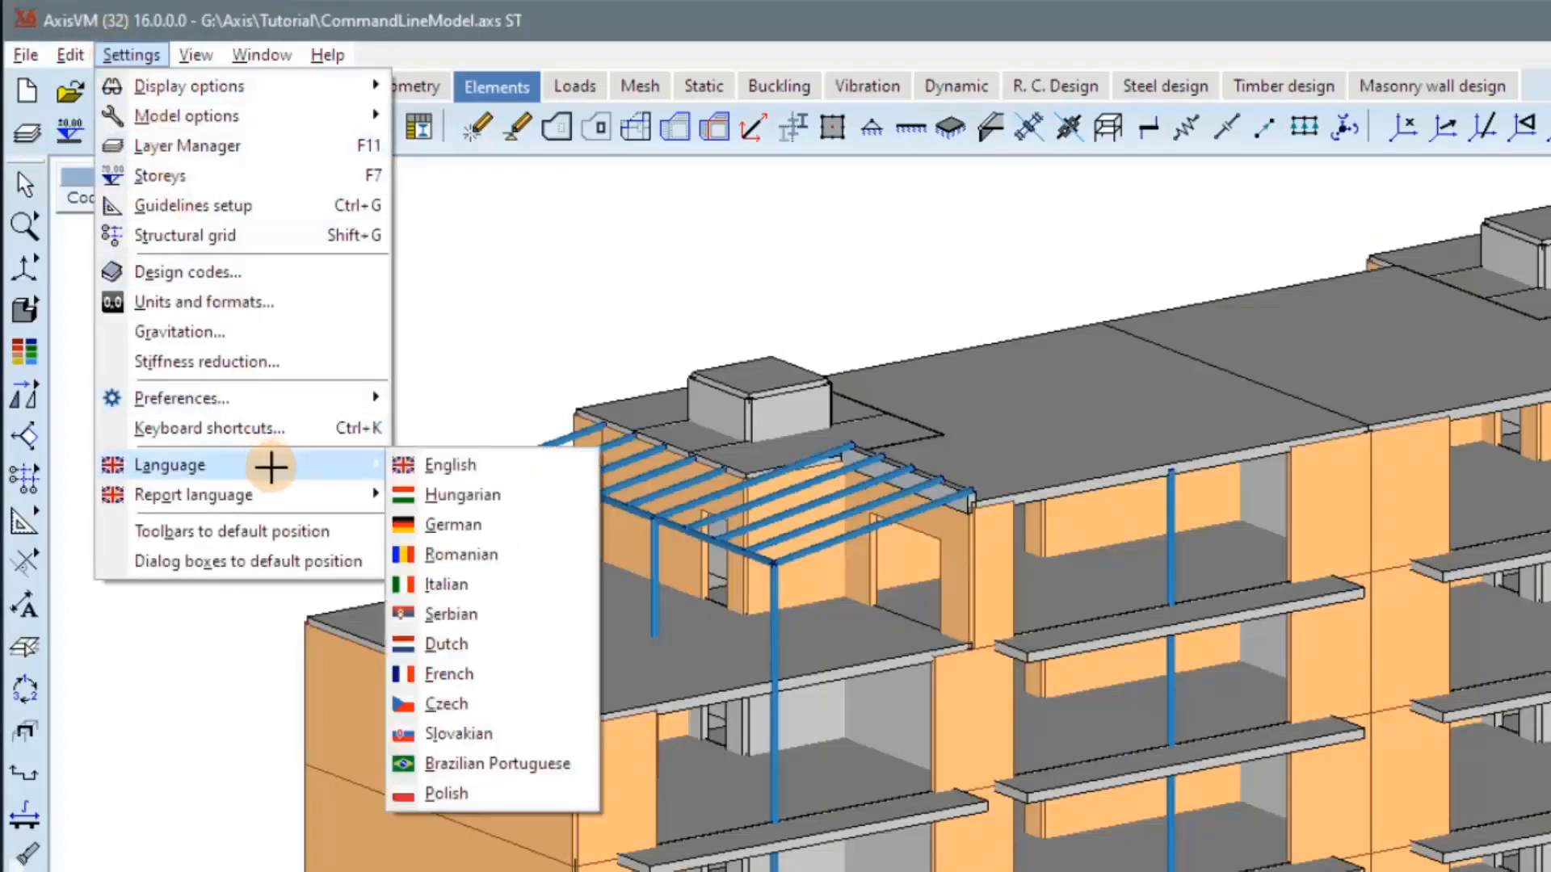
{"action": "left_click", "coordinate": [511, 524]}
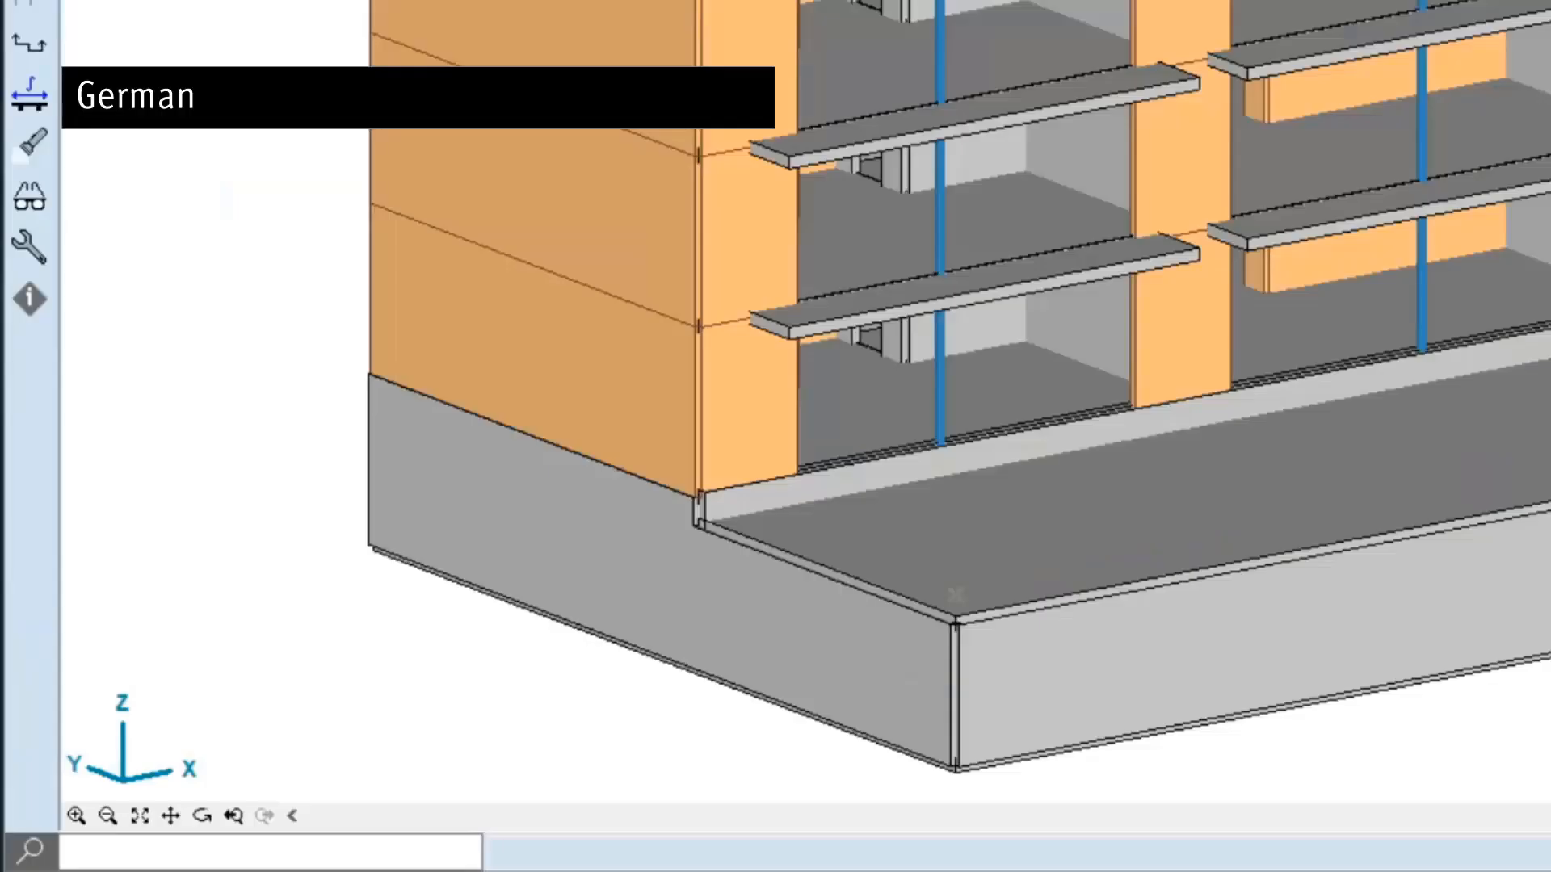
Step: Search the German commands for "quer" and look through the matches down to Anfangs- und Endquerschnitt vertauschen
{"action": "left_click", "coordinate": [162, 852]}
{"action": "type", "text": "qu"}
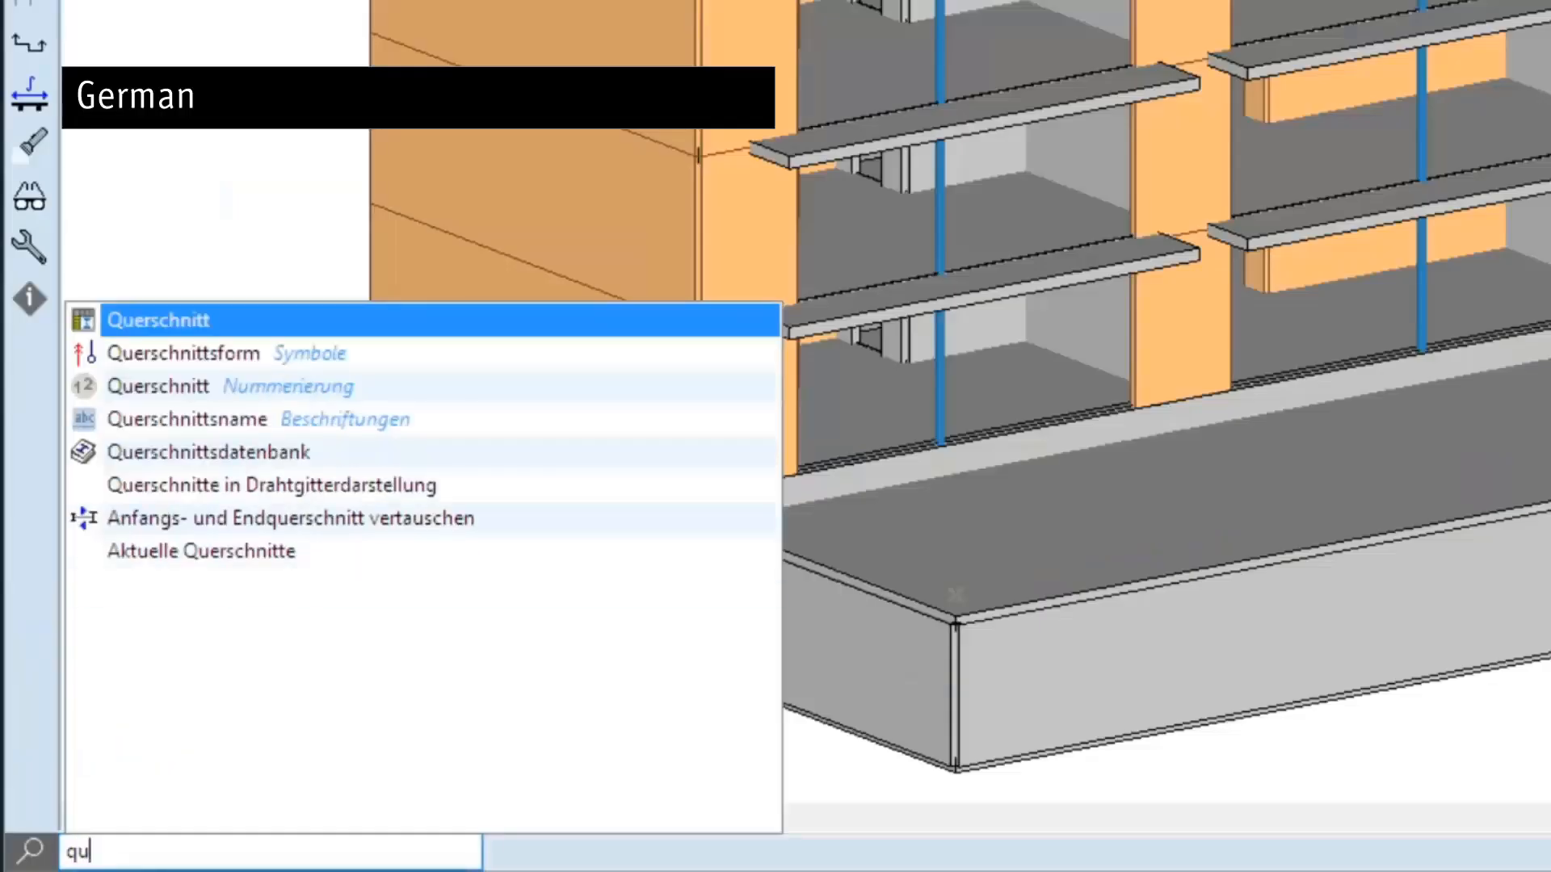
{"action": "type", "text": "er"}
{"action": "key", "text": "Down"}
{"action": "key", "text": "Down"}
{"action": "key", "text": "Down"}
{"action": "key", "text": "Down"}
{"action": "key", "text": "Down"}
{"action": "key", "text": "Down"}
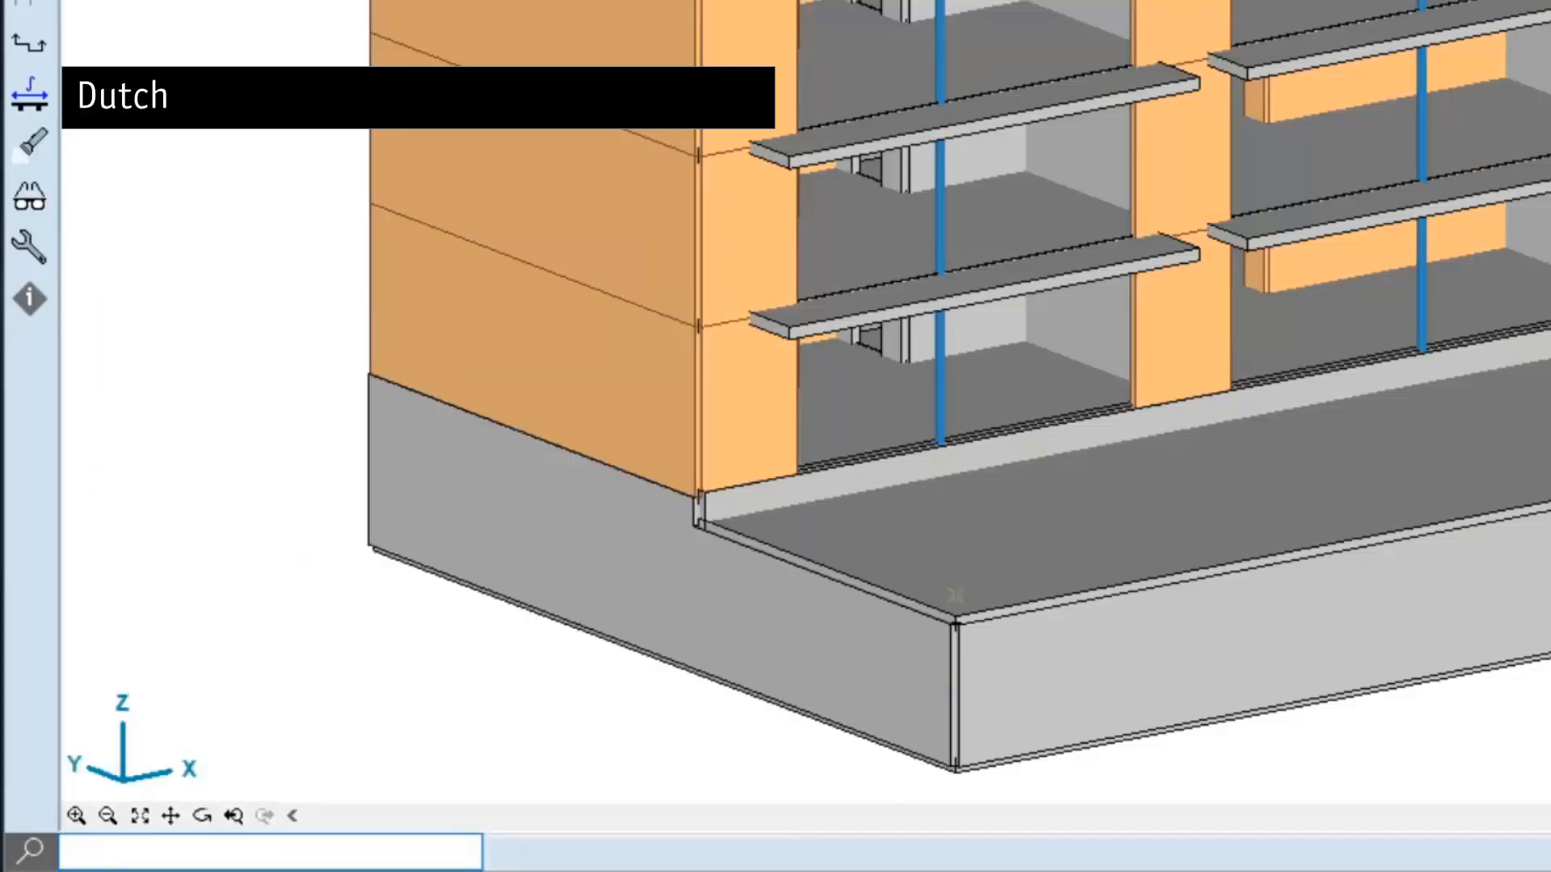
Step: Search the Dutch commands for "door" and look through the matches down to Wissel de doorsnede aan het begin en het einde
{"action": "type", "text": "door"}
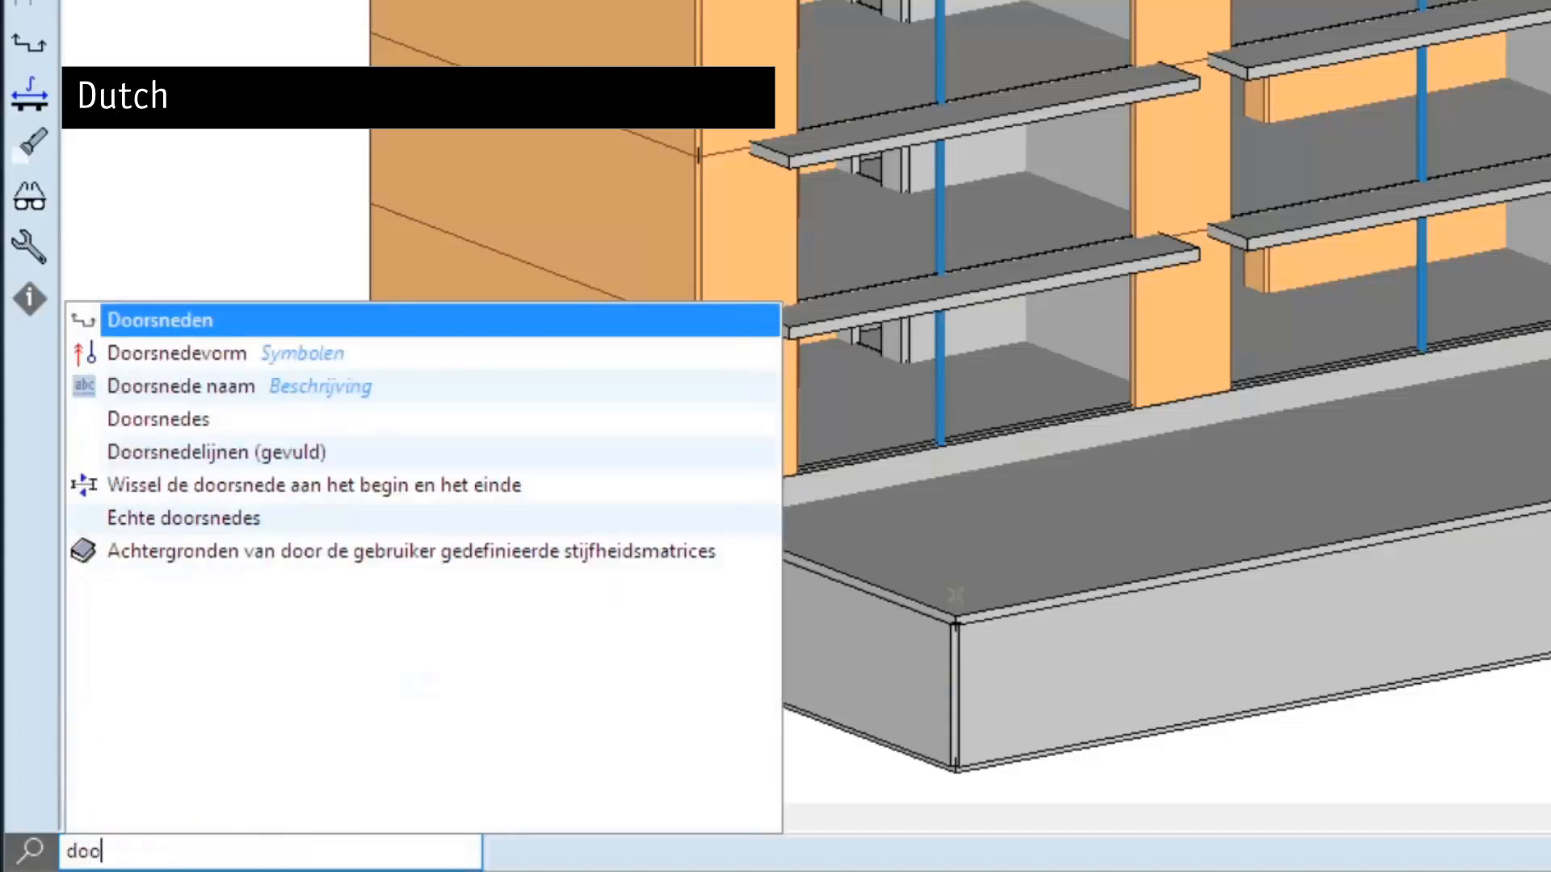
{"action": "key", "text": "Down"}
{"action": "key", "text": "Down"}
{"action": "key", "text": "Down"}
{"action": "key", "text": "Down"}
{"action": "key", "text": "Down"}
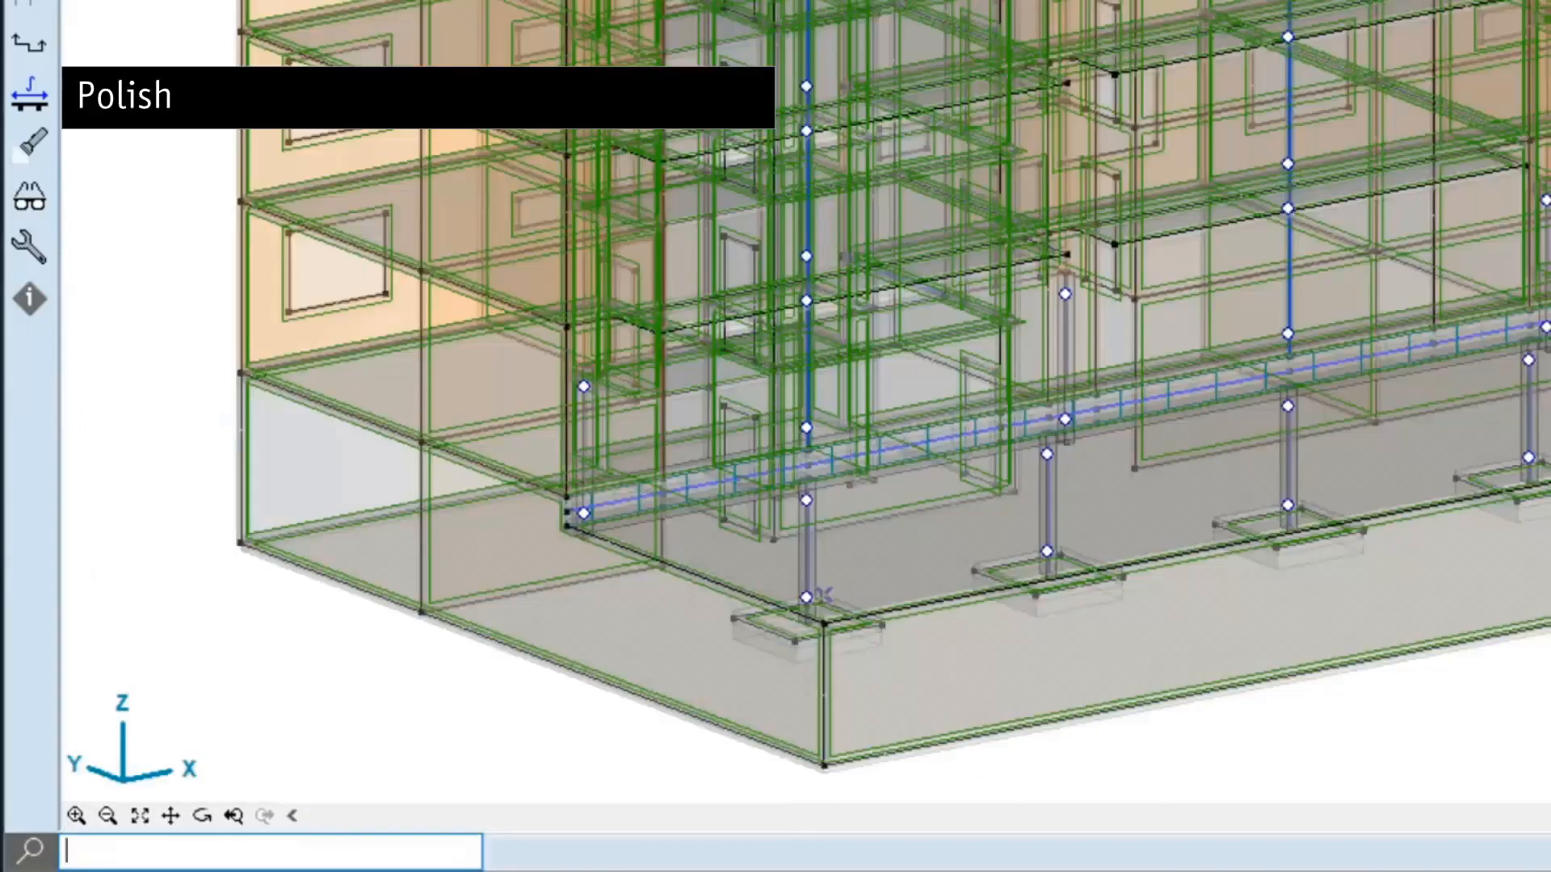
Step: Search the Polish commands for "przek" and look through the matches down to Biblioteka przekrojów poprzecznych
{"action": "type", "text": "pr"}
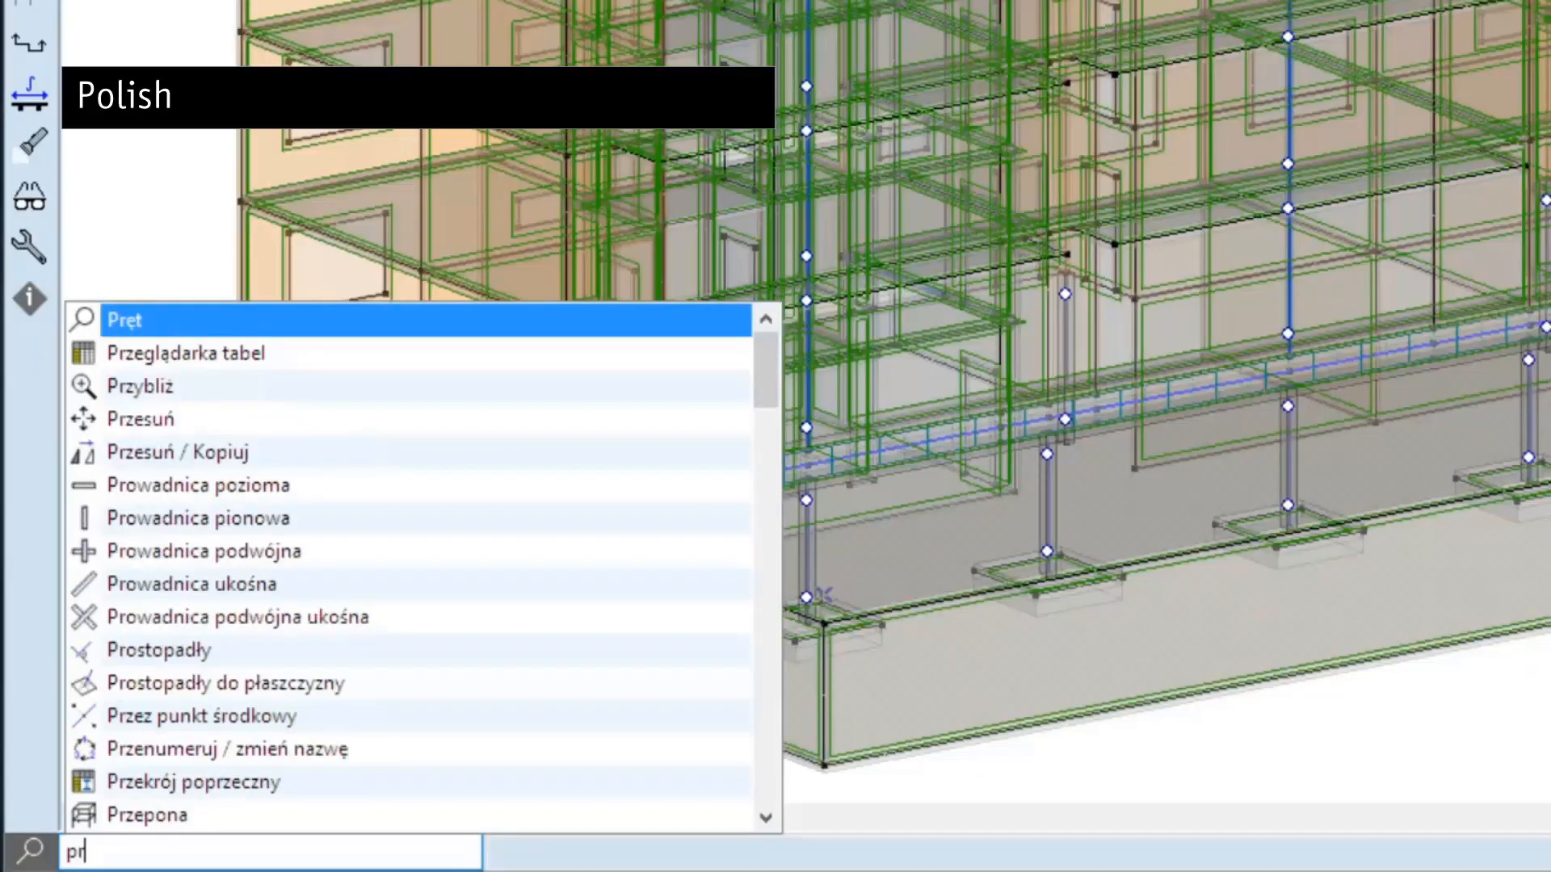
{"action": "type", "text": "zek"}
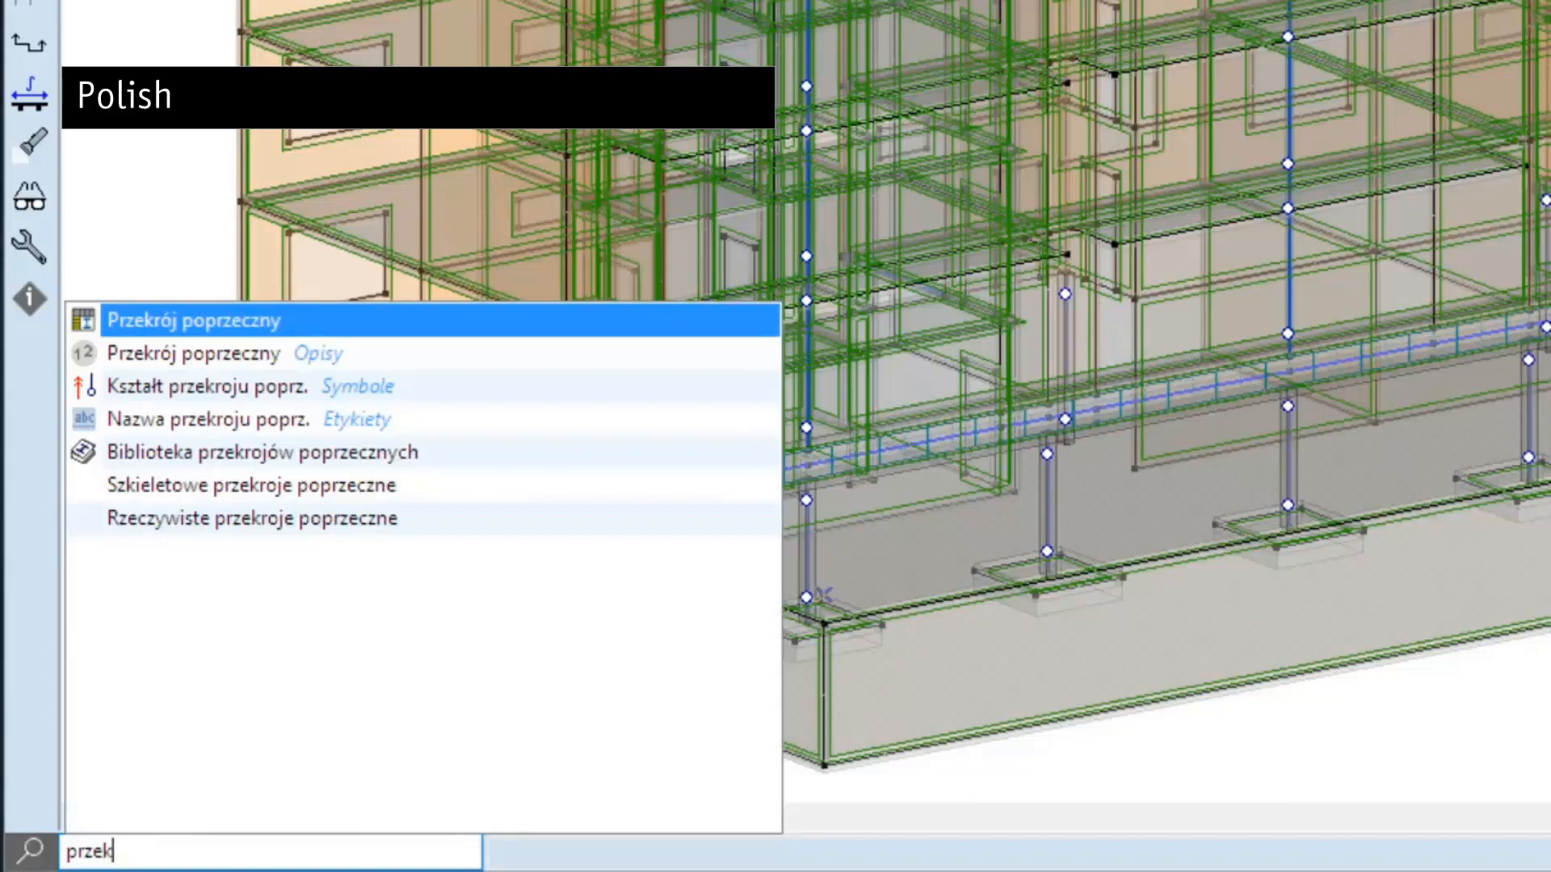
{"action": "key", "text": "Down"}
{"action": "key", "text": "Down"}
{"action": "key", "text": "Down"}
{"action": "key", "text": "Down"}
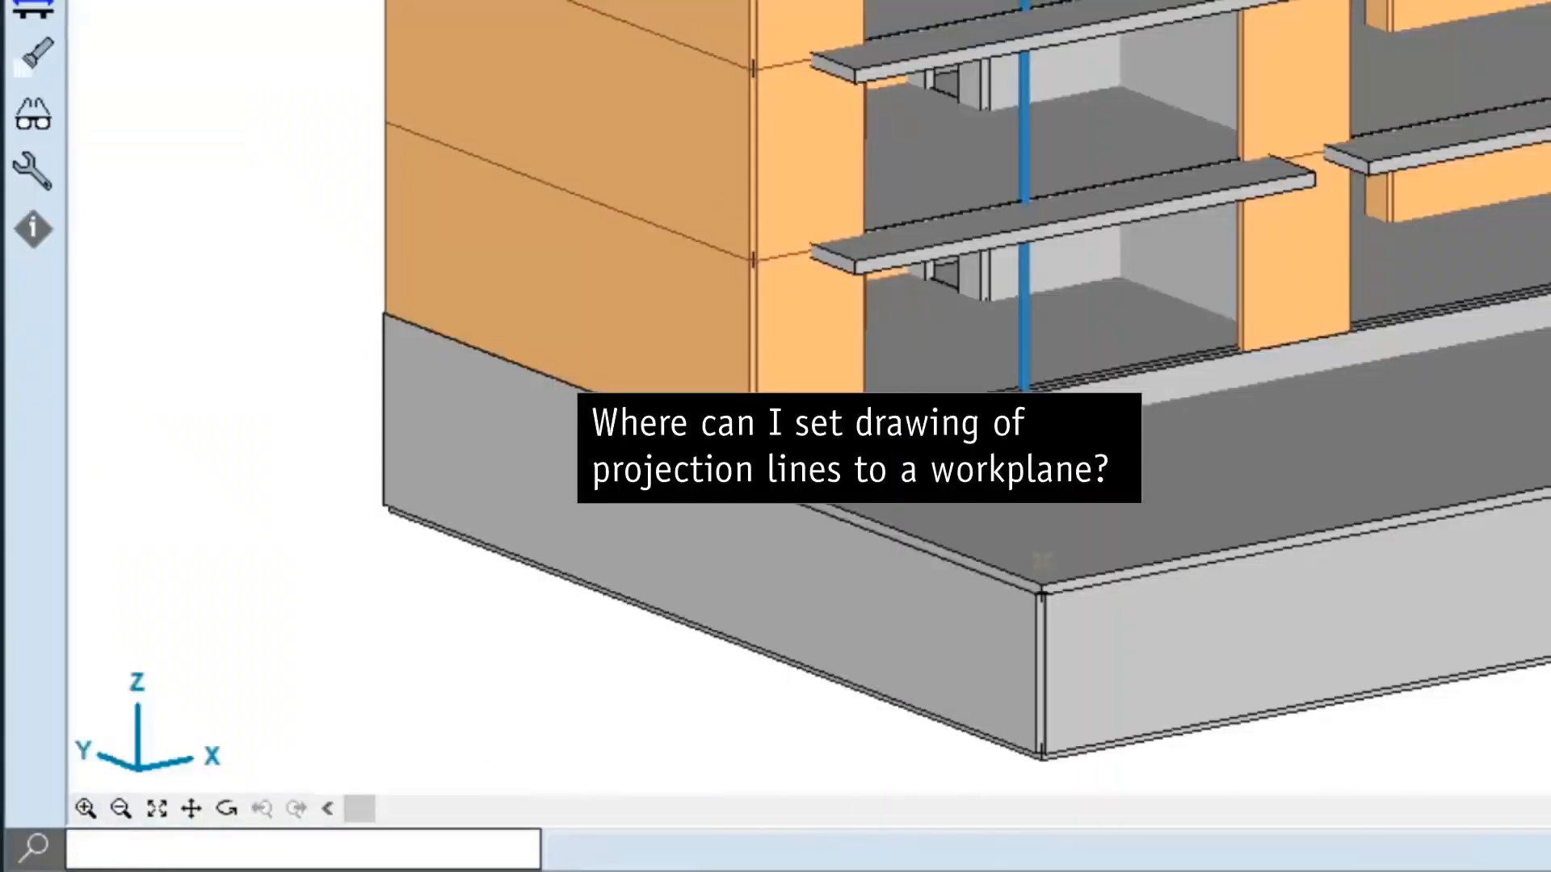
Step: Search for "proj" and open the Projection line to workplane setting
{"action": "left_click", "coordinate": [103, 852]}
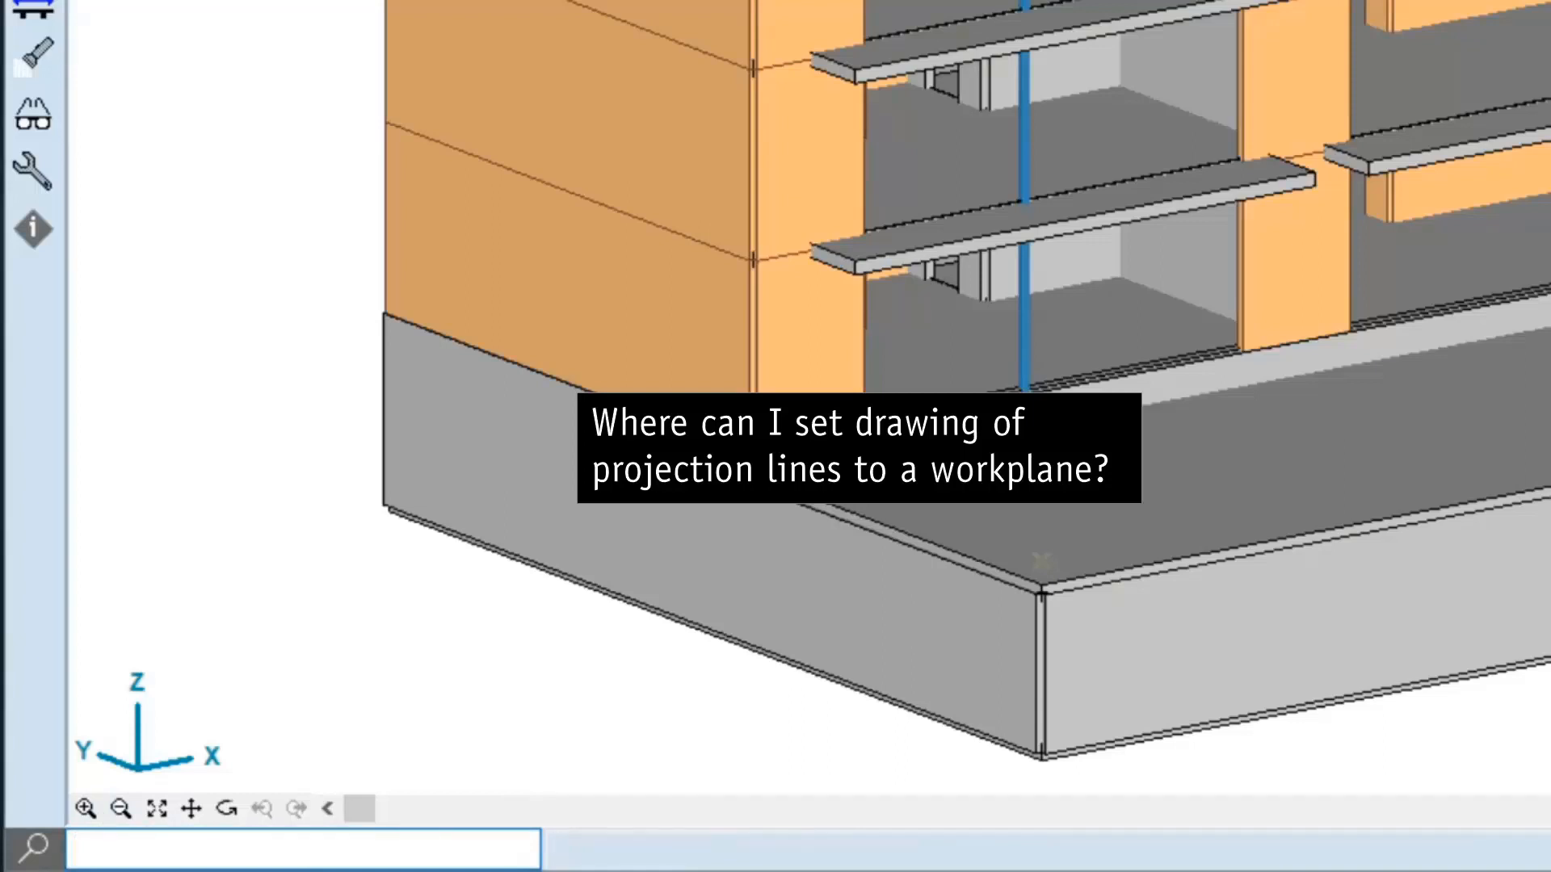
{"action": "type", "text": "pr"}
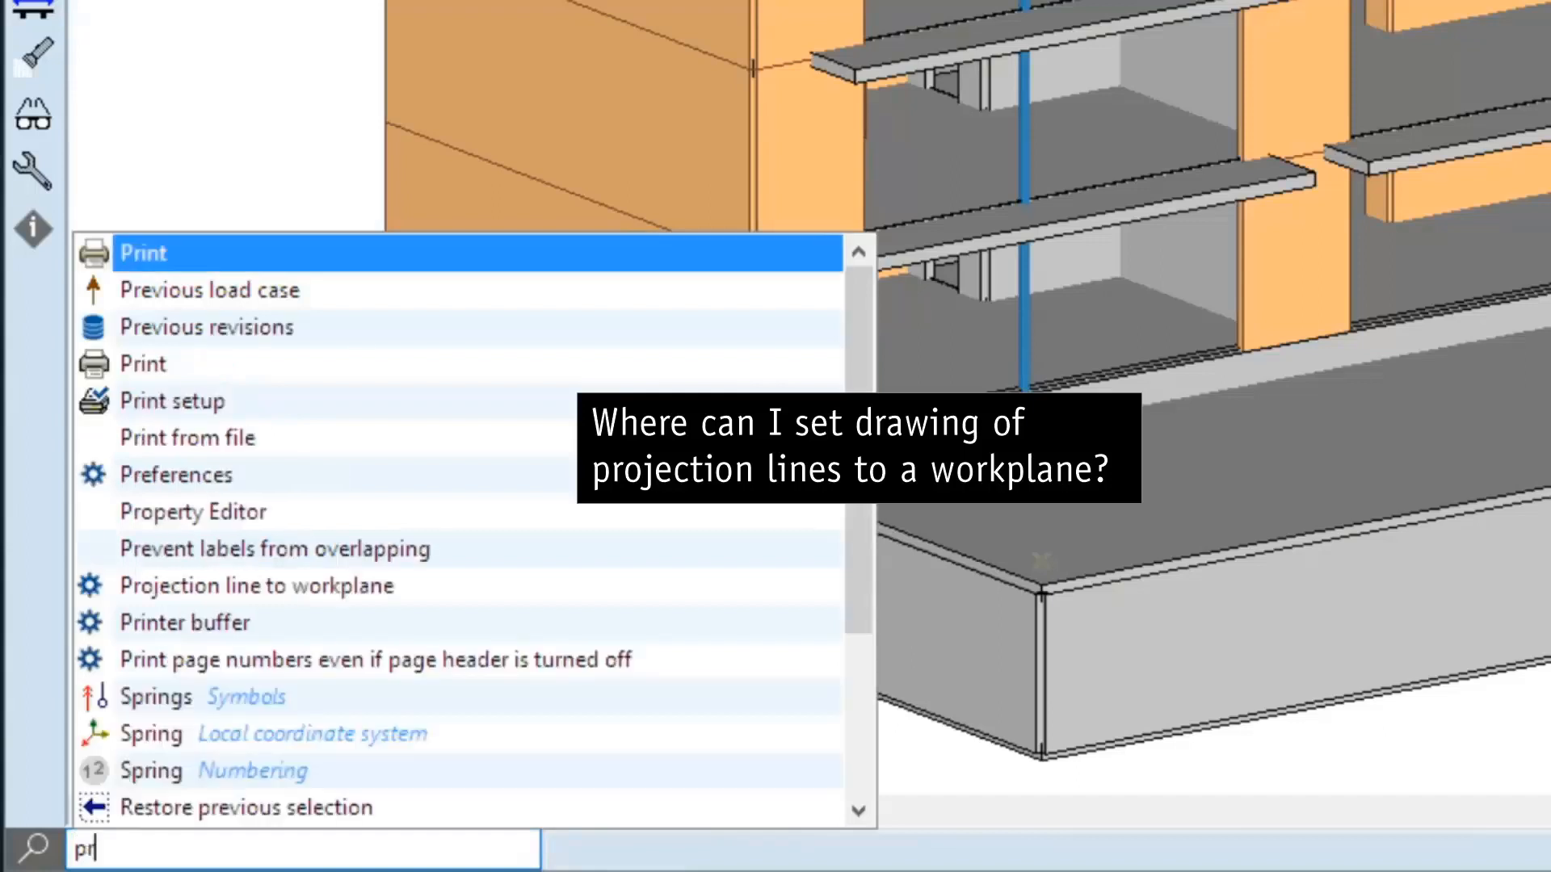
{"action": "type", "text": "o"}
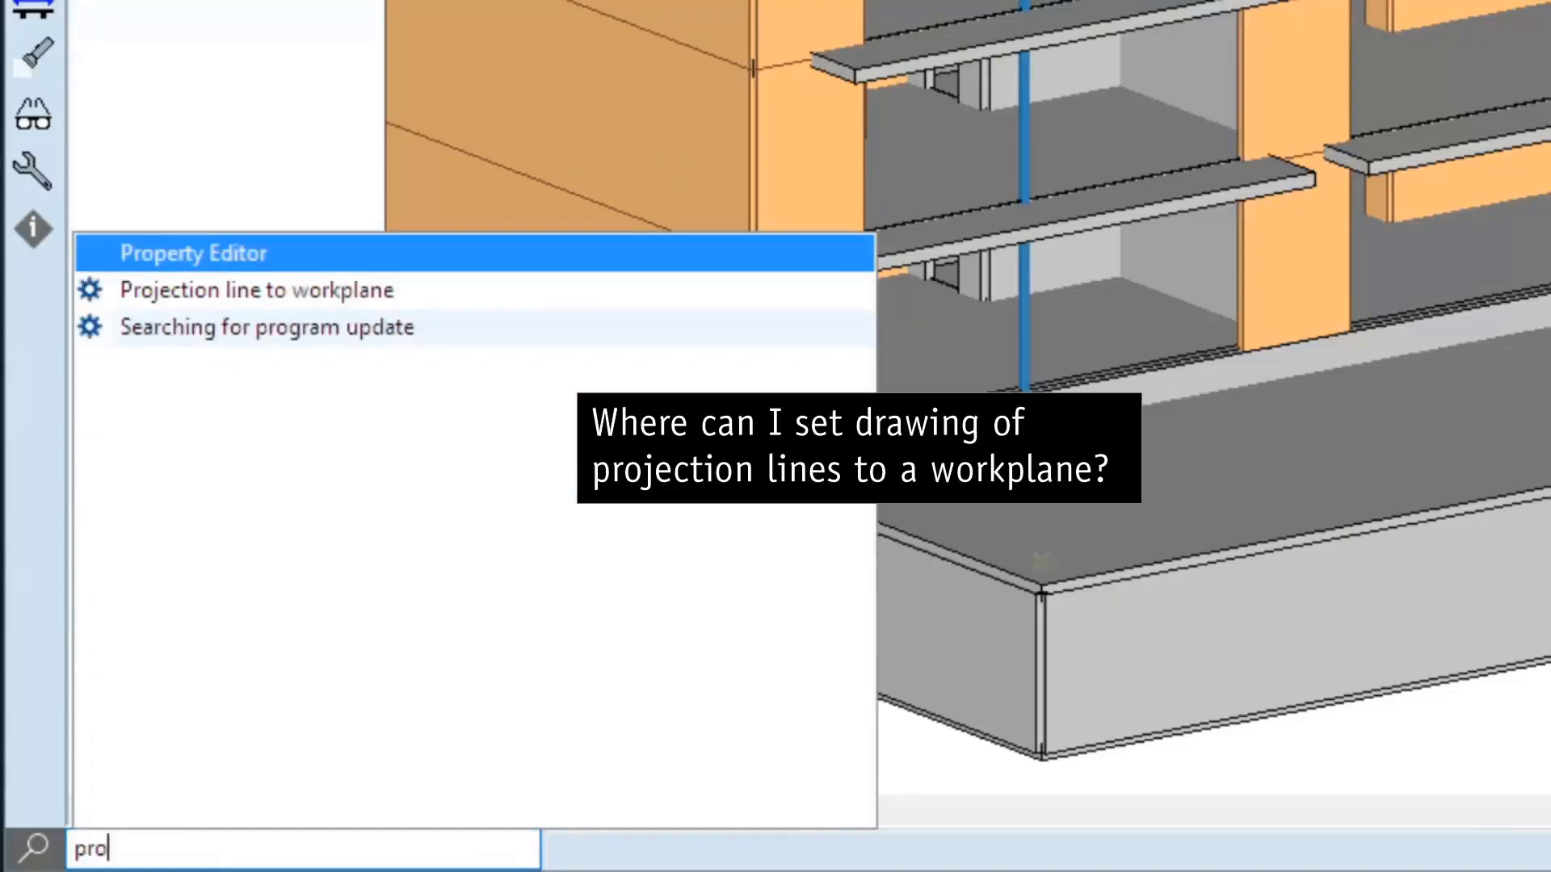
{"action": "type", "text": "j"}
{"action": "type", "text": "pro"}
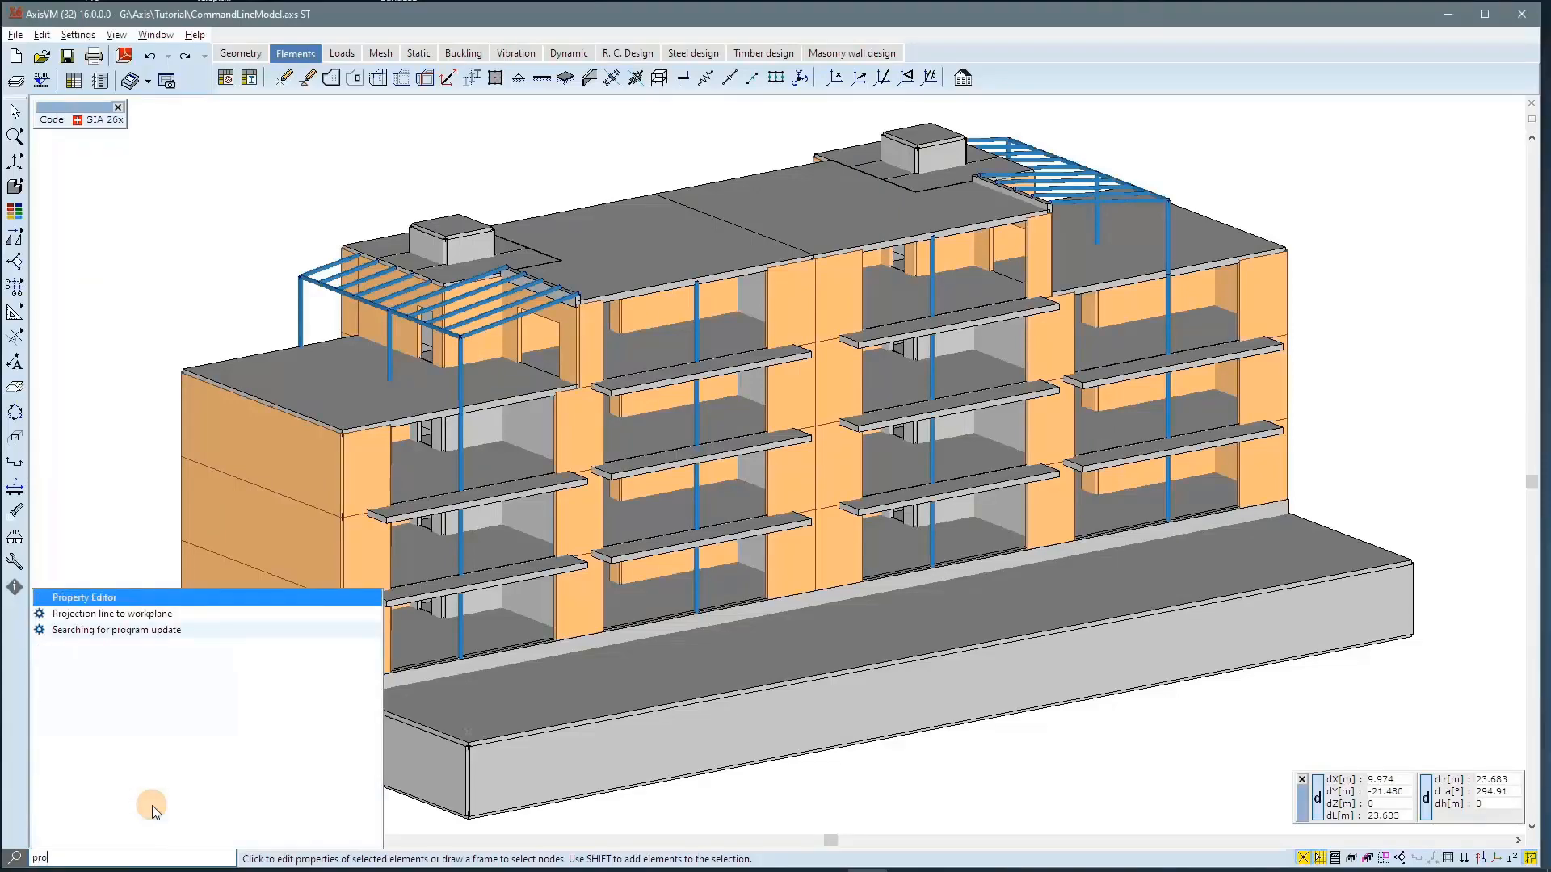
{"action": "type", "text": "j"}
{"action": "key", "text": "Return"}
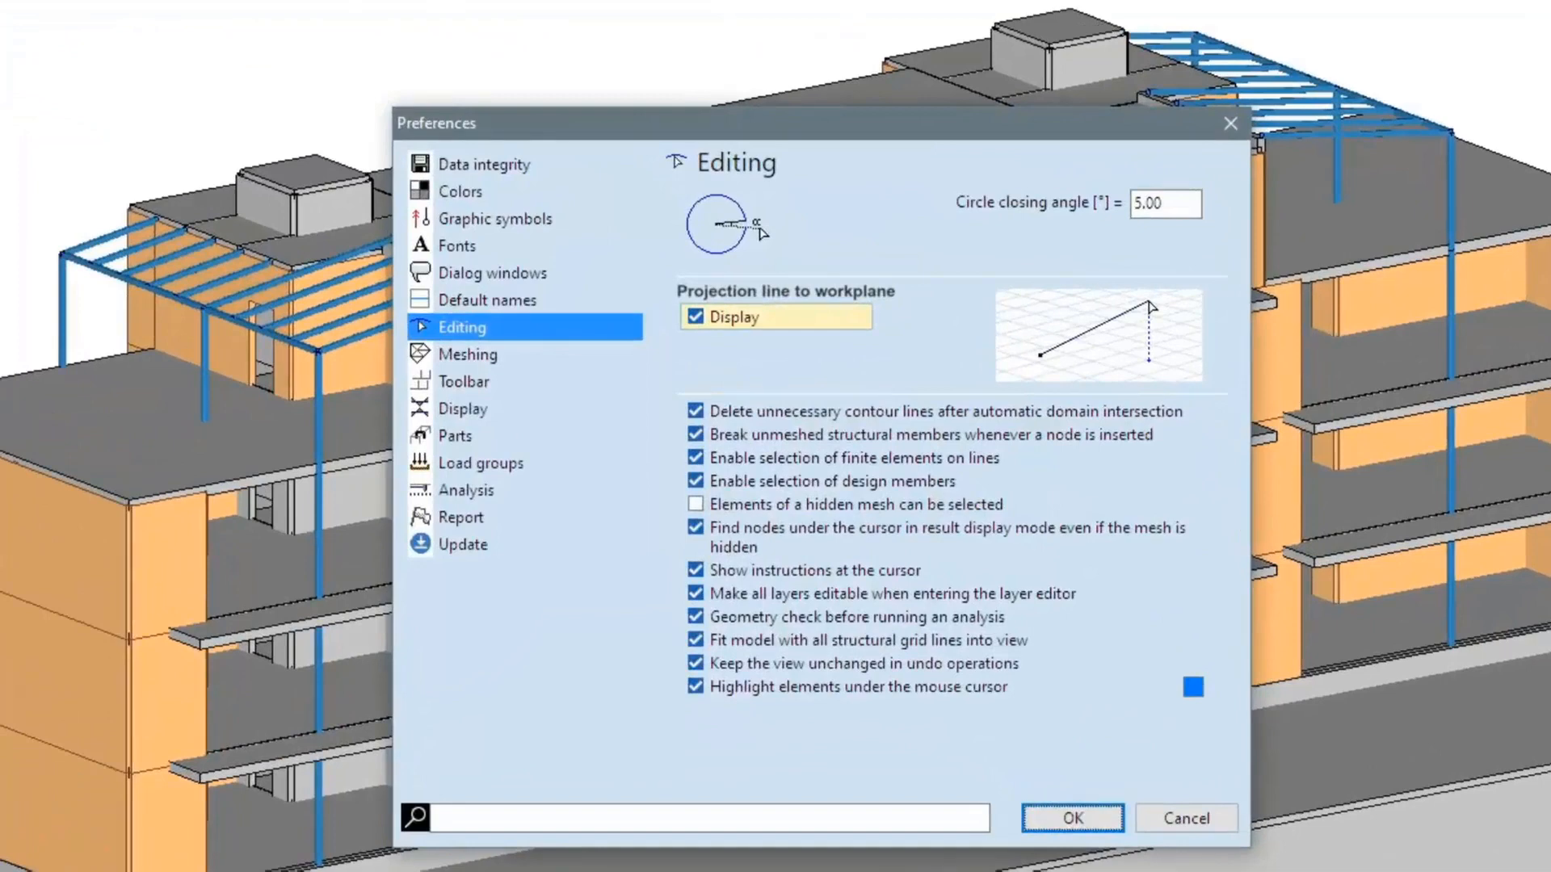
Step: Toggle the display of the projection line to workplane and accept the editing preferences
{"action": "left_click", "coordinate": [695, 315]}
{"action": "left_click", "coordinate": [695, 317]}
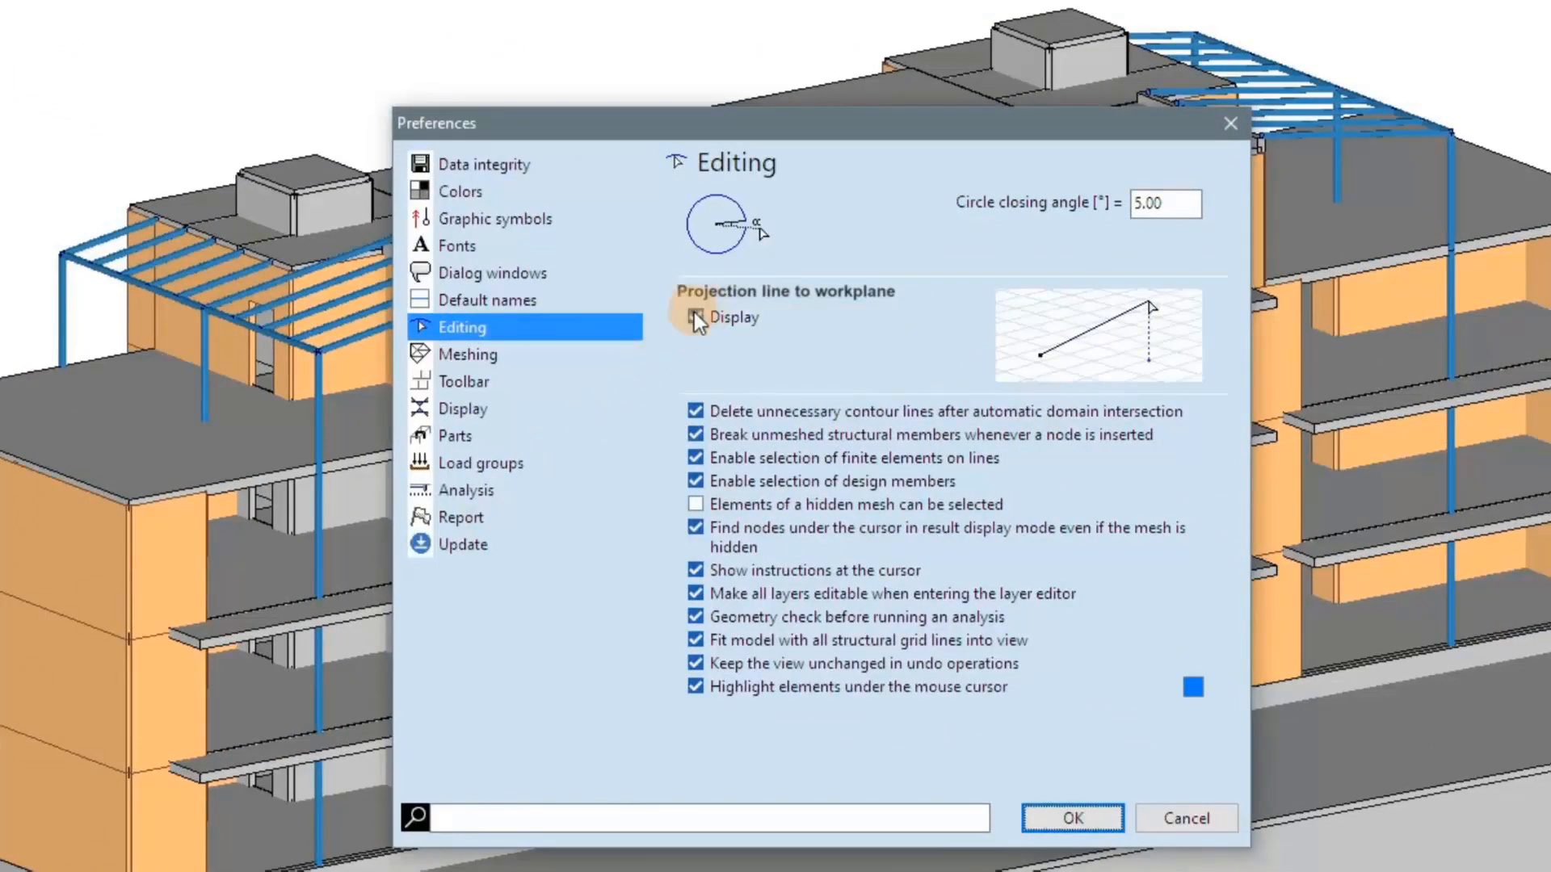
{"action": "left_click", "coordinate": [1063, 822]}
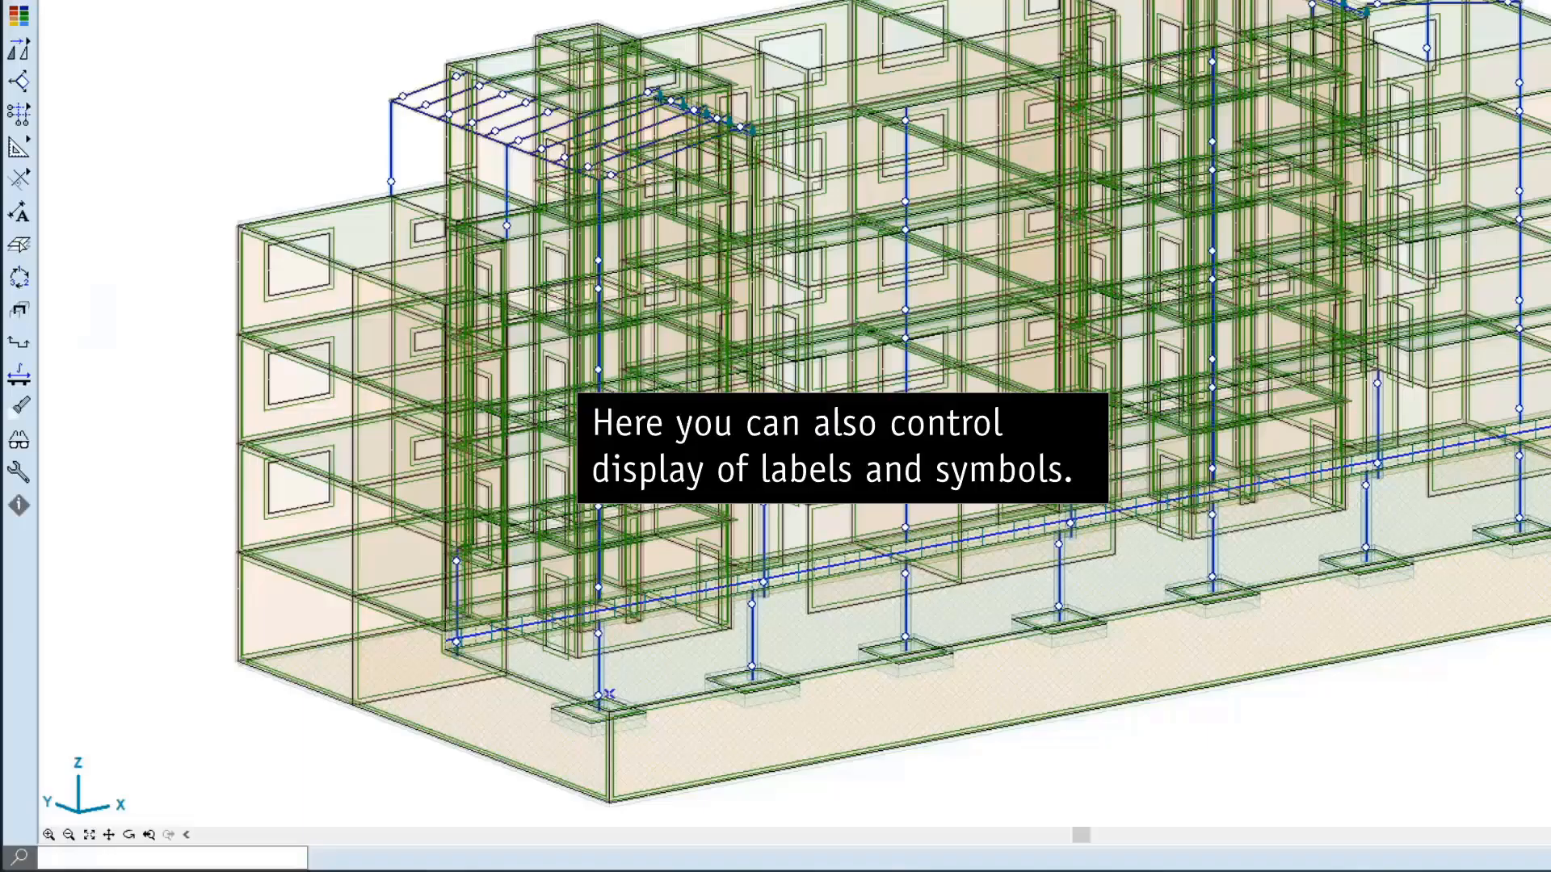
Step: Find "beam" among the commands and turn on the numbering of beams in the model
{"action": "left_click", "coordinate": [57, 857]}
{"action": "type", "text": "beam"}
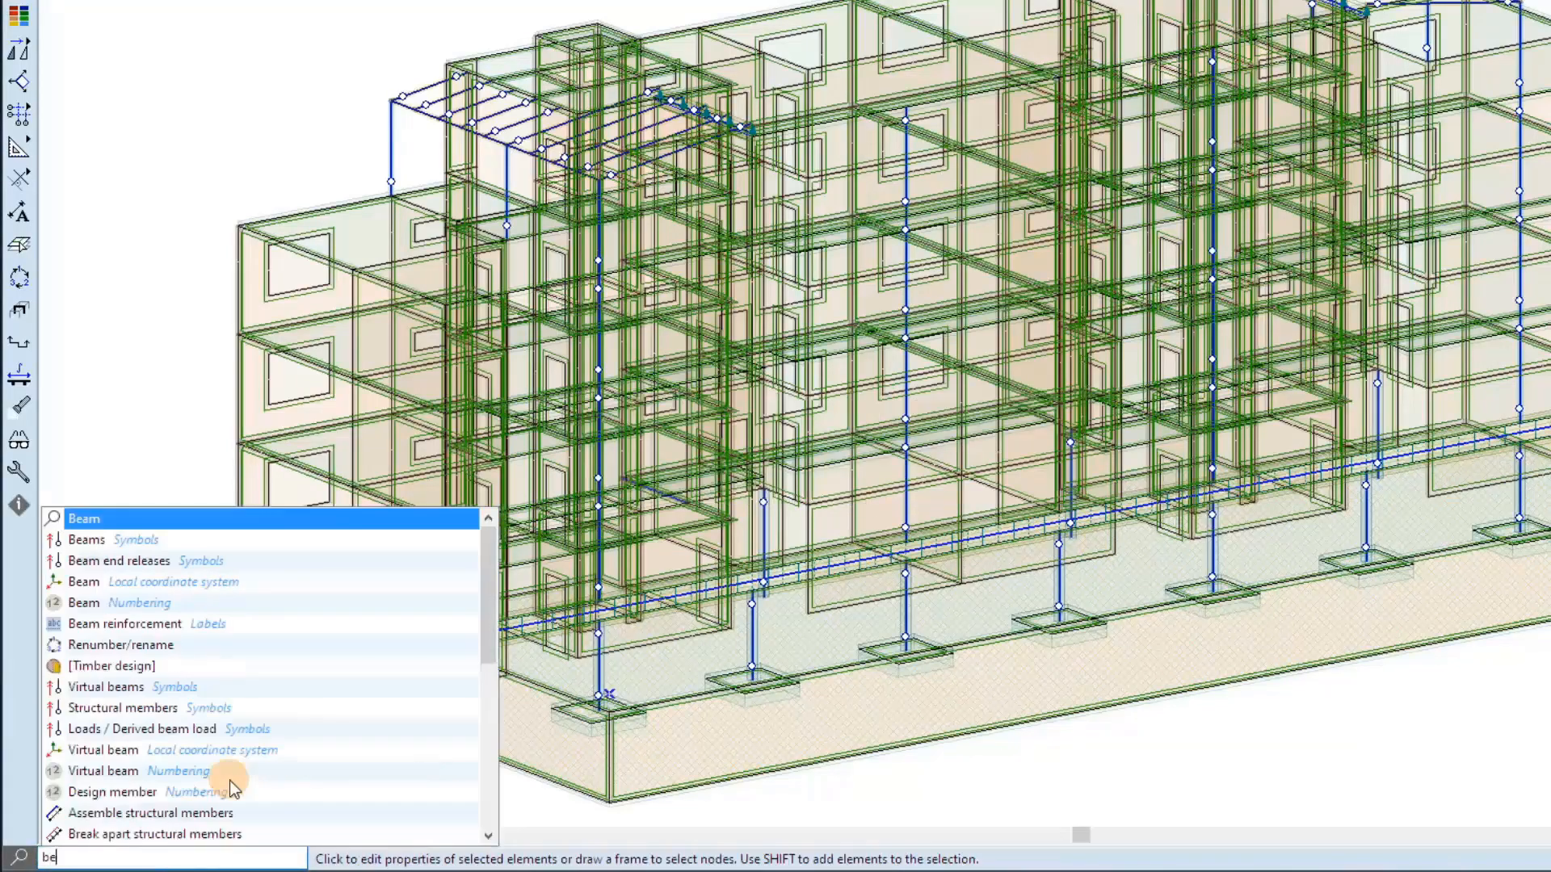
{"action": "key", "text": "Down"}
{"action": "key", "text": "Down"}
{"action": "key", "text": "Down"}
{"action": "key", "text": "Down"}
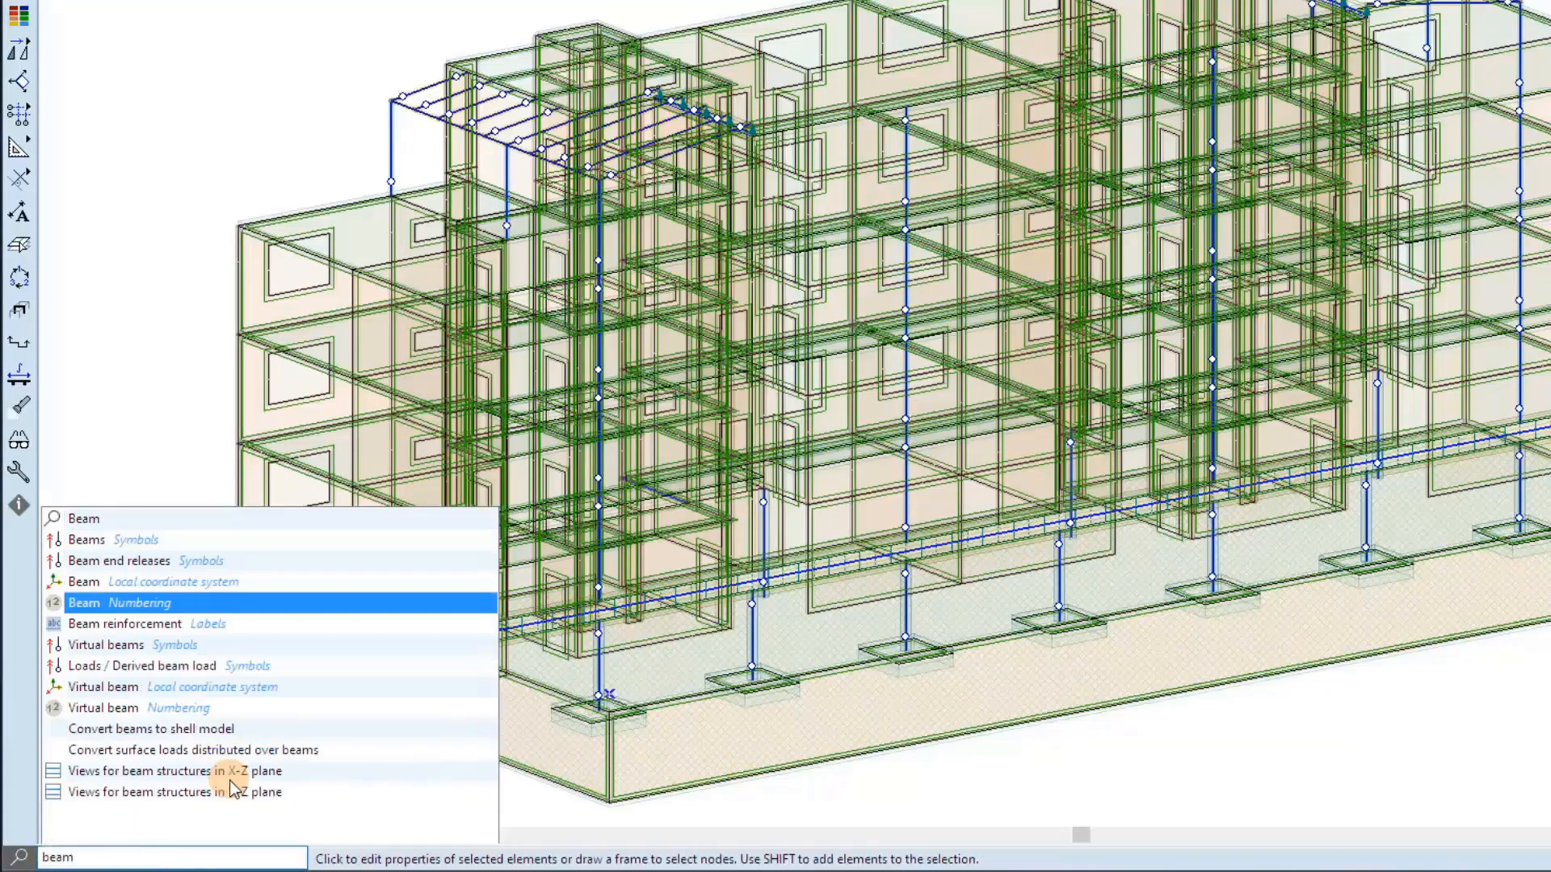
{"action": "key", "text": "Return"}
Step: Find "beam" again and turn the beam numbering off
{"action": "type", "text": "beam"}
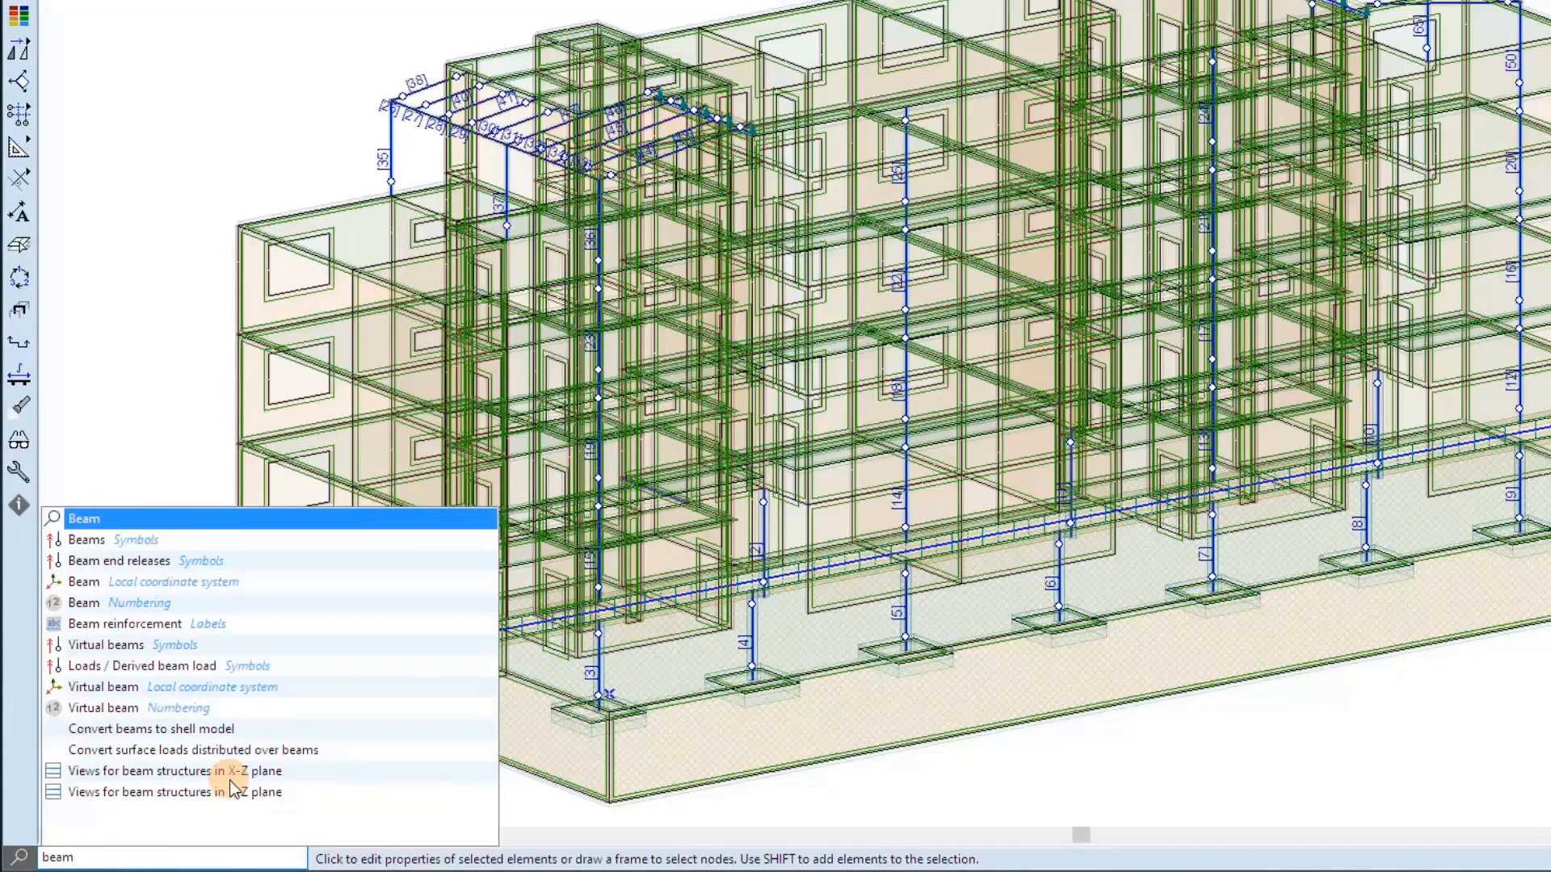
{"action": "key", "text": "Down"}
{"action": "key", "text": "Down"}
{"action": "key", "text": "Down"}
{"action": "key", "text": "Down"}
{"action": "key", "text": "Return"}
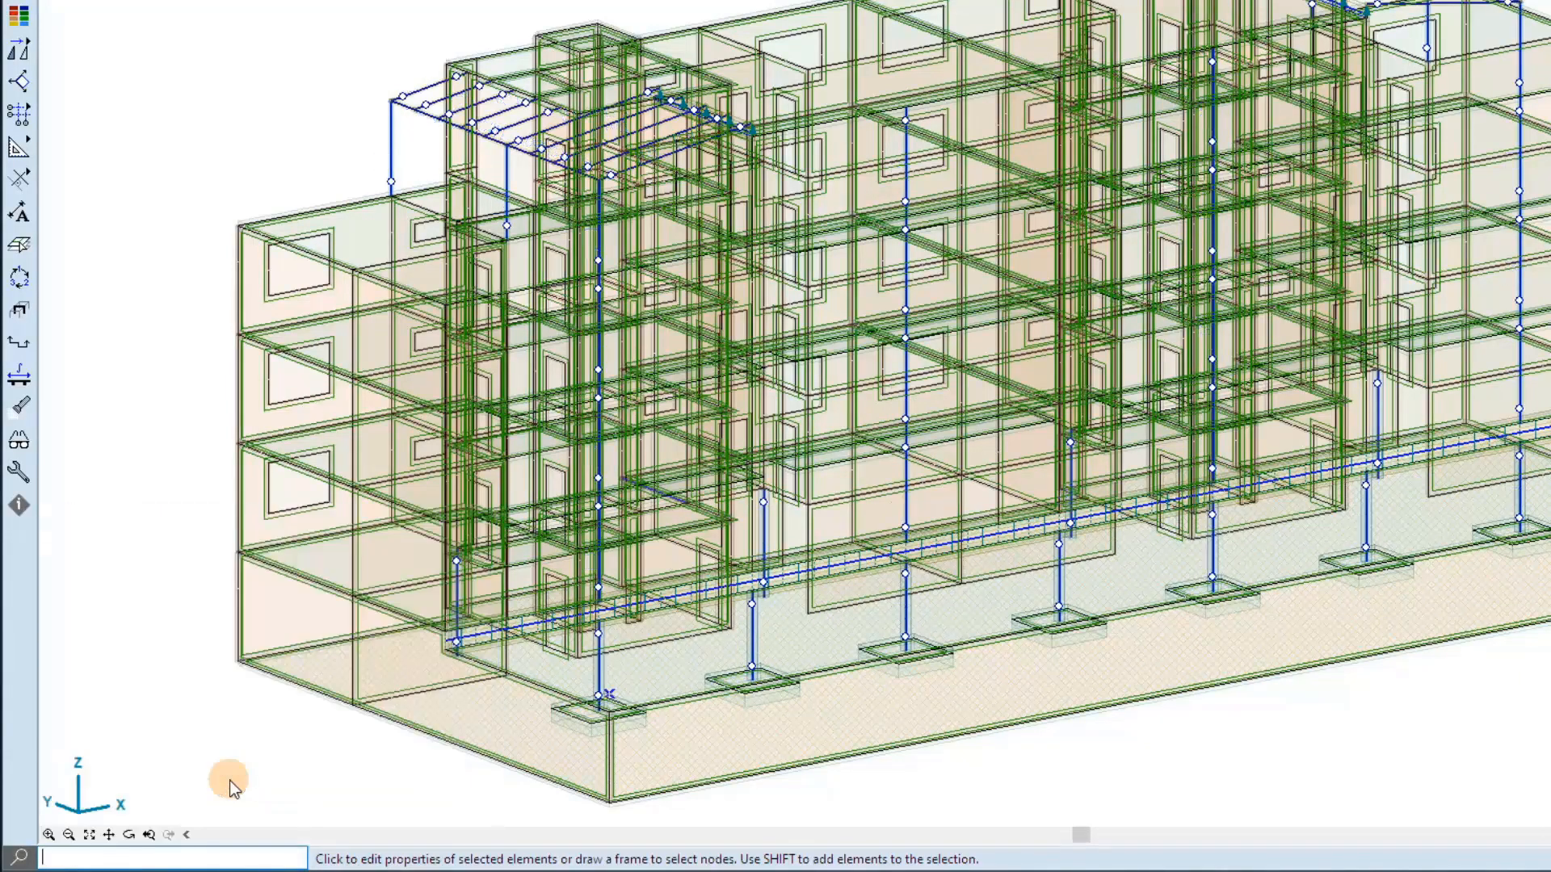
Step: Find "edg" among the commands and turn on the edge hinge symbols
{"action": "type", "text": "edg"}
{"action": "key", "text": "Down"}
{"action": "key", "text": "Down"}
{"action": "key", "text": "Return"}
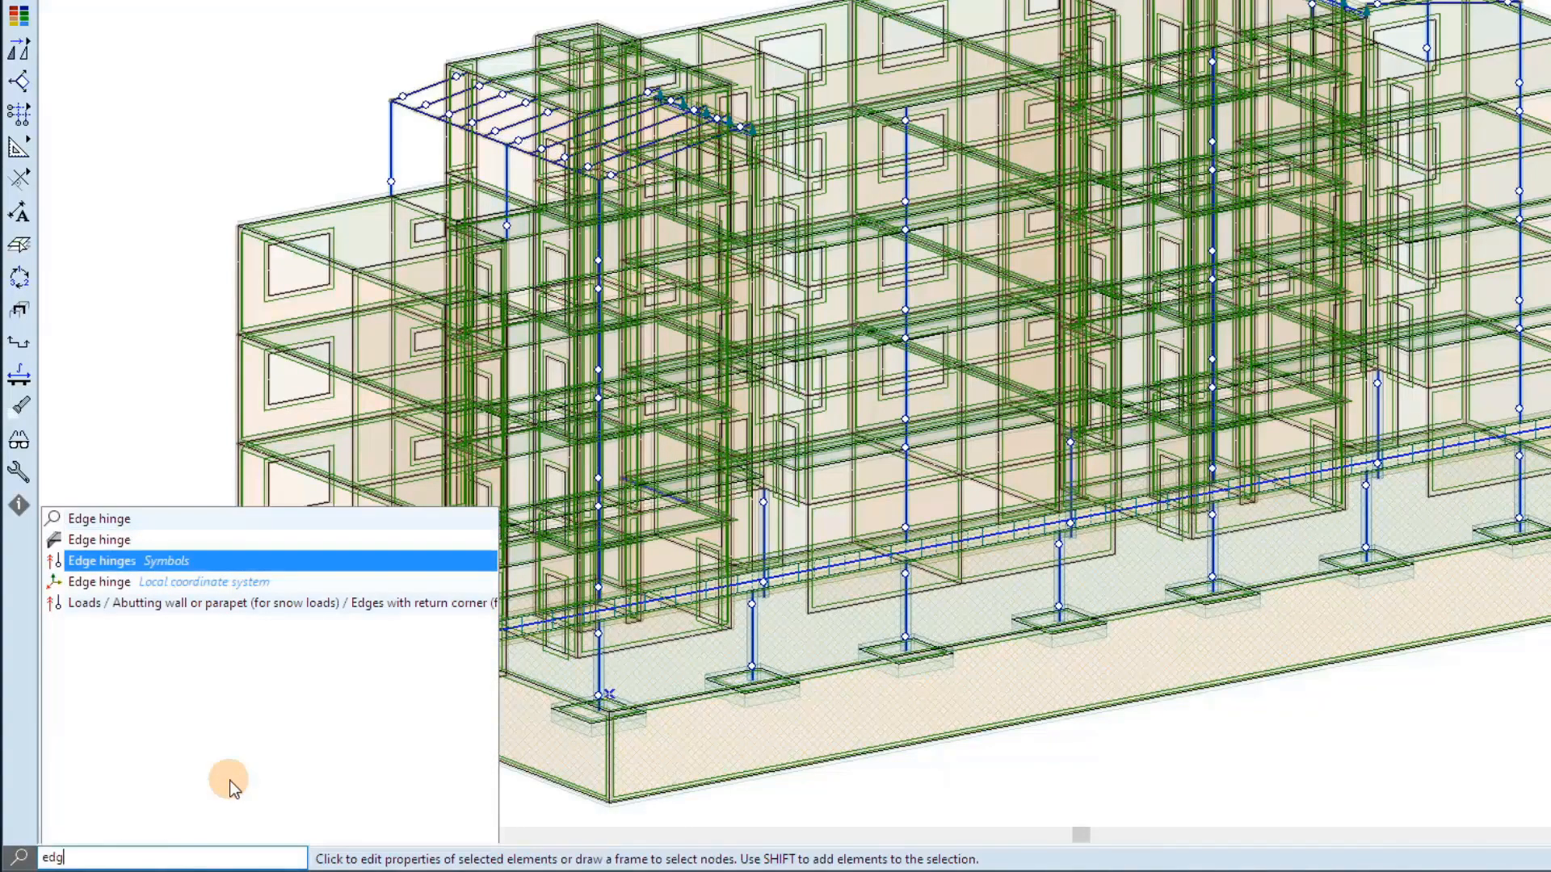
Step: Find "ed" among the commands and turn the edge hinge symbols off
{"action": "type", "text": "ed"}
{"action": "key", "text": "Down"}
{"action": "key", "text": "Down"}
{"action": "key", "text": "Down"}
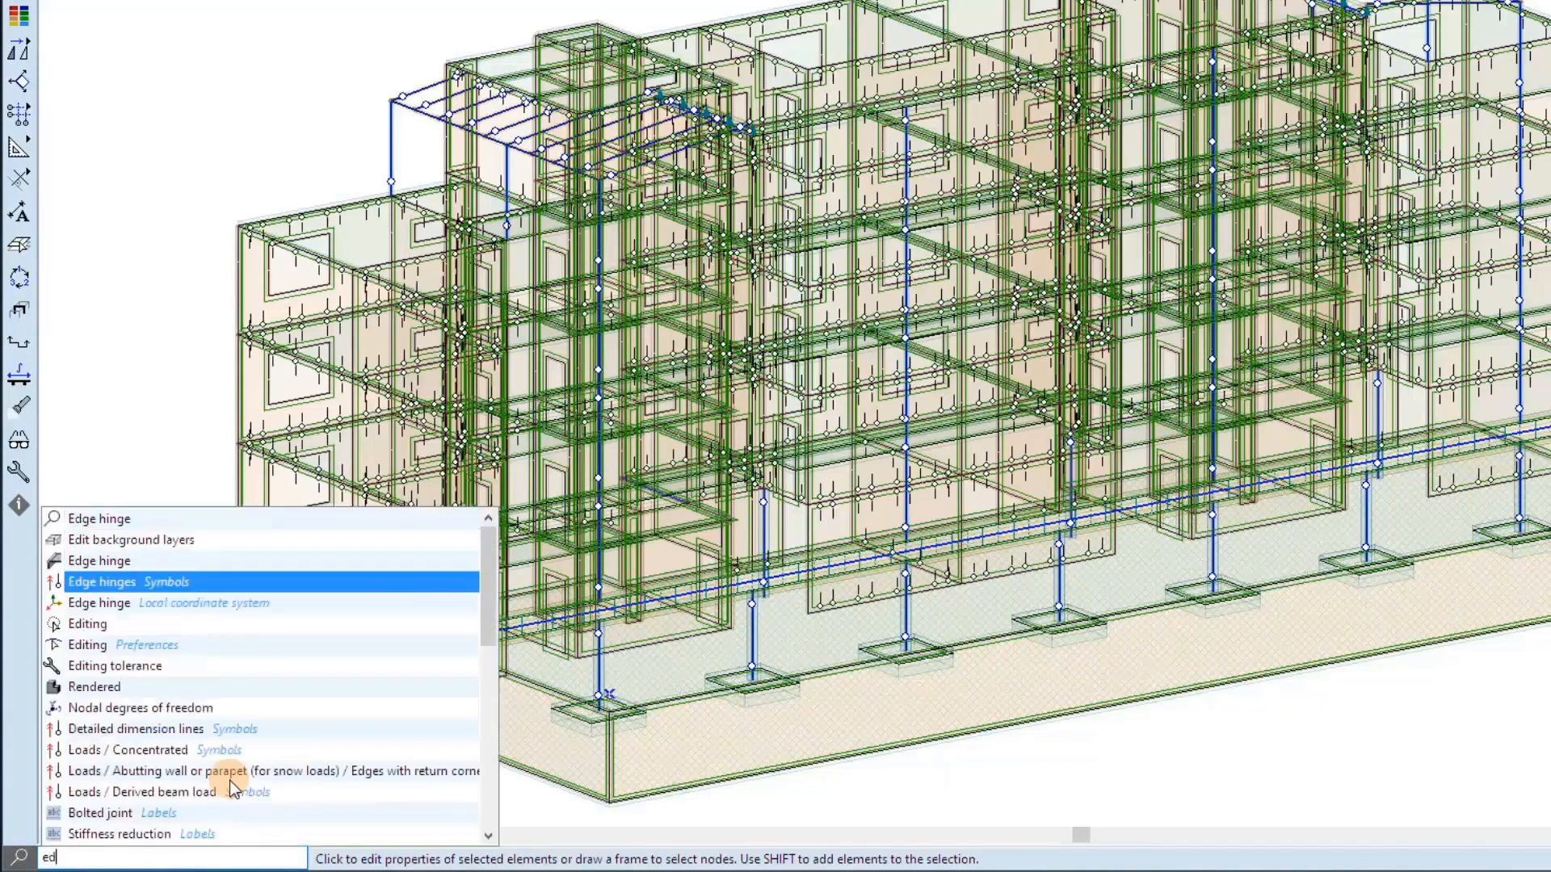
{"action": "key", "text": "Return"}
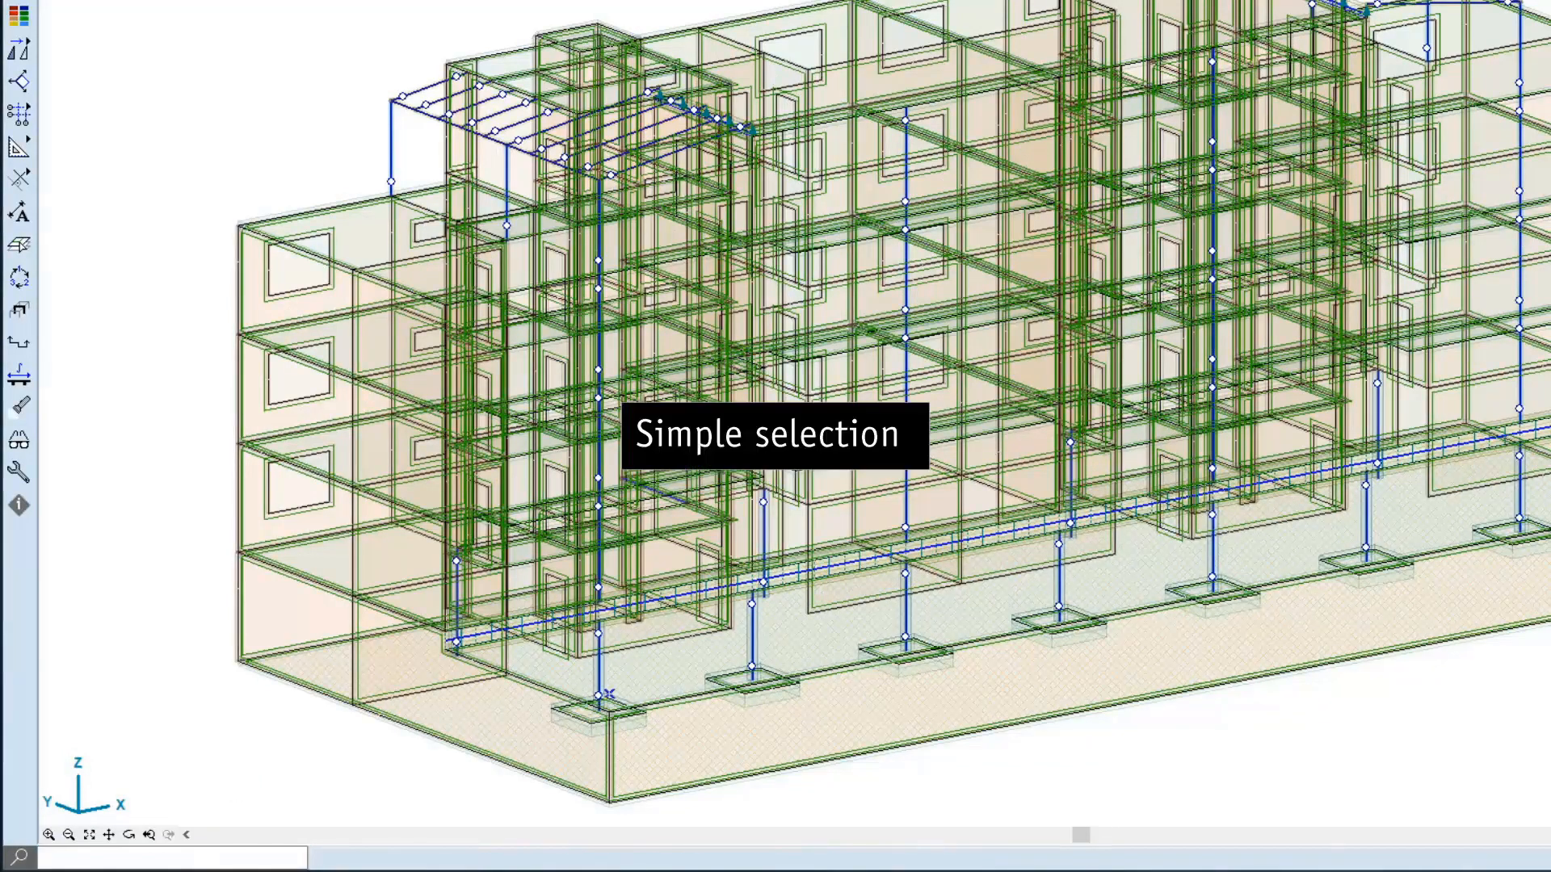
Step: Using selection based on one criterion, select all elements with "*" and deselect them with "*-"
{"action": "left_click", "coordinate": [76, 857]}
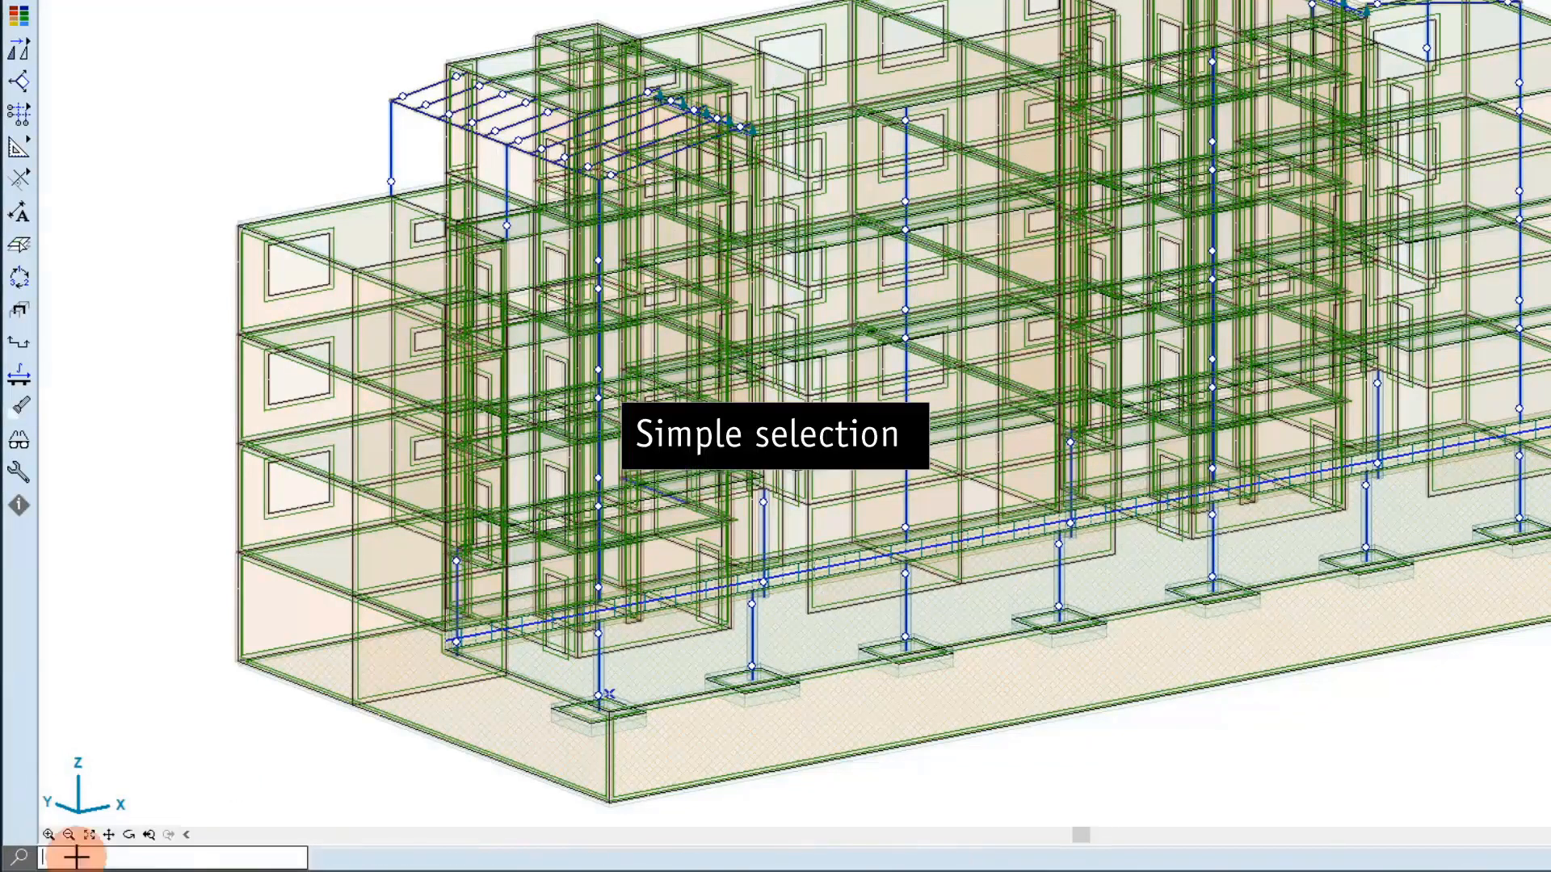
{"action": "left_click", "coordinate": [18, 857]}
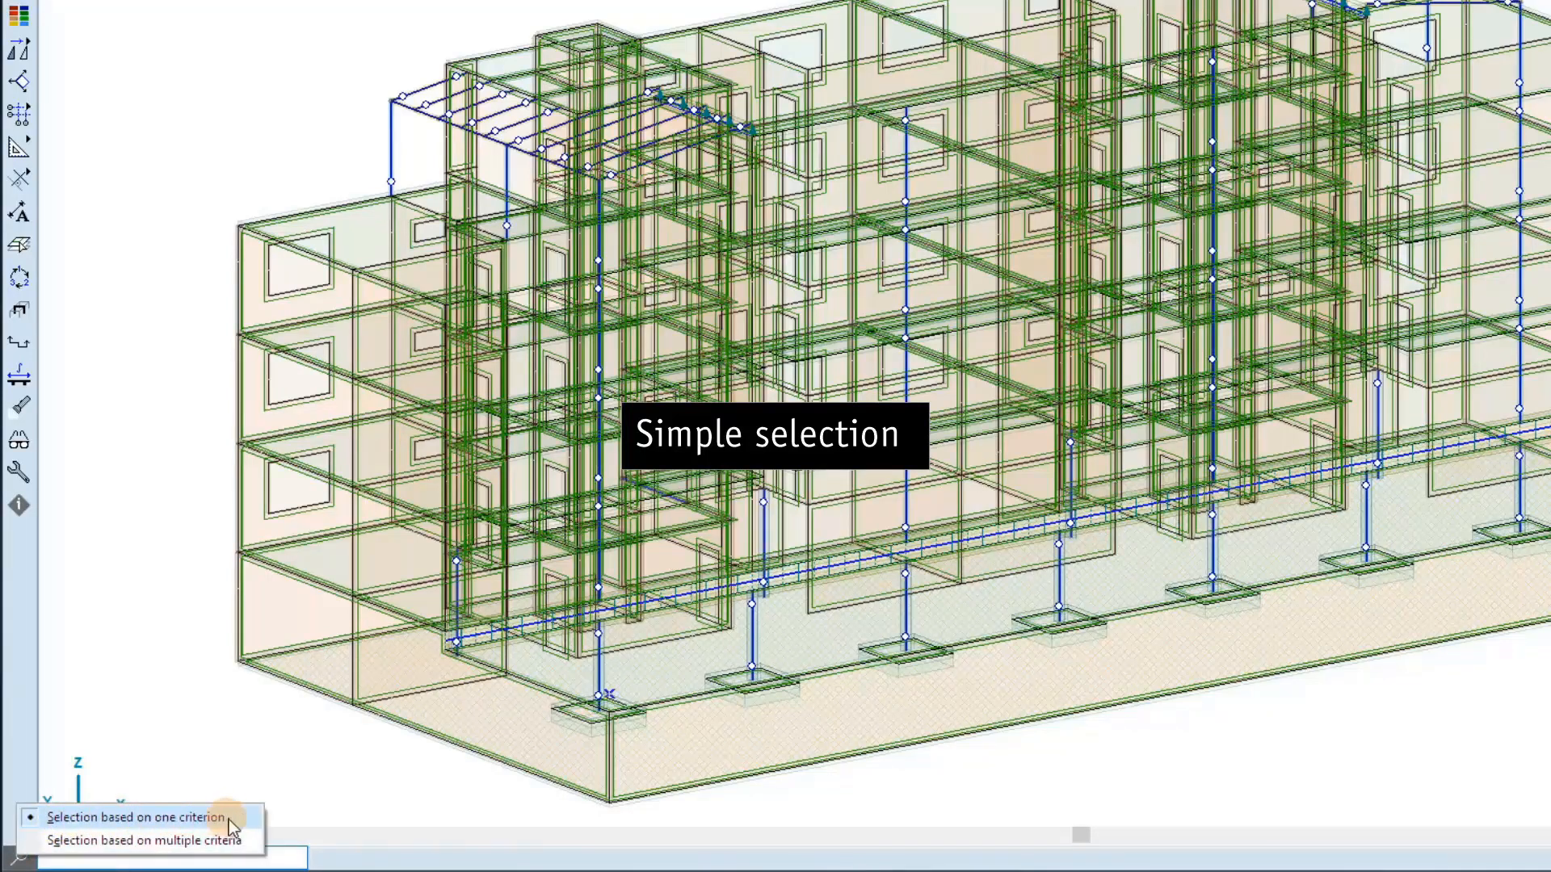
{"action": "left_click", "coordinate": [283, 857]}
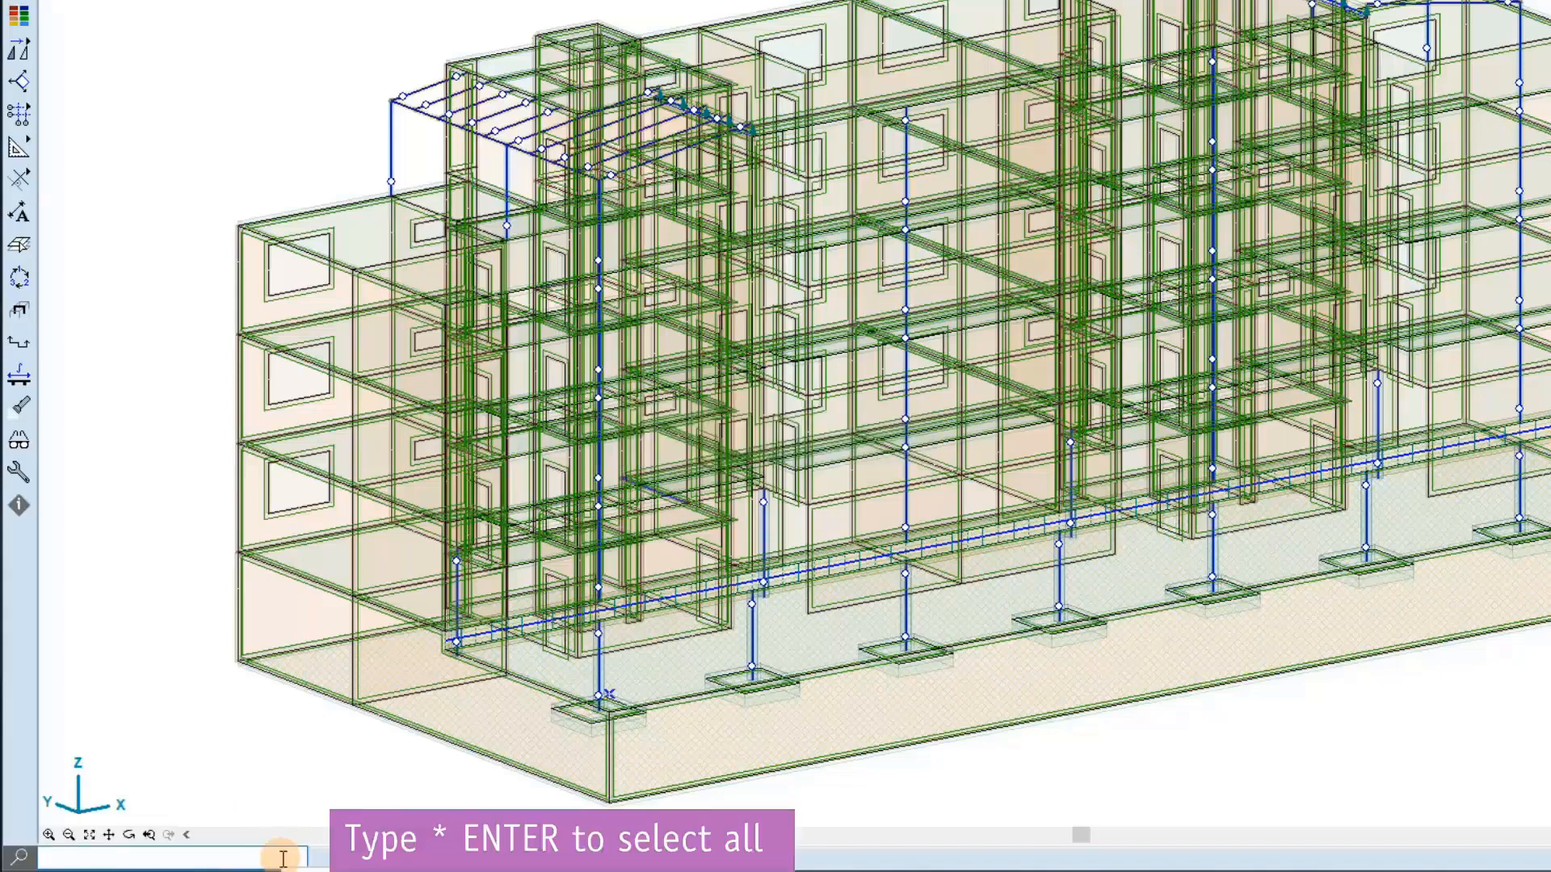
{"action": "type", "text": "*"}
{"action": "key", "text": "Return"}
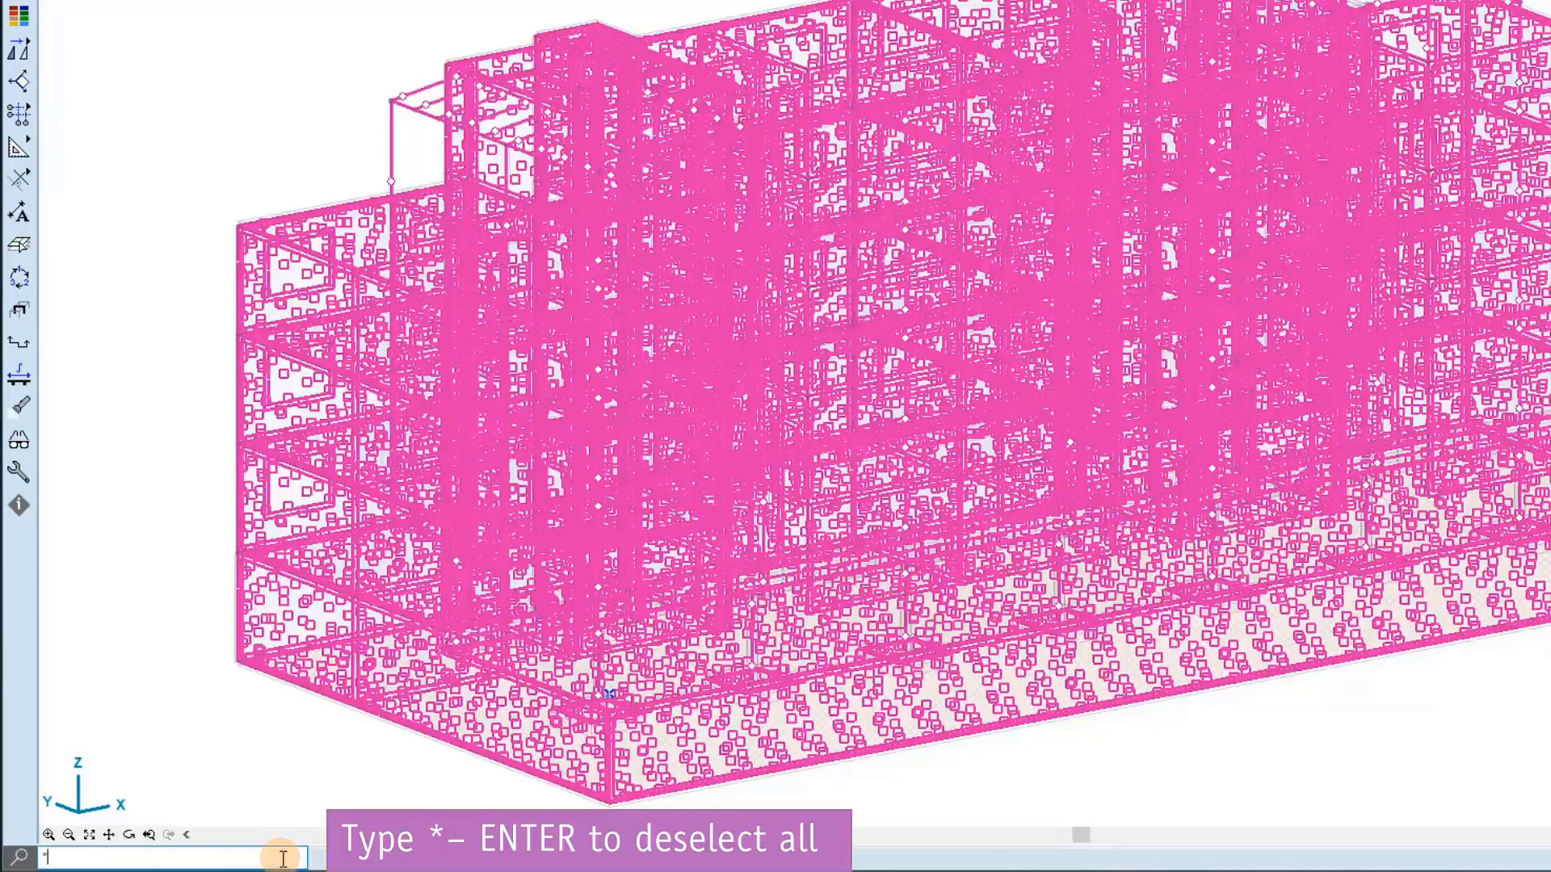
{"action": "type", "text": "-"}
{"action": "key", "text": "Return"}
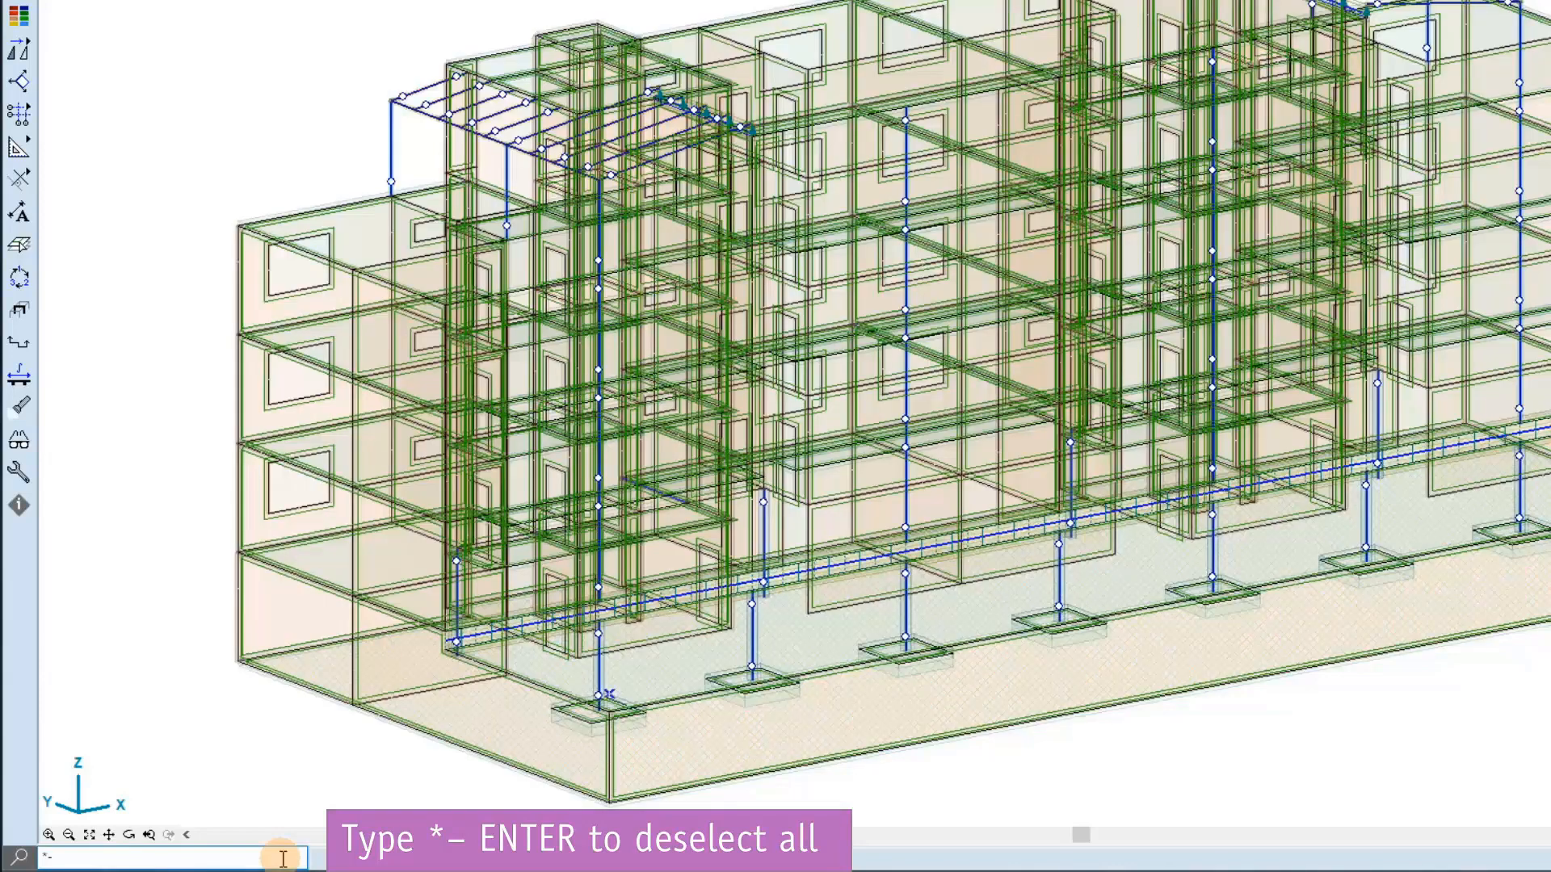
Step: Select all walls with the "*Walls" filter and deselect them with "*-"
{"action": "key", "text": "BackSpace"}
{"action": "type", "text": "w"}
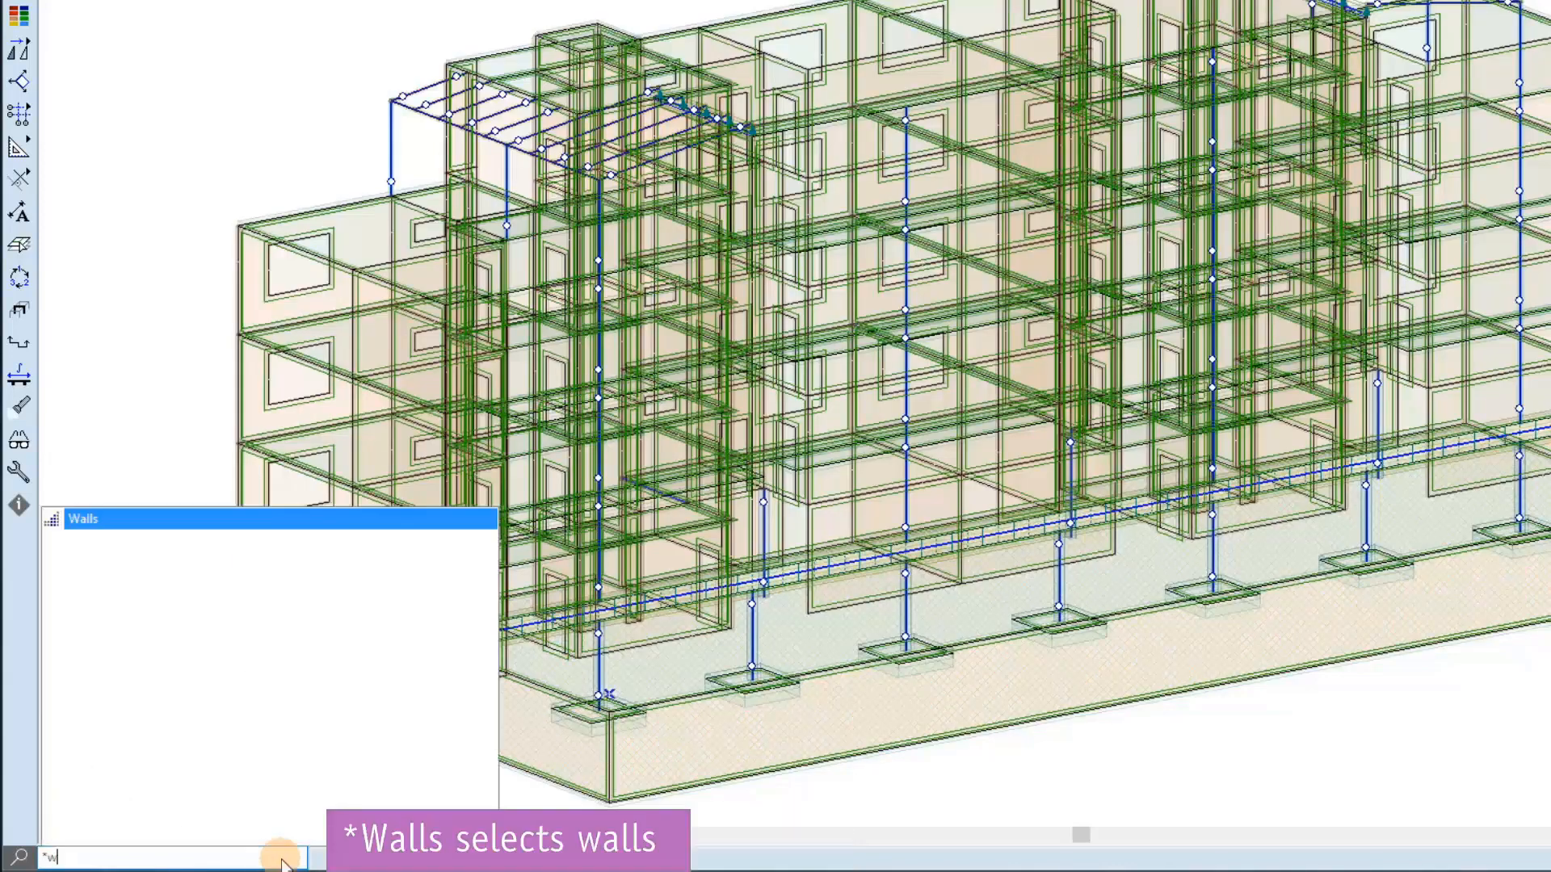
{"action": "key", "text": "Return"}
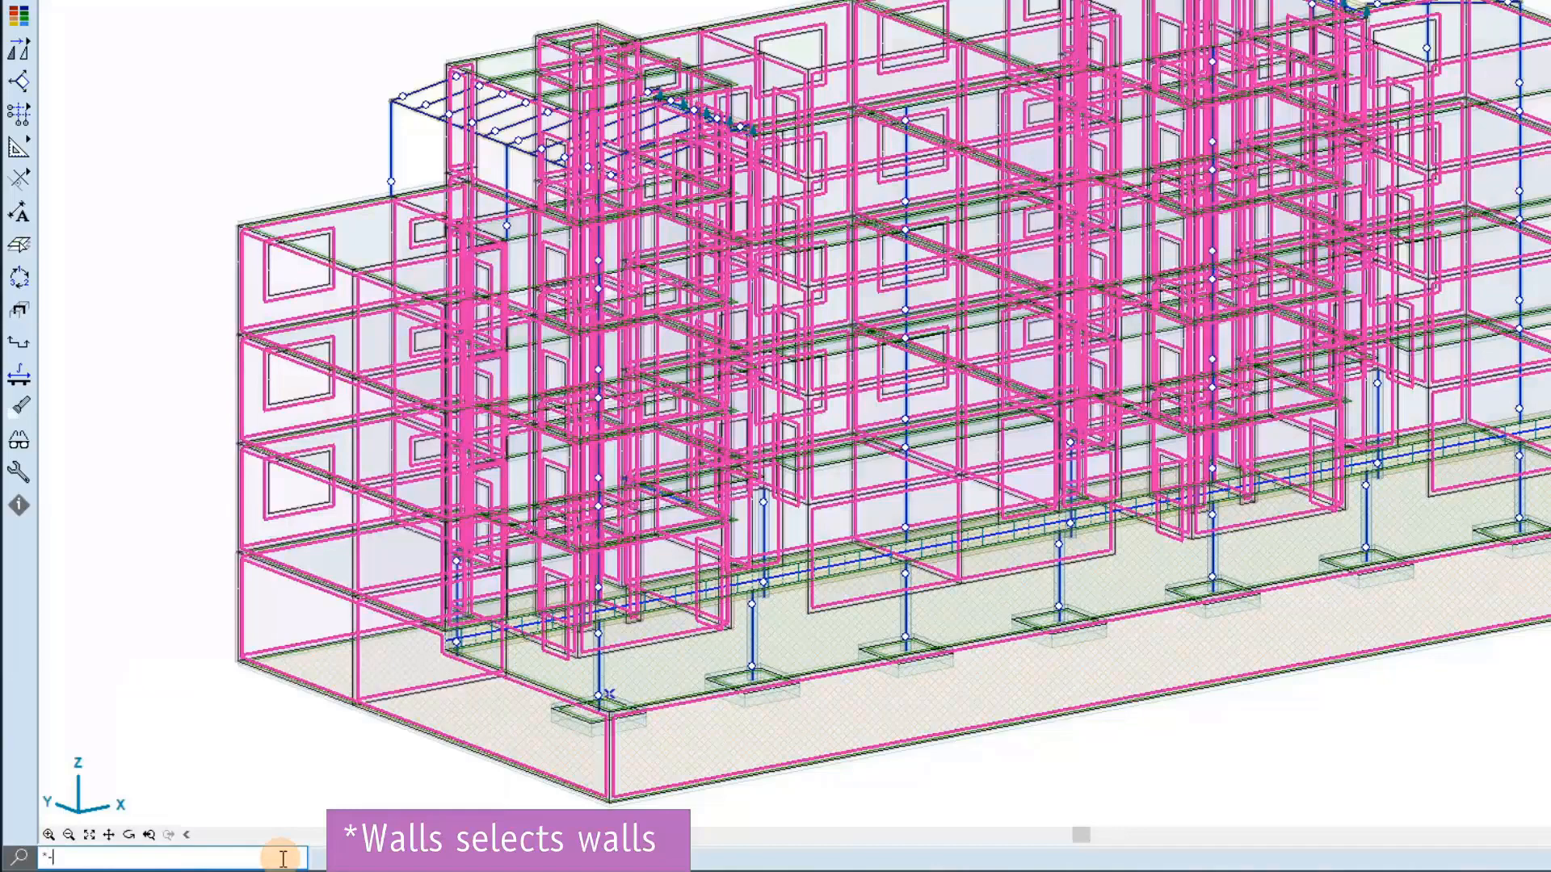
{"action": "key", "text": "Return"}
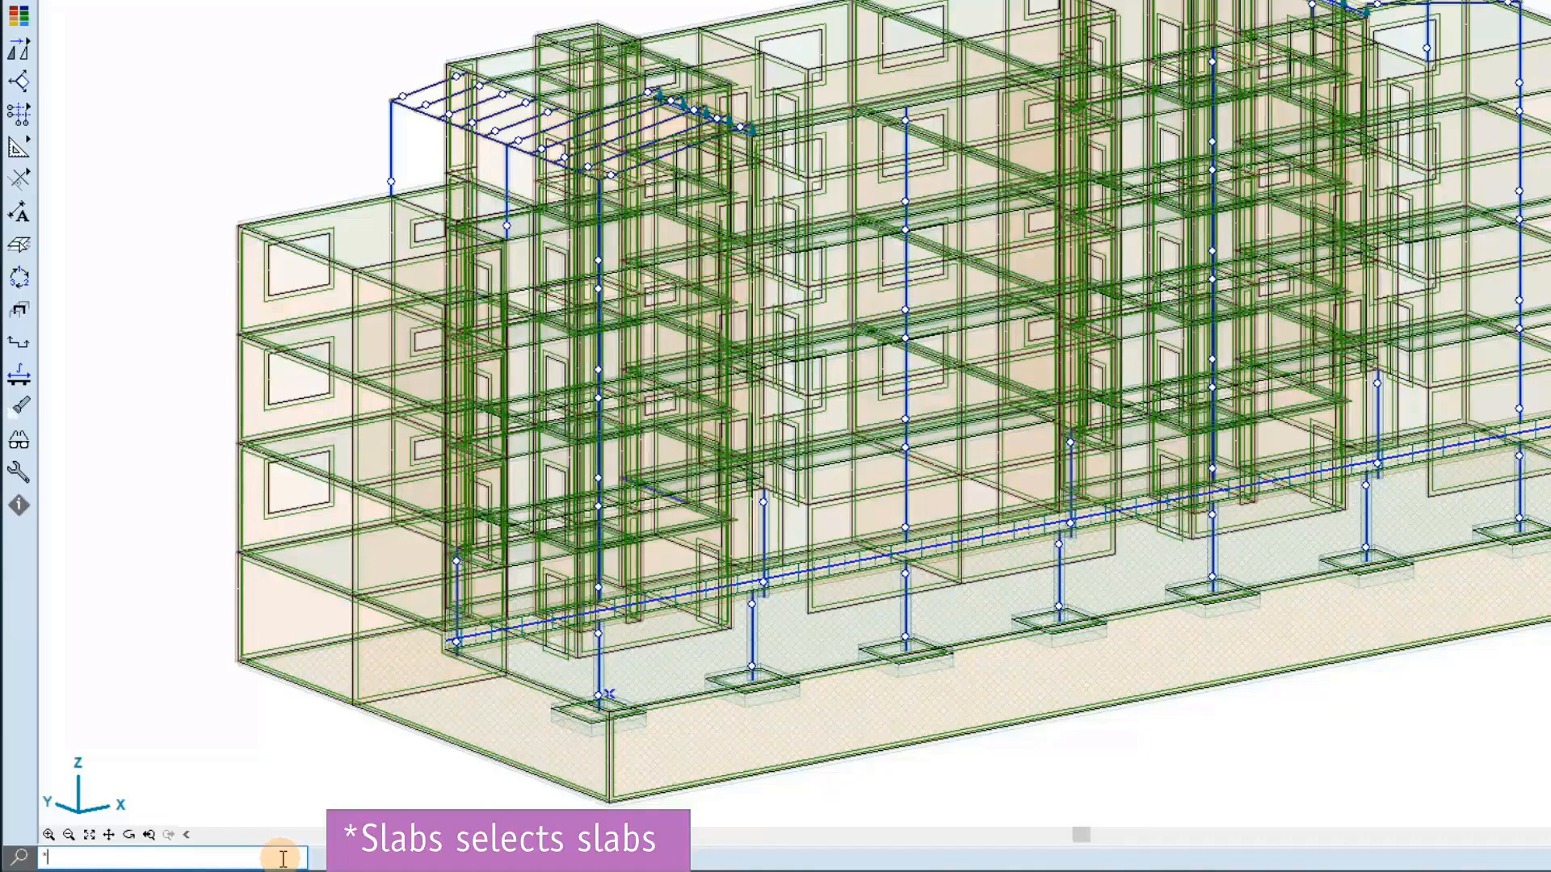
Step: Select all slabs with the "*Slabs" filter and deselect them with "*-"
{"action": "type", "text": "slabs"}
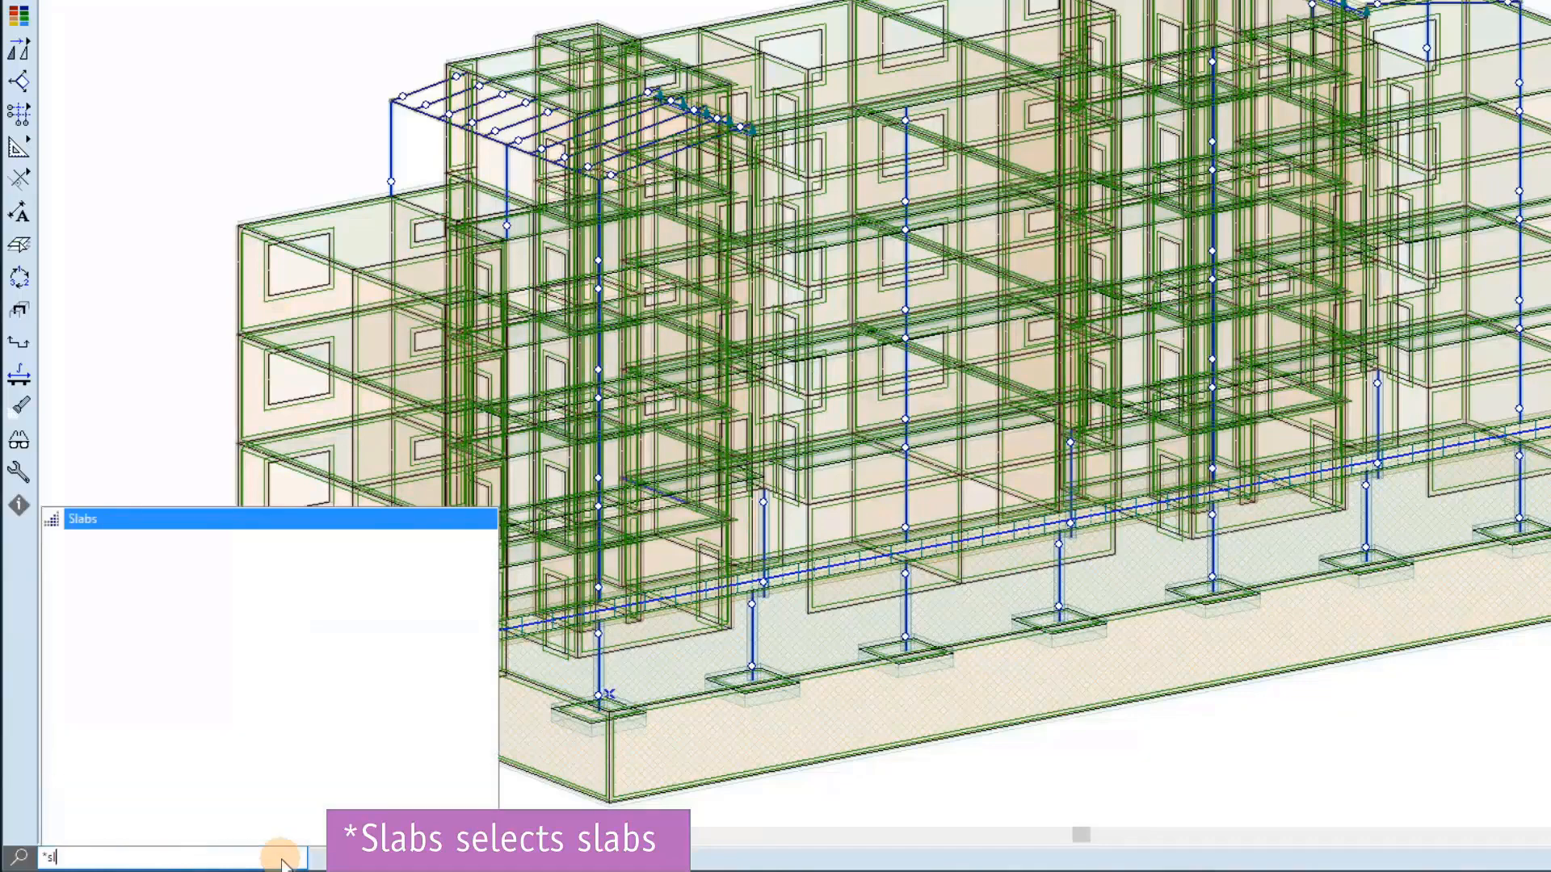
{"action": "key", "text": "Return"}
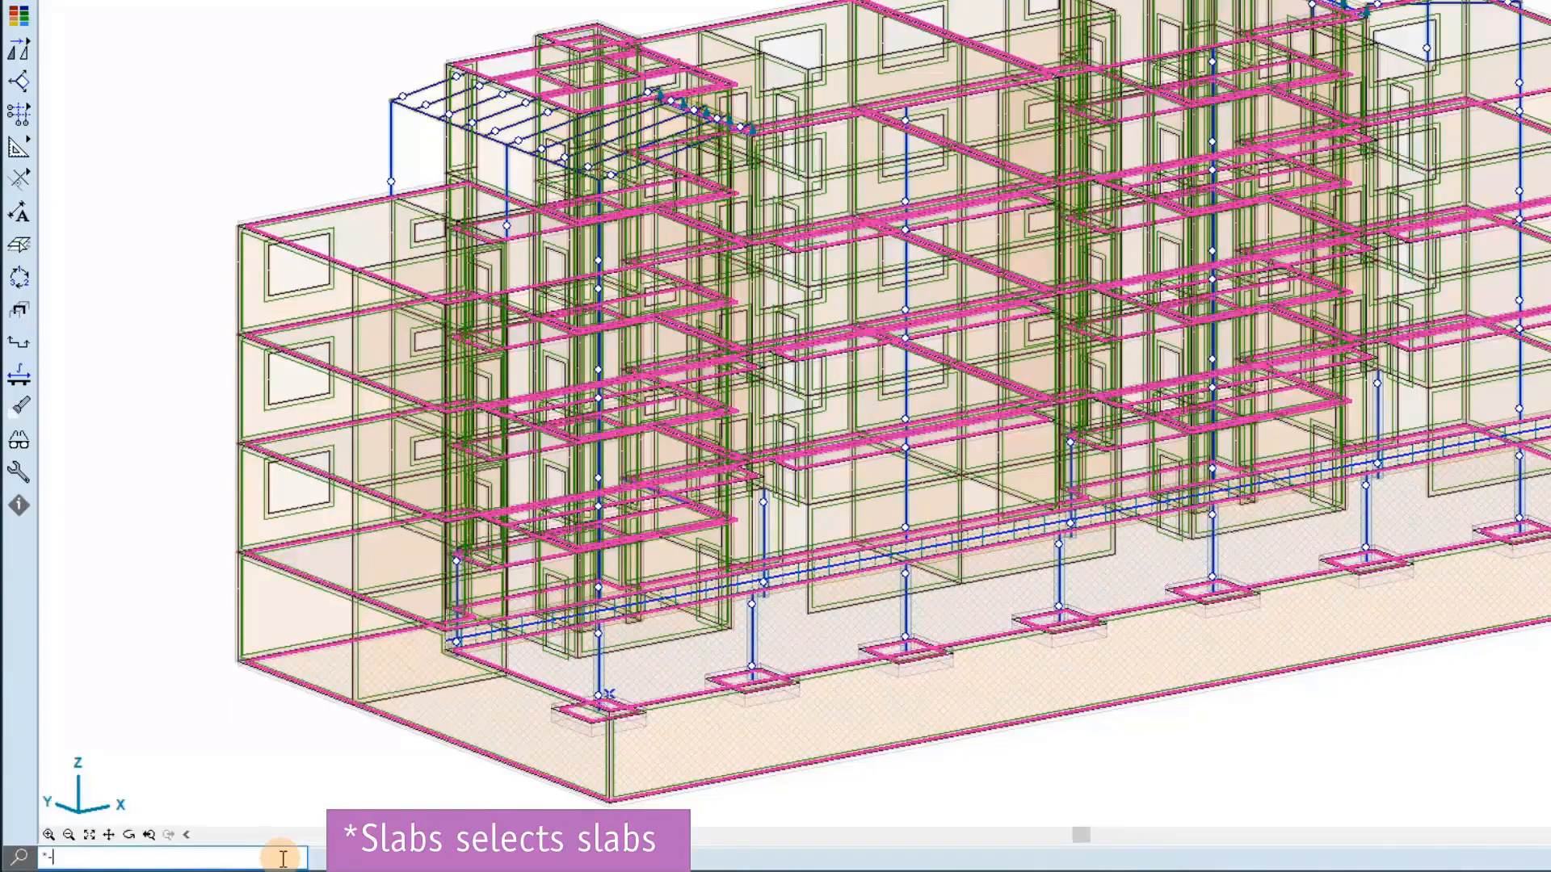
{"action": "key", "text": "Return"}
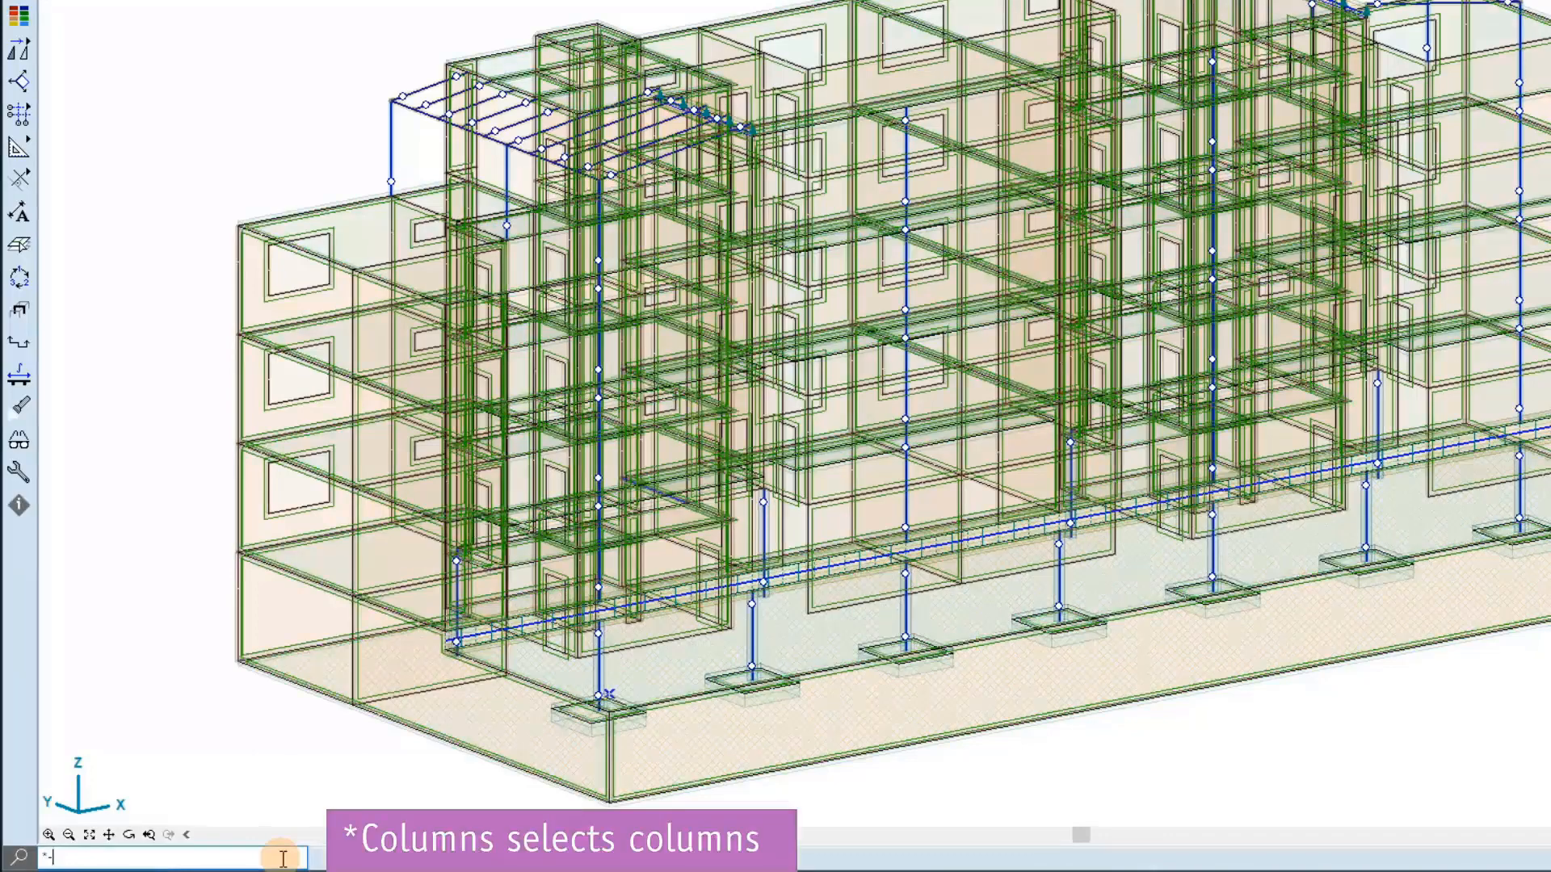
Step: Select all columns with the "*Columns" filter and deselect them with "*-"
{"action": "type", "text": "co"}
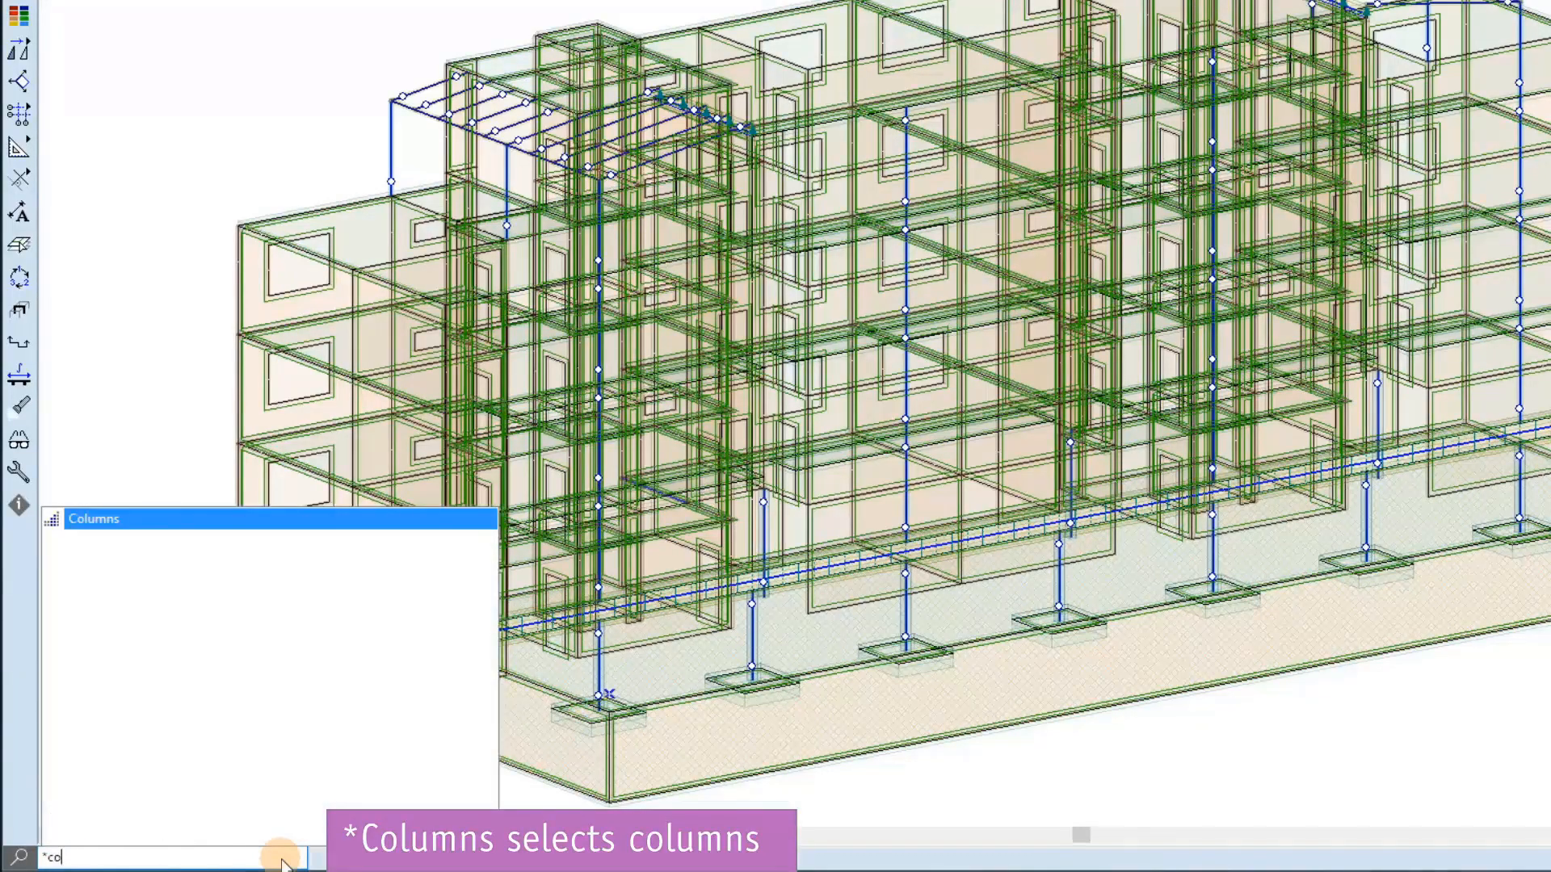
{"action": "key", "text": "Return"}
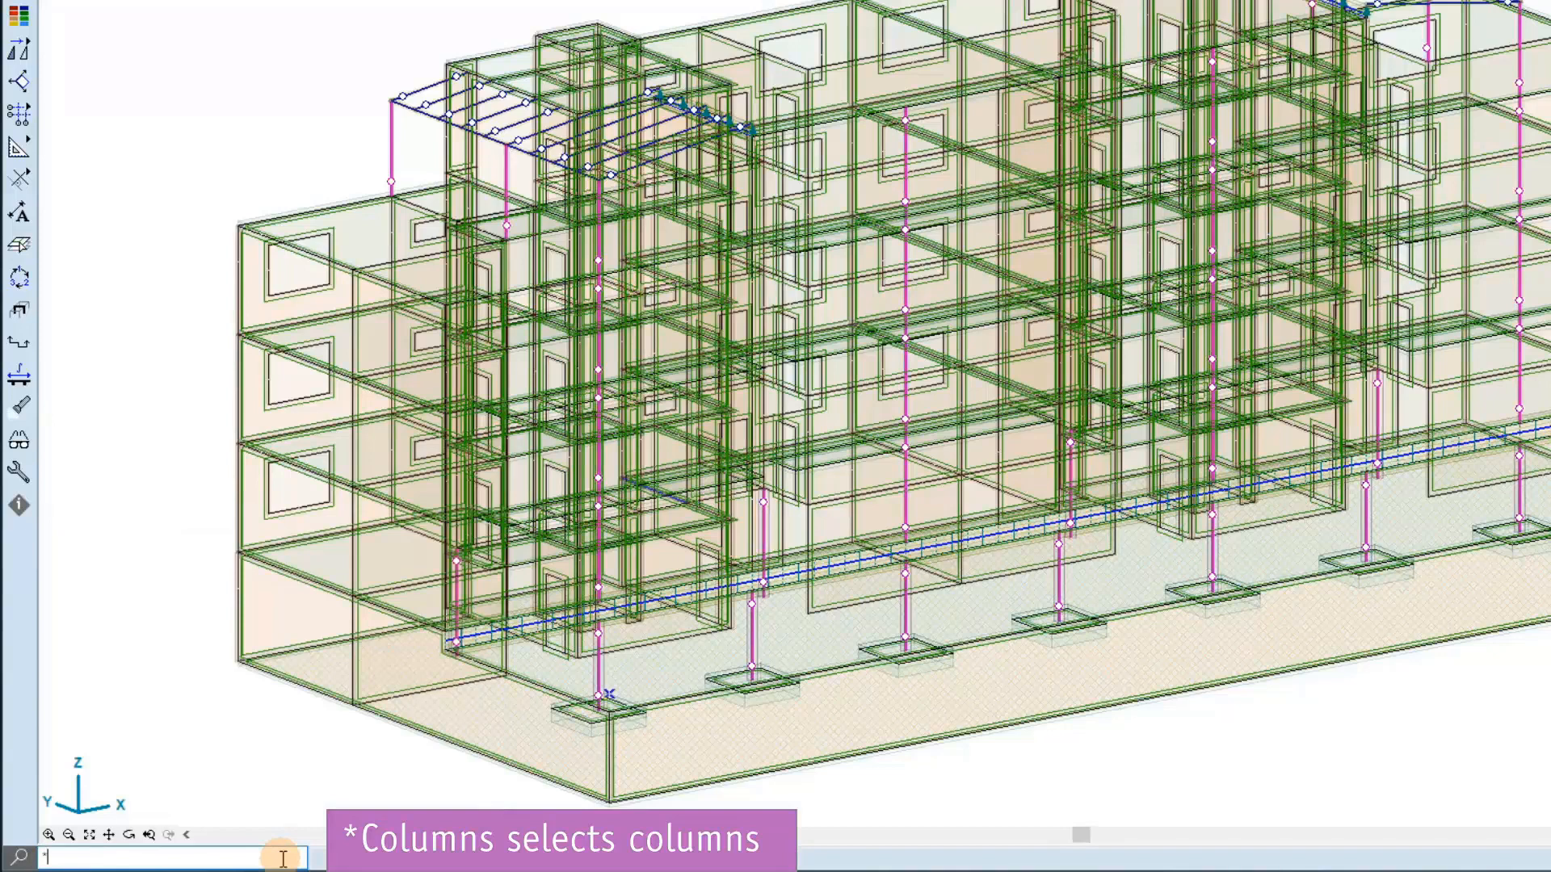
{"action": "type", "text": "-"}
{"action": "key", "text": "Return"}
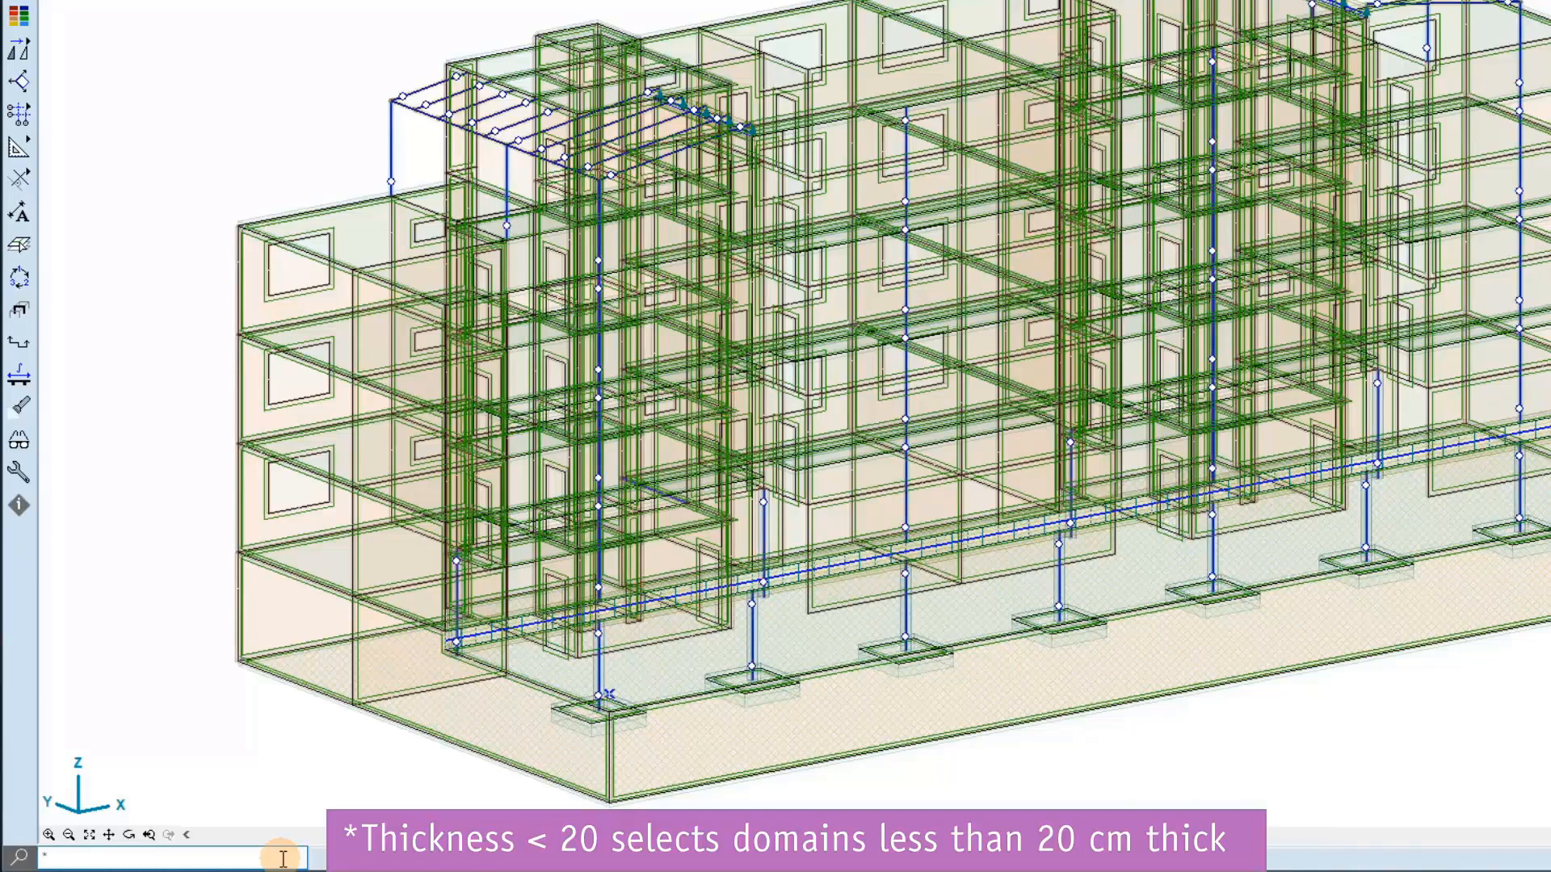
Step: Select the domains less than 20 cm thick with the Thickness filter "<20" and clear the selection
{"action": "type", "text": "th"}
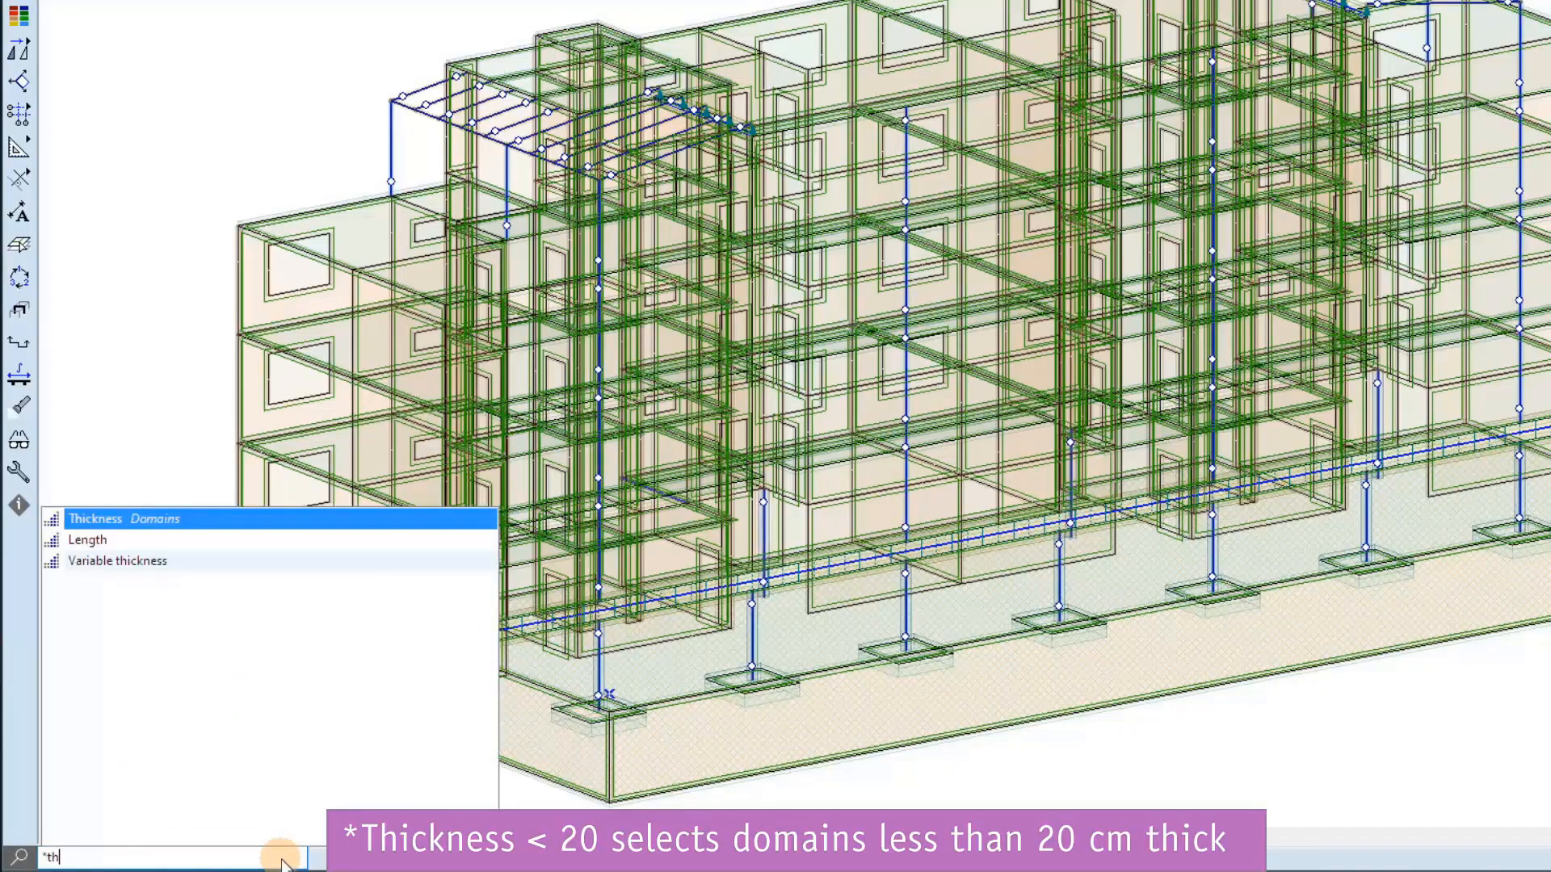
{"action": "key", "text": "Return"}
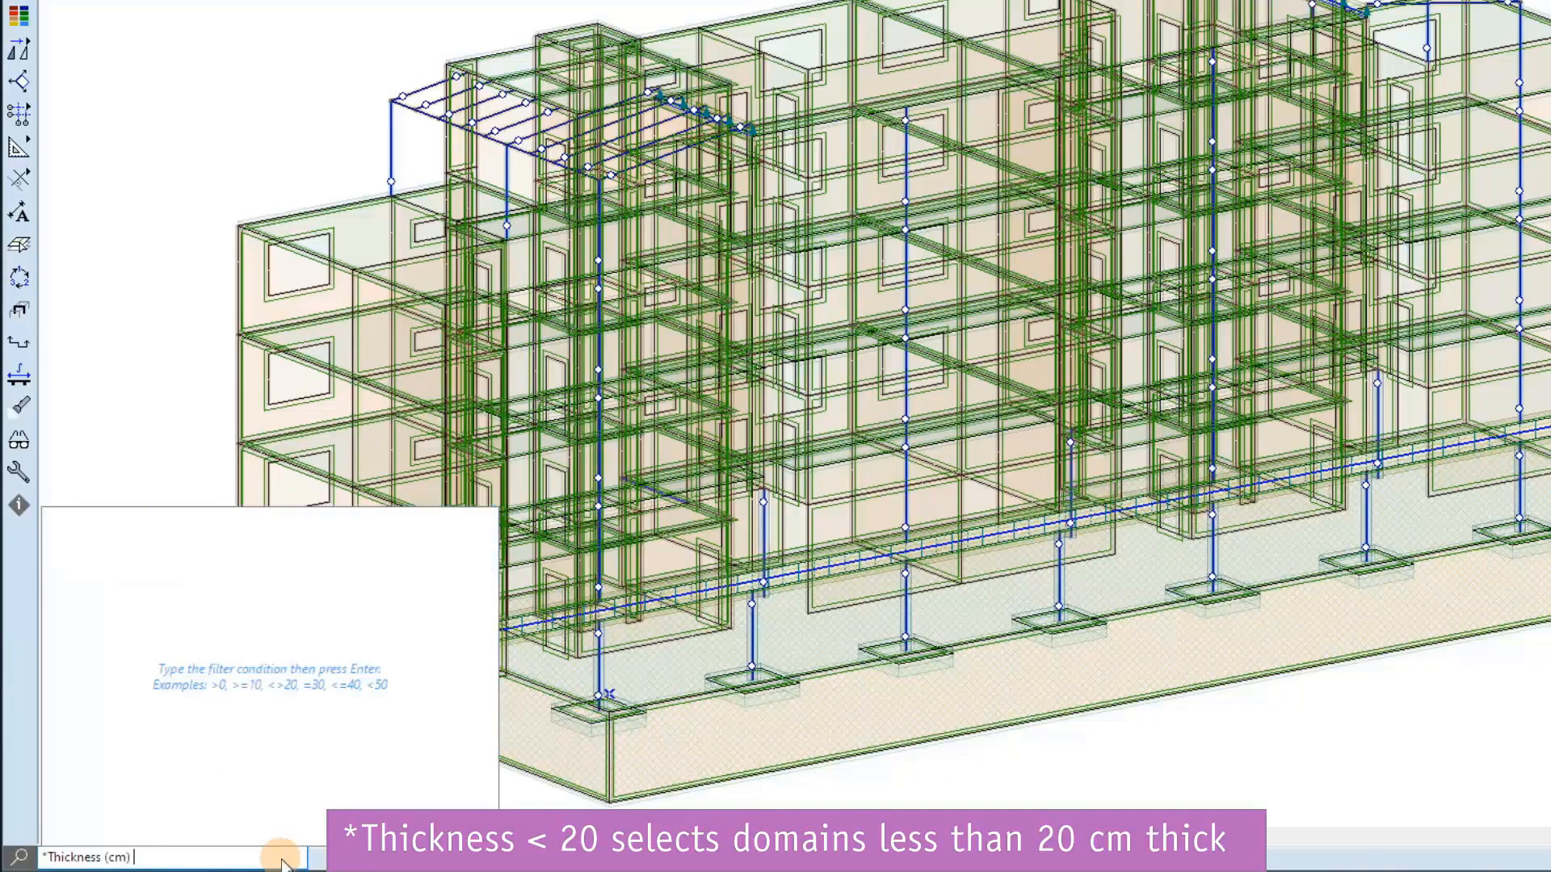
{"action": "type", "text": "<20"}
{"action": "key", "text": "Return"}
{"action": "key", "text": "Return"}
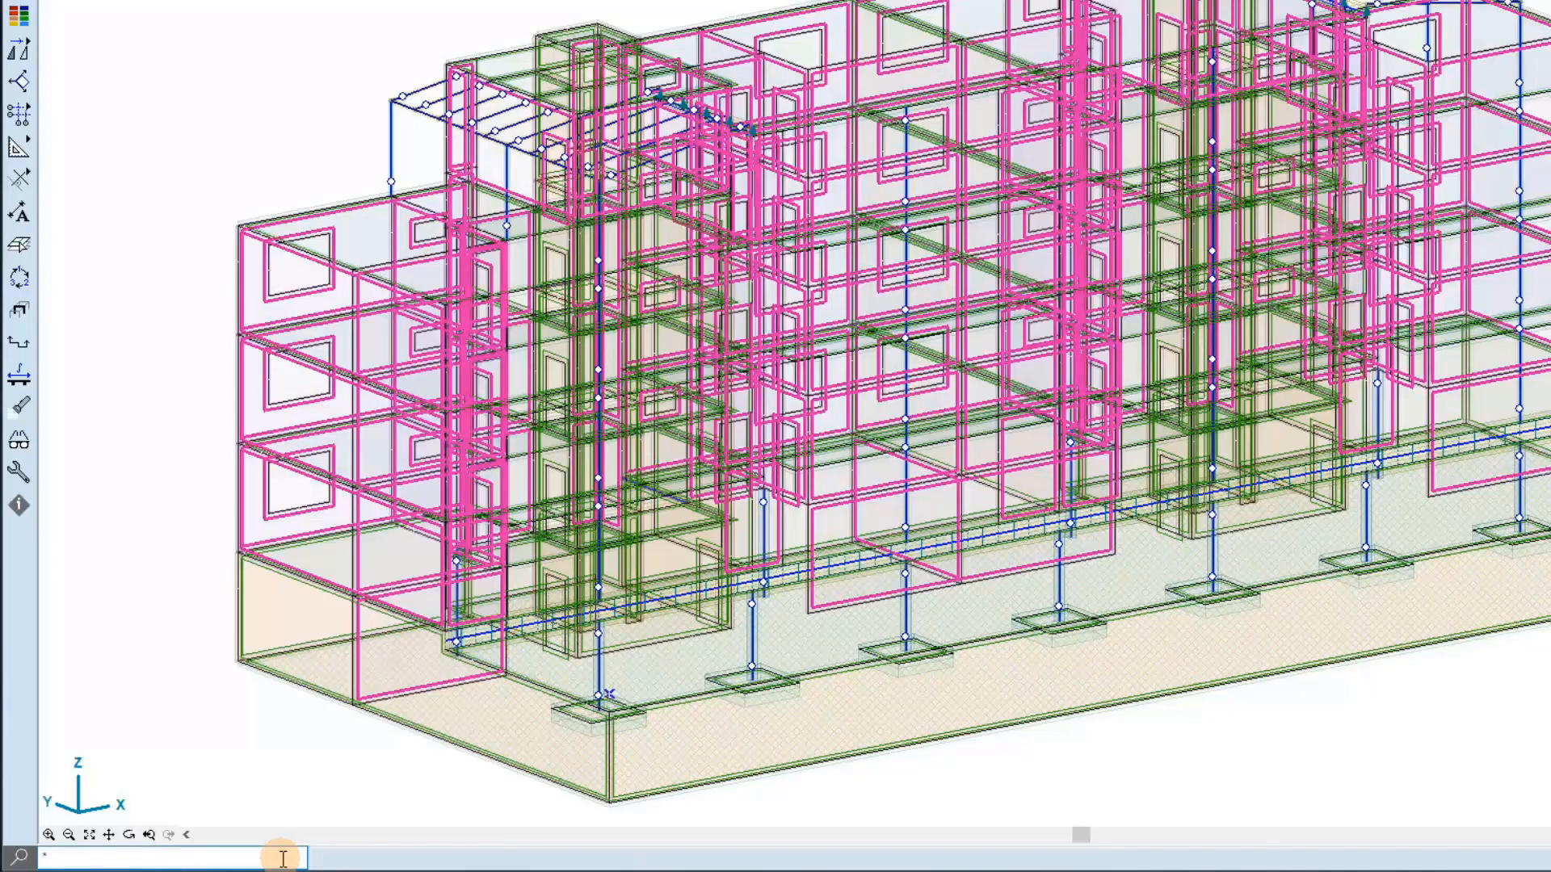
{"action": "key", "text": "Escape"}
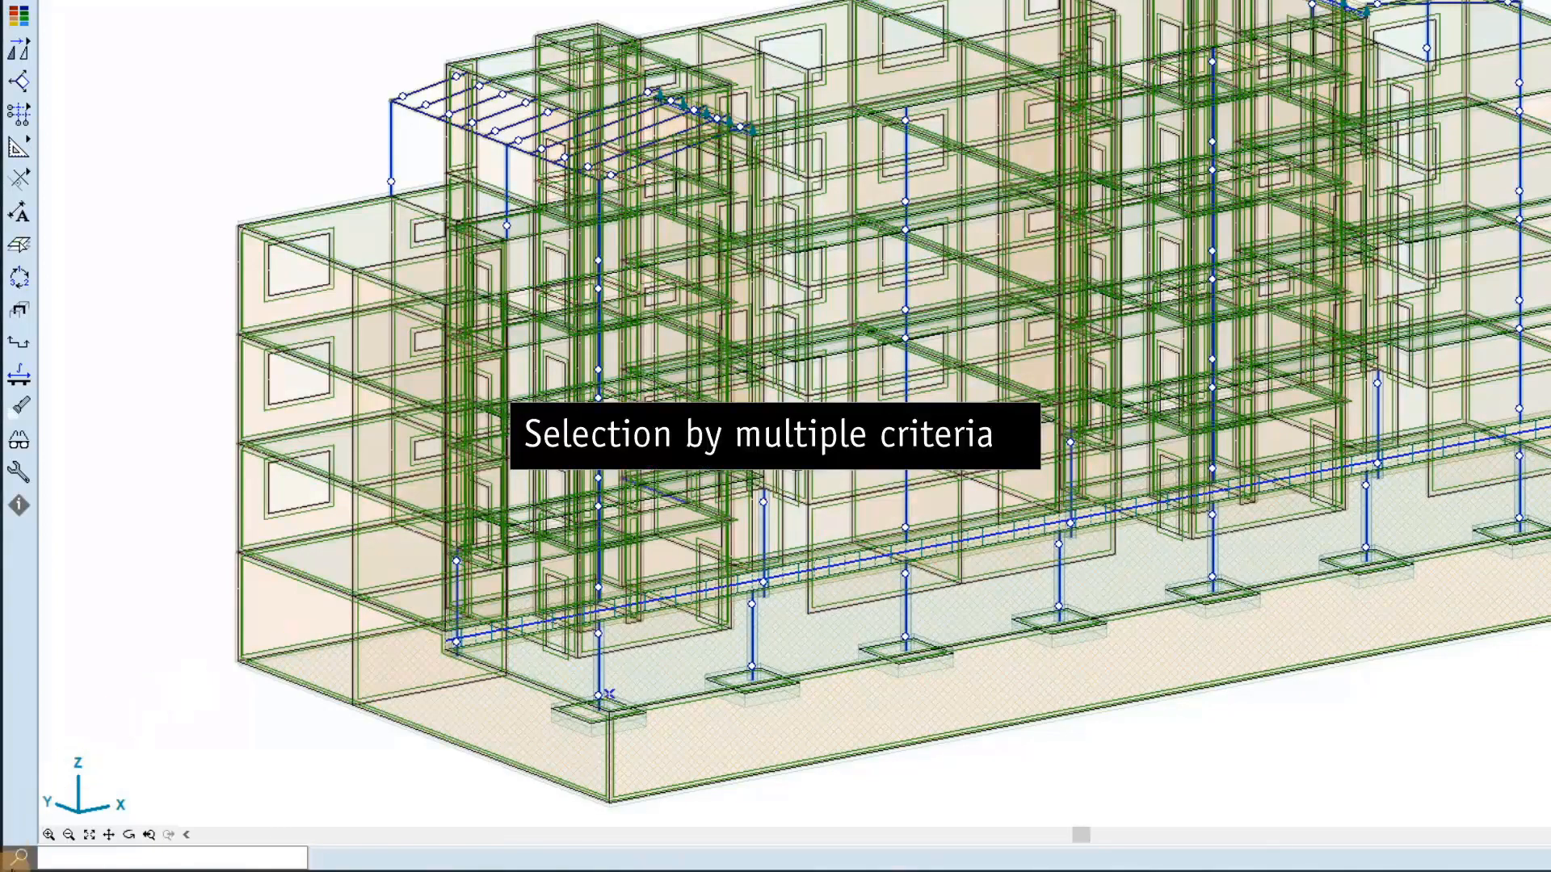
Step: Switch the command line to selection based on multiple criteria and make it ready for entry
{"action": "left_click", "coordinate": [18, 858]}
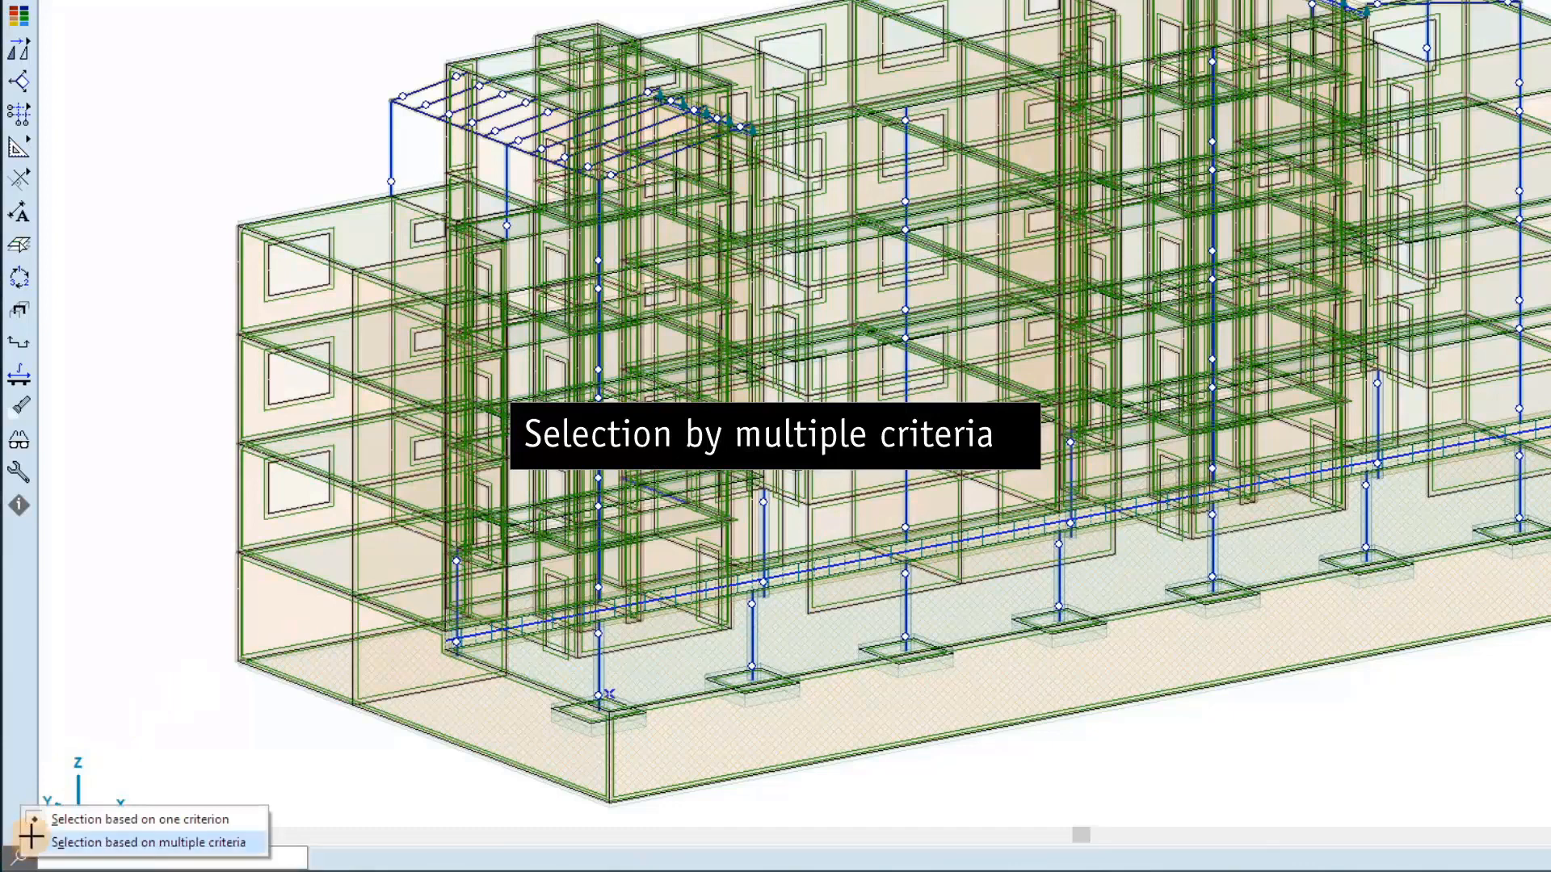
{"action": "left_click", "coordinate": [248, 843]}
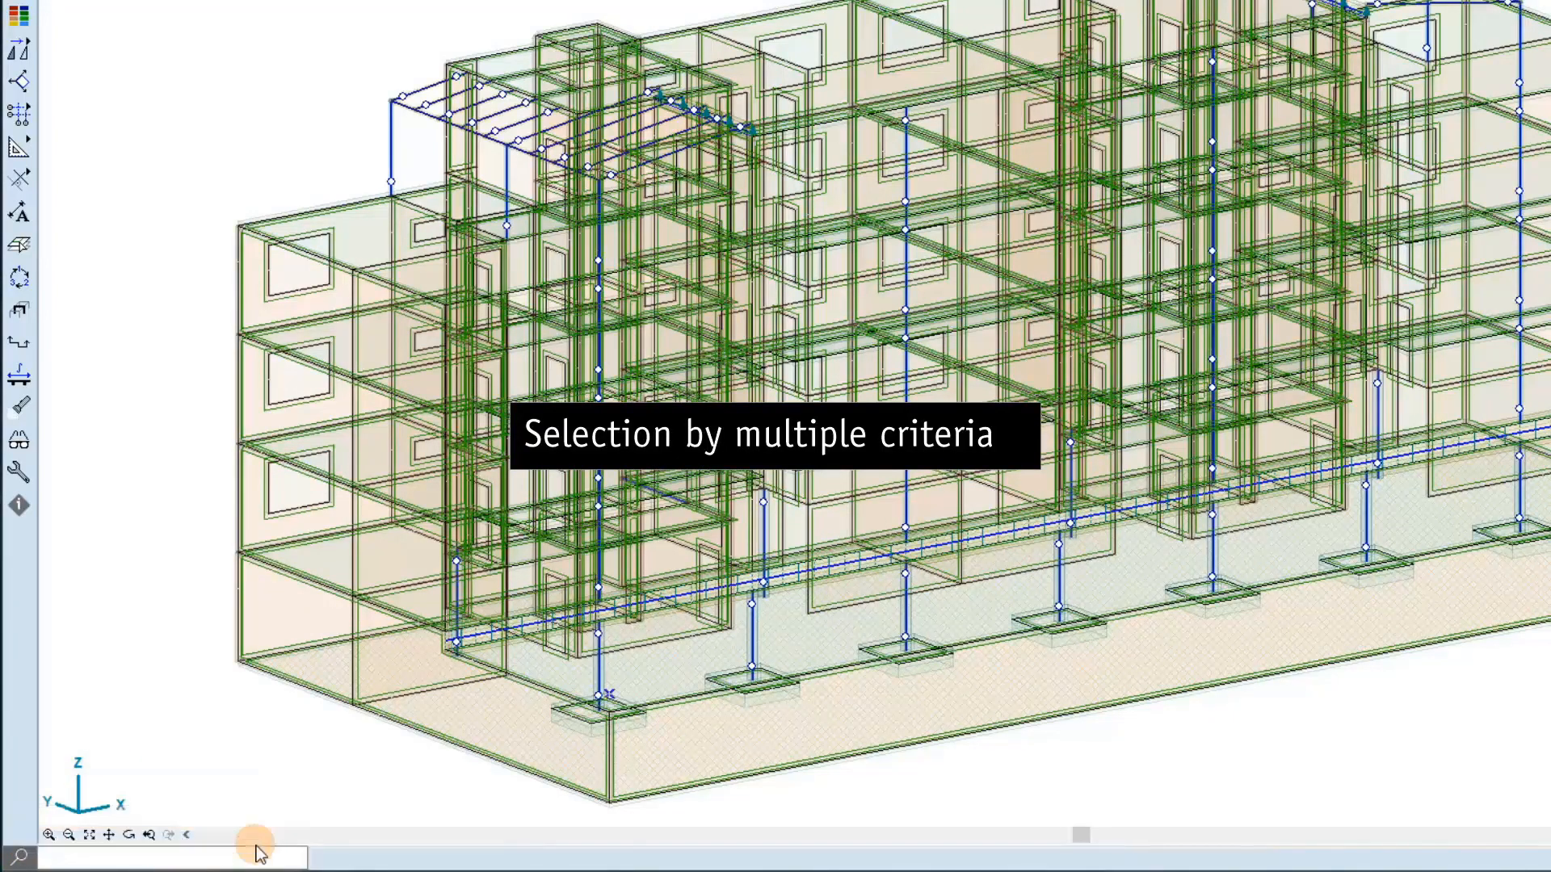
{"action": "left_click", "coordinate": [18, 858]}
{"action": "left_click", "coordinate": [285, 859]}
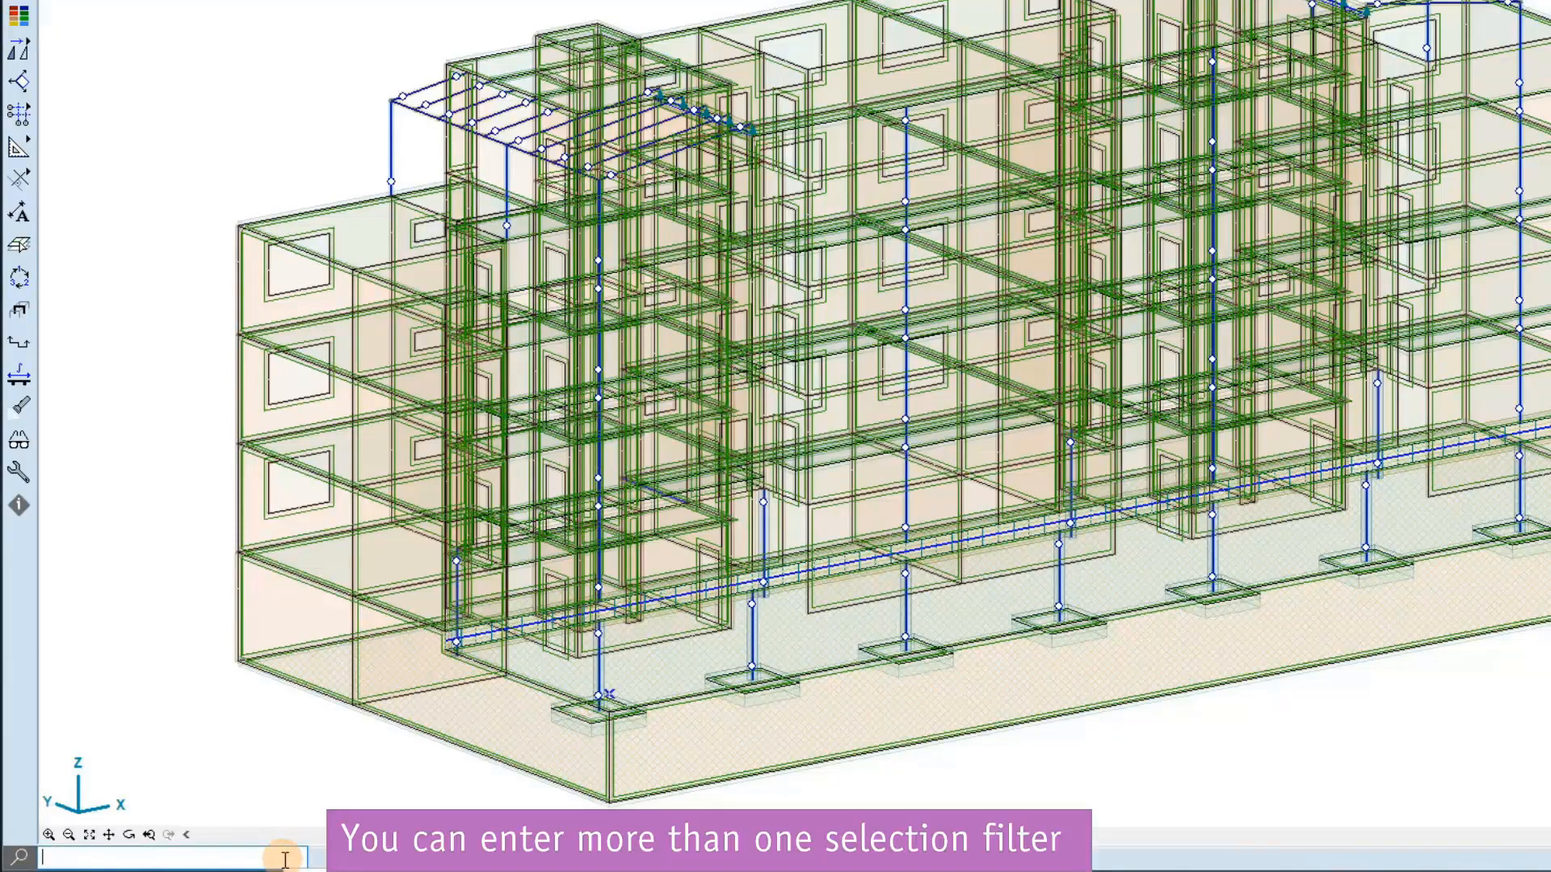
Step: Select the walls less than 20 cm thick by combining the Walls and Thickness "<20" filters, and clear the selection
{"action": "type", "text": "*w"}
{"action": "key", "text": "Return"}
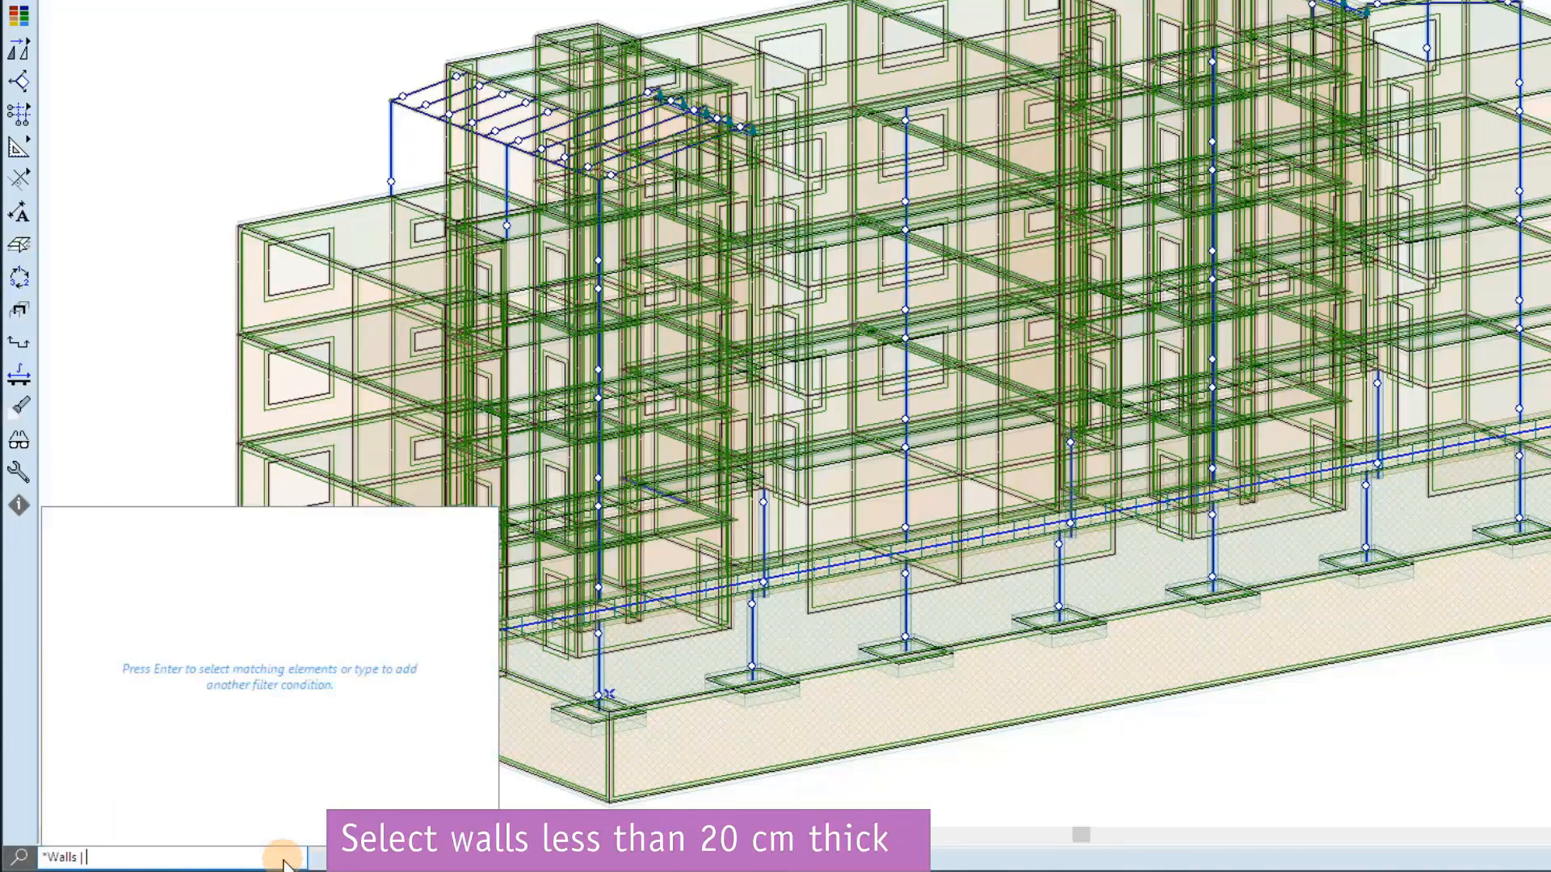
{"action": "type", "text": "th"}
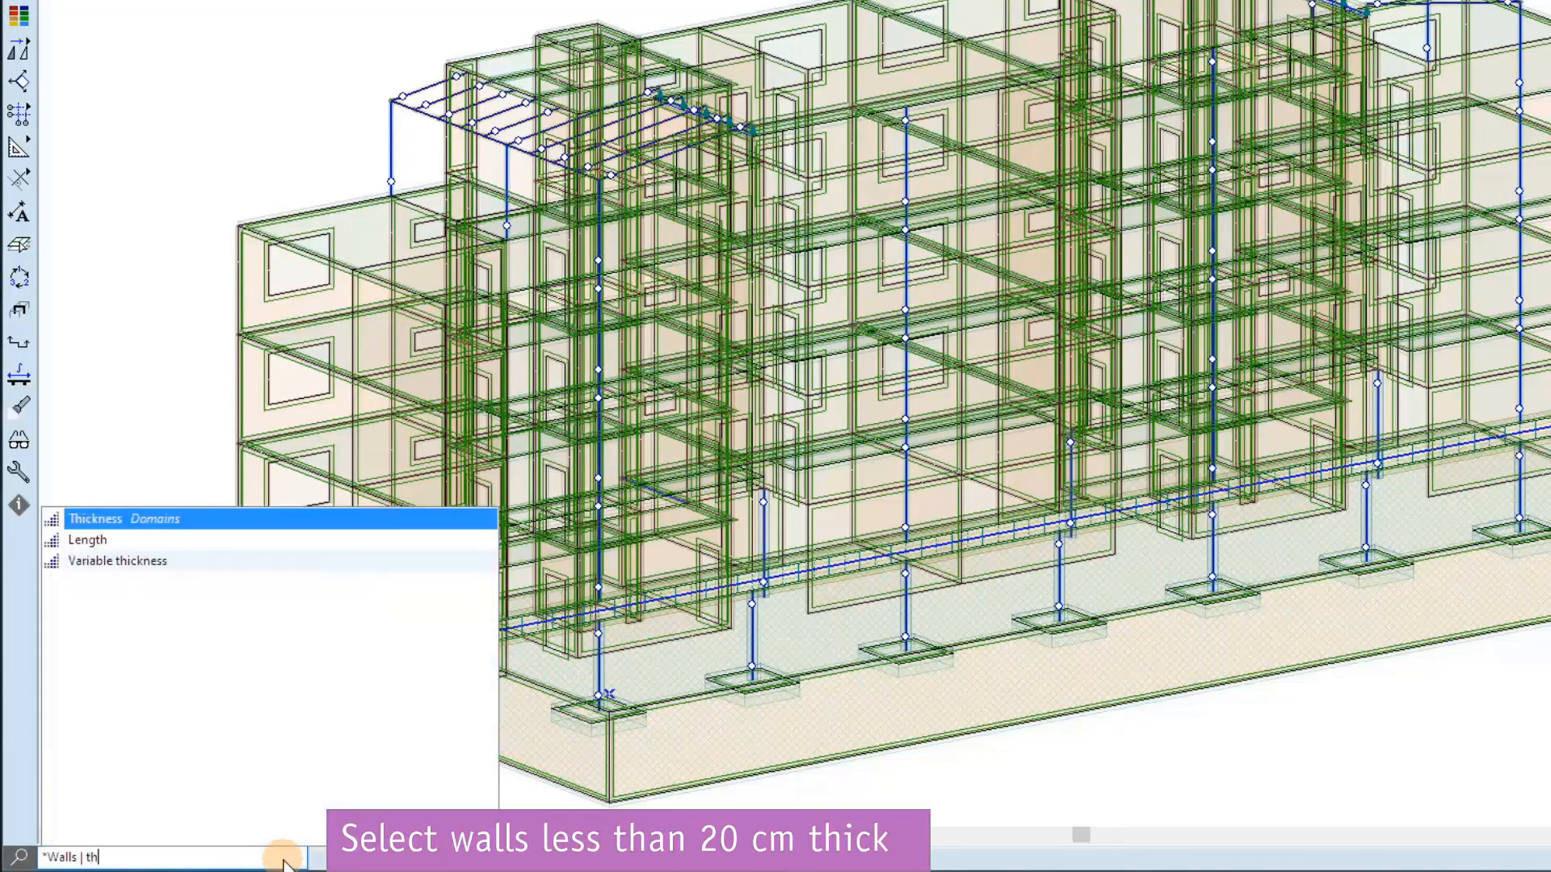
{"action": "key", "text": "Return"}
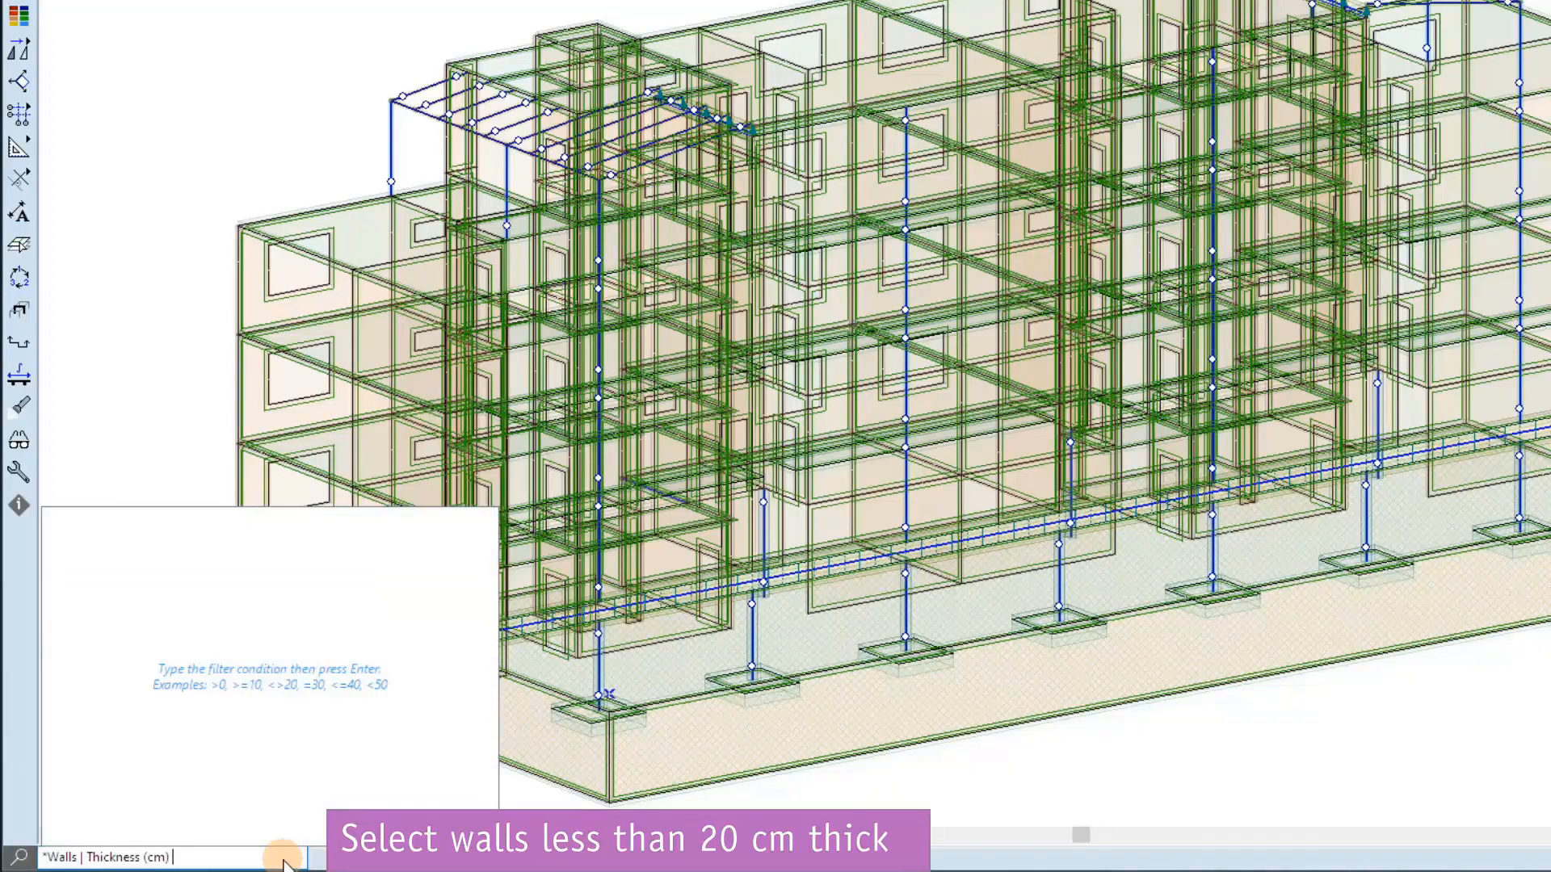
{"action": "type", "text": "<20"}
{"action": "key", "text": "Return"}
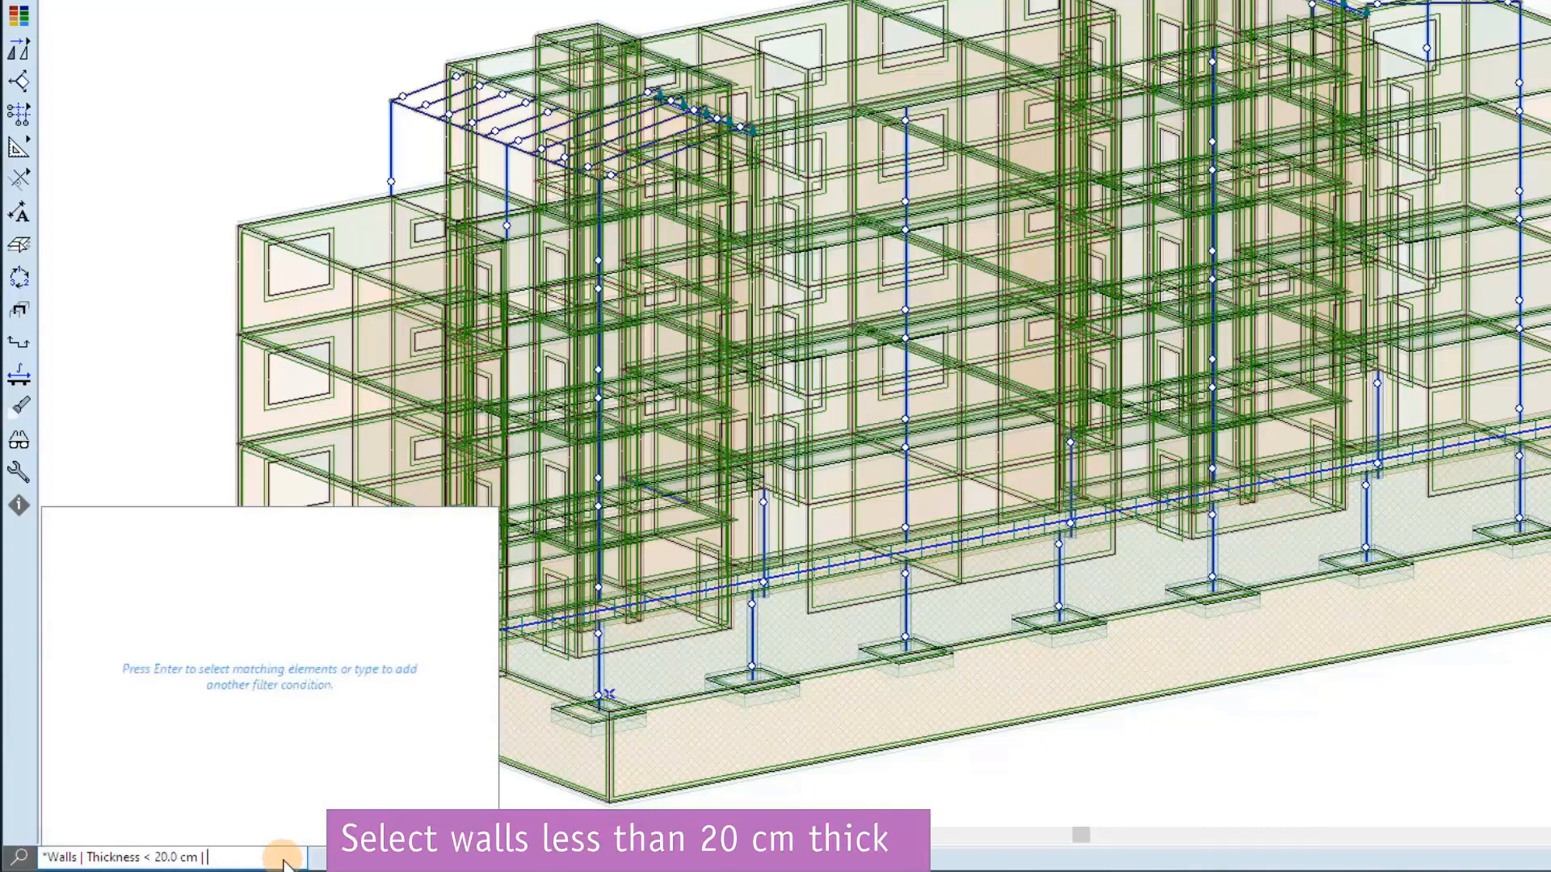
{"action": "key", "text": "Return"}
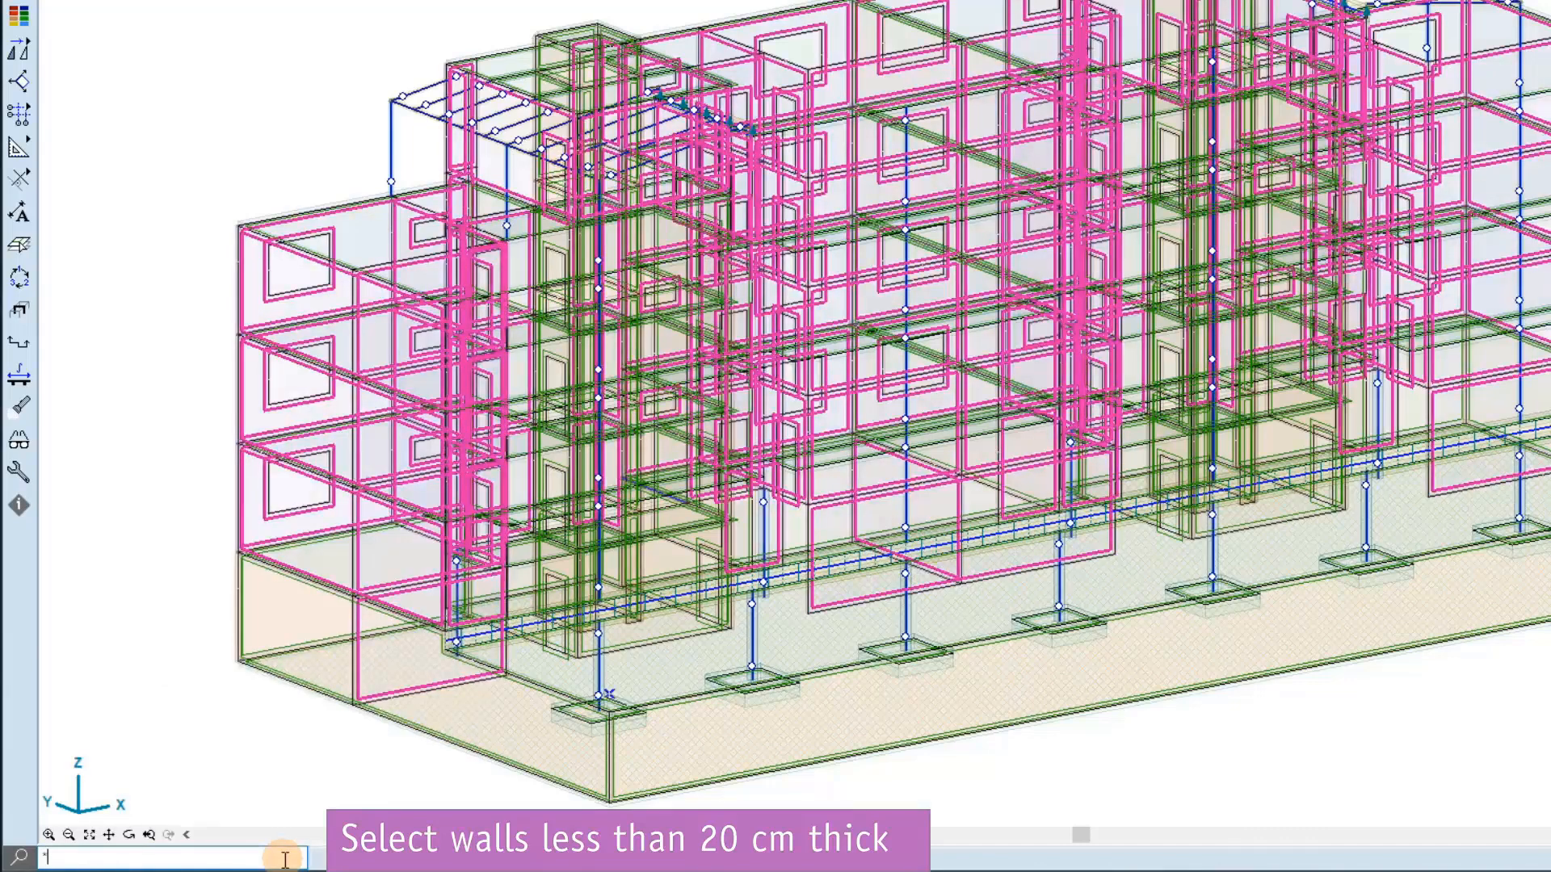
{"action": "key", "text": "Escape"}
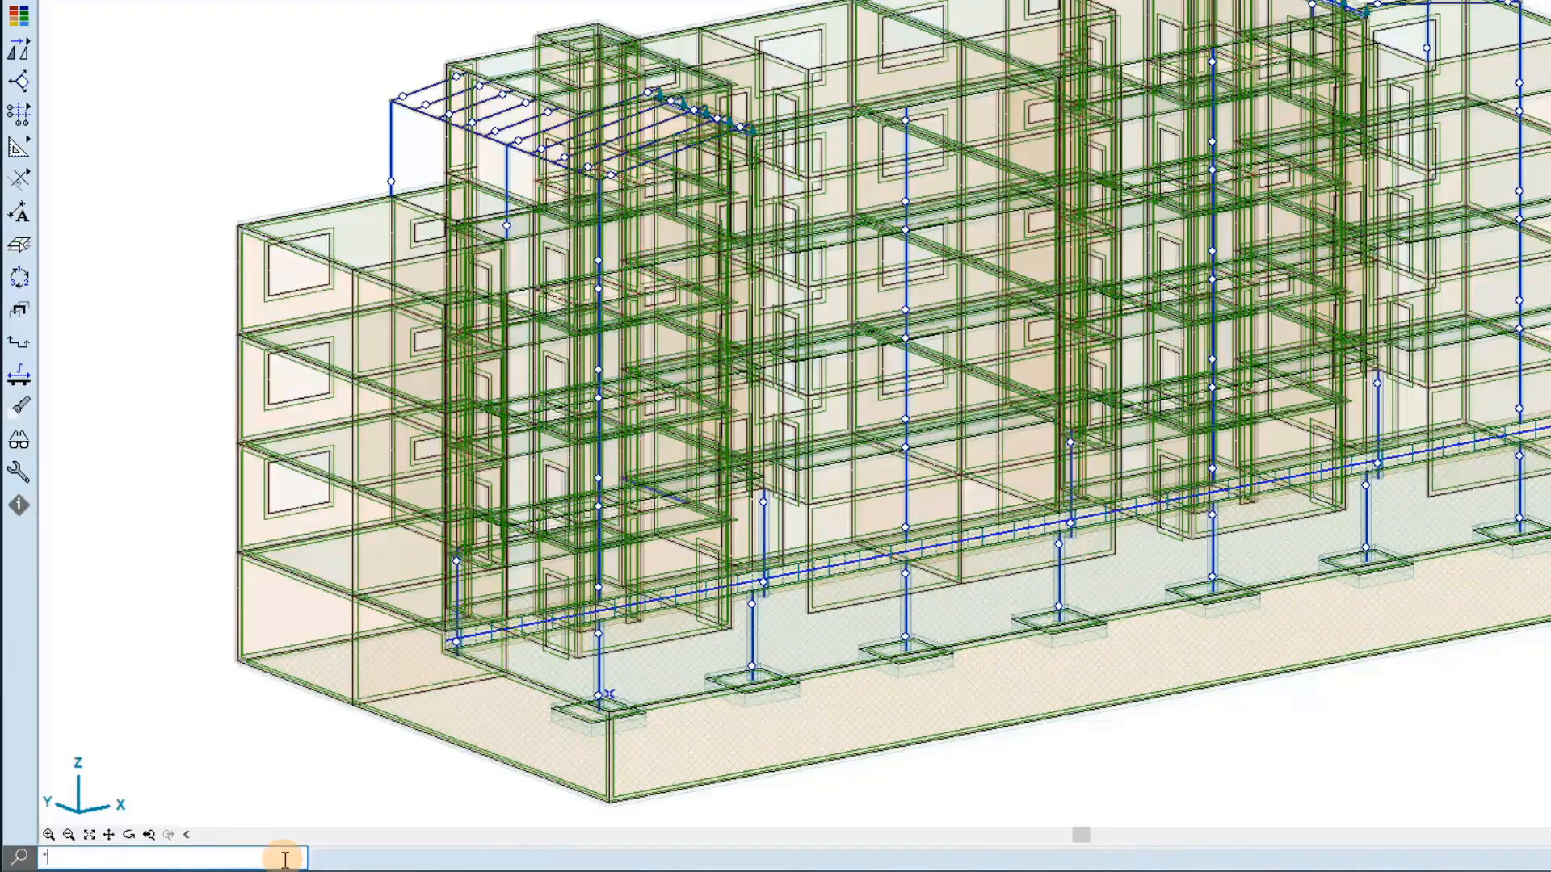
Step: Select the columns with the 120X120X 5,0 cross-section by combining both filters, and clear the selection
{"action": "type", "text": "col"}
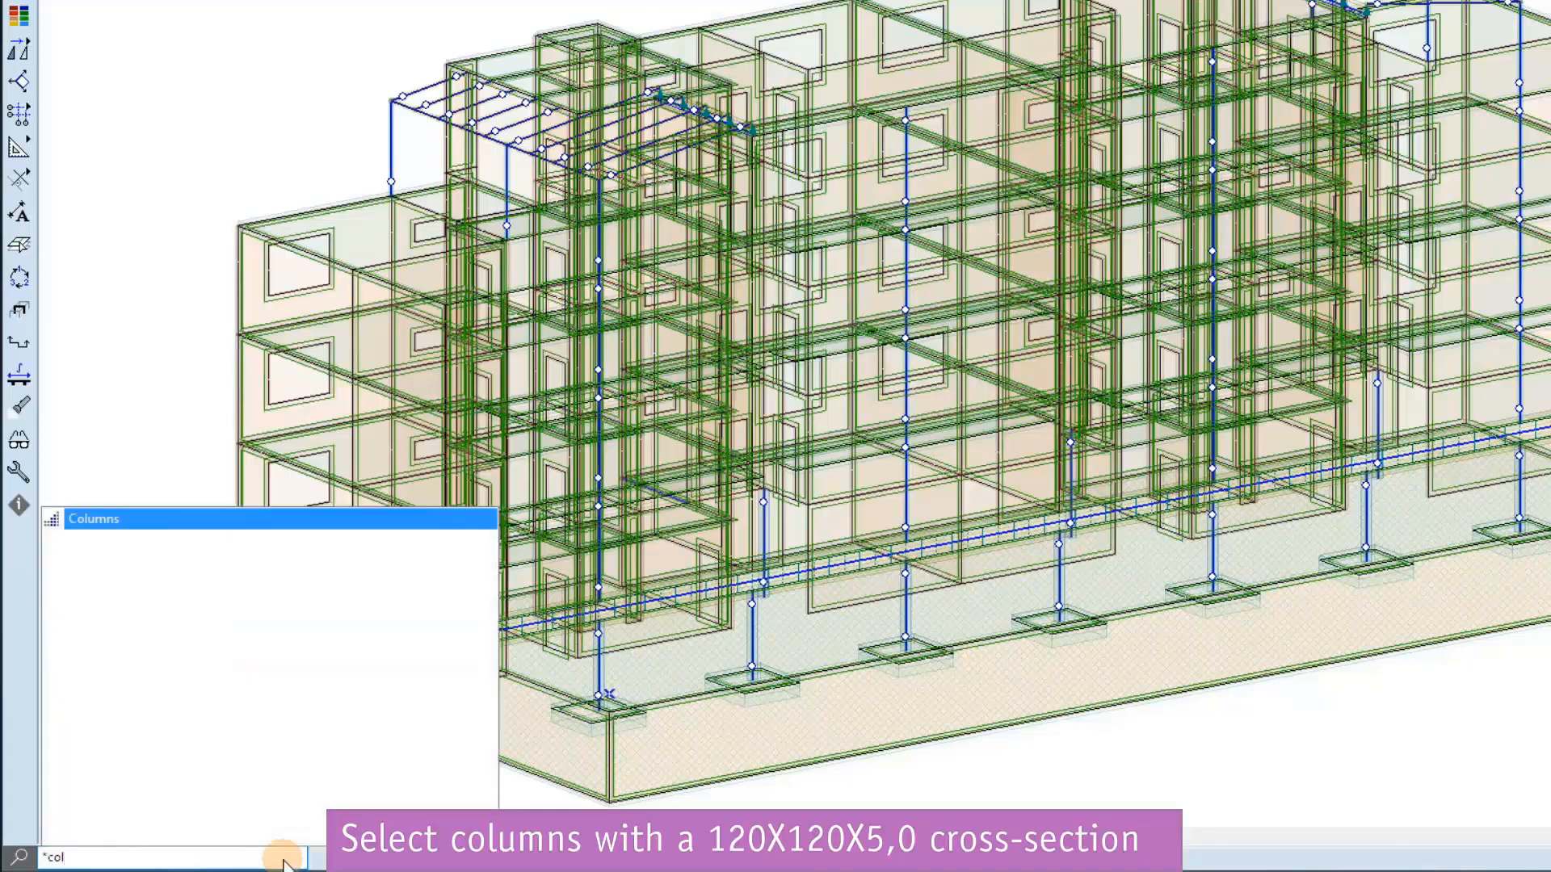
{"action": "key", "text": "Return"}
{"action": "type", "text": "cr"}
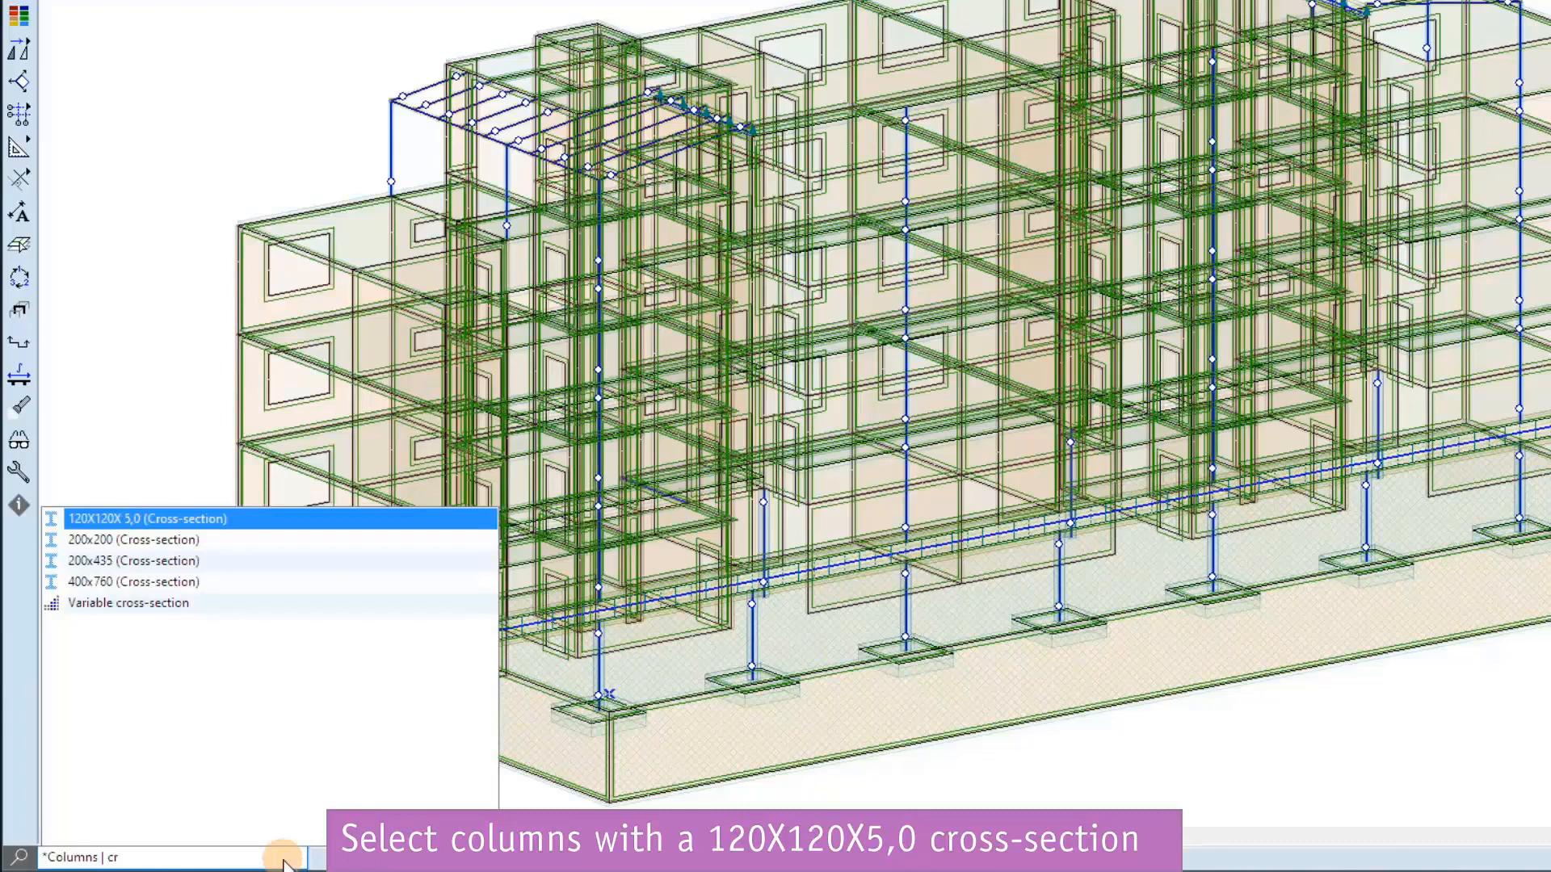
{"action": "key", "text": "Return"}
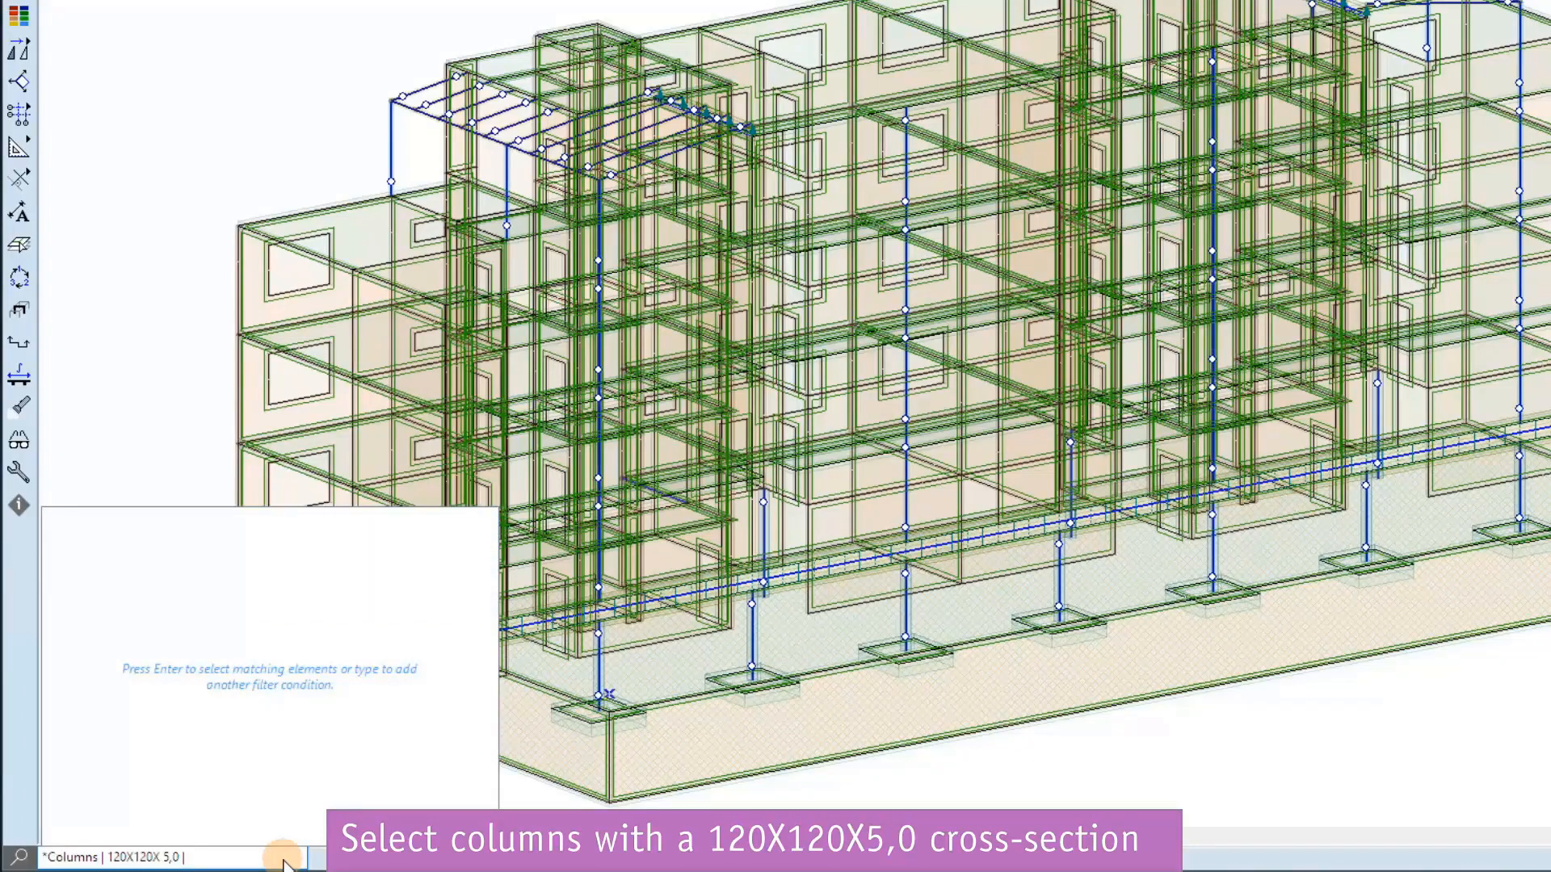
{"action": "key", "text": "Return"}
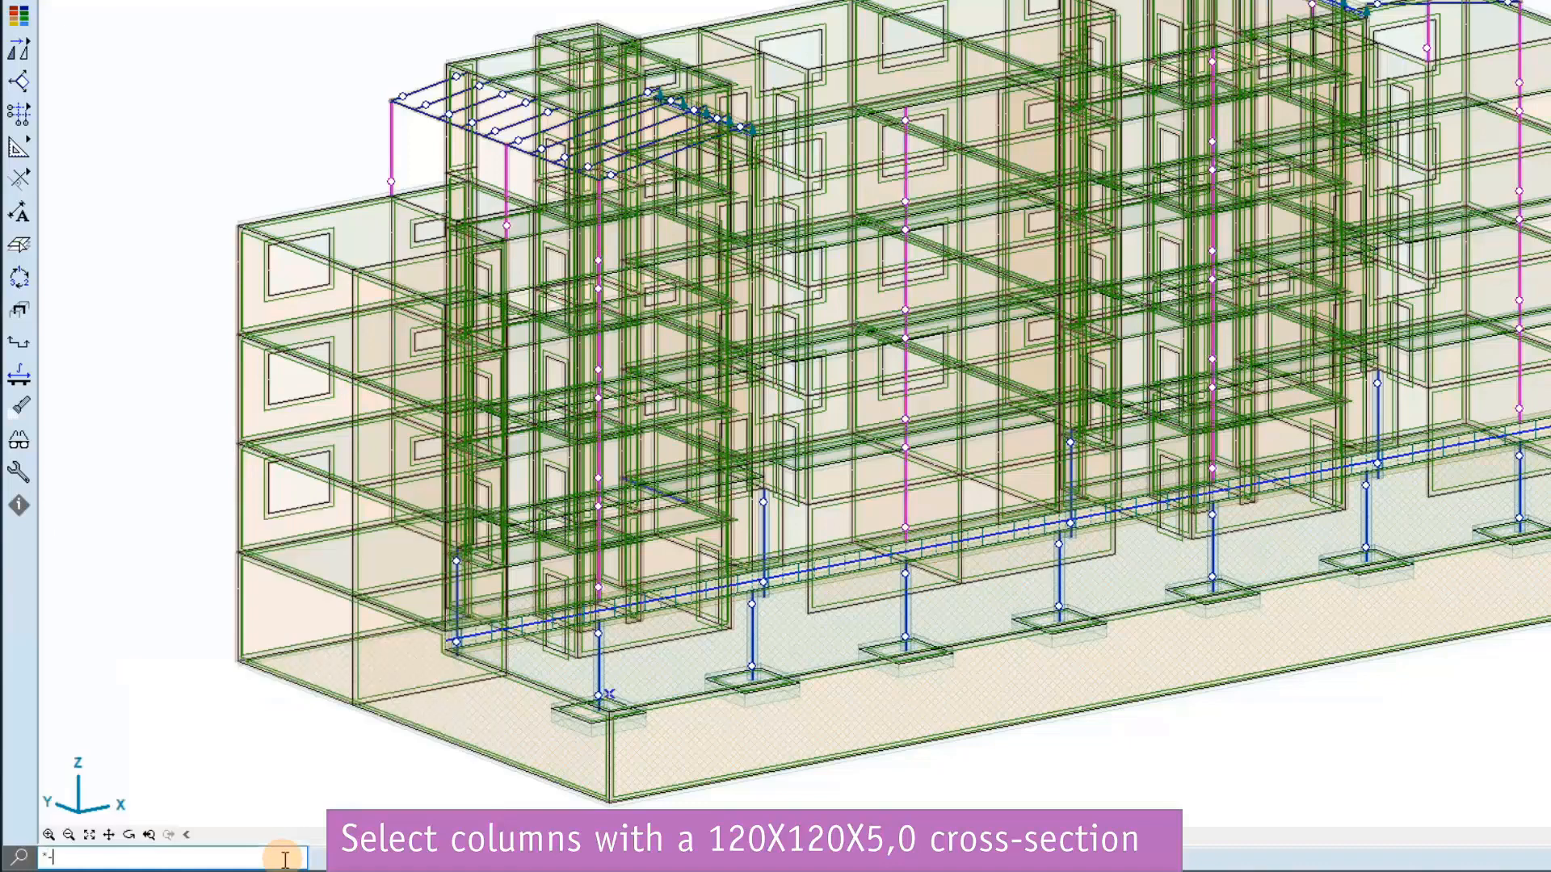
{"action": "key", "text": "Escape"}
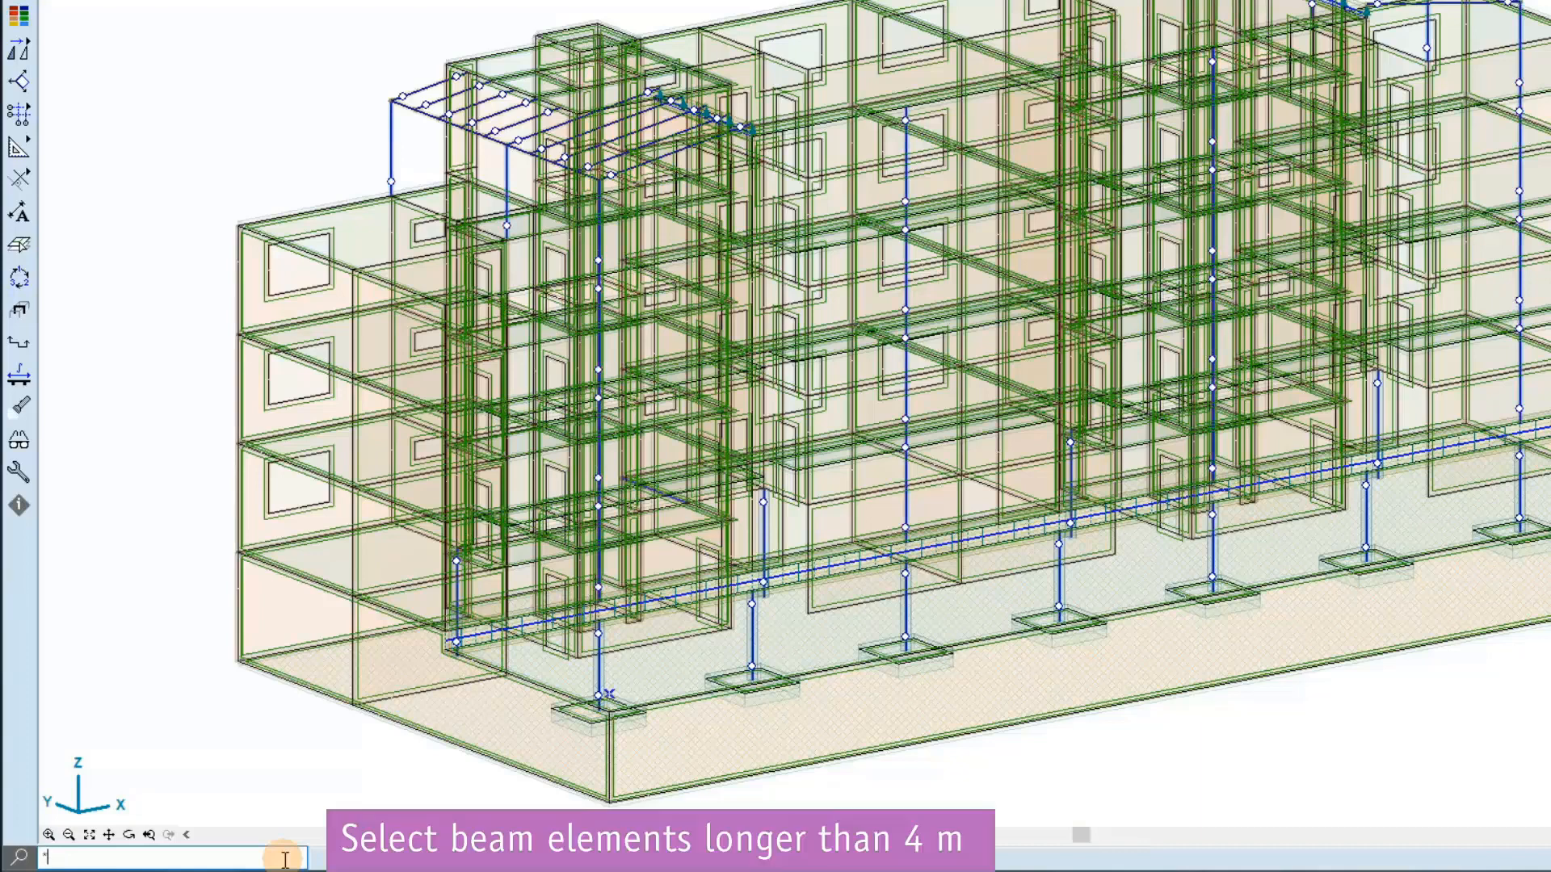
Step: Select the beams longer than 4 m by combining the Beams filter with the Length filter ">4"
{"action": "type", "text": "be"}
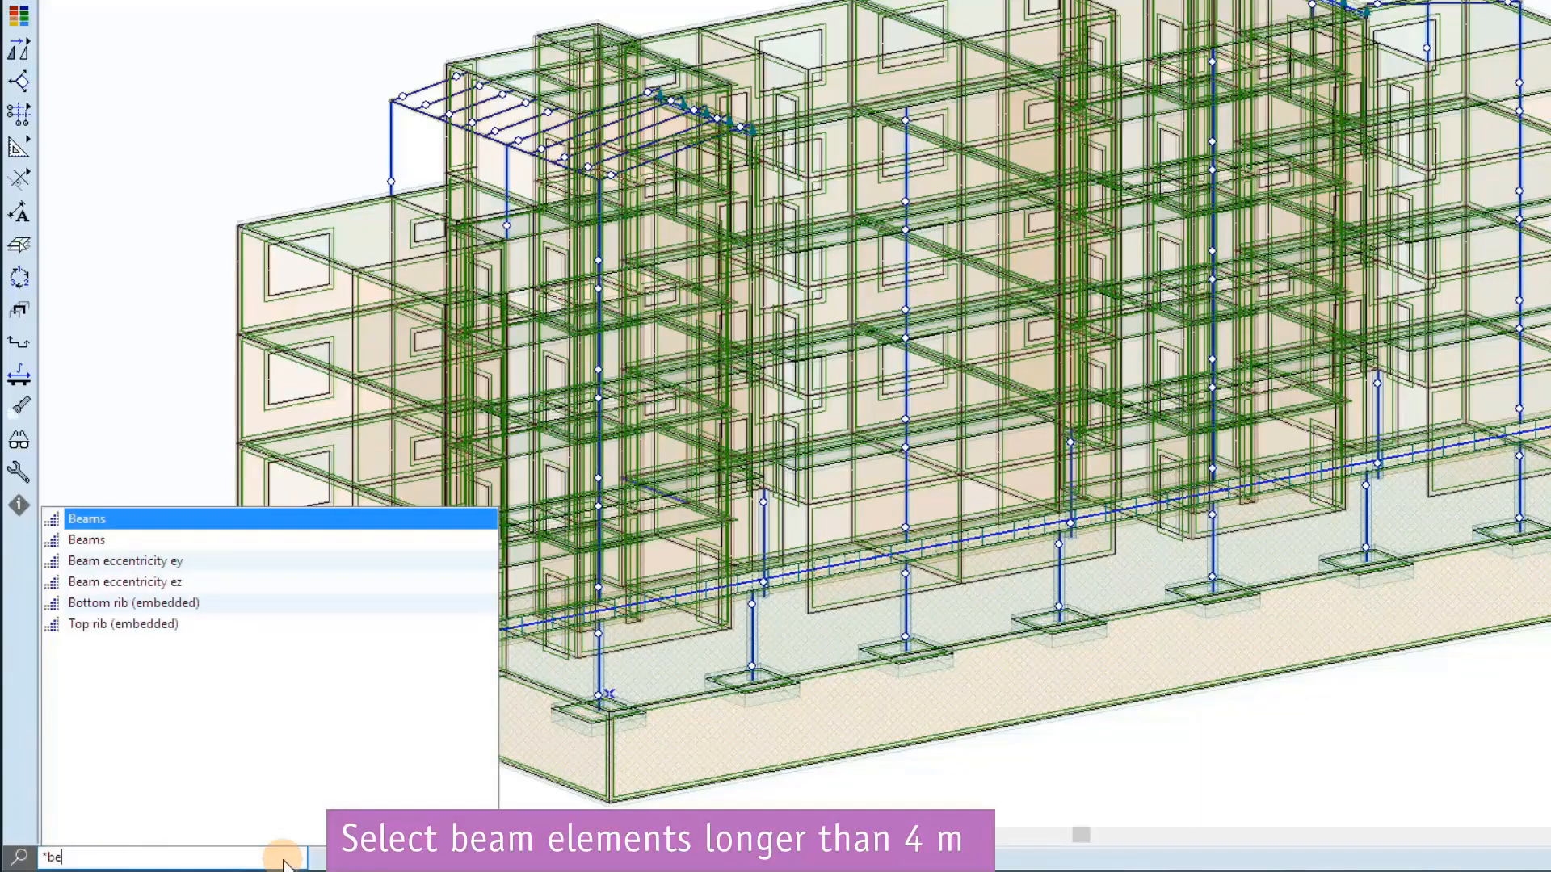
{"action": "key", "text": "Return"}
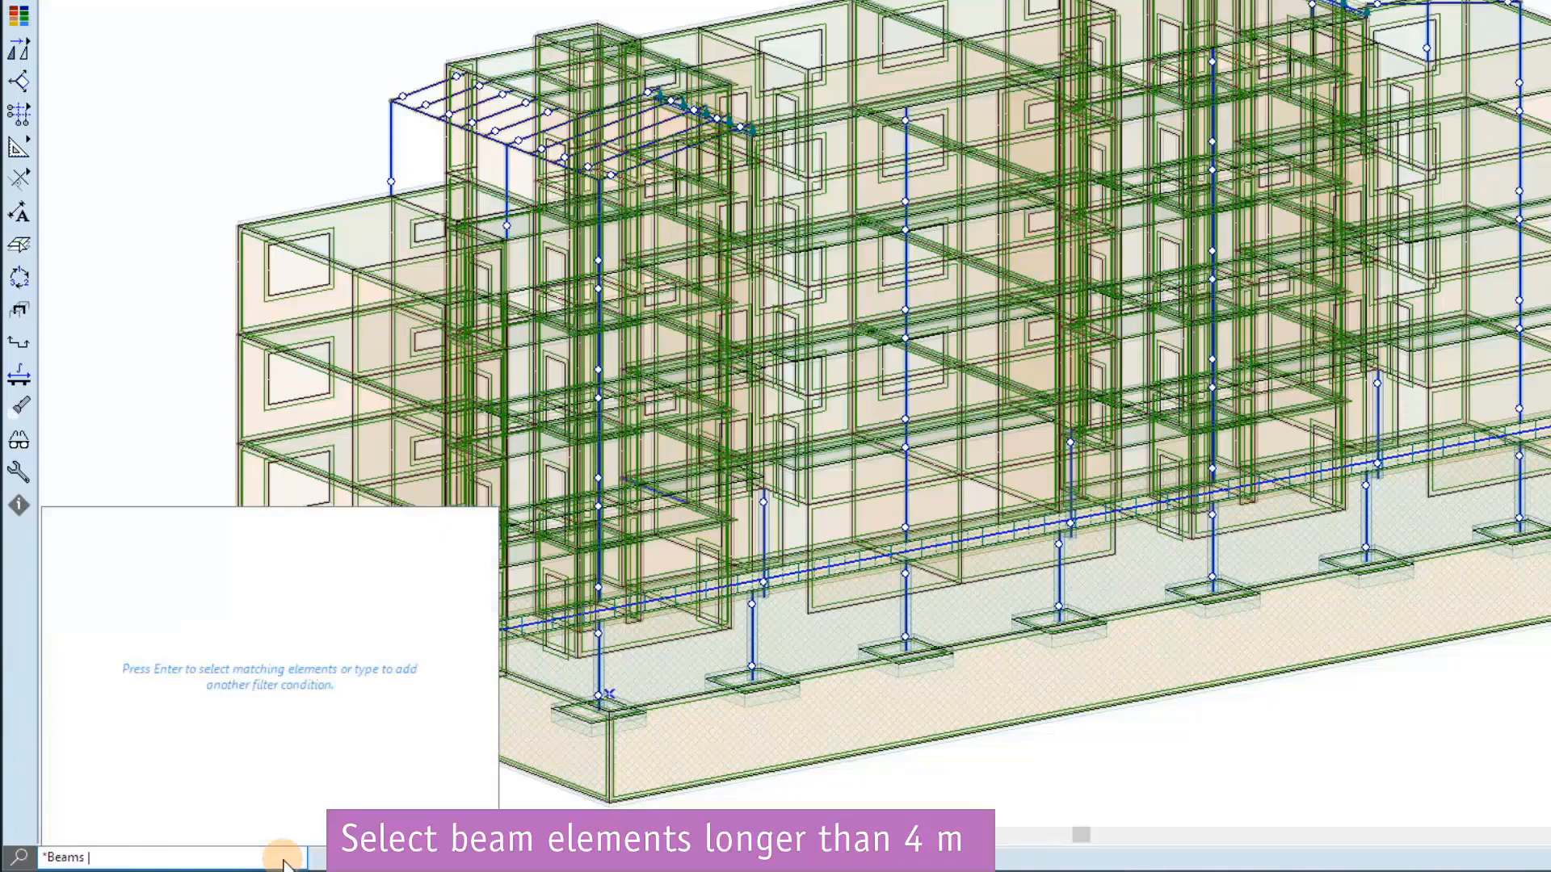
{"action": "type", "text": "le"}
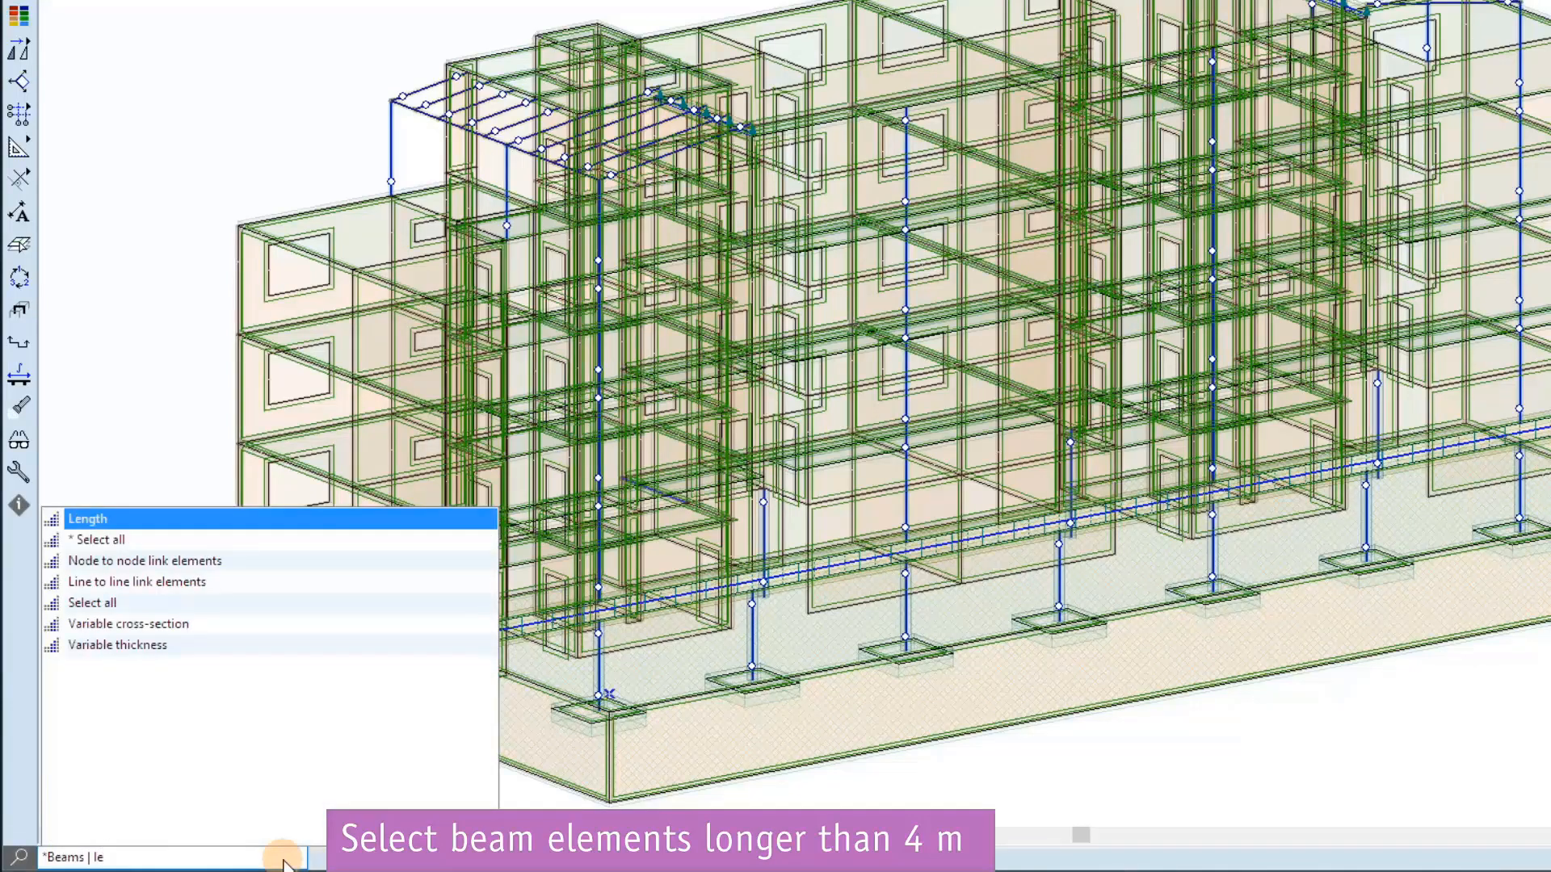
{"action": "key", "text": "Return"}
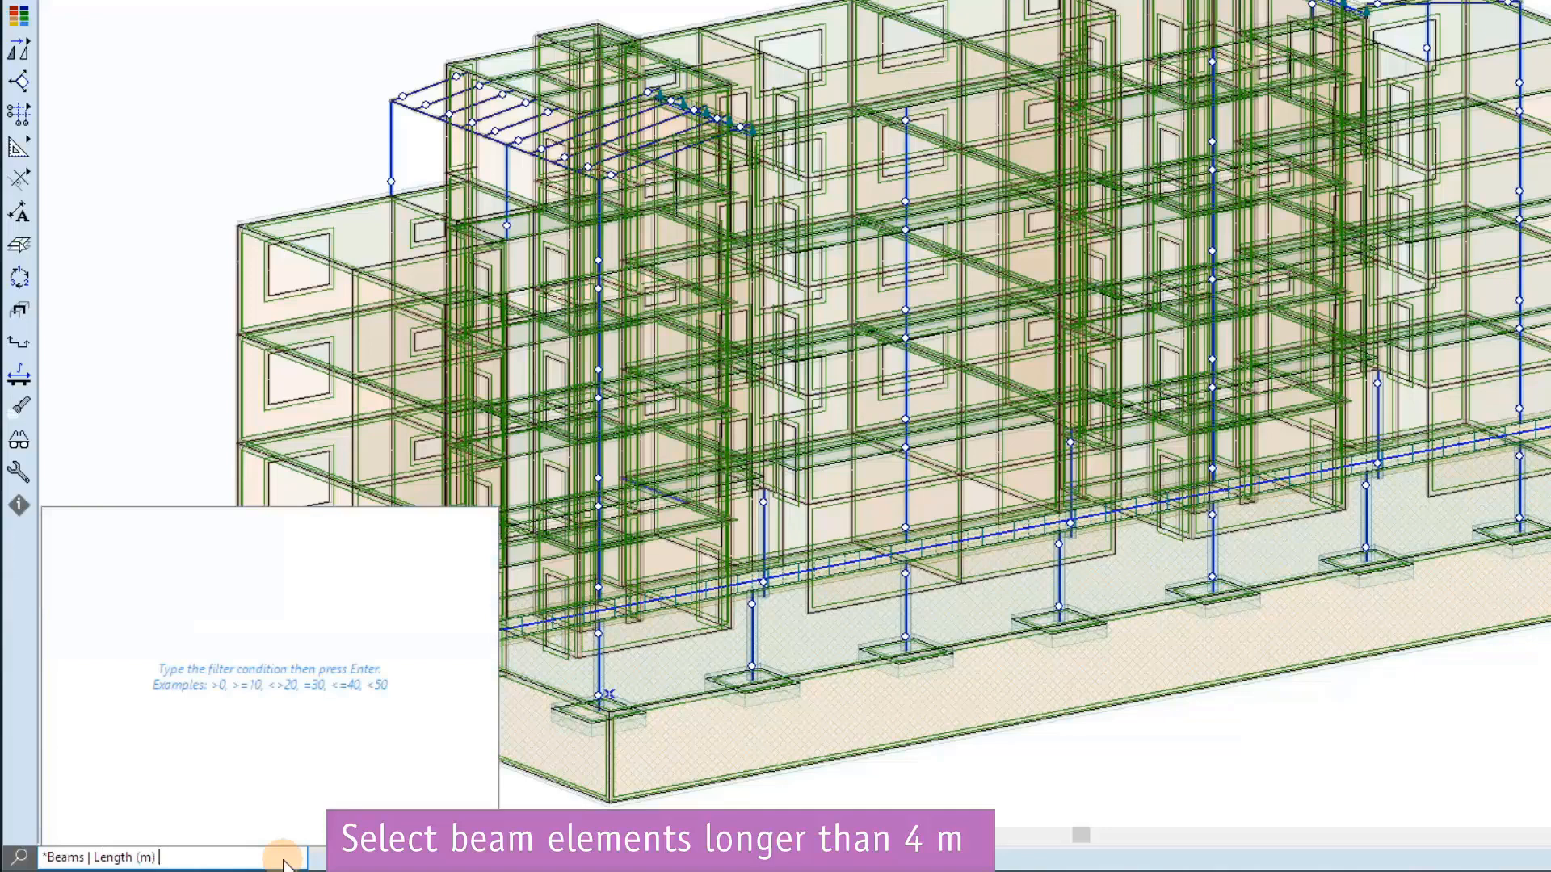
{"action": "type", "text": ">4"}
{"action": "key", "text": "Return"}
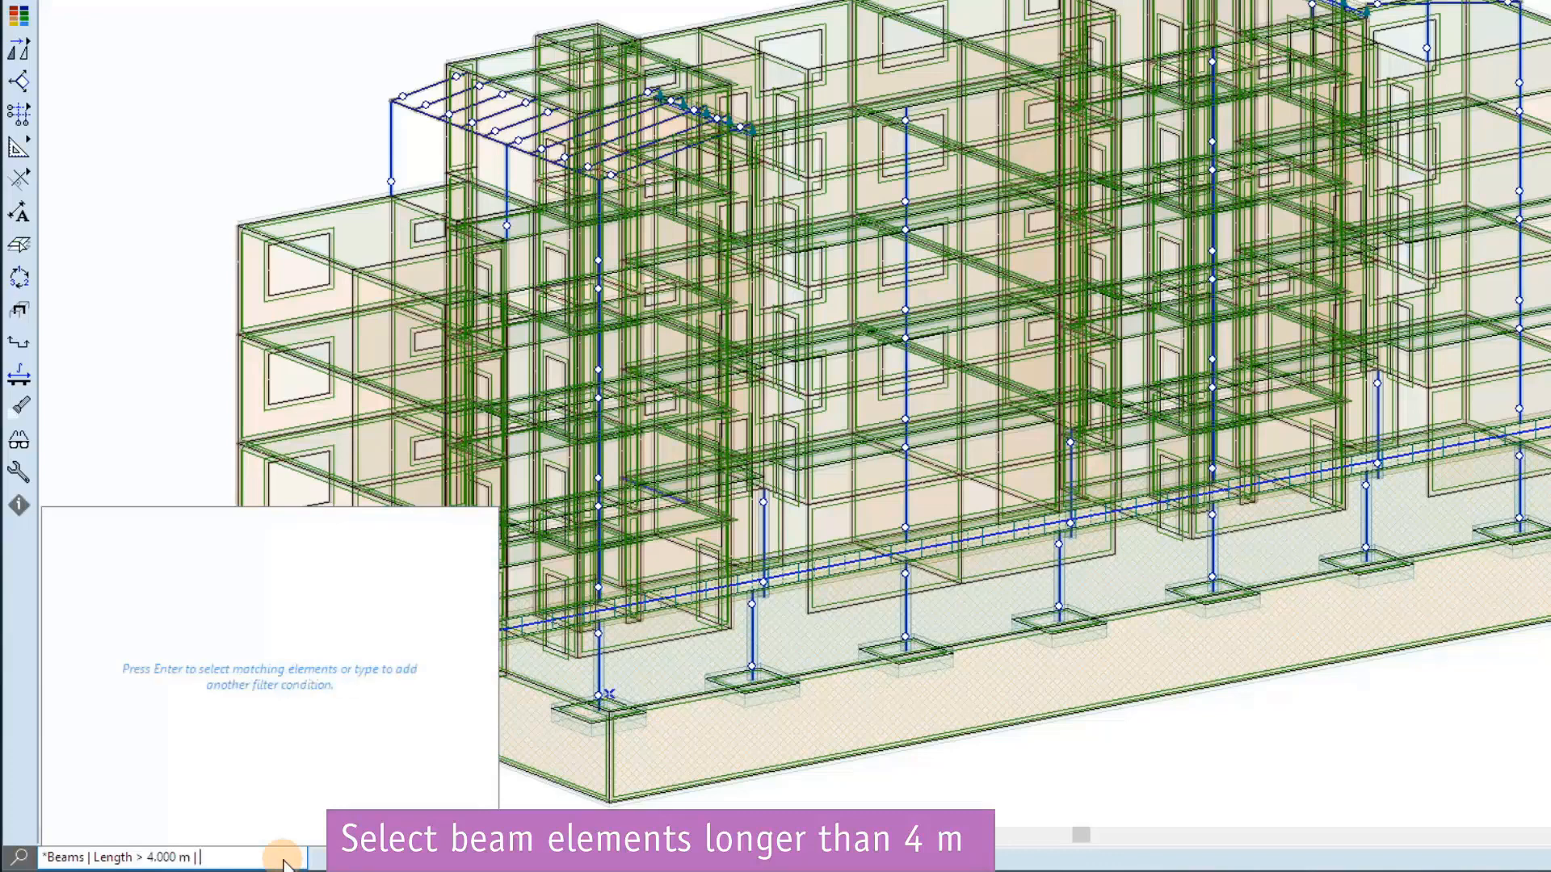
{"action": "key", "text": "Return"}
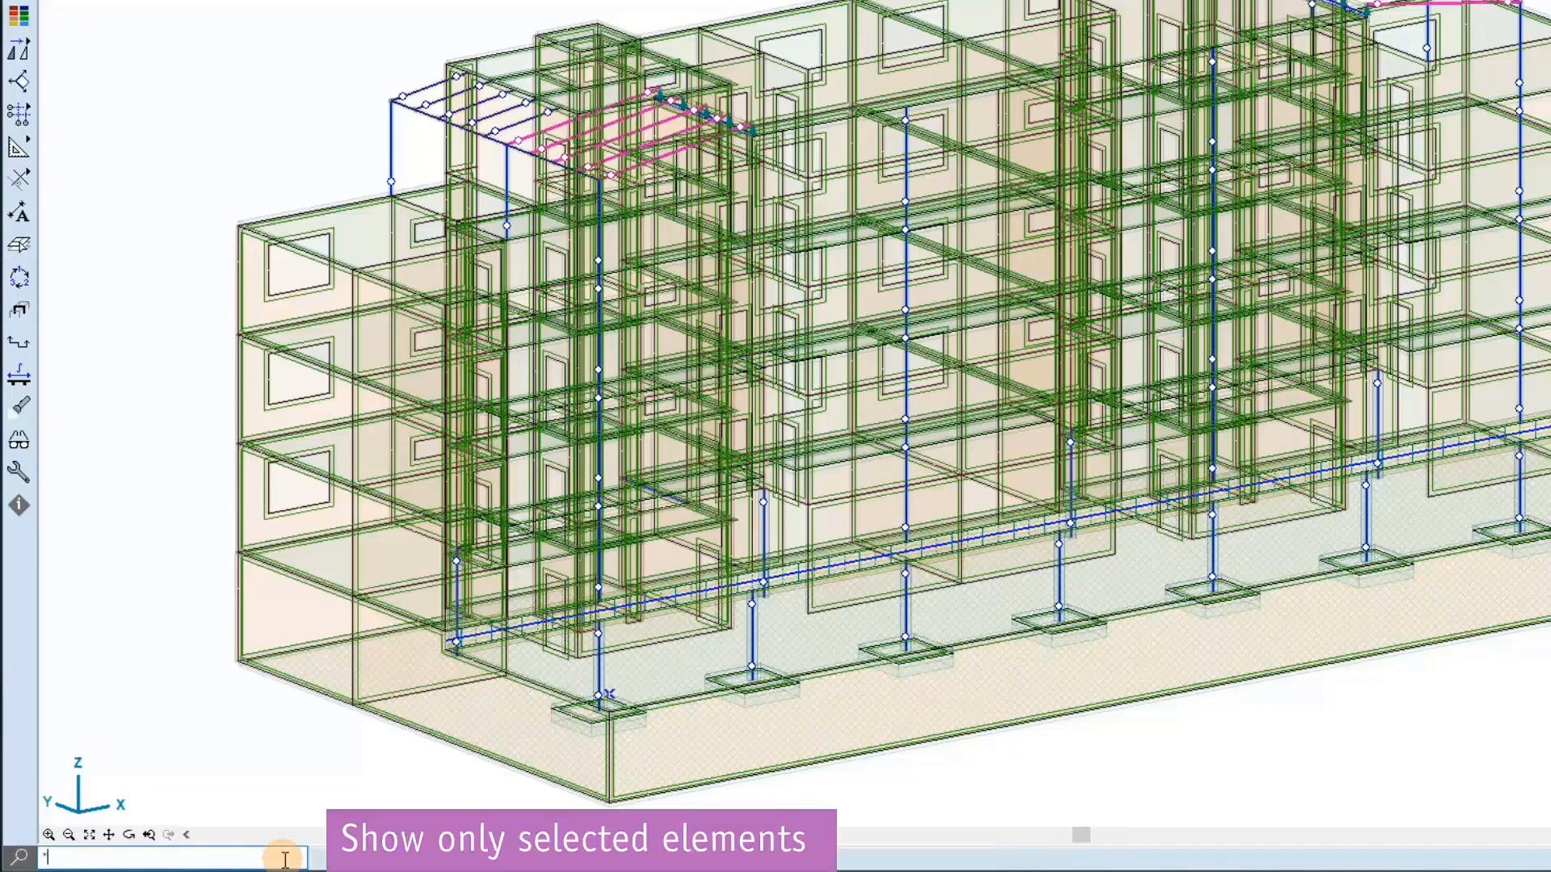
Step: Find "sh" among the commands and show only the selected elements
{"action": "key", "text": "BackSpace"}
{"action": "type", "text": "sh"}
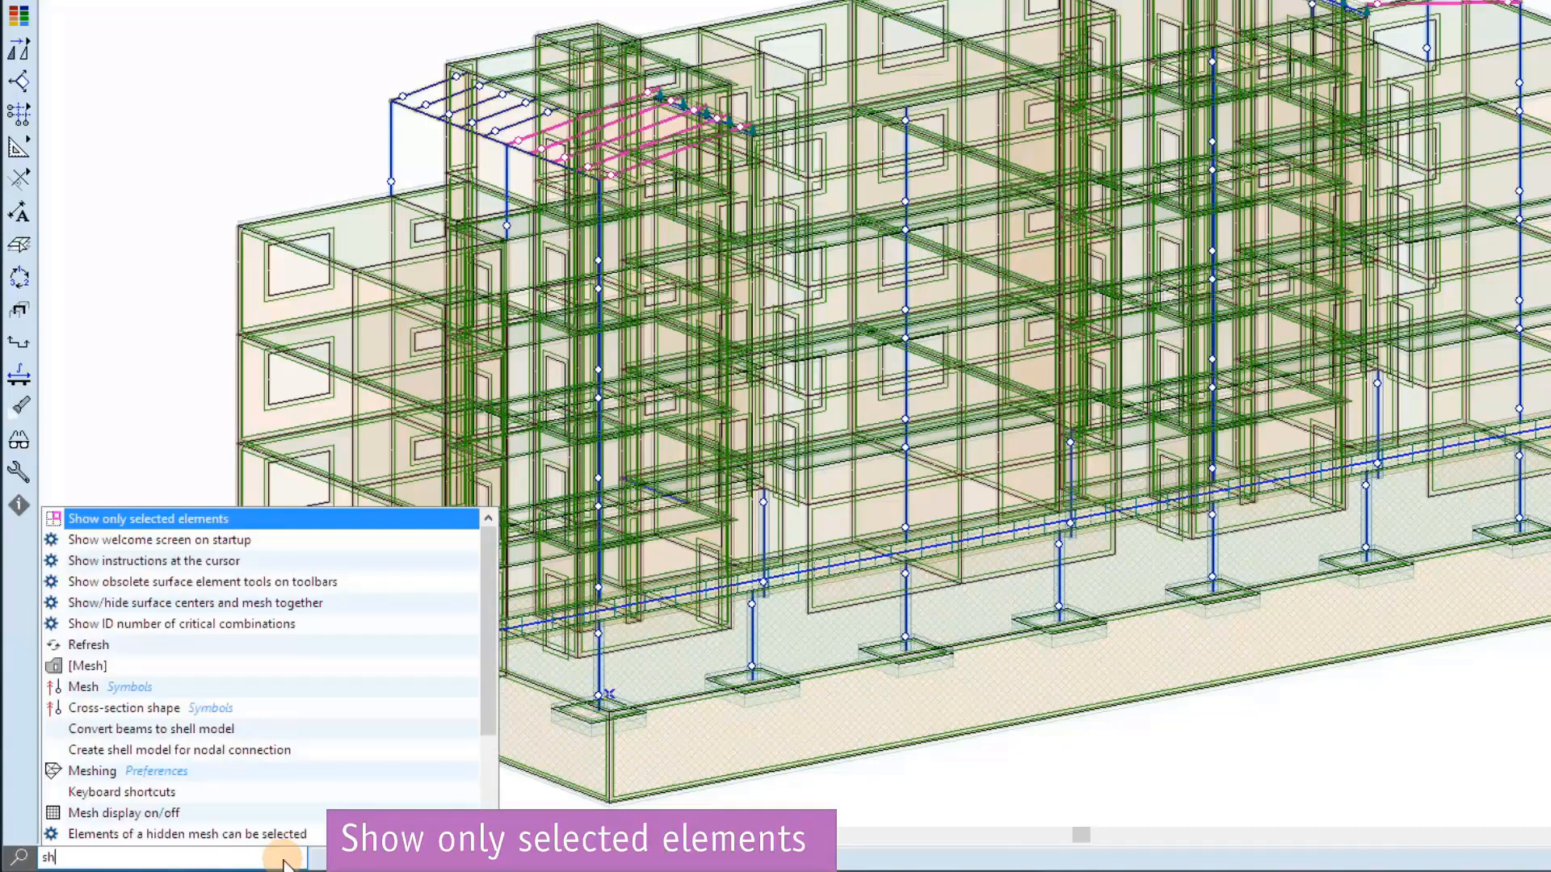
{"action": "key", "text": "Return"}
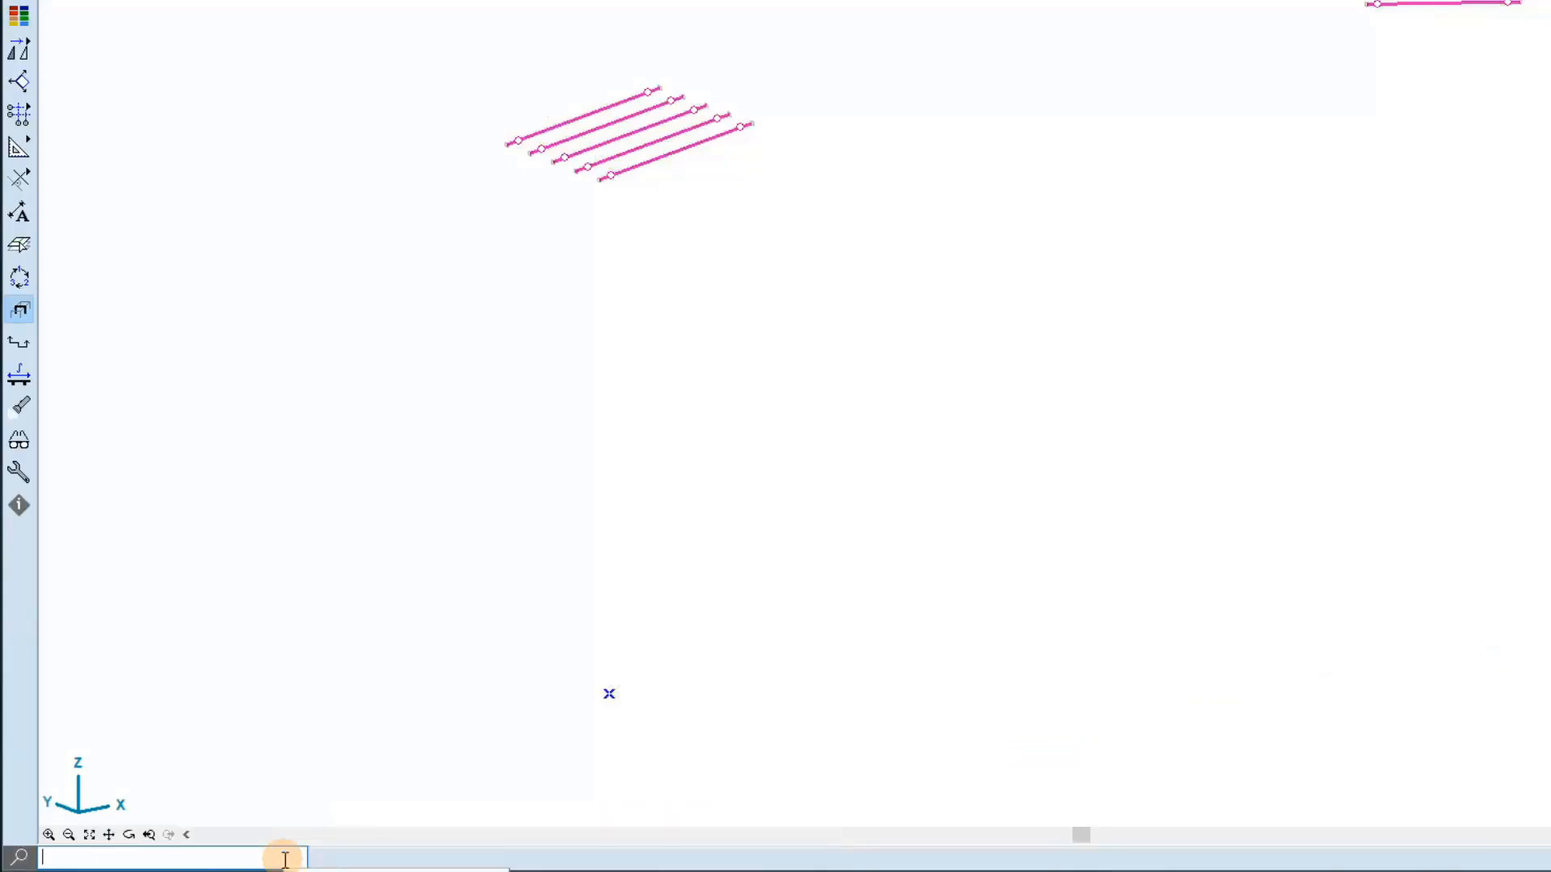
Step: Find "sh" among the commands and turn off showing only the selected elements
{"action": "type", "text": "sh"}
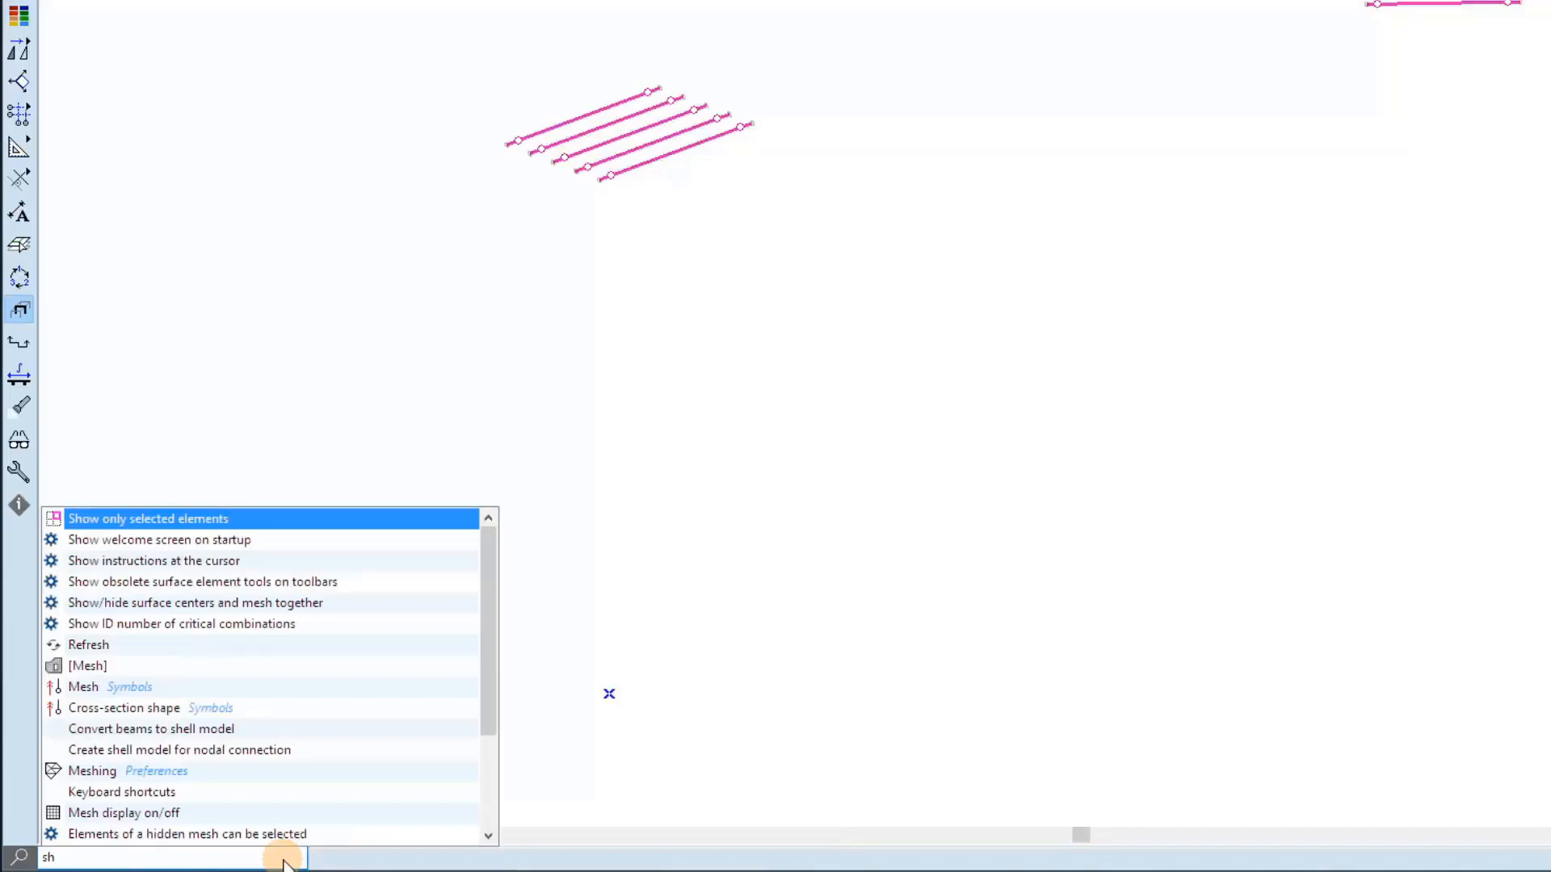
{"action": "key", "text": "Return"}
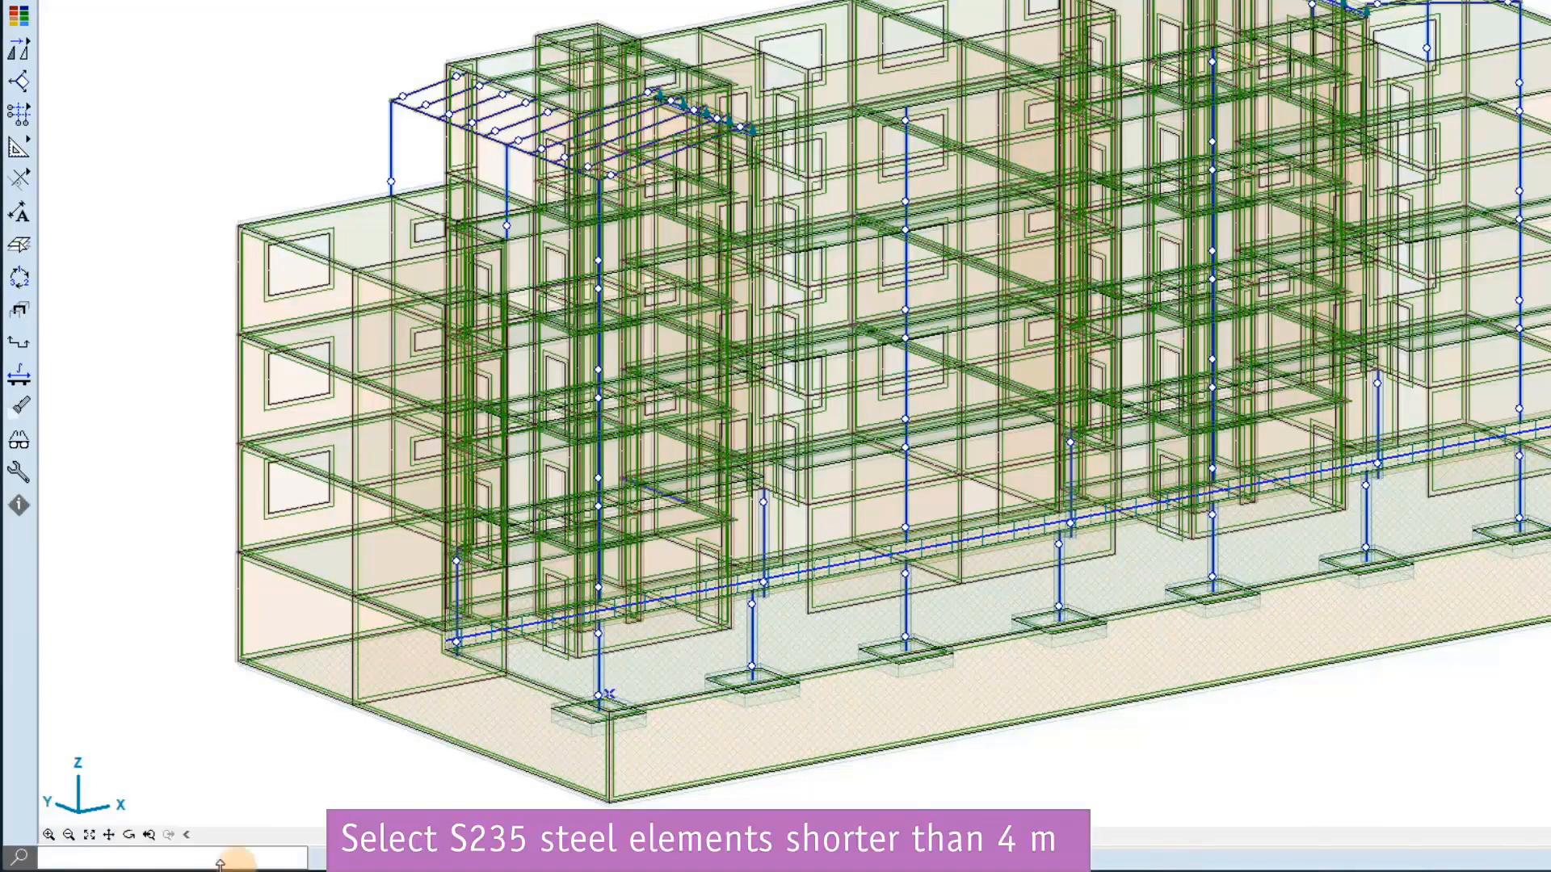
Step: Select the S 235 steel elements shorter than 4 m by combining the S 235 material filter with the Length filter "<4"
{"action": "left_click", "coordinate": [132, 859]}
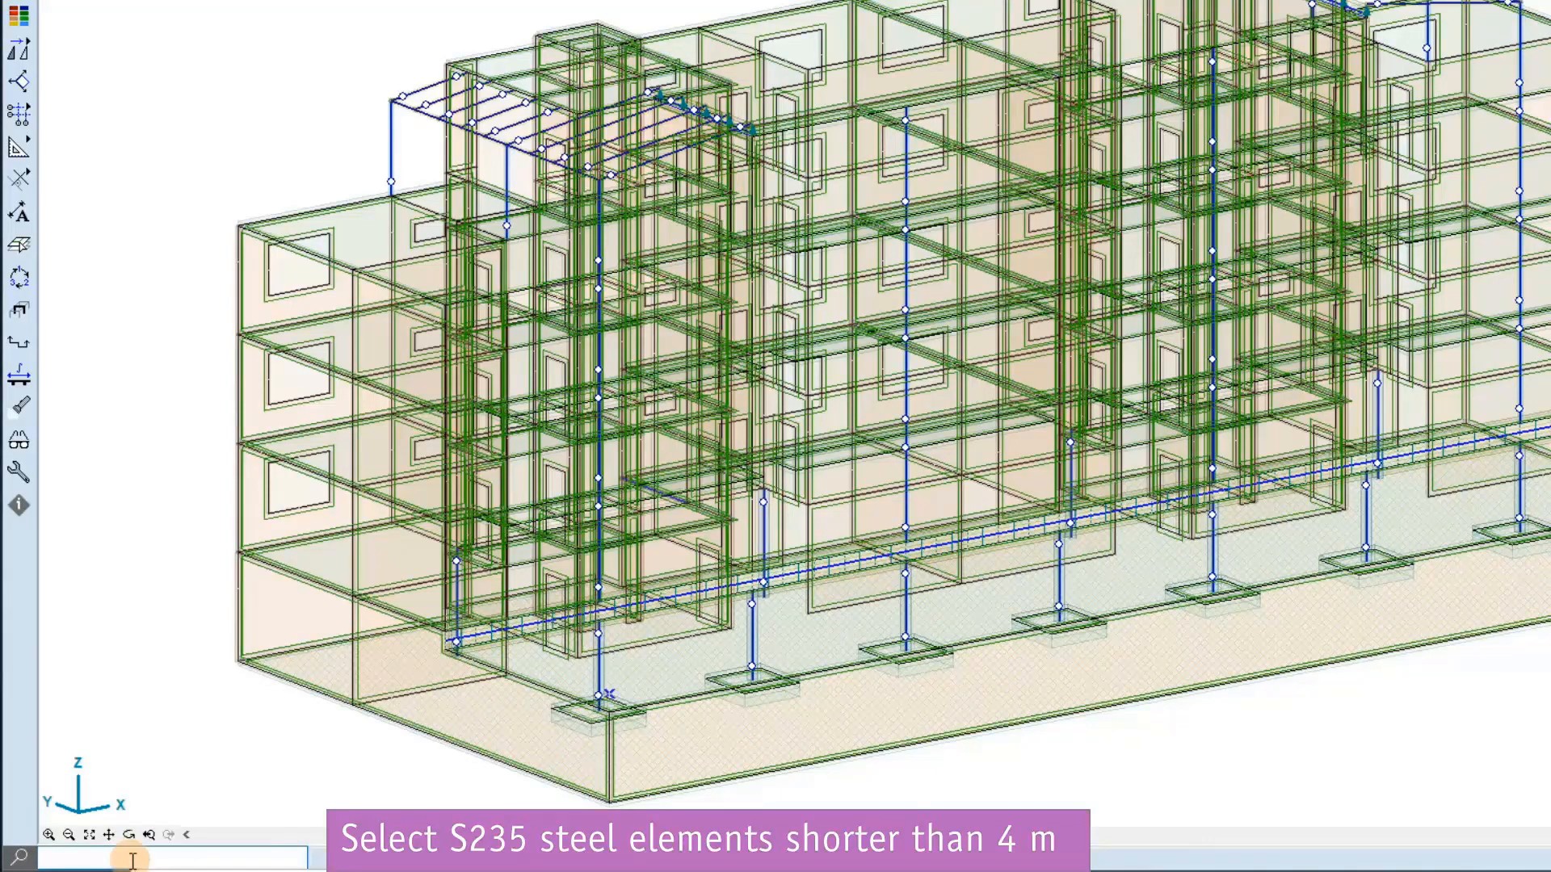
{"action": "type", "text": "*m"}
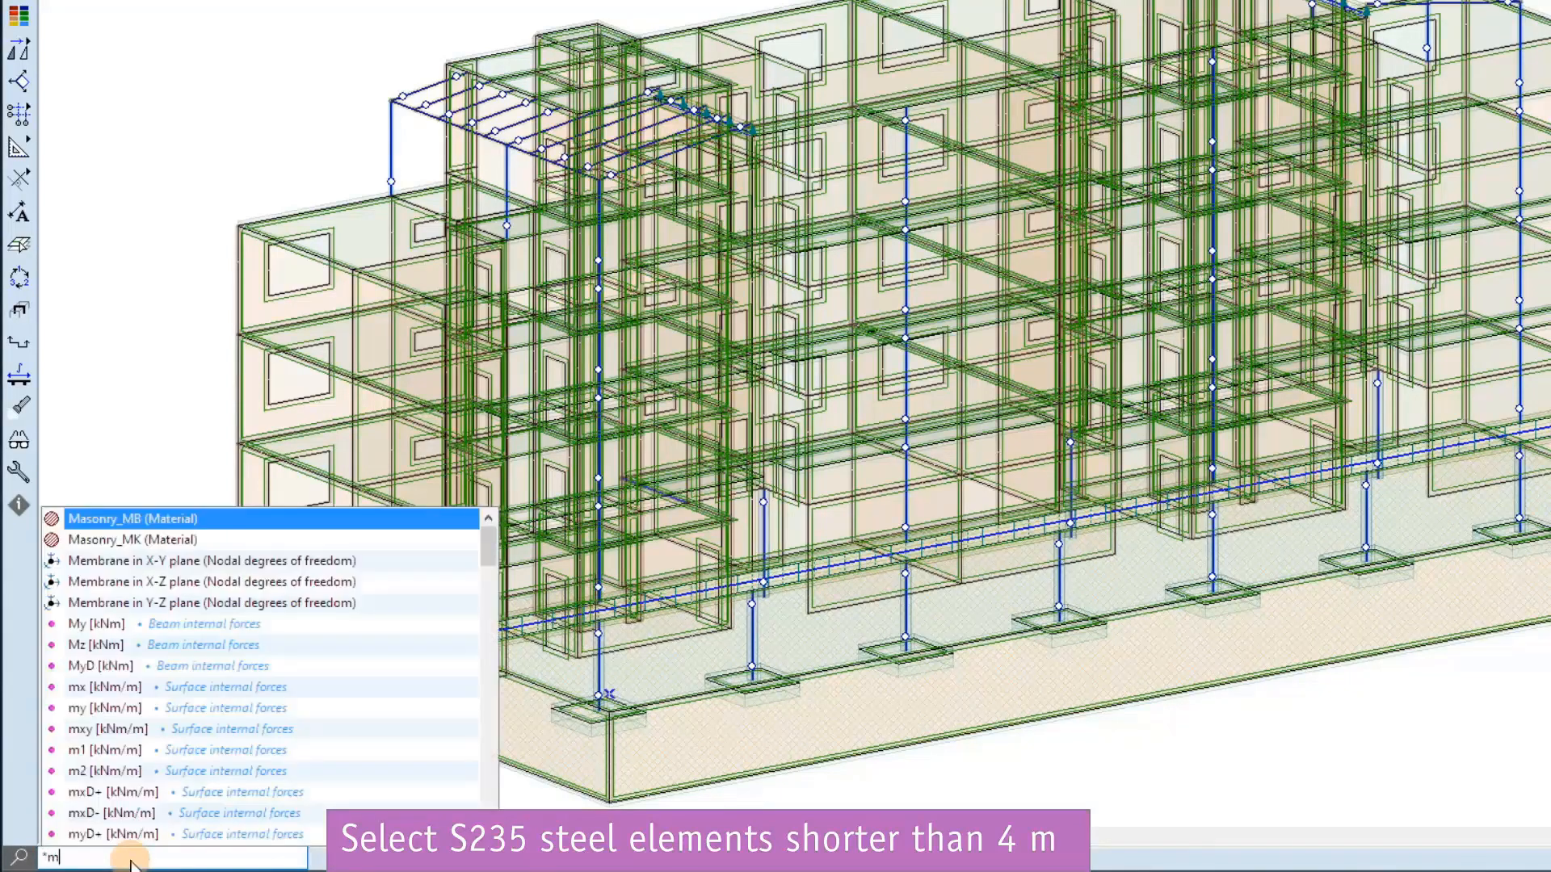
{"action": "type", "text": "at"}
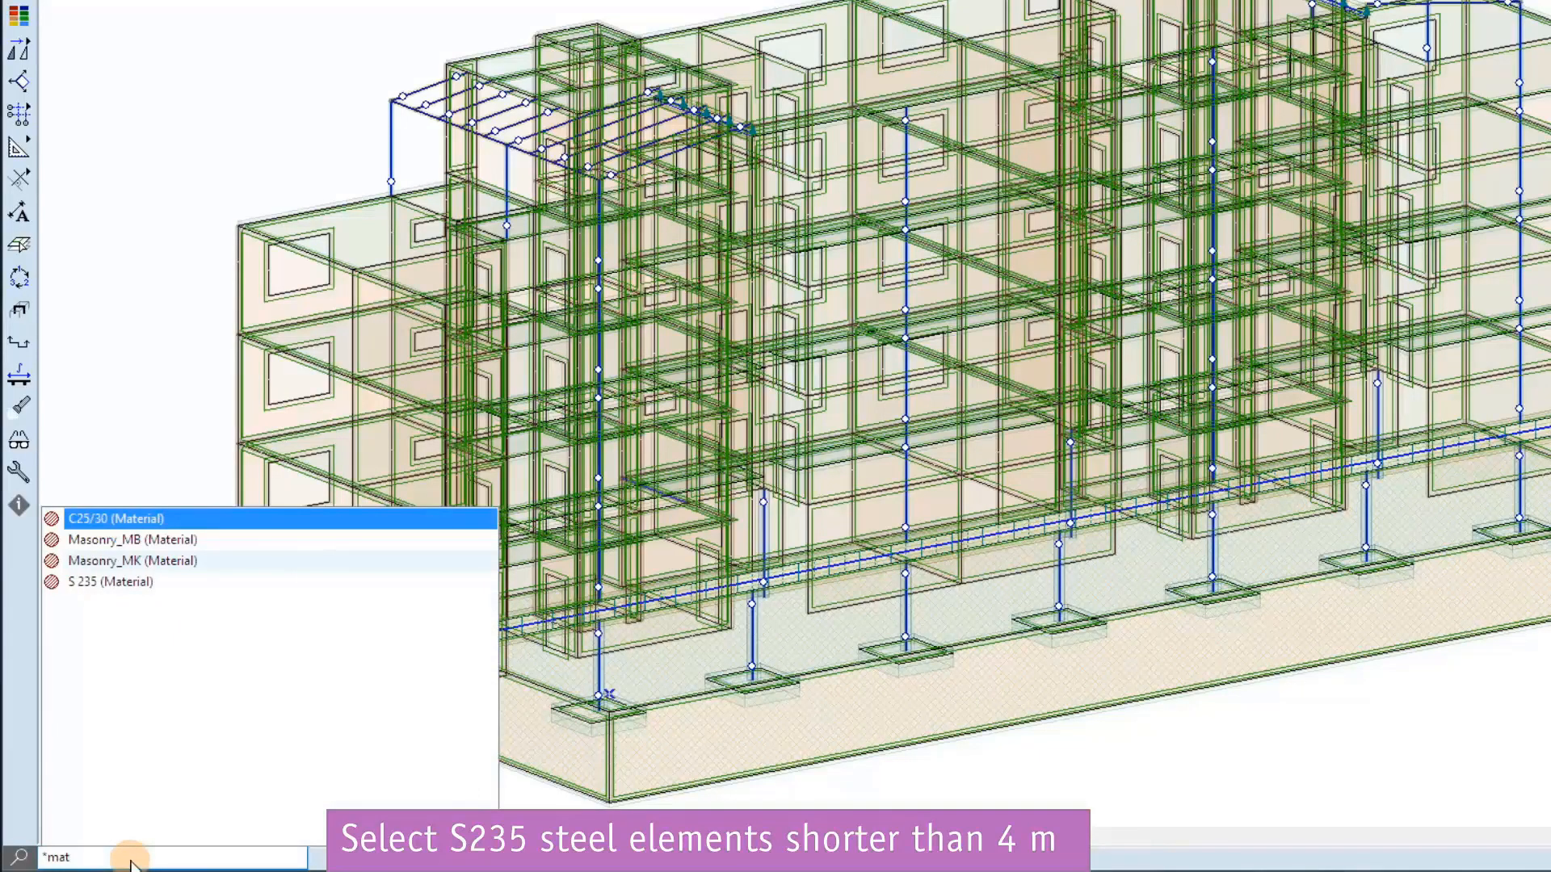
{"action": "key", "text": "Down"}
{"action": "key", "text": "Down"}
{"action": "key", "text": "Down"}
{"action": "key", "text": "Return"}
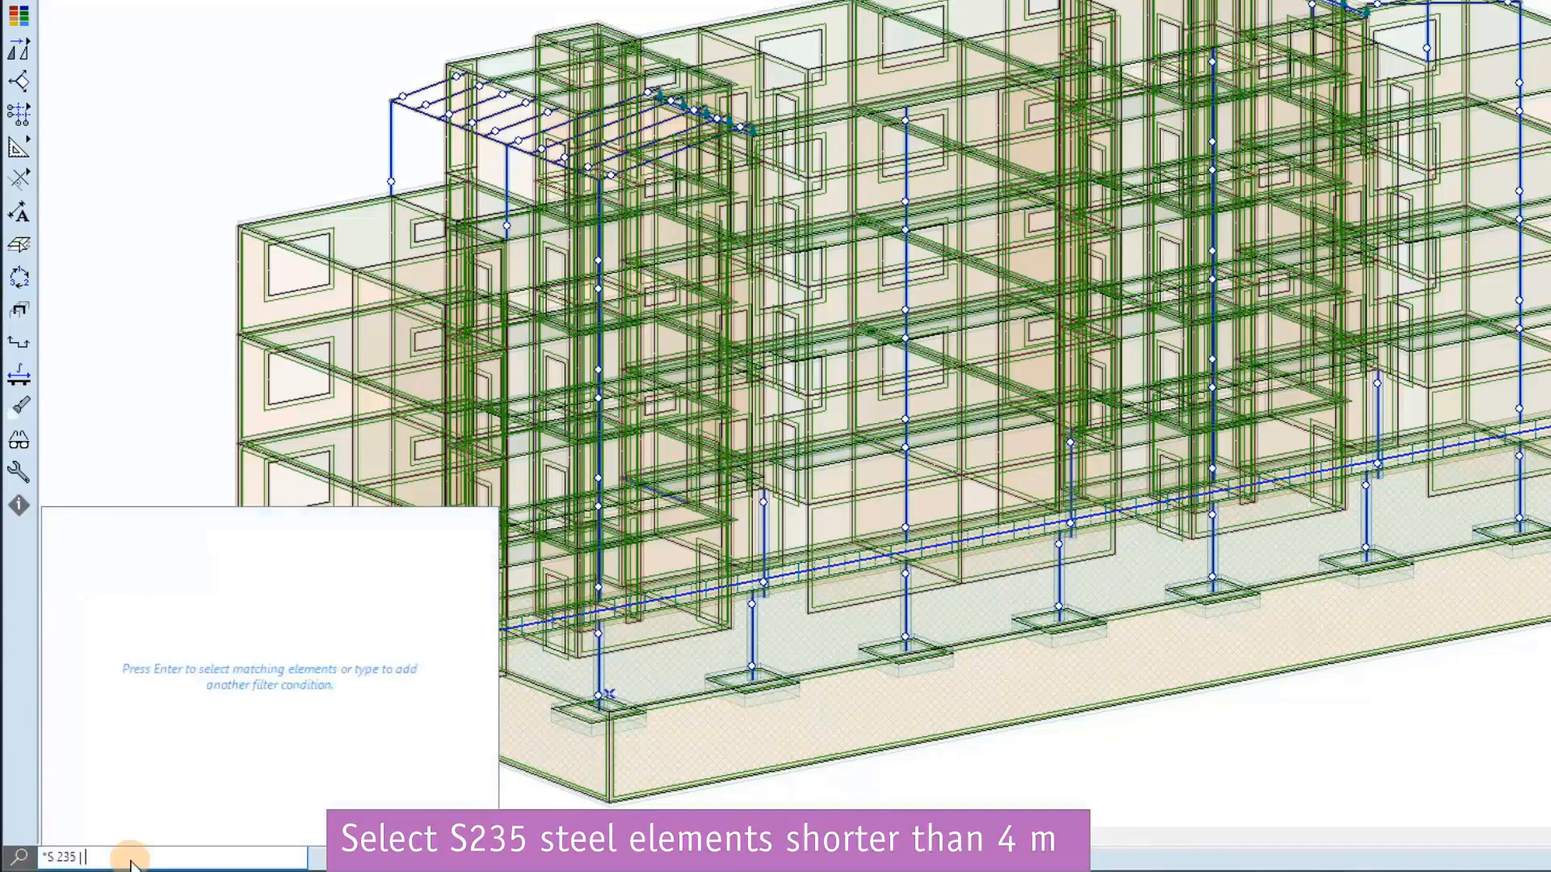
{"action": "type", "text": "Len"}
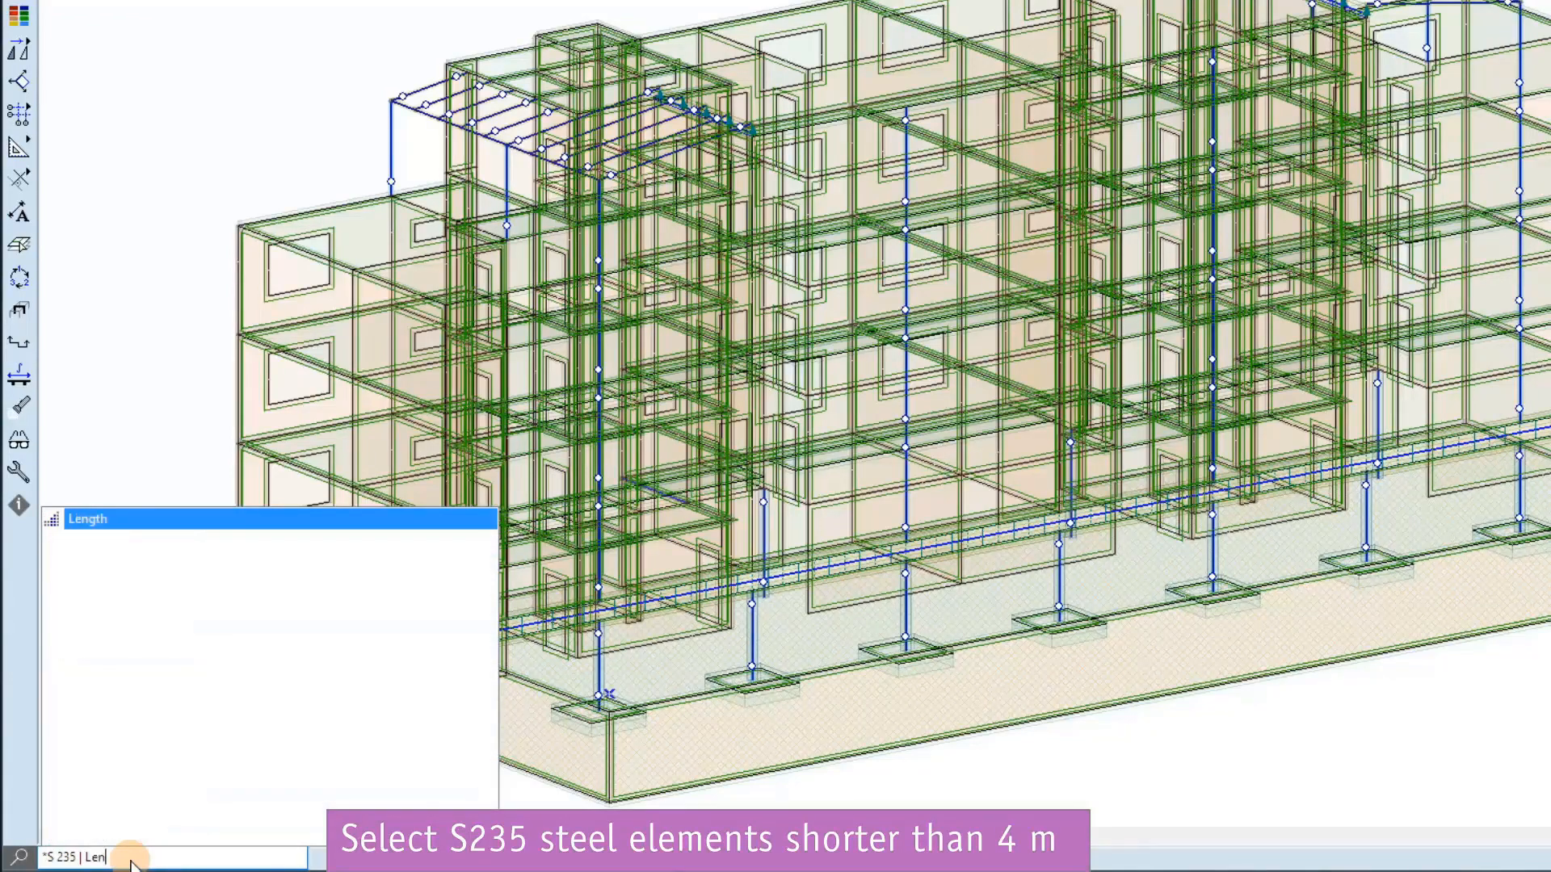
{"action": "key", "text": "Return"}
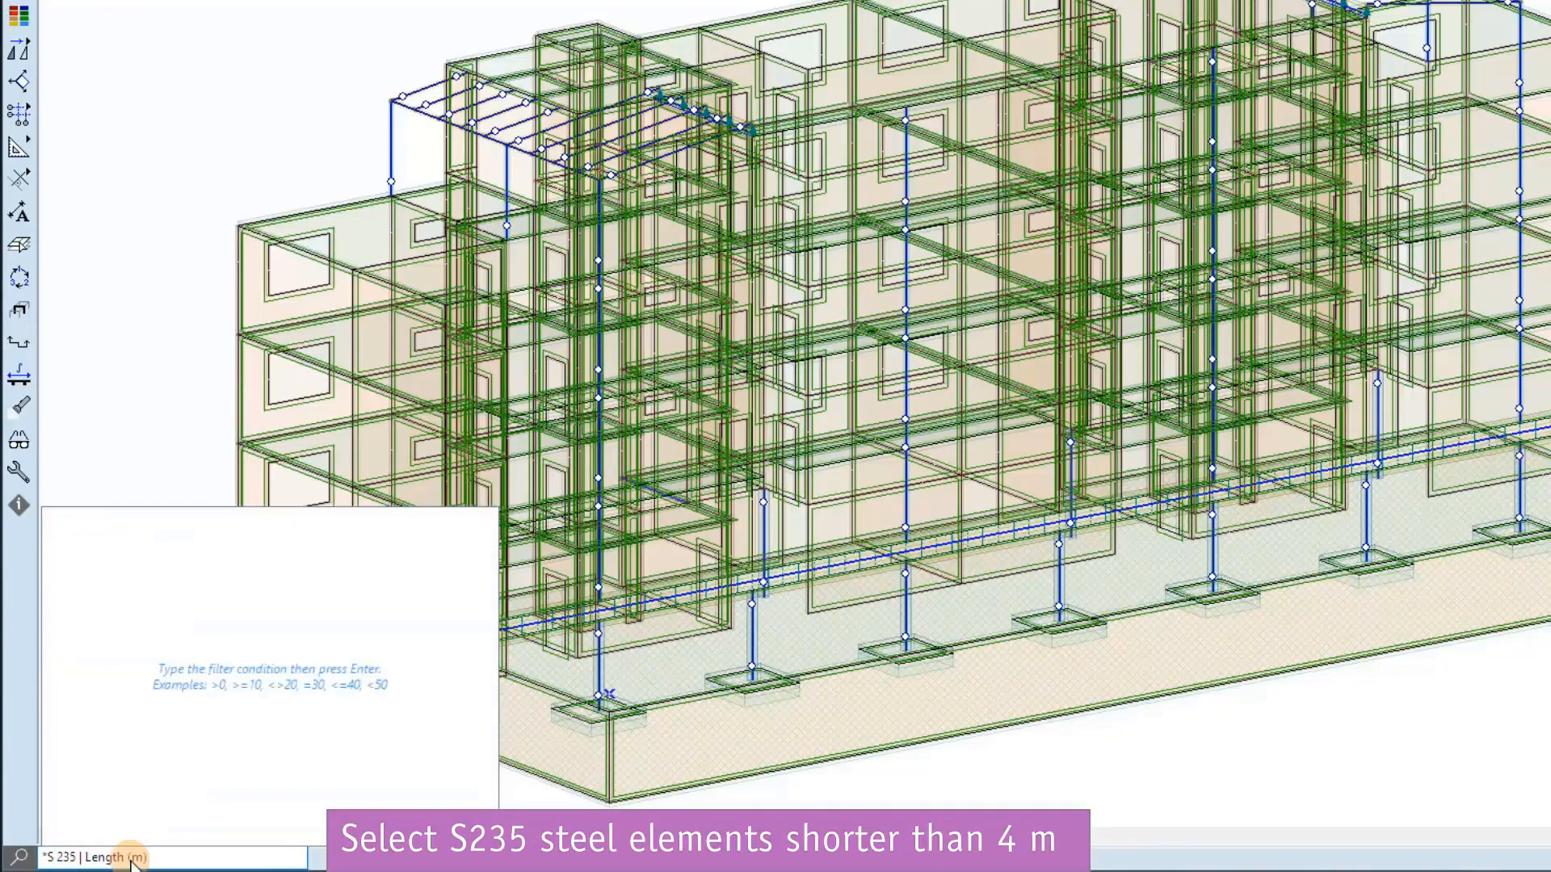
{"action": "type", "text": "<4"}
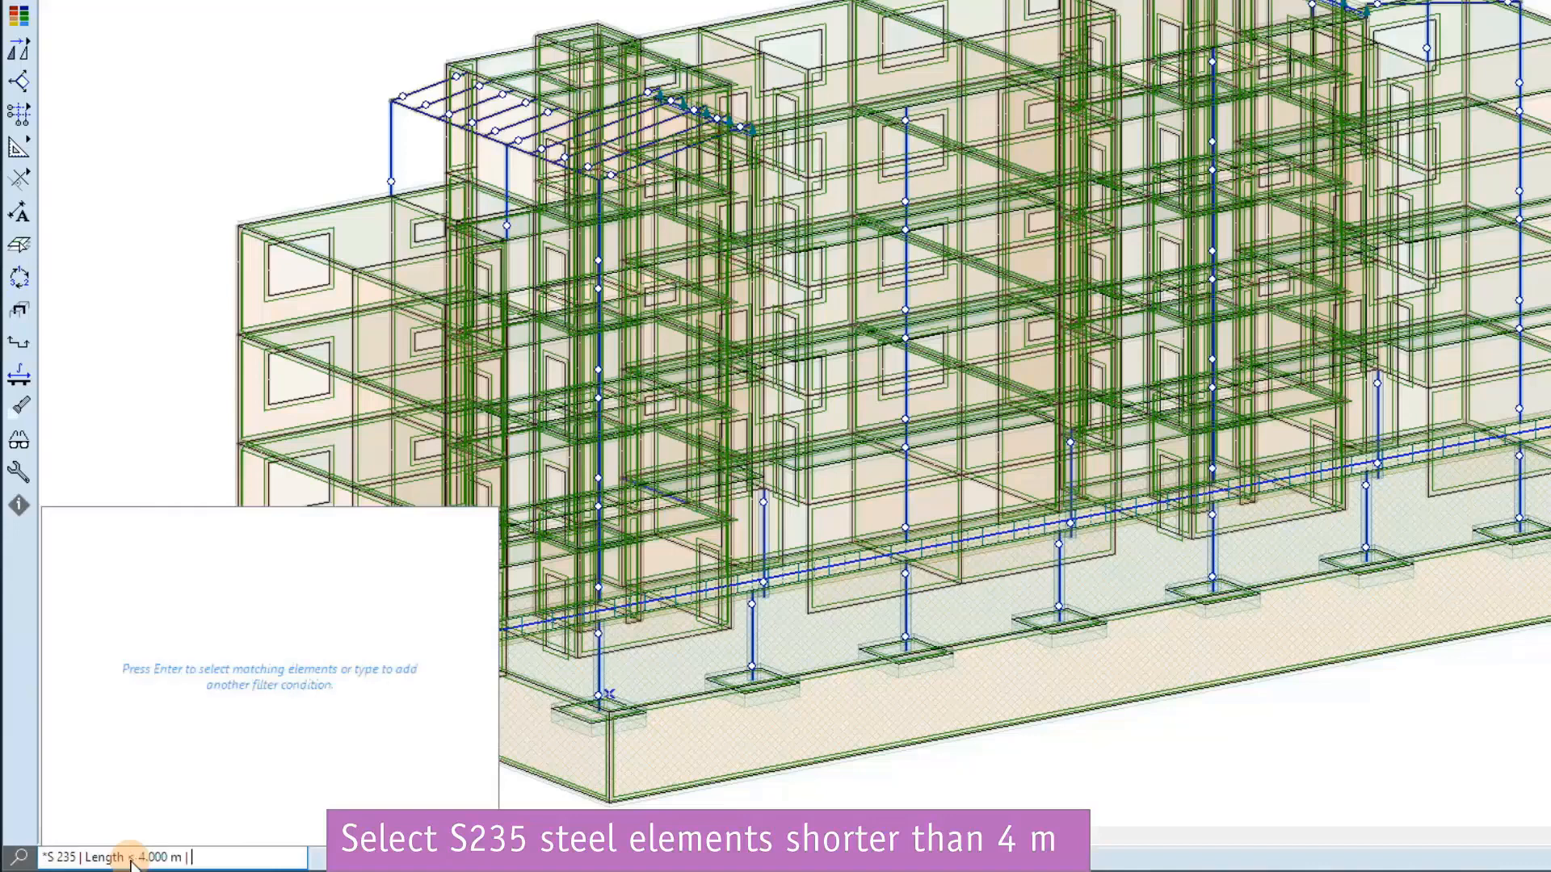
{"action": "key", "text": "Return"}
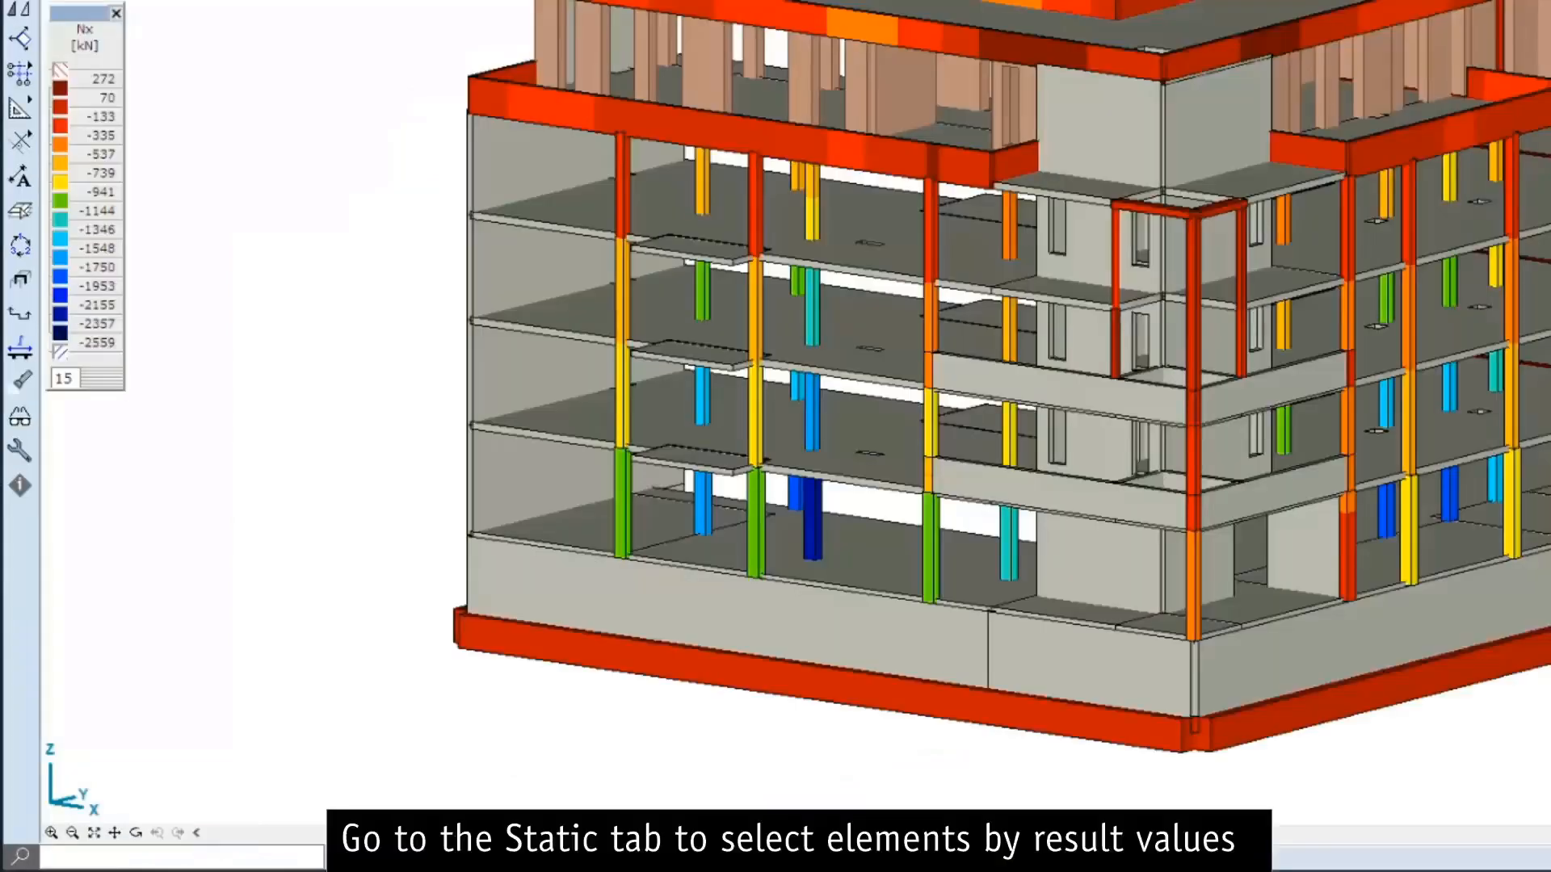
Step: Select the columns with Nx below -1000 kN by combining the Columns filter with the beam internal force filter Nx "<-1000"
{"action": "left_click", "coordinate": [74, 854]}
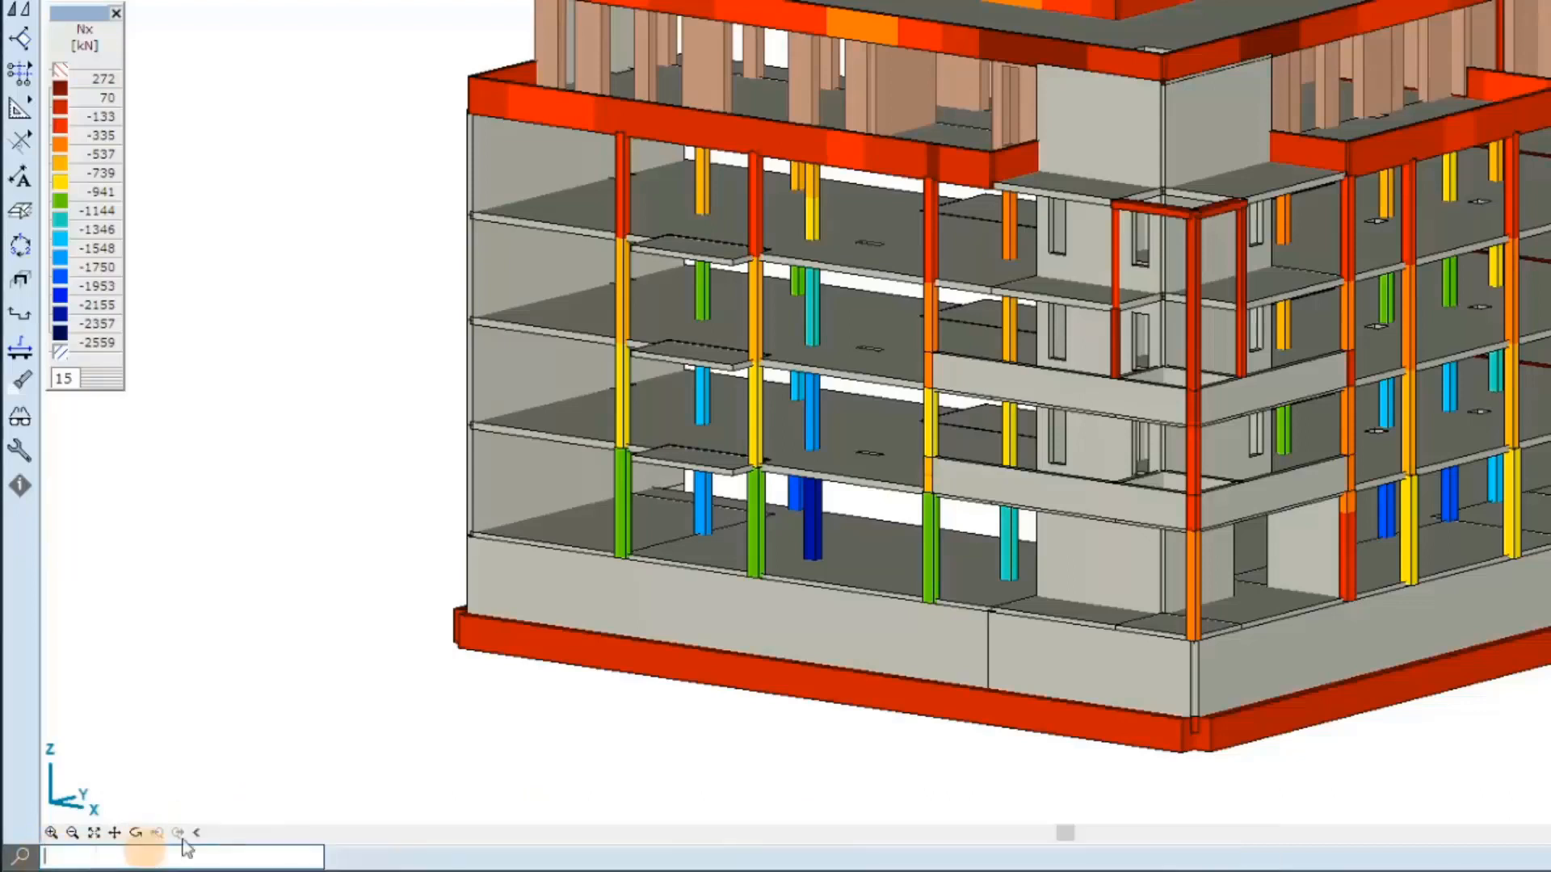
{"action": "left_click", "coordinate": [279, 644]}
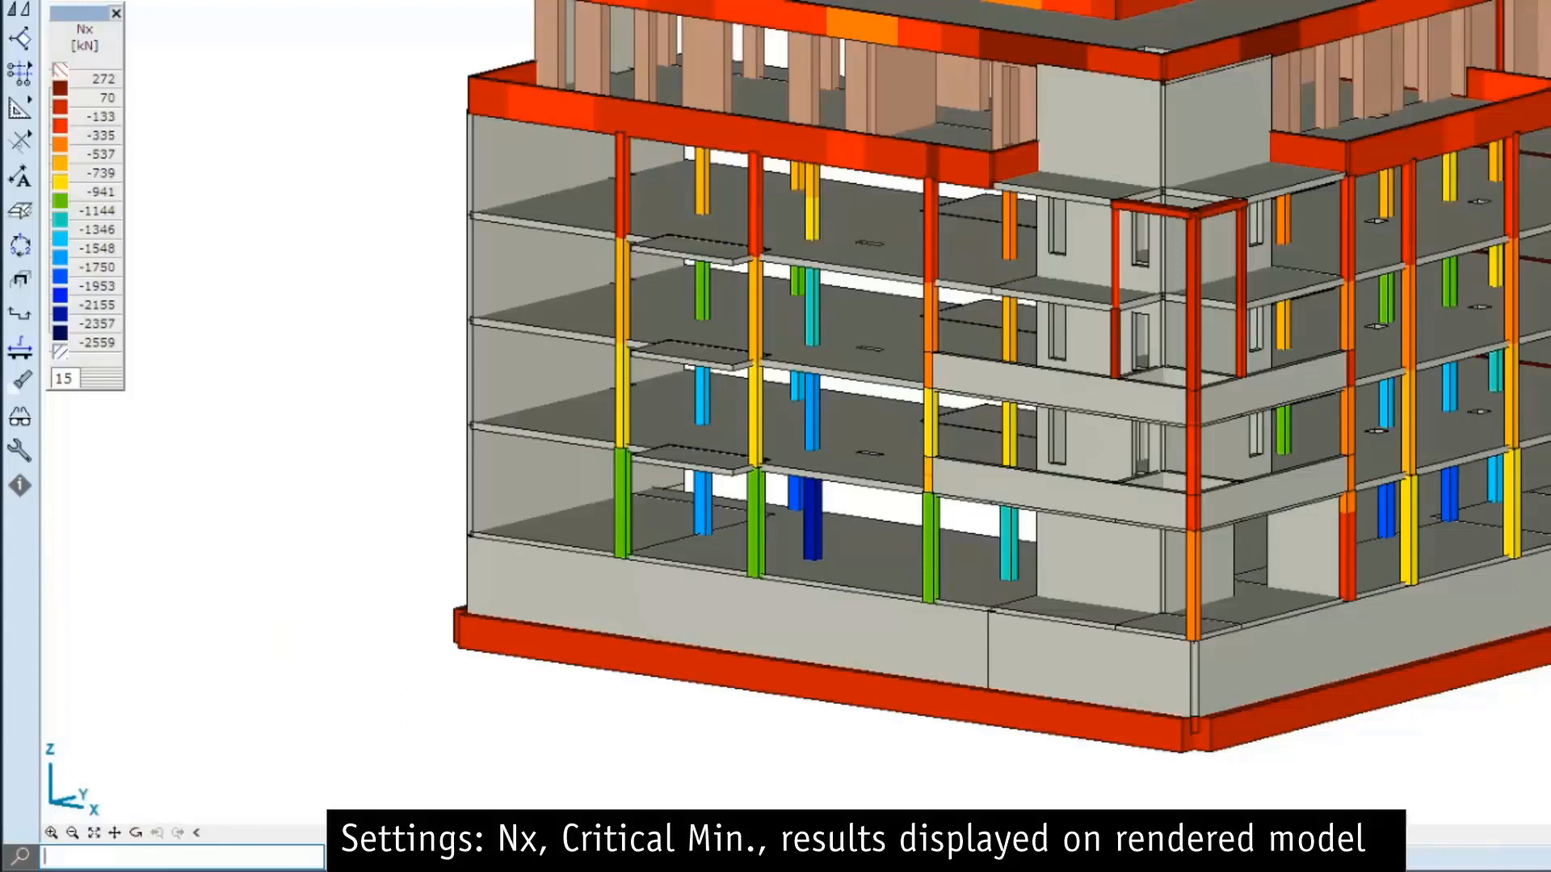
{"action": "type", "text": "*co"}
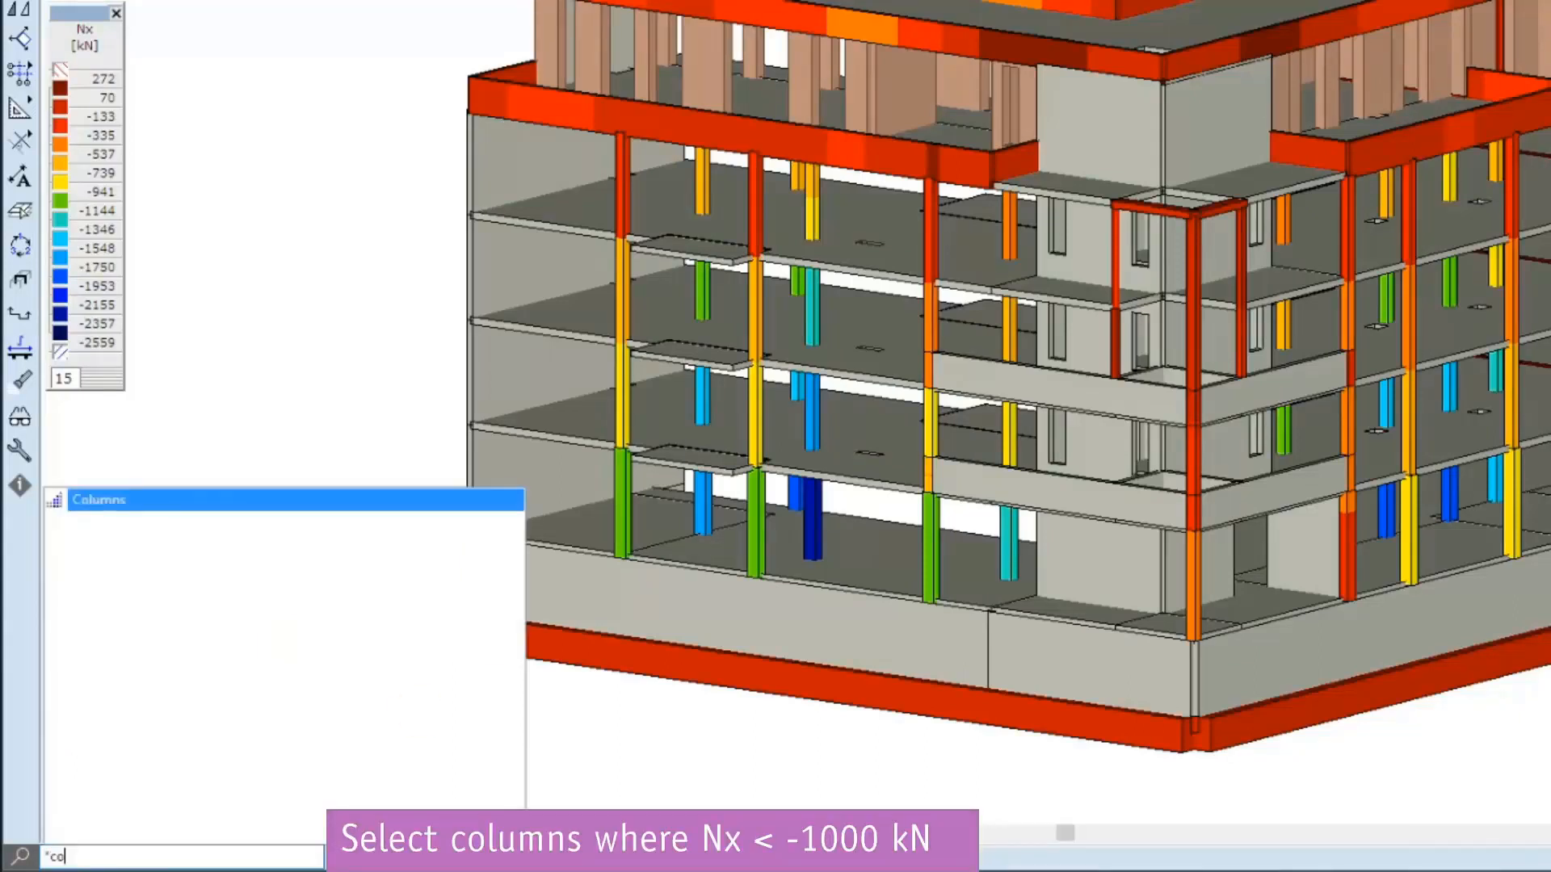
{"action": "type", "text": "lum"}
{"action": "key", "text": "Tab"}
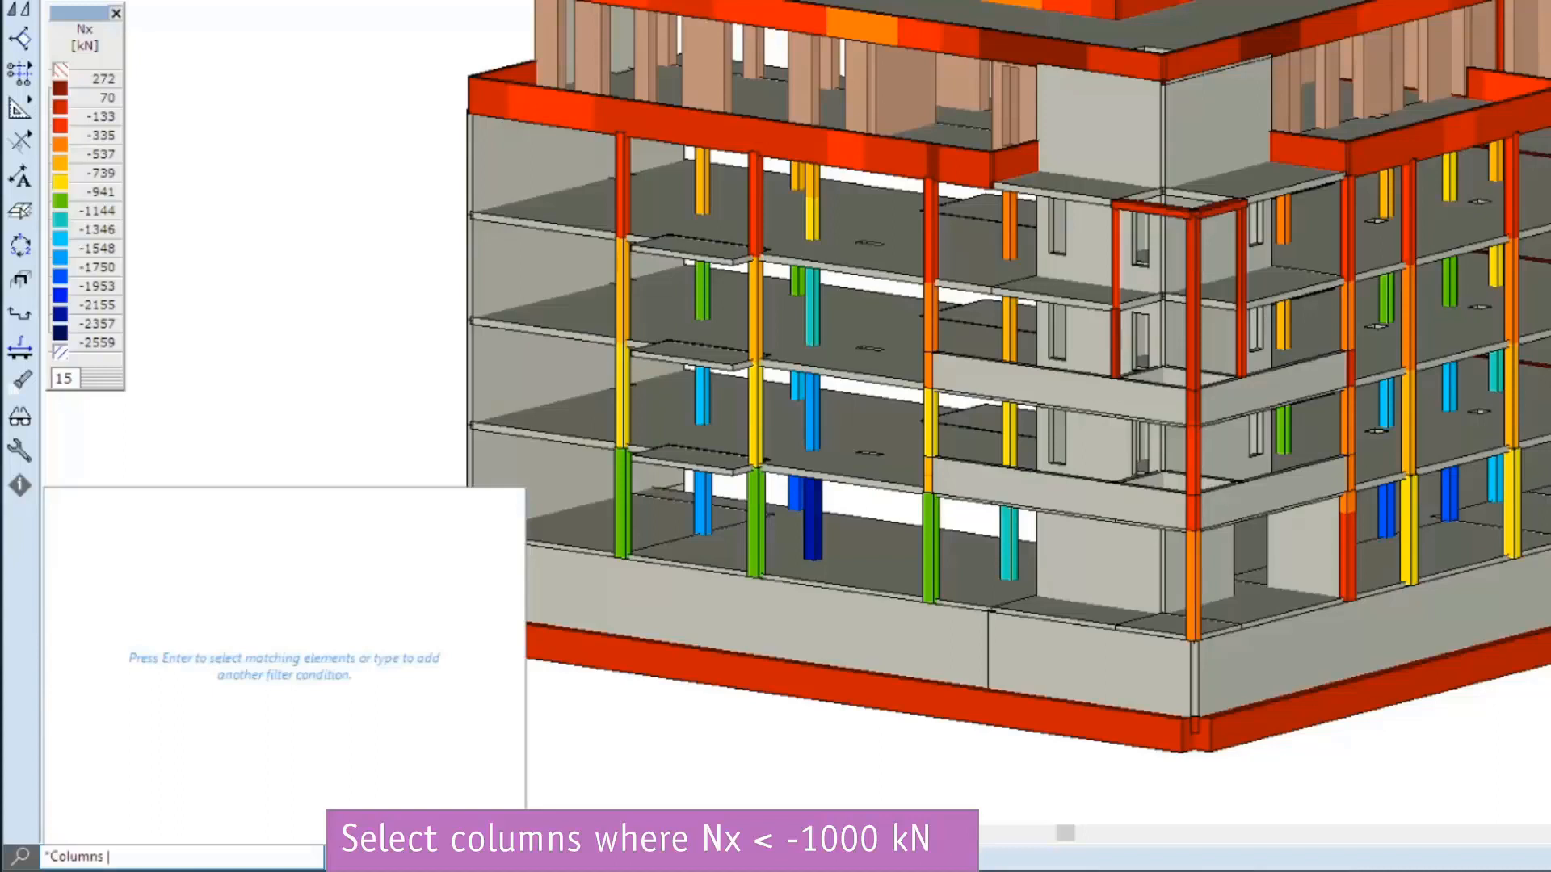
{"action": "type", "text": "Nx"}
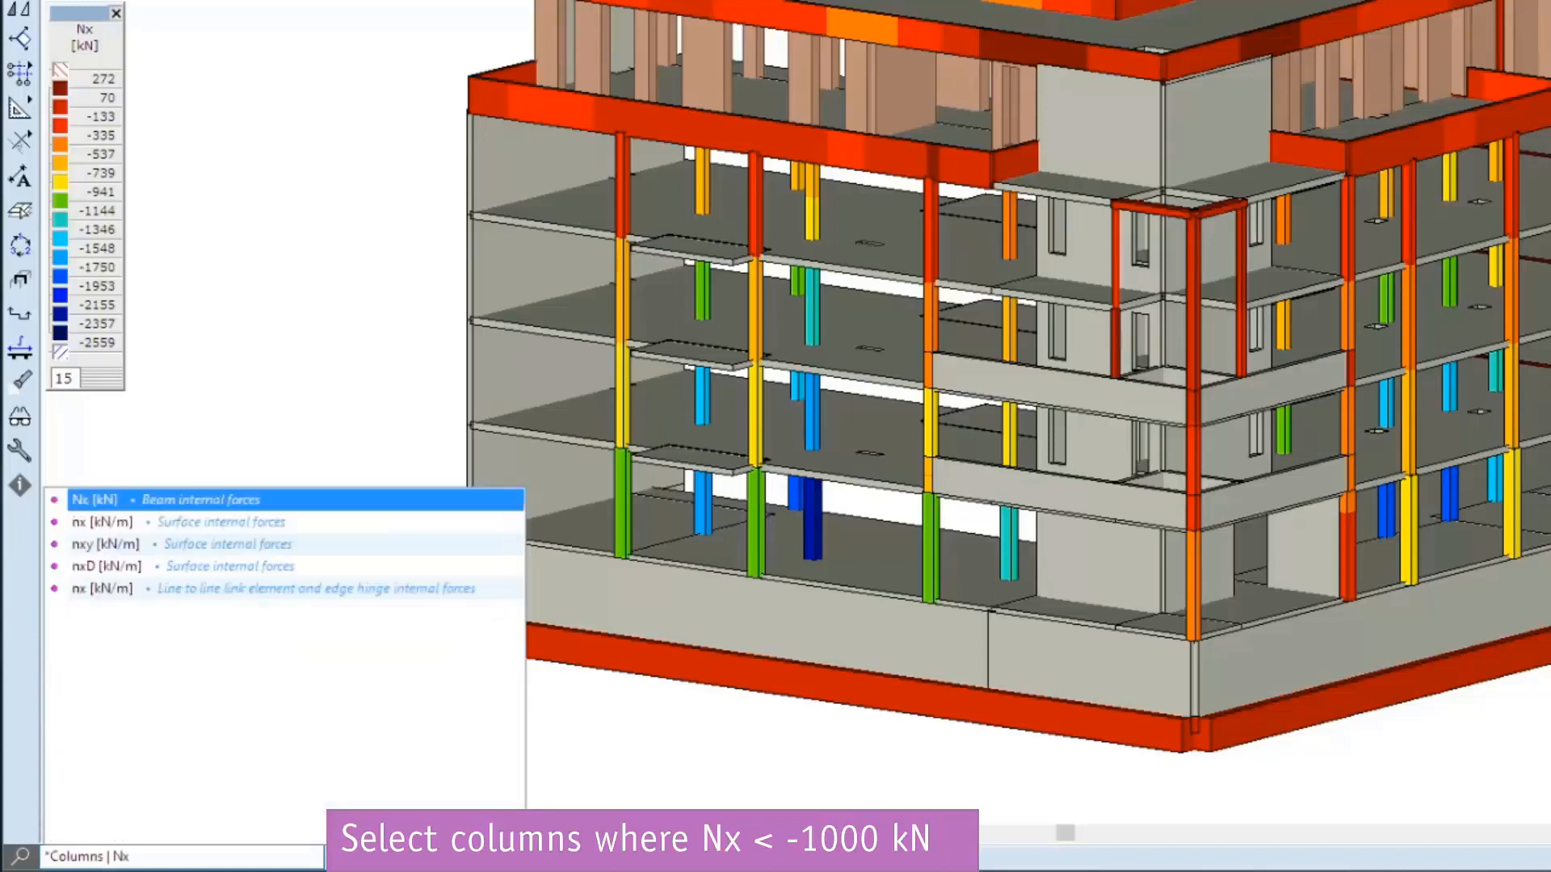
{"action": "key", "text": "Tab"}
{"action": "type", "text": "<-1000"}
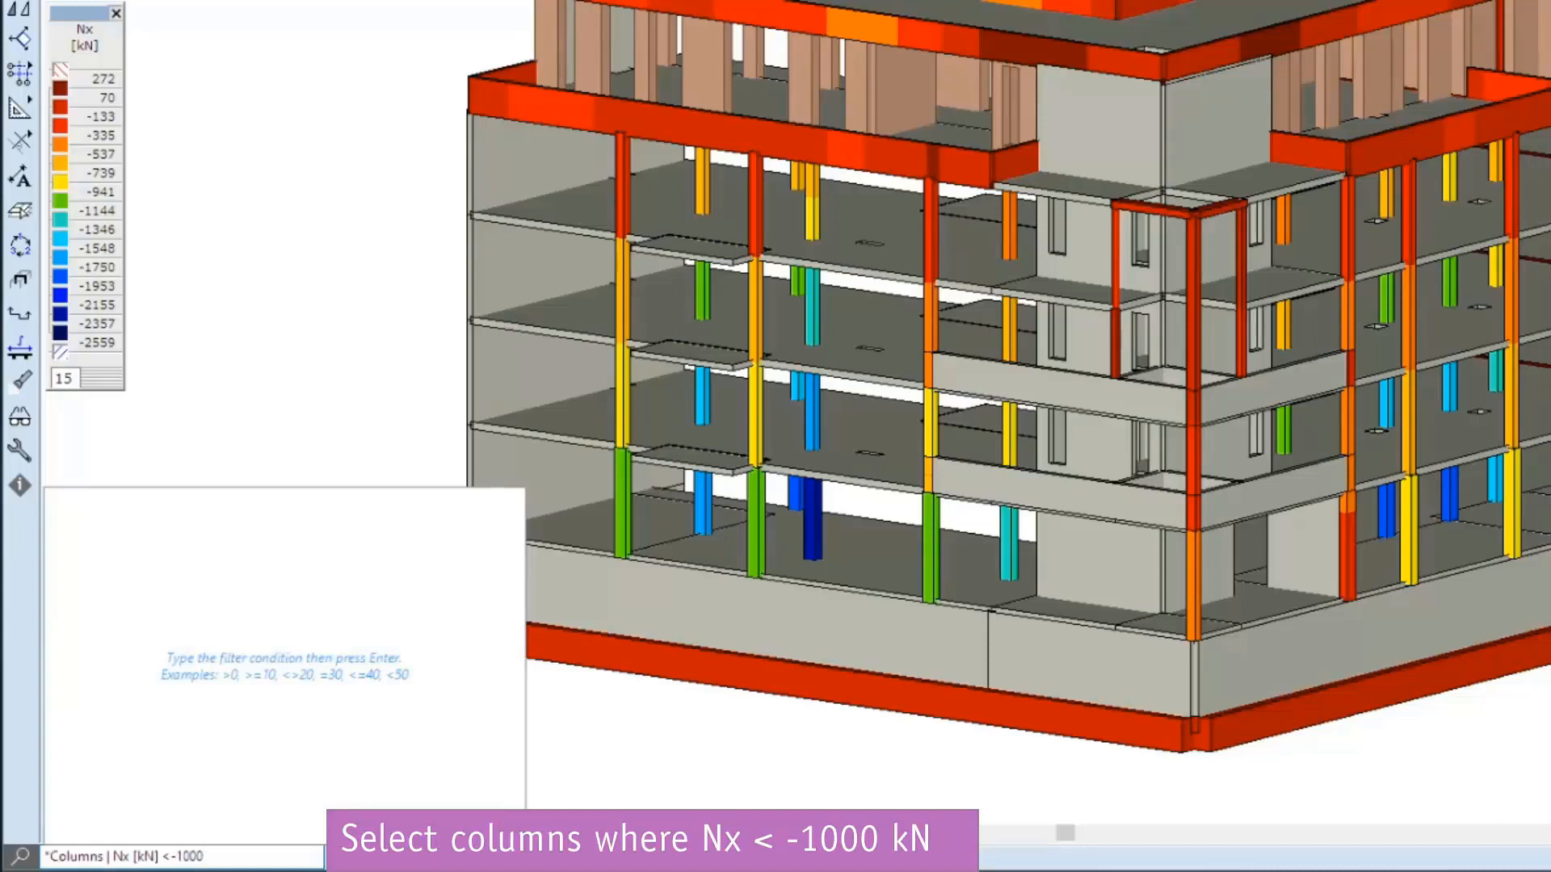
{"action": "key", "text": "Return"}
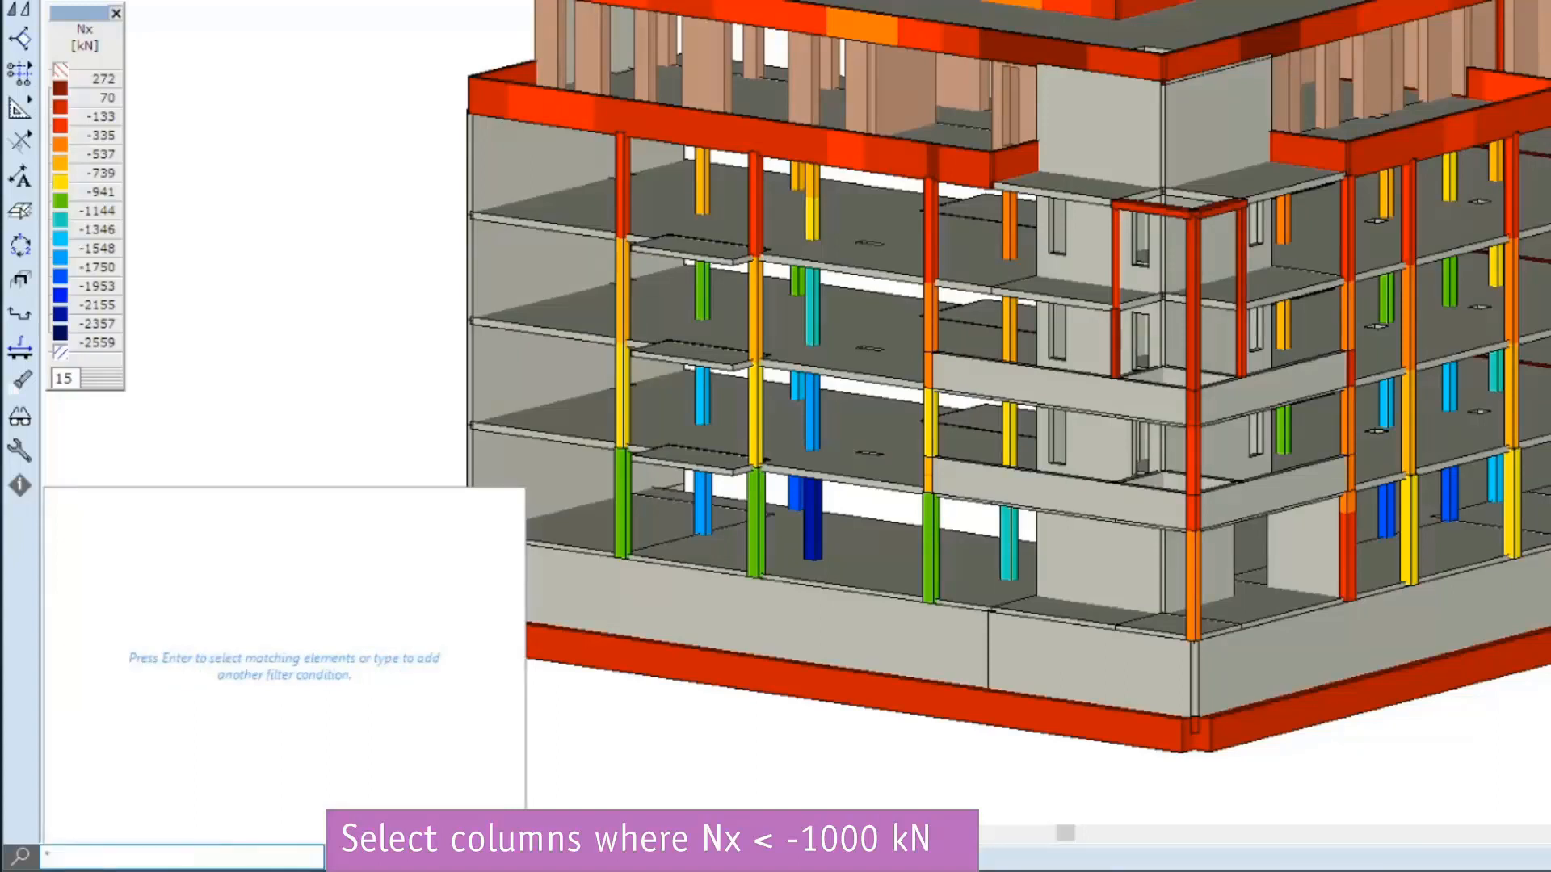
{"action": "key", "text": "Return"}
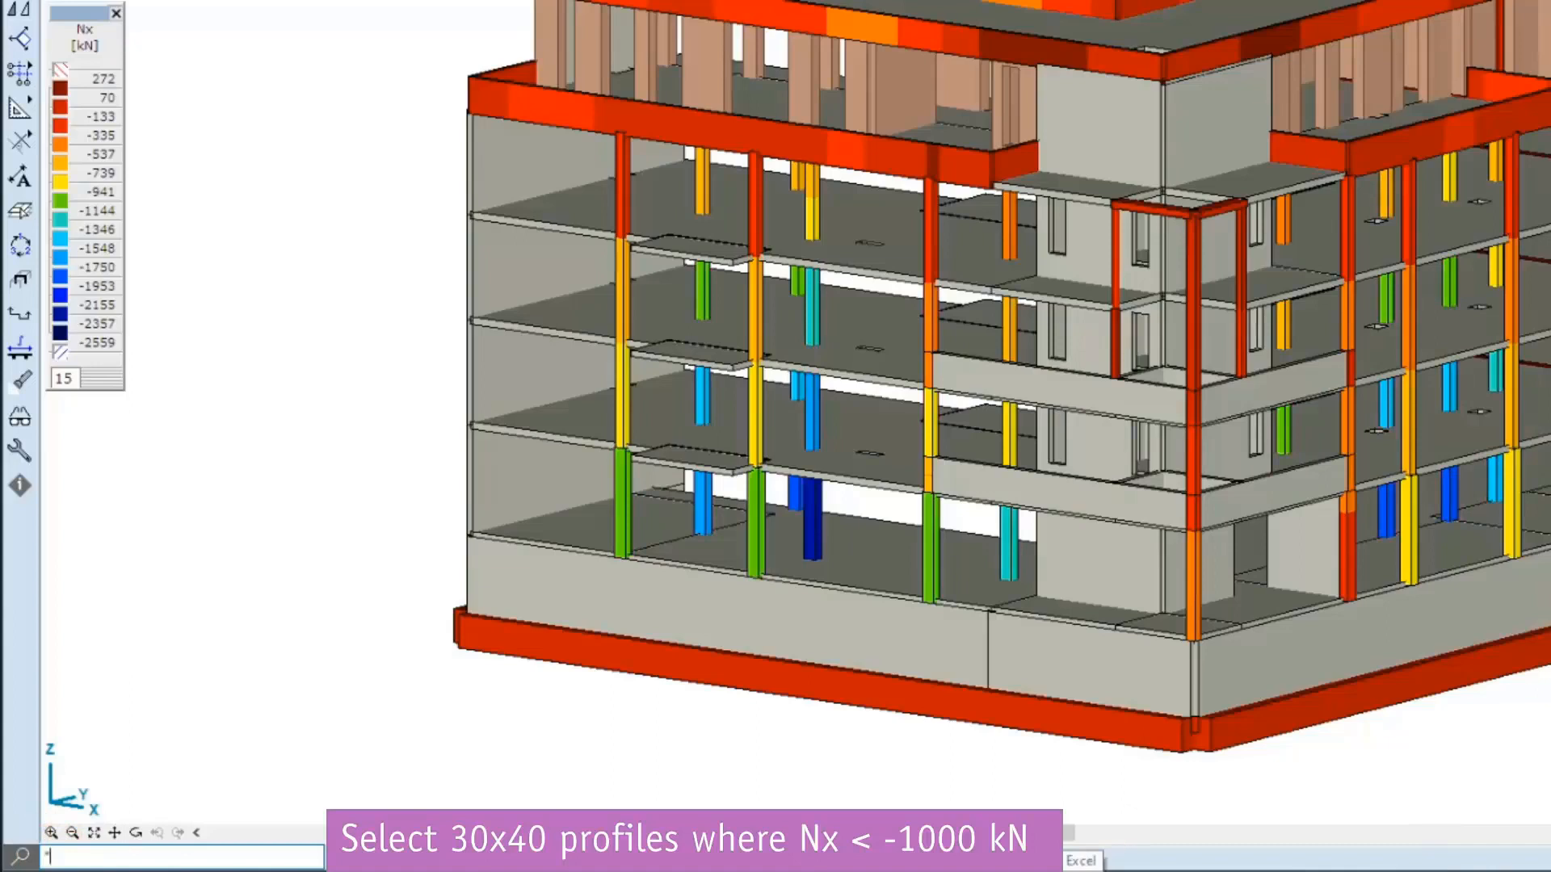
Step: Begin an element selection filter with the 30x40 cross-section
{"action": "type", "text": "cr"}
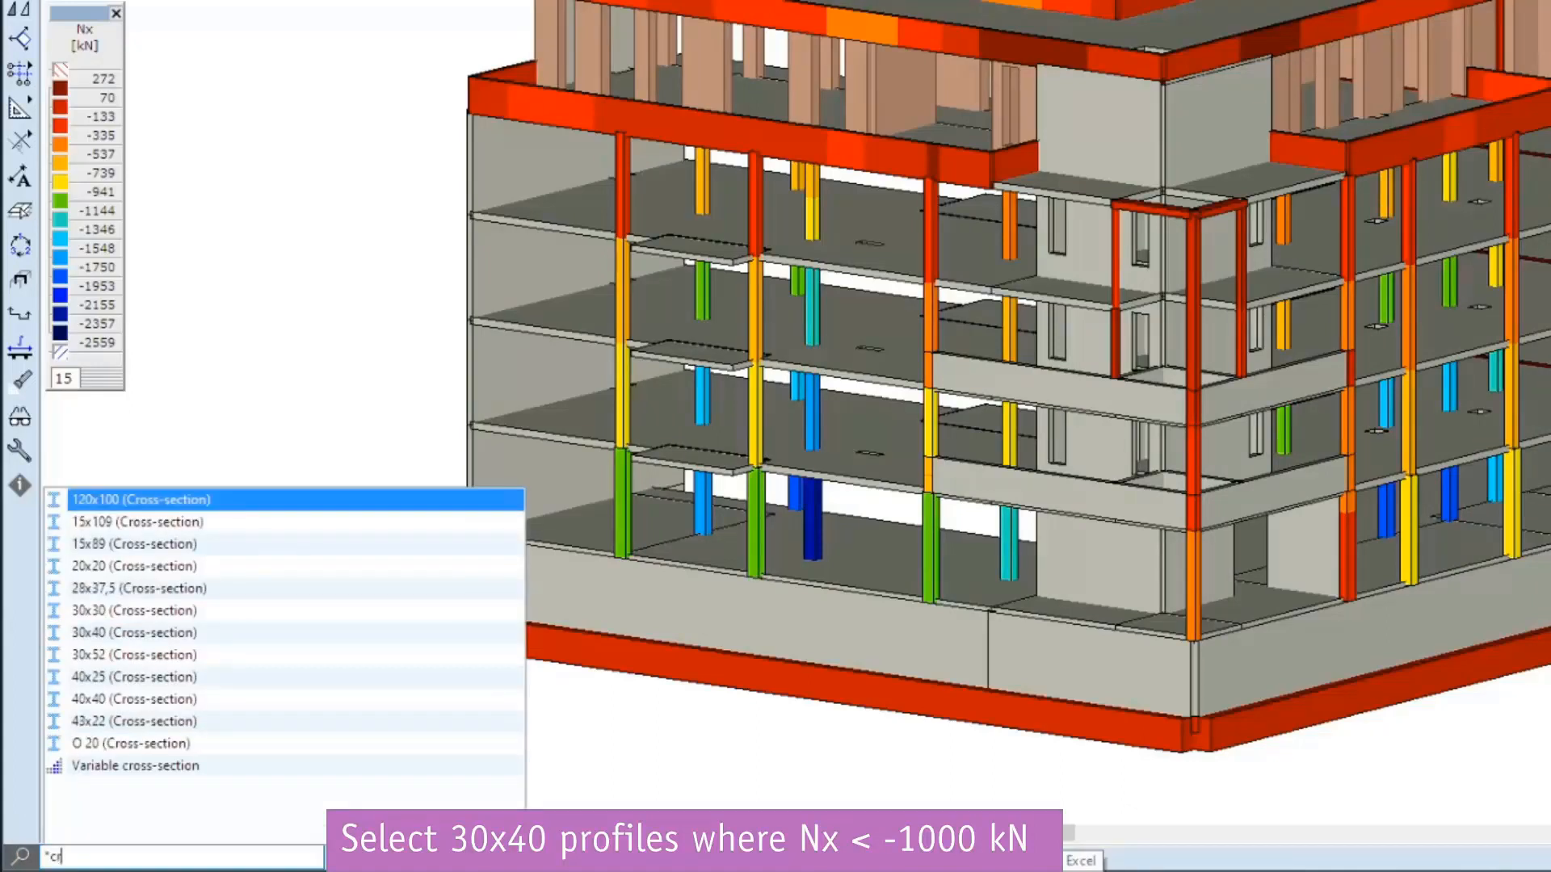
{"action": "key", "text": "Down"}
{"action": "key", "text": "Down"}
{"action": "key", "text": "Down"}
{"action": "key", "text": "Down"}
{"action": "key", "text": "Down"}
{"action": "key", "text": "Down"}
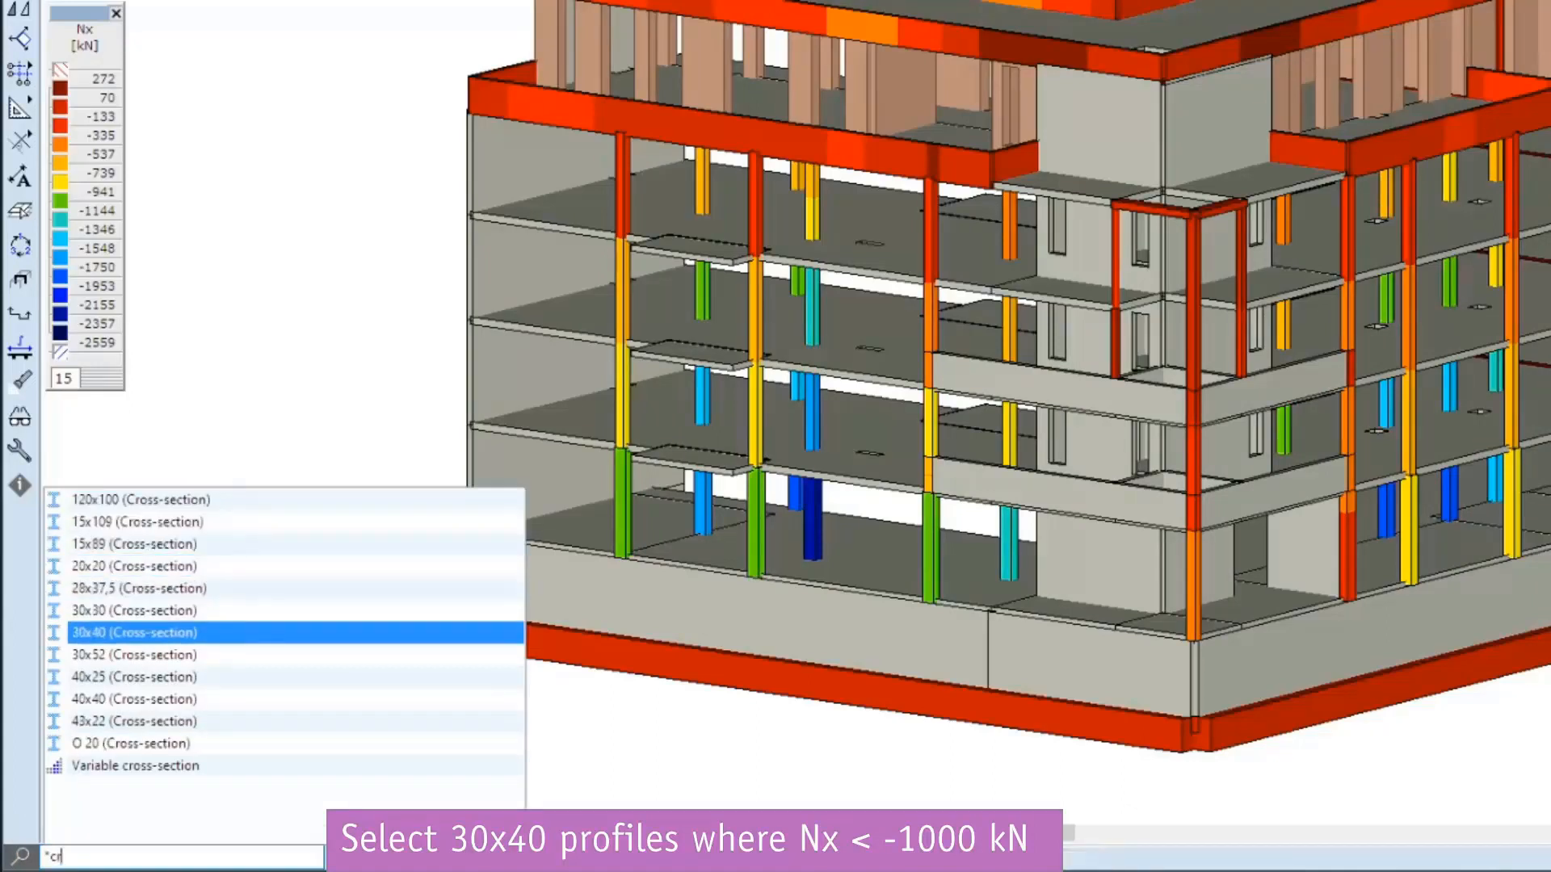
{"action": "key", "text": "Return"}
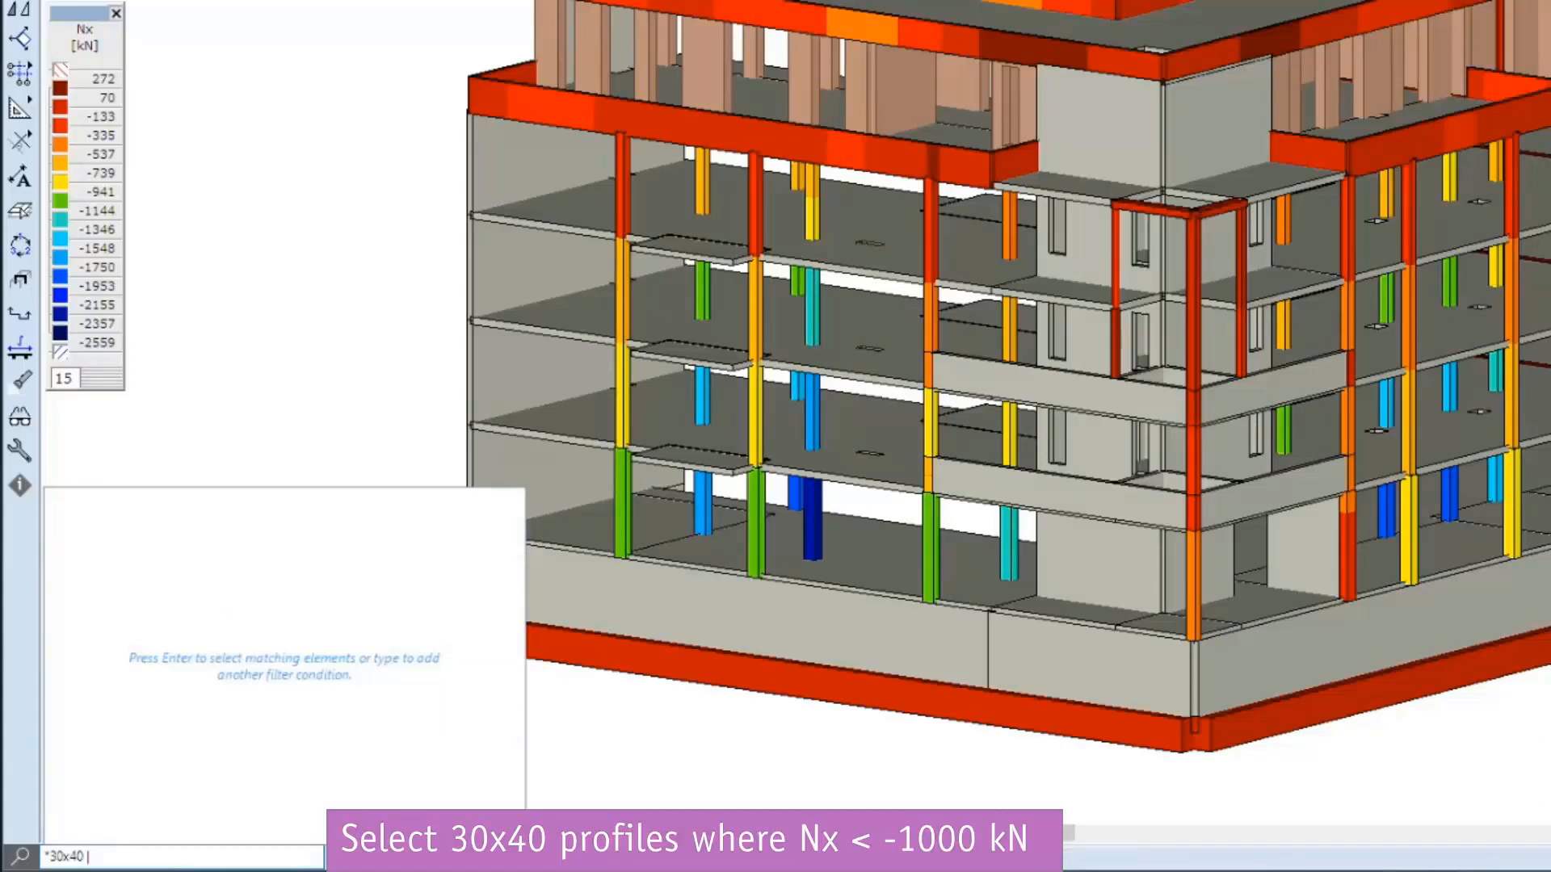
Step: Add the condition Nx "<-1000" to the 30x40 filter and select the matching elements
{"action": "type", "text": "Nx"}
{"action": "key", "text": "Return"}
{"action": "type", "text": "<"}
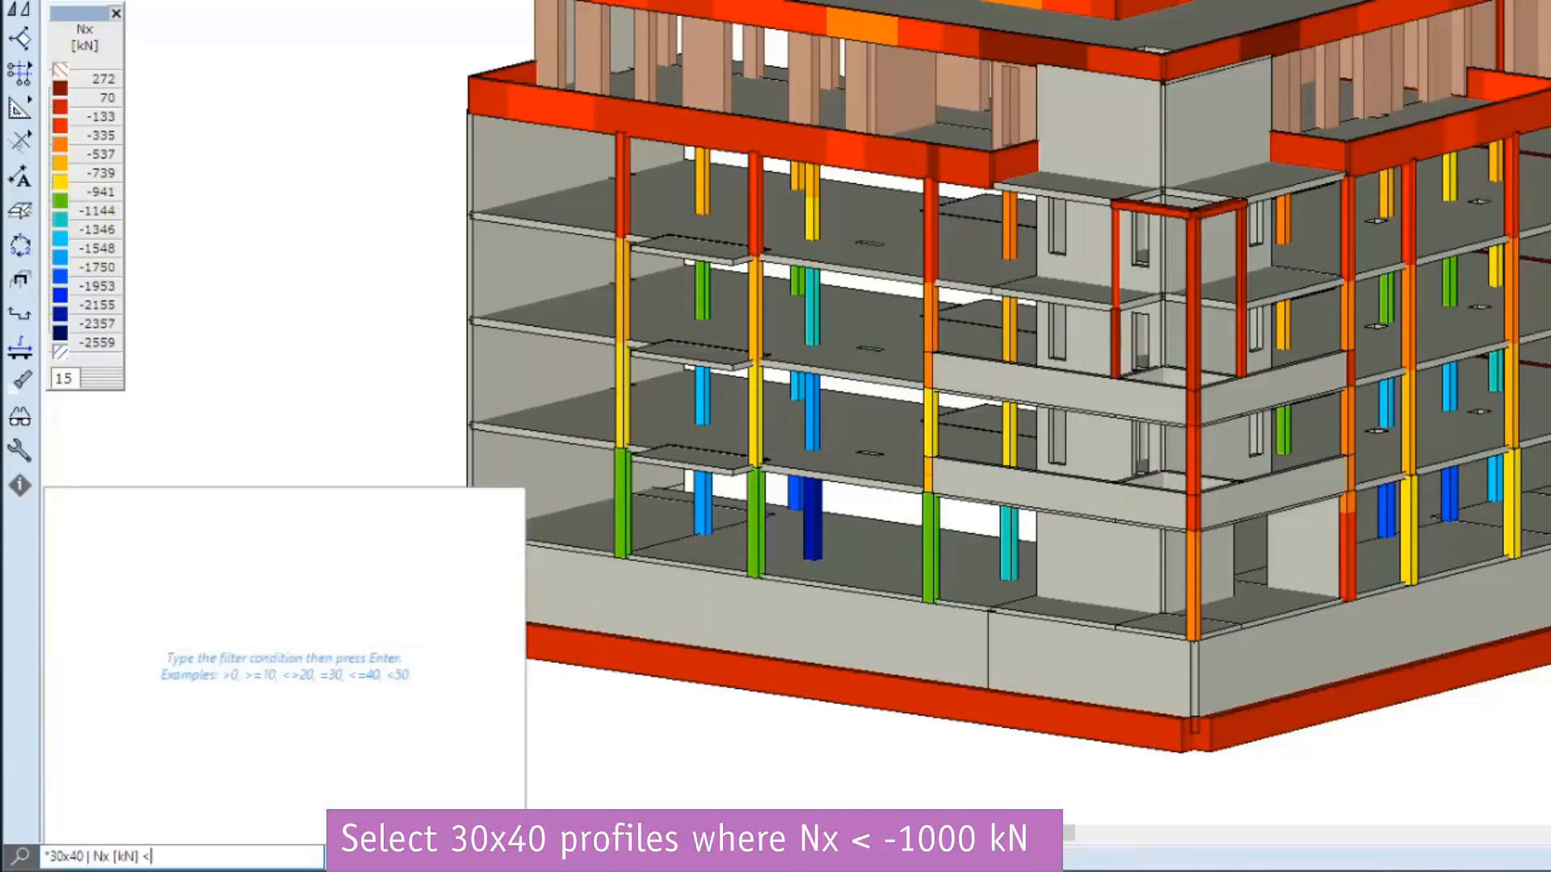
{"action": "type", "text": "-1000"}
{"action": "key", "text": "Return"}
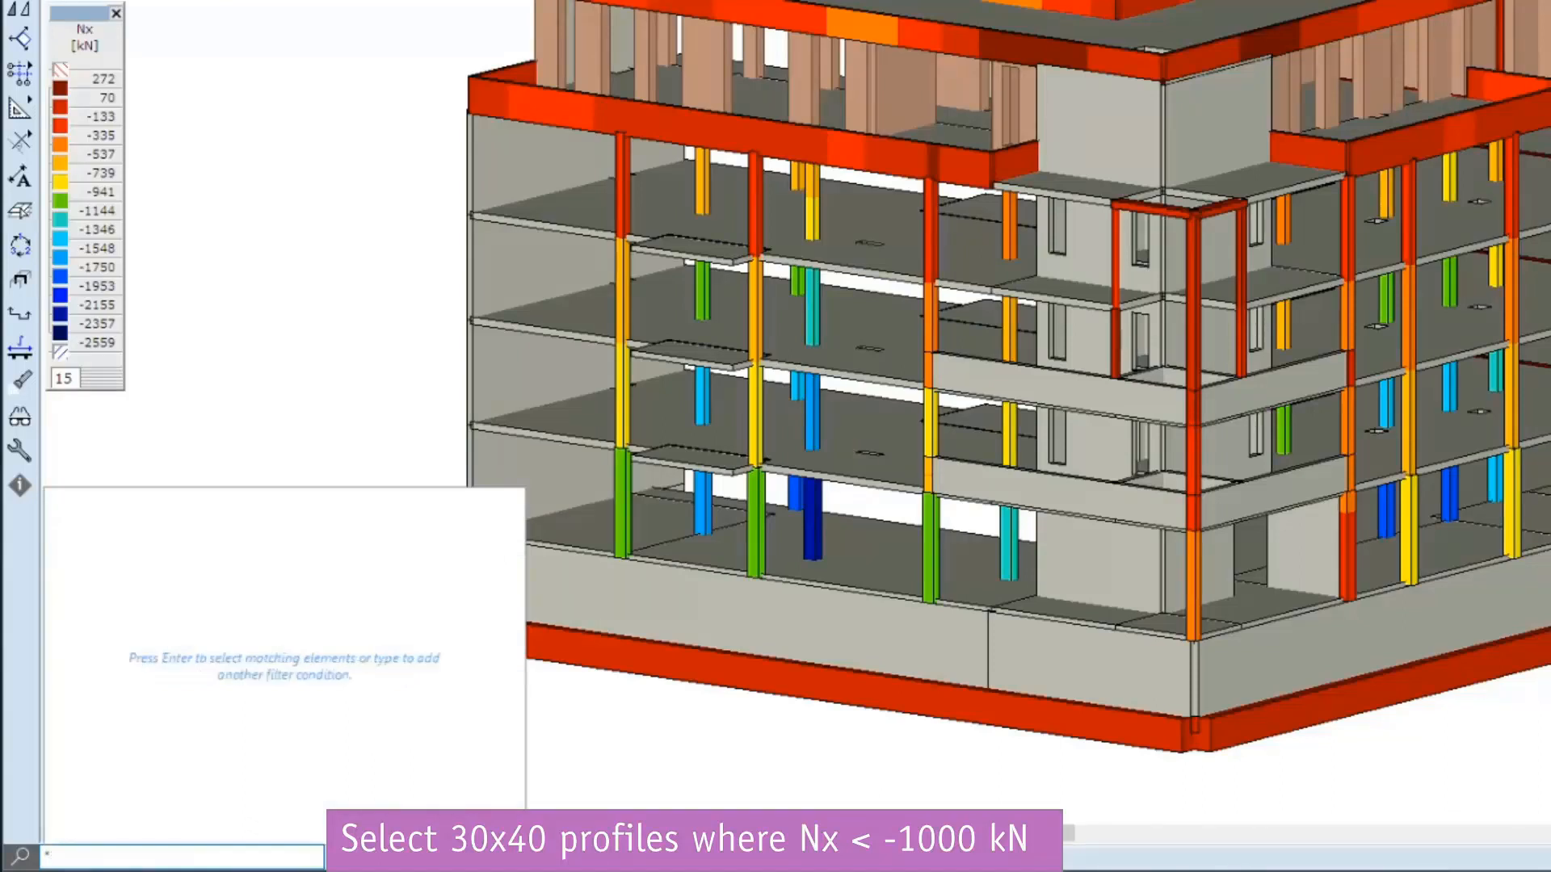
{"action": "key", "text": "Return"}
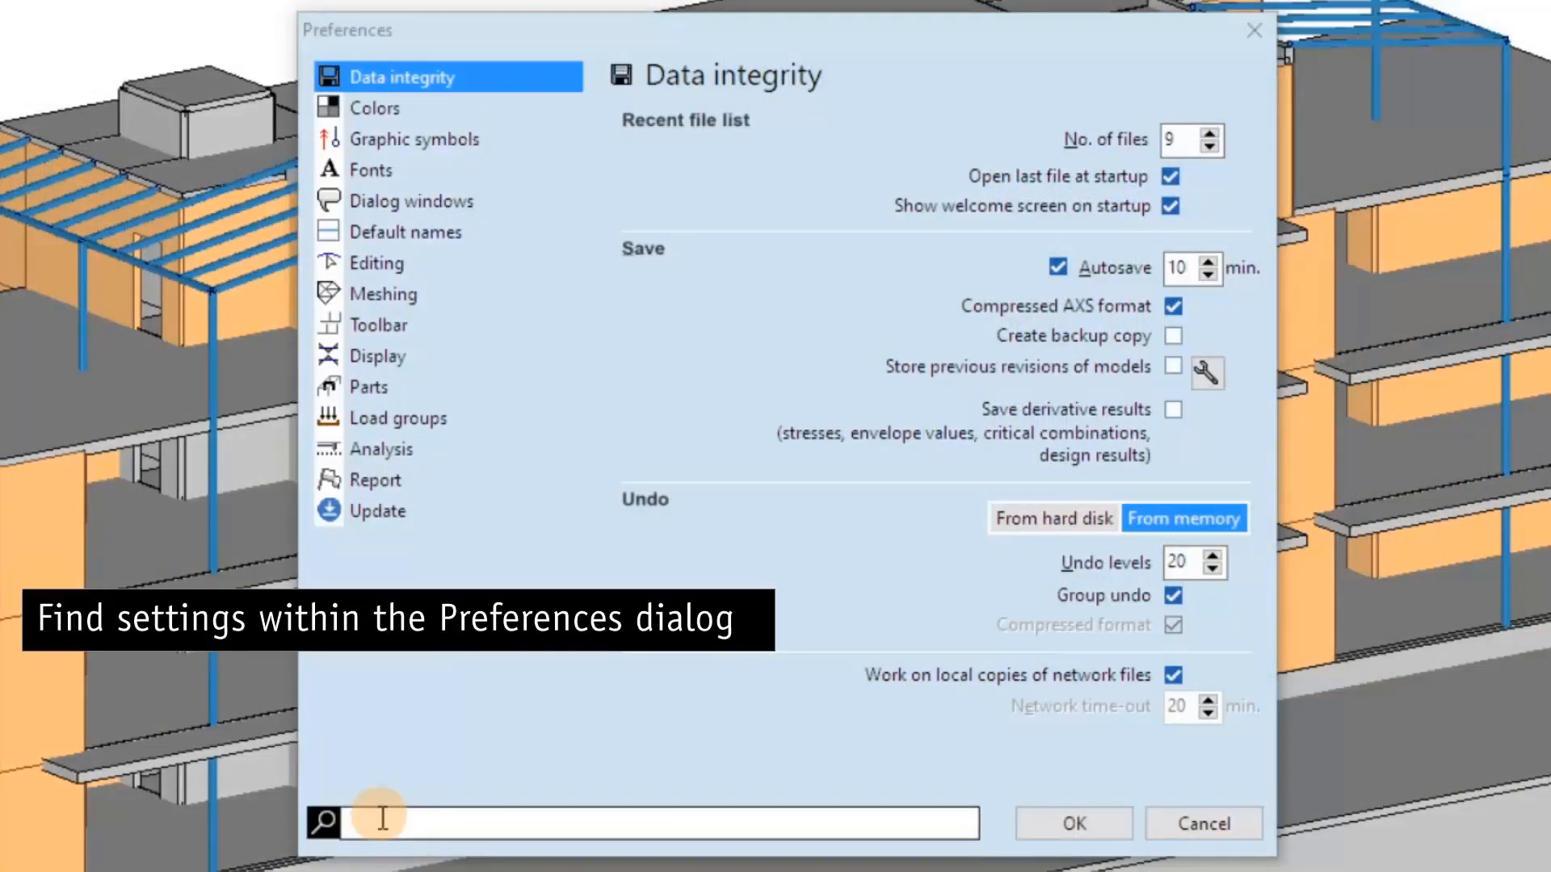
Step: Search the preferences for "mesh" and go to the "Show/hide surface centers and mesh together" setting
{"action": "left_click", "coordinate": [383, 818]}
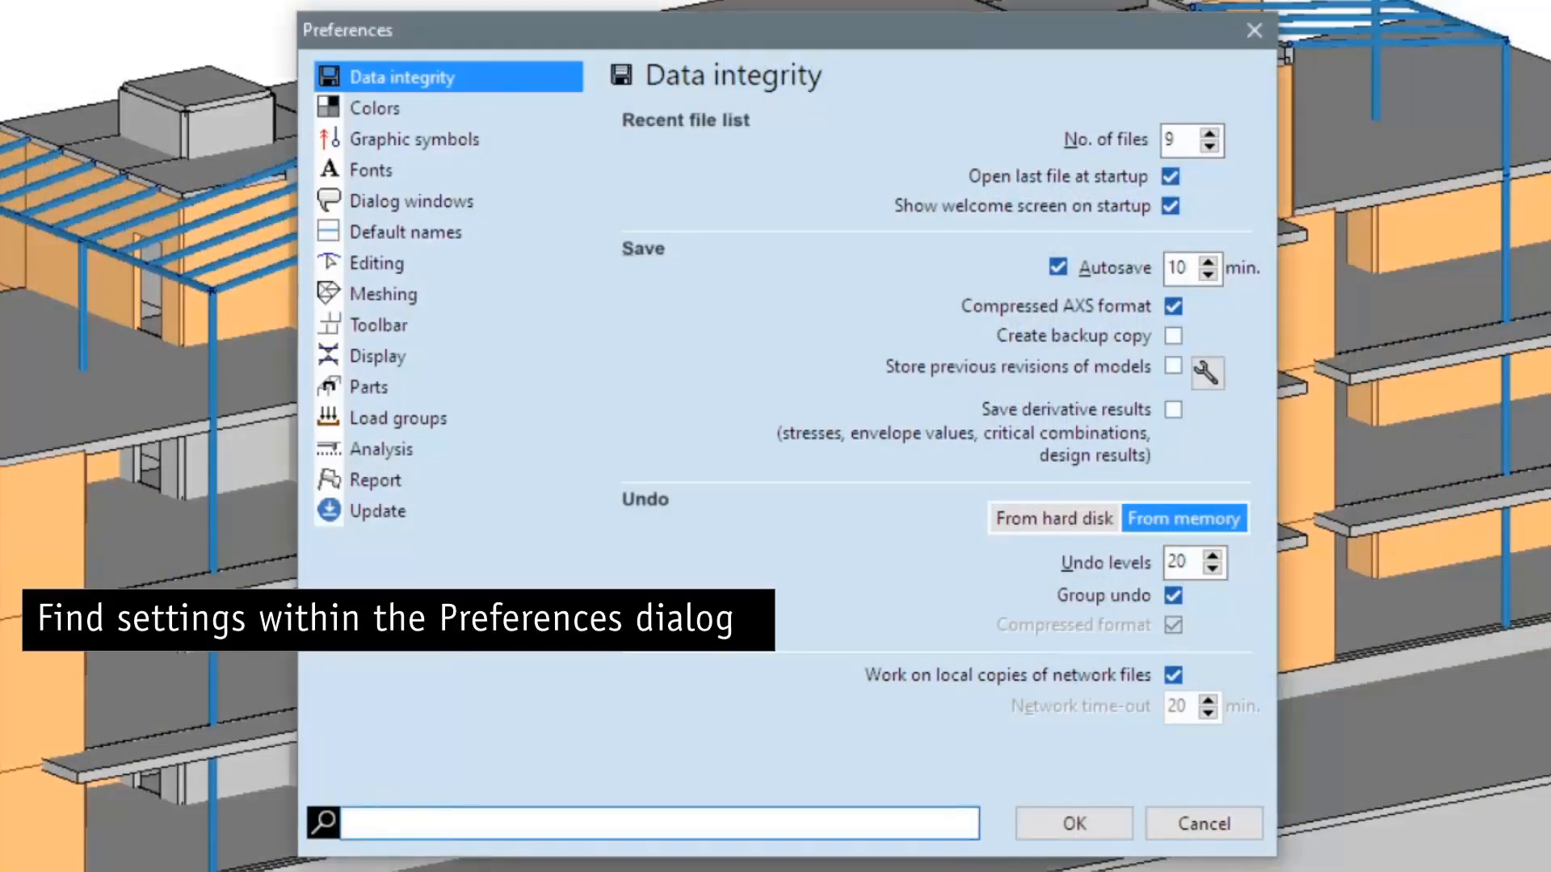
{"action": "type", "text": "me"}
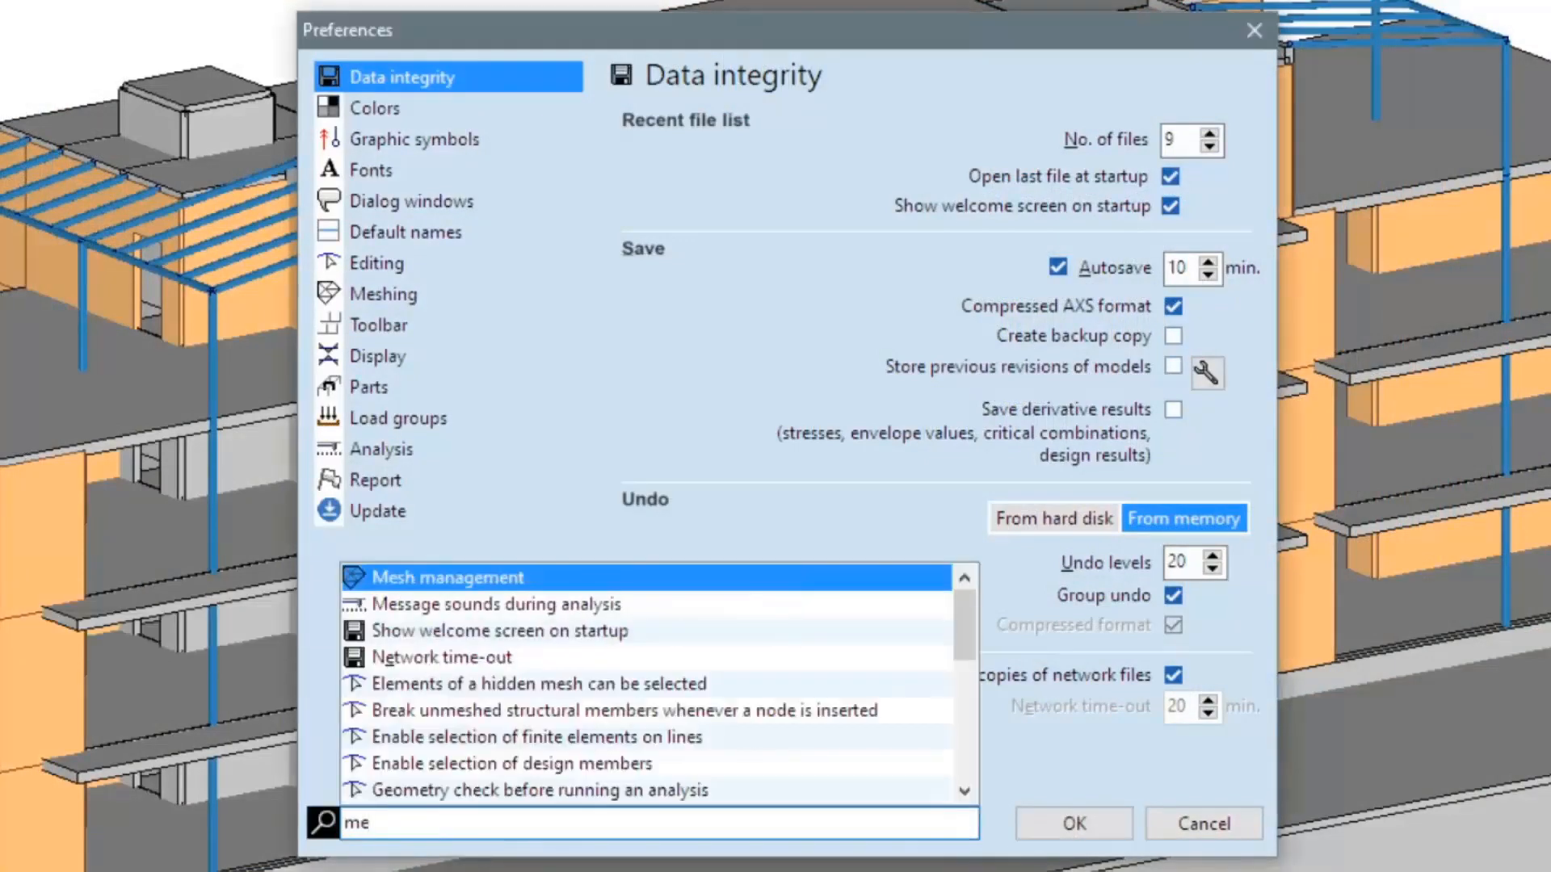
{"action": "type", "text": "sh"}
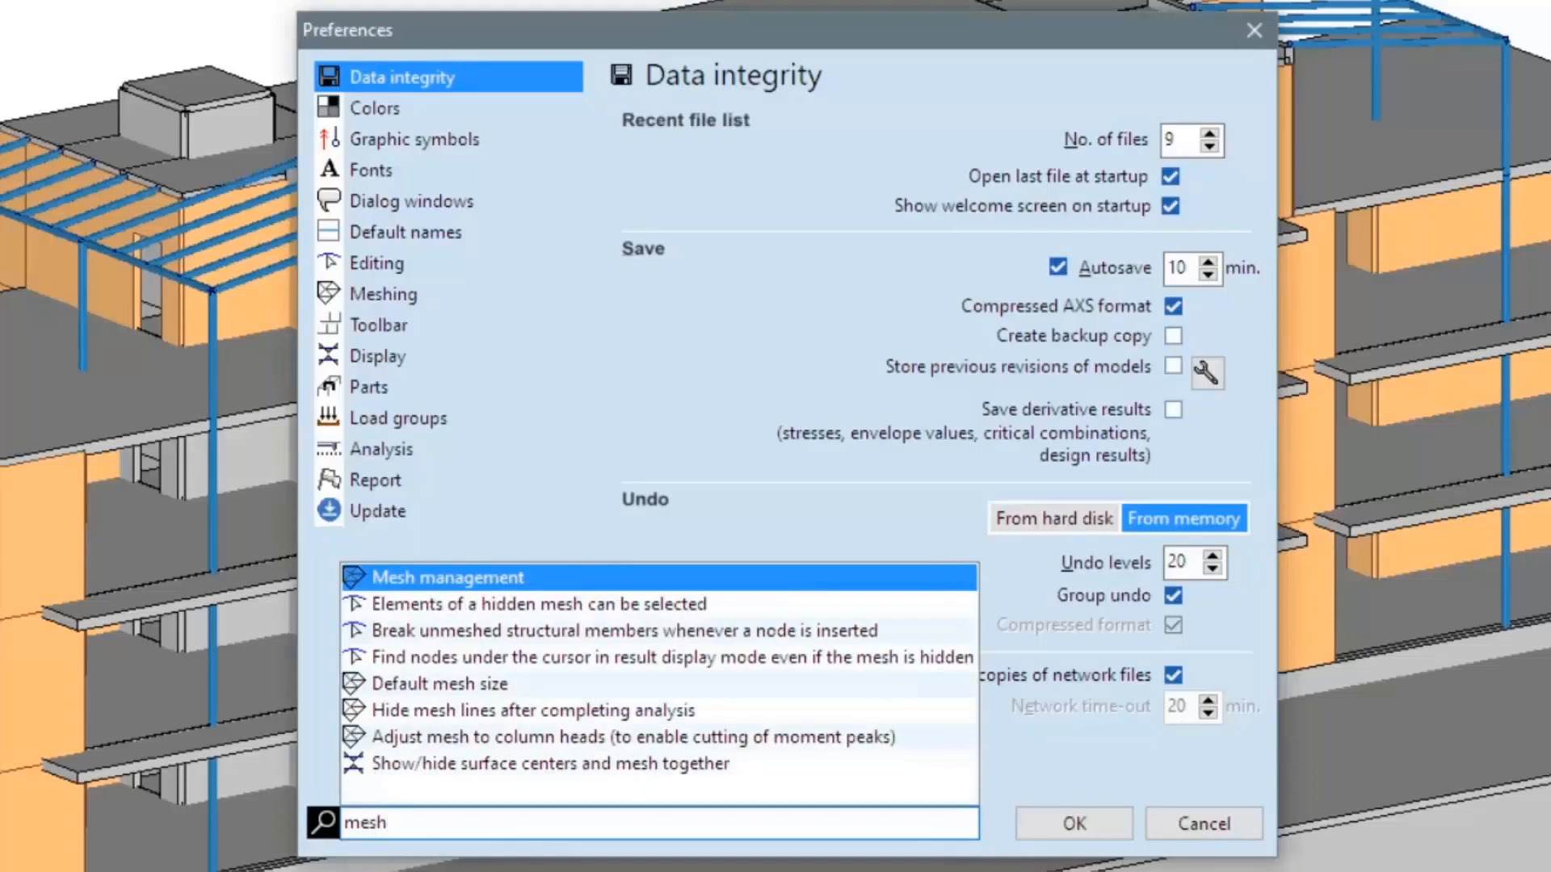
{"action": "key", "text": "Down"}
{"action": "key", "text": "Down"}
{"action": "key", "text": "Down"}
{"action": "key", "text": "Down"}
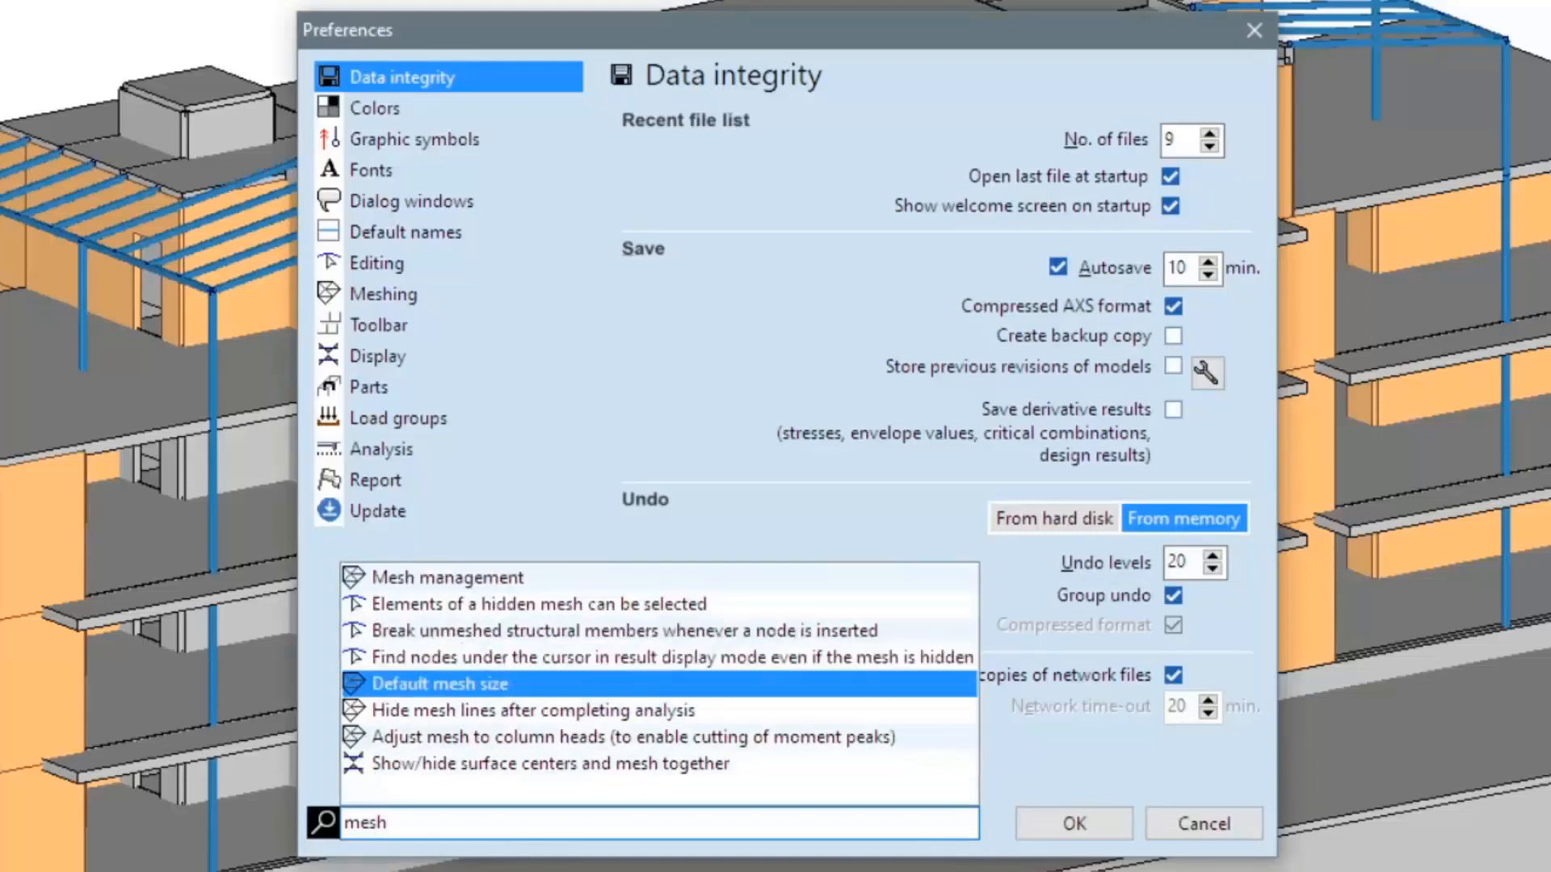
{"action": "key", "text": "Down"}
{"action": "key", "text": "Down"}
{"action": "key", "text": "Down"}
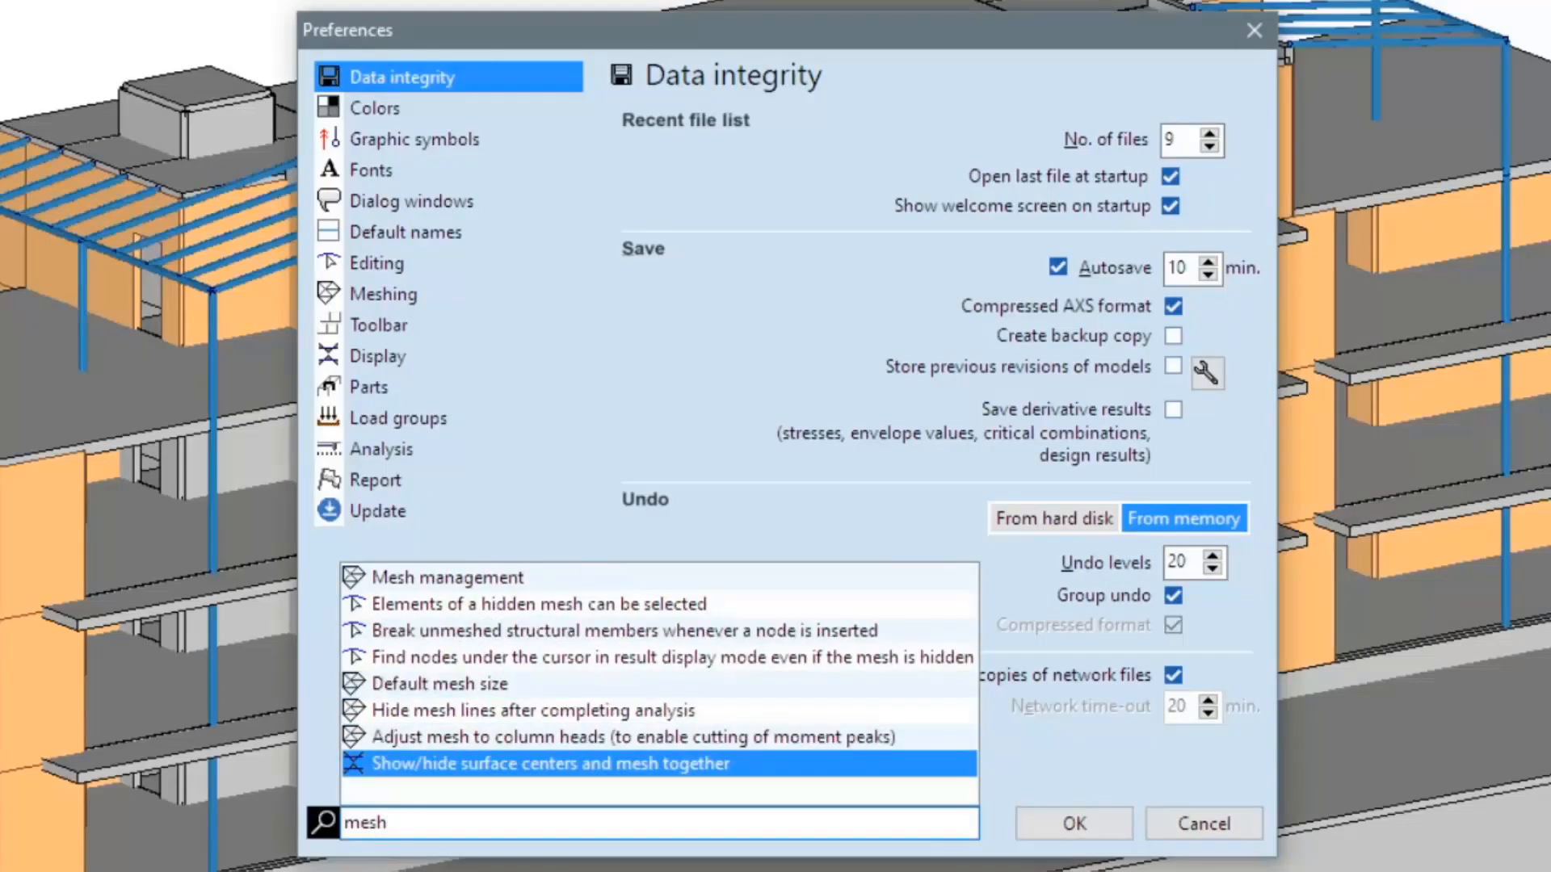
{"action": "key", "text": "Return"}
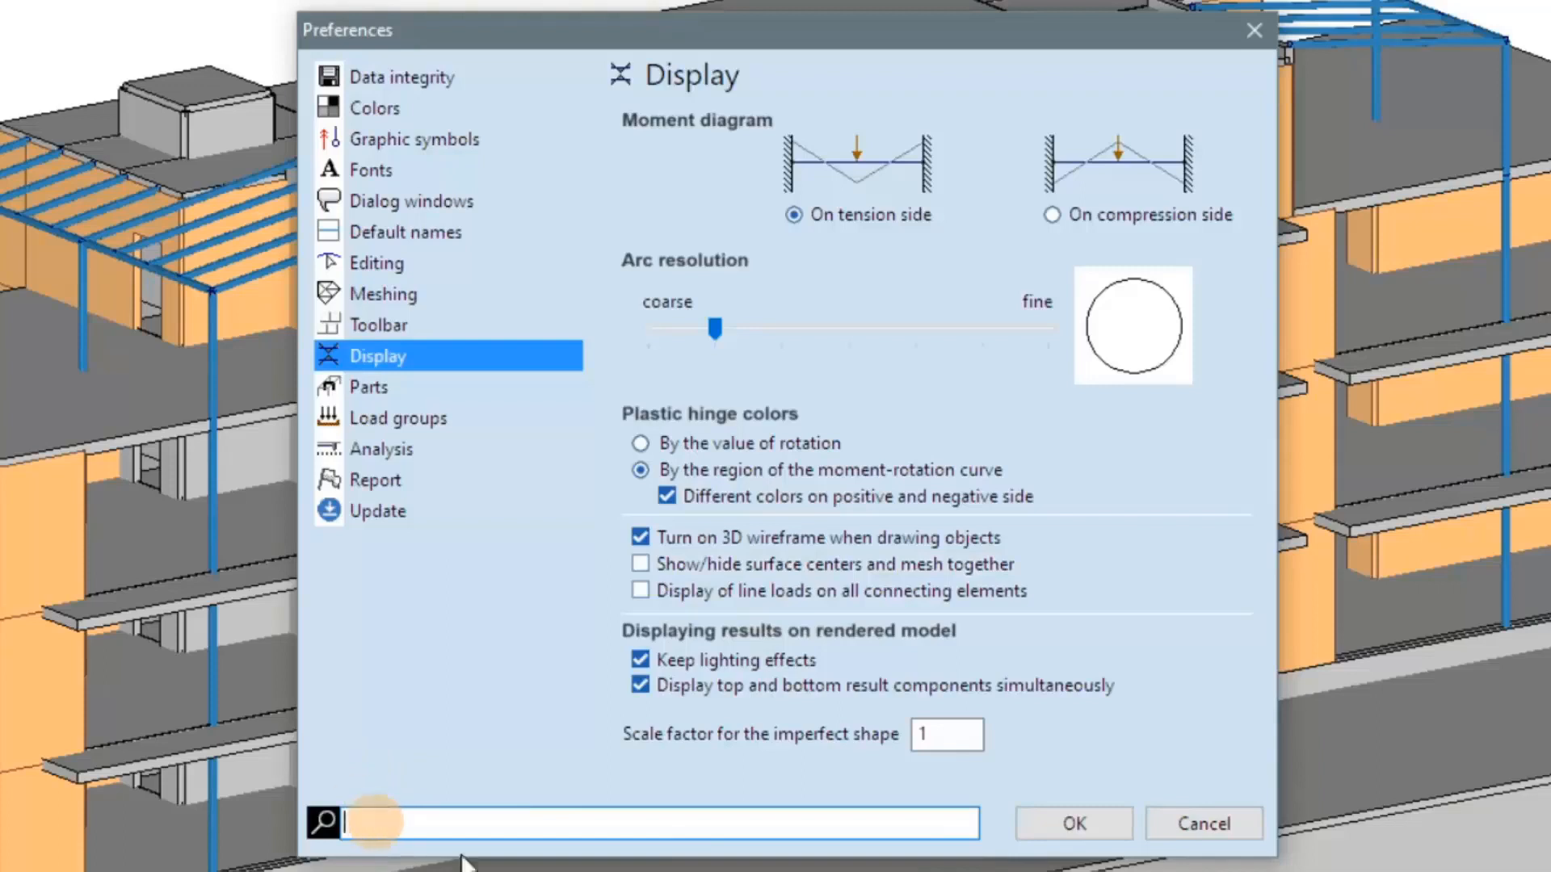
Step: Search the preferences for "undo" and go to the "Undo levels" setting
{"action": "type", "text": "undo"}
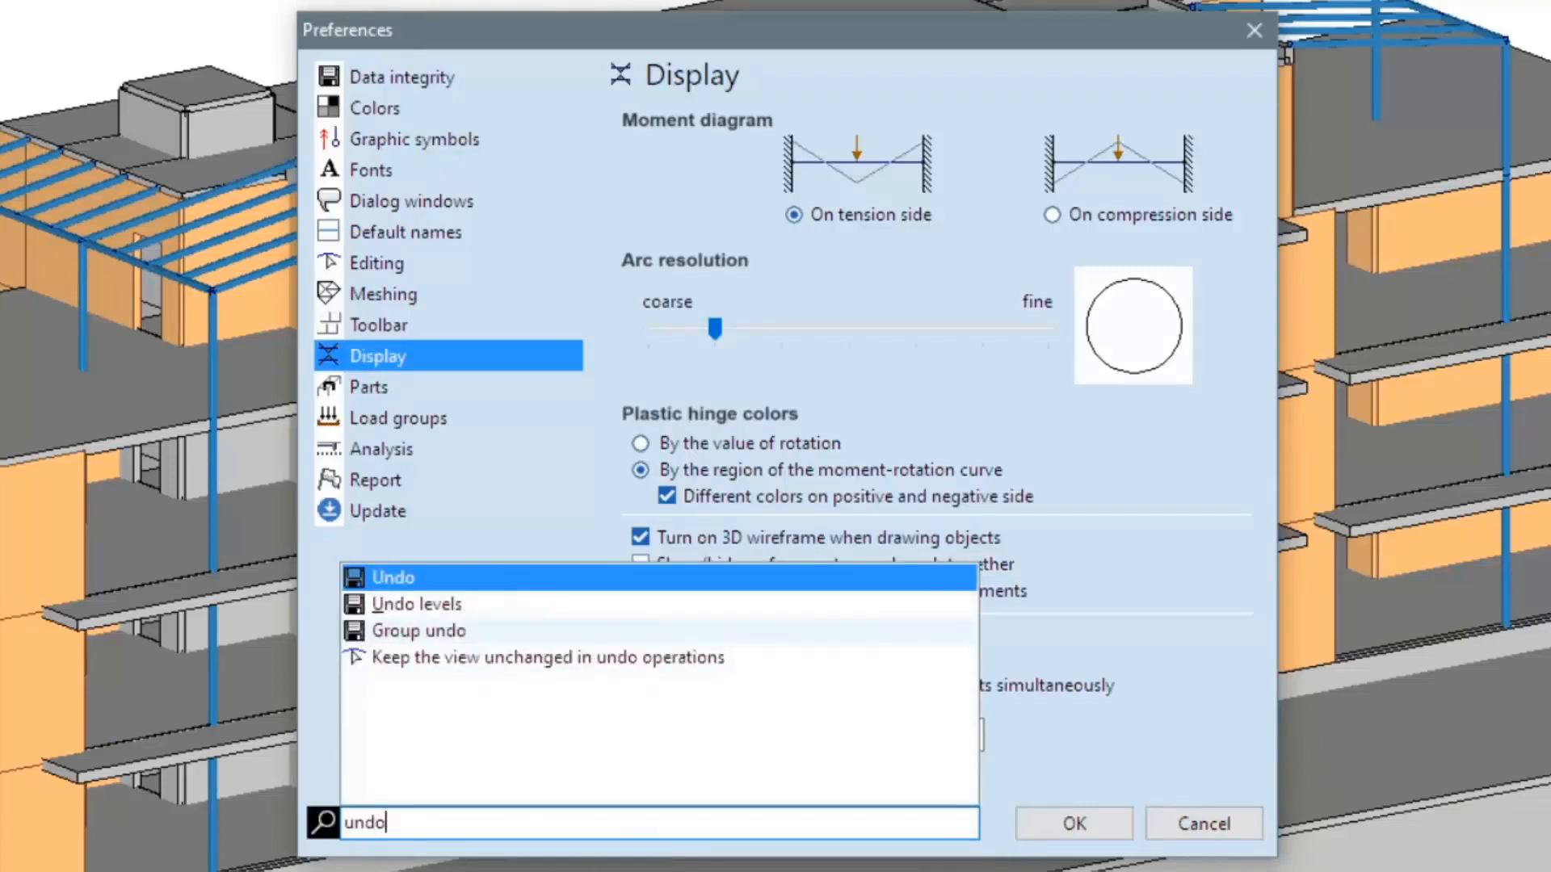
{"action": "key", "text": "Down"}
{"action": "key", "text": "Return"}
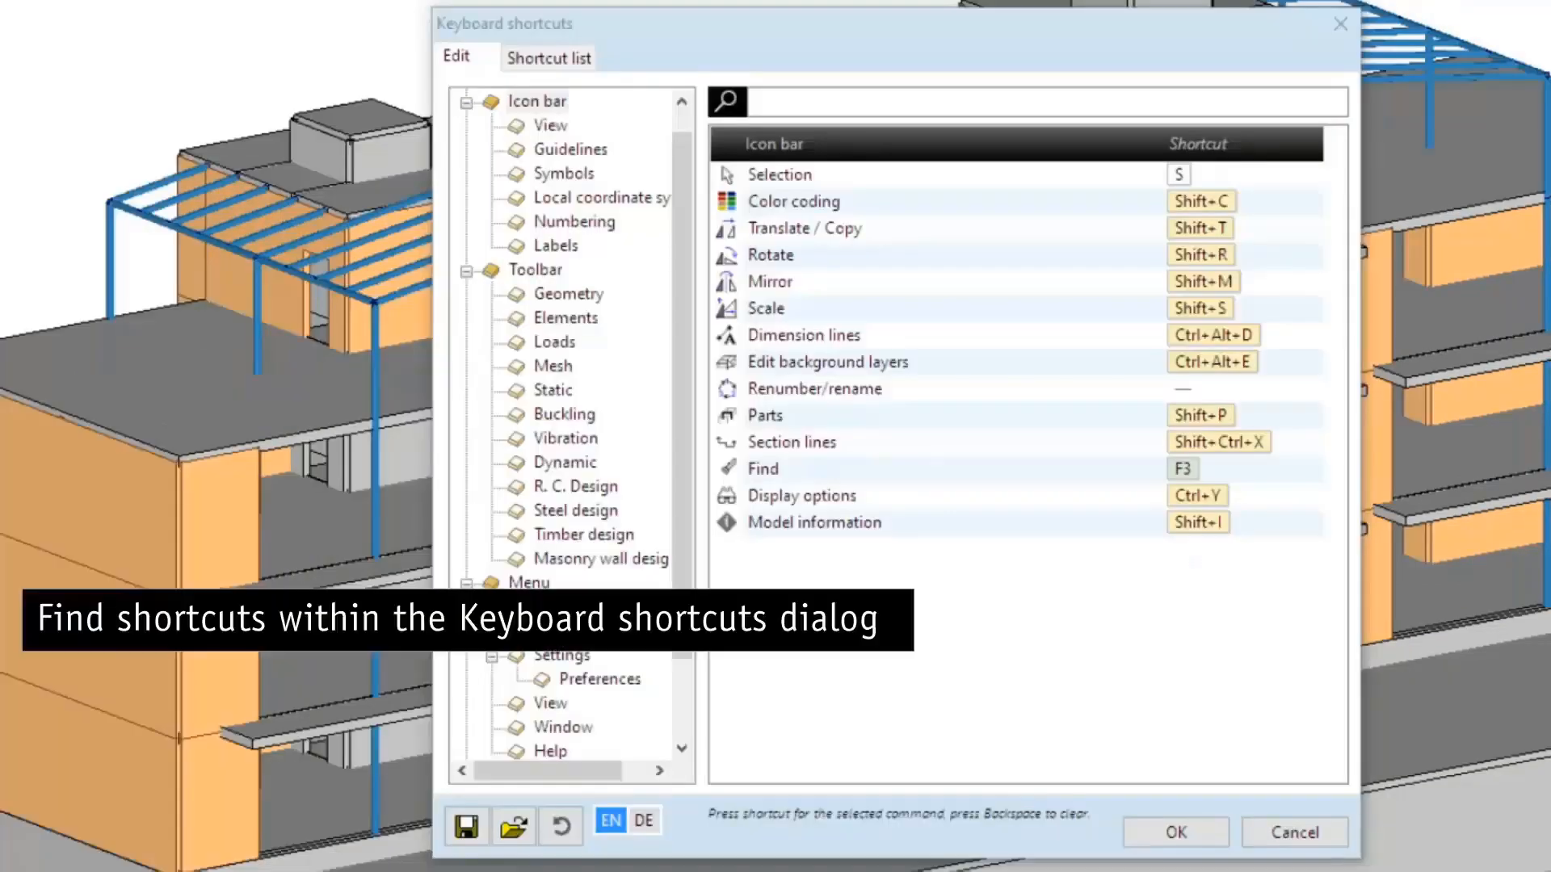
Step: Browse the keyboard shortcut categories under Icon bar down to Local coordinate system
{"action": "left_click", "coordinate": [648, 27]}
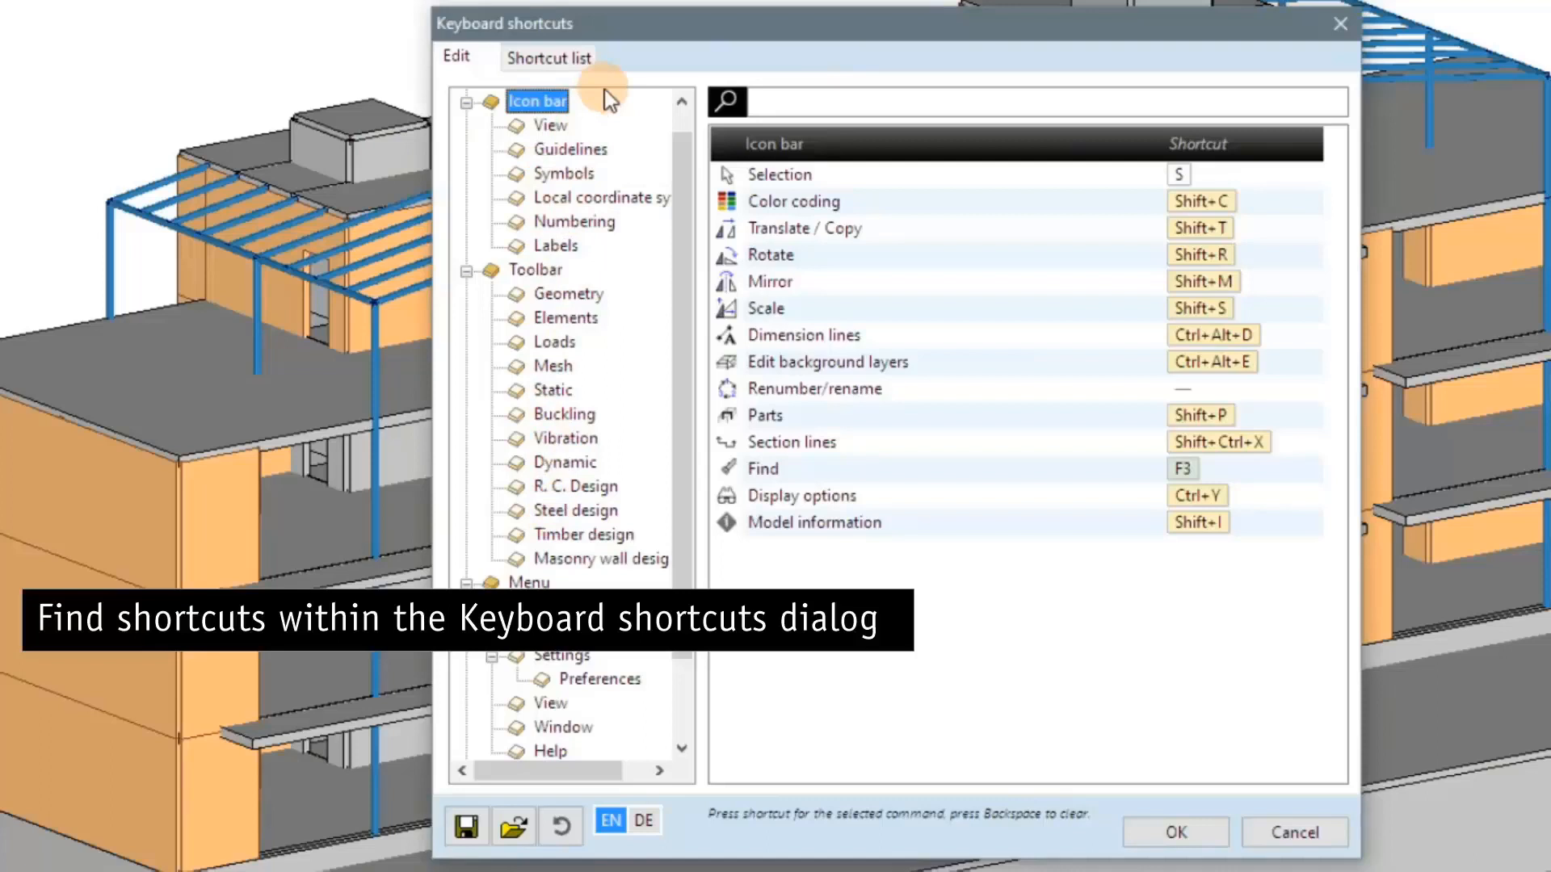
{"action": "key", "text": "Down"}
{"action": "key", "text": "Down"}
{"action": "key", "text": "Down"}
{"action": "key", "text": "Down"}
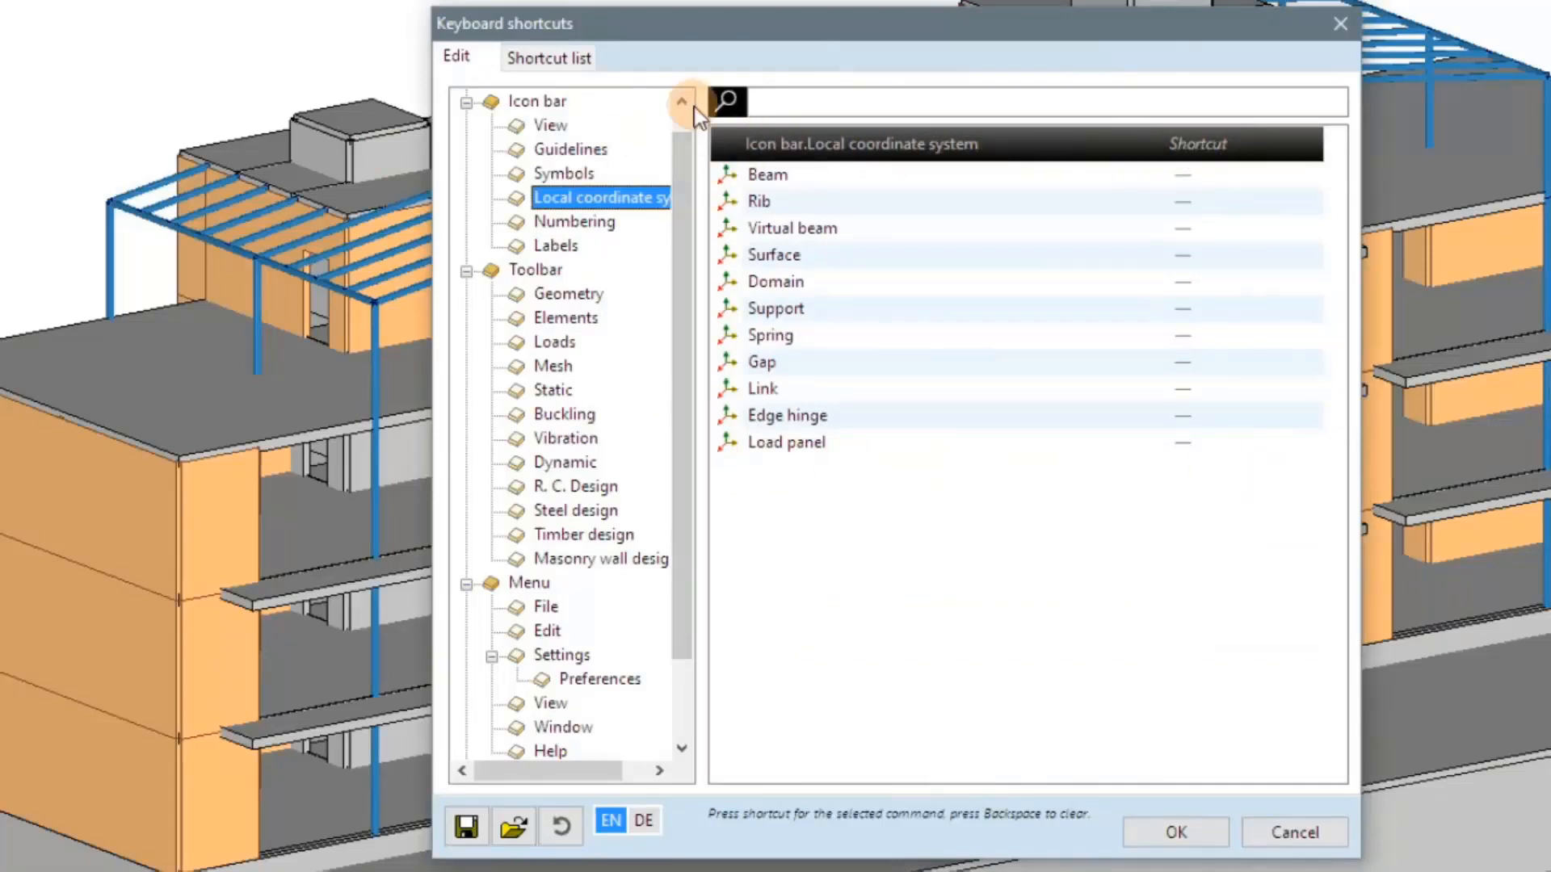
Step: Search the keyboard shortcuts for "split" to find the load split functions
{"action": "left_click", "coordinate": [796, 100]}
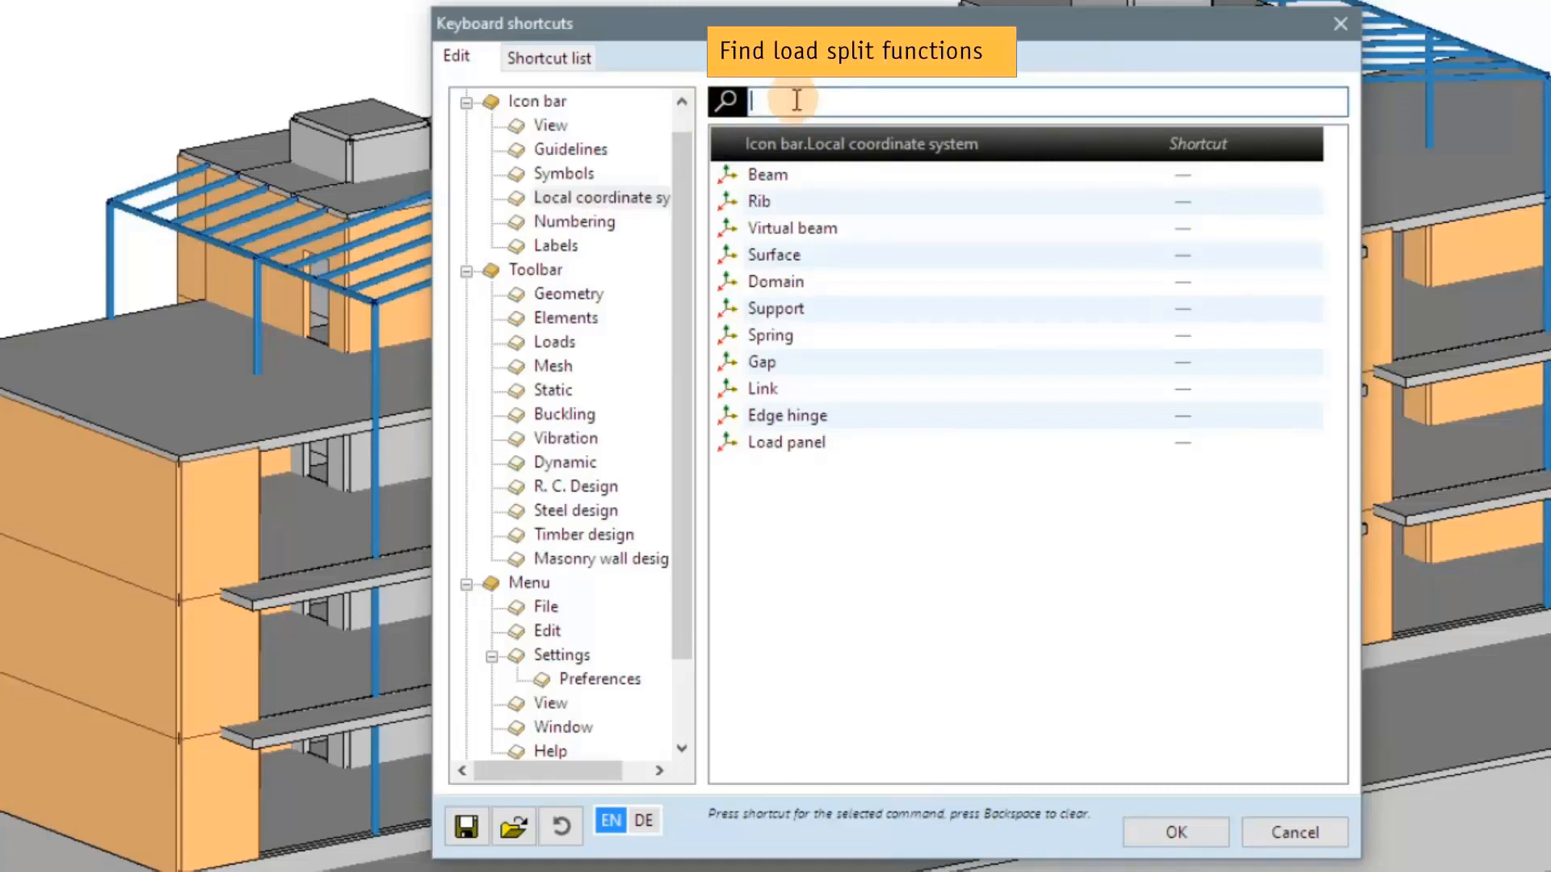
{"action": "type", "text": "spl"}
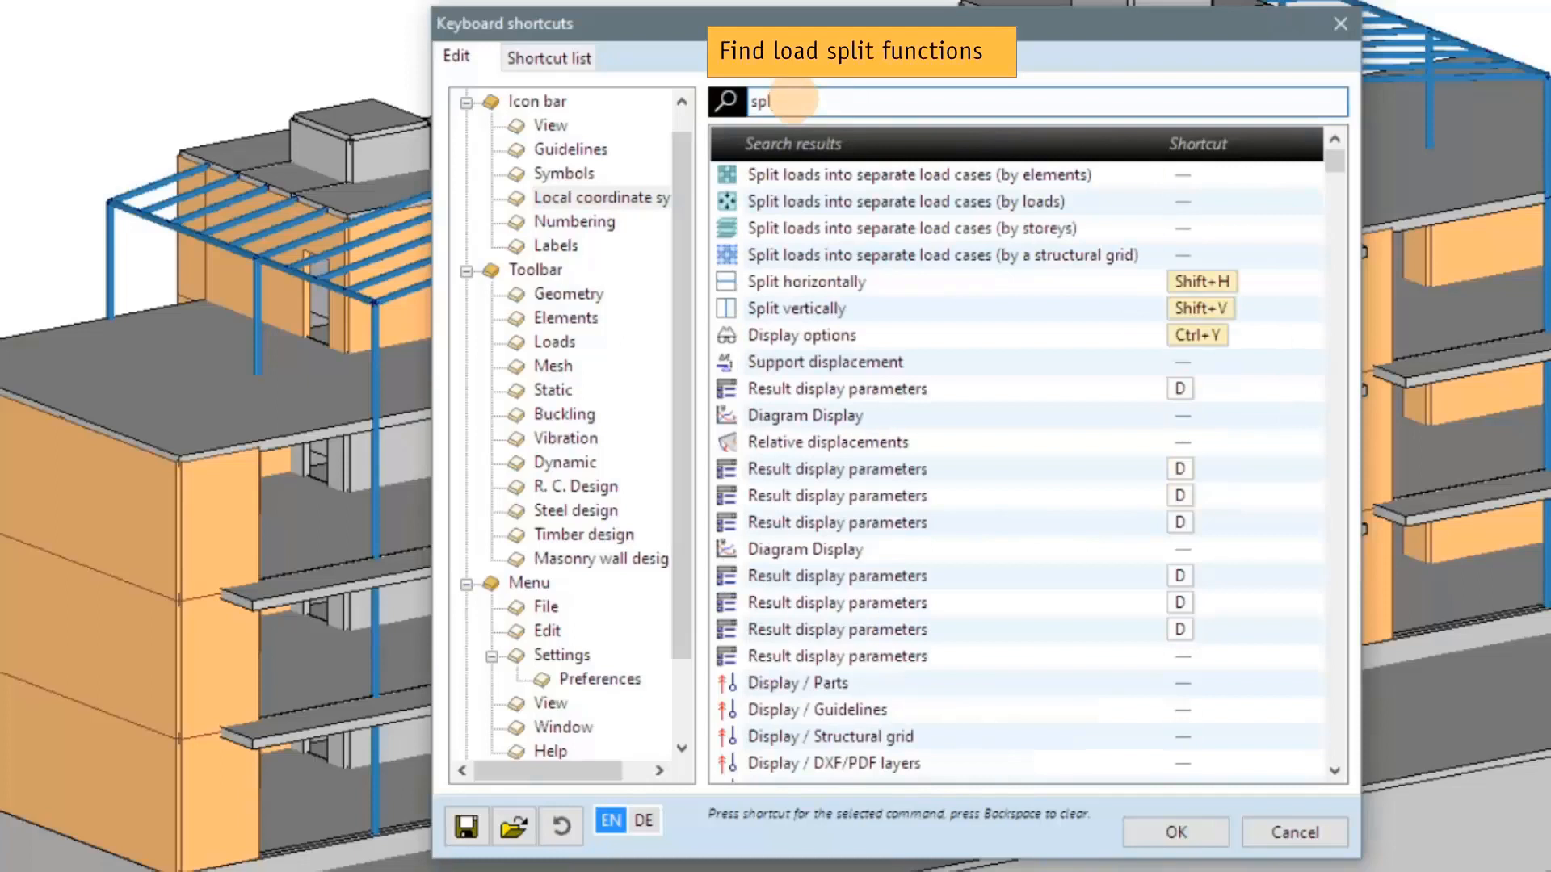
{"action": "type", "text": "it"}
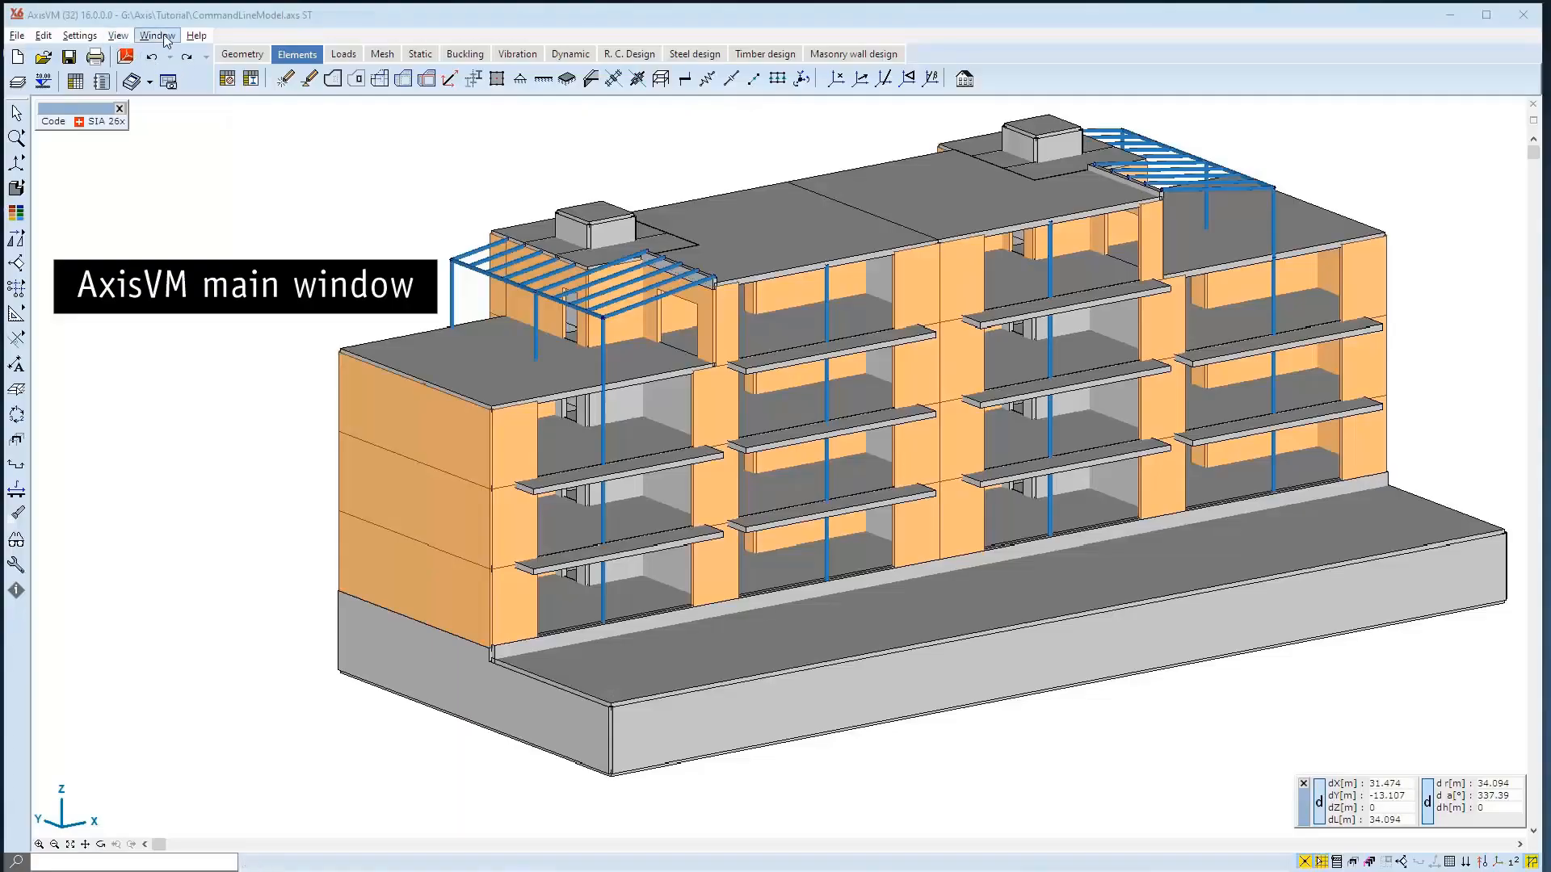
Step: Arrange the building model in four windows for principal views, then switch to a 3D view with smaller orthographic views
{"action": "left_click", "coordinate": [165, 37]}
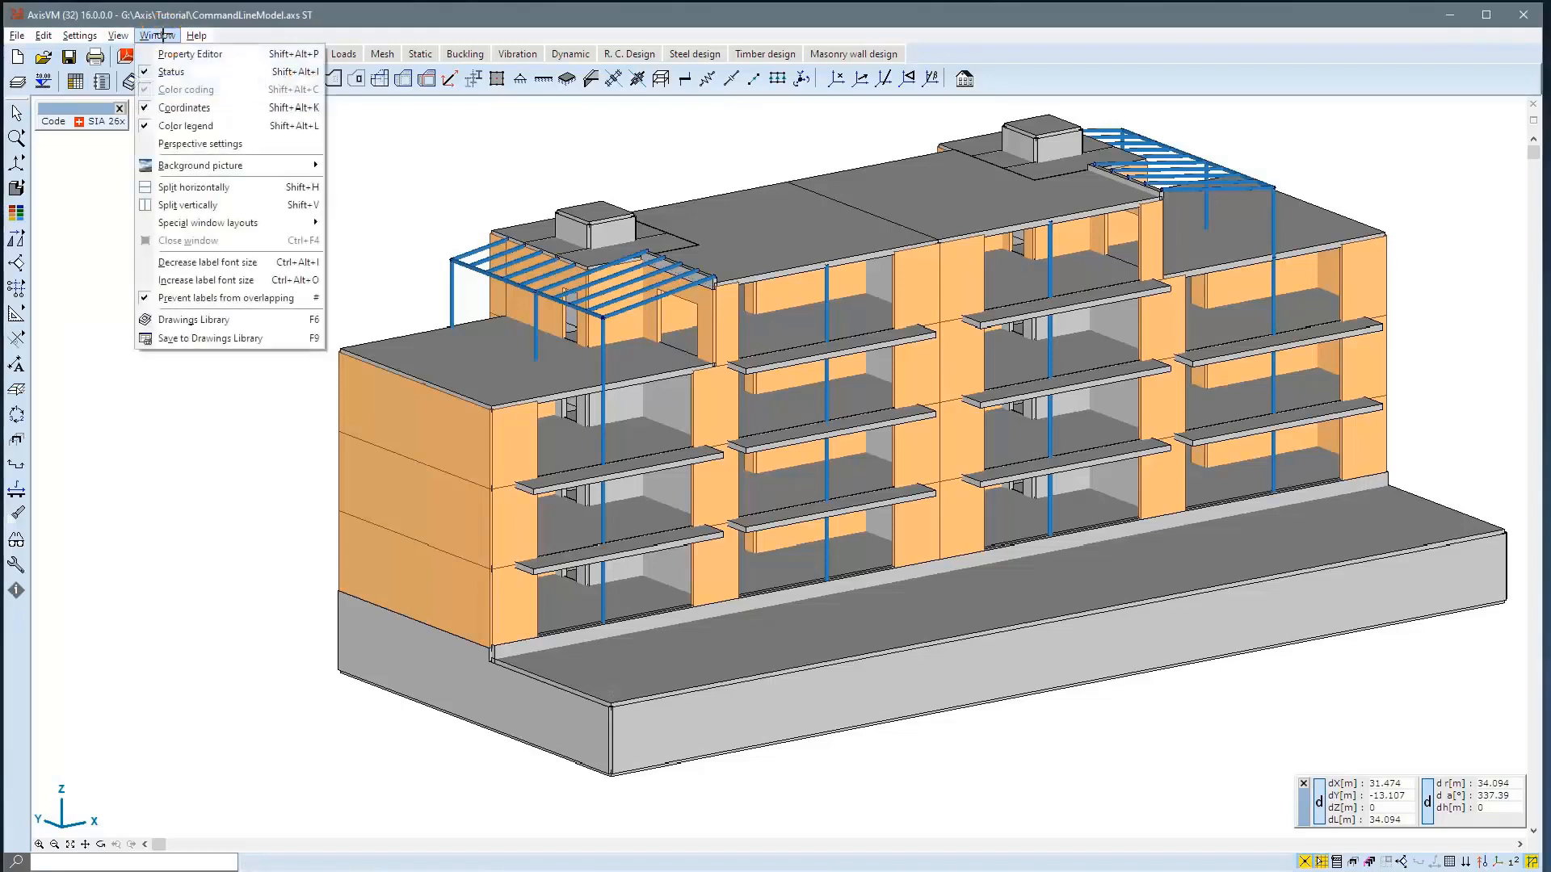
{"action": "mouse_move", "coordinate": [197, 221]}
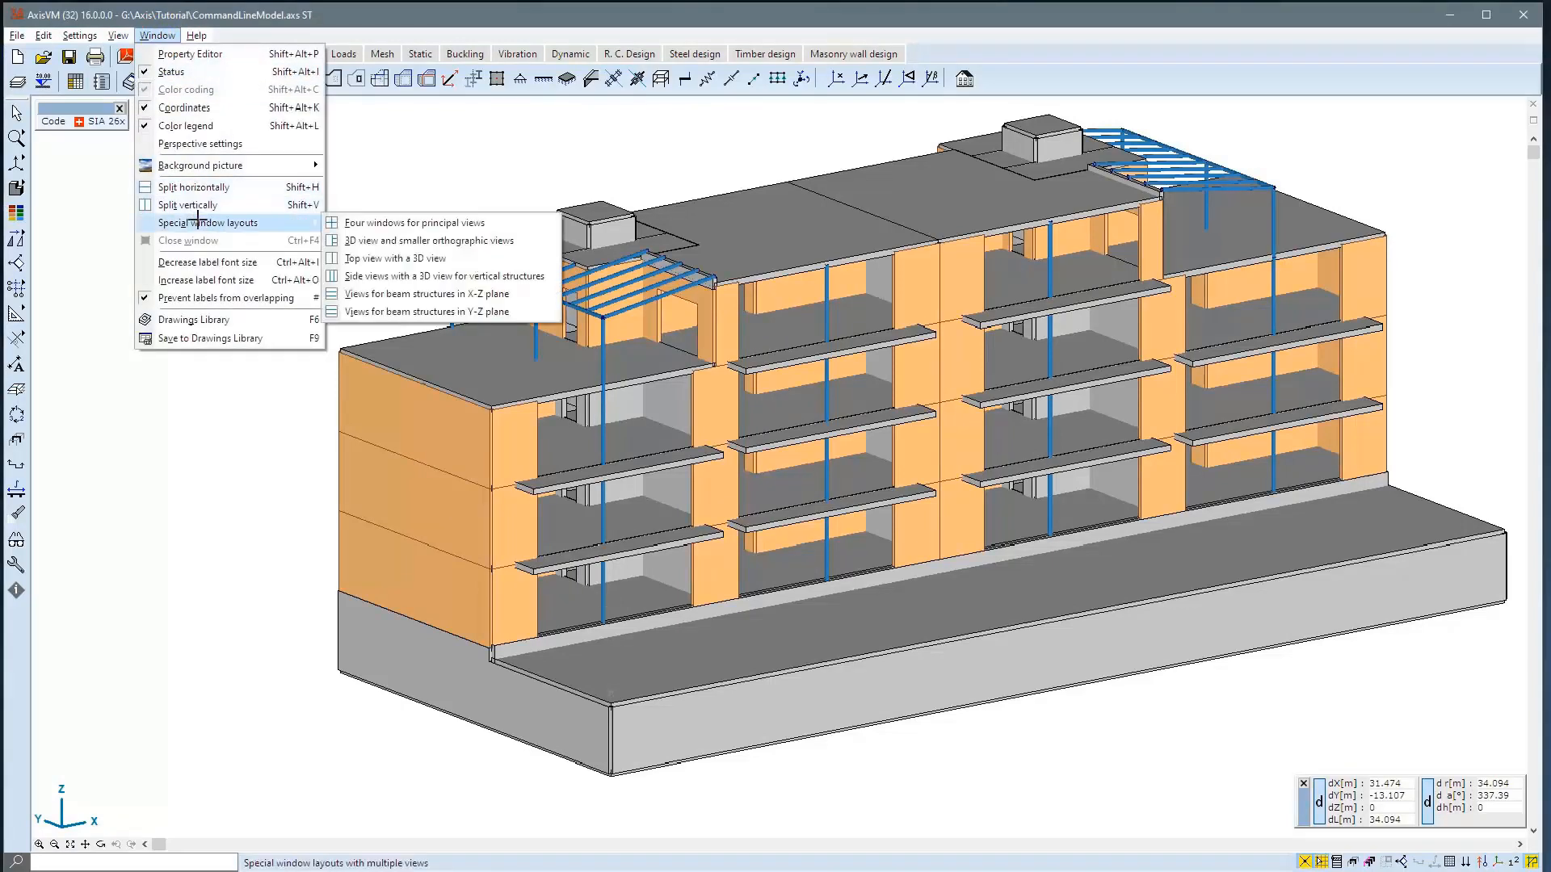
{"action": "left_click", "coordinate": [360, 225]}
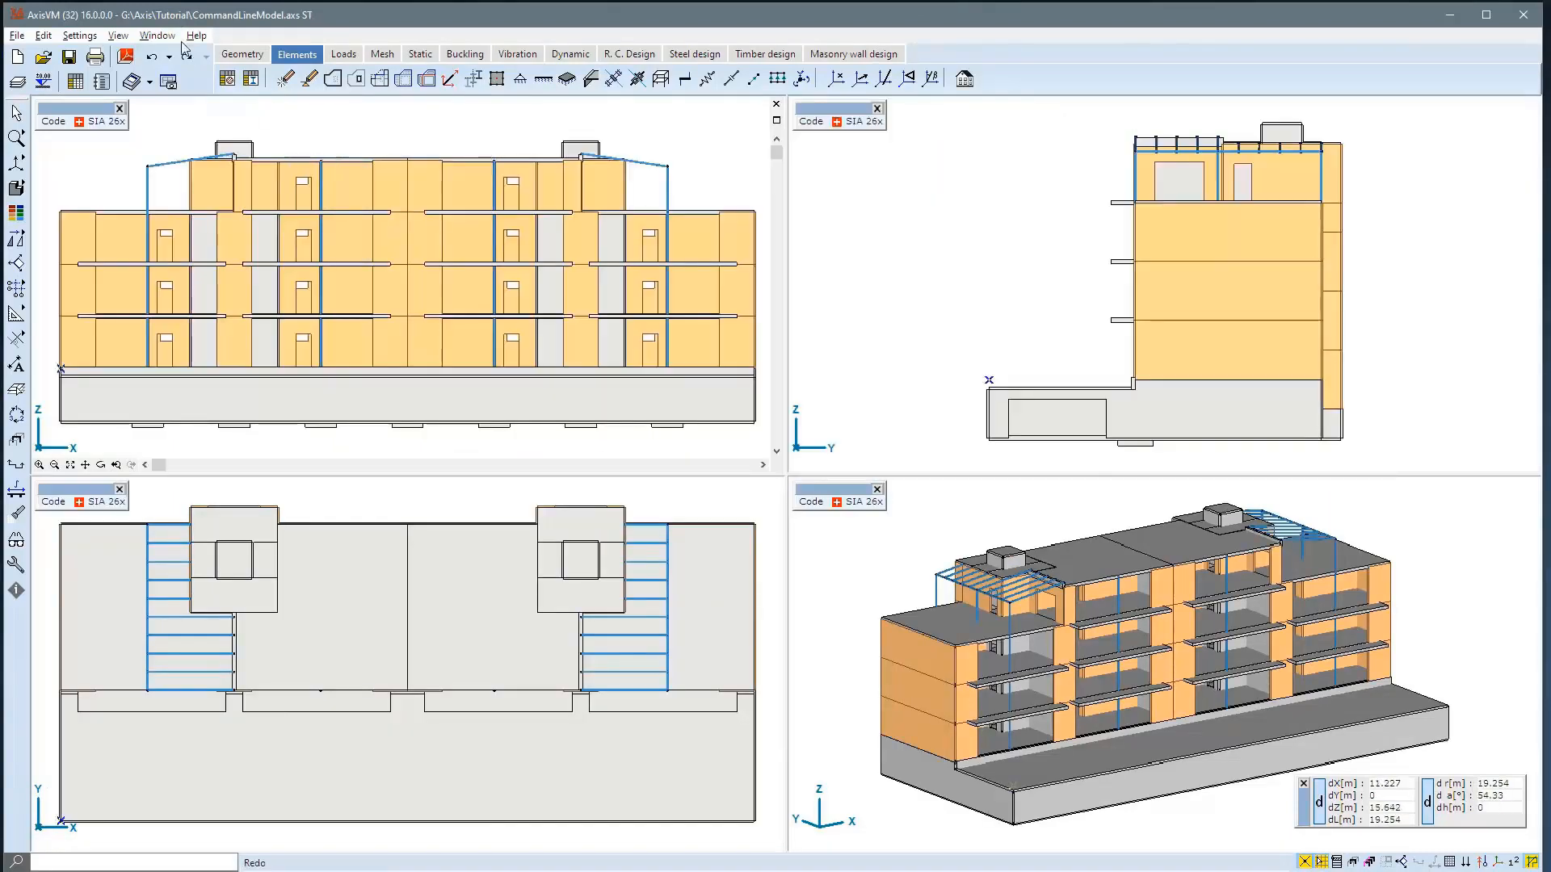
{"action": "left_click", "coordinate": [157, 36]}
{"action": "mouse_move", "coordinate": [282, 223]}
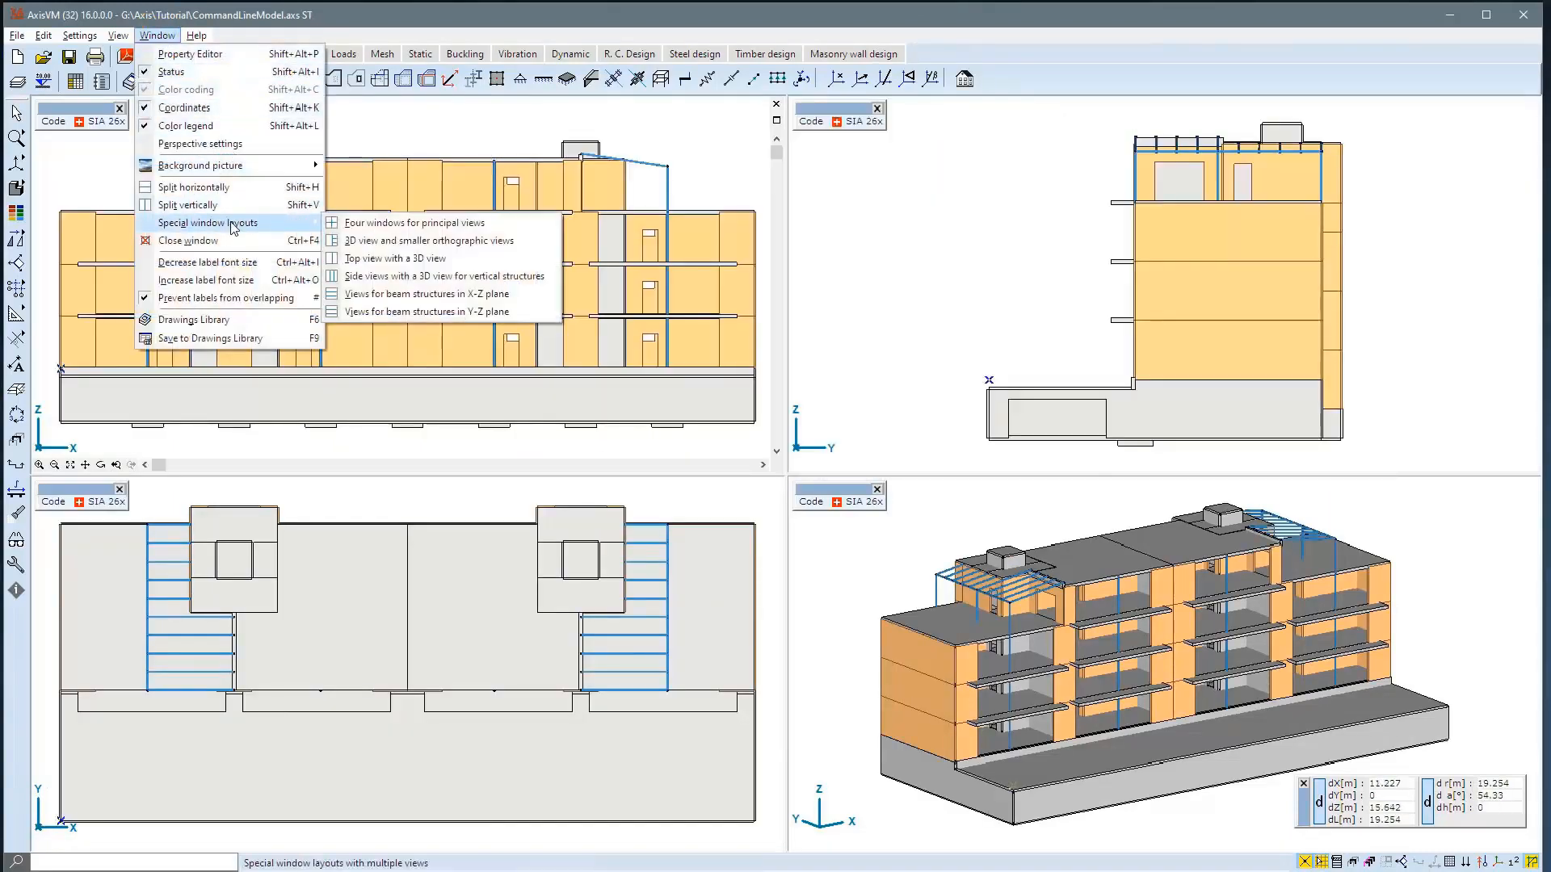
{"action": "left_click", "coordinate": [389, 242]}
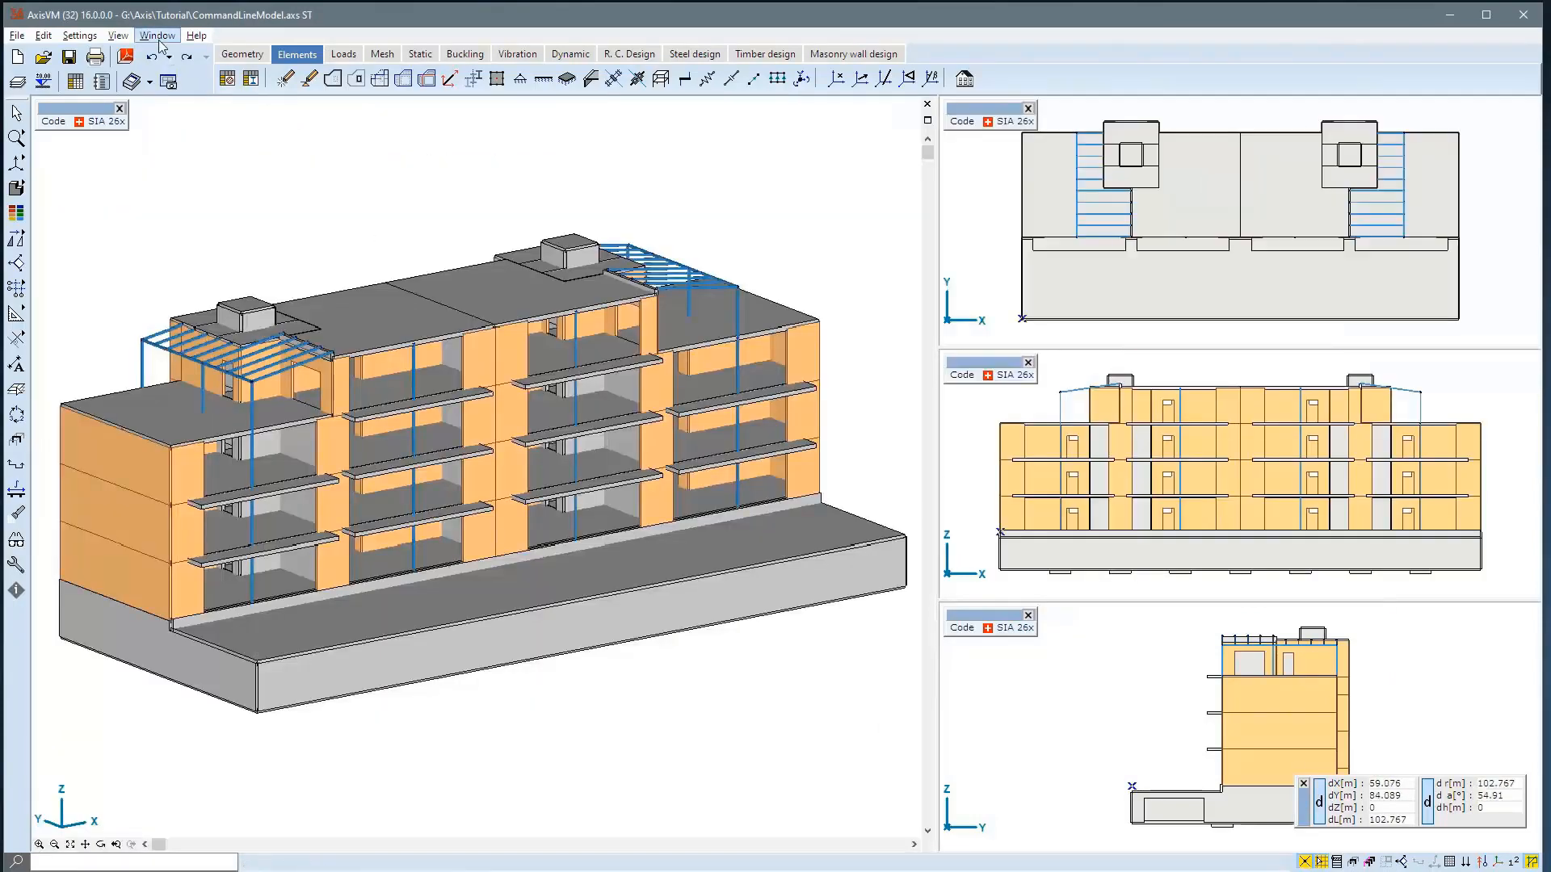
Step: Change the window layout to a top view with a 3D view, then to side views with a 3D view for vertical structures
{"action": "left_click", "coordinate": [159, 37]}
{"action": "mouse_move", "coordinate": [243, 223]}
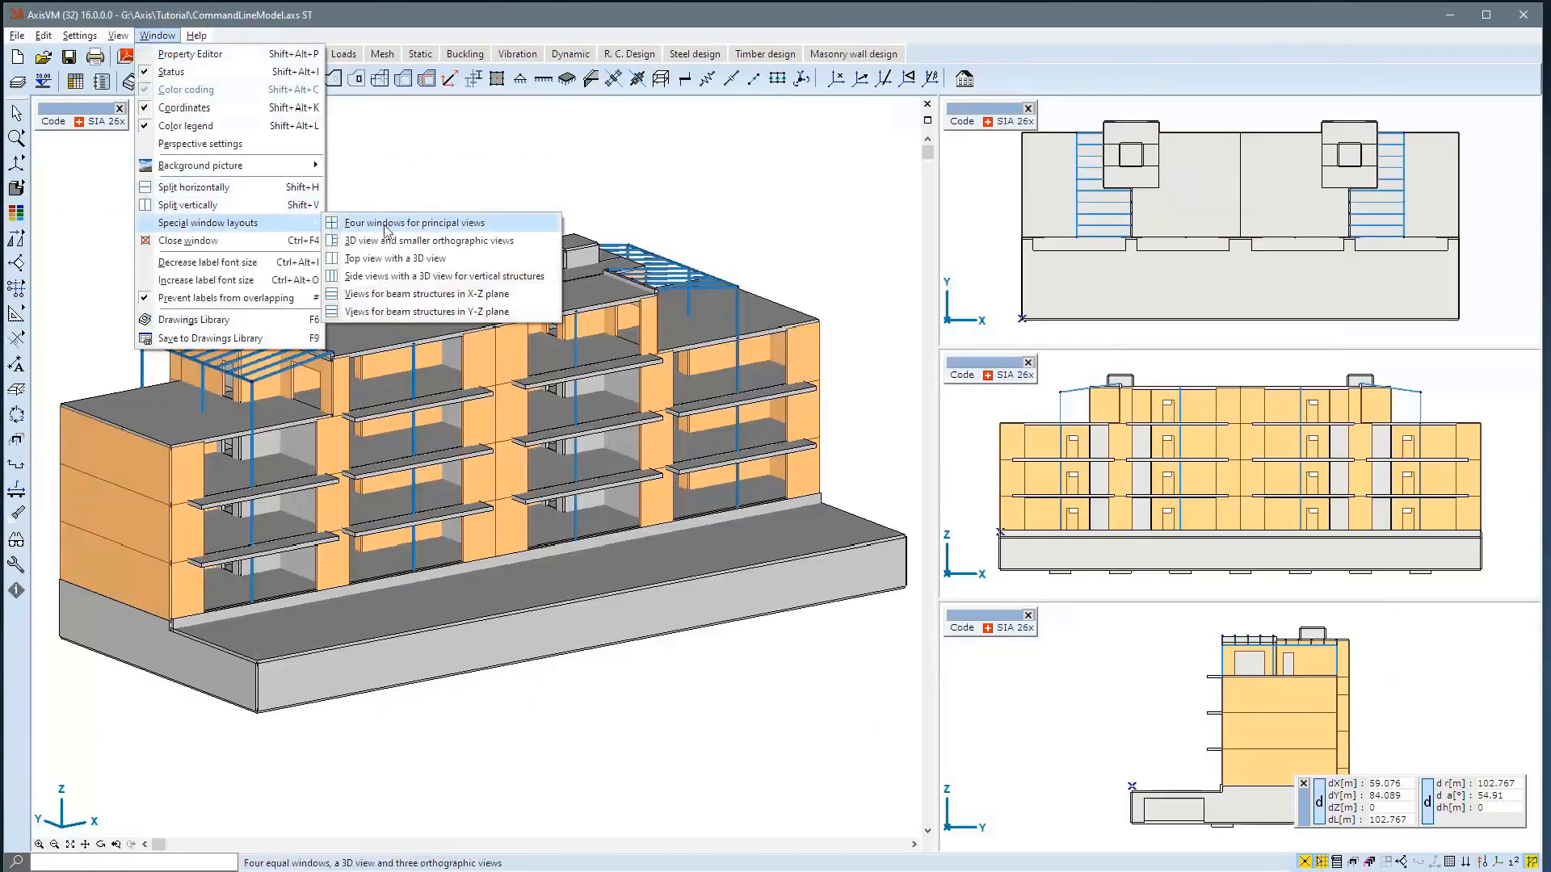
{"action": "left_click", "coordinate": [399, 259]}
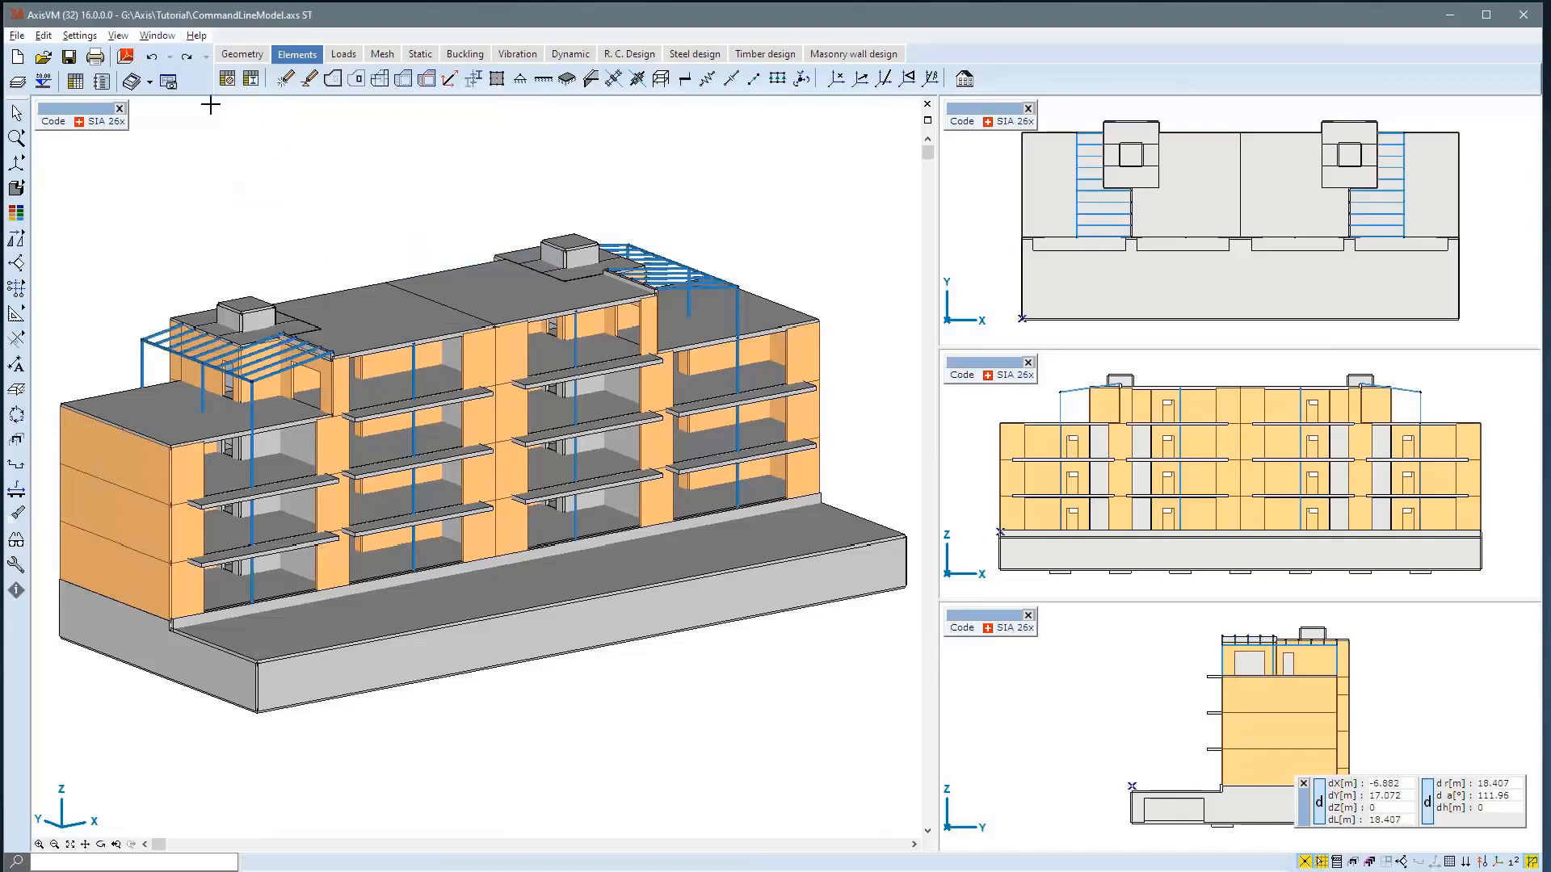
{"action": "left_click", "coordinate": [156, 36]}
{"action": "mouse_move", "coordinate": [242, 223]}
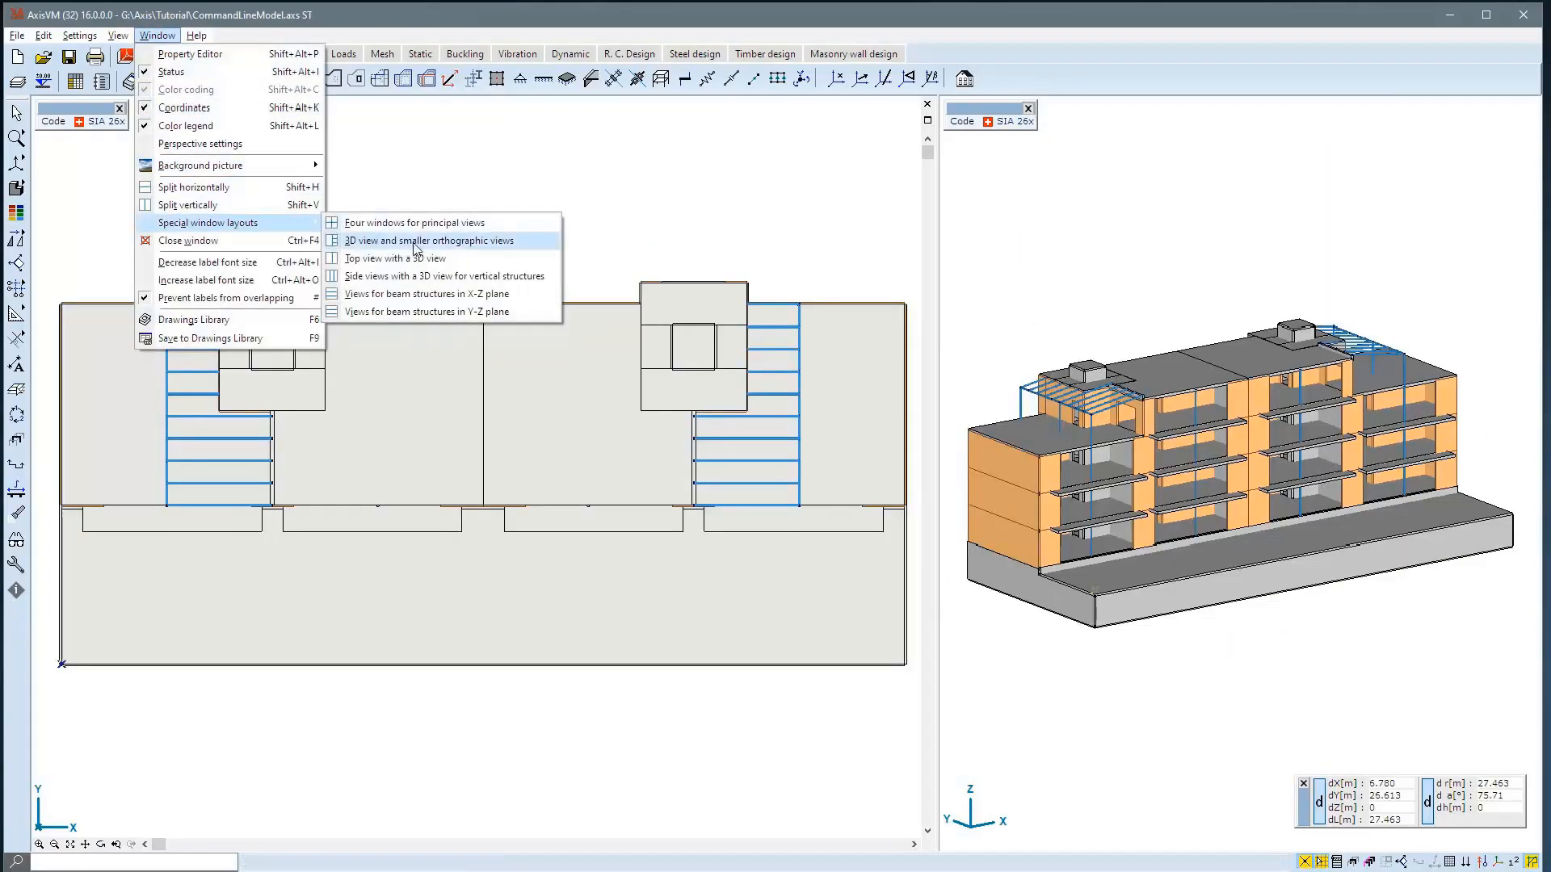
{"action": "left_click", "coordinate": [413, 276]}
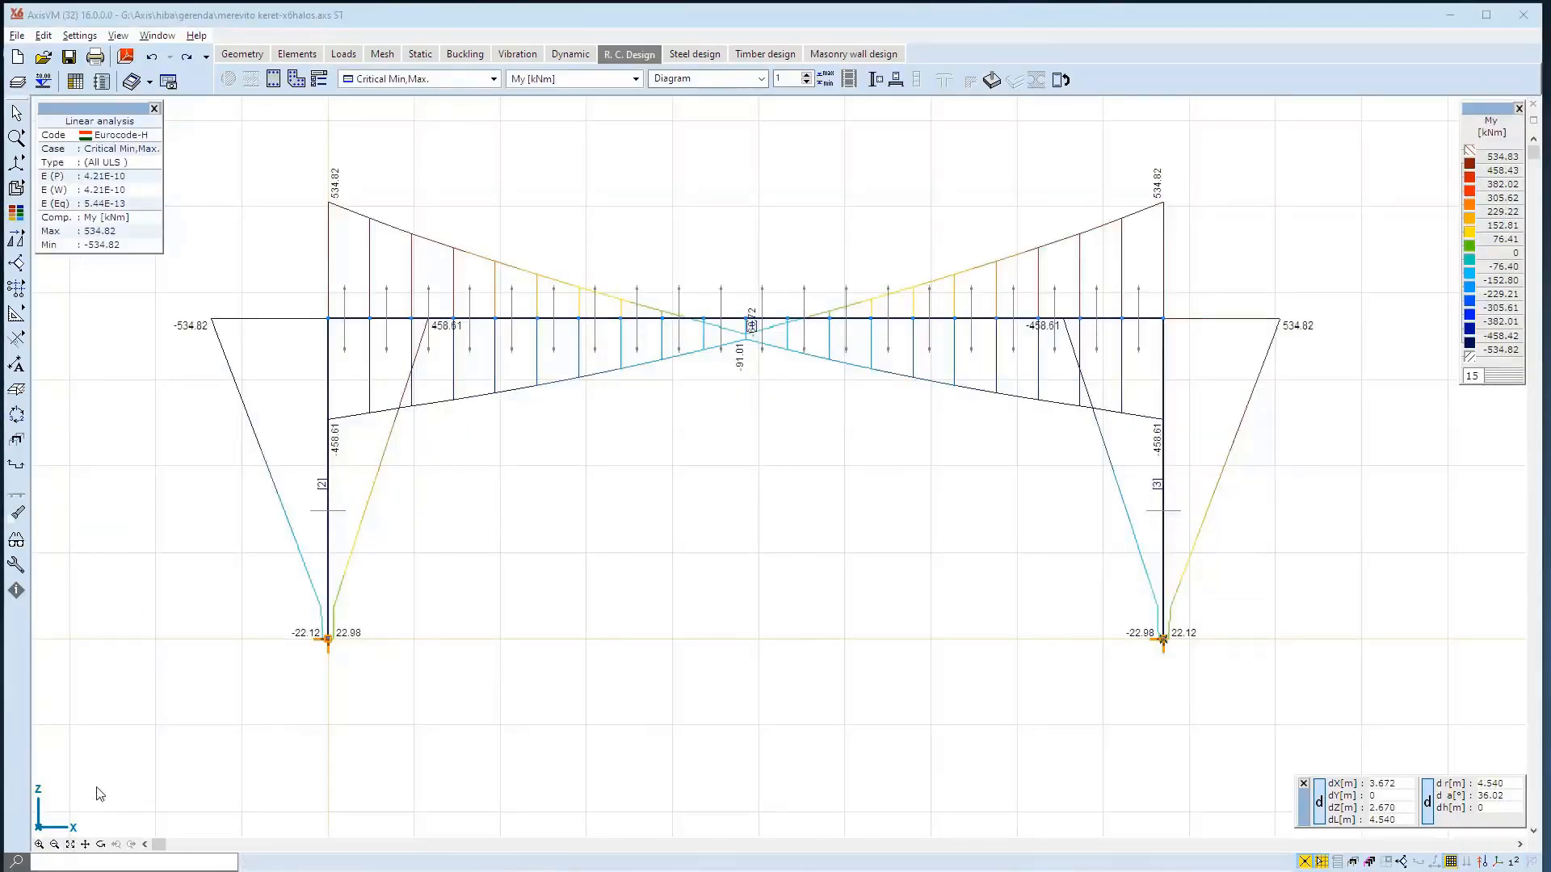
Step: Apply the special window layout with views for beam structures in the X-Z plane to the frame model
{"action": "left_click", "coordinate": [157, 36]}
{"action": "mouse_move", "coordinate": [252, 226]}
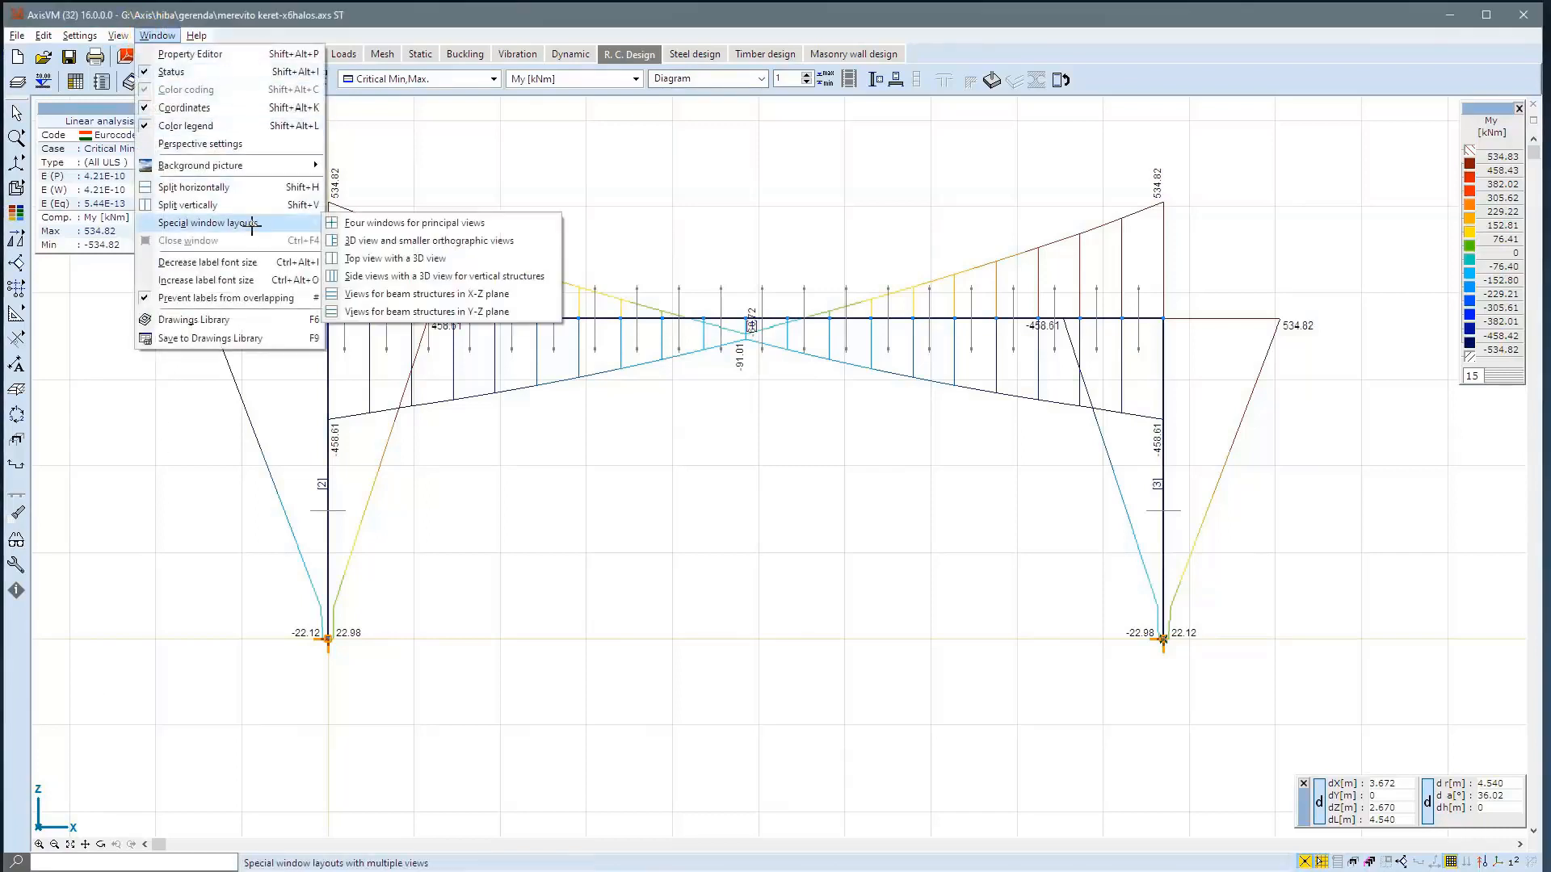
{"action": "left_click", "coordinate": [502, 294]}
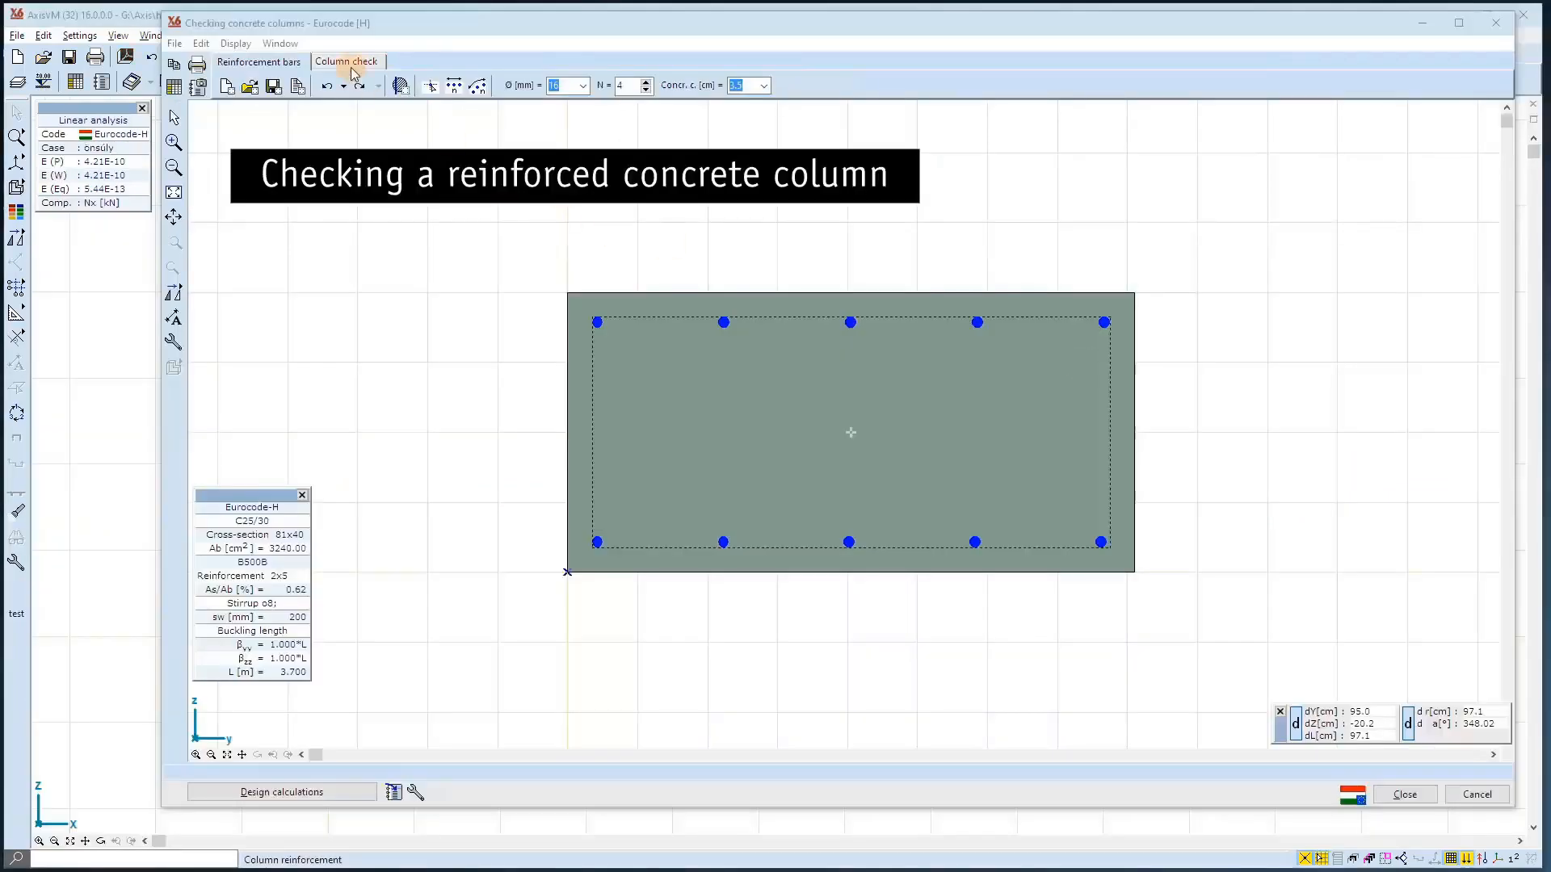
Step: Show the column check of the reinforced concrete column and arrange its diagrams in Layout 1
{"action": "left_click", "coordinate": [349, 63]}
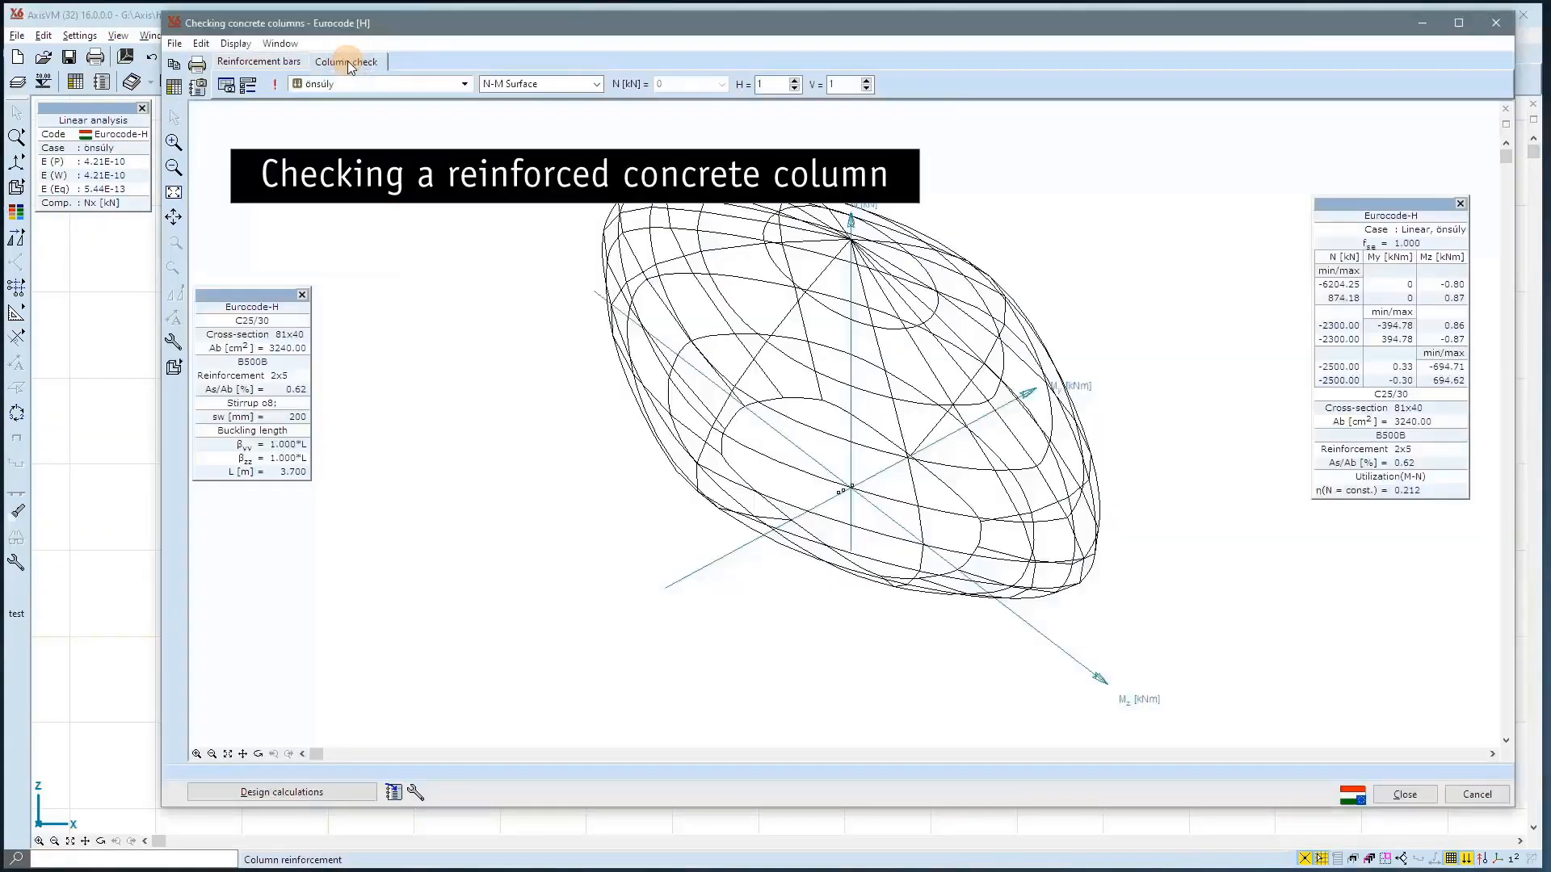
{"action": "left_click", "coordinate": [283, 44]}
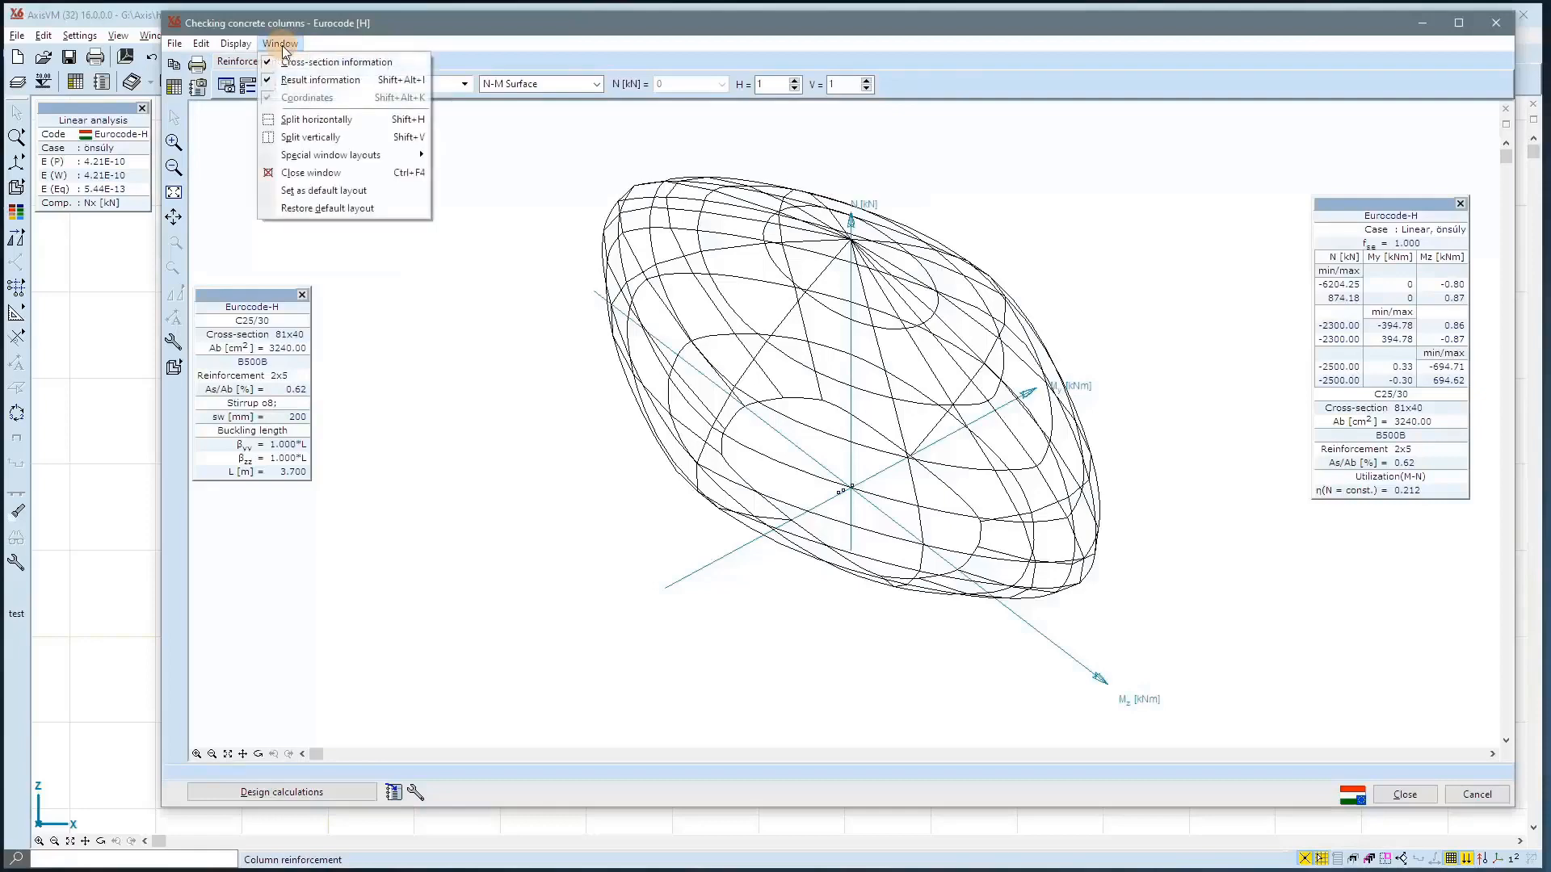
{"action": "mouse_move", "coordinate": [351, 161]}
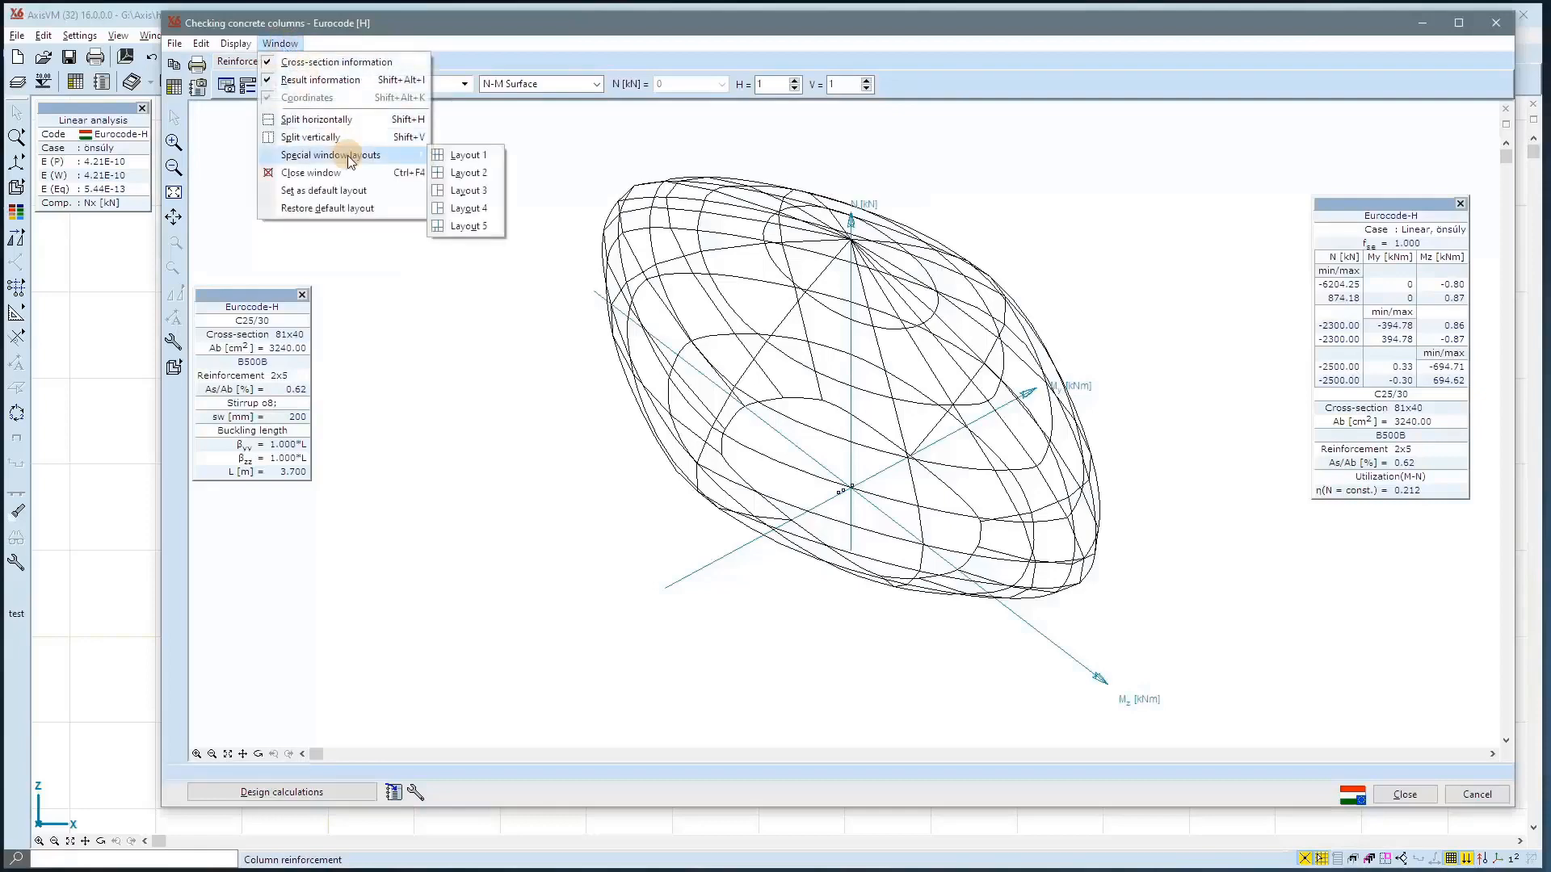
{"action": "left_click", "coordinate": [484, 154]}
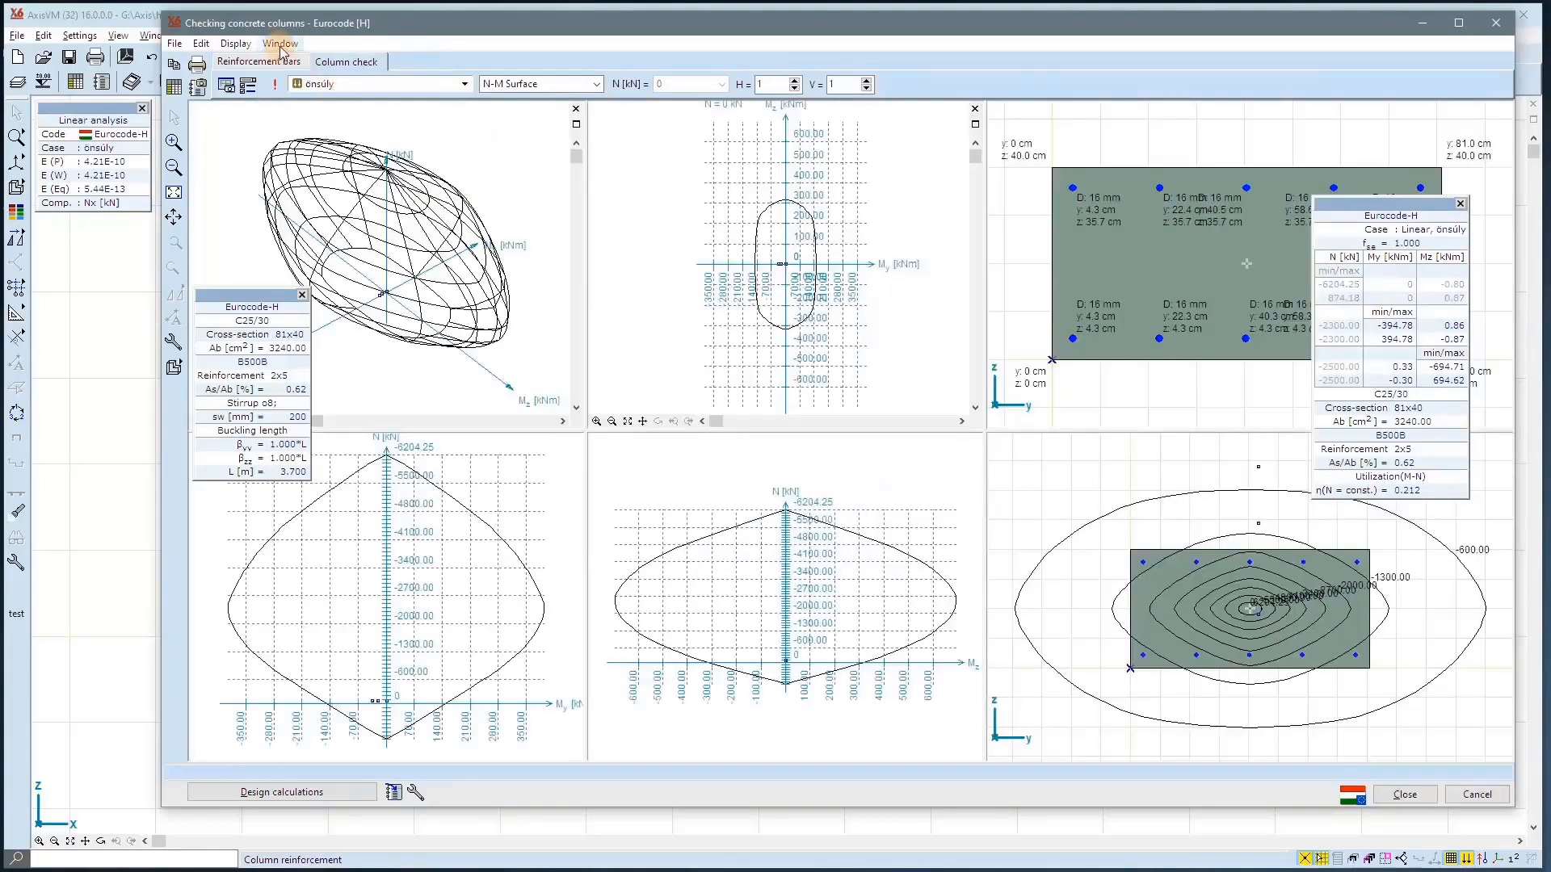
Step: Switch the column check windows to Layout 2, then to Layout 3
{"action": "left_click", "coordinate": [280, 42]}
{"action": "mouse_move", "coordinate": [363, 156]}
{"action": "left_click", "coordinate": [496, 176]}
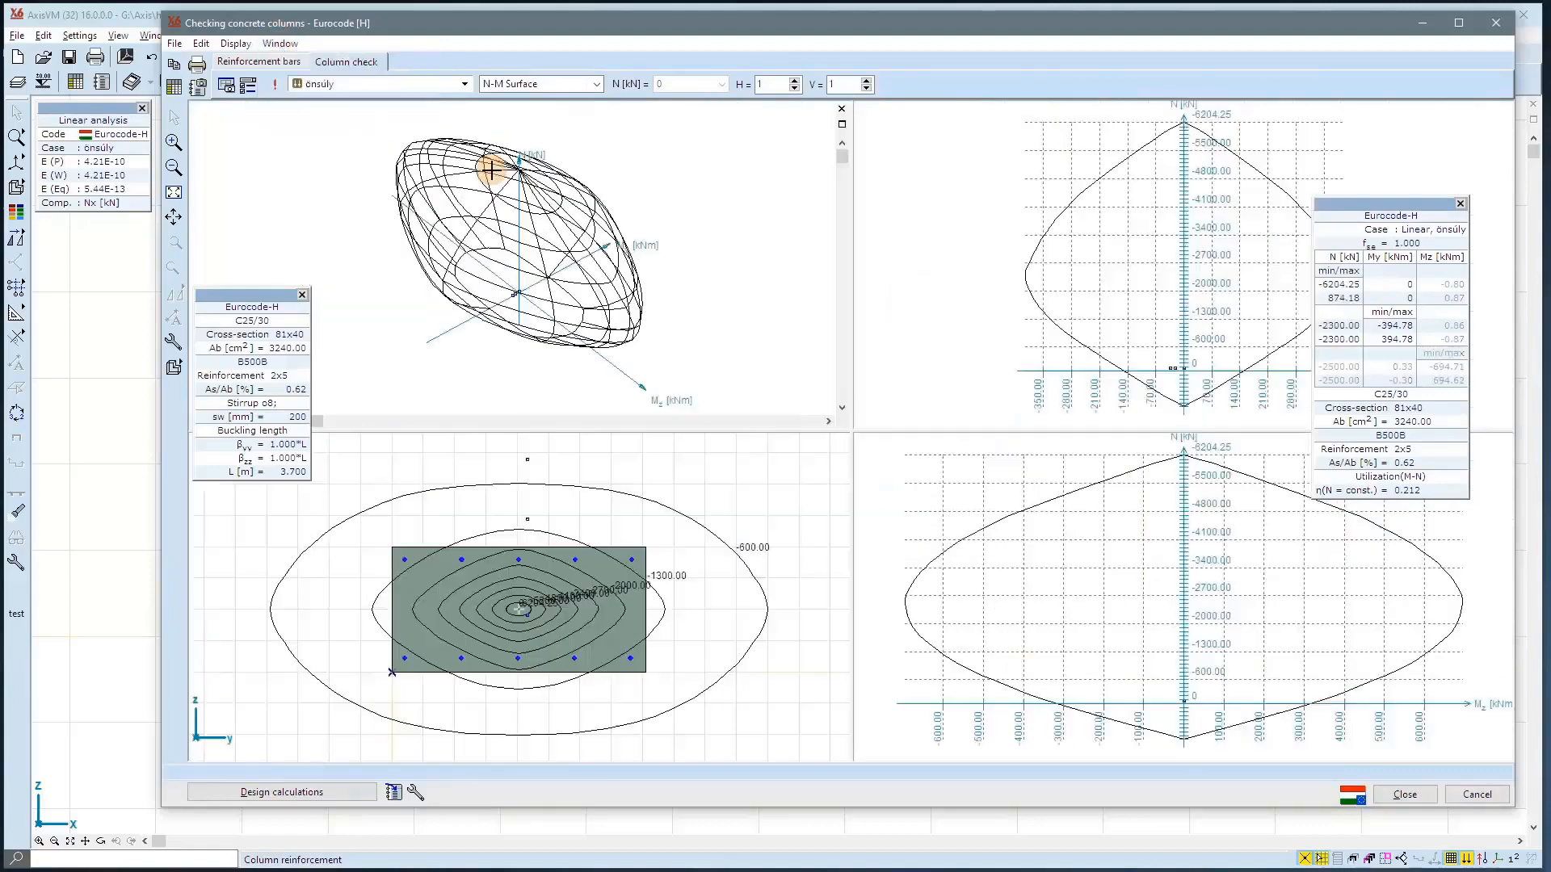
{"action": "left_click", "coordinate": [285, 44]}
{"action": "mouse_move", "coordinate": [363, 155]}
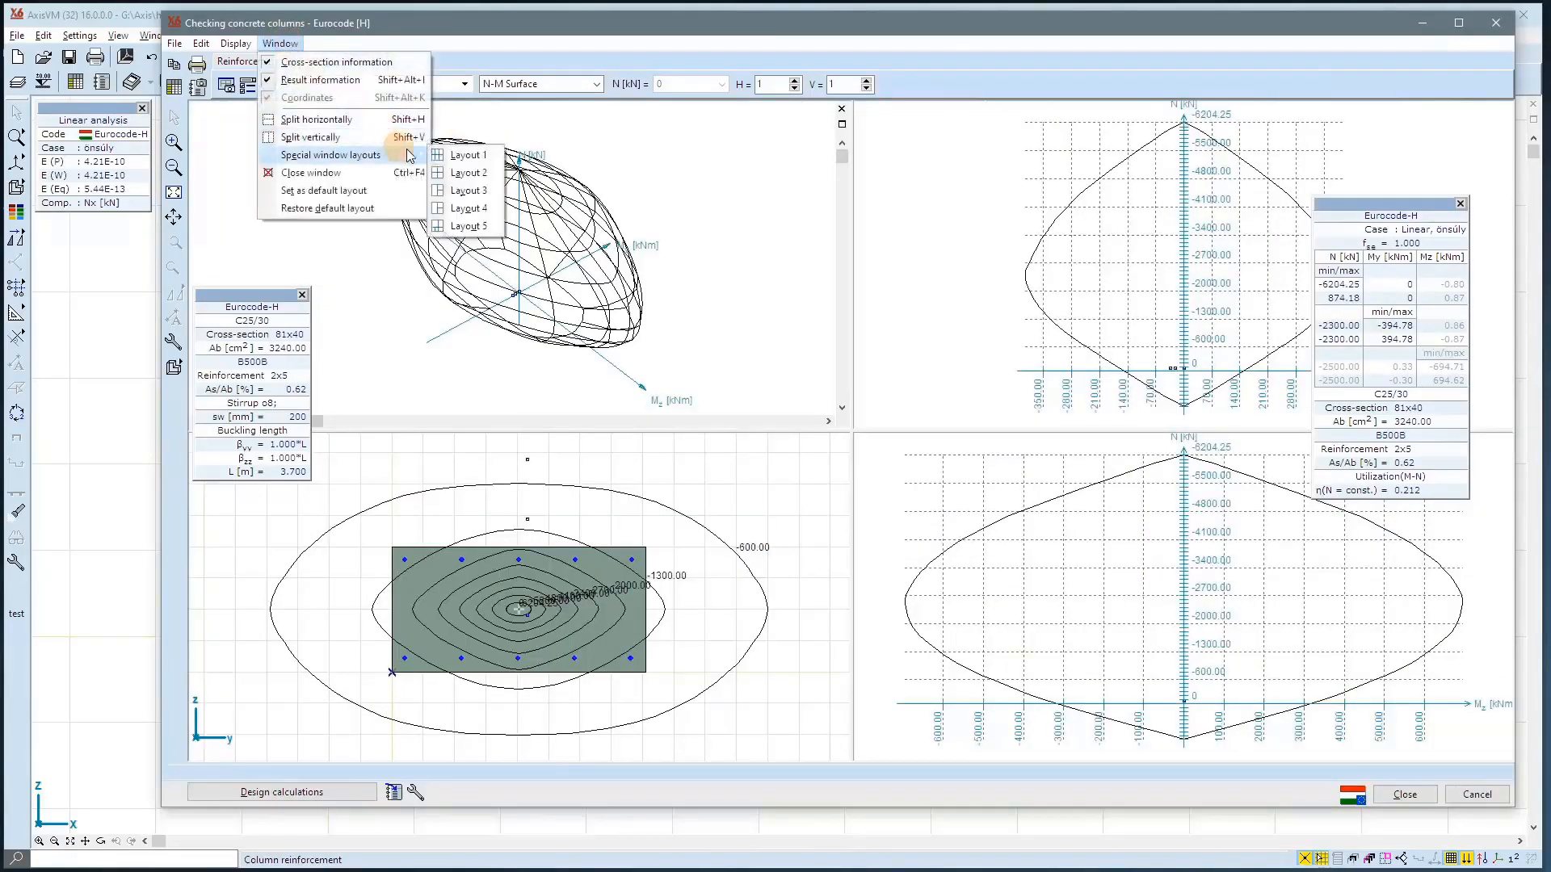
{"action": "left_click", "coordinate": [482, 191]}
Step: Switch the column check windows to Layout 4, then to Layout 5
{"action": "left_click", "coordinate": [280, 43]}
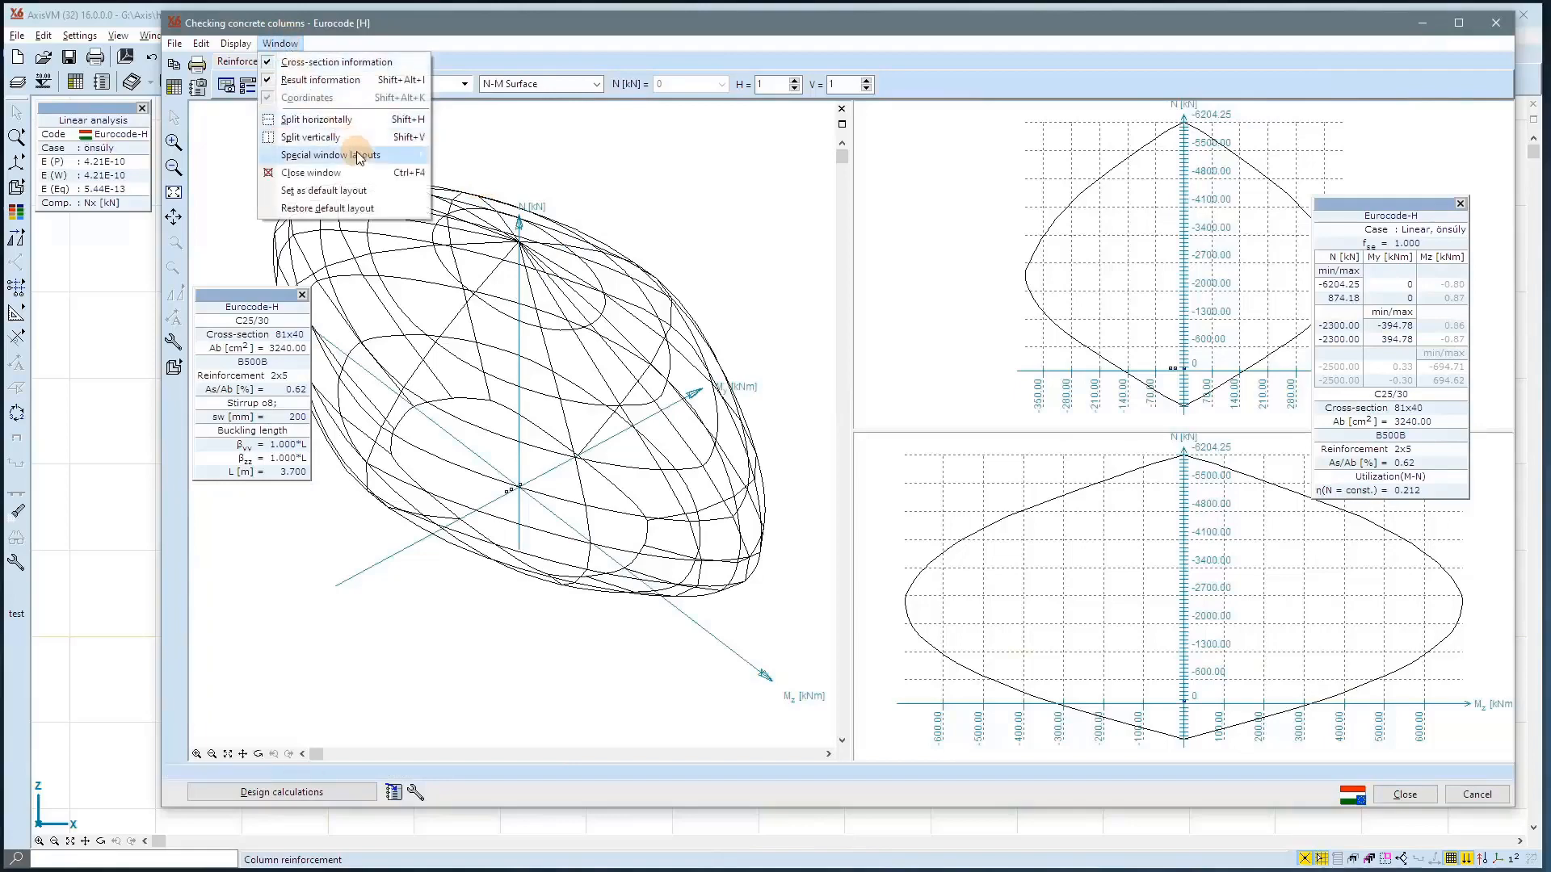
{"action": "left_click", "coordinate": [468, 208]}
{"action": "left_click", "coordinate": [280, 43]}
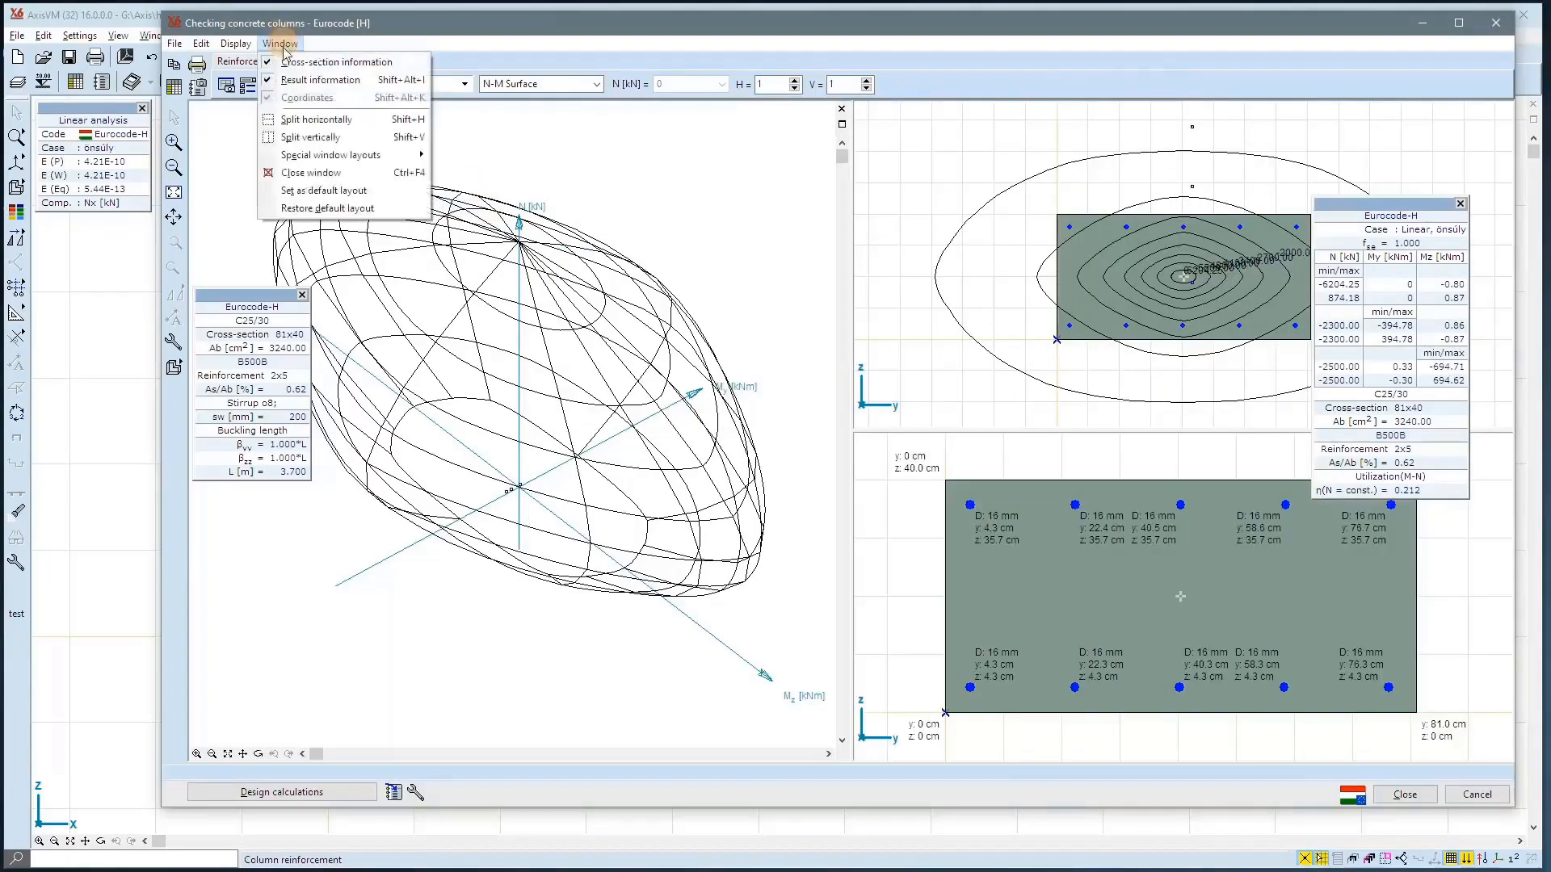
{"action": "left_click", "coordinate": [494, 217]}
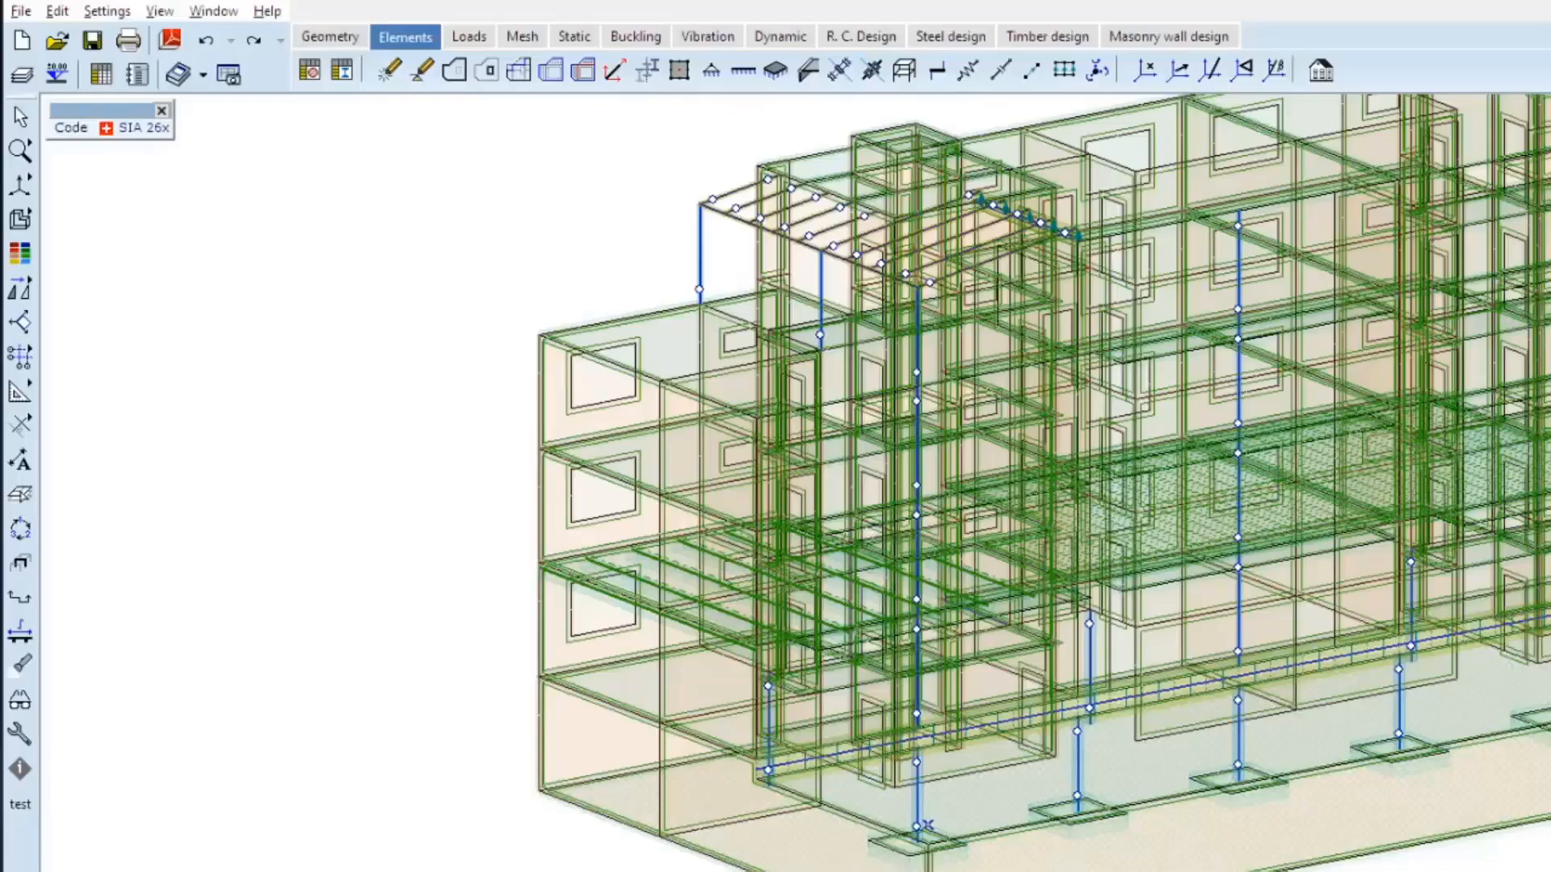
Step: Open the model's parts and display the Ribbed and Hollow core logical parts under Domains by type
{"action": "left_click", "coordinate": [18, 566]}
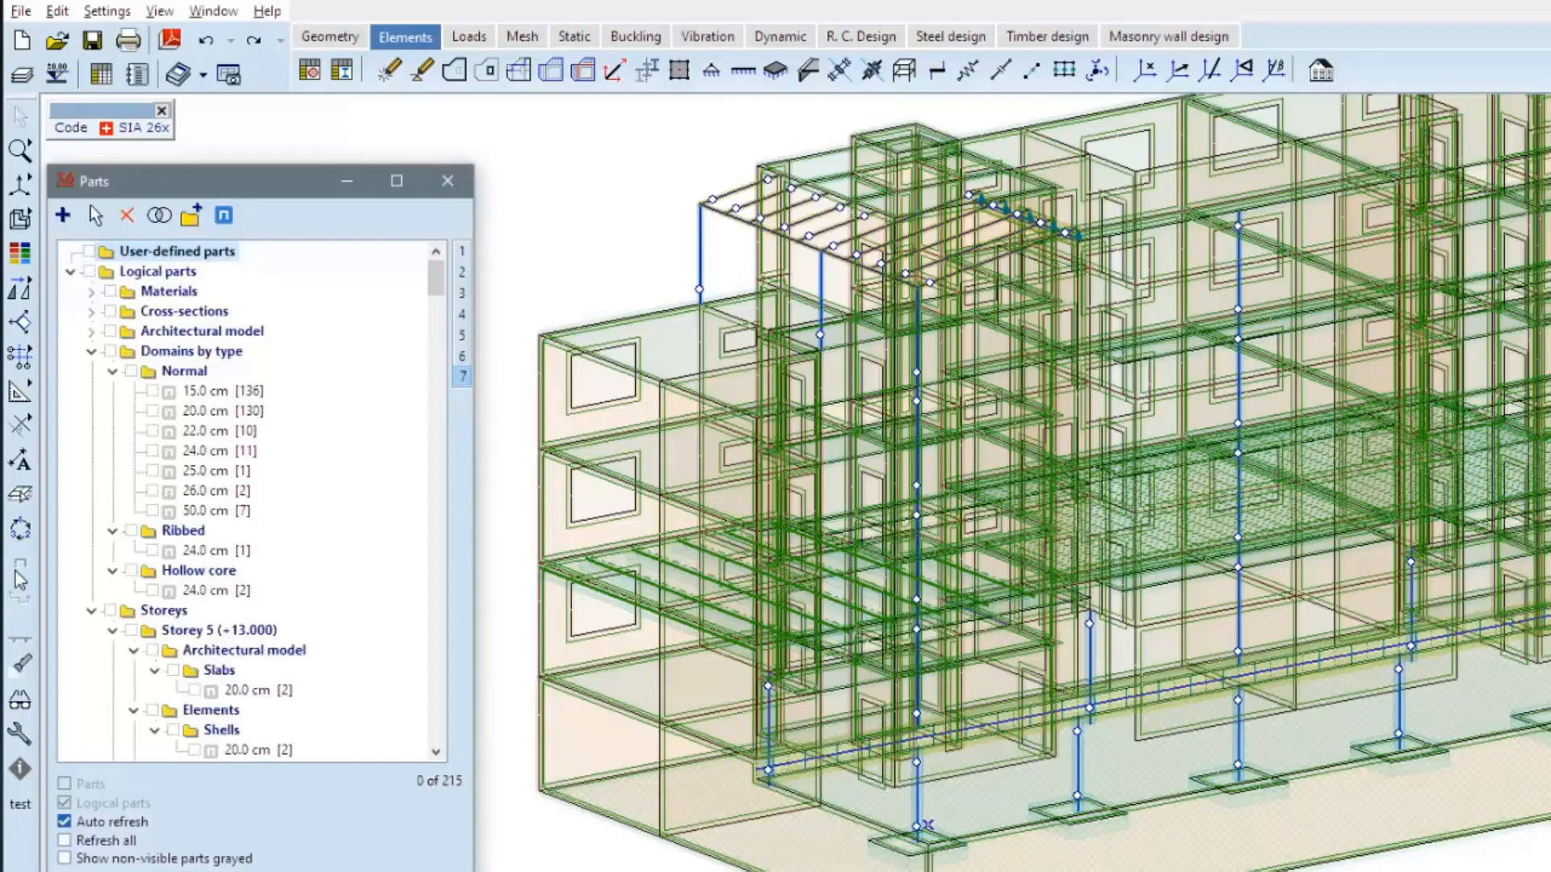
{"action": "left_click", "coordinate": [131, 531]}
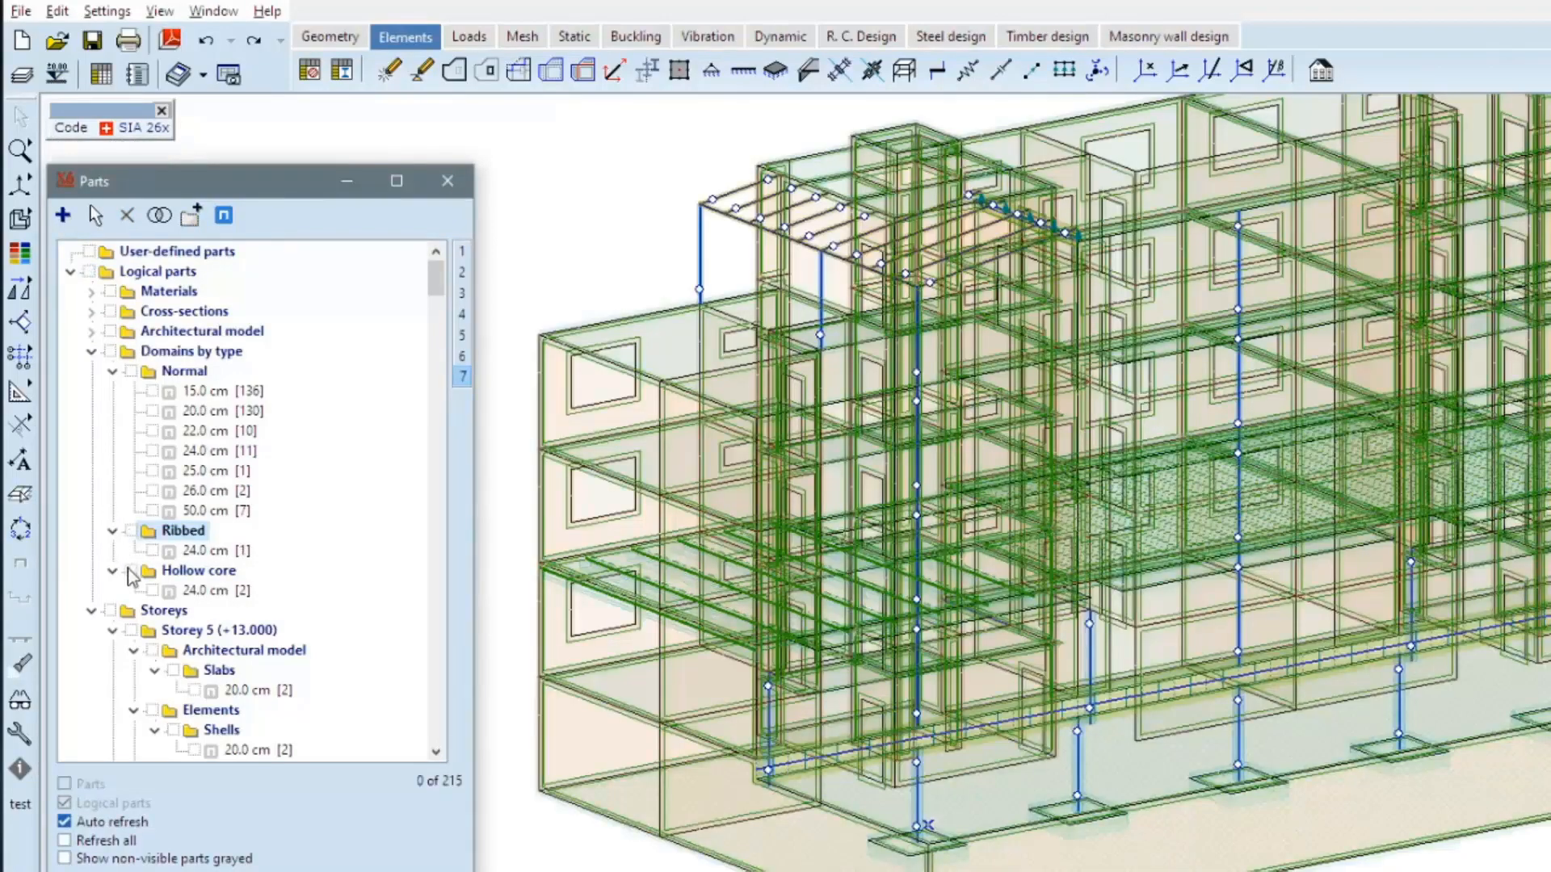
{"action": "left_click", "coordinate": [132, 572]}
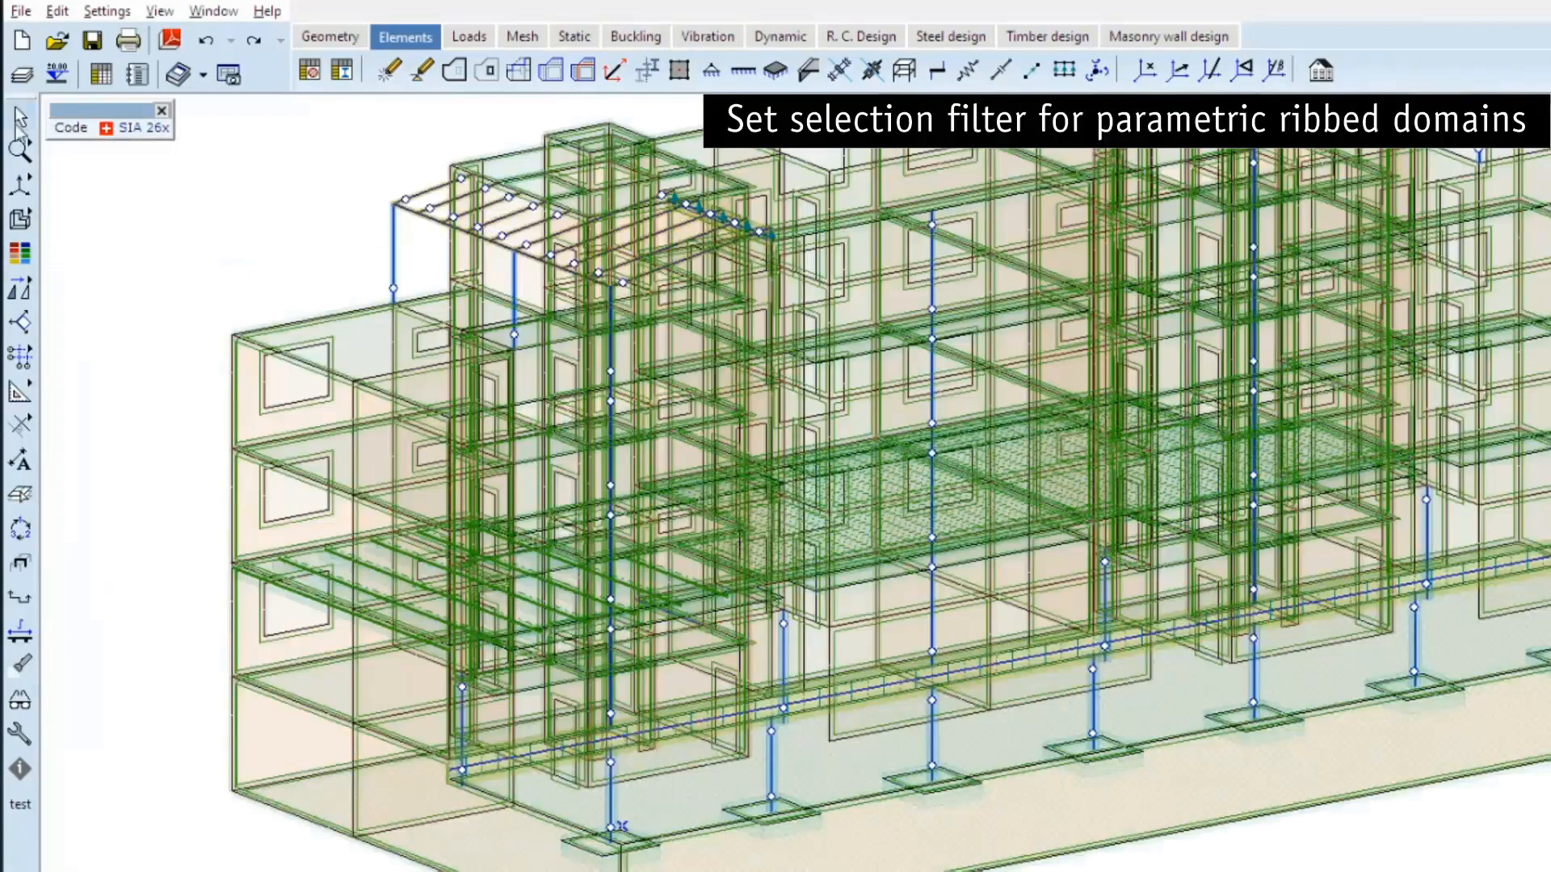
Step: Restrict the selection filter to Ribbed domains and select them with a selection rectangle over the building
{"action": "left_click", "coordinate": [21, 120]}
{"action": "left_click", "coordinate": [433, 119]}
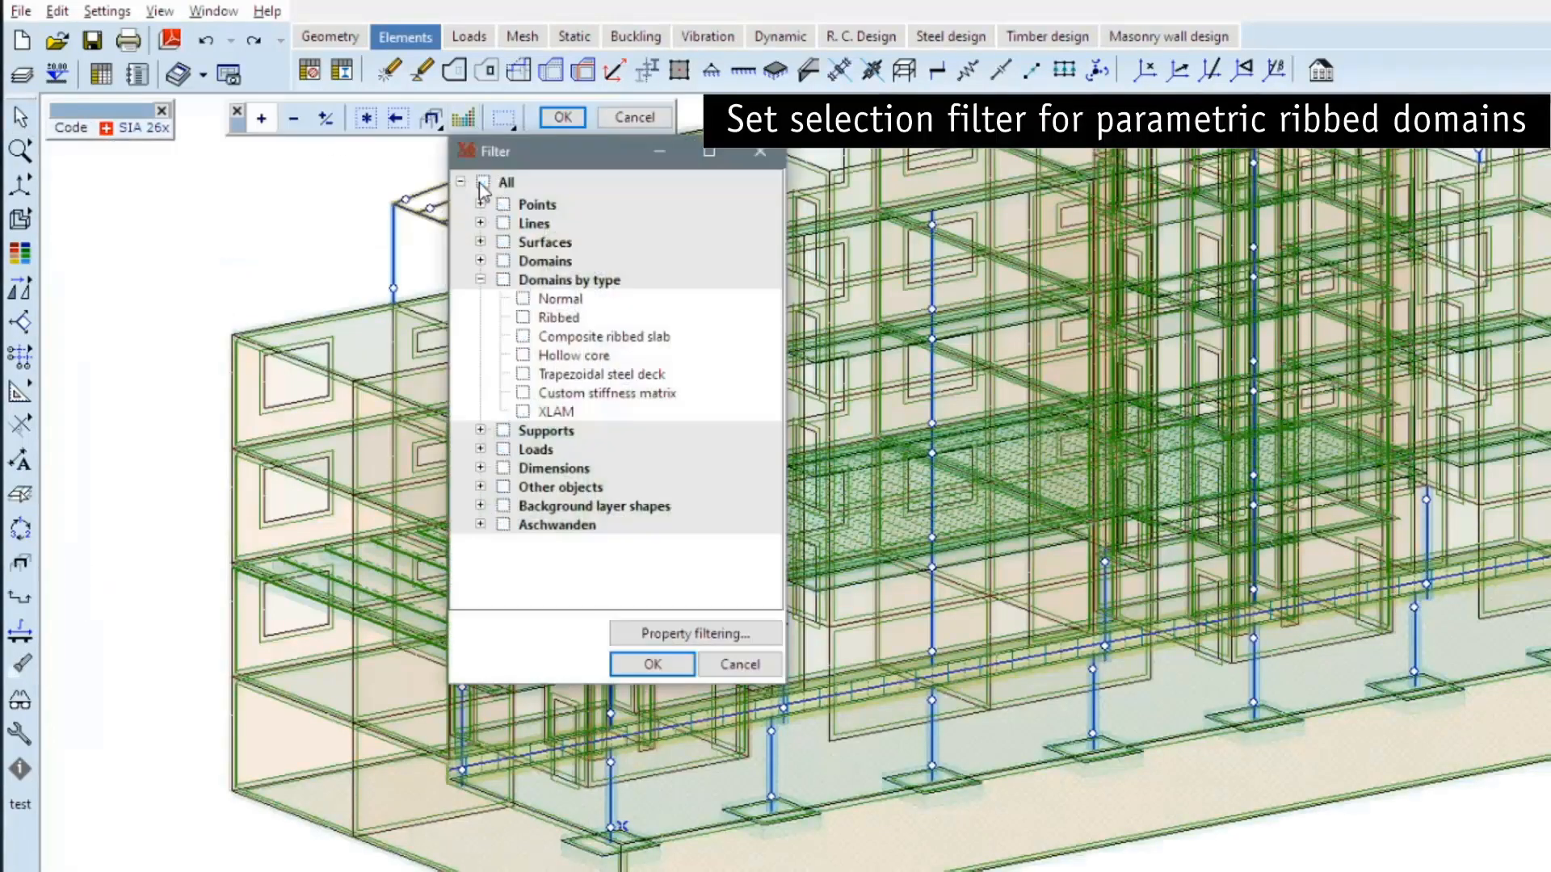
{"action": "left_click", "coordinate": [522, 318]}
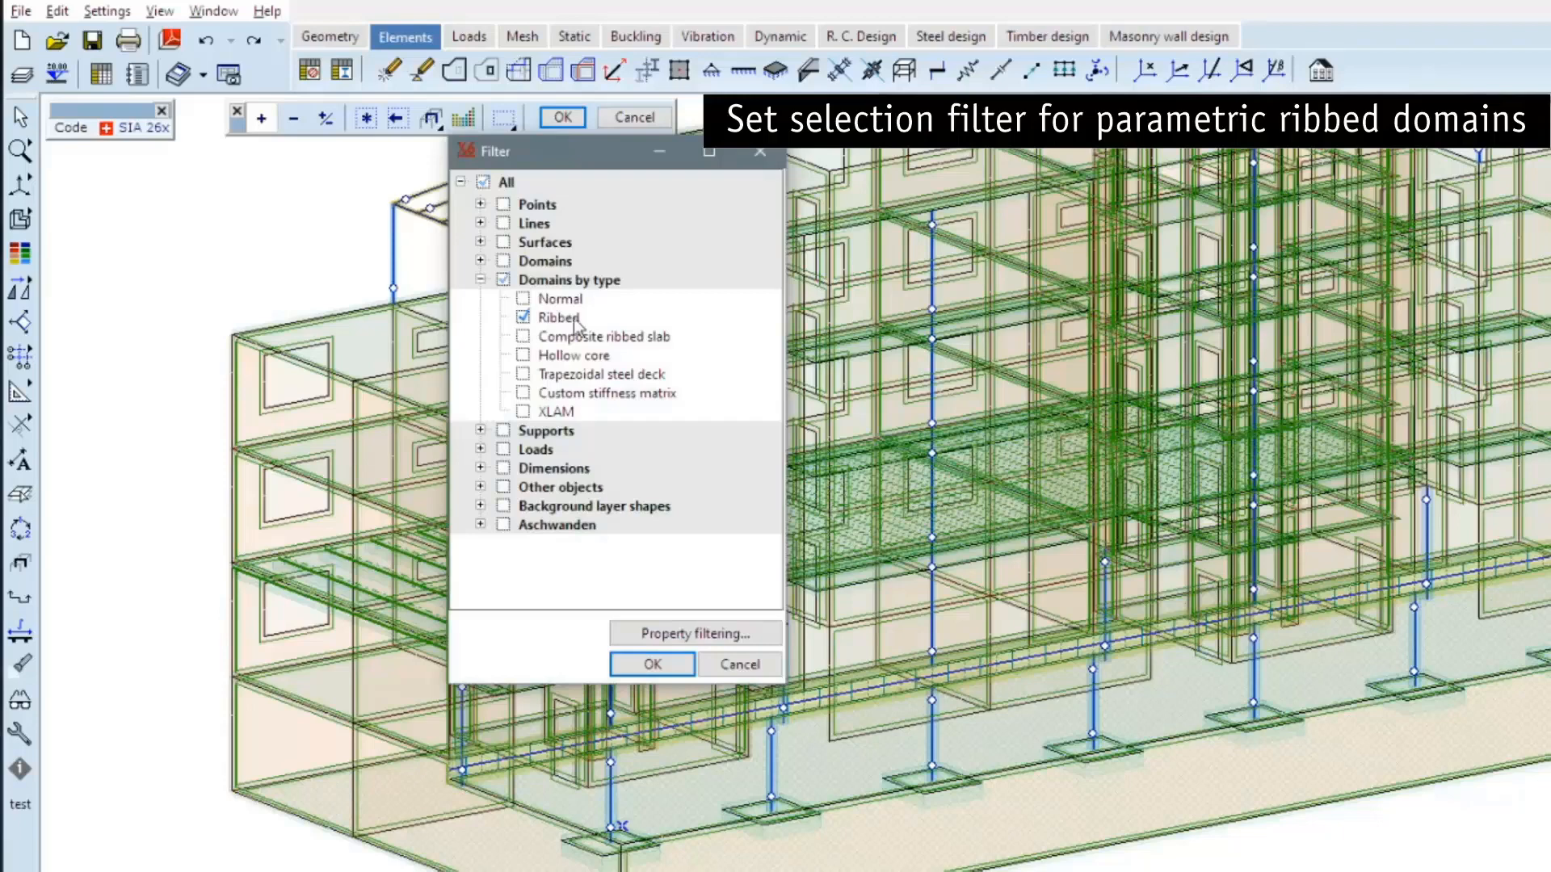
{"action": "left_click", "coordinate": [639, 662]}
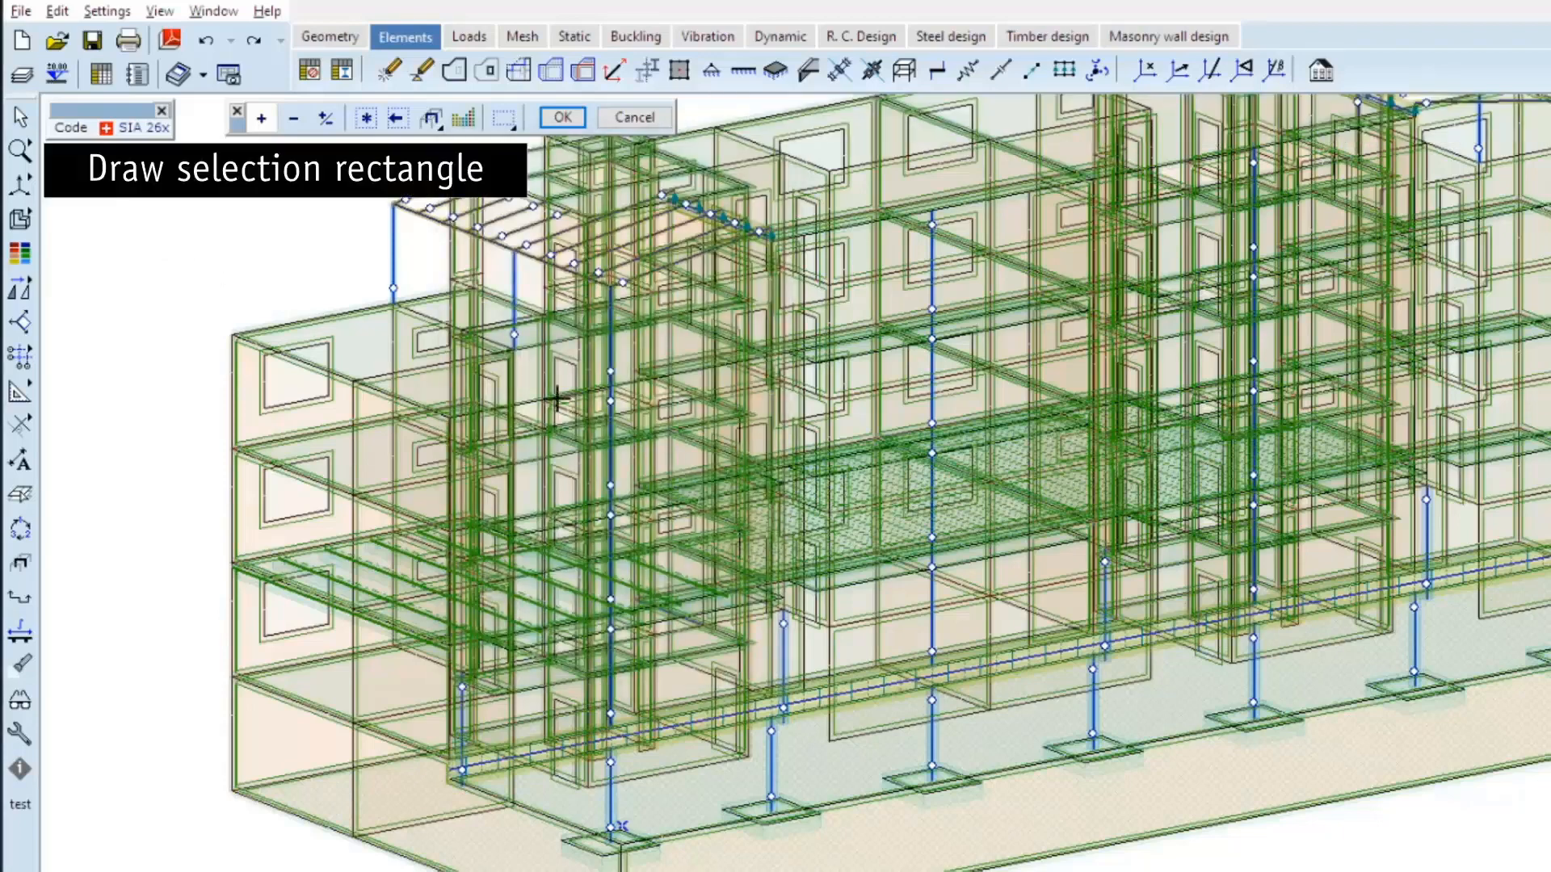
{"action": "left_click_drag", "start_coordinate": [557, 398], "coordinate": [1515, 834]}
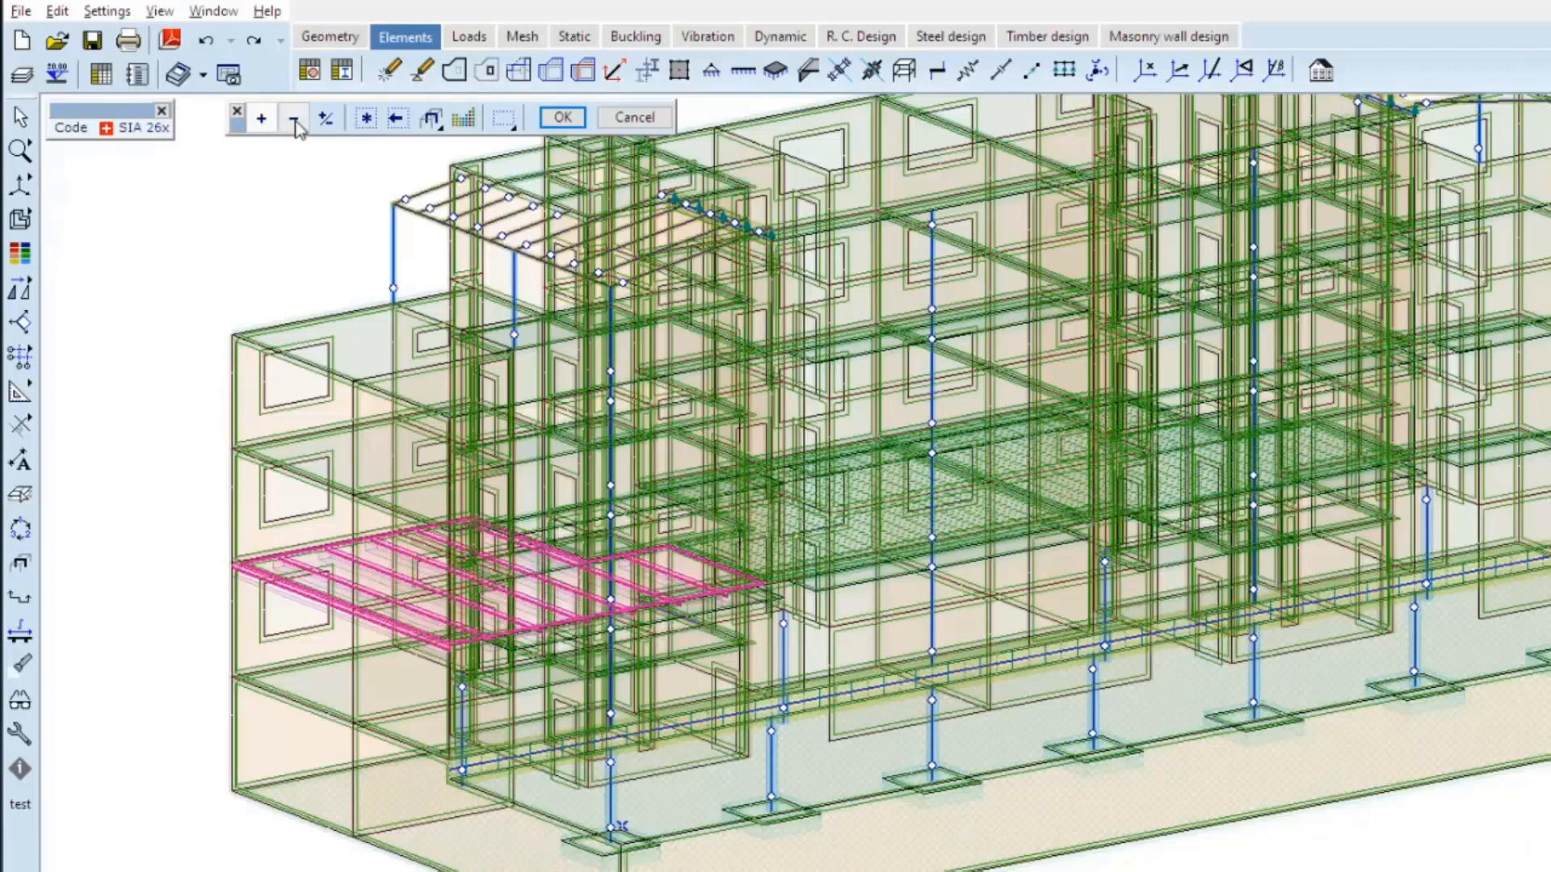
Step: Deselect the ribbed domains, set the selection filter to Hollow core, and select those domains with a rectangle around the building
{"action": "left_click", "coordinate": [367, 119]}
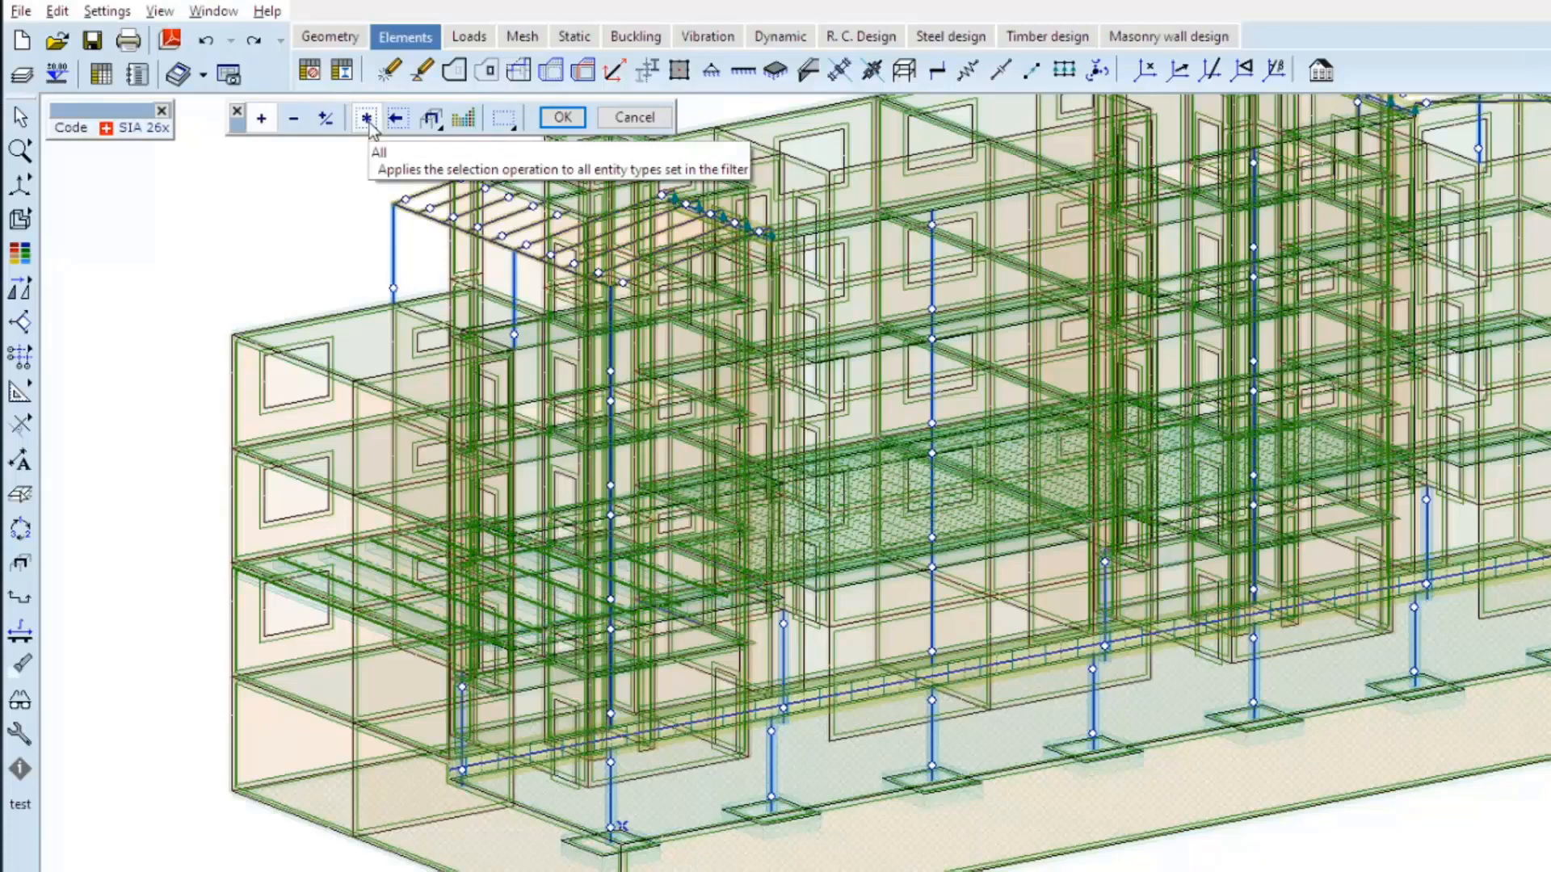
{"action": "left_click", "coordinate": [462, 119]}
{"action": "left_click", "coordinate": [524, 317]}
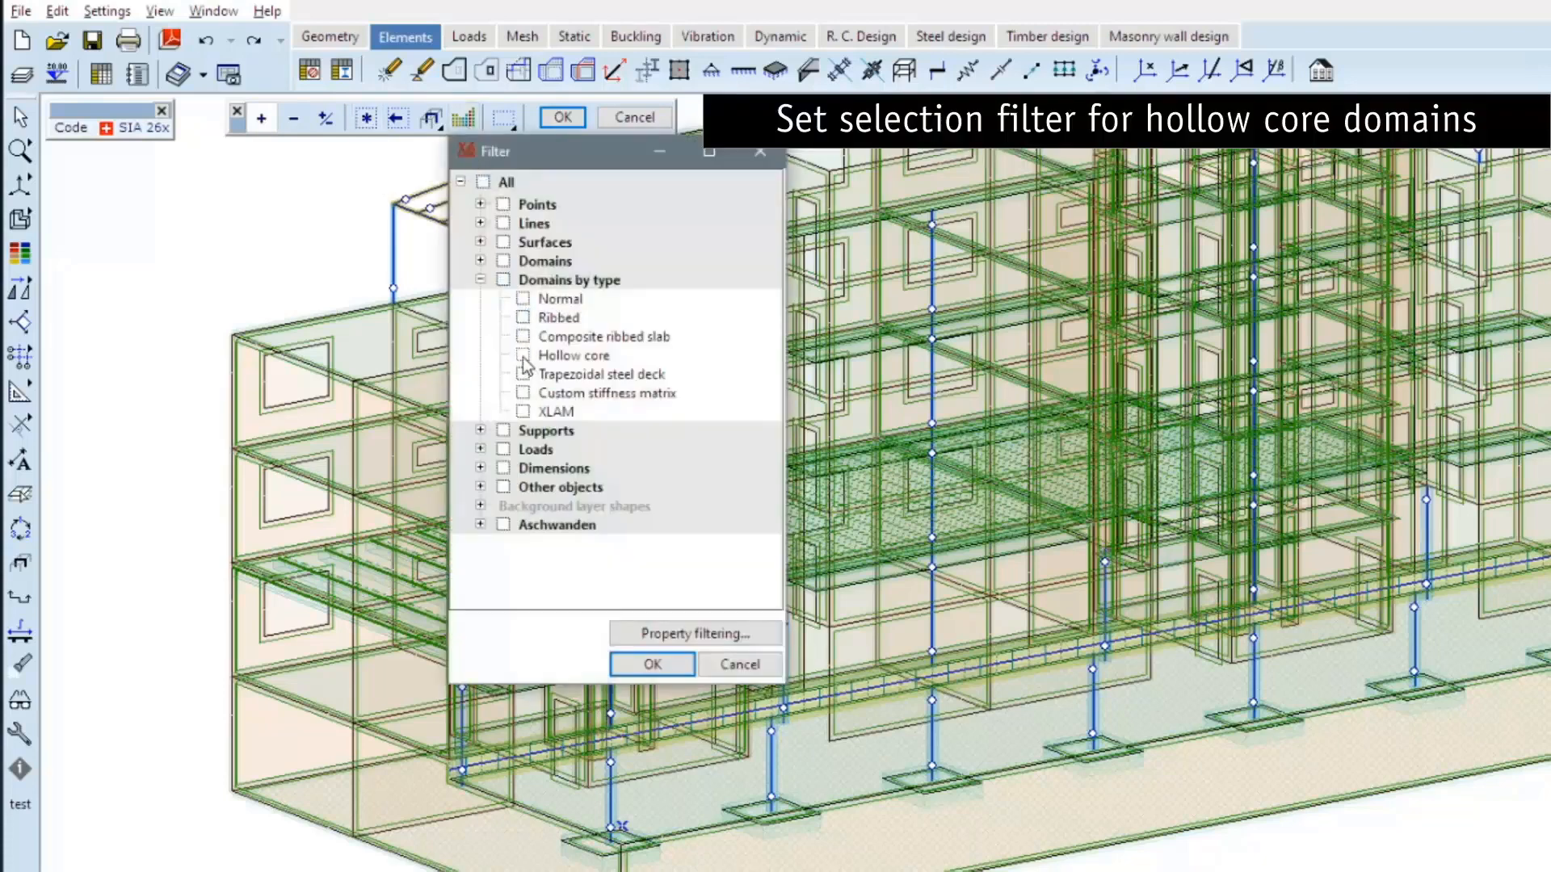
{"action": "left_click", "coordinate": [525, 355]}
{"action": "left_click", "coordinate": [652, 664]}
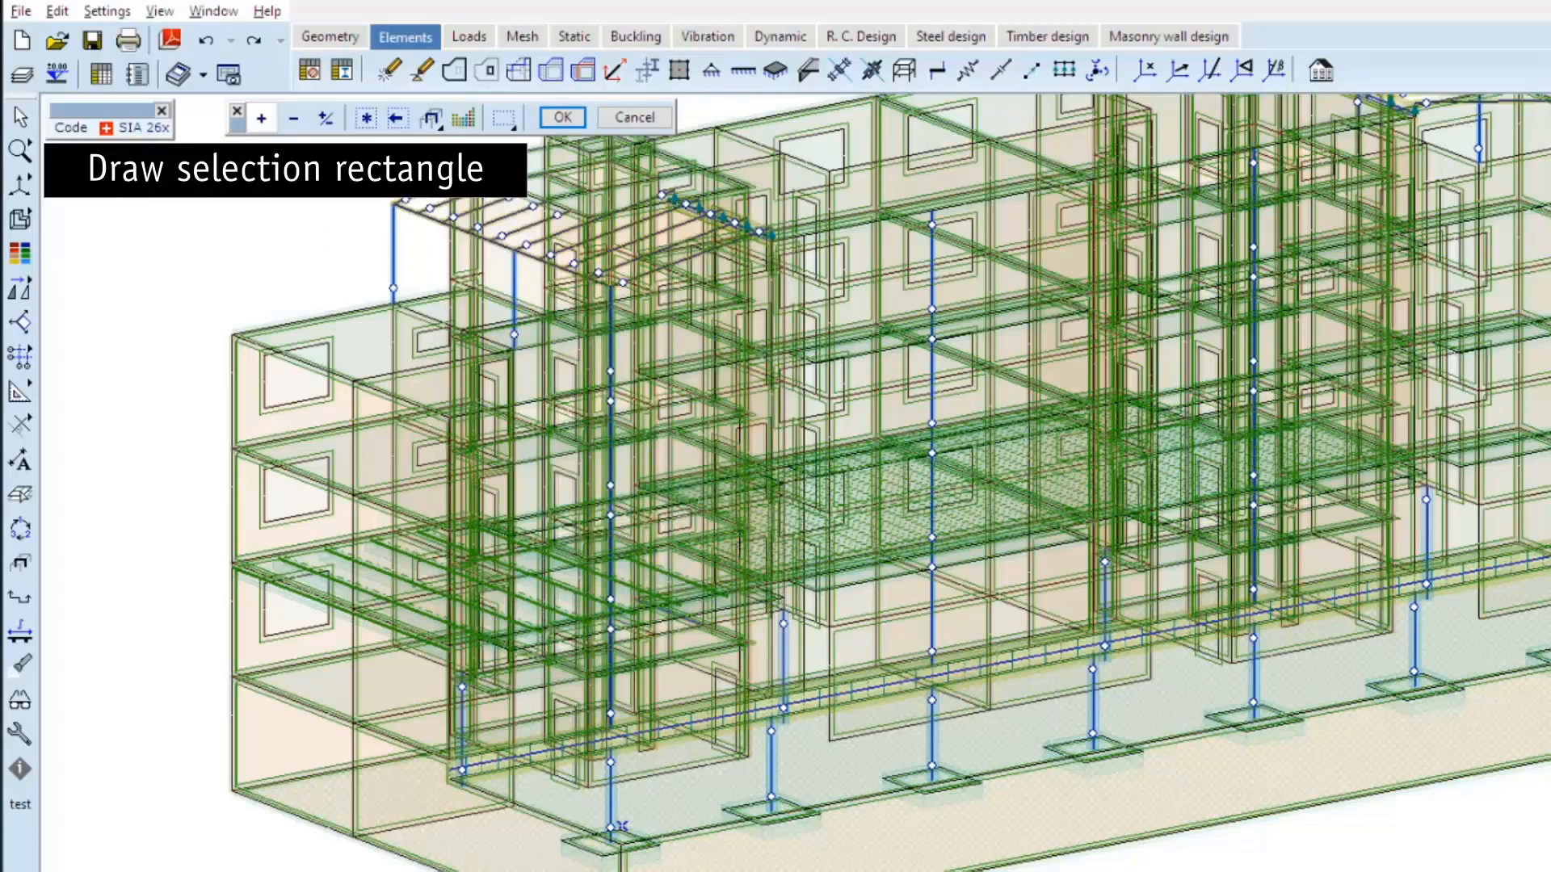
{"action": "left_click_drag", "start_coordinate": [114, 165], "coordinate": [1530, 830]}
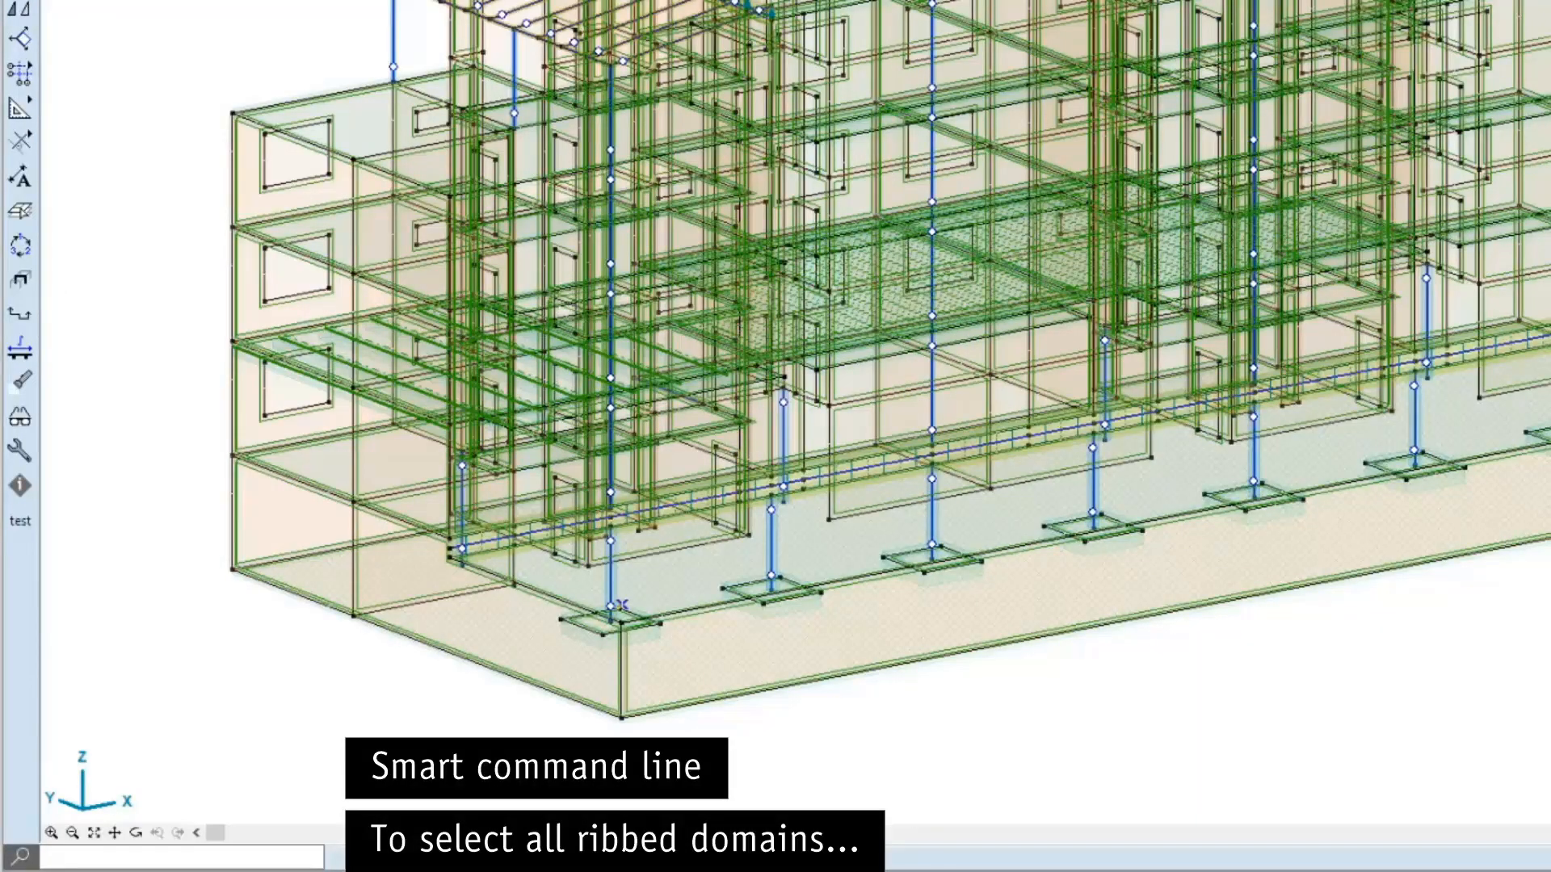
Step: Select all ribbed domains through the smart command line, searching for "*rib" and picking the Ribbed domain type
{"action": "left_click", "coordinate": [45, 857]}
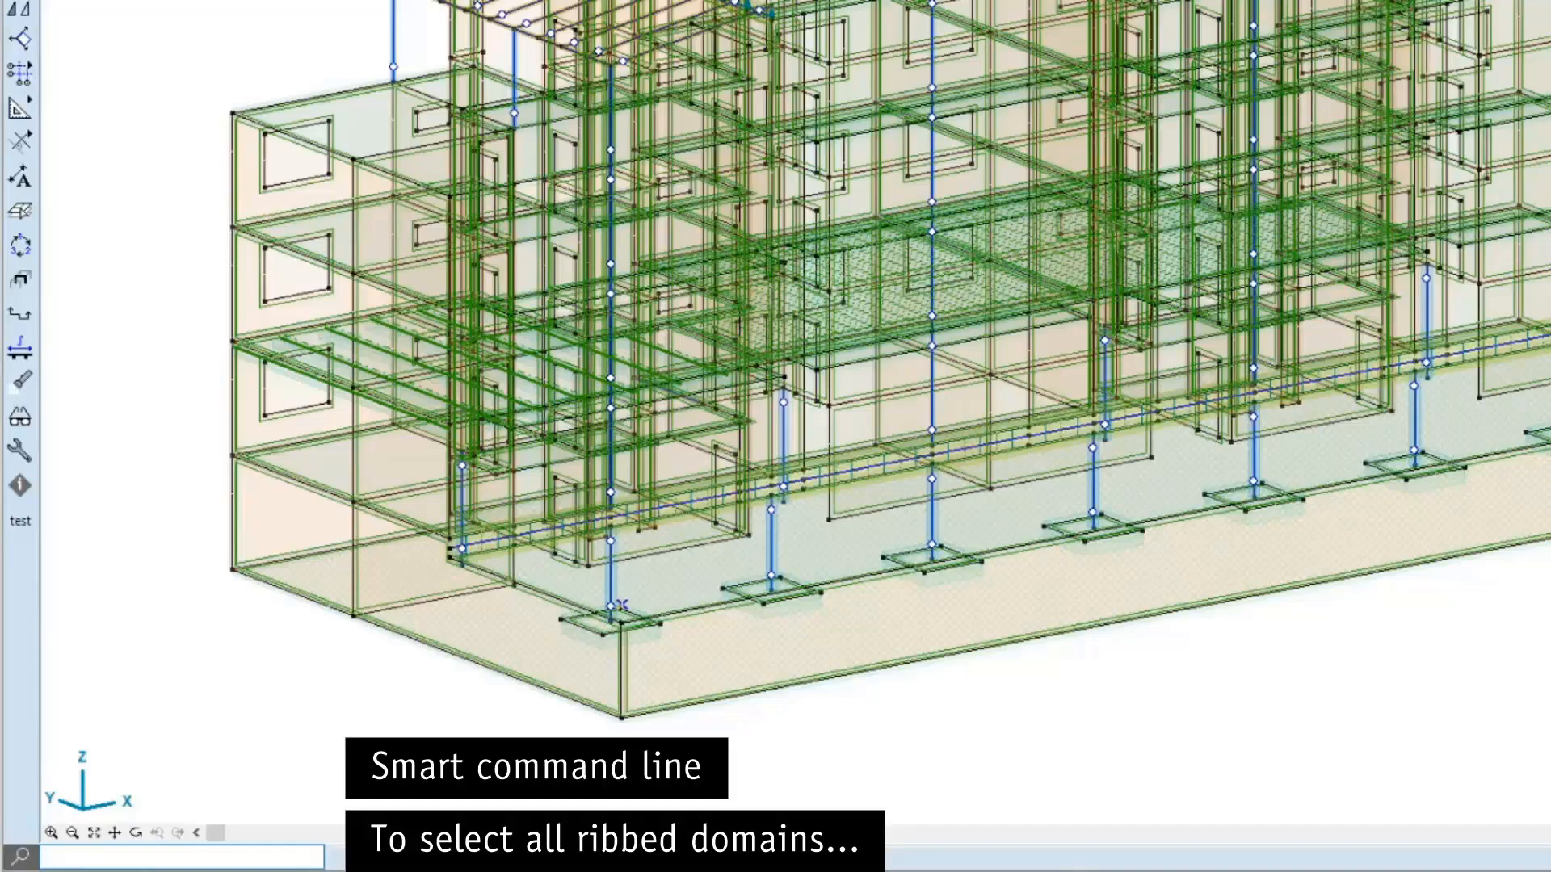
{"action": "type", "text": "*rib"}
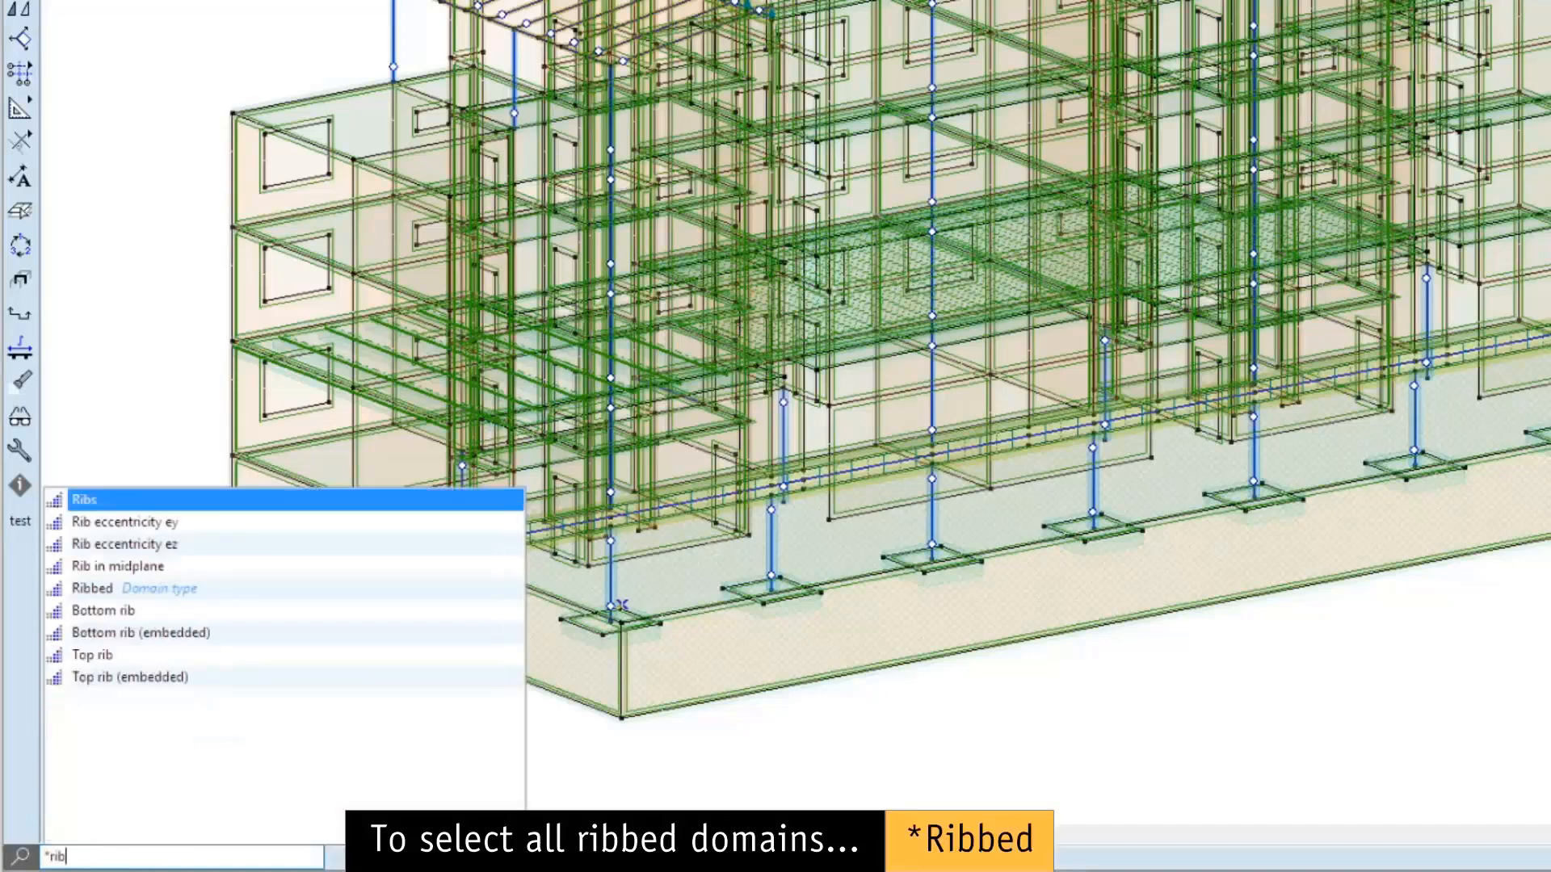
{"action": "key", "text": "Down"}
{"action": "key", "text": "Down"}
{"action": "key", "text": "Down"}
{"action": "key", "text": "Down"}
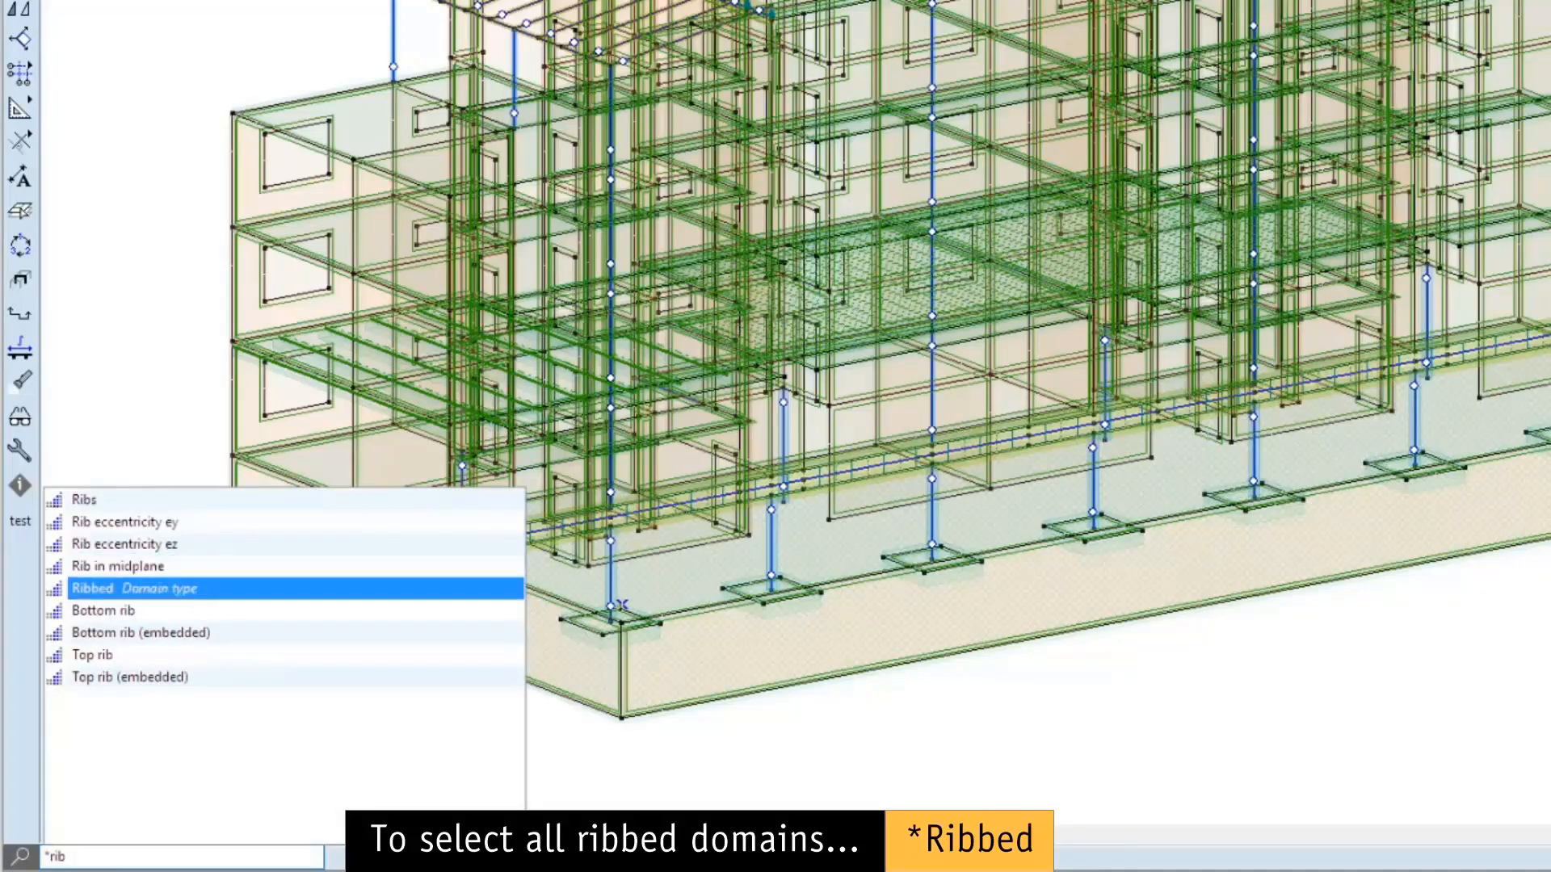
{"action": "key", "text": "Return"}
{"action": "key", "text": "Return"}
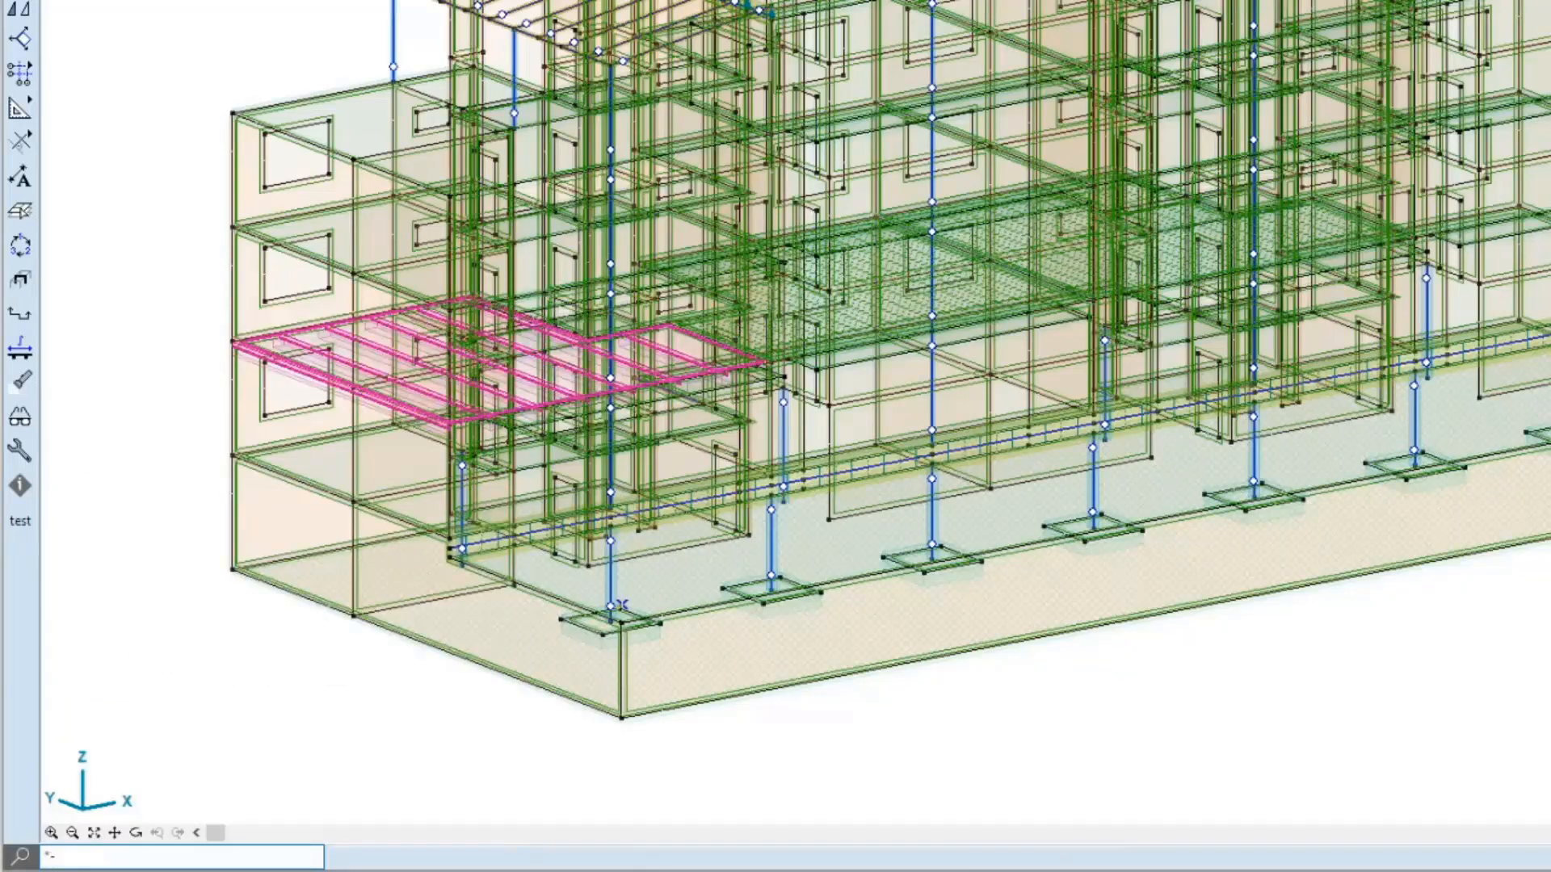
Step: Deselect the ribbed domains and select all hollow core domains with the smart command "*ho", using the Hollow core domain type
{"action": "key", "text": "Escape"}
{"action": "type", "text": "*"}
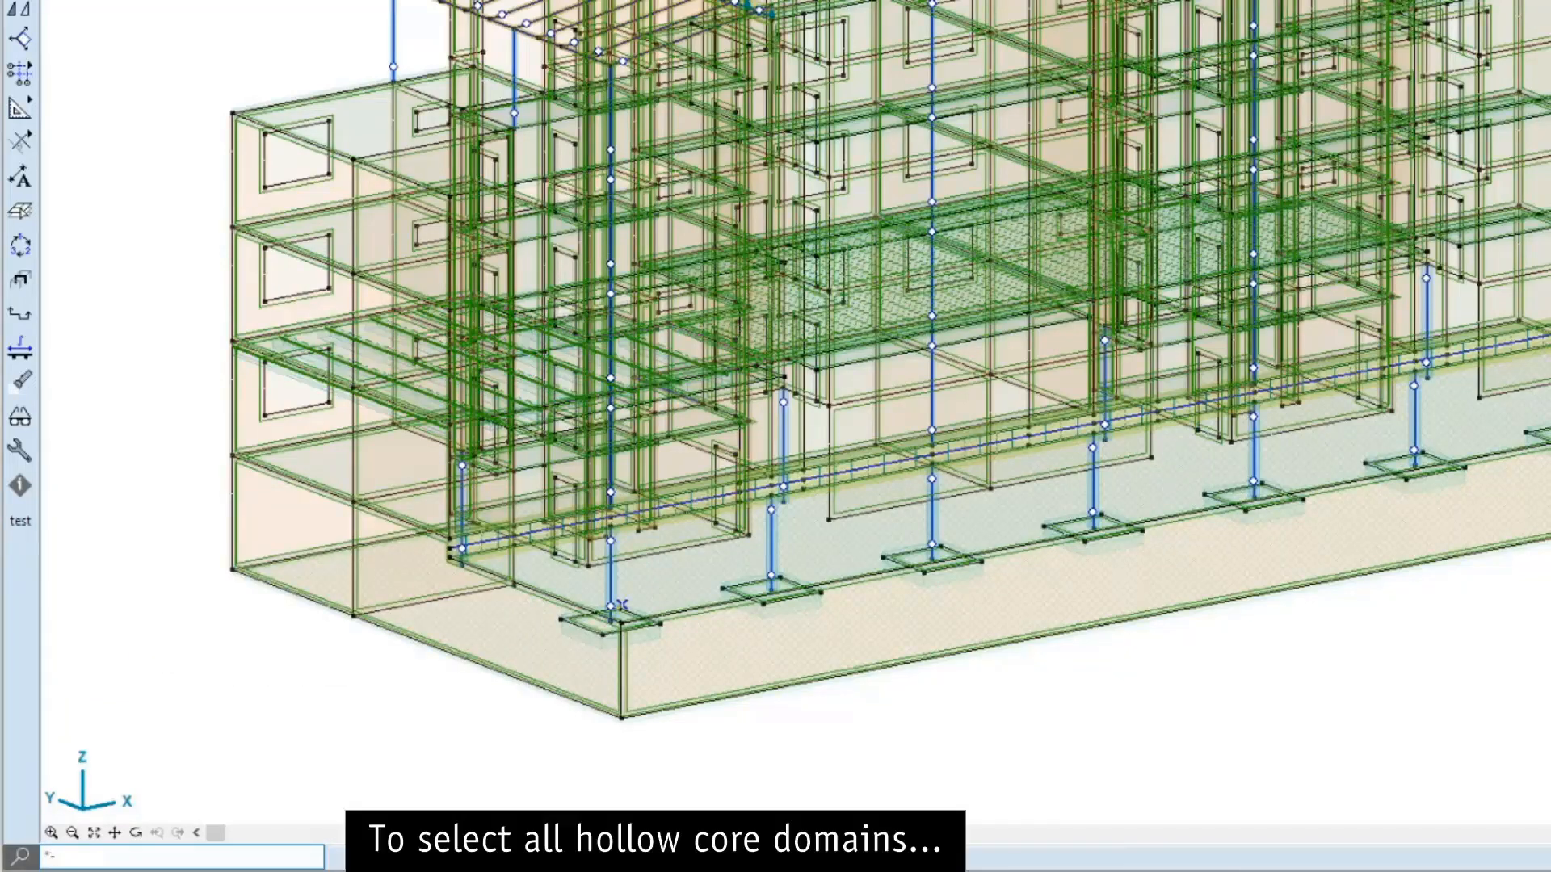
{"action": "type", "text": "ho"}
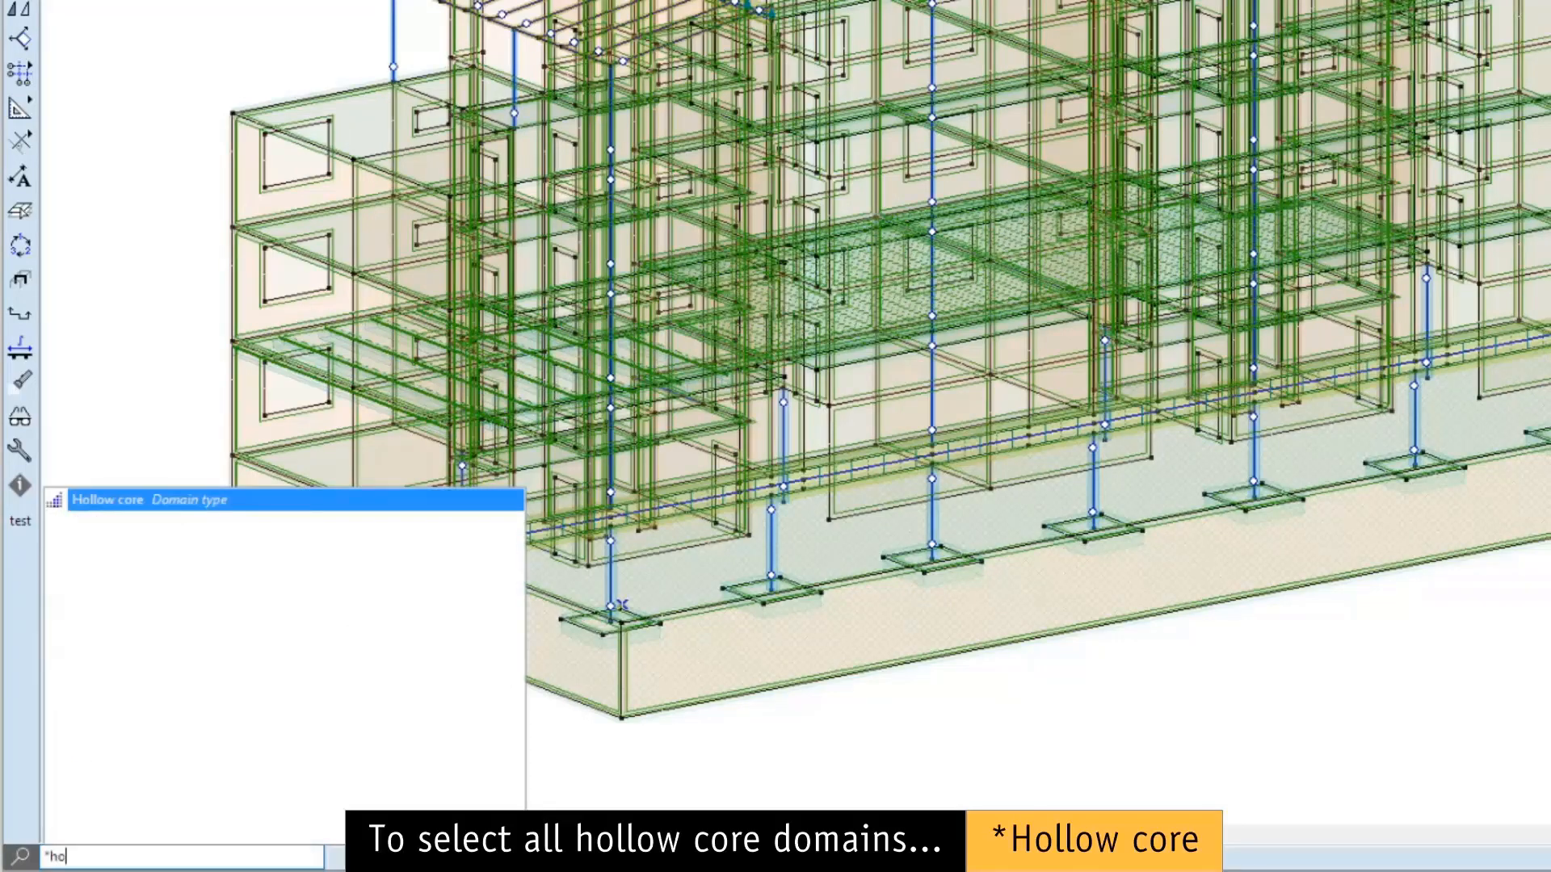
{"action": "key", "text": "Return"}
{"action": "key", "text": "Return"}
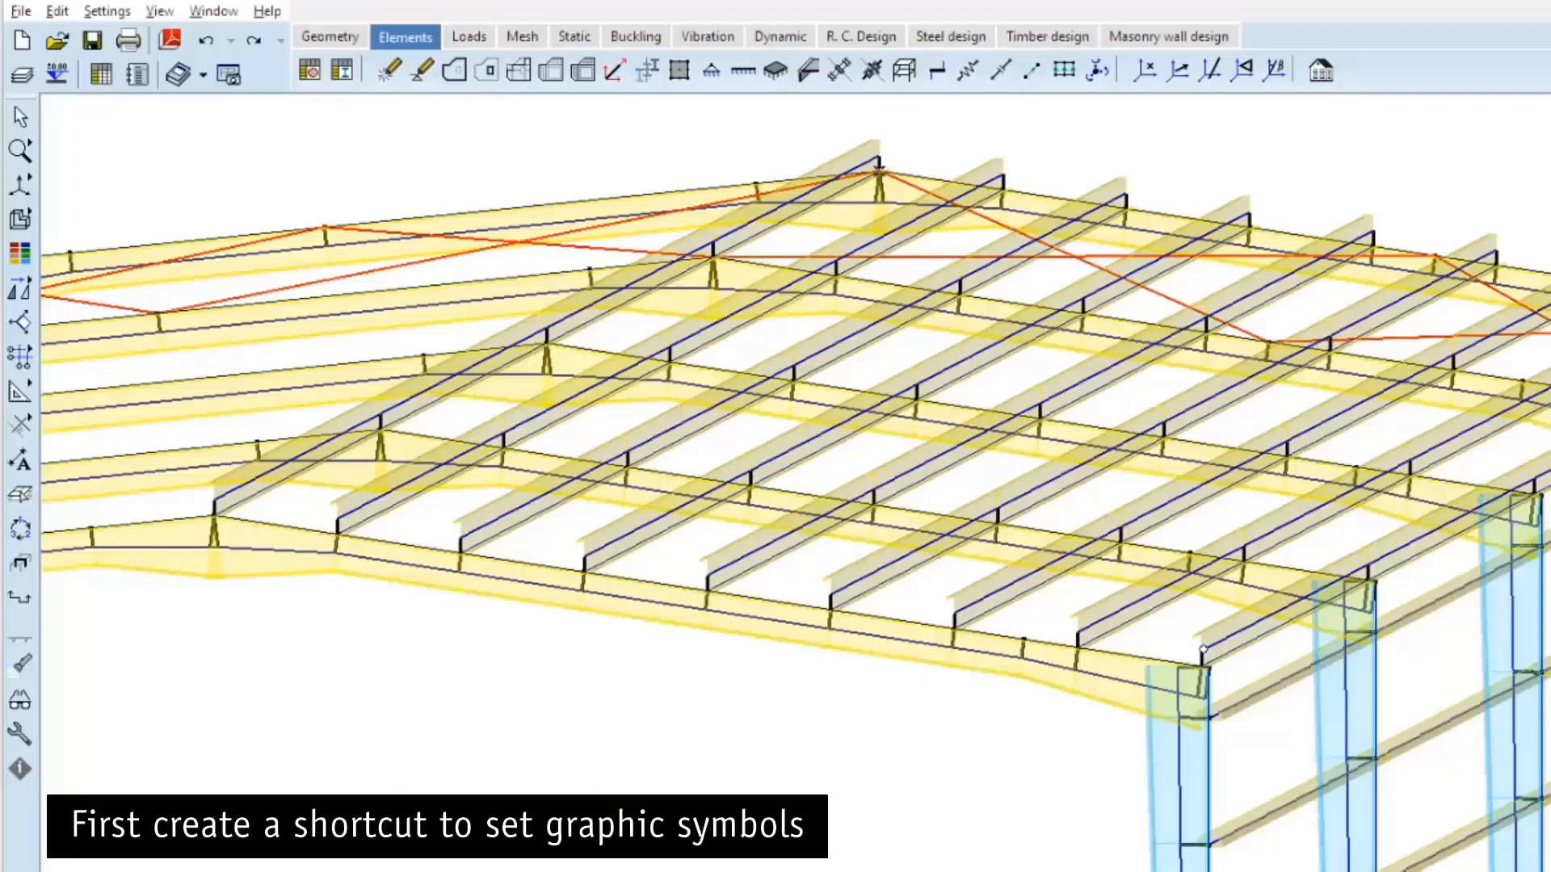
Step: Find the Graphic symbols command by searching the keyboard shortcuts for "graph" and assign it Shift+Ctrl+G
{"action": "left_click", "coordinate": [125, 18]}
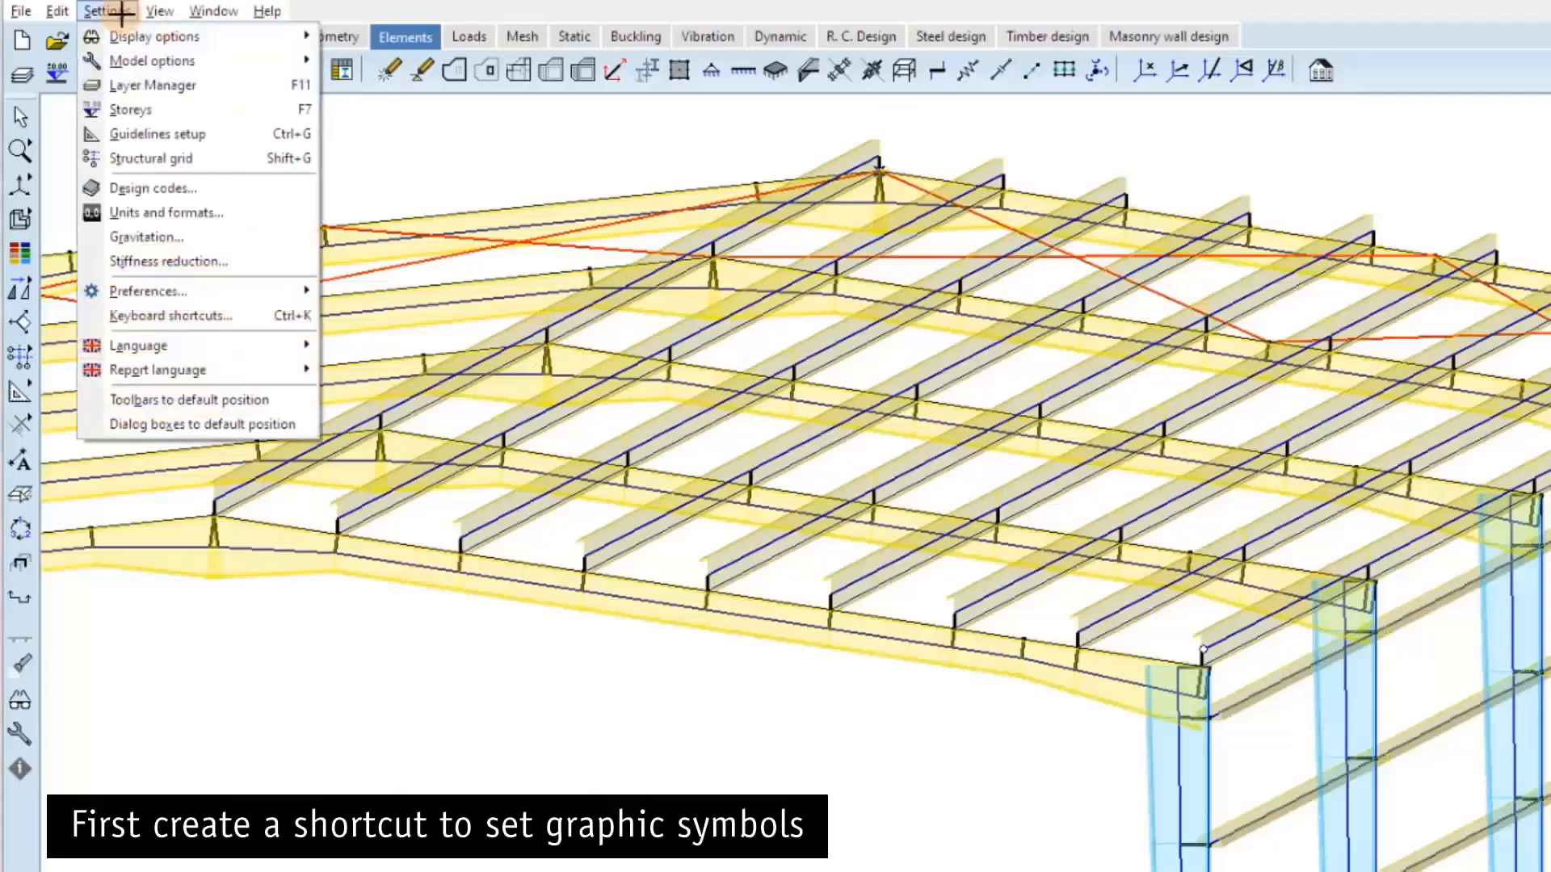
{"action": "left_click", "coordinate": [239, 315]}
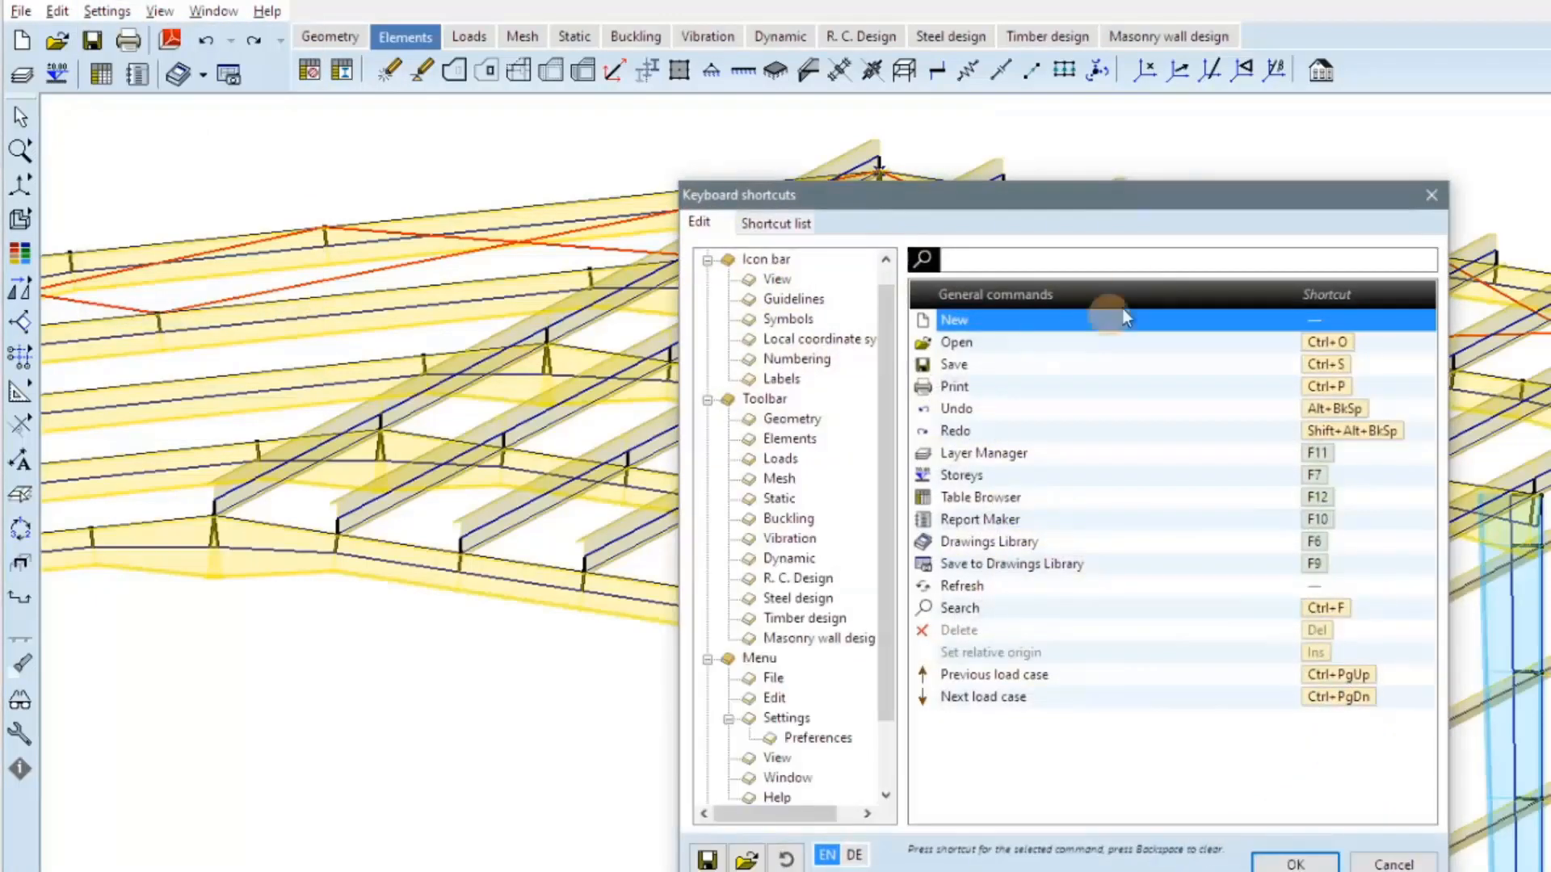
{"action": "left_click", "coordinate": [1122, 261]}
{"action": "type", "text": "gr"}
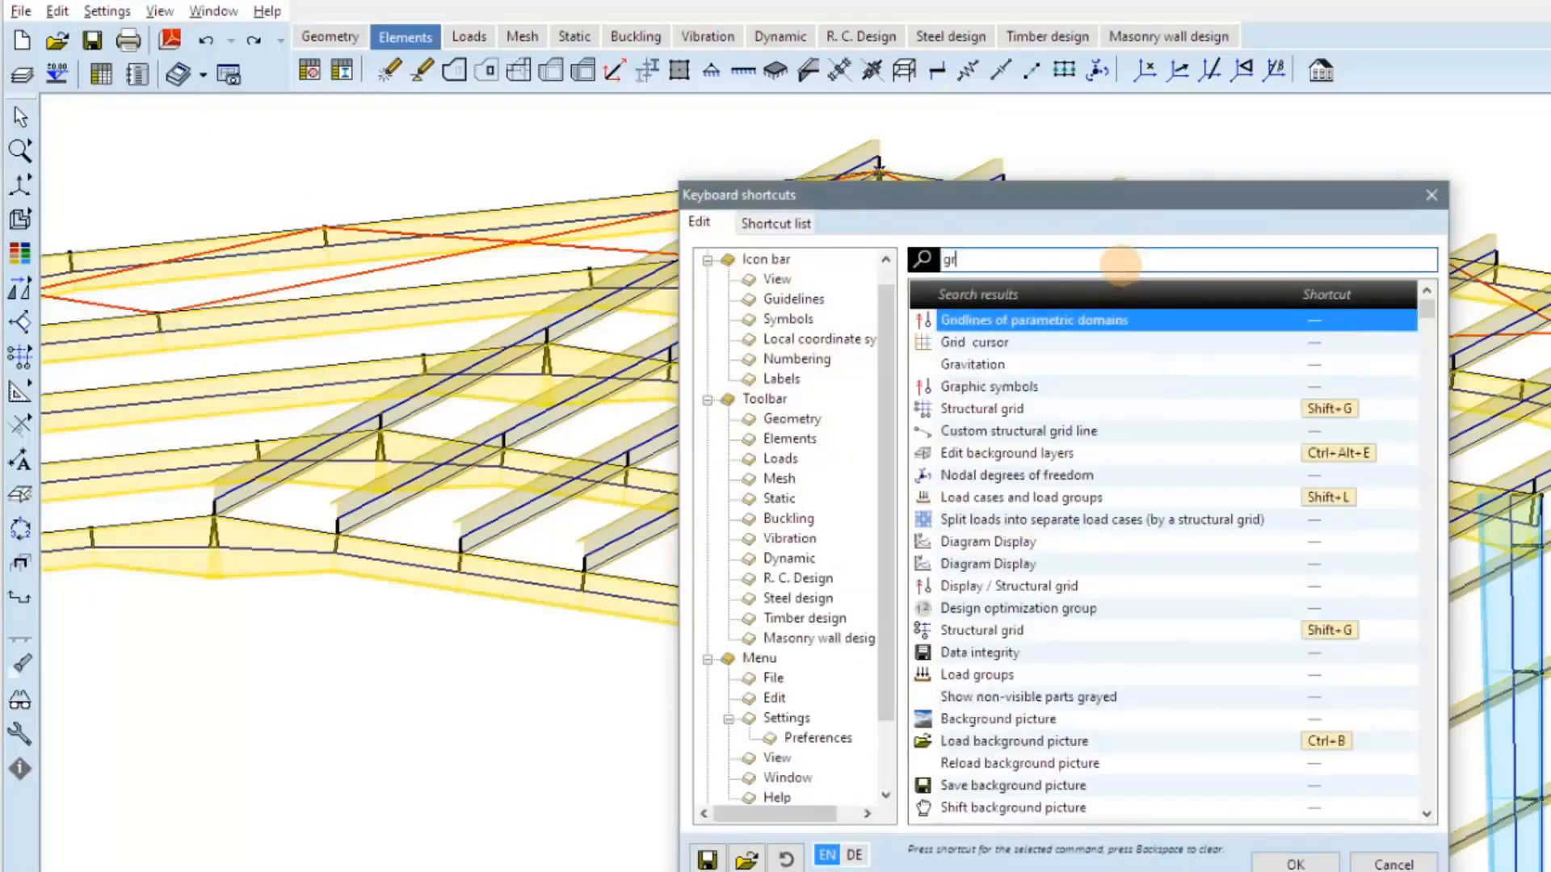
{"action": "type", "text": "aph"}
{"action": "key", "text": "Tab"}
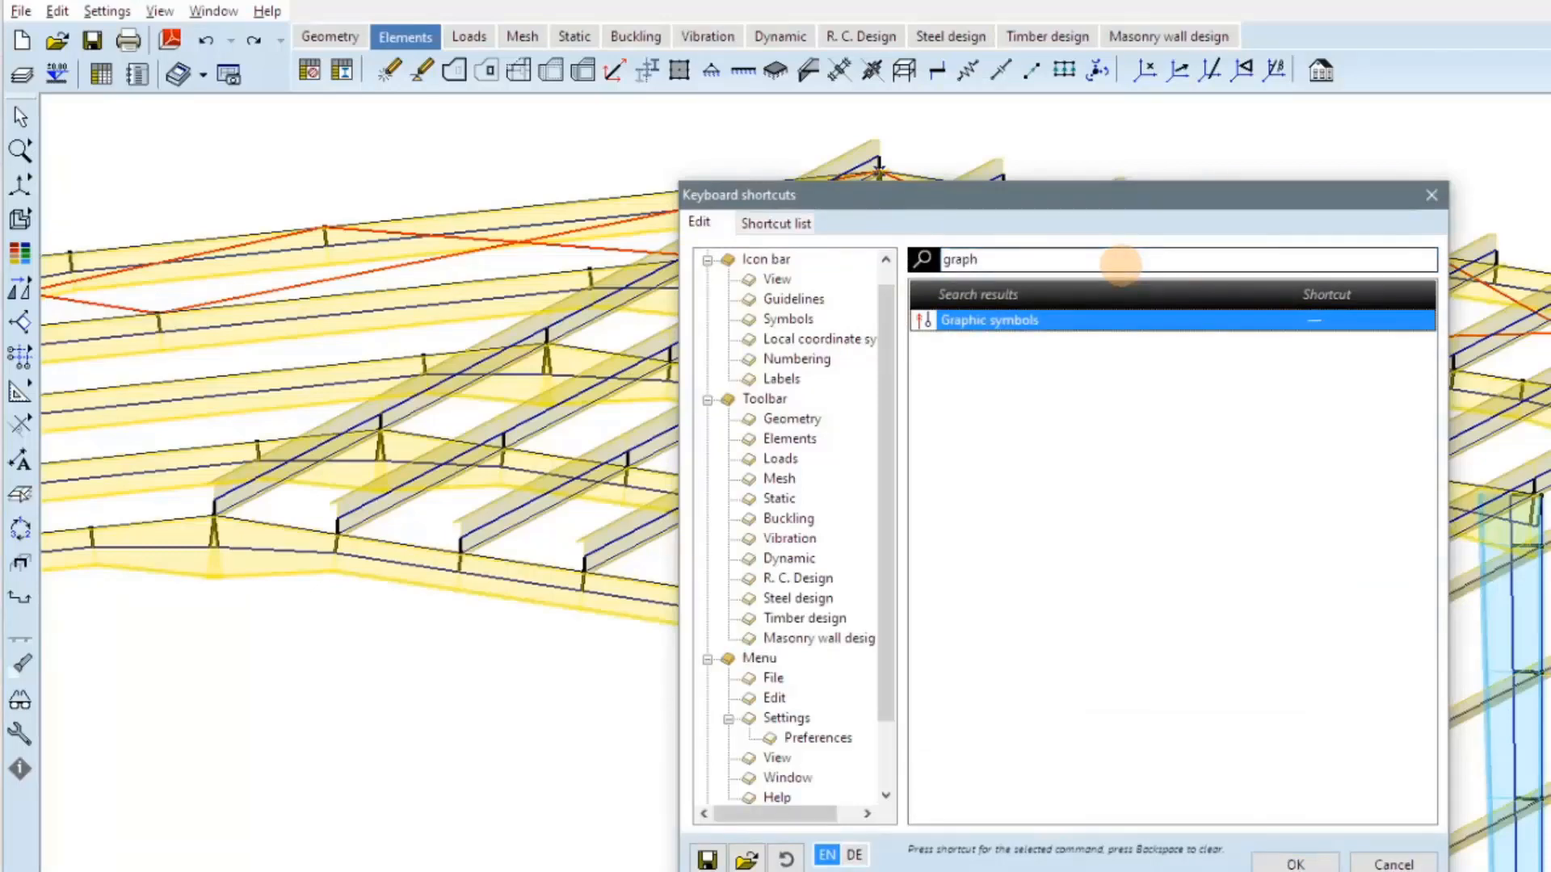
{"action": "key", "text": "ctrl+shift+g"}
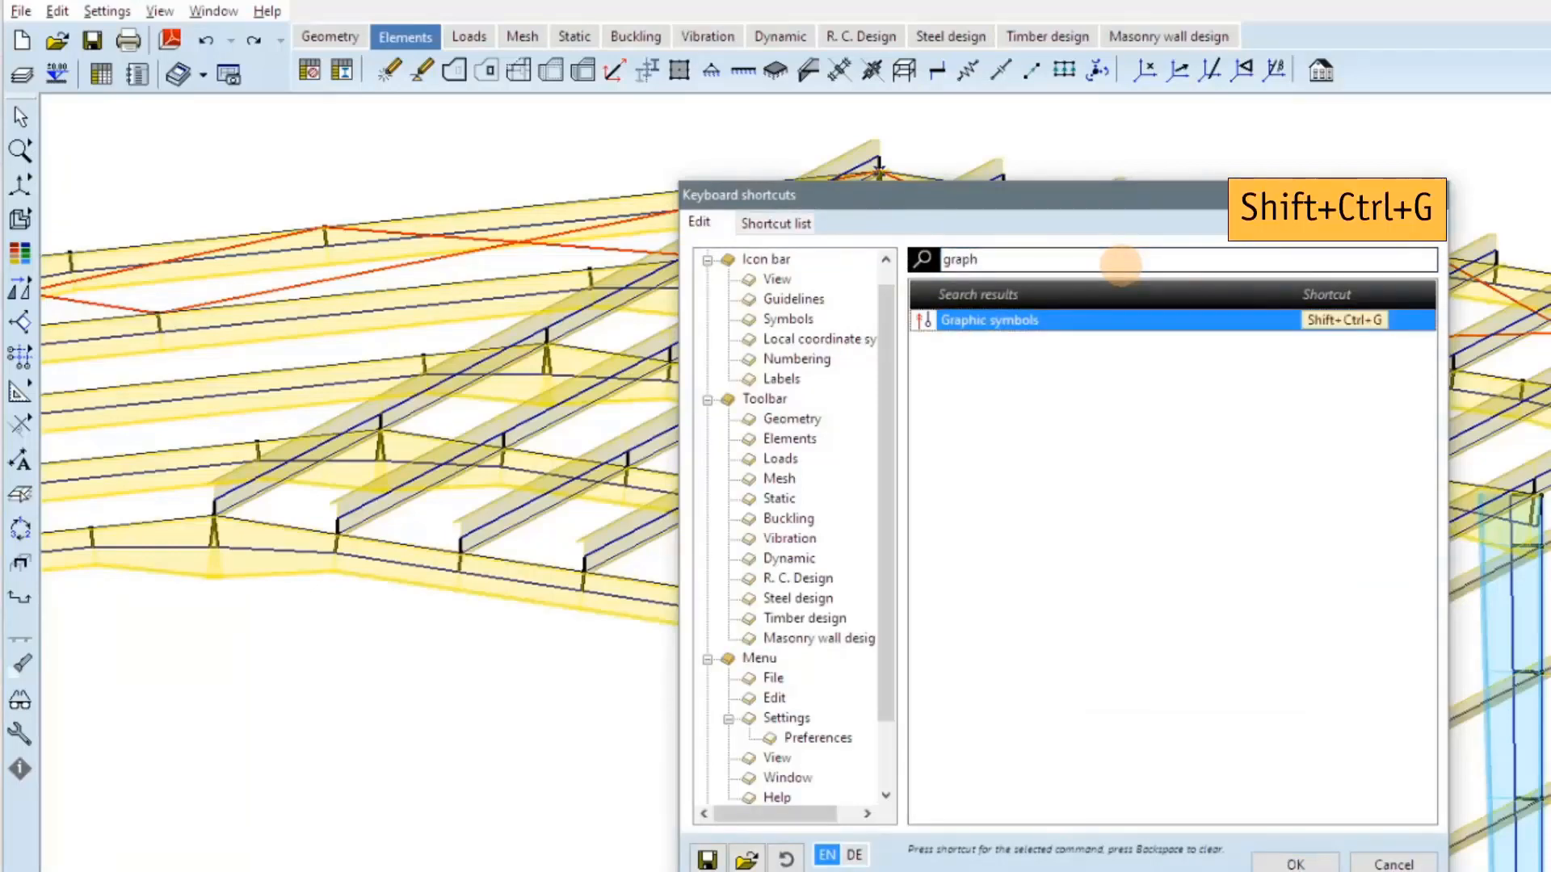
{"action": "left_click", "coordinate": [1296, 861]}
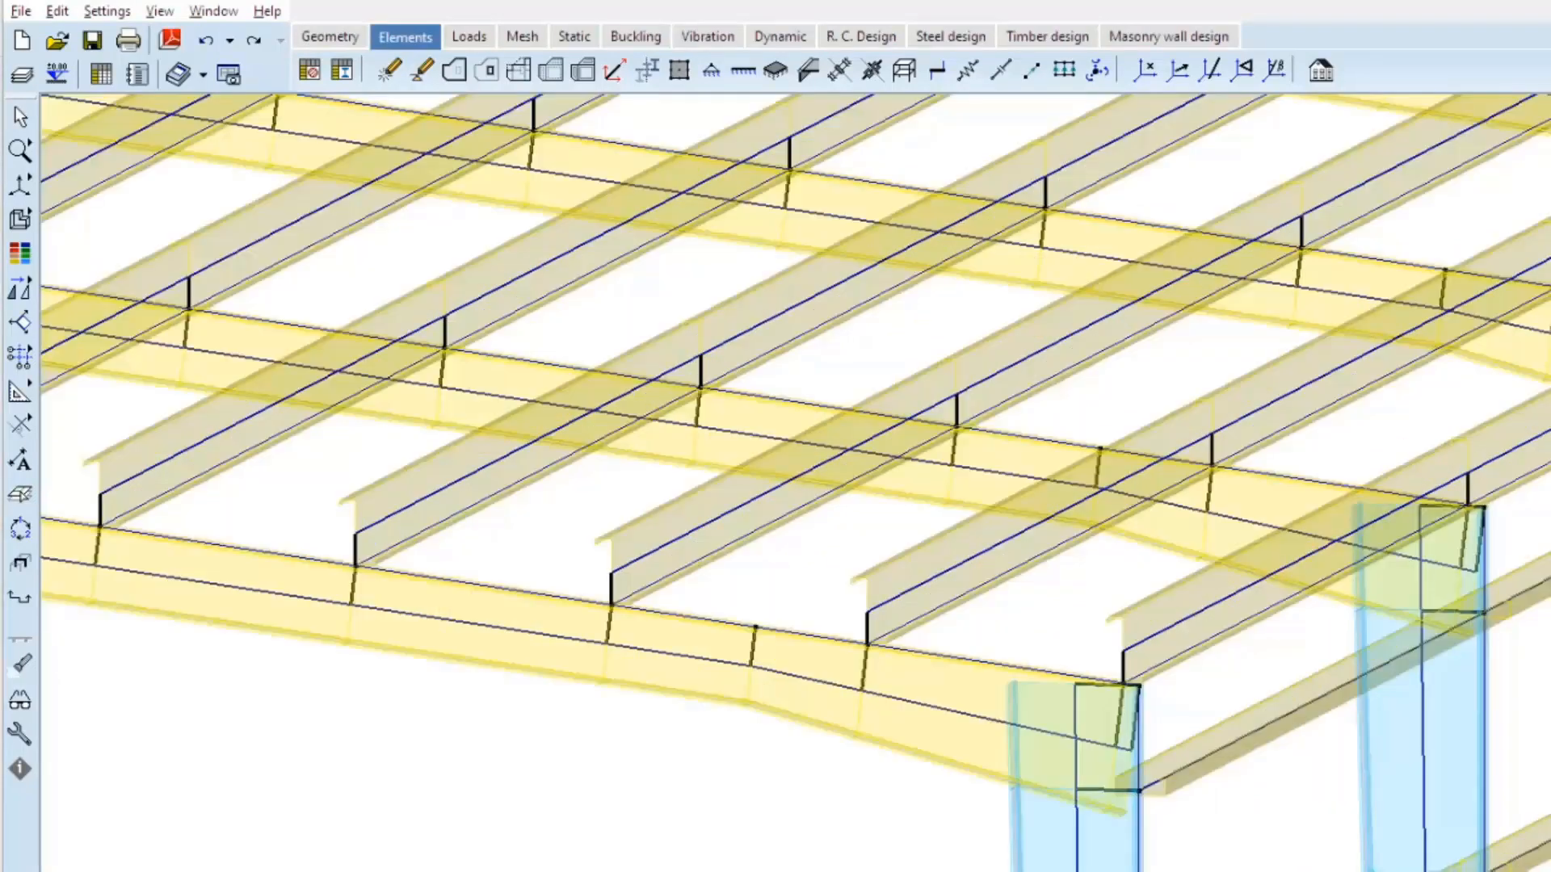
Step: In the Graphic symbols preferences, enable custom values for the Beam logical axis and Beam centerline elements
{"action": "left_click", "coordinate": [105, 10]}
{"action": "mouse_move", "coordinate": [188, 291]}
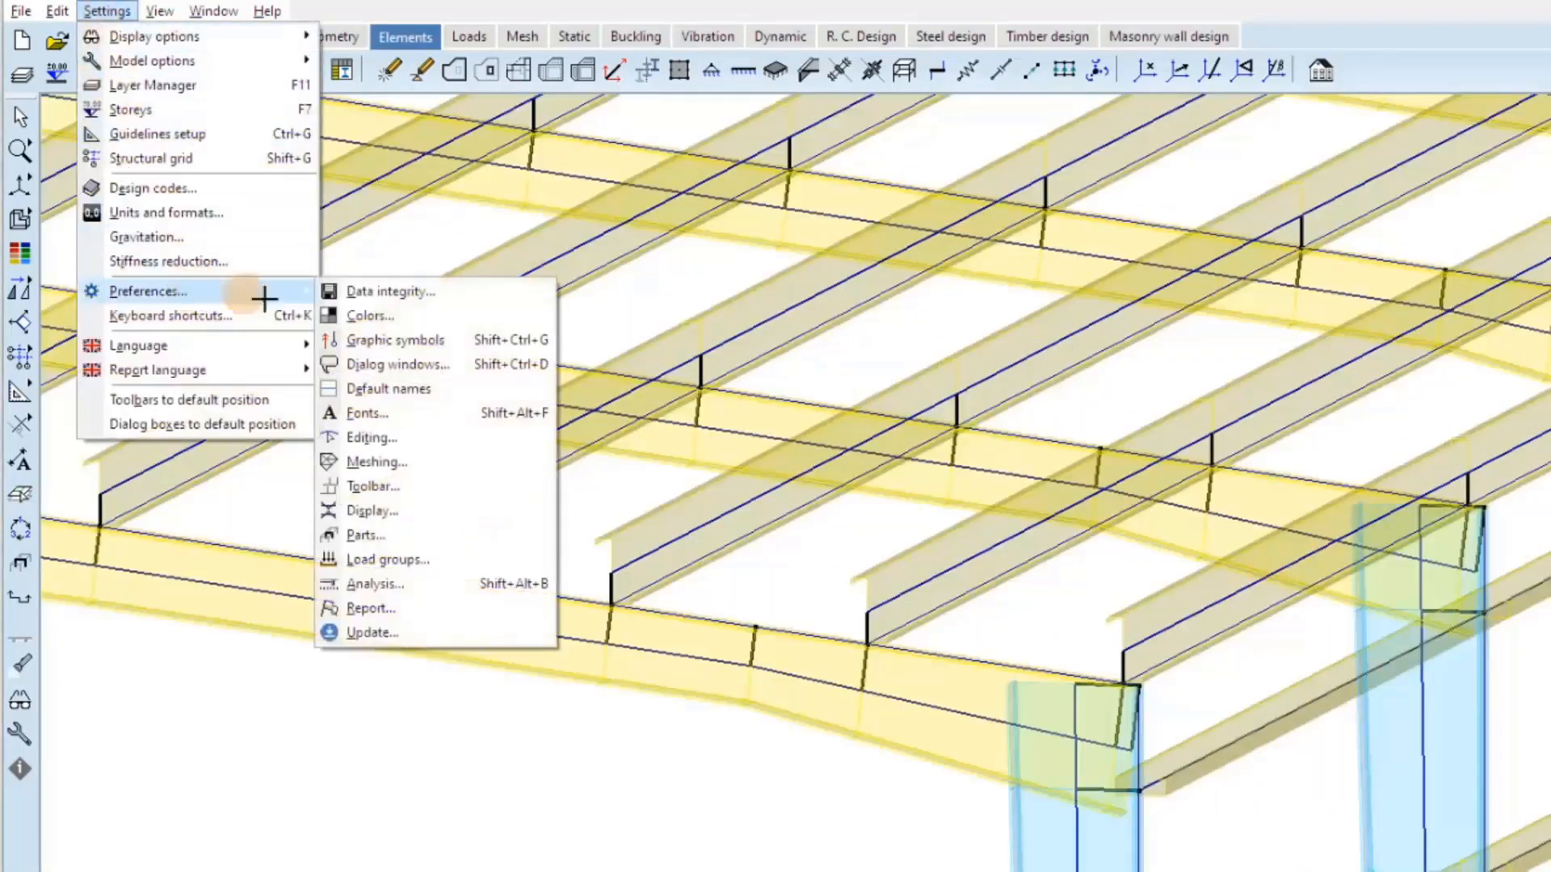
{"action": "left_click", "coordinate": [523, 339]}
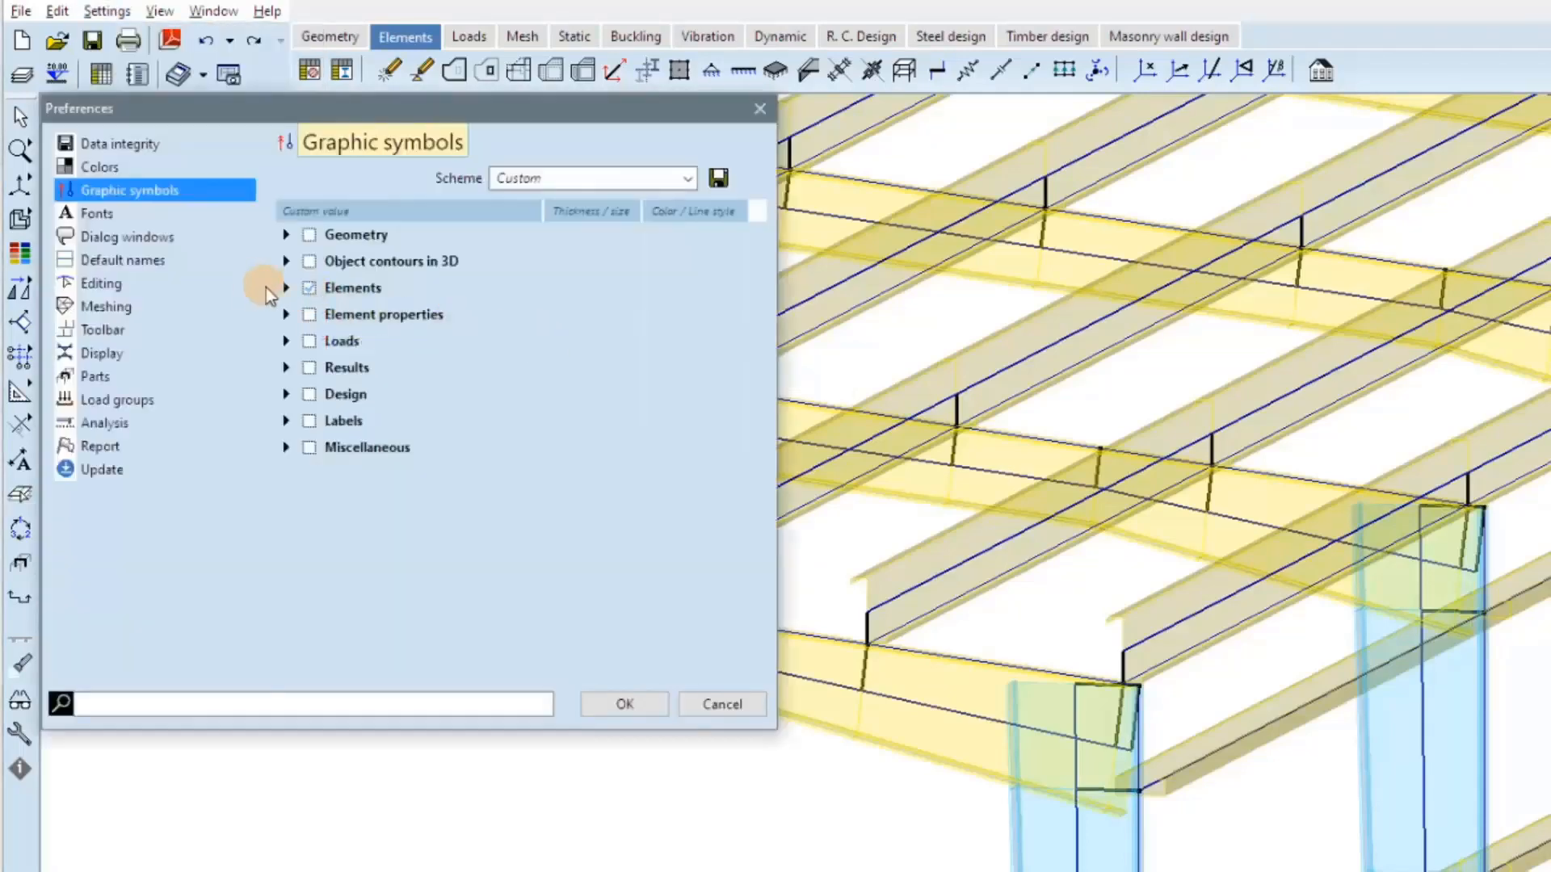
{"action": "left_click", "coordinate": [285, 288]}
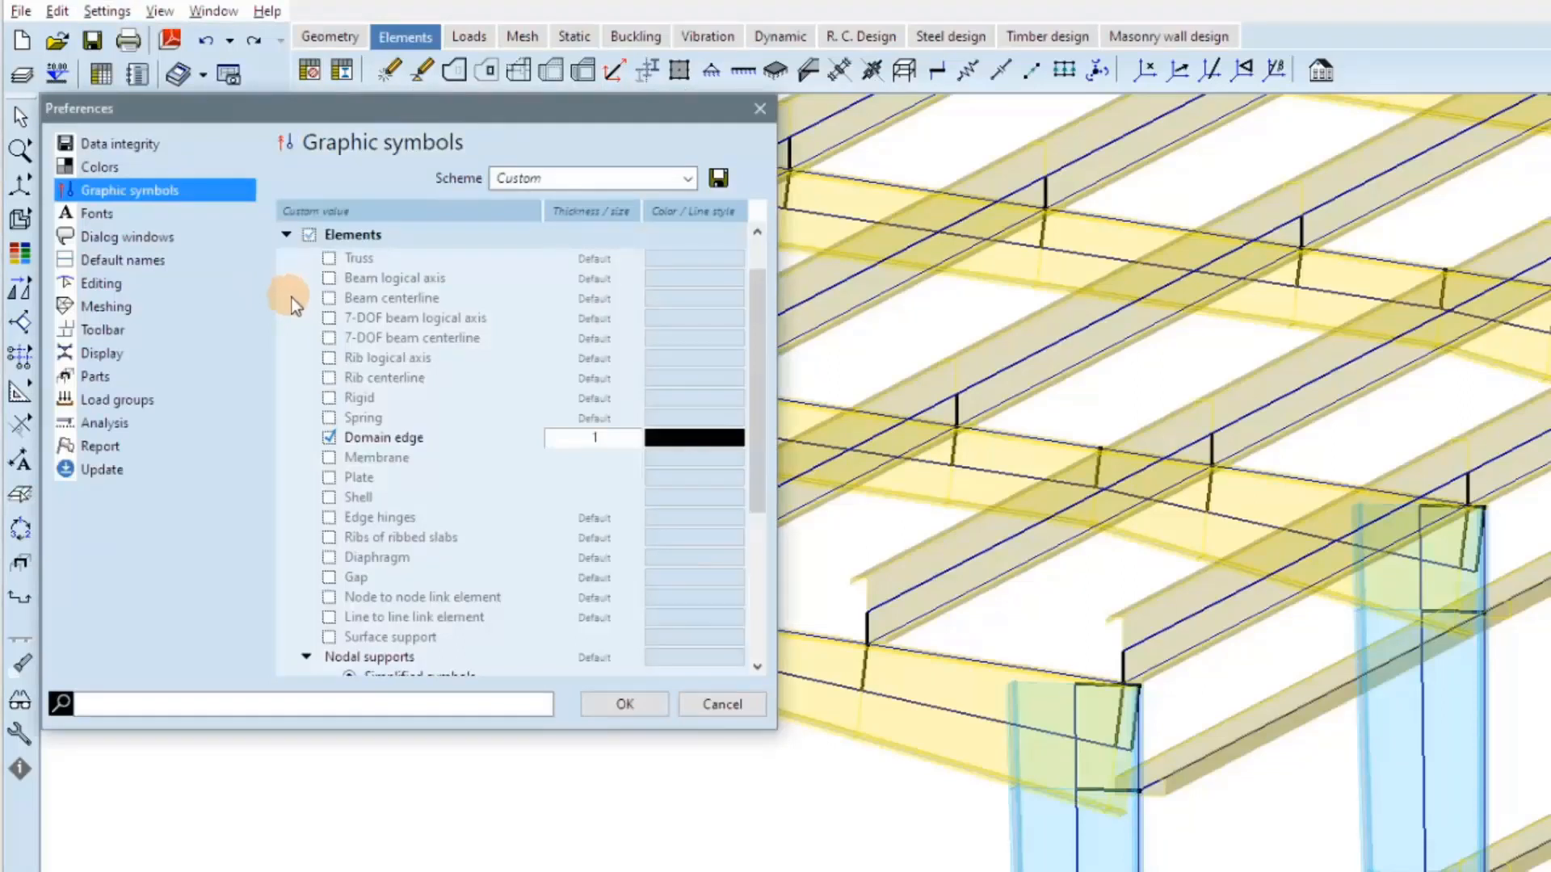
{"action": "left_click", "coordinate": [329, 278]}
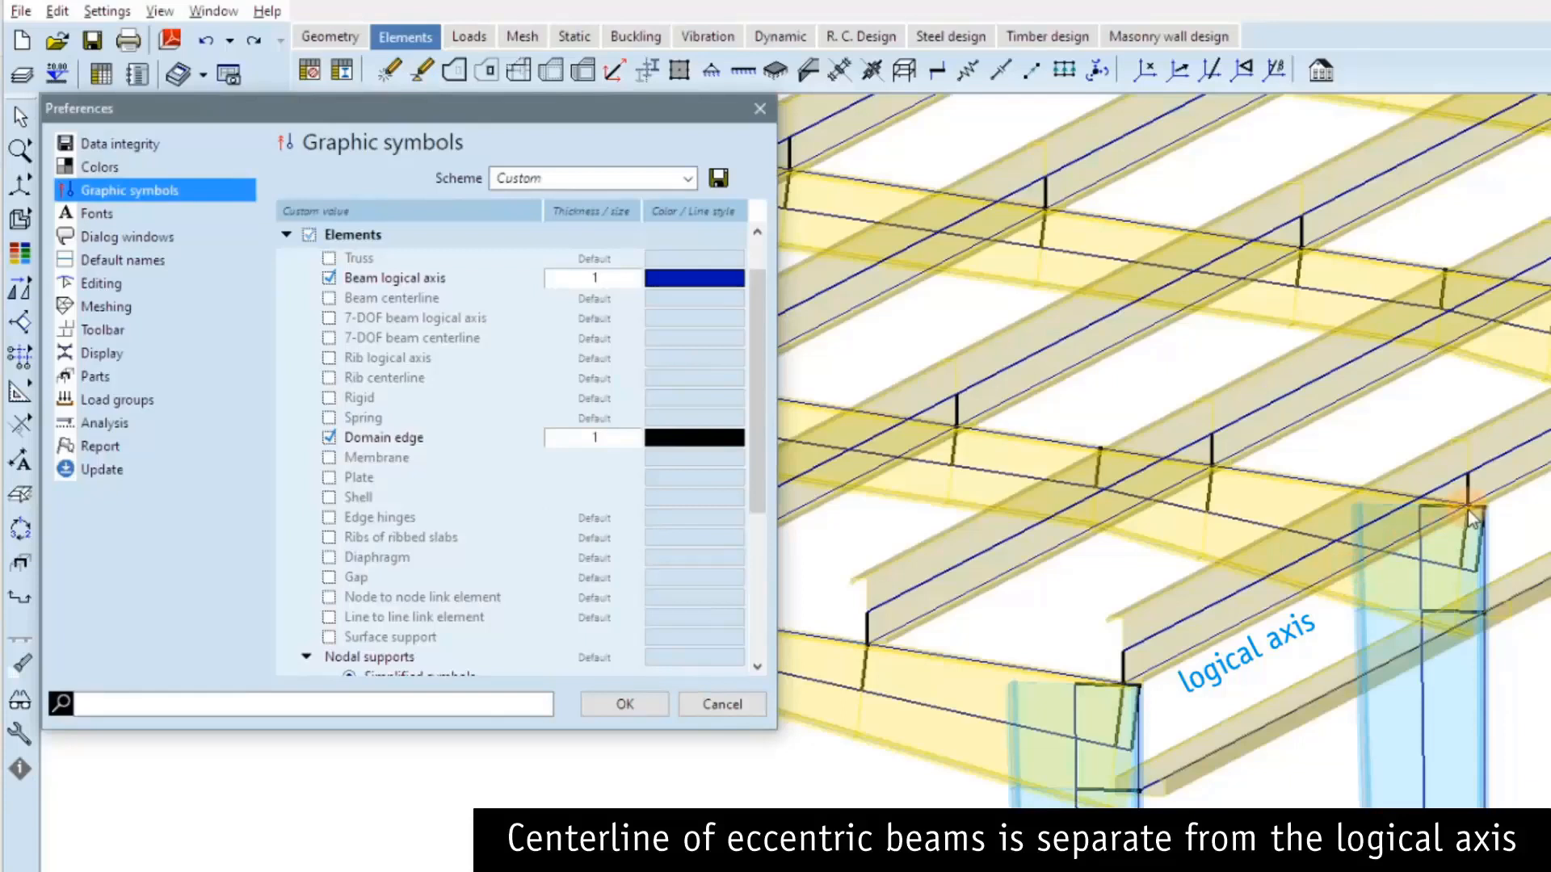
{"action": "left_click", "coordinate": [330, 298]}
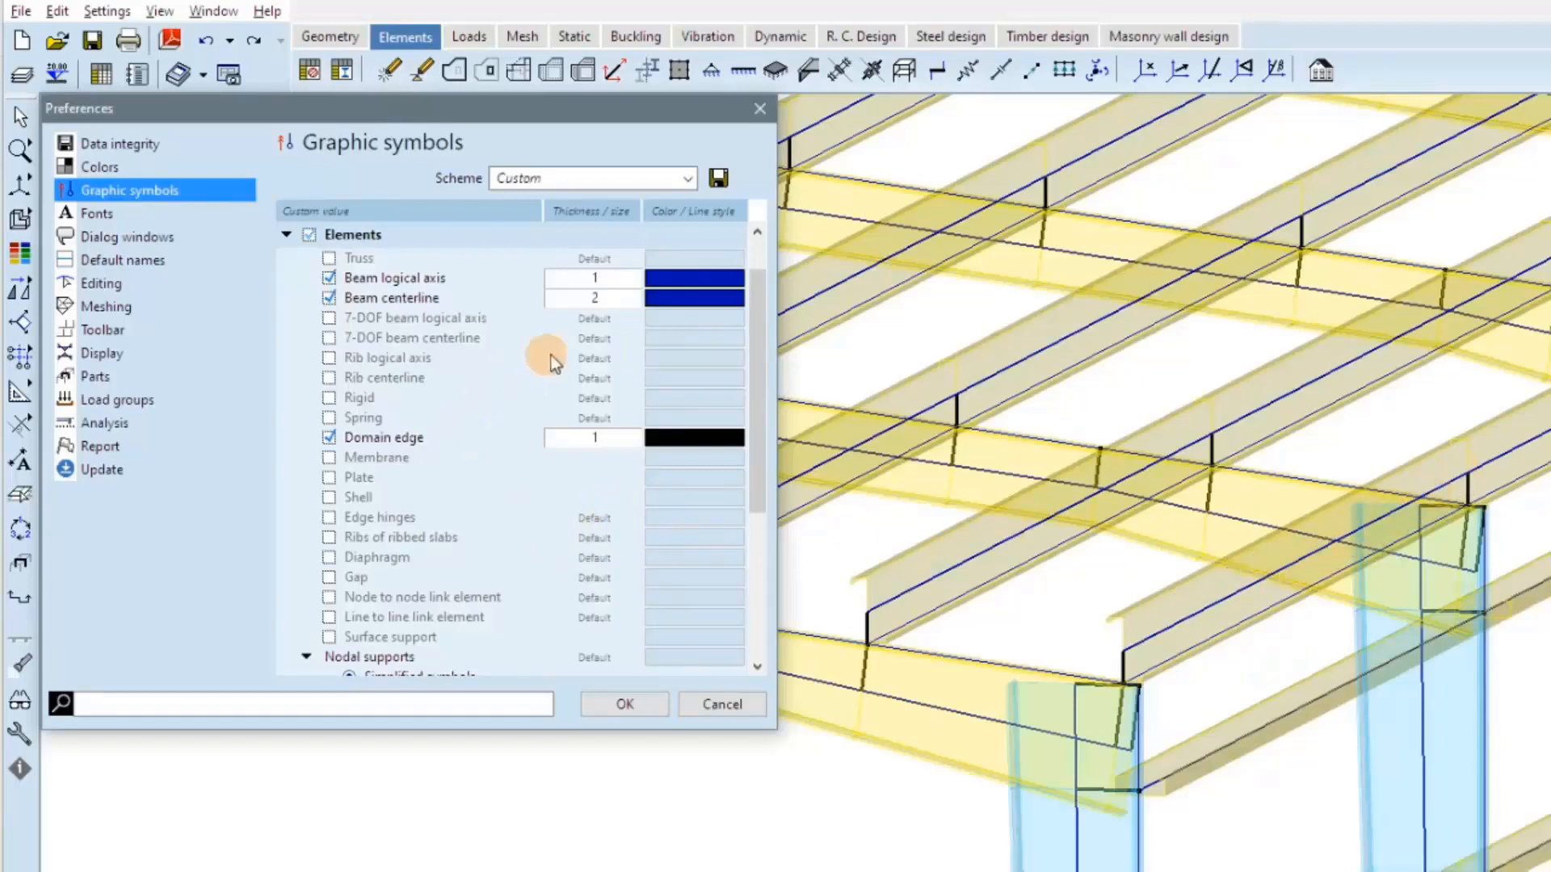
Step: Set the Beam centerline thickness to 5 and its colour to light blue, and apply the preferences
{"action": "left_click", "coordinate": [596, 299]}
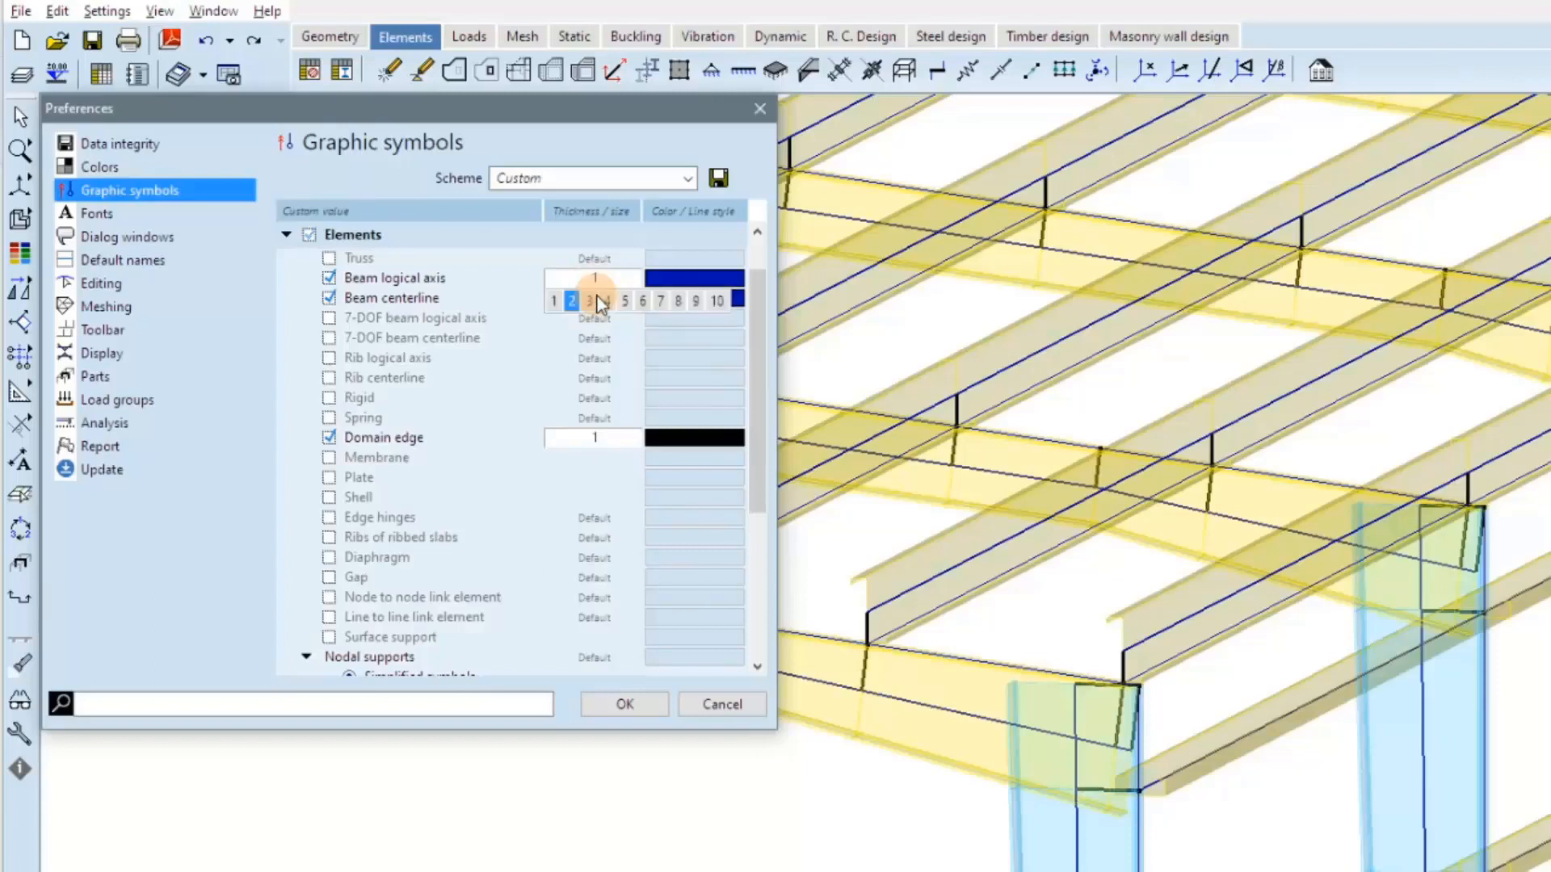
{"action": "left_click", "coordinate": [624, 303]}
{"action": "left_click", "coordinate": [686, 299]}
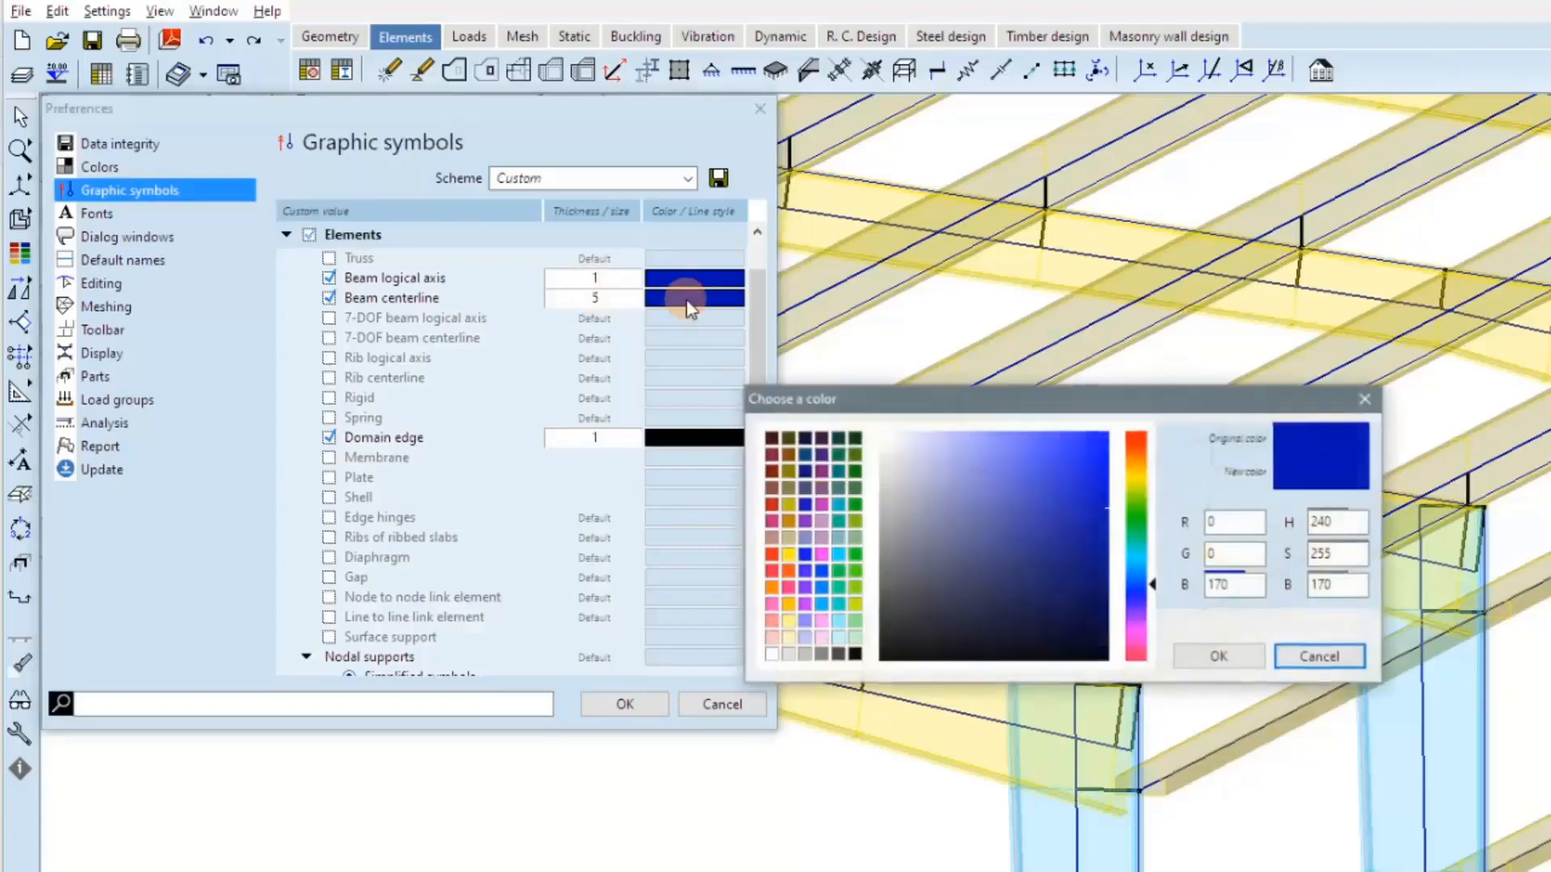
{"action": "left_click", "coordinate": [823, 606]}
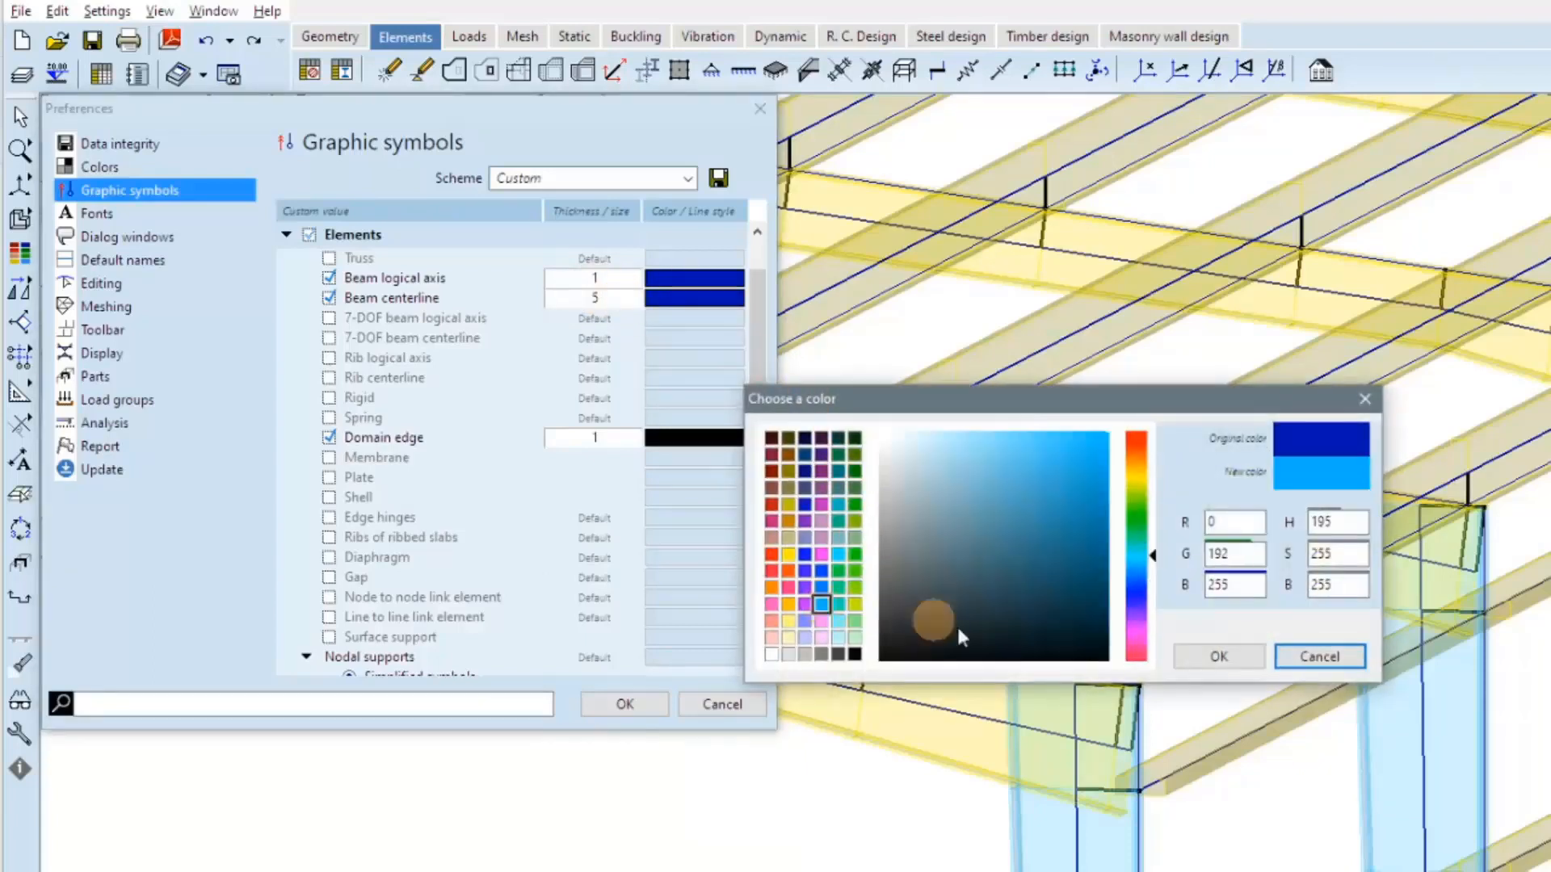
{"action": "left_click", "coordinate": [1244, 667]}
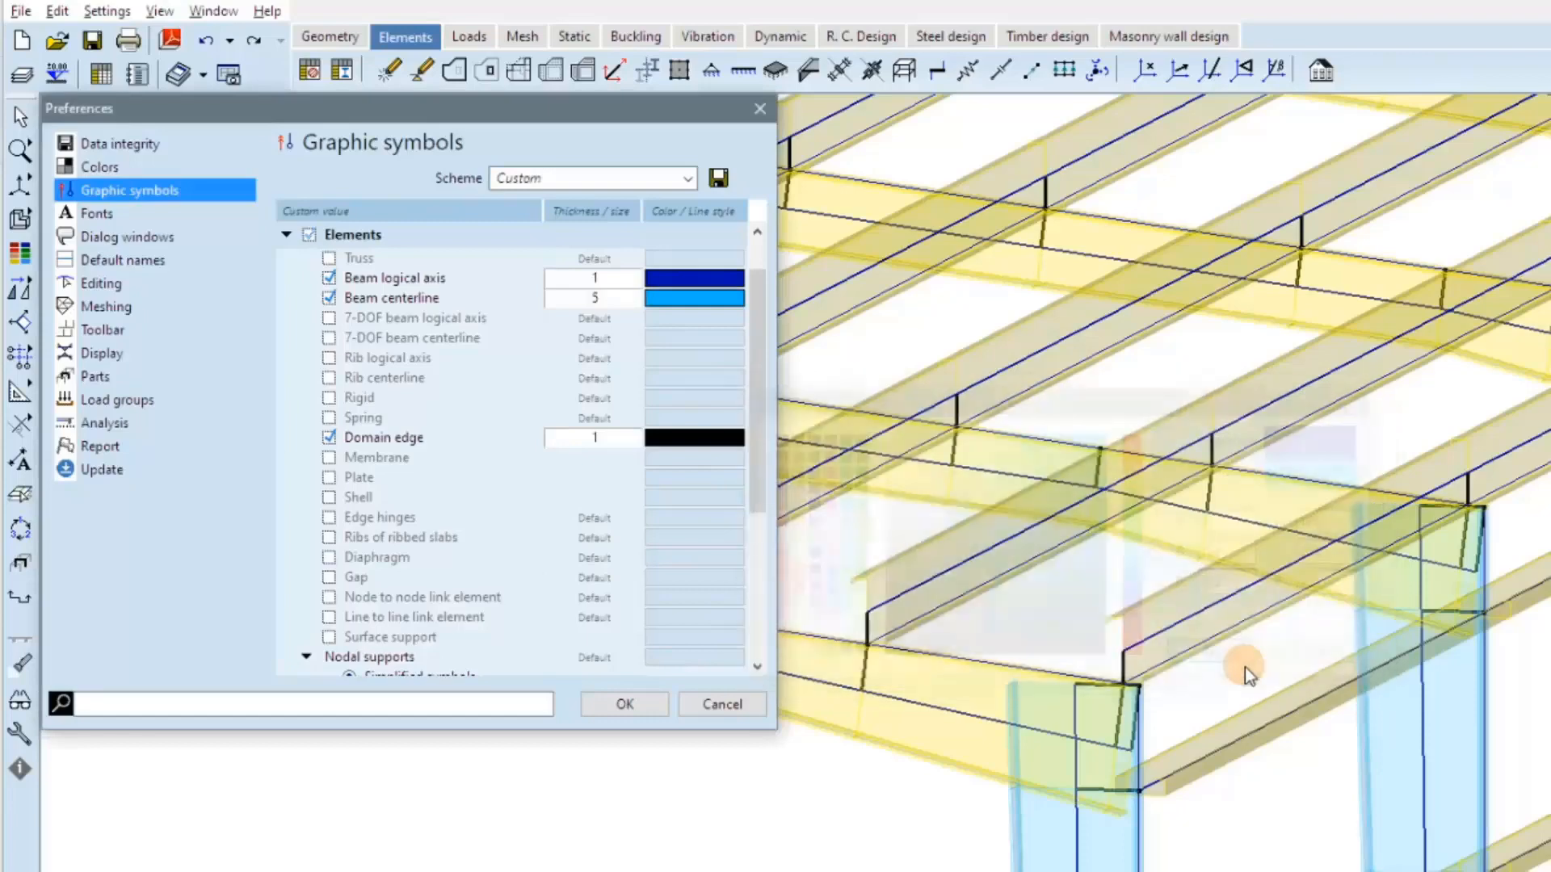
{"action": "left_click", "coordinate": [617, 706]}
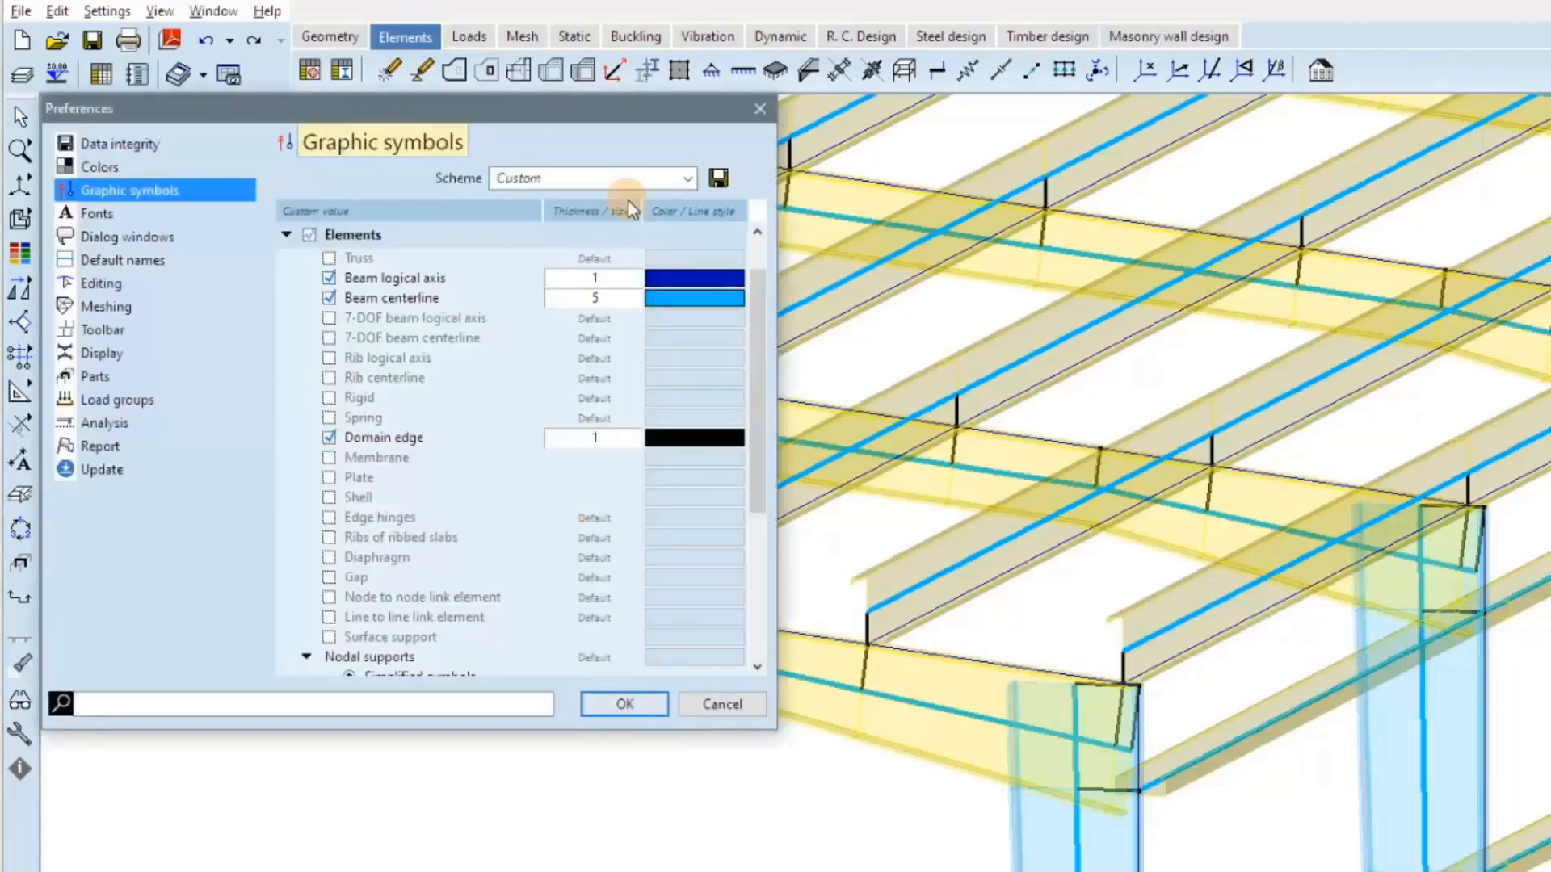
Step: Set the Beam logical axis colour to dark orange and its thickness to 3, and apply the preferences
{"action": "left_click", "coordinate": [656, 281]}
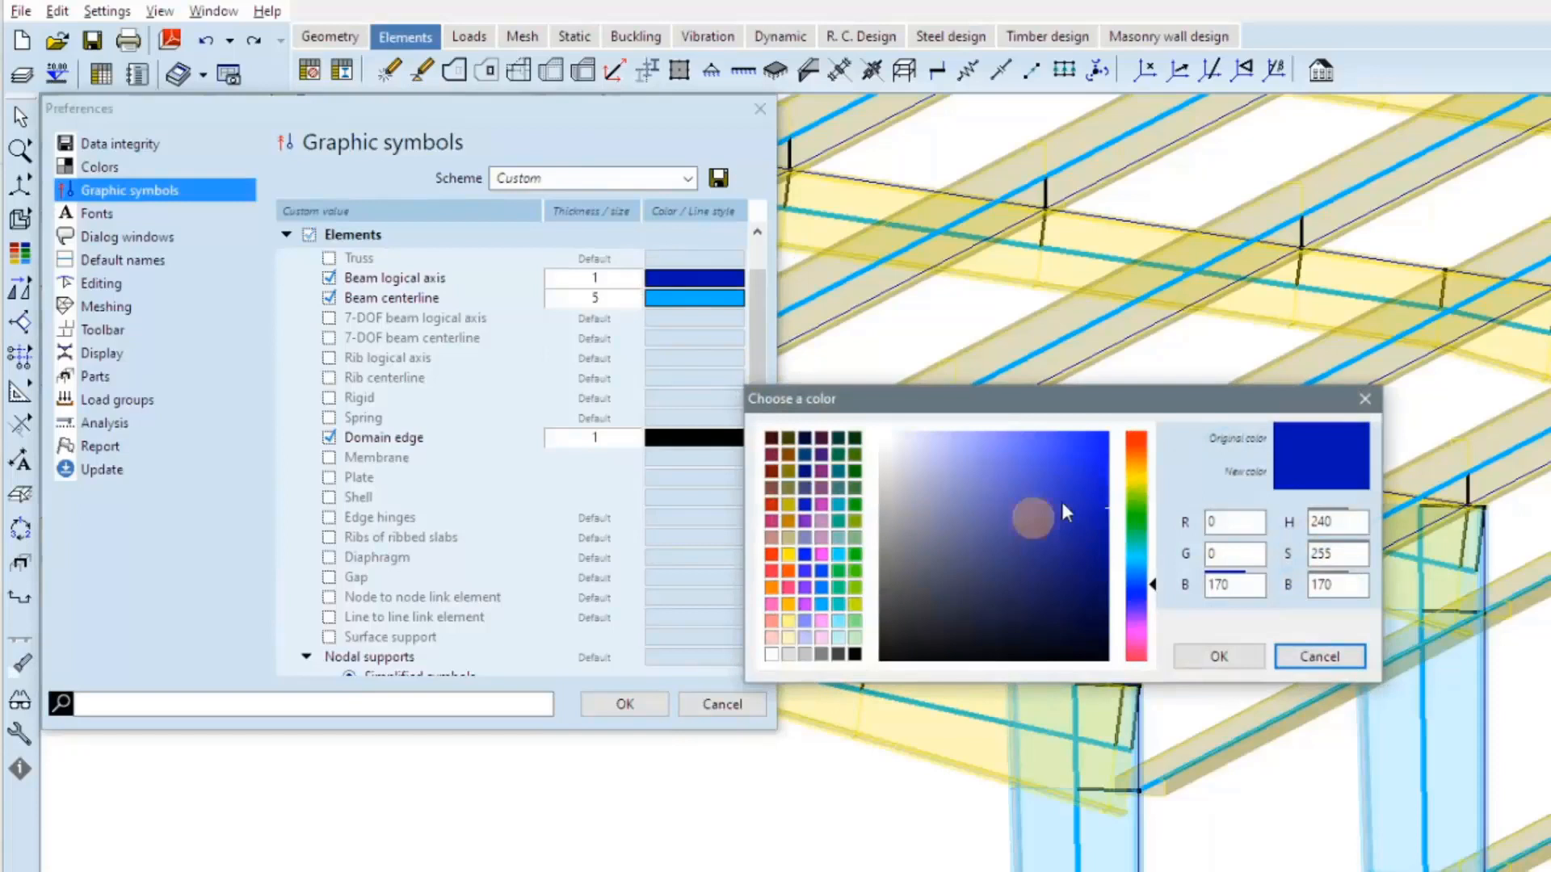
{"action": "left_click", "coordinate": [1135, 437]}
{"action": "left_click", "coordinate": [1212, 659]}
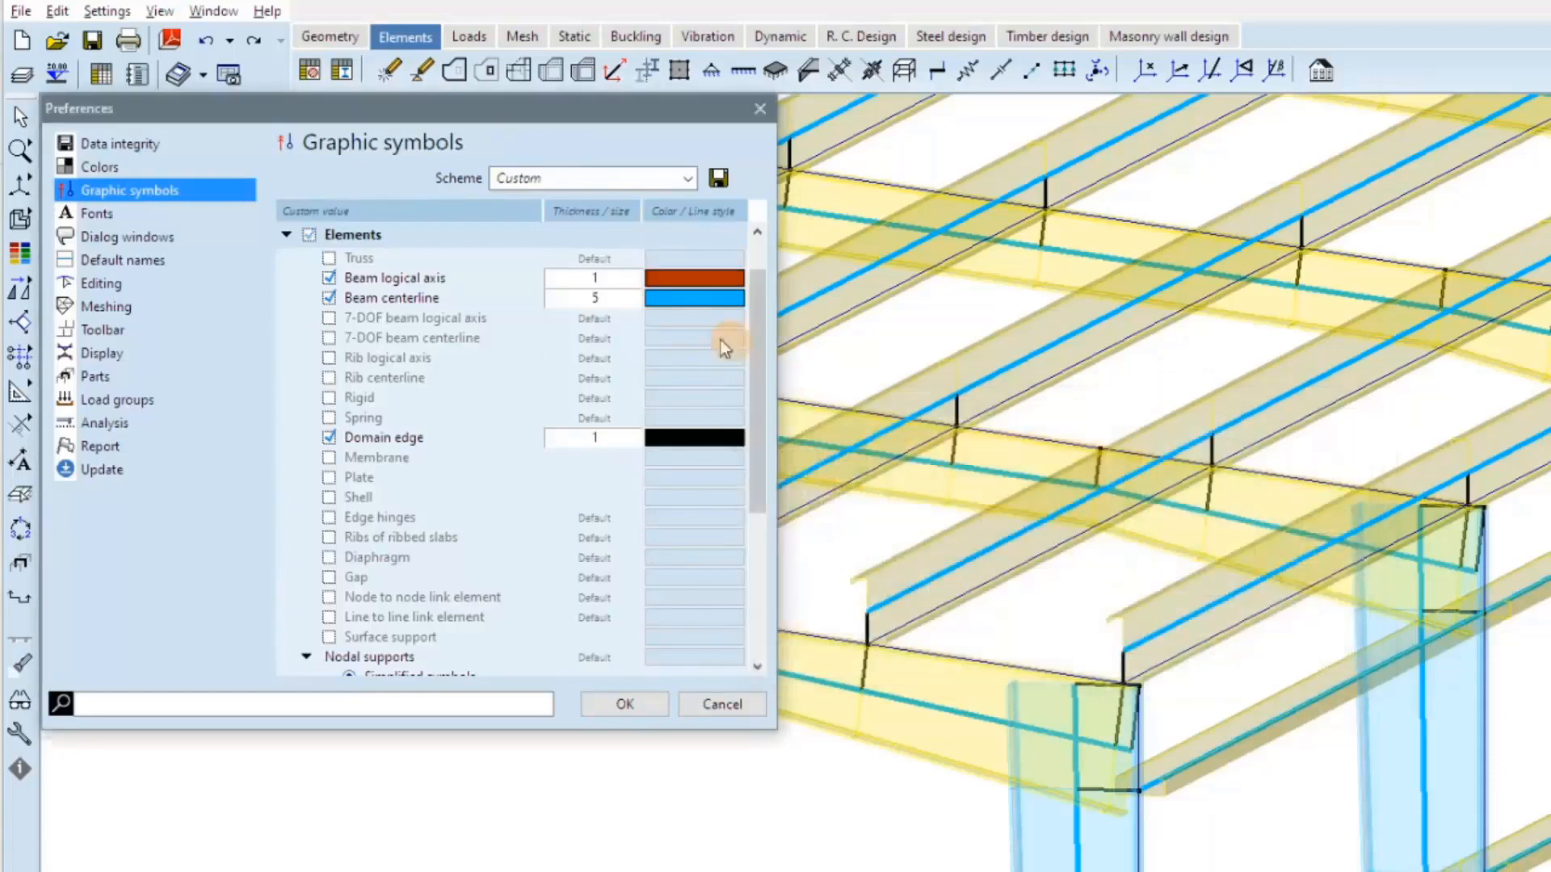
{"action": "left_click", "coordinate": [602, 283]}
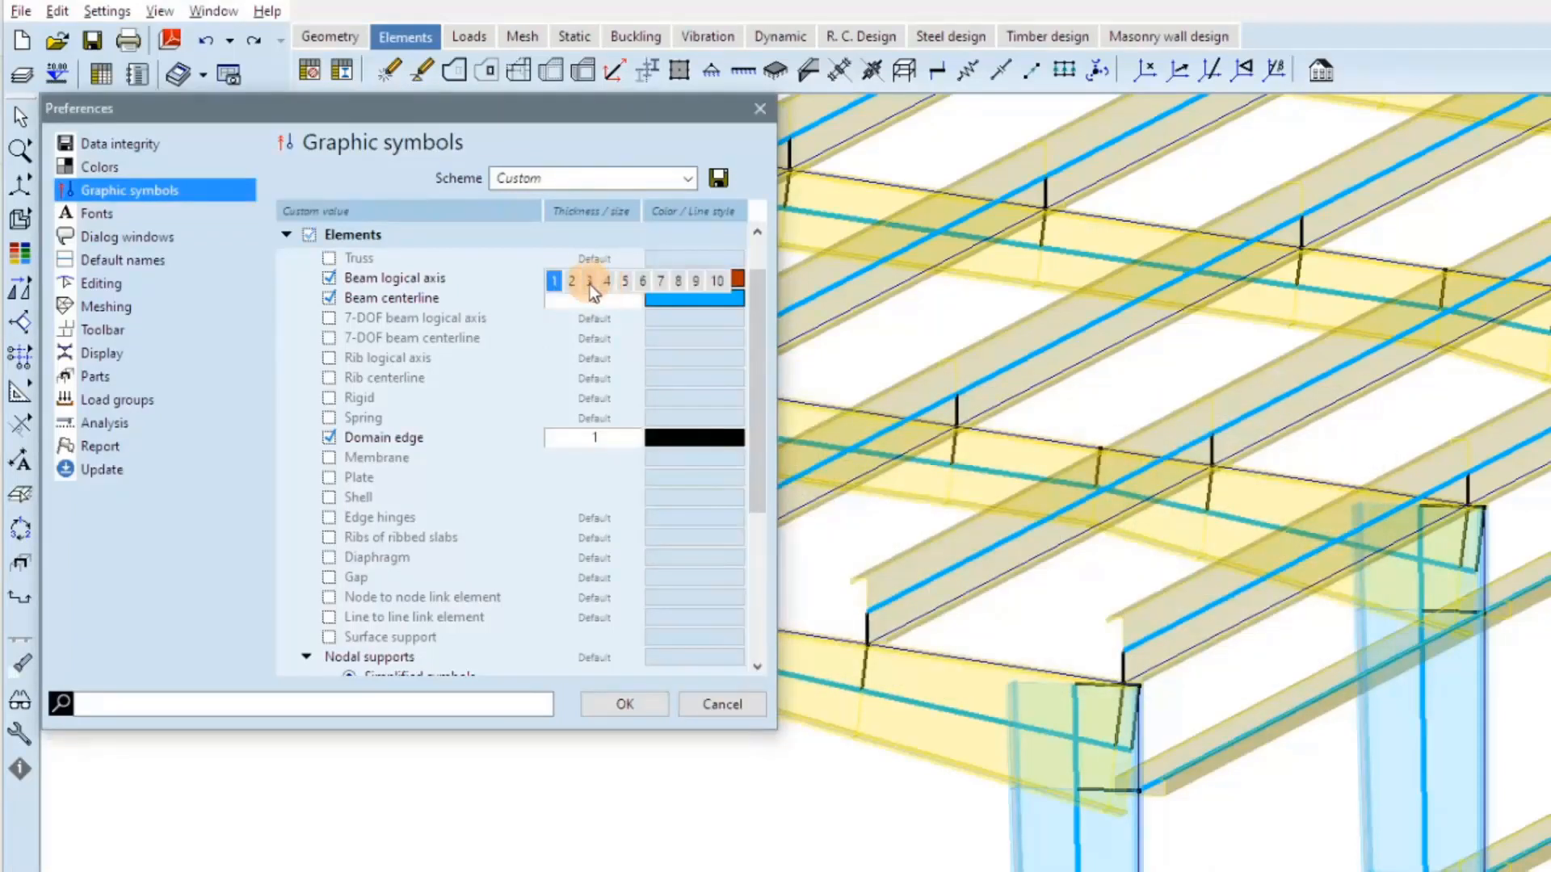
{"action": "left_click", "coordinate": [590, 283]}
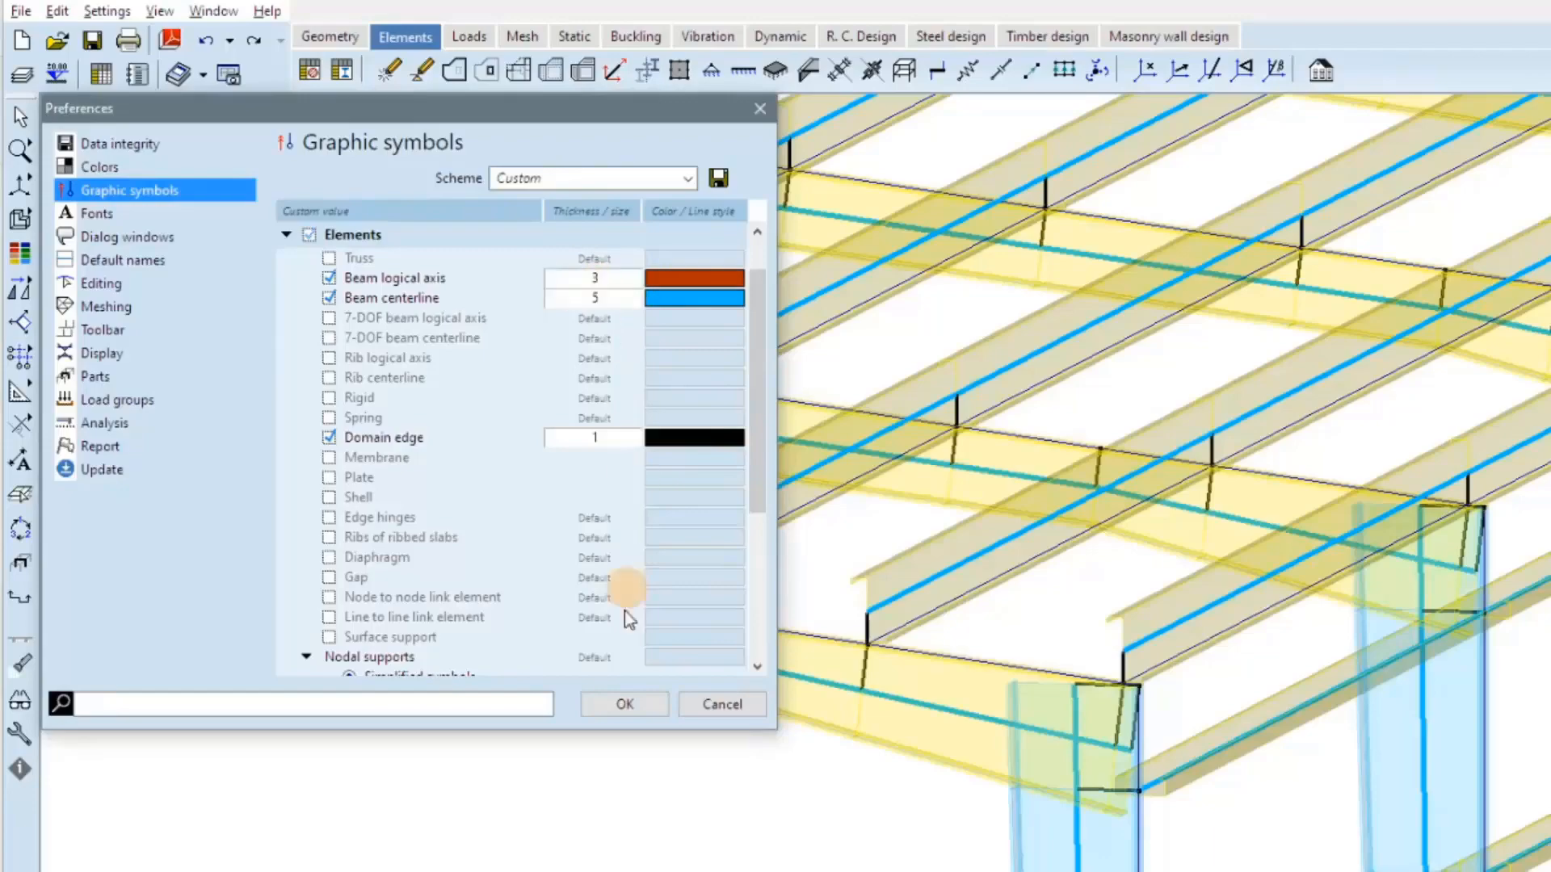
{"action": "left_click", "coordinate": [623, 704]}
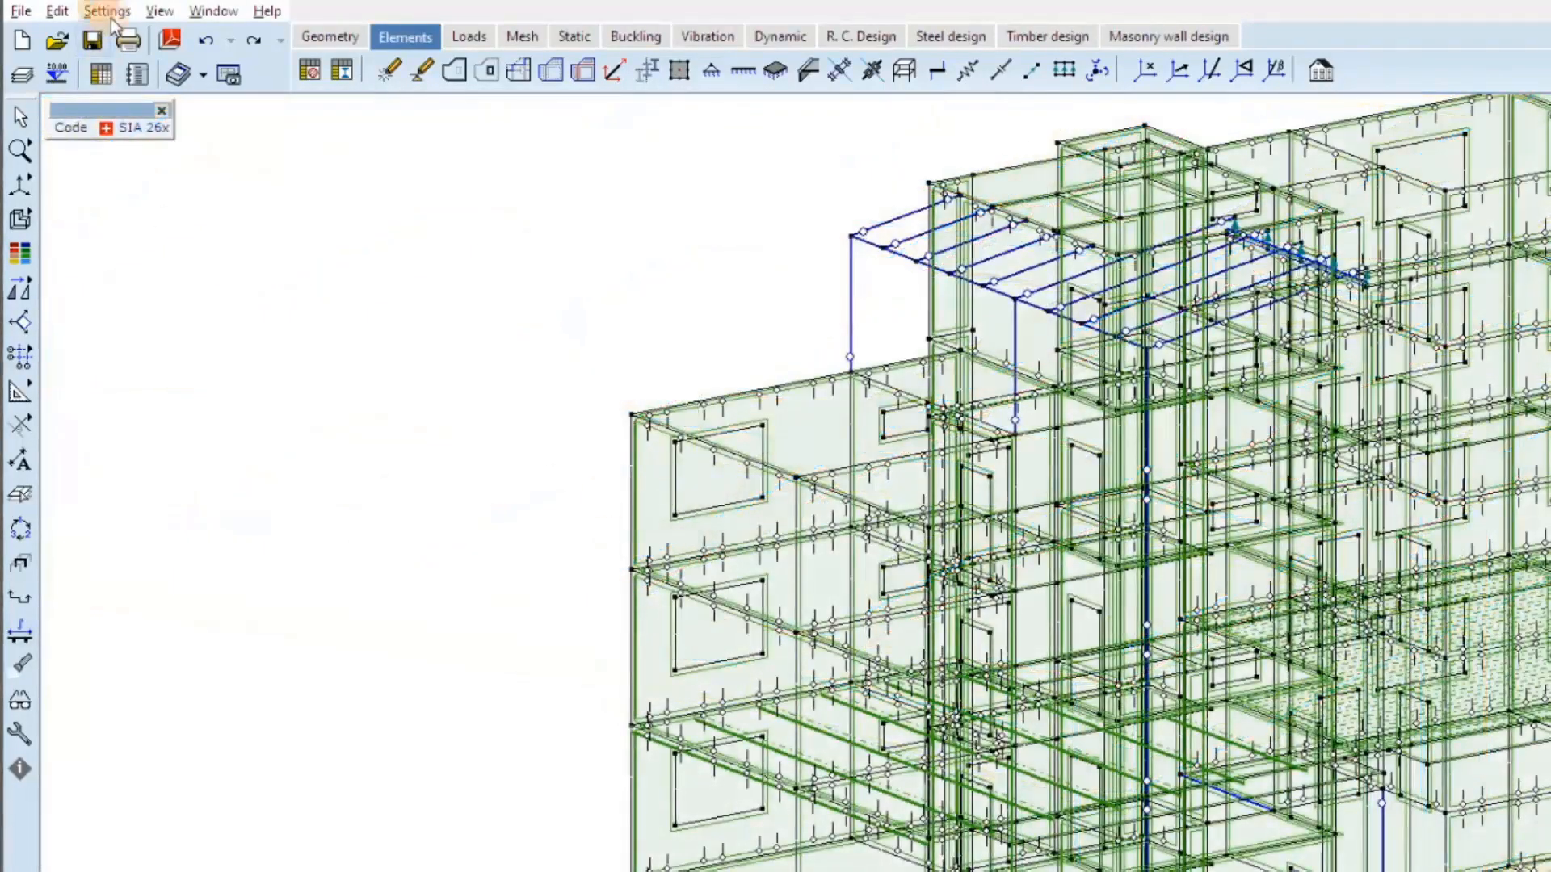
Step: In the Graphic symbols preferences, enable a custom value for the Hinged element property and set its thickness/size to 8
{"action": "left_click", "coordinate": [107, 10]}
{"action": "mouse_move", "coordinate": [176, 289]}
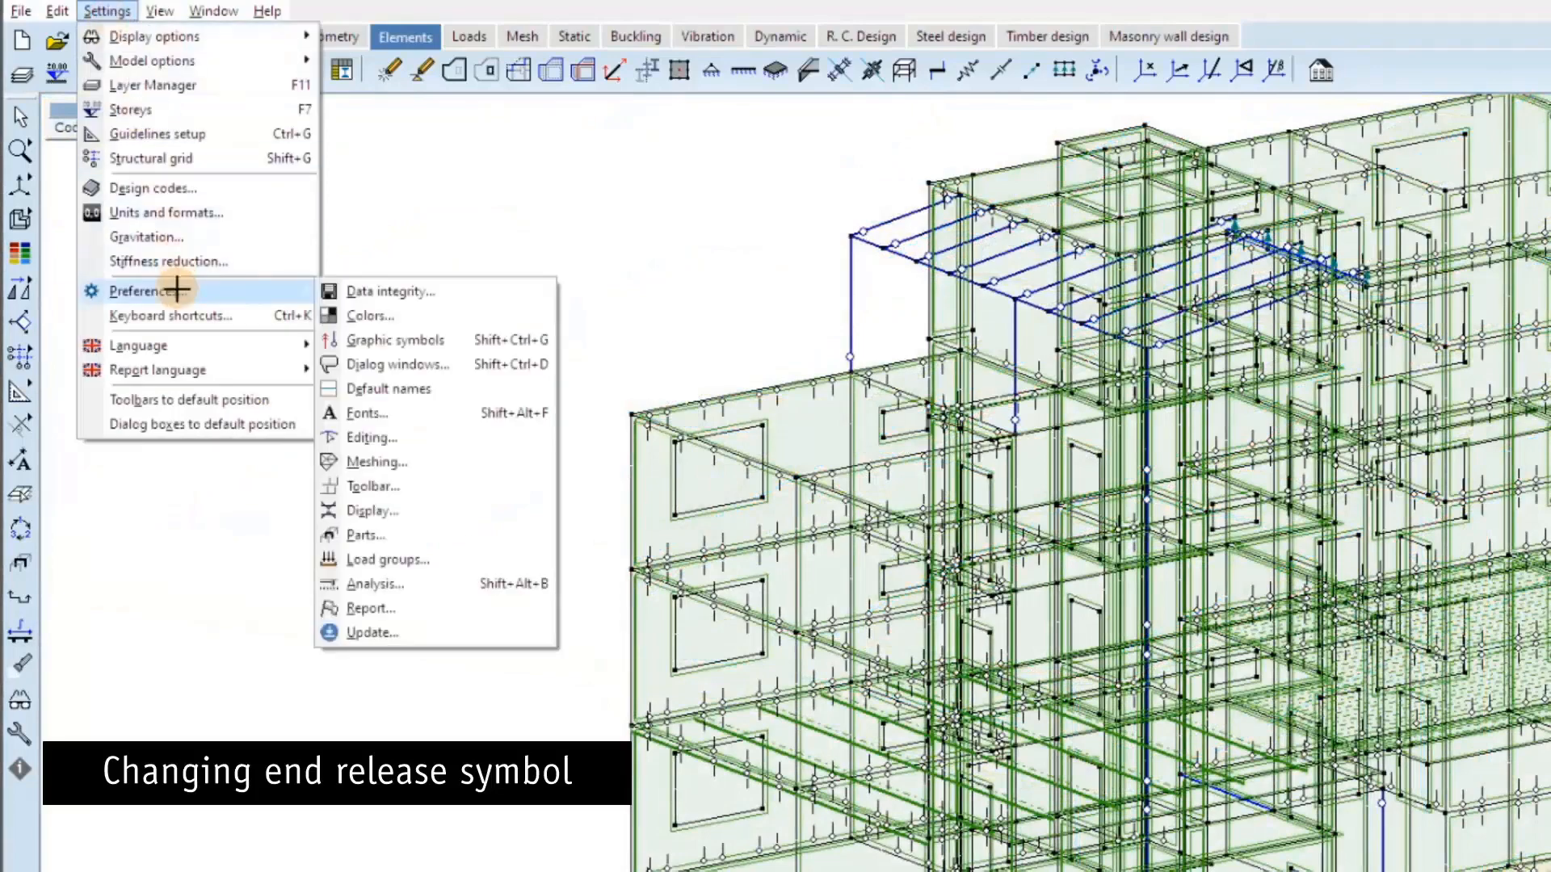
{"action": "left_click", "coordinate": [406, 340]}
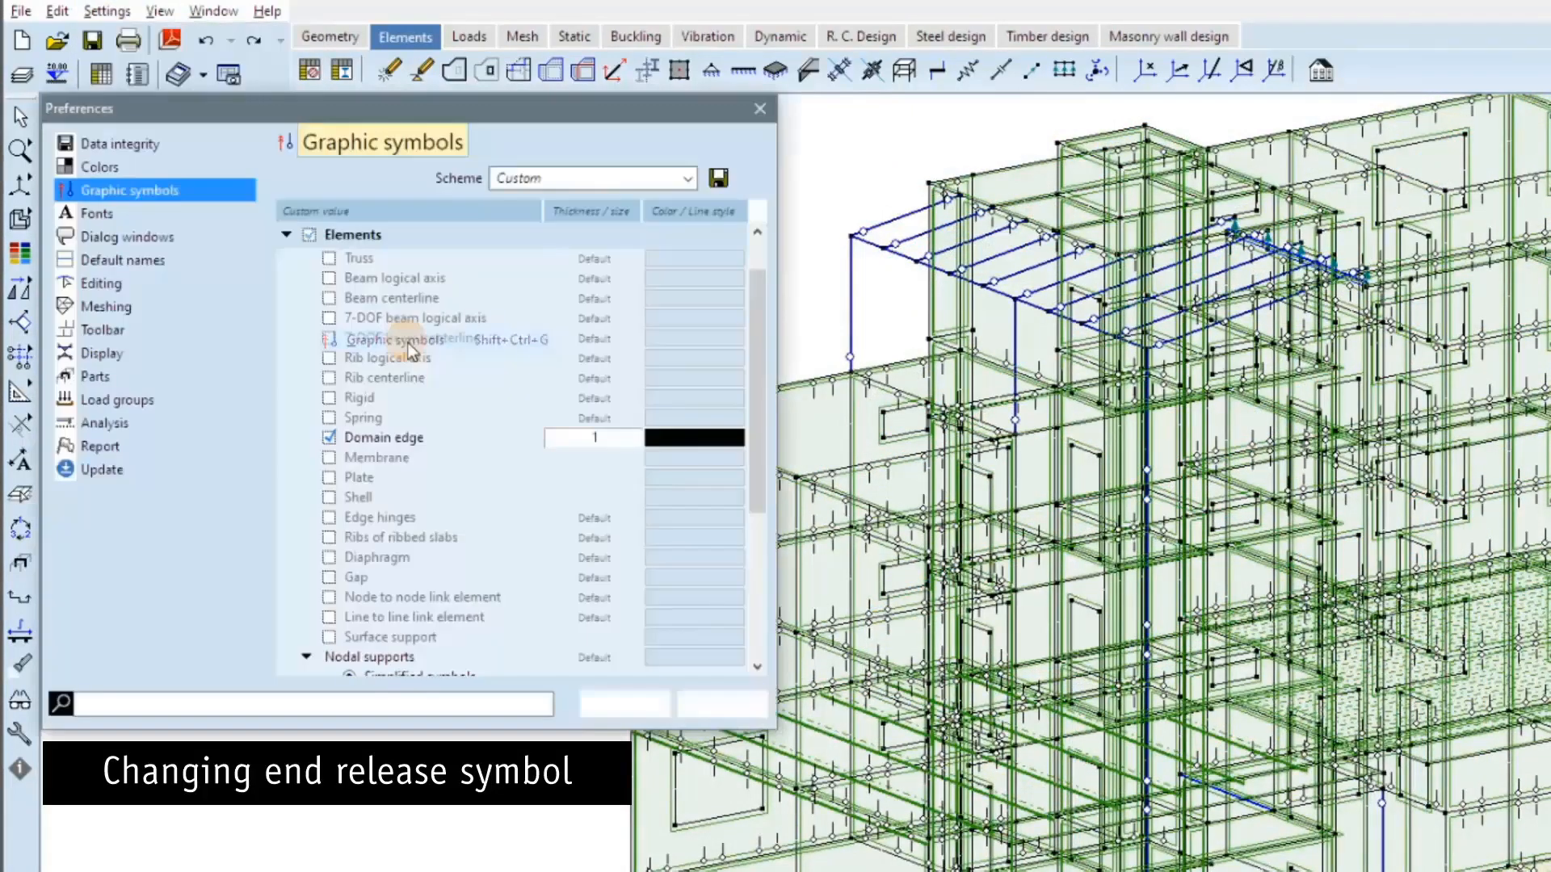
{"action": "left_click", "coordinate": [287, 236]}
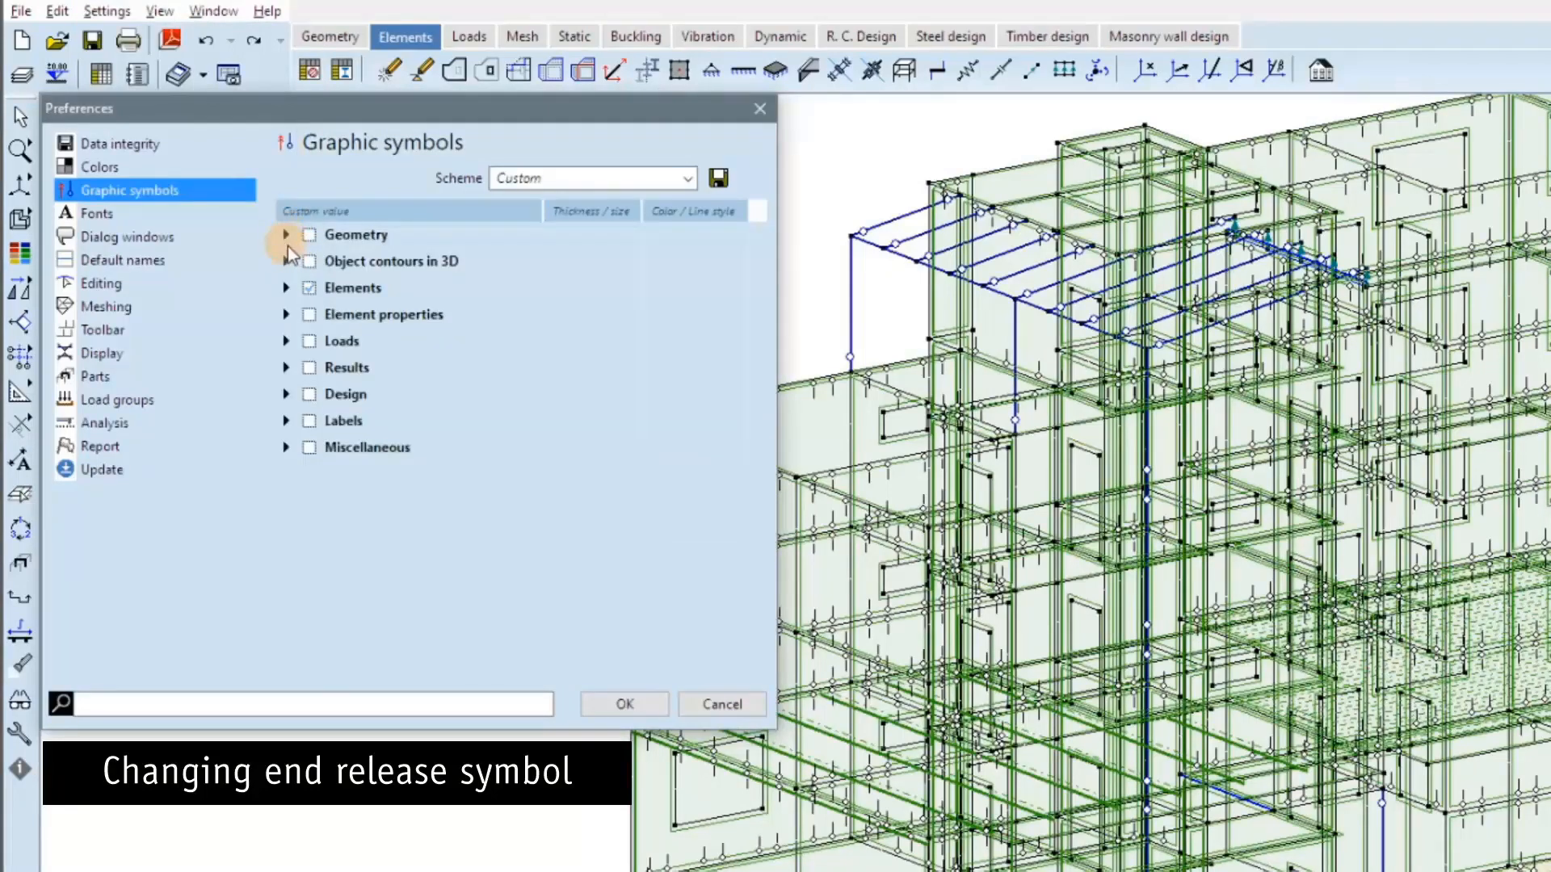
{"action": "left_click", "coordinate": [287, 315]}
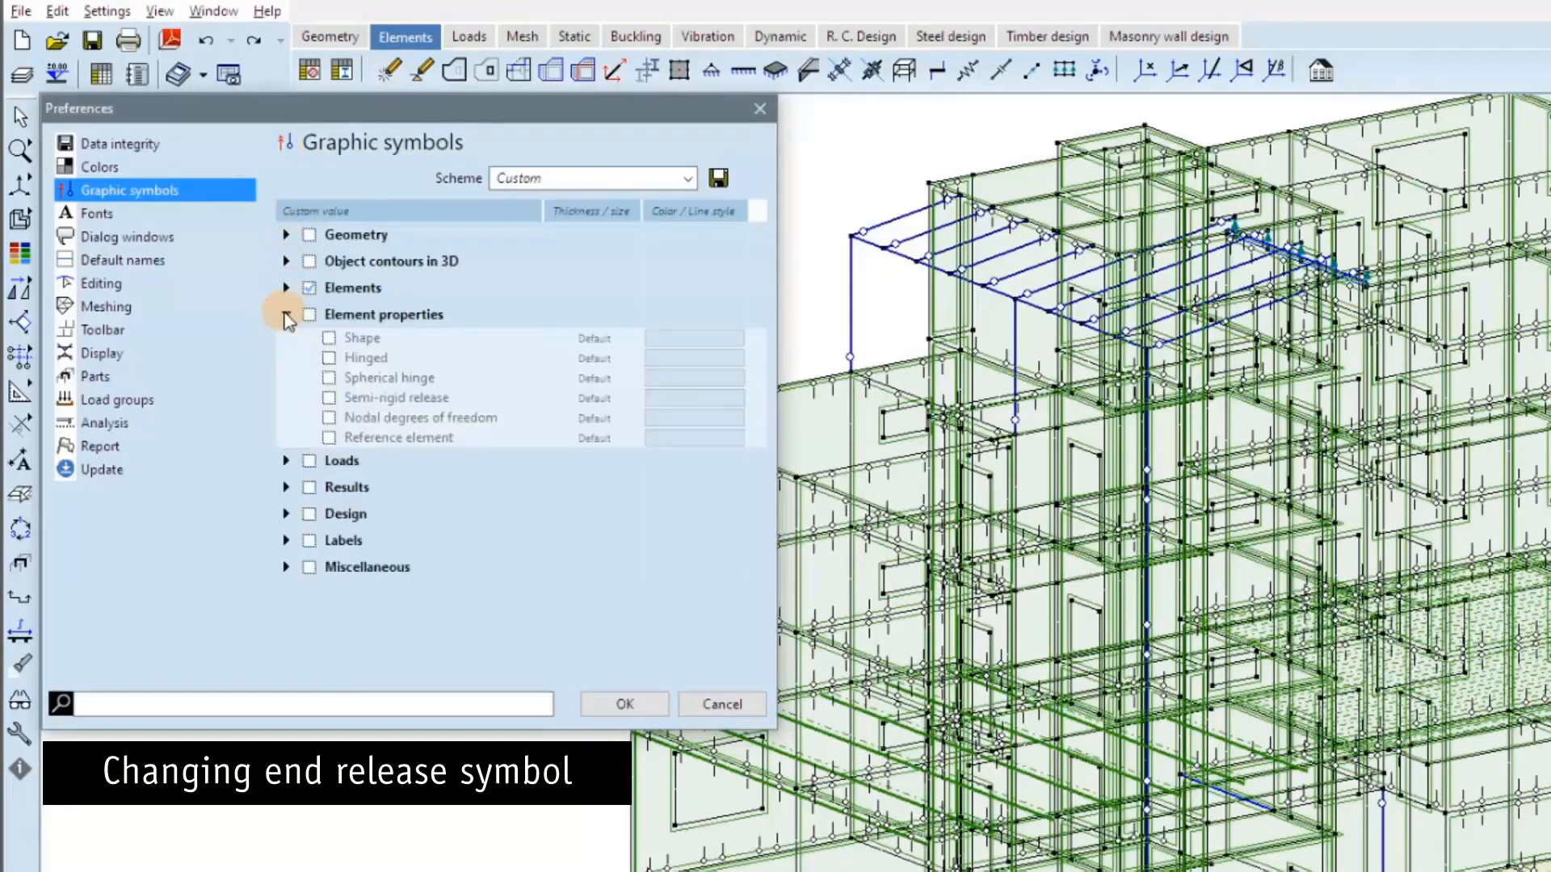
{"action": "left_click", "coordinate": [328, 358]}
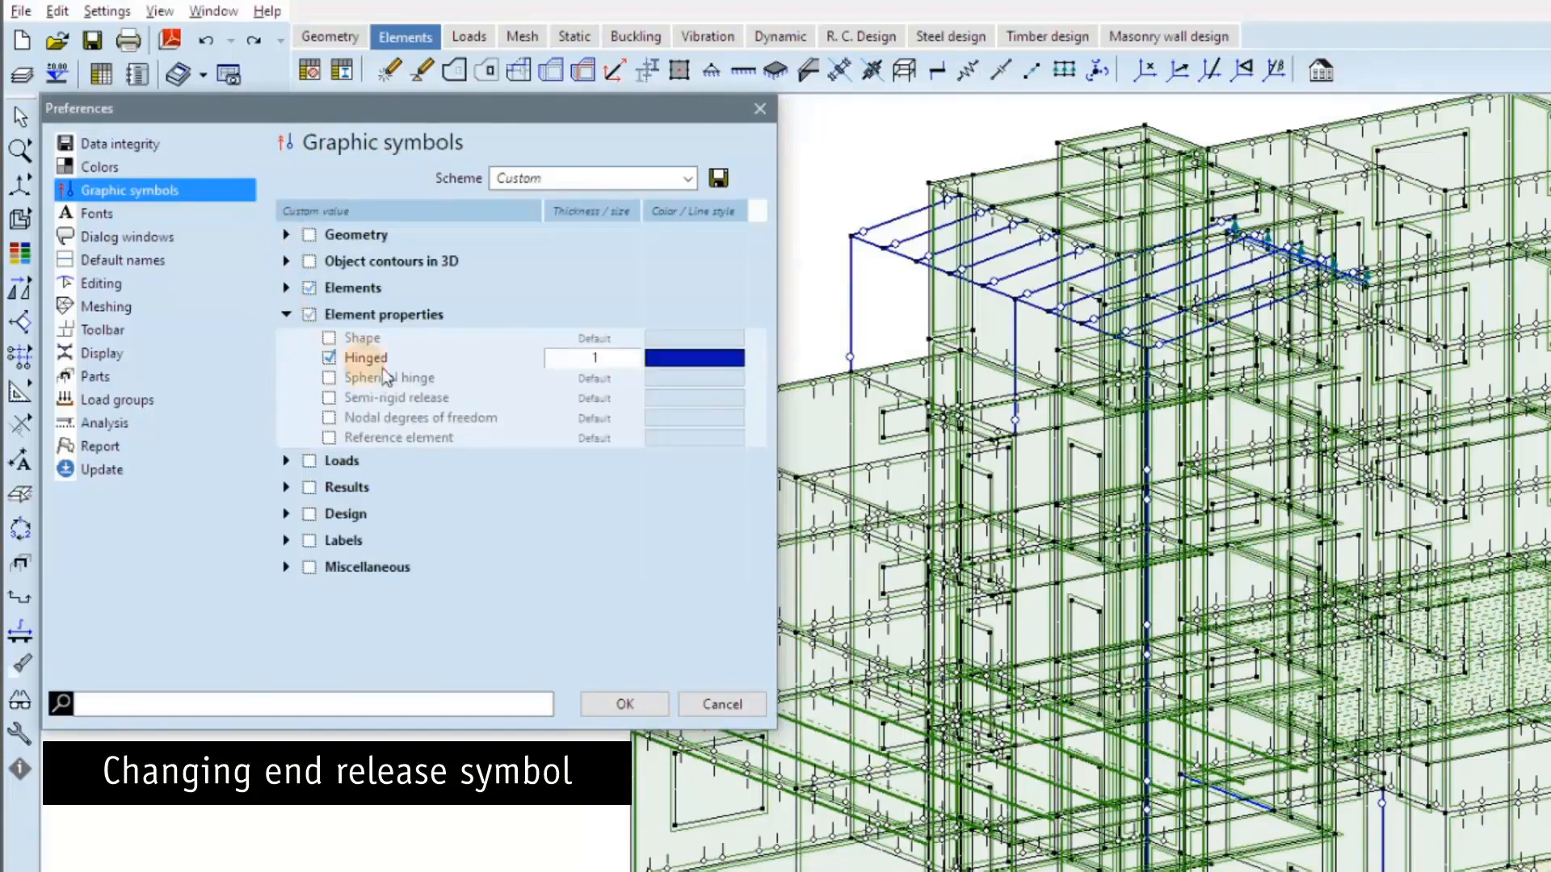
{"action": "left_click", "coordinate": [600, 361]}
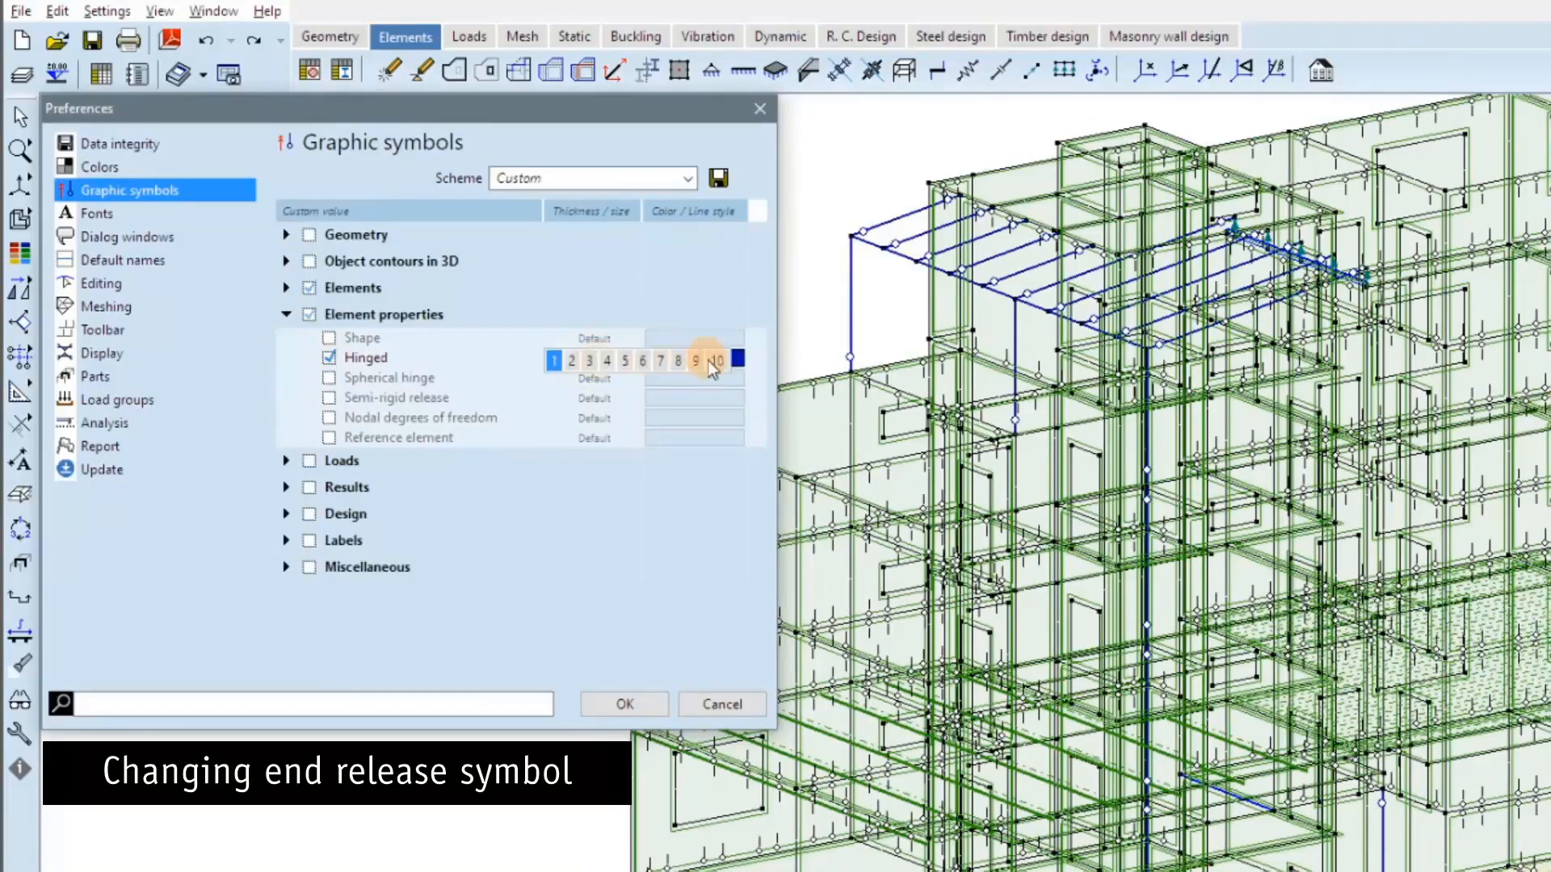
{"action": "left_click", "coordinate": [681, 363]}
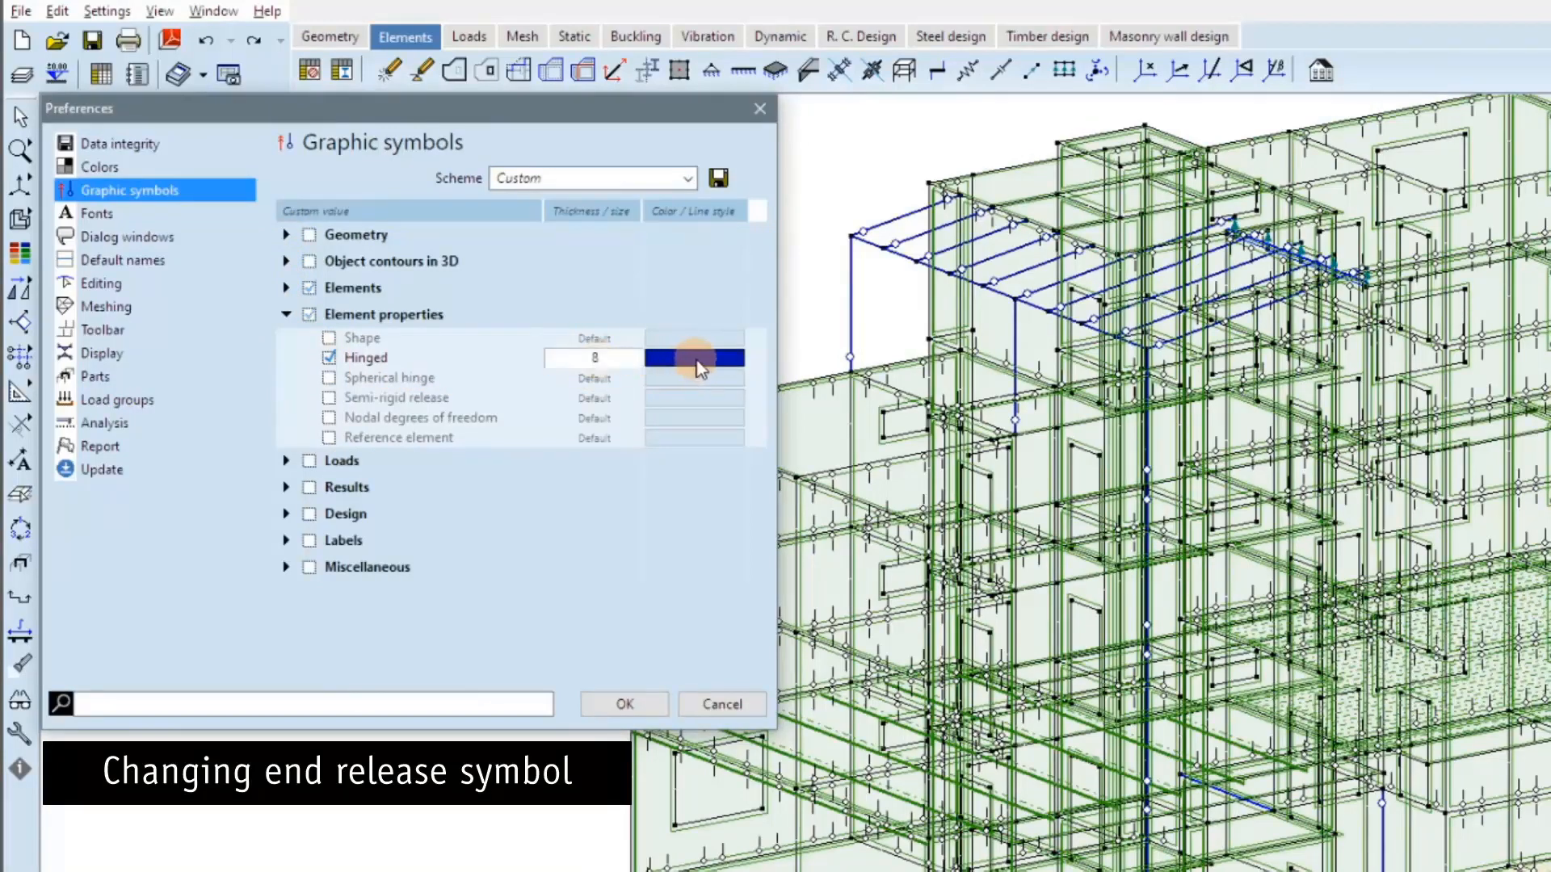
Step: Set the Hinged symbol colour to orange and apply the preferences
{"action": "left_click", "coordinate": [694, 363]}
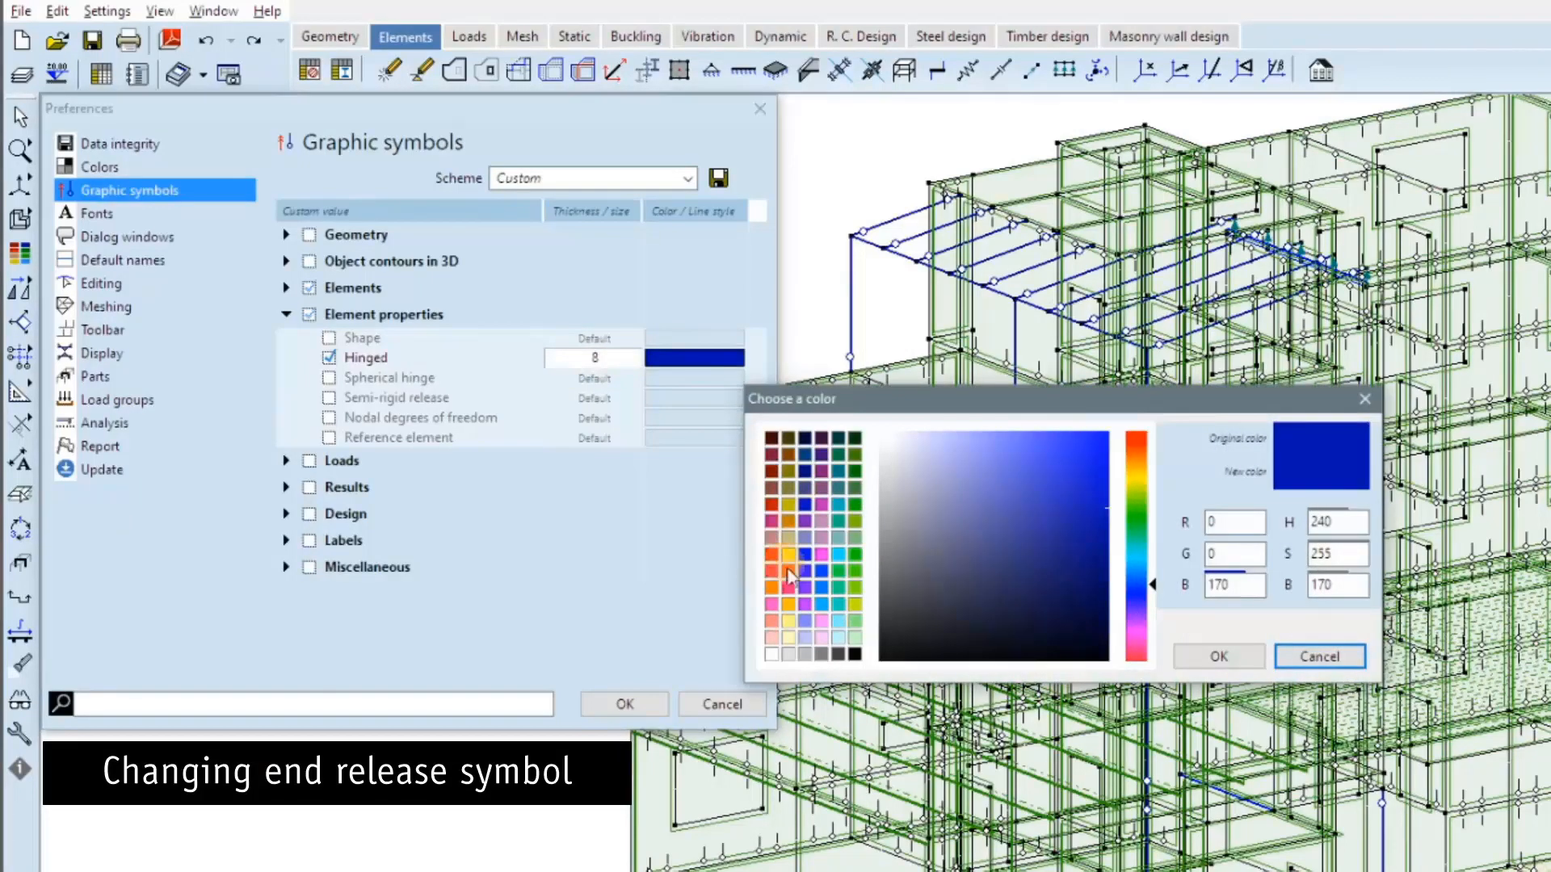
{"action": "left_click", "coordinate": [771, 587]}
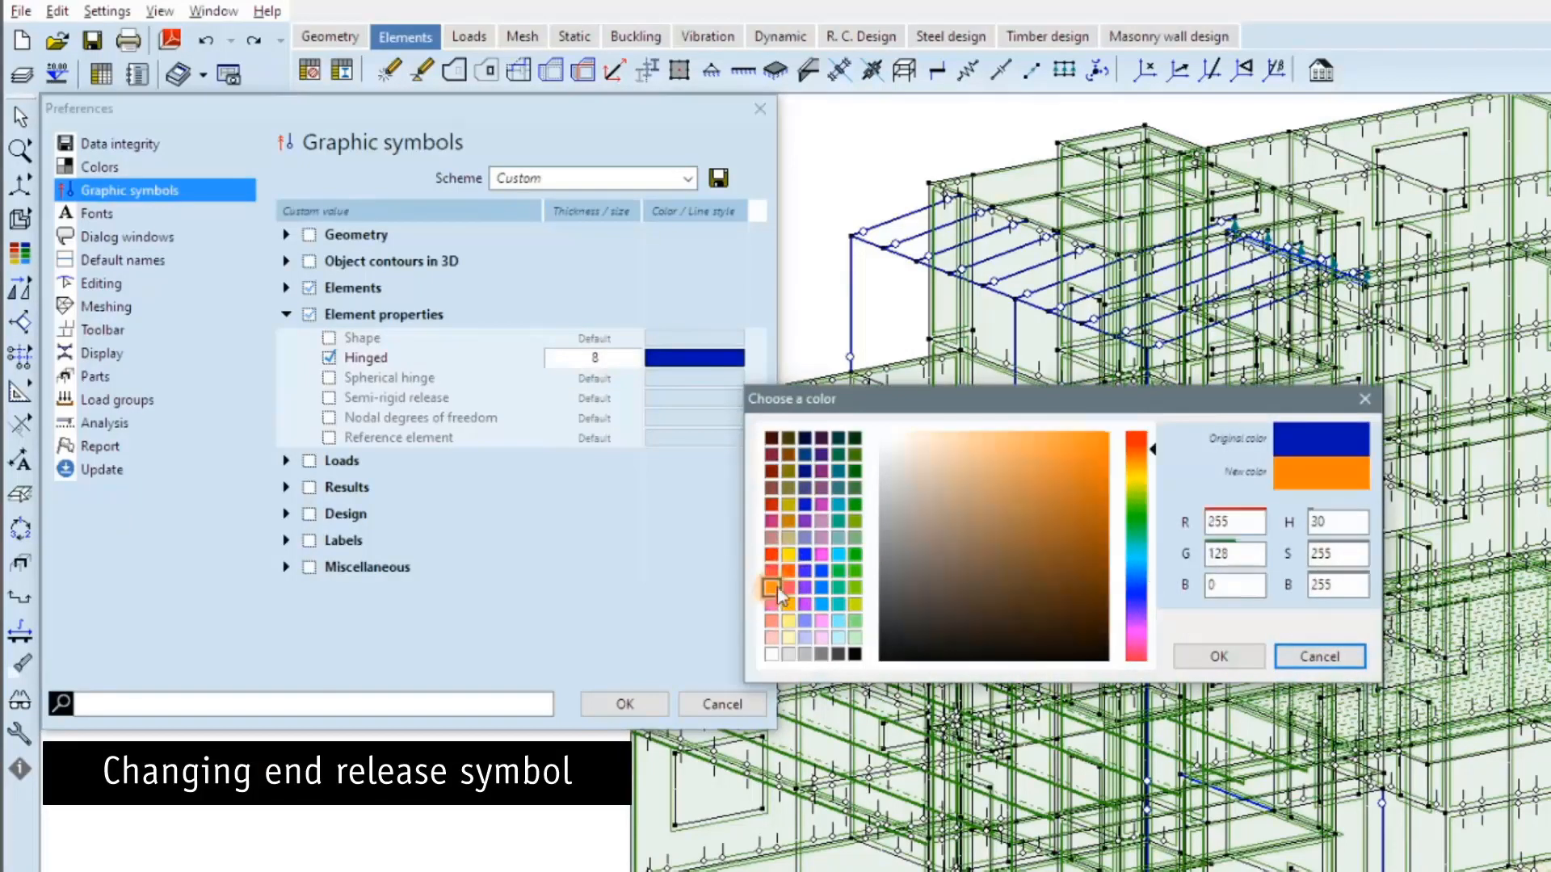
{"action": "left_click", "coordinate": [1219, 657]}
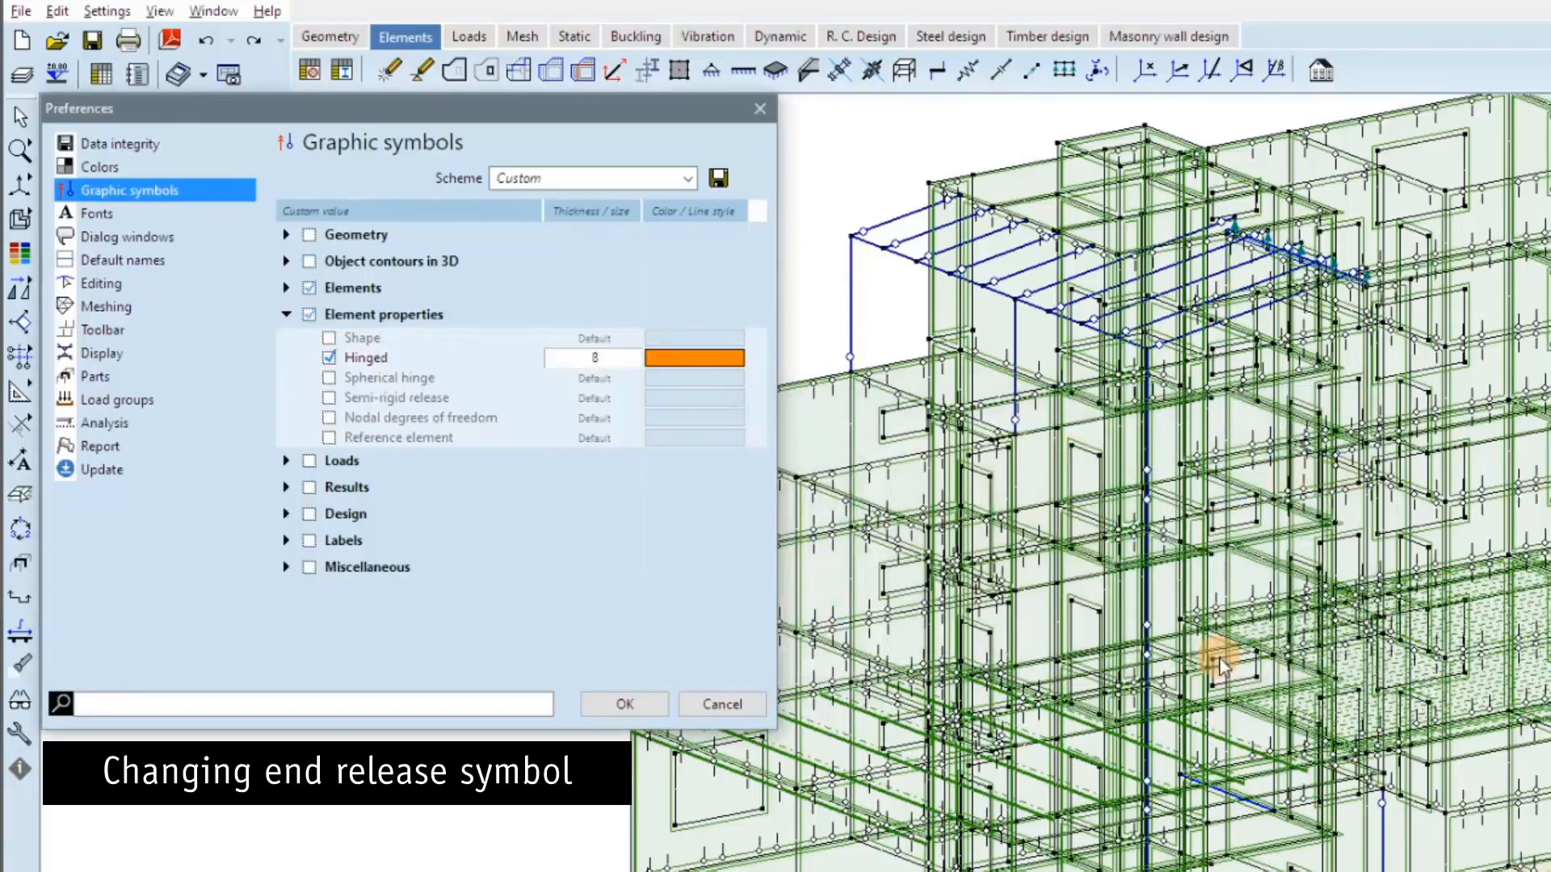
{"action": "left_click", "coordinate": [630, 704]}
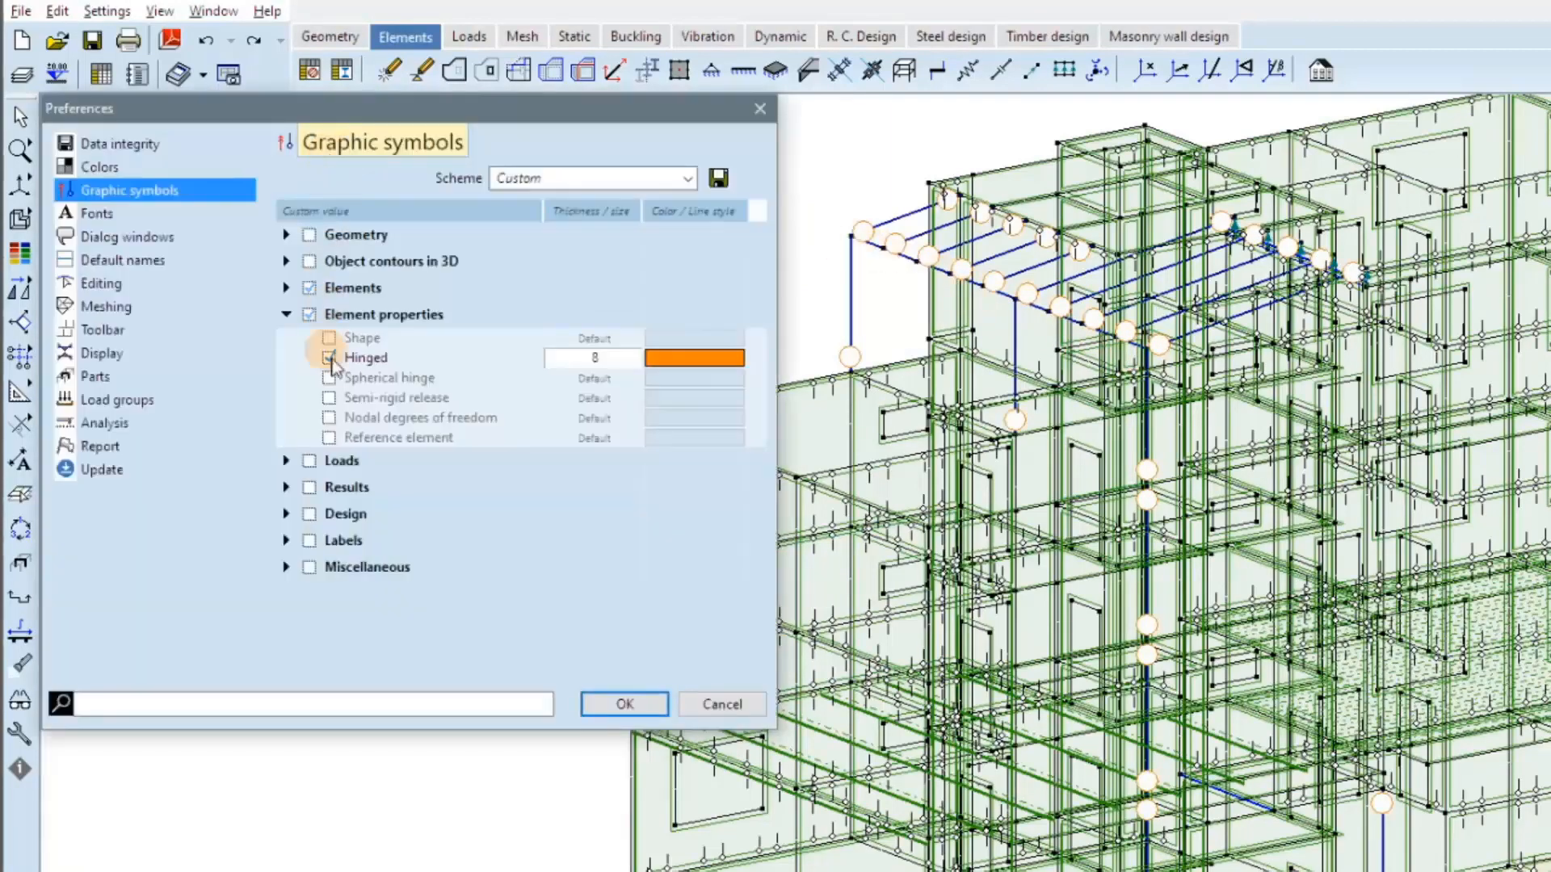
Step: Disable the custom Hinged value and enable a custom value for the Edge hinges element with thickness/size 8
{"action": "left_click", "coordinate": [330, 358]}
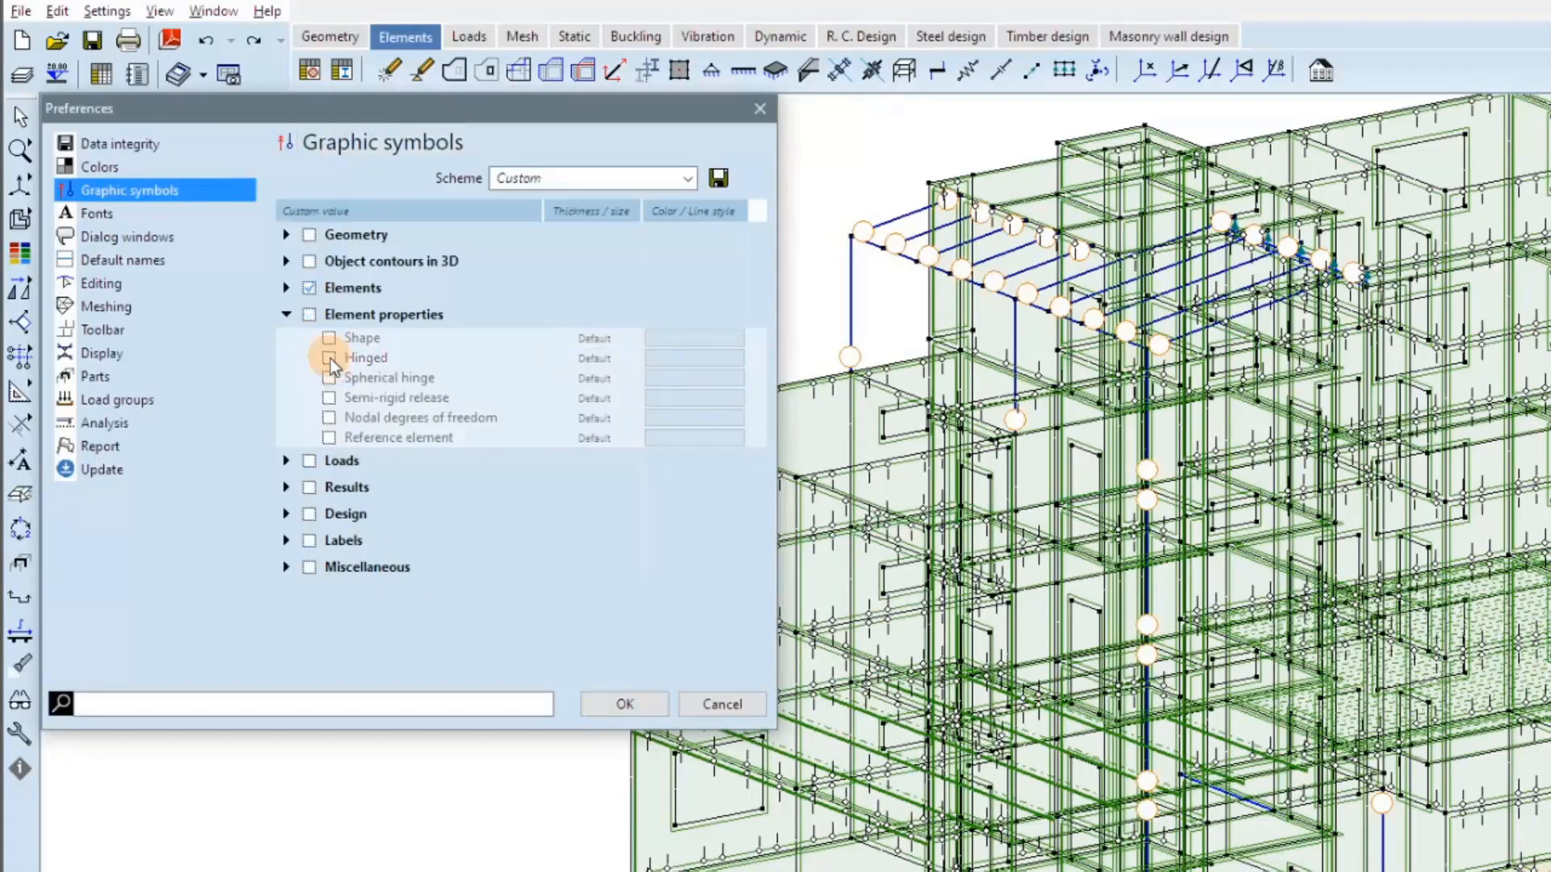
{"action": "left_click", "coordinate": [287, 315]}
{"action": "left_click", "coordinate": [287, 288]}
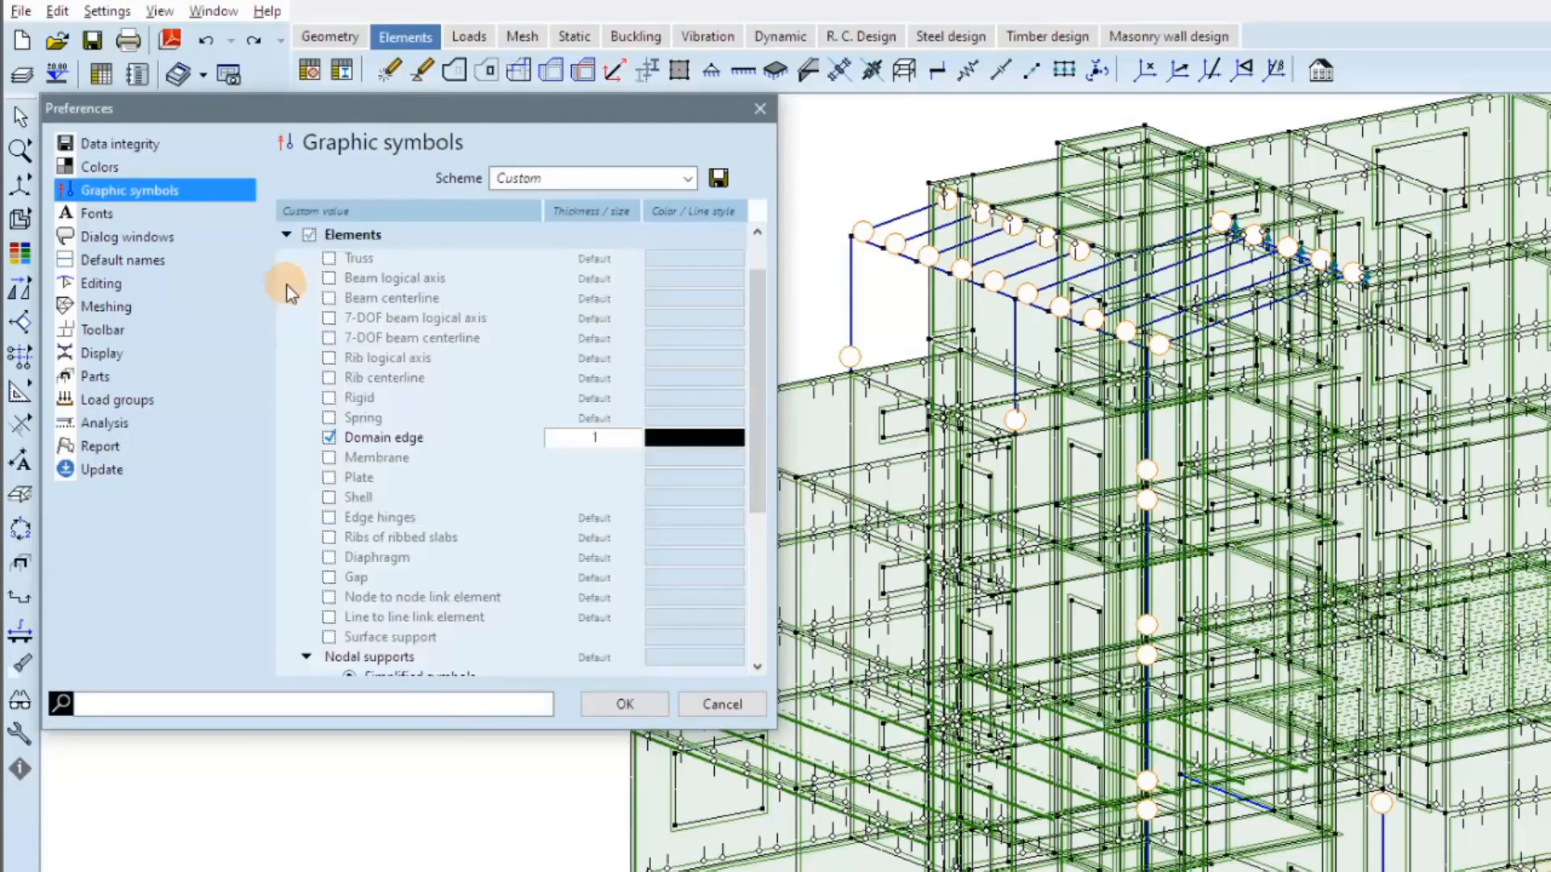
{"action": "left_click", "coordinate": [330, 518]}
{"action": "left_click", "coordinate": [599, 518]}
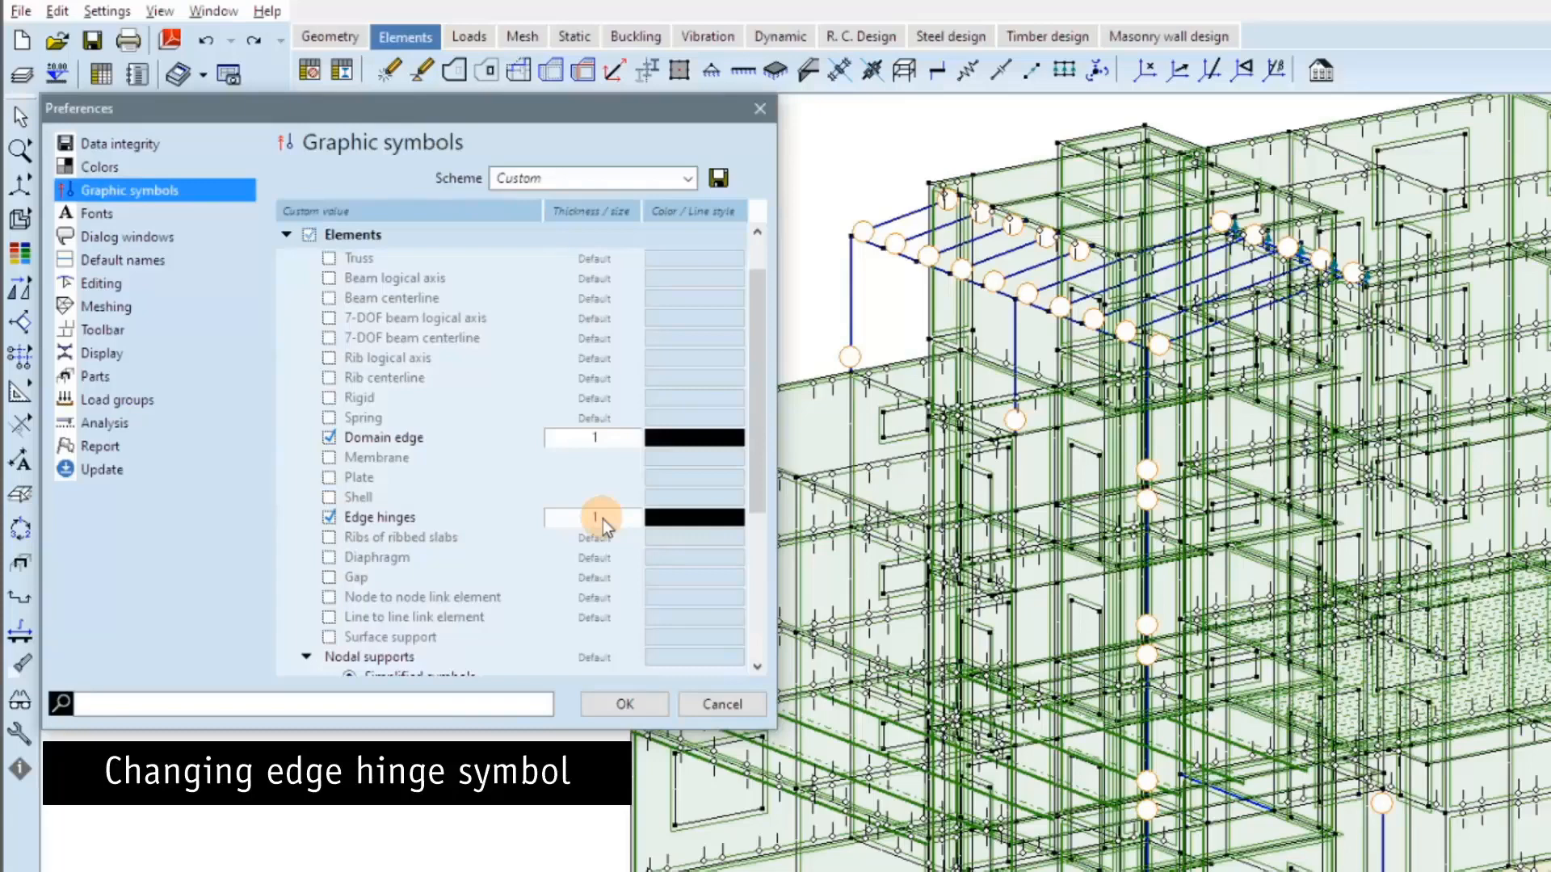
{"action": "left_click", "coordinate": [603, 520]}
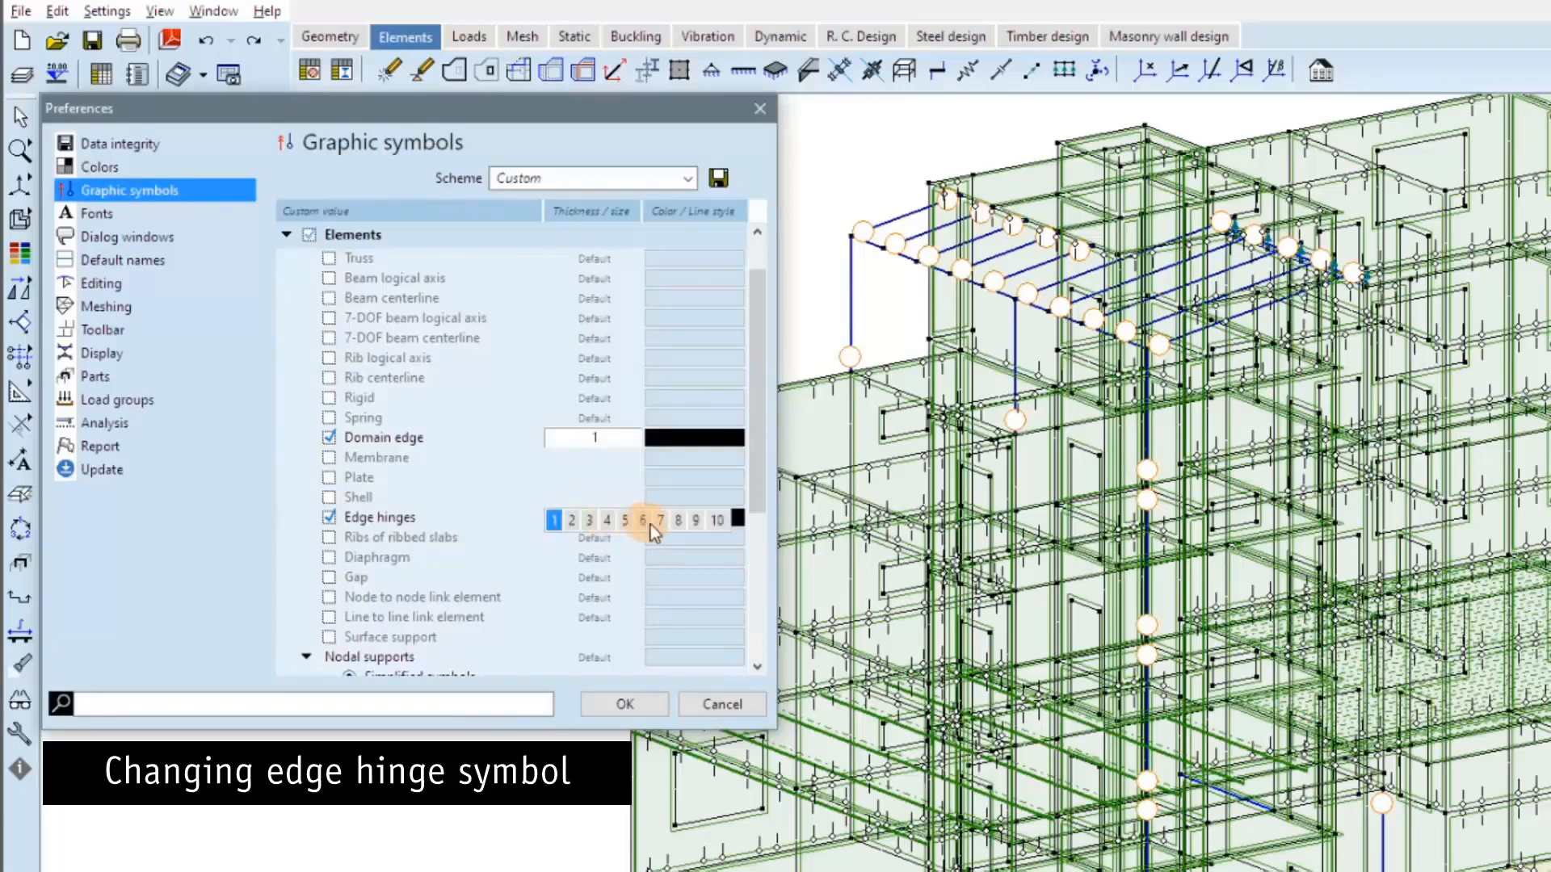
{"action": "left_click", "coordinate": [678, 520]}
Step: Set the Edge hinges colour to red with RGB 255, 0, 64 and apply the preferences
{"action": "left_click", "coordinate": [685, 519]}
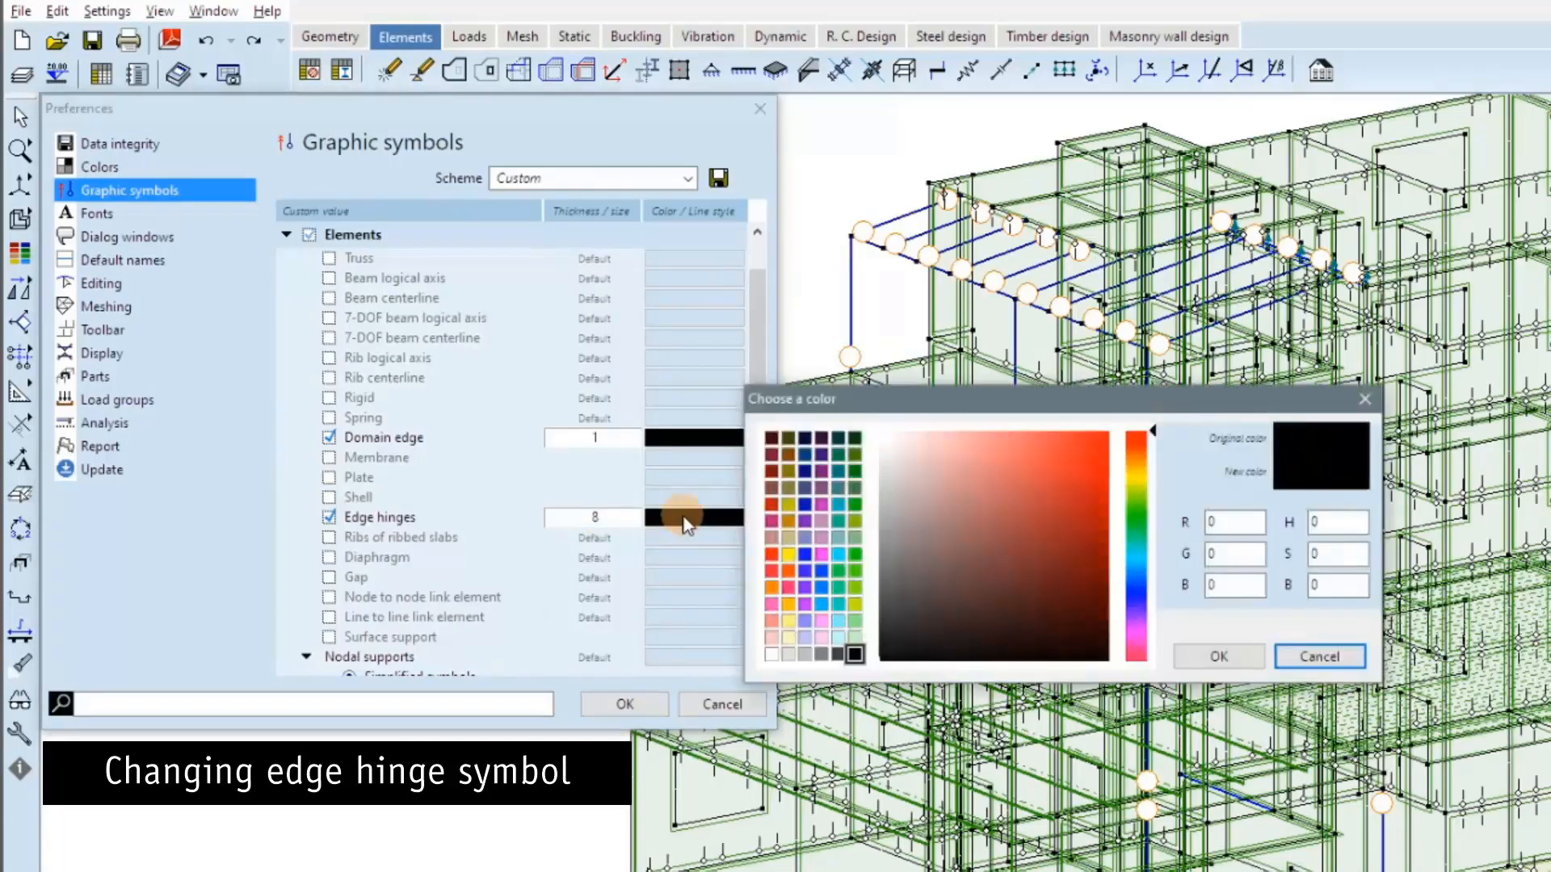
{"action": "left_click", "coordinate": [772, 522]}
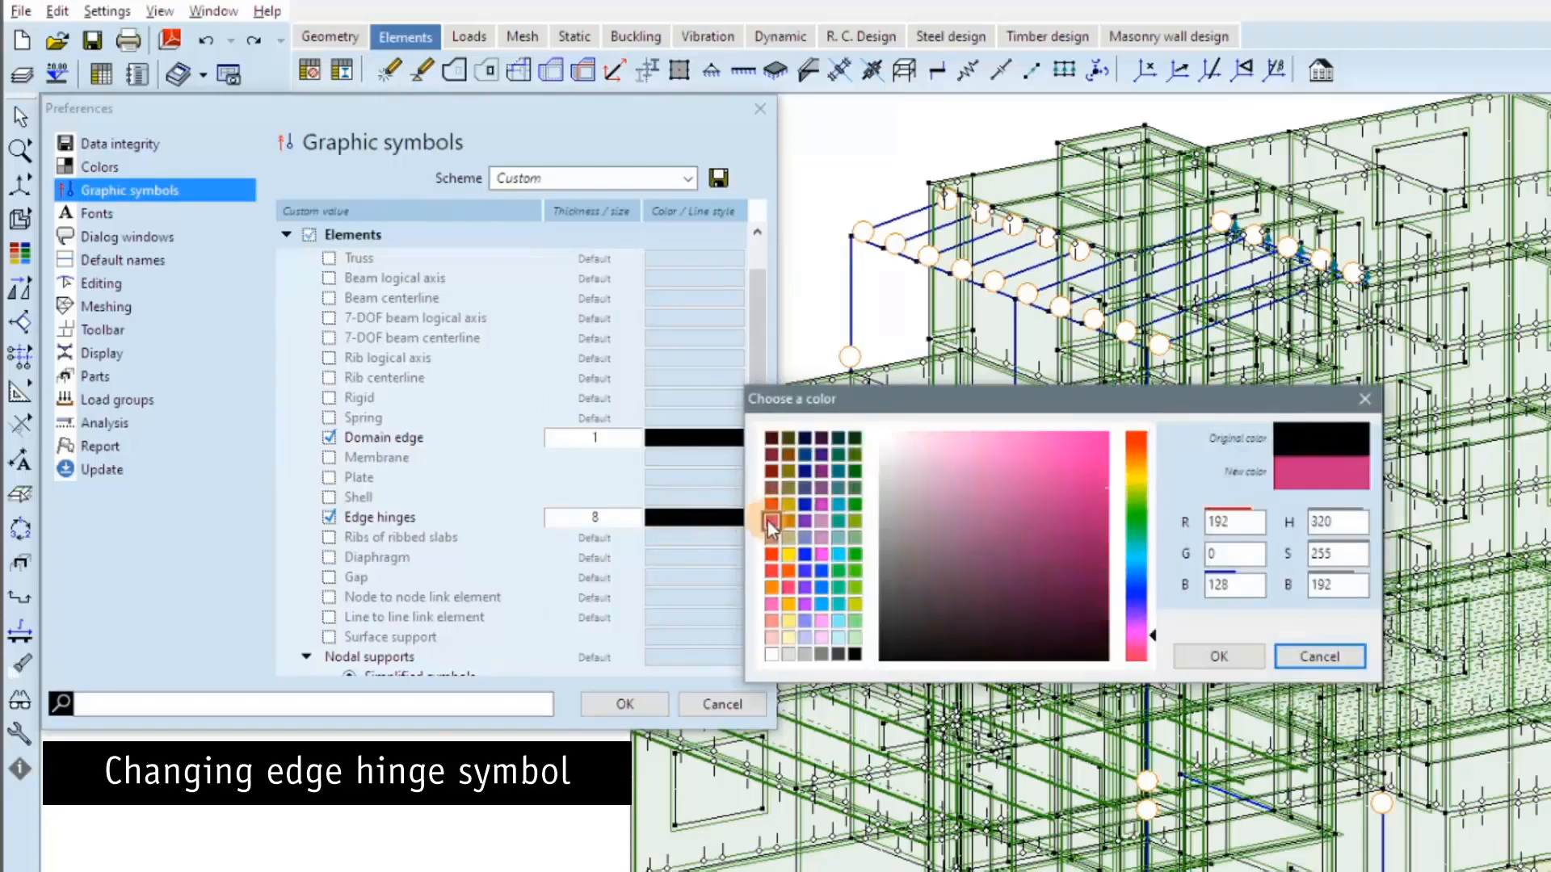
{"action": "left_click", "coordinate": [771, 572]}
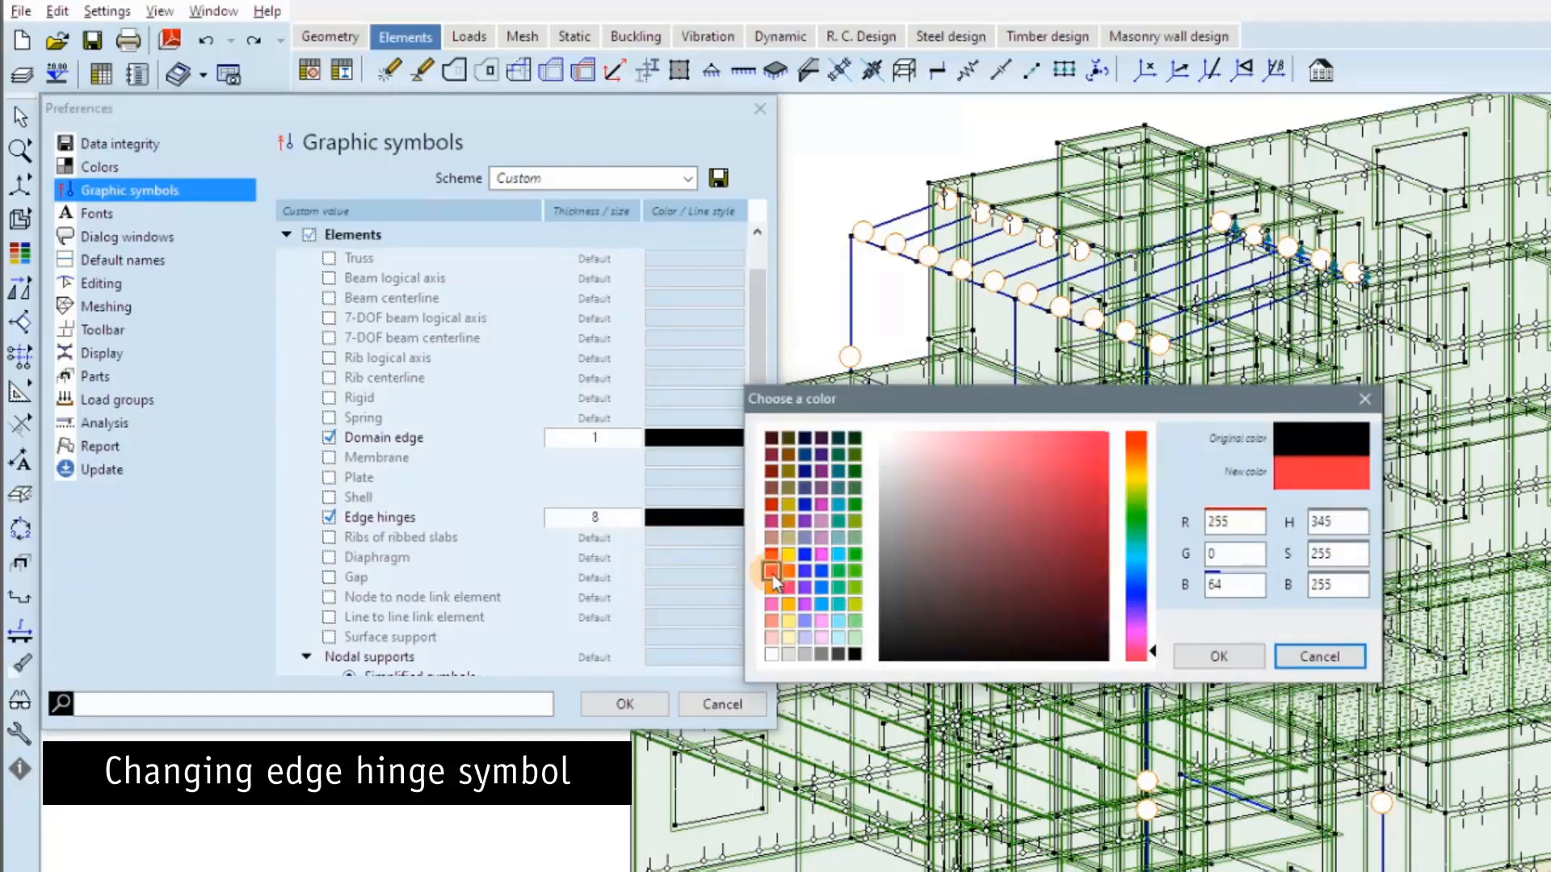
{"action": "left_click", "coordinate": [1201, 658]}
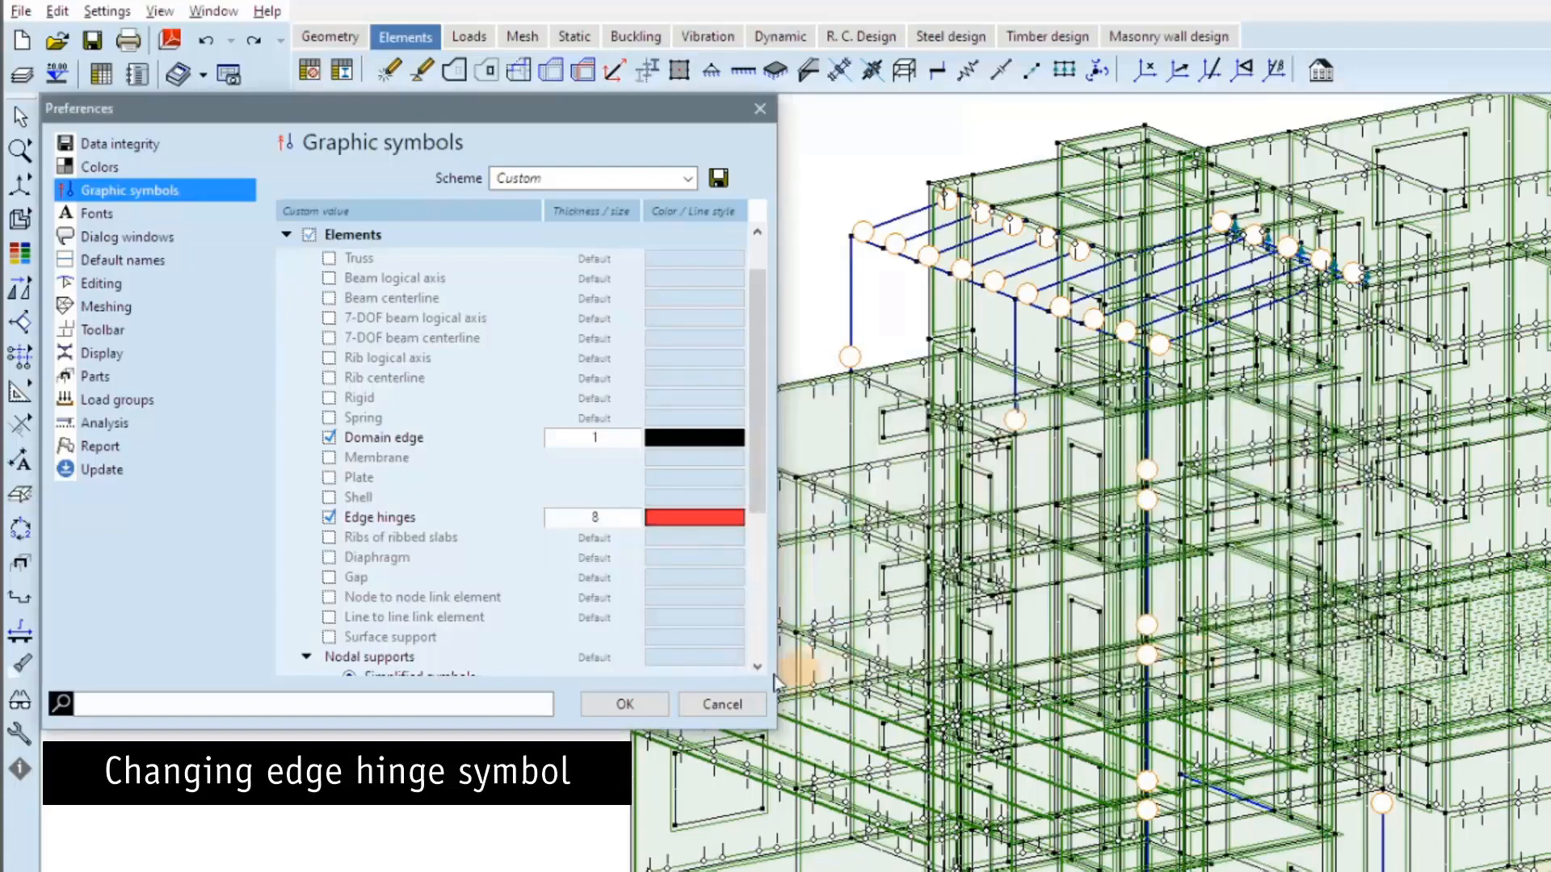
{"action": "left_click", "coordinate": [631, 699]}
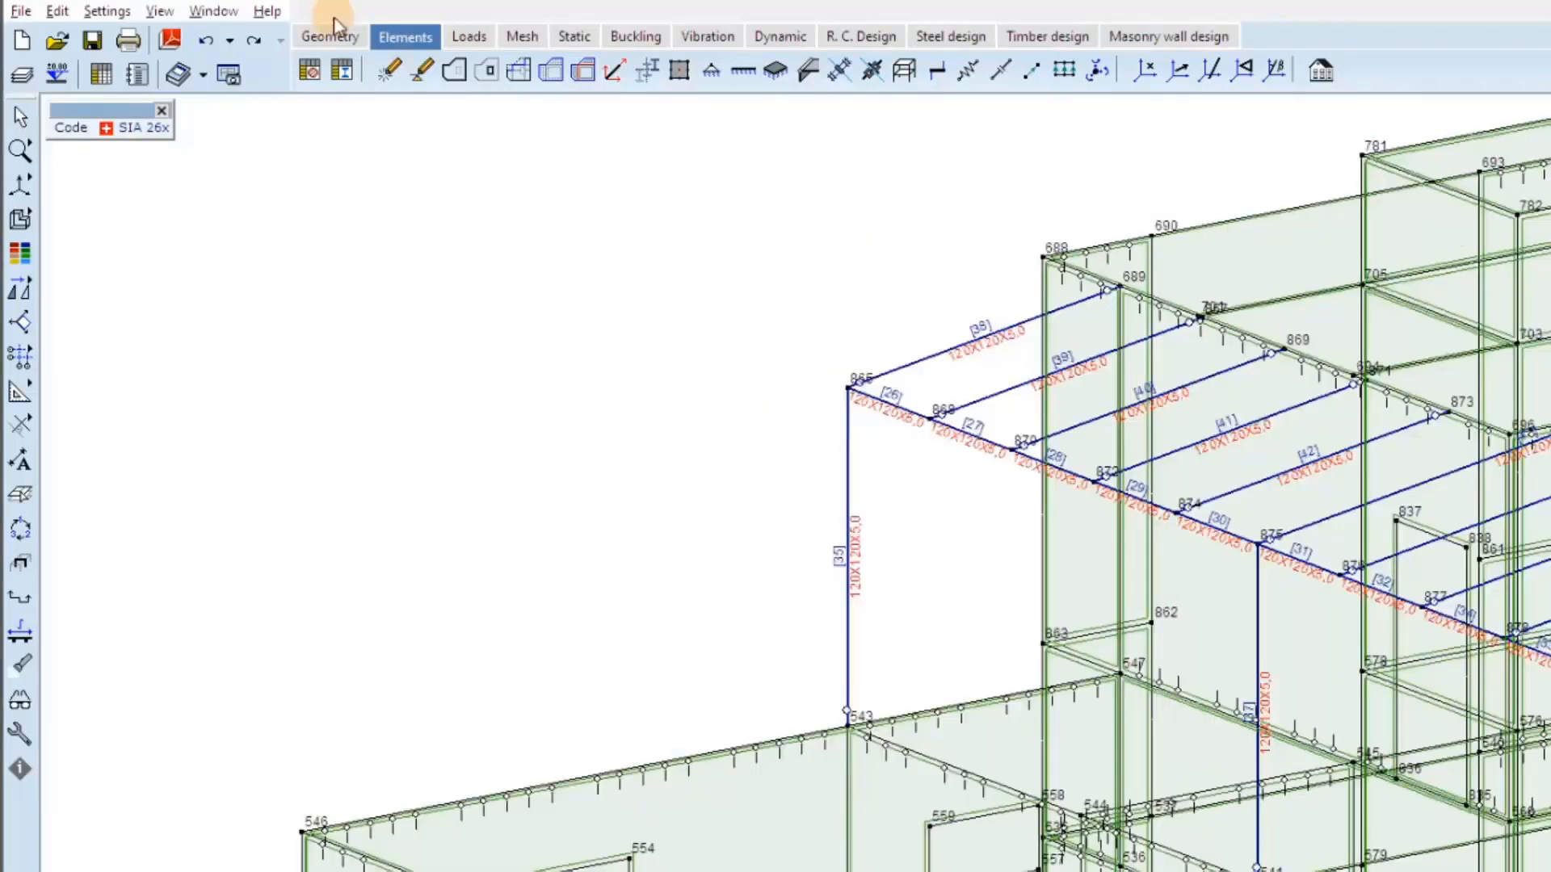
Step: In the Graphic symbols preferences, enable custom label values for Nodes, Beam and Cross-section name
{"action": "left_click", "coordinate": [107, 11]}
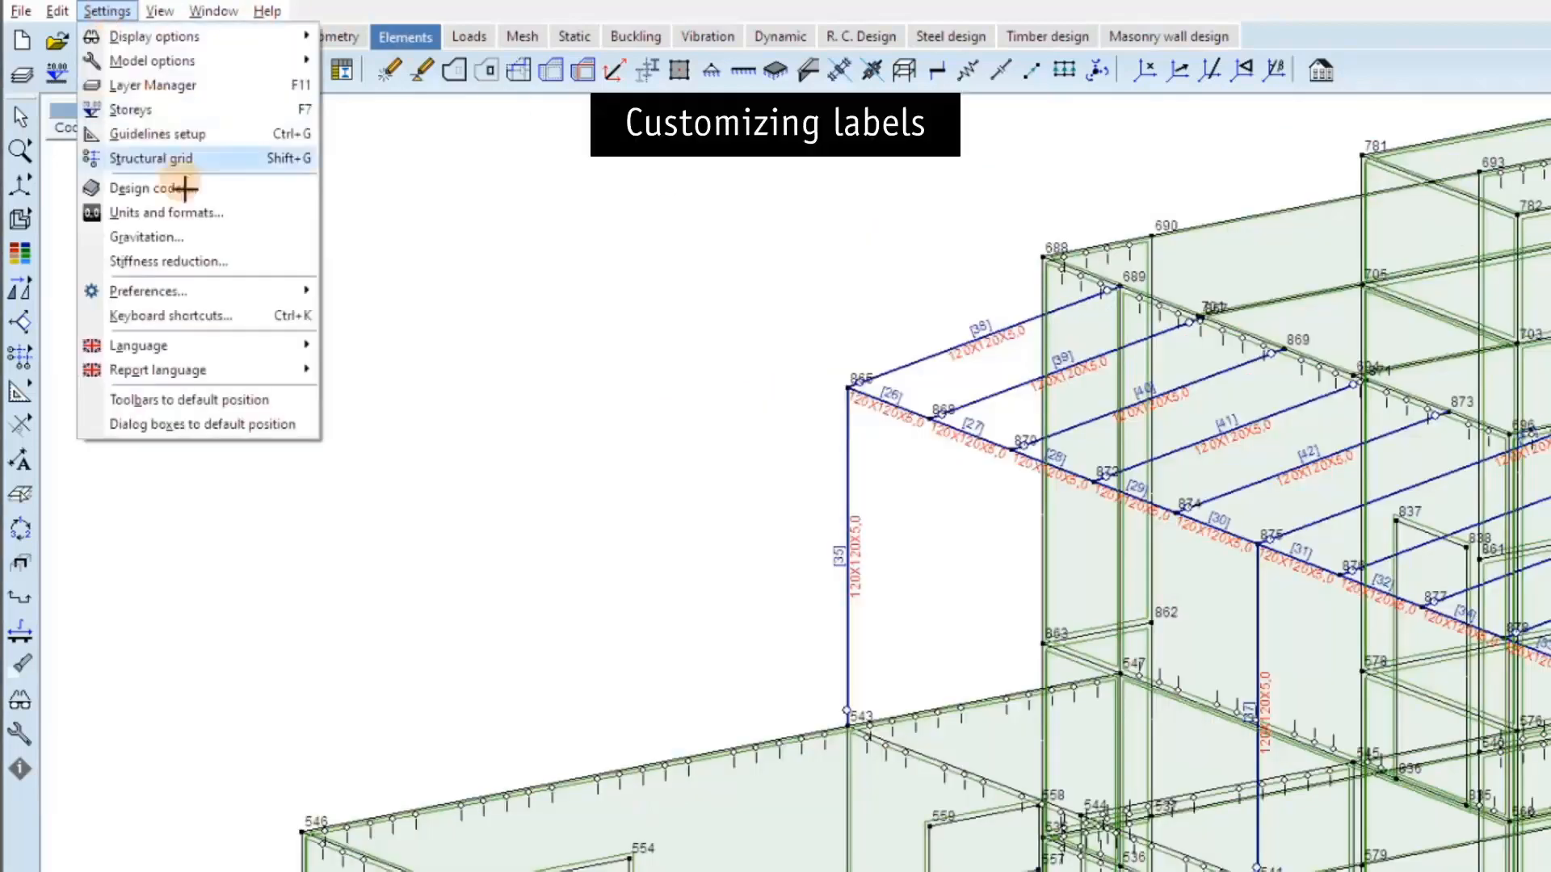
{"action": "mouse_move", "coordinate": [249, 293]}
{"action": "left_click", "coordinate": [427, 345]}
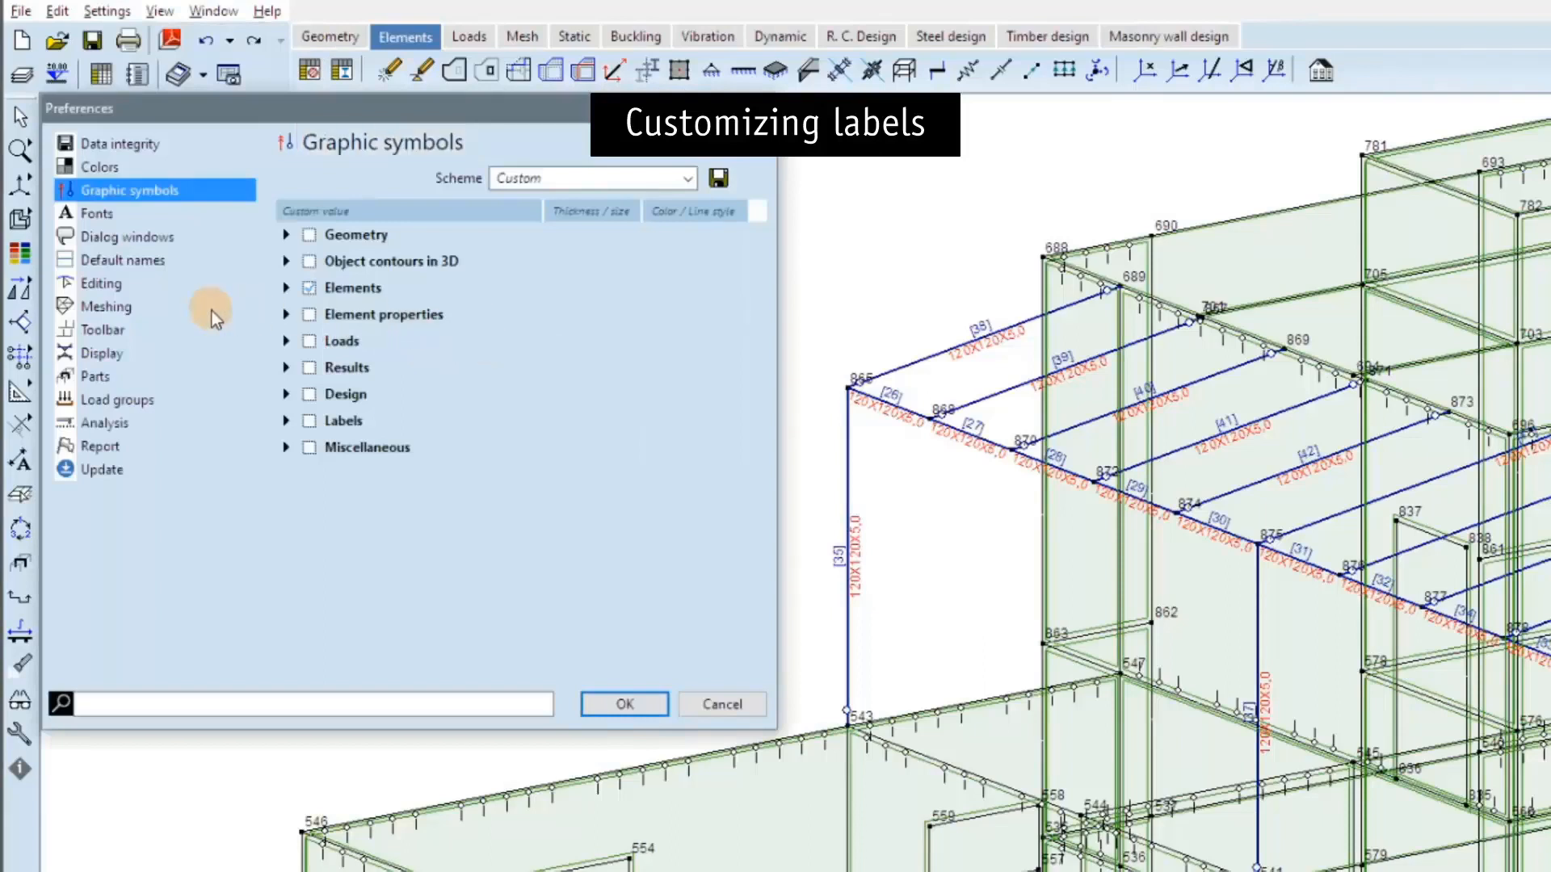
{"action": "left_click", "coordinate": [286, 421]}
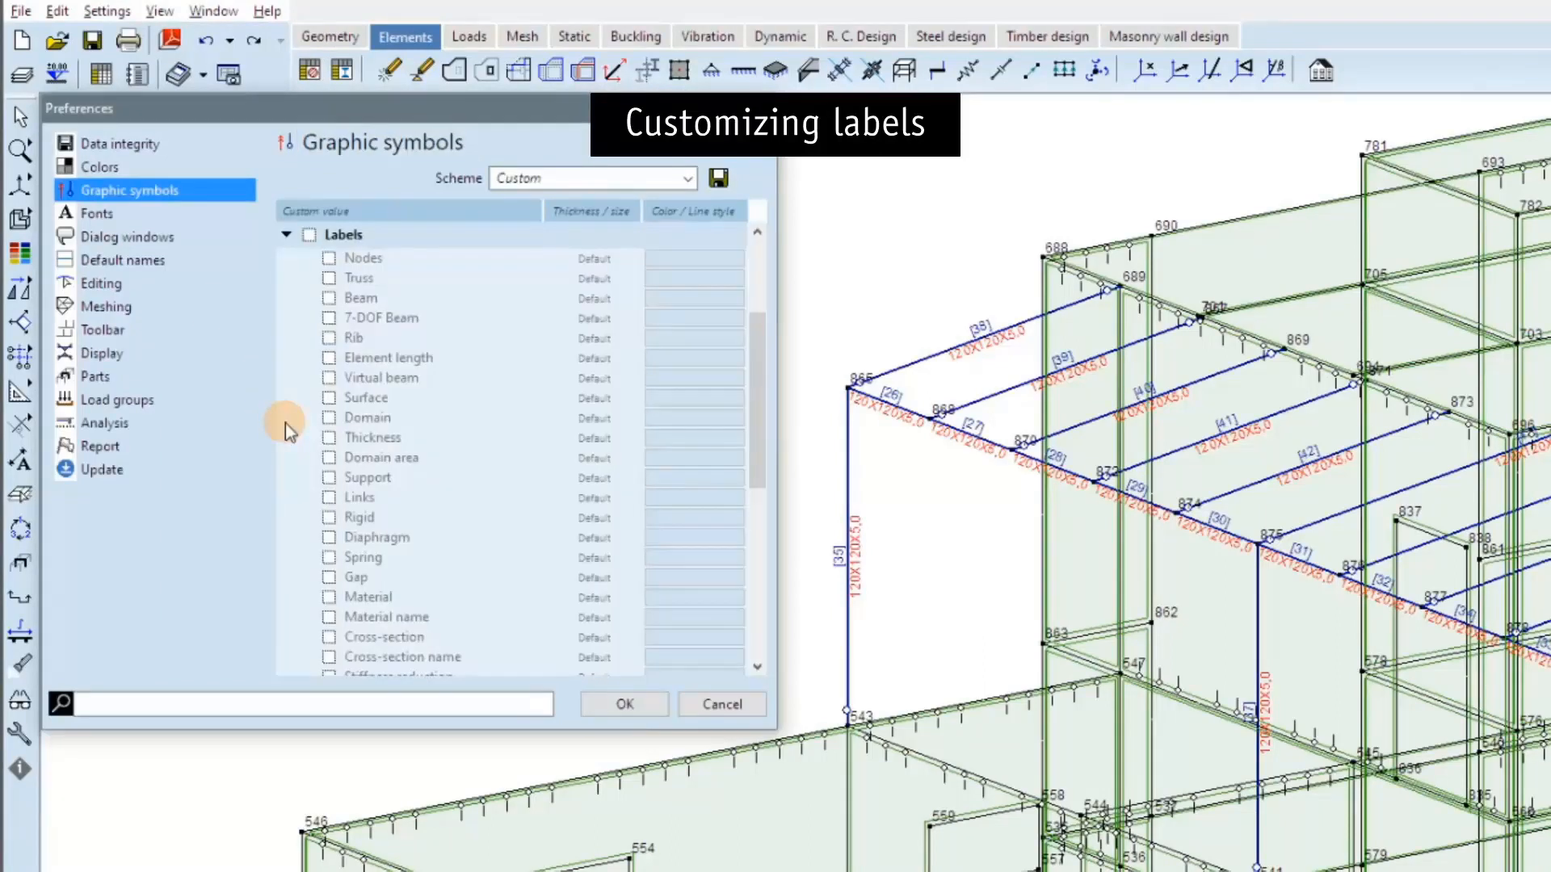
{"action": "left_click", "coordinate": [329, 259]}
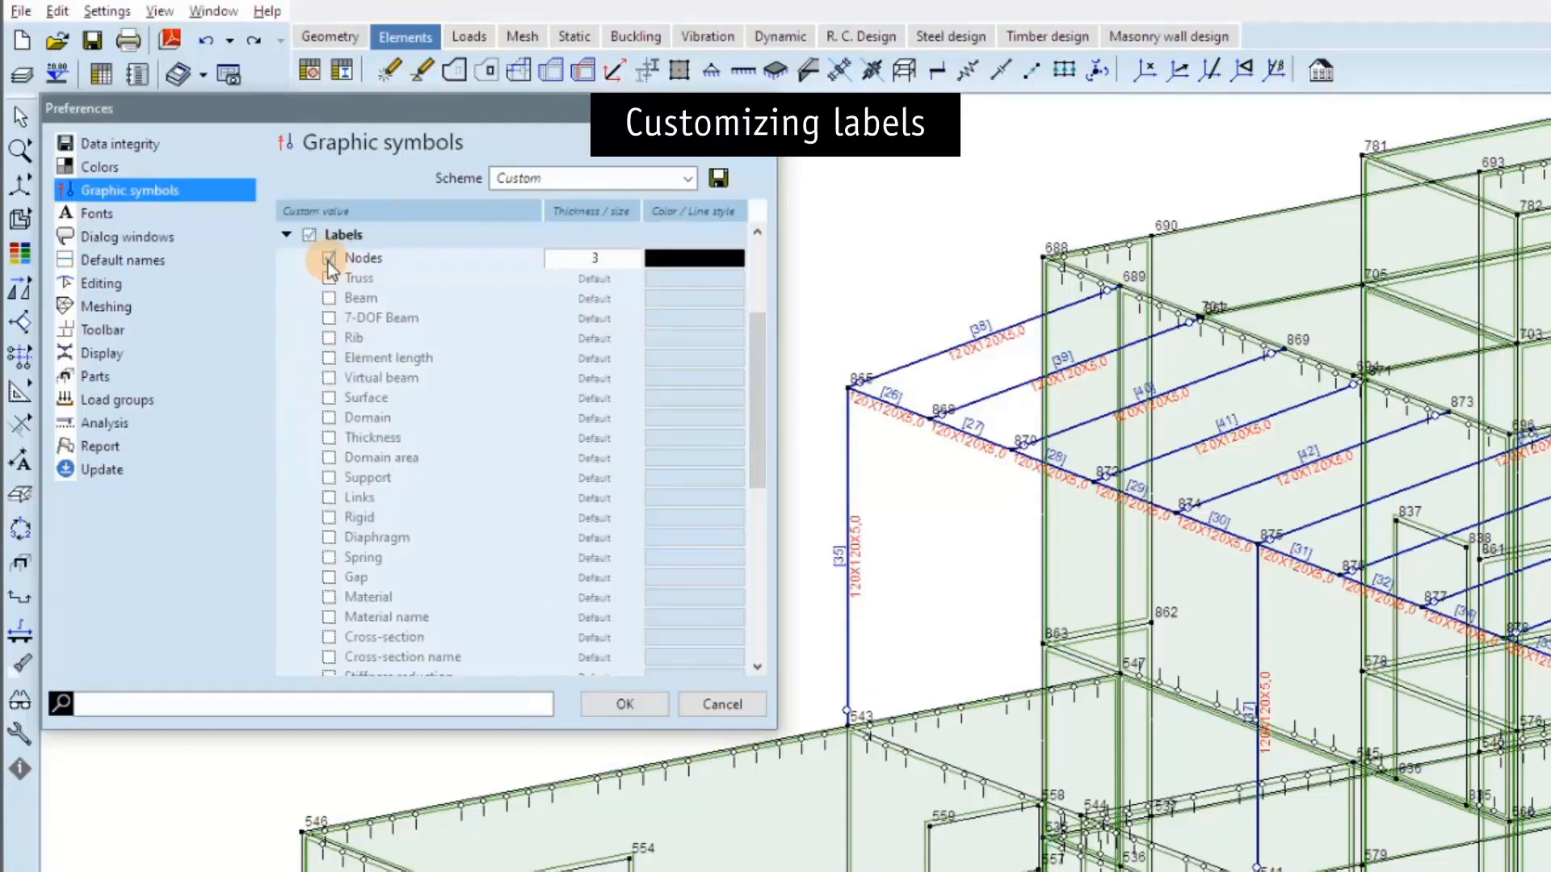
{"action": "left_click", "coordinate": [329, 299]}
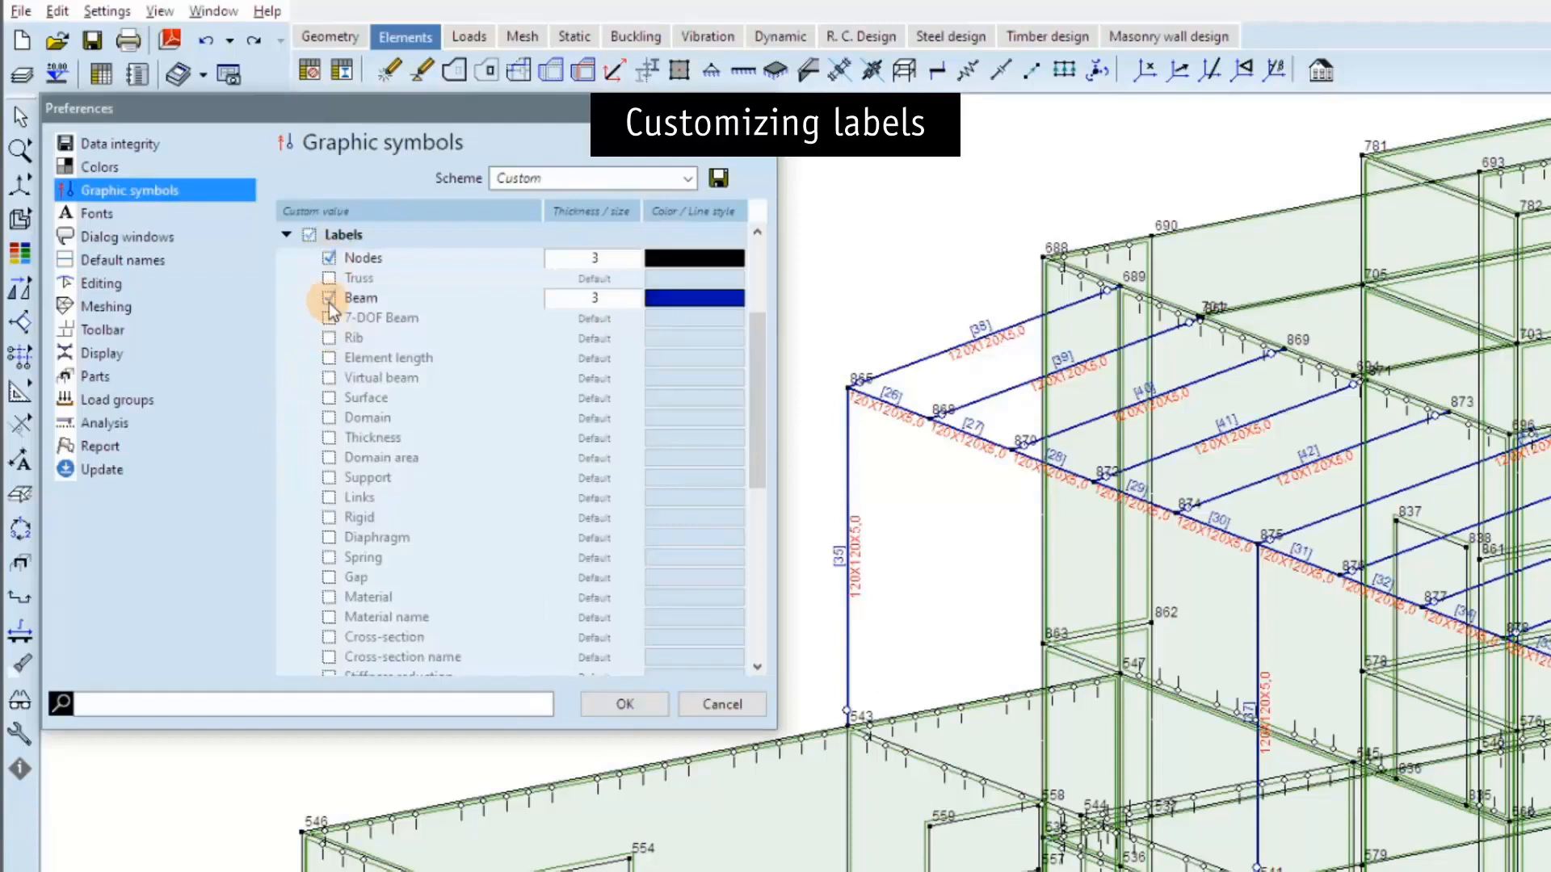
{"action": "left_click", "coordinate": [329, 657]}
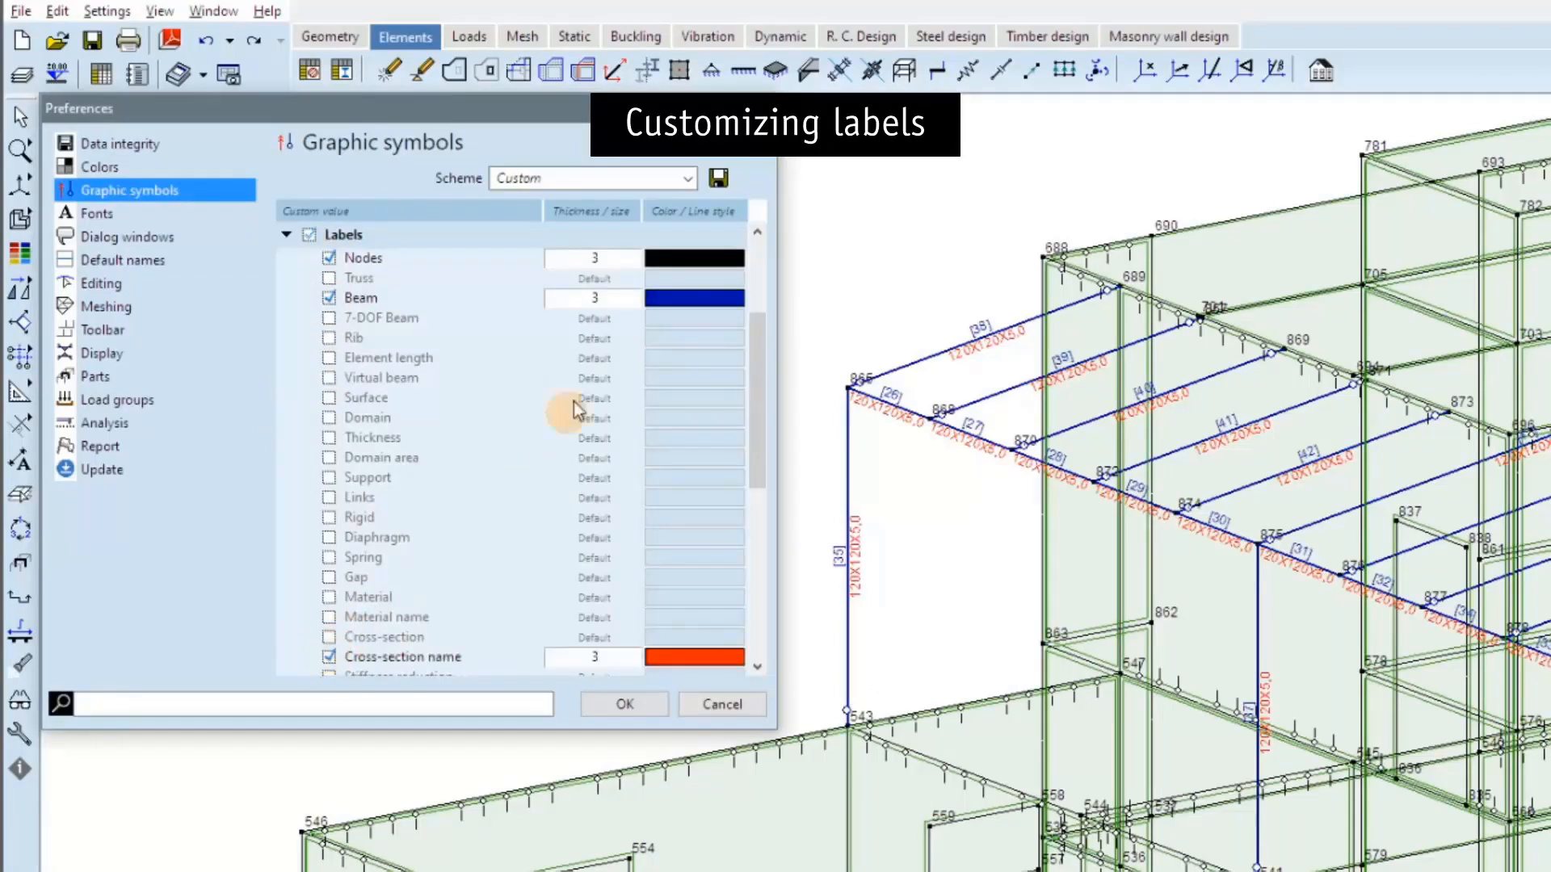
Step: Set the Nodes label size to 1, and give the Beam labels size 5 and a dark green colour
{"action": "left_click", "coordinate": [612, 256]}
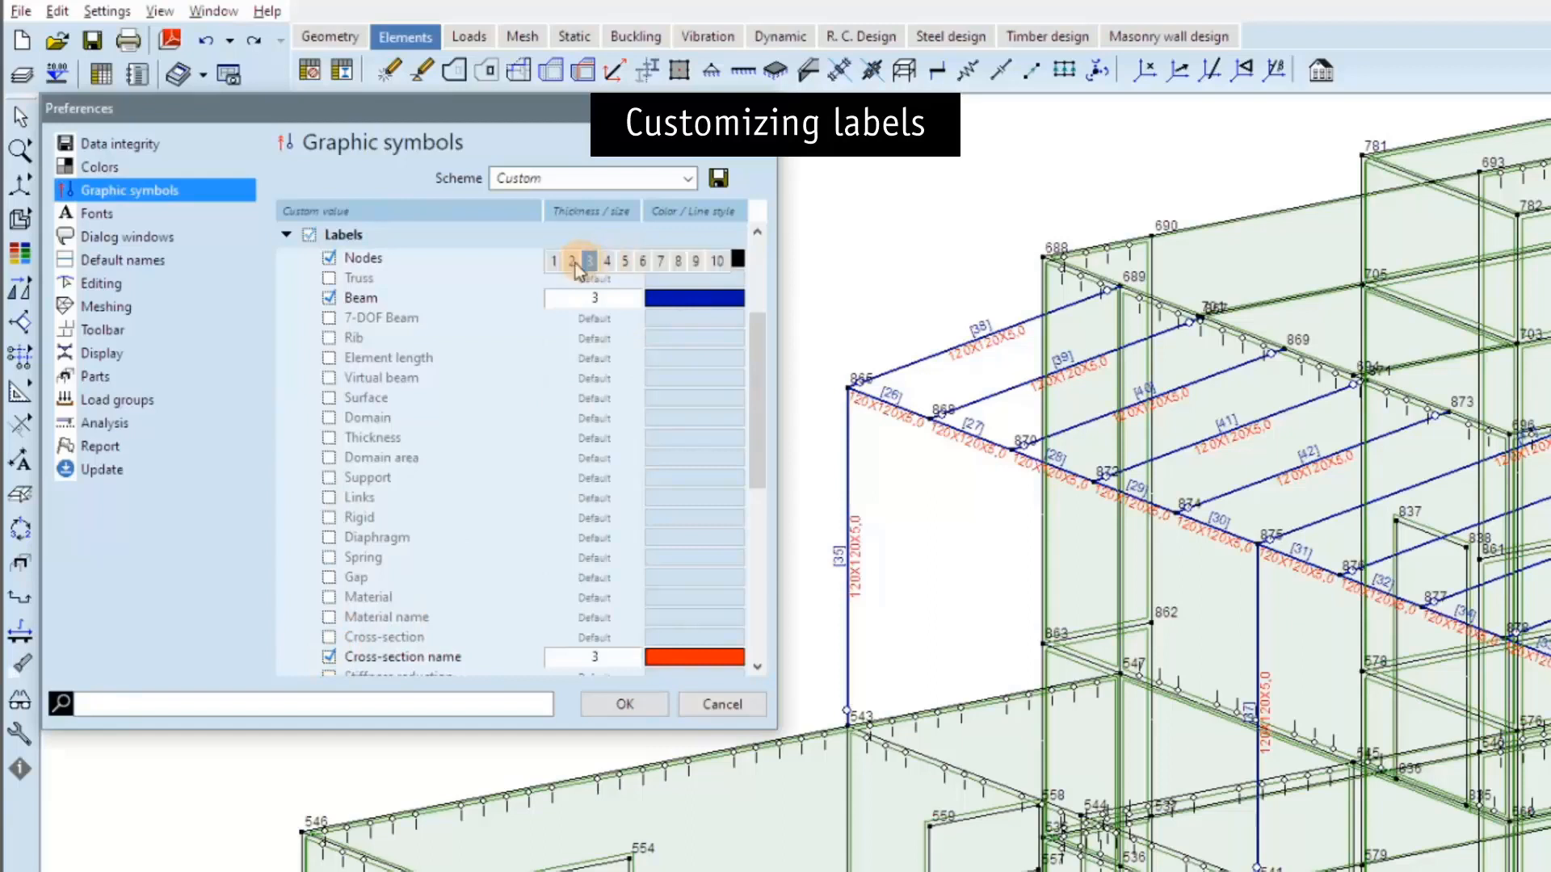
{"action": "left_click", "coordinate": [557, 259]}
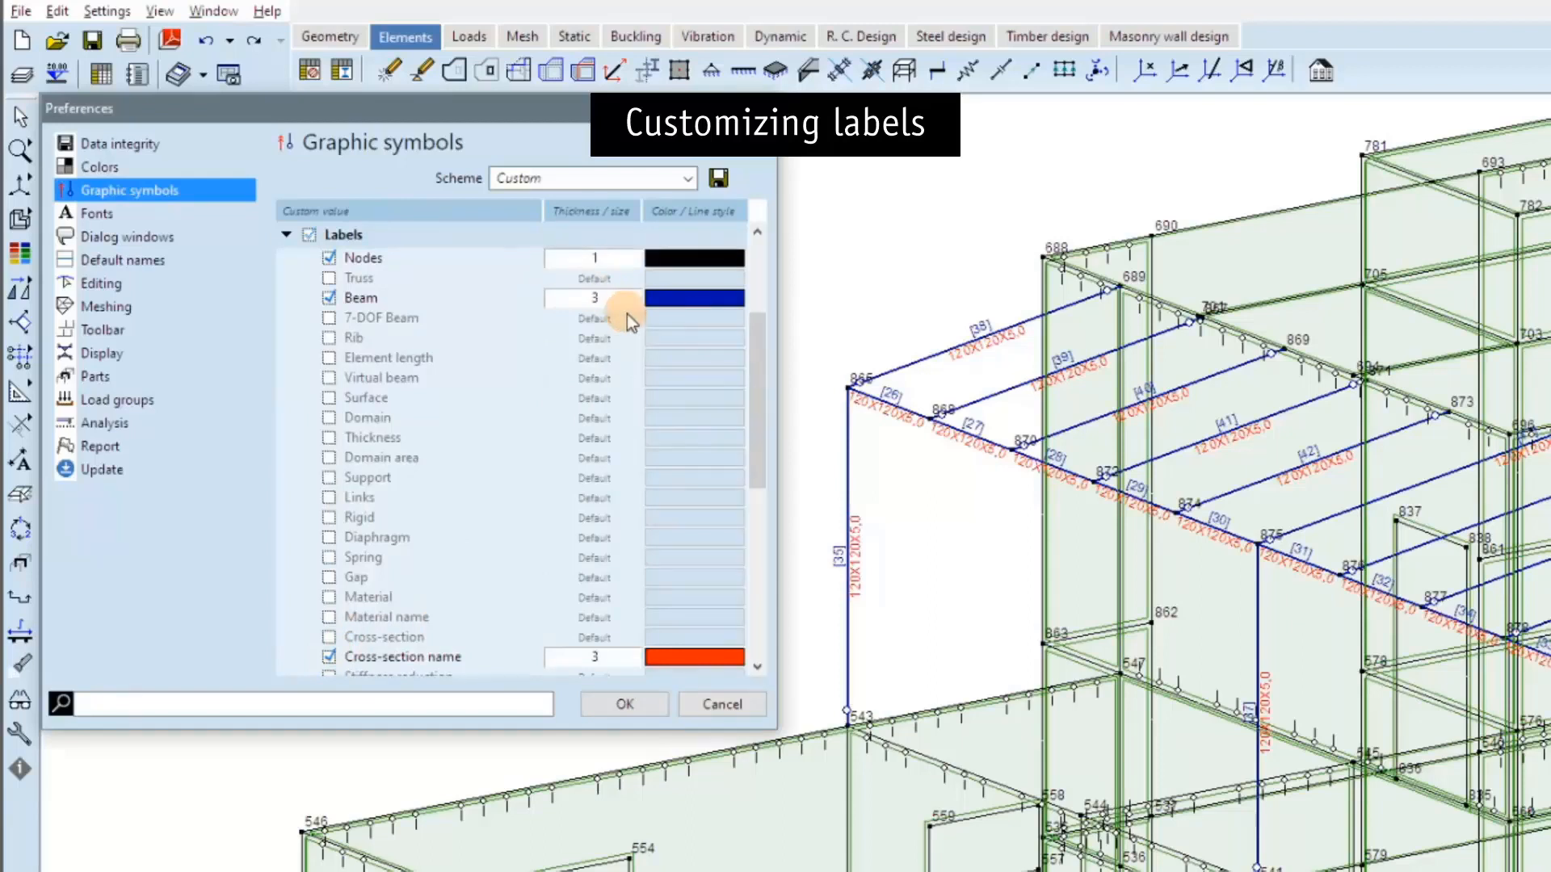
{"action": "left_click", "coordinate": [626, 305]}
{"action": "left_click", "coordinate": [651, 299]}
{"action": "left_click", "coordinate": [670, 303]}
{"action": "left_click", "coordinate": [838, 457]}
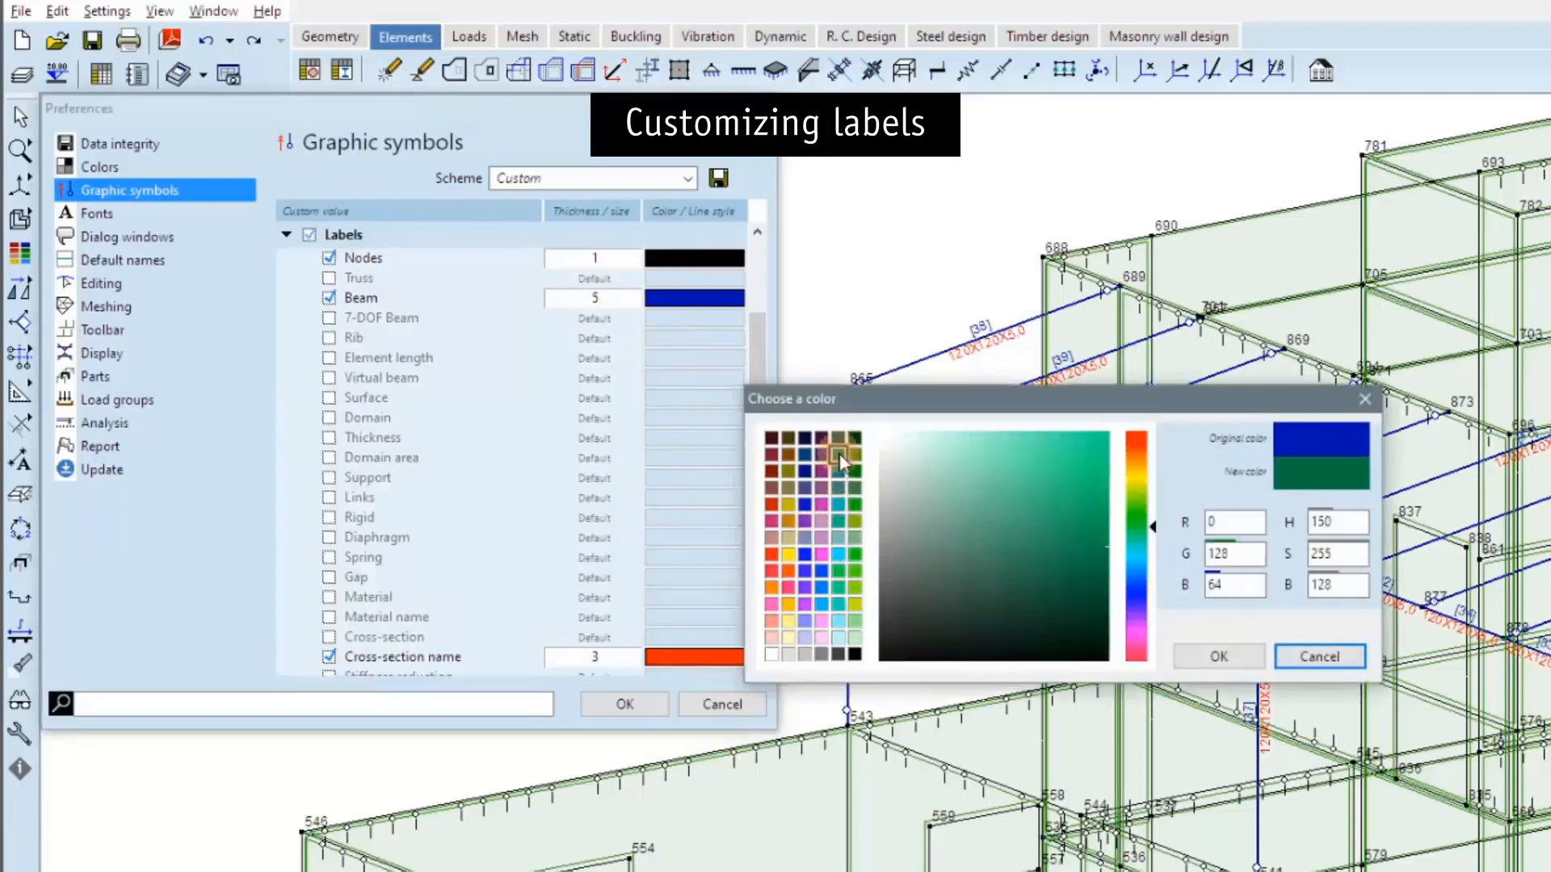
{"action": "left_click", "coordinate": [1211, 660]}
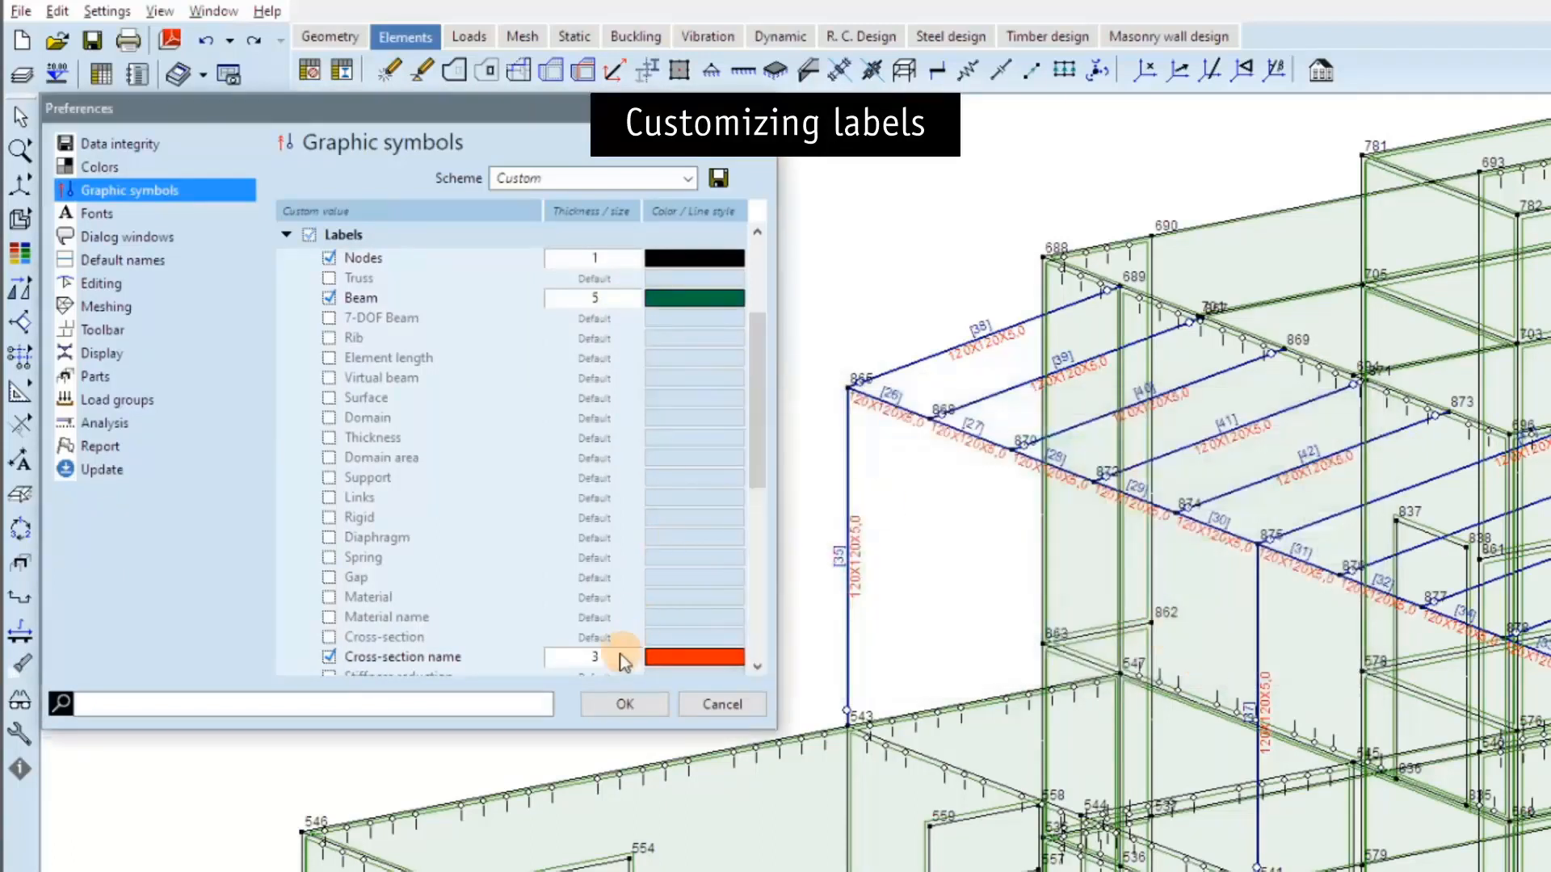
Step: Set the Cross-section name label colour to light blue and apply the preferences
{"action": "left_click", "coordinate": [680, 661]}
{"action": "left_click", "coordinate": [814, 605]}
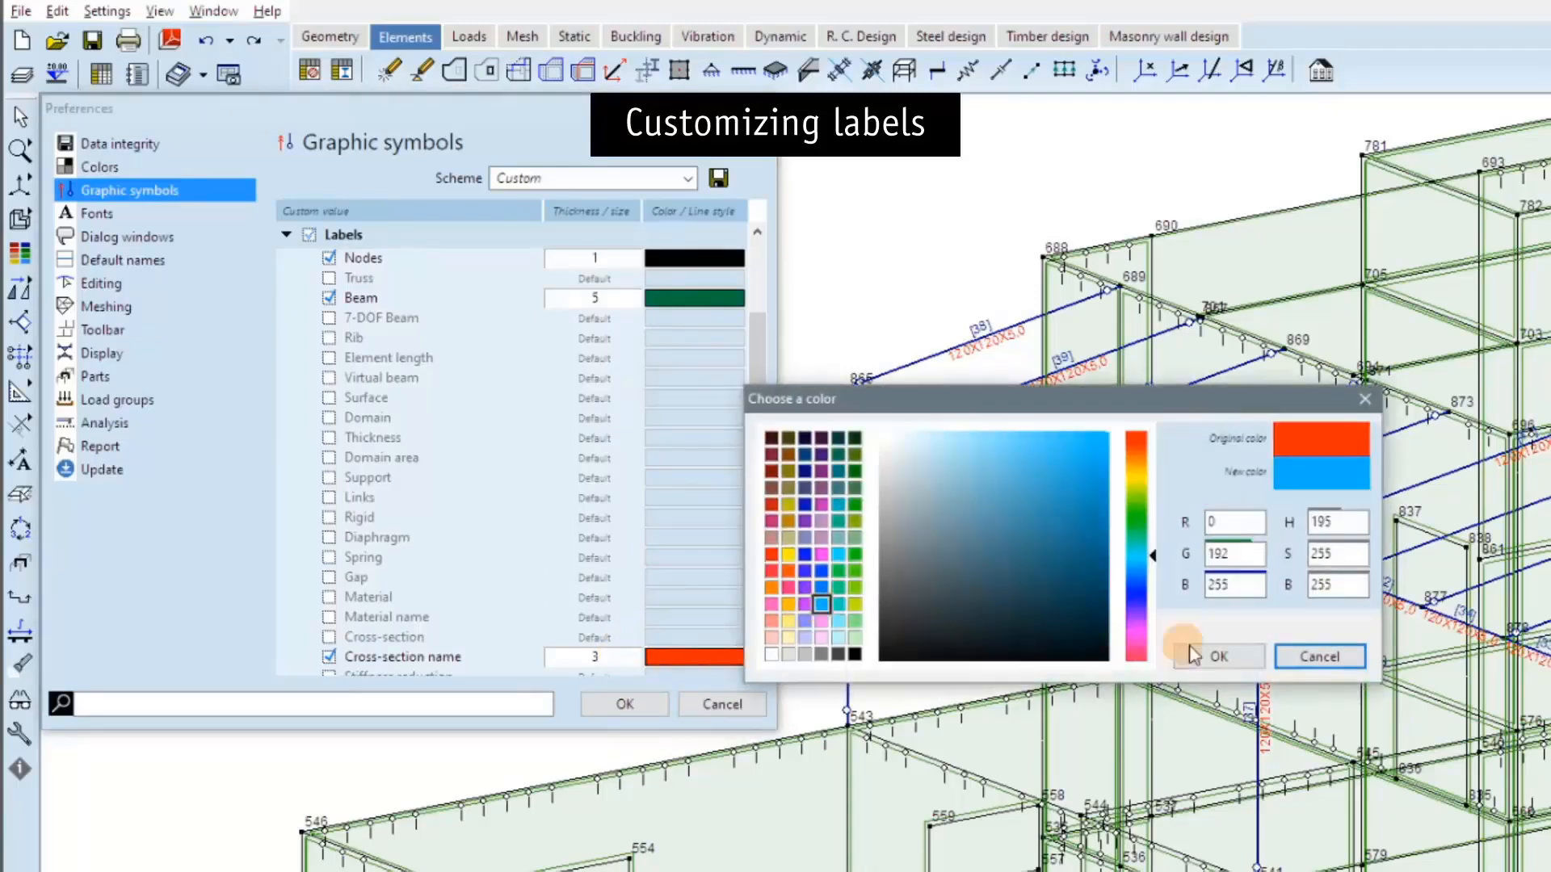
{"action": "left_click", "coordinate": [1212, 659]}
{"action": "left_click", "coordinate": [628, 705]}
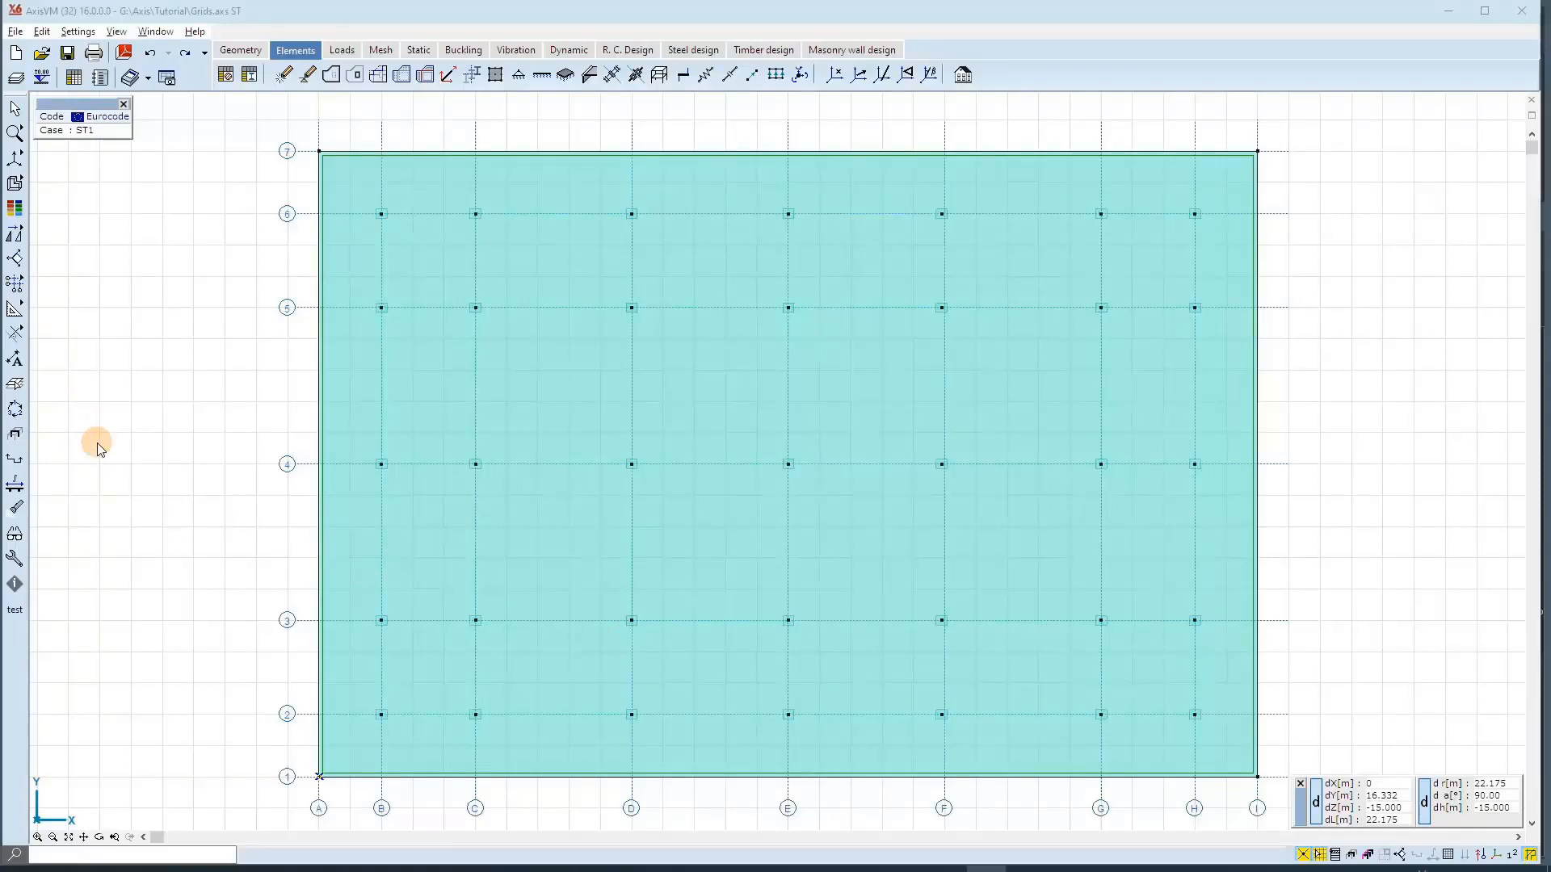
Step: Switch the Grids.axs building model to perspective view and display it rendered
{"action": "left_click", "coordinate": [133, 11]}
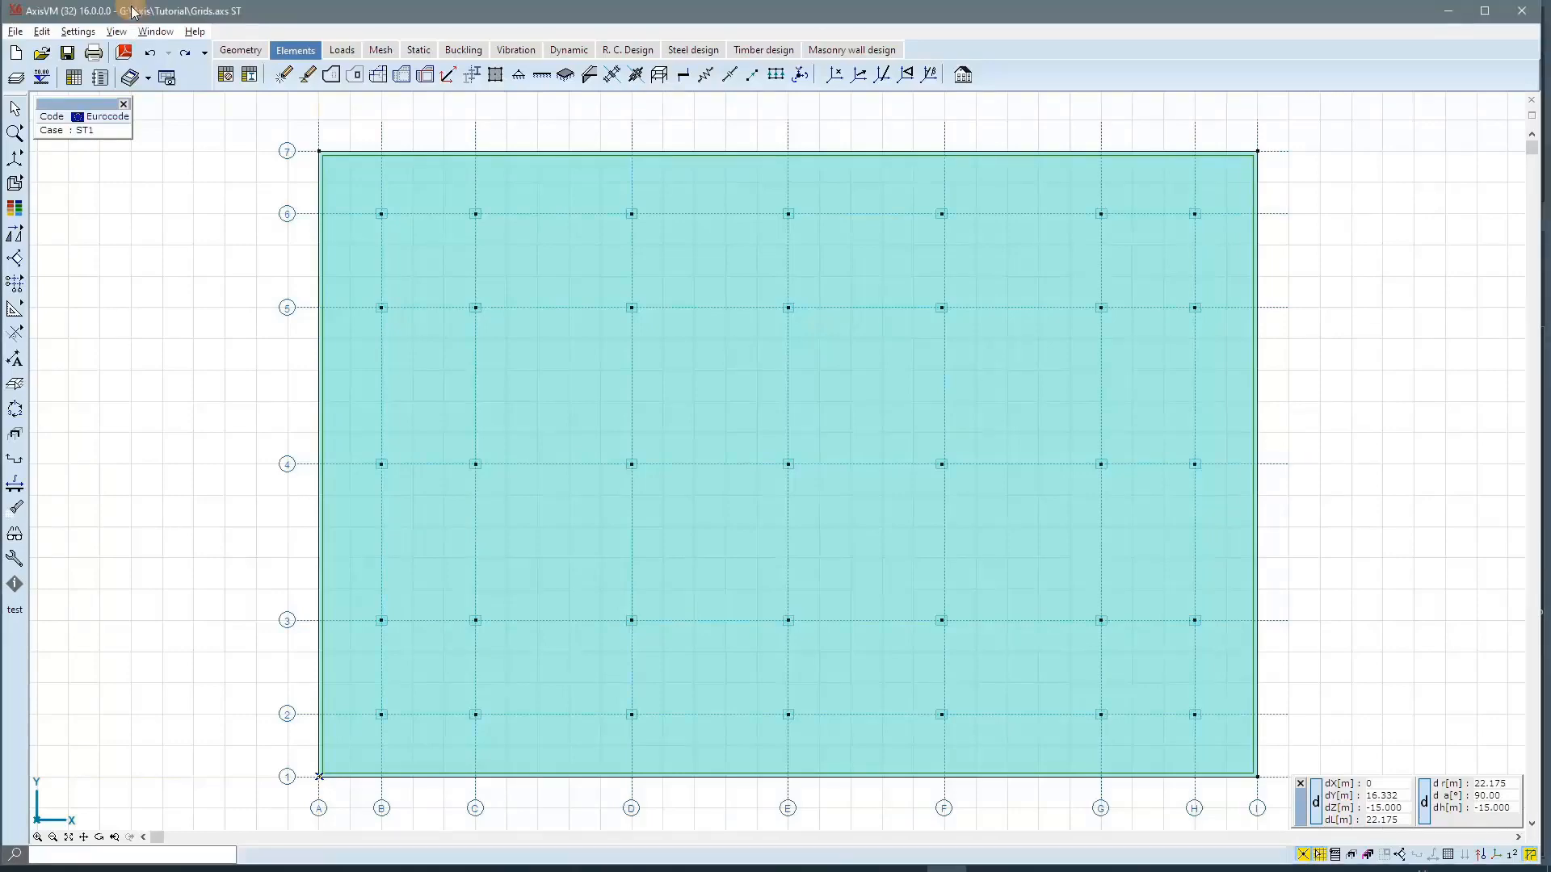
{"action": "key", "text": "ctrl+4"}
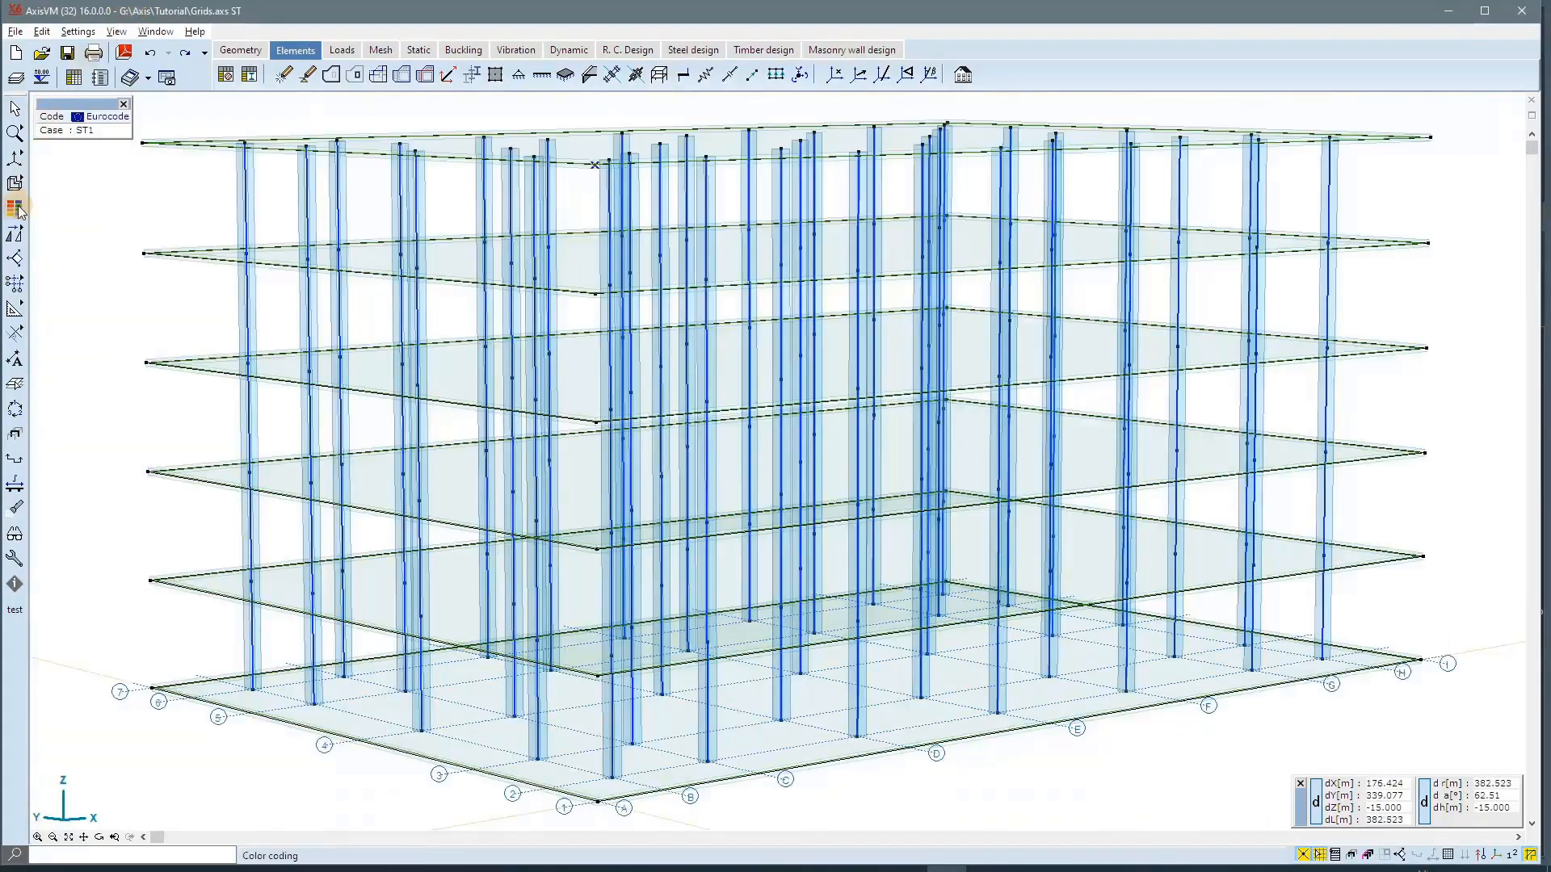
{"action": "mouse_move", "coordinate": [17, 188]}
{"action": "left_click", "coordinate": [90, 181]}
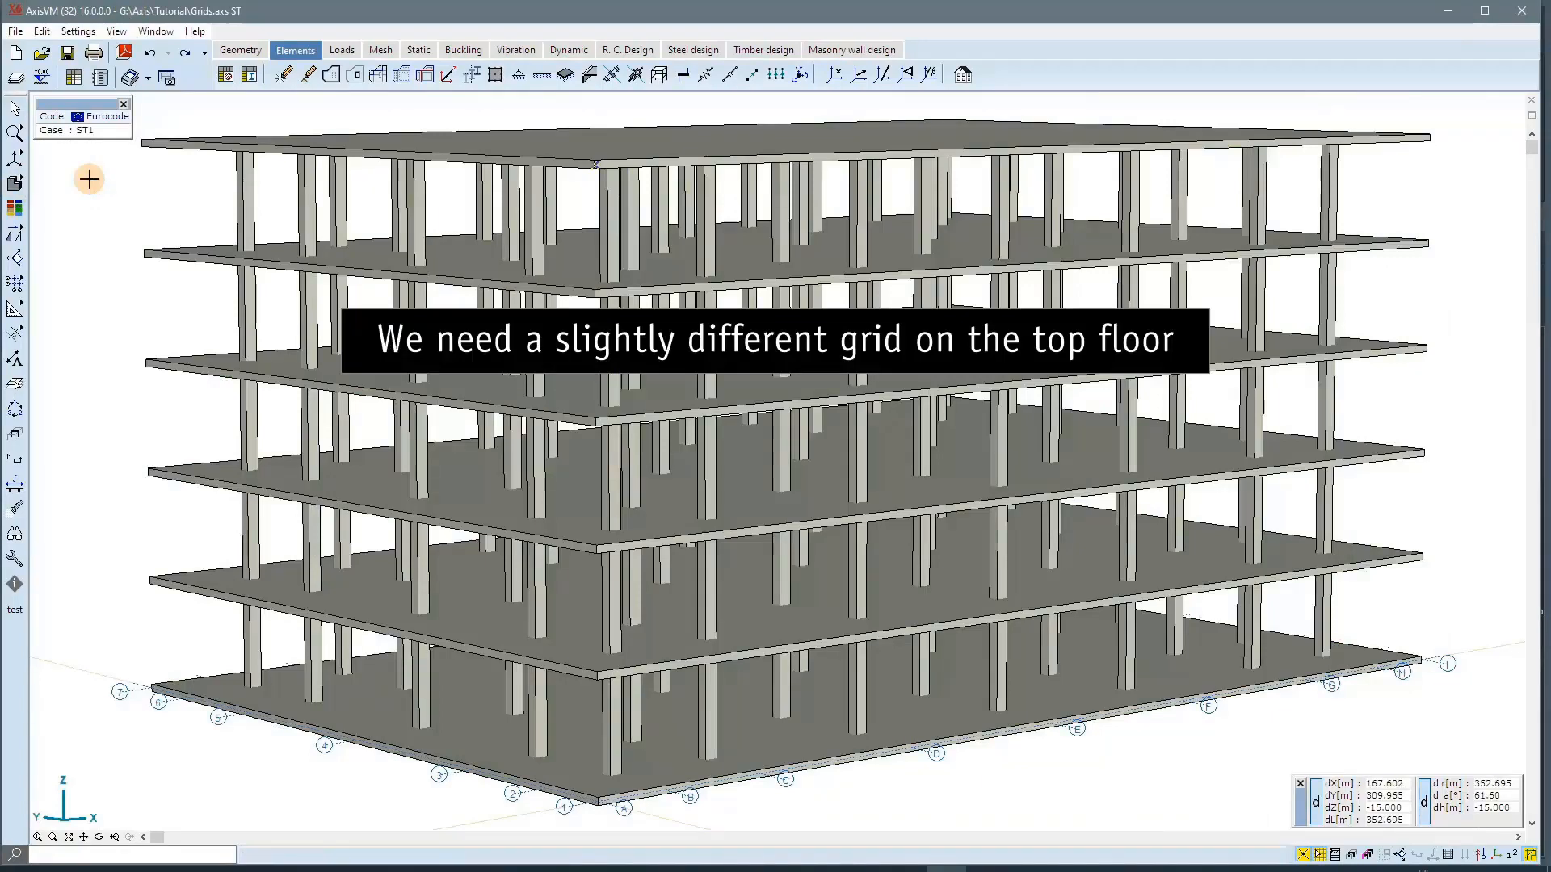
Step: Copy the existing structural grid GridG to the Storey 5 level and accept the structural grids
{"action": "mouse_move", "coordinate": [15, 285]}
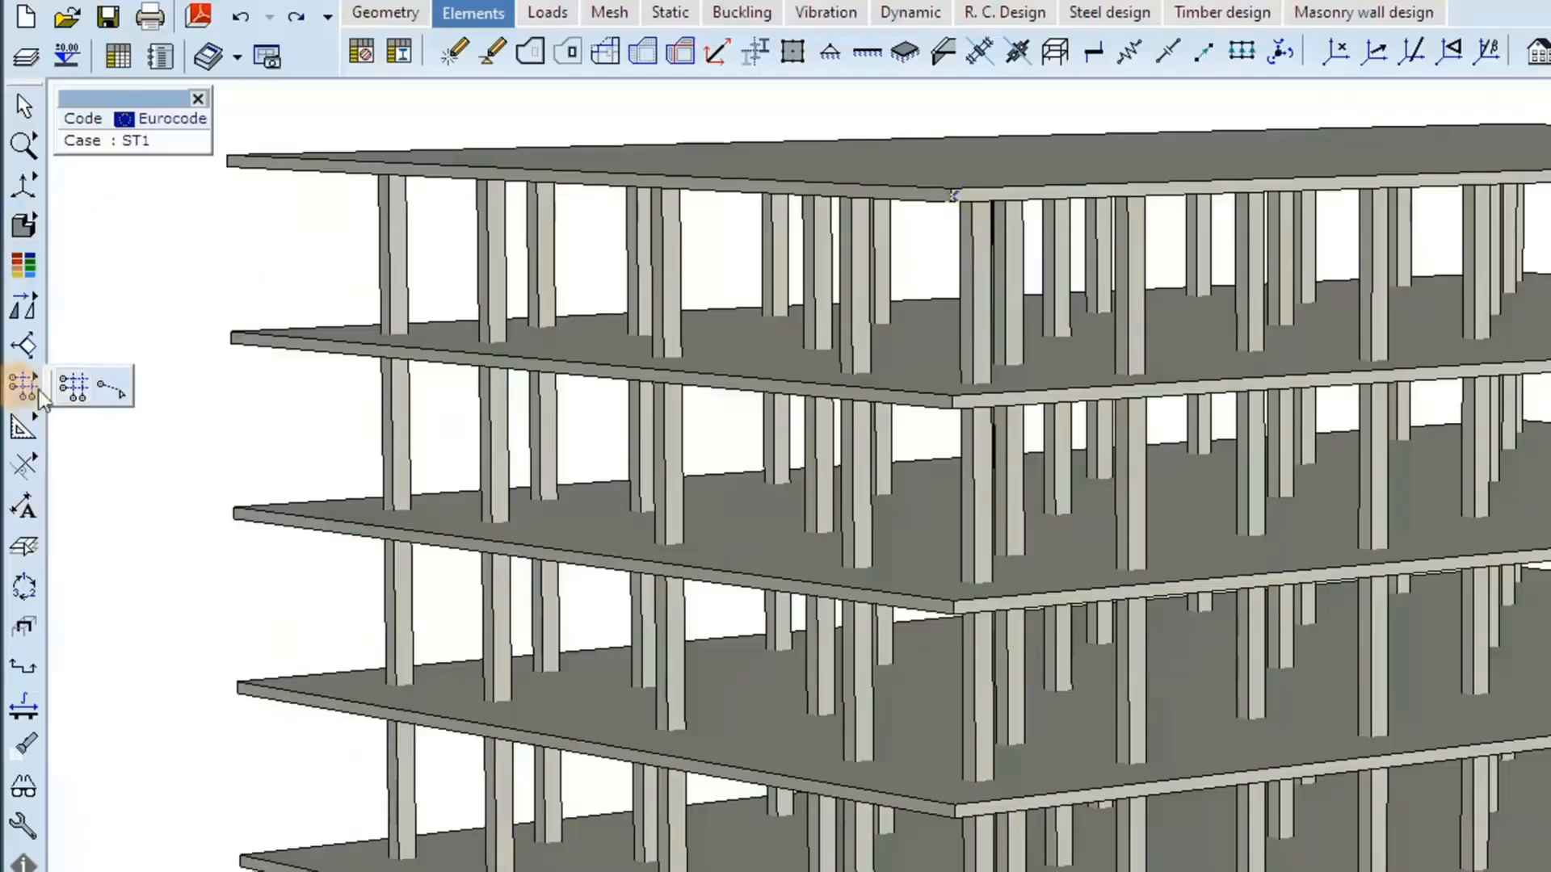
{"action": "left_click", "coordinate": [73, 386]}
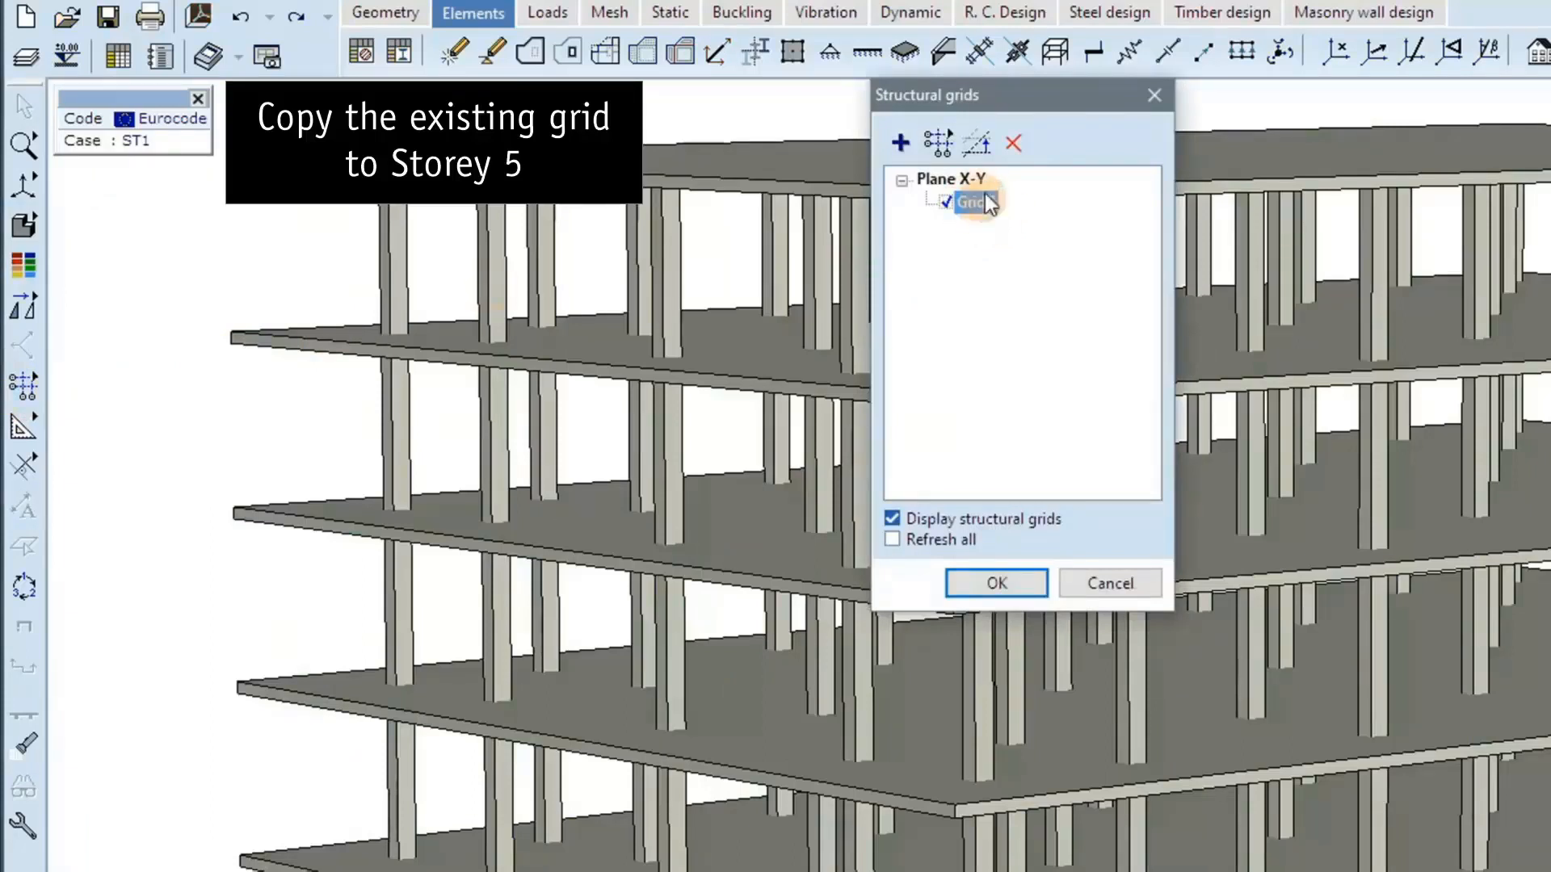
{"action": "left_click", "coordinate": [984, 149]}
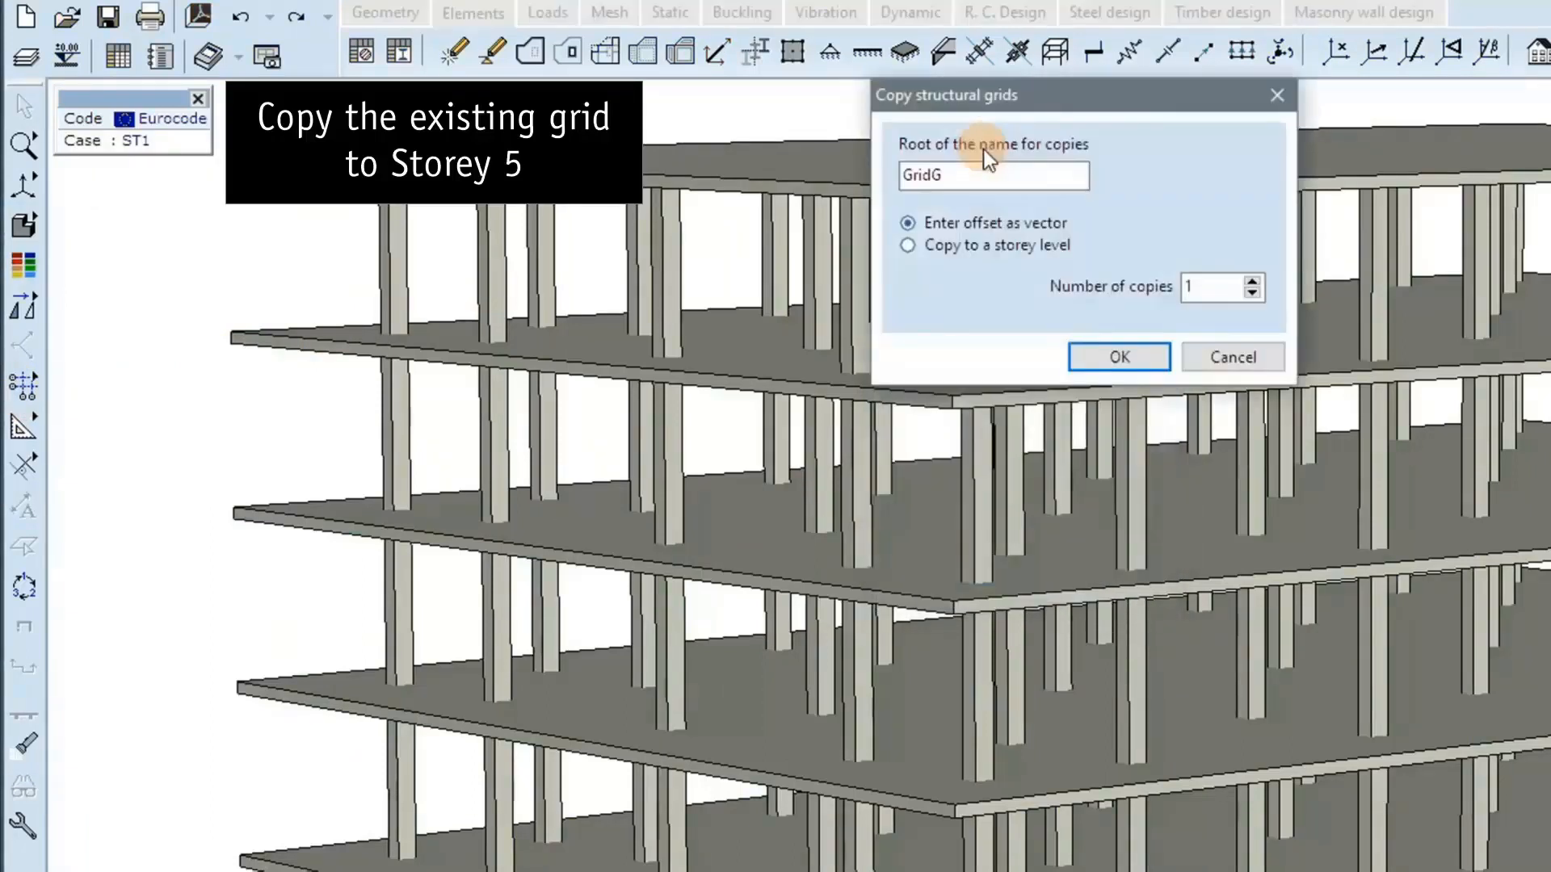
{"action": "left_click", "coordinate": [1010, 245]}
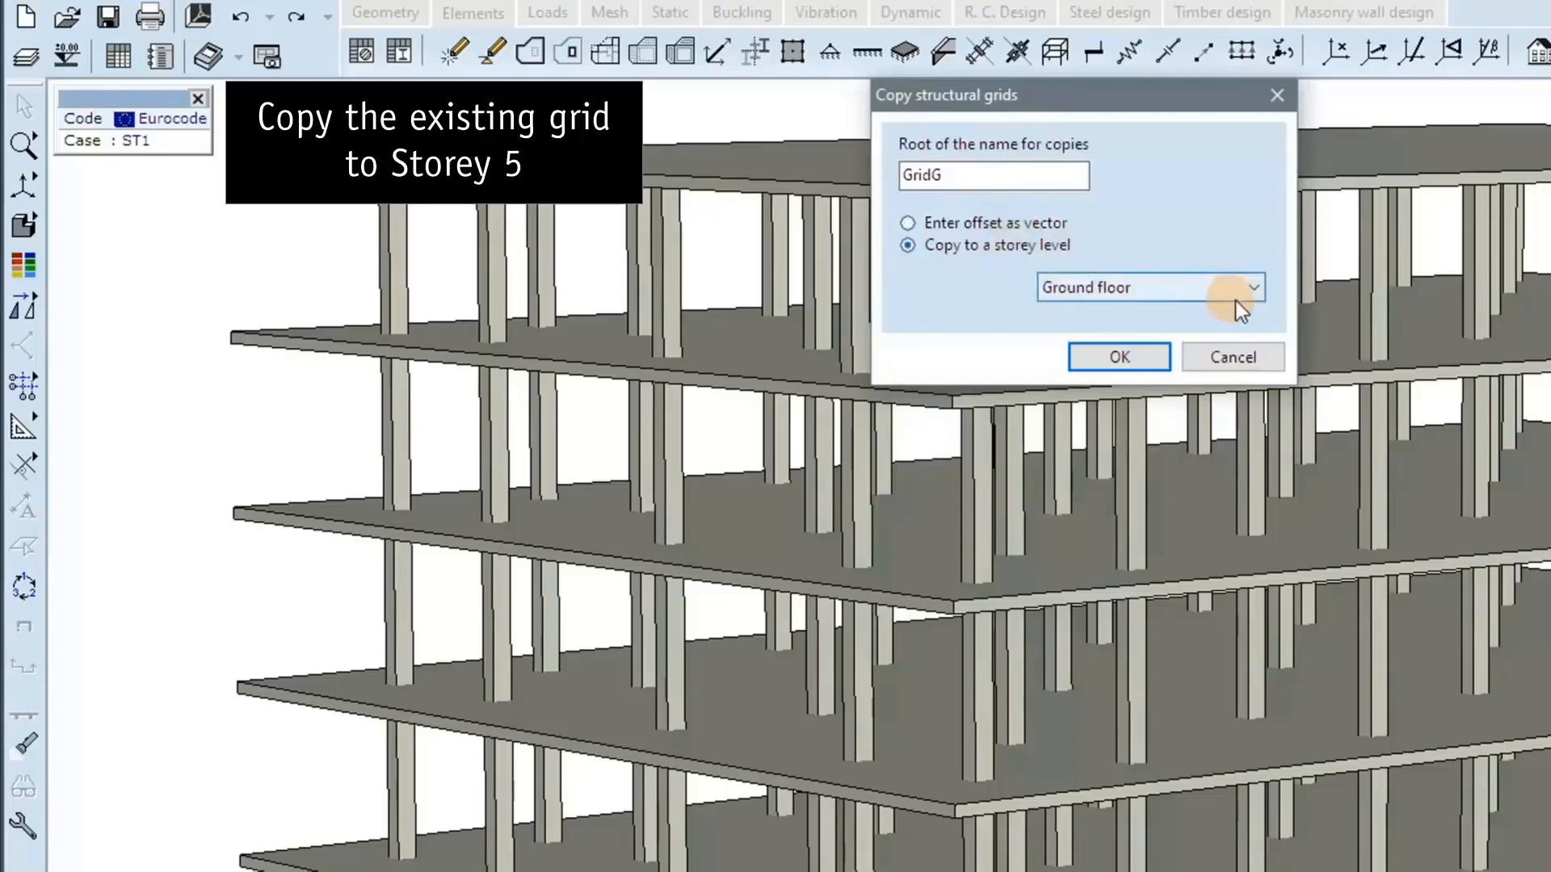
{"action": "left_click", "coordinate": [1255, 290]}
{"action": "left_click", "coordinate": [1145, 404]}
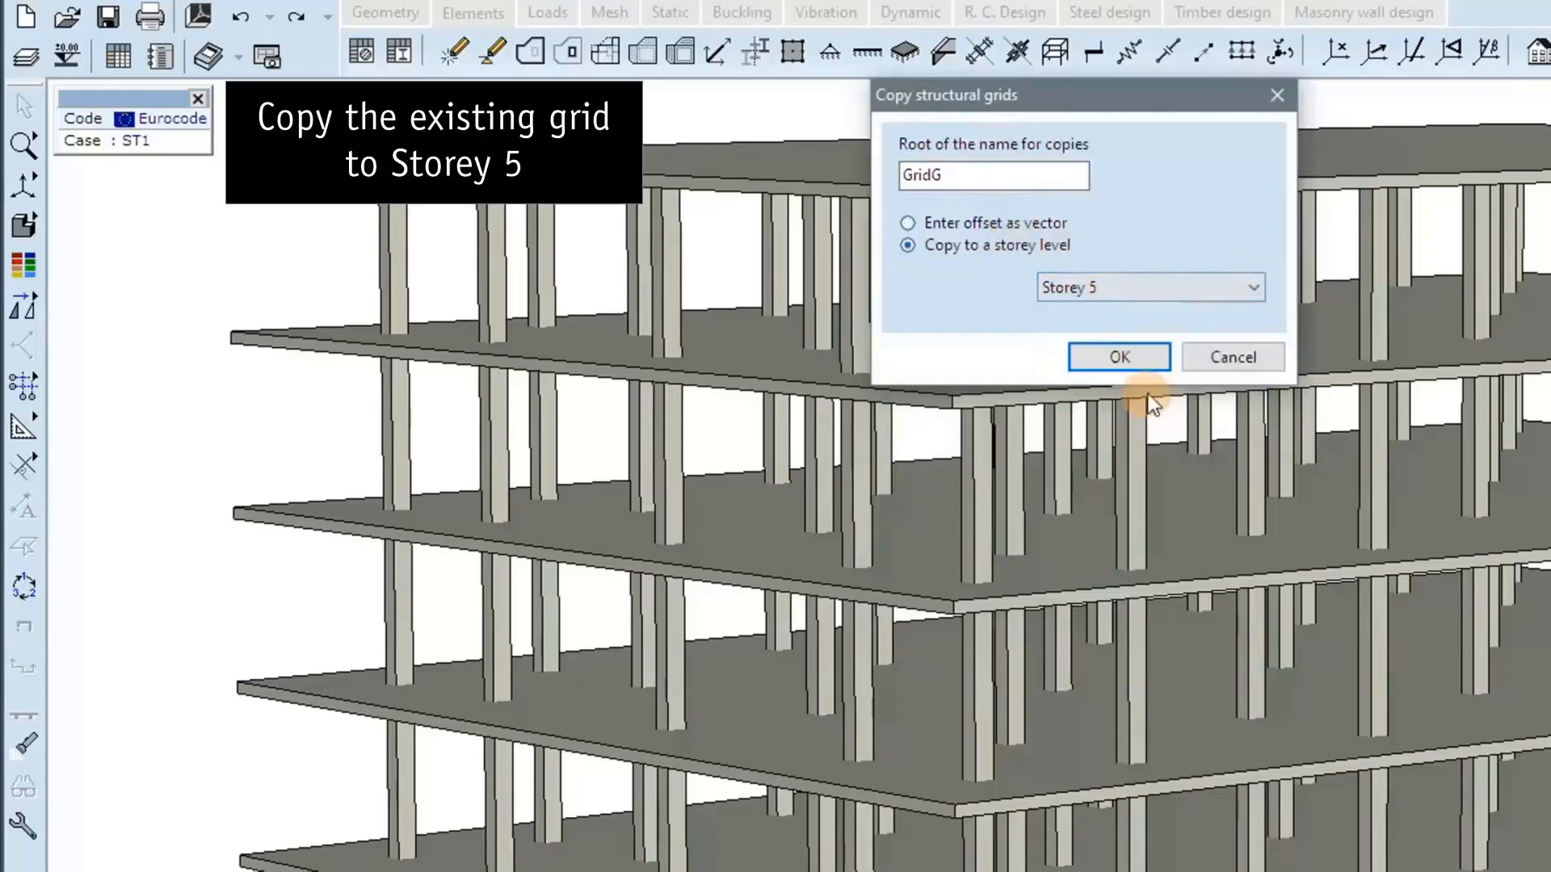
{"action": "left_click", "coordinate": [1141, 357]}
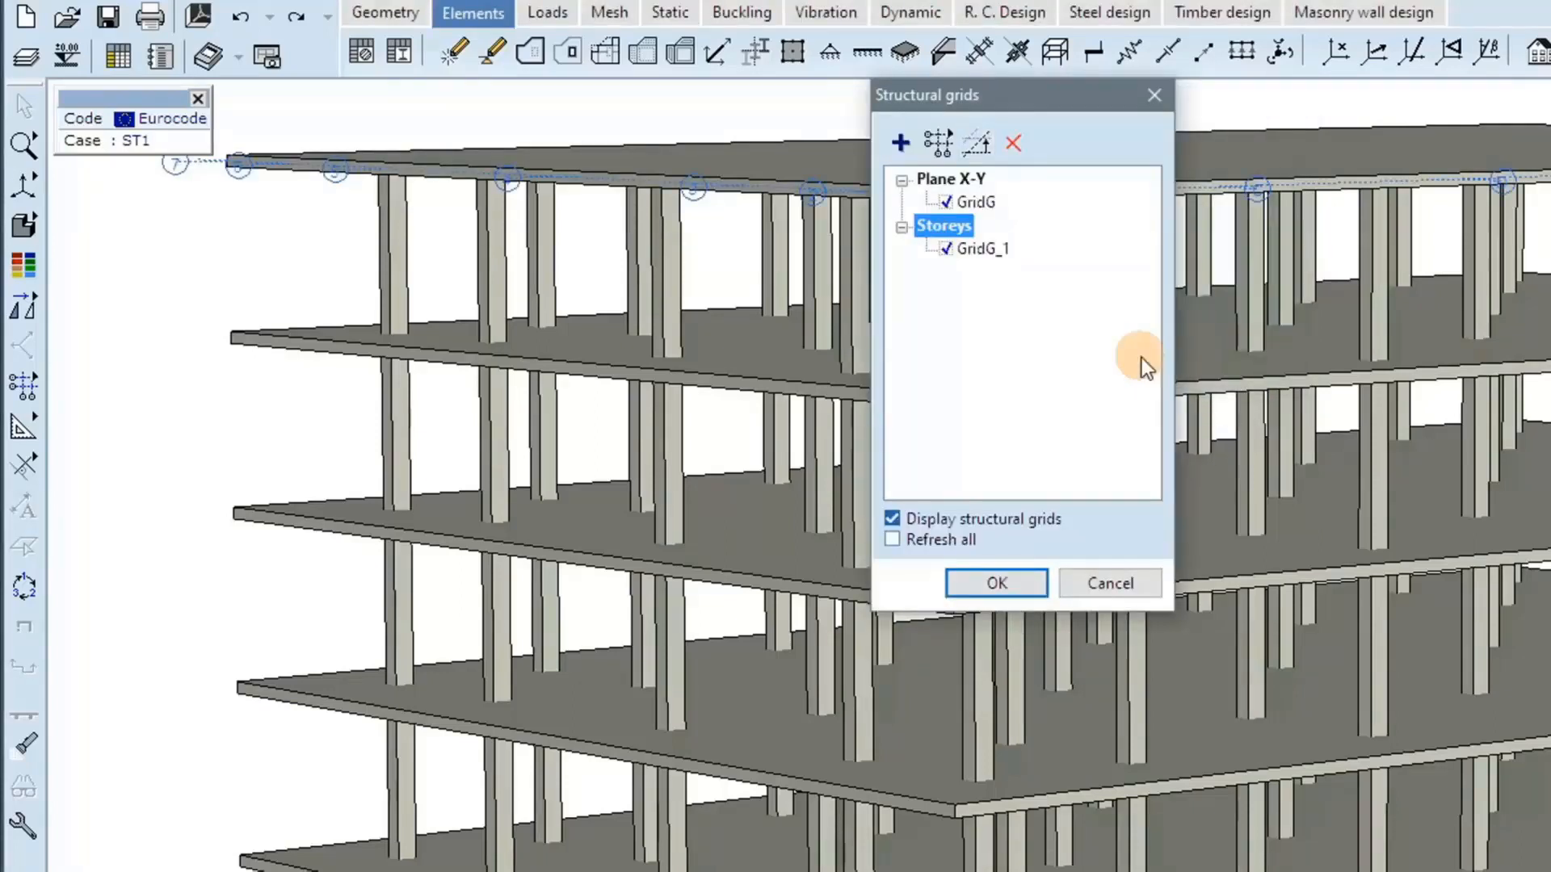
{"action": "left_click", "coordinate": [1001, 584]}
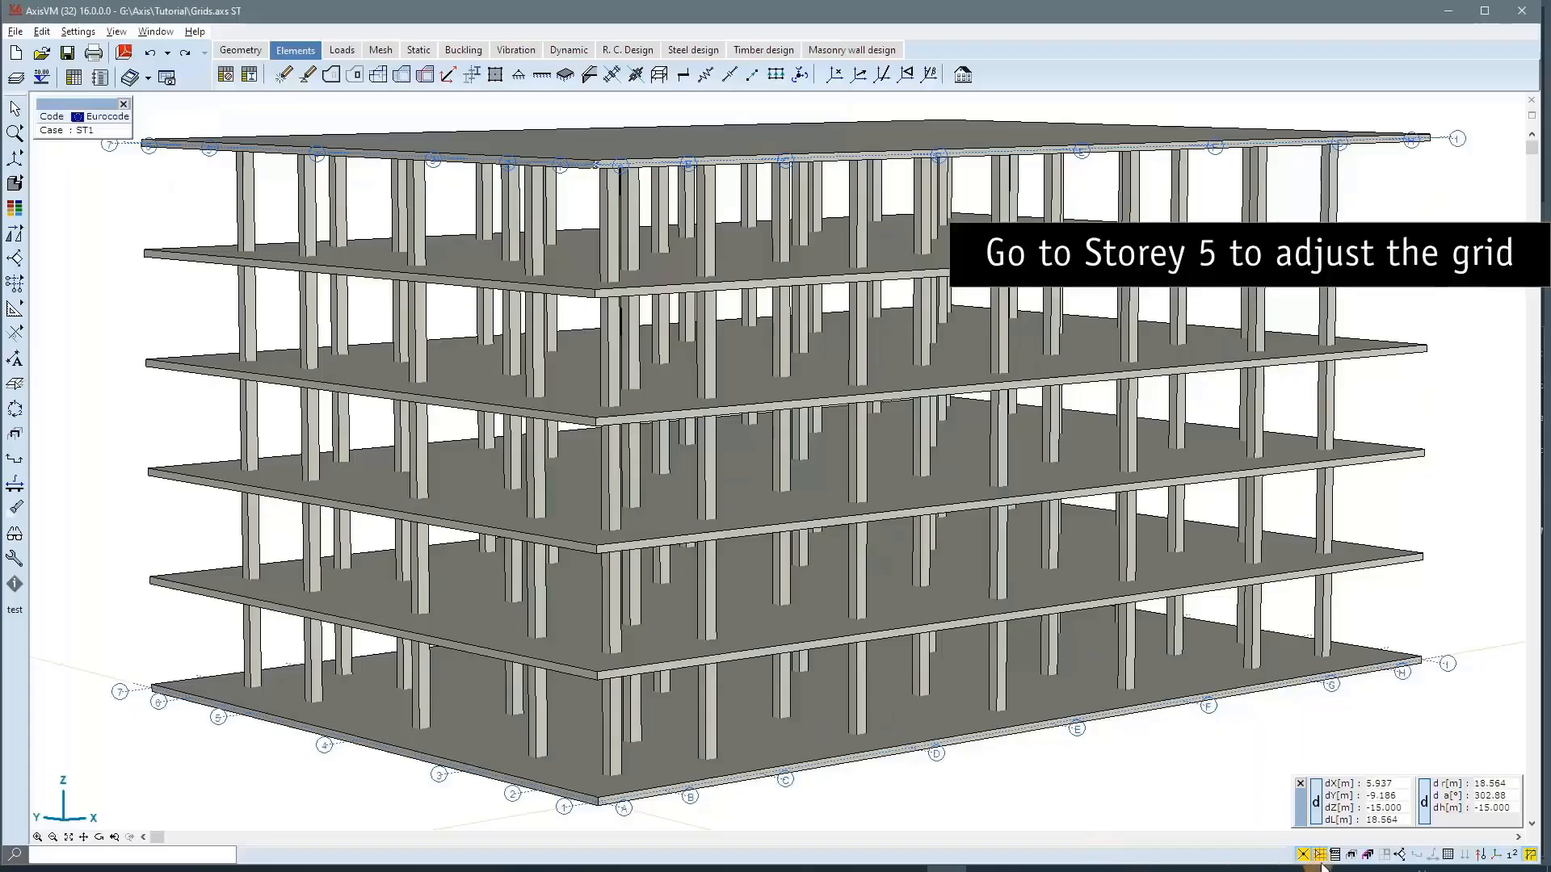
Step: Make Storey 5 the active storey and hide the GridG structural grid of Plane X-Y
{"action": "left_click", "coordinate": [1320, 858]}
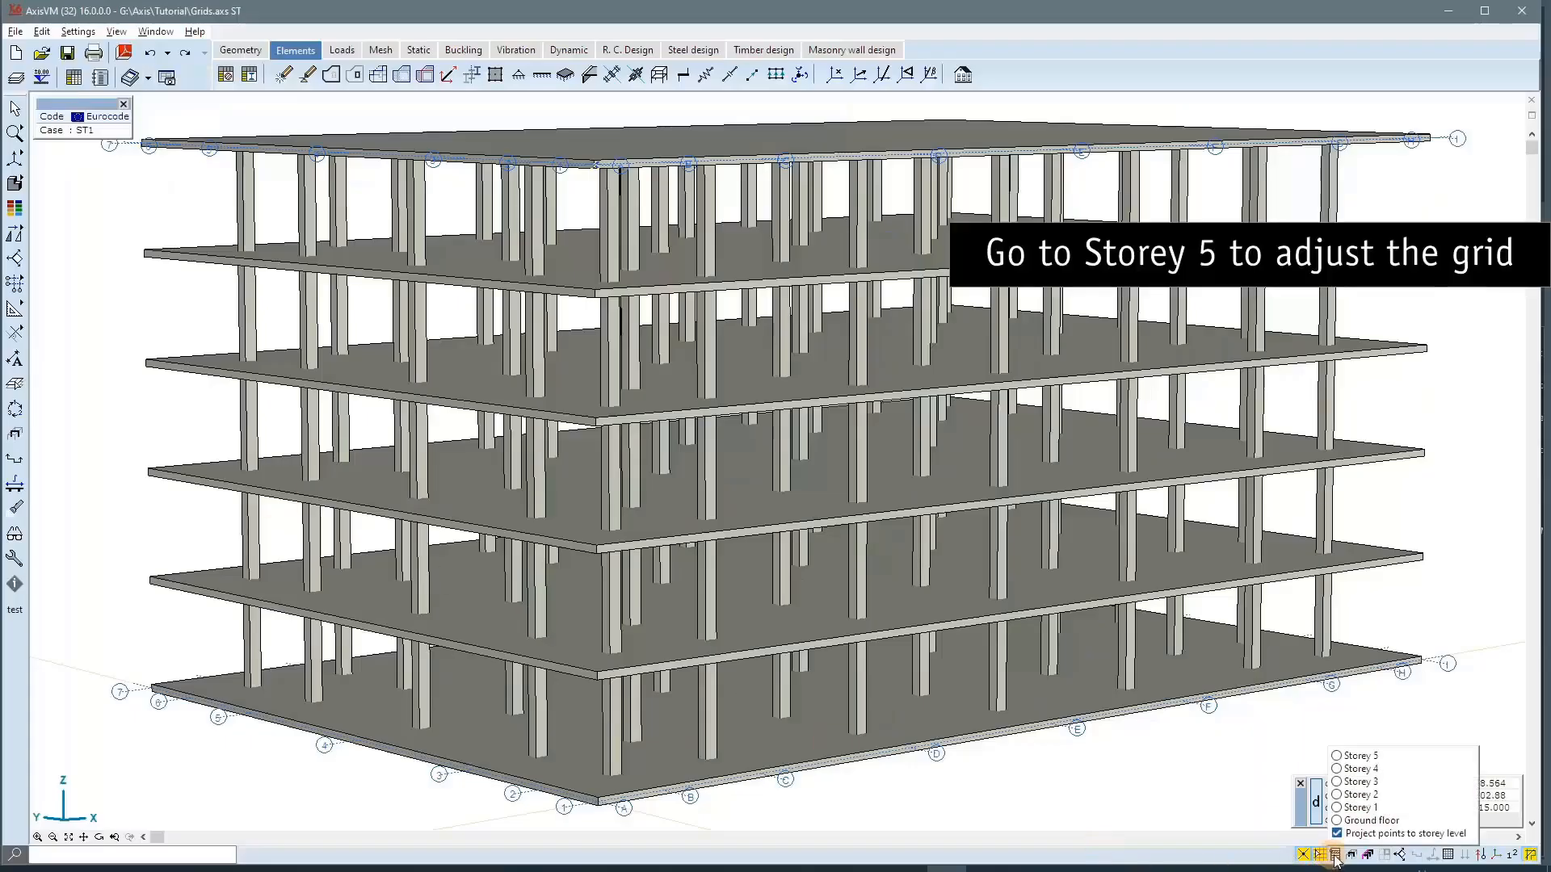
{"action": "left_click", "coordinate": [1337, 757]}
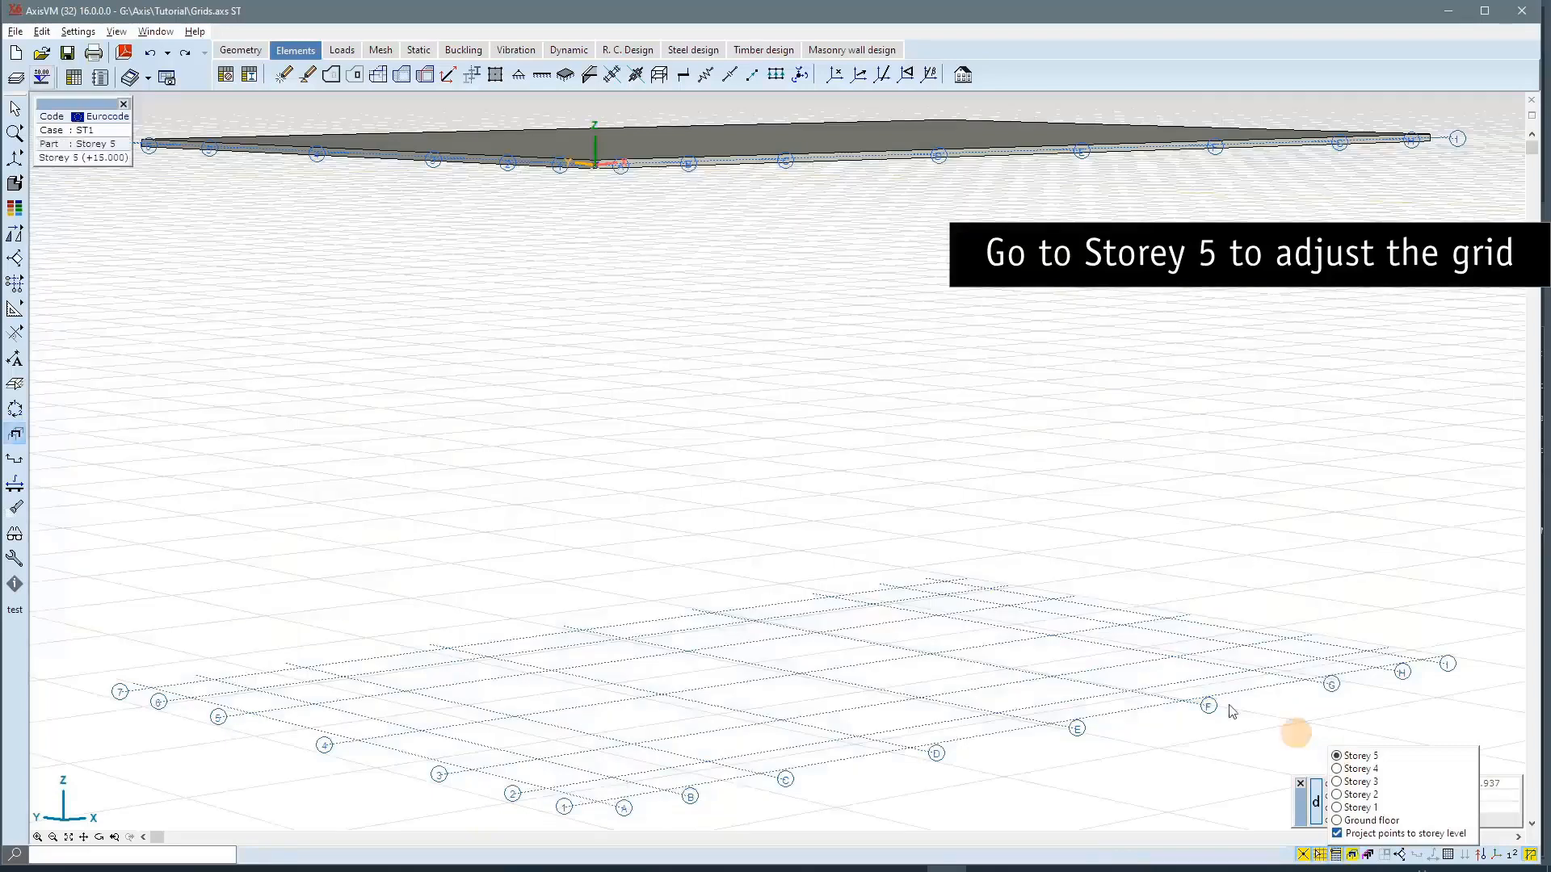
{"action": "left_click", "coordinate": [15, 283]}
{"action": "left_click", "coordinate": [45, 285]}
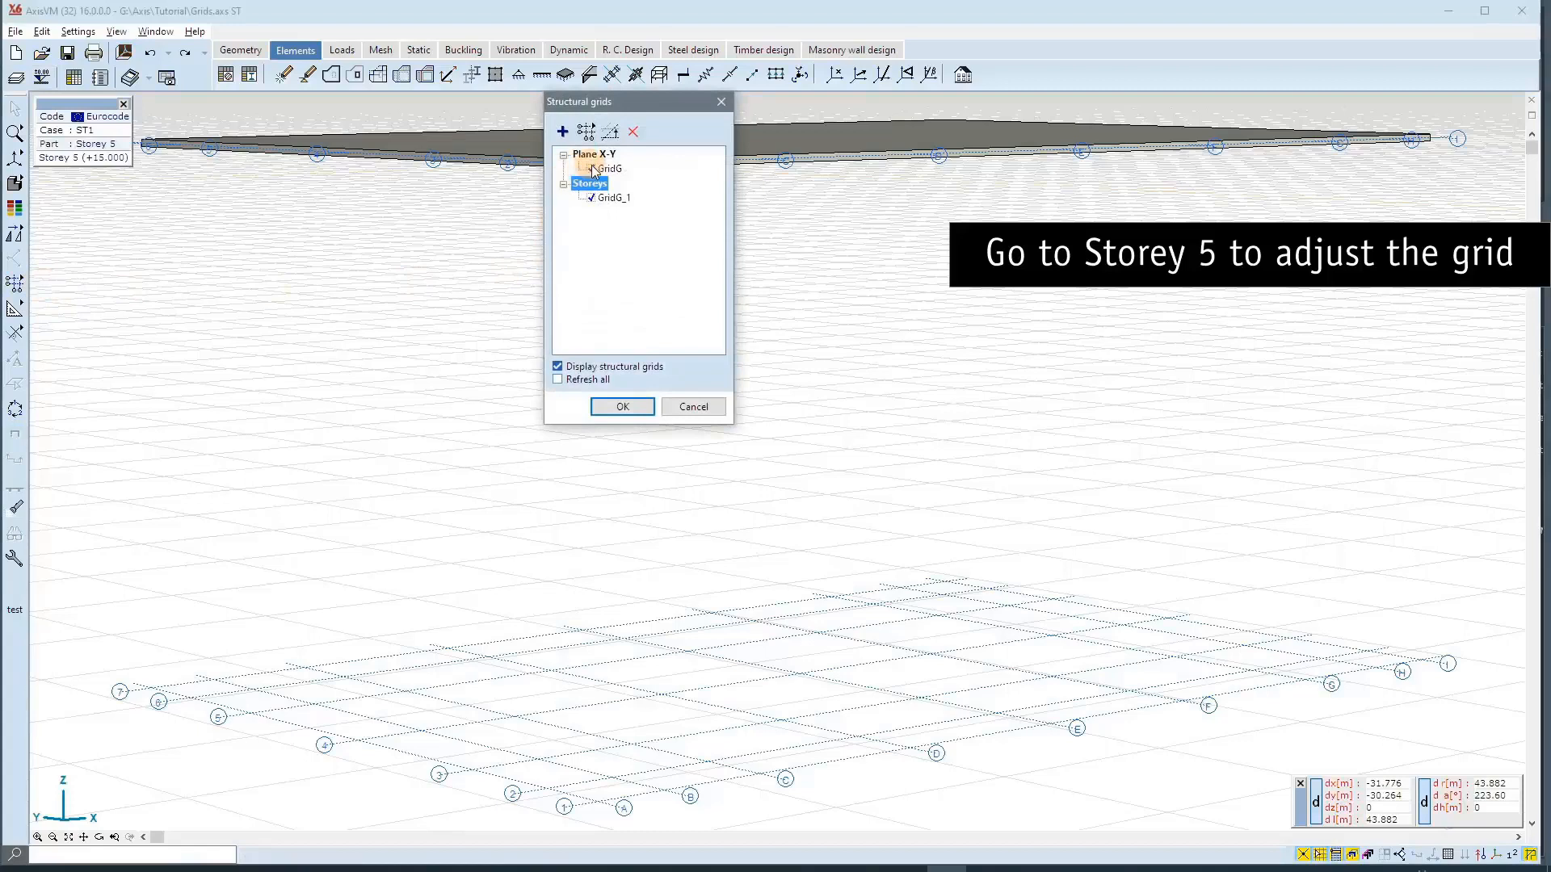
{"action": "left_click", "coordinate": [593, 169]}
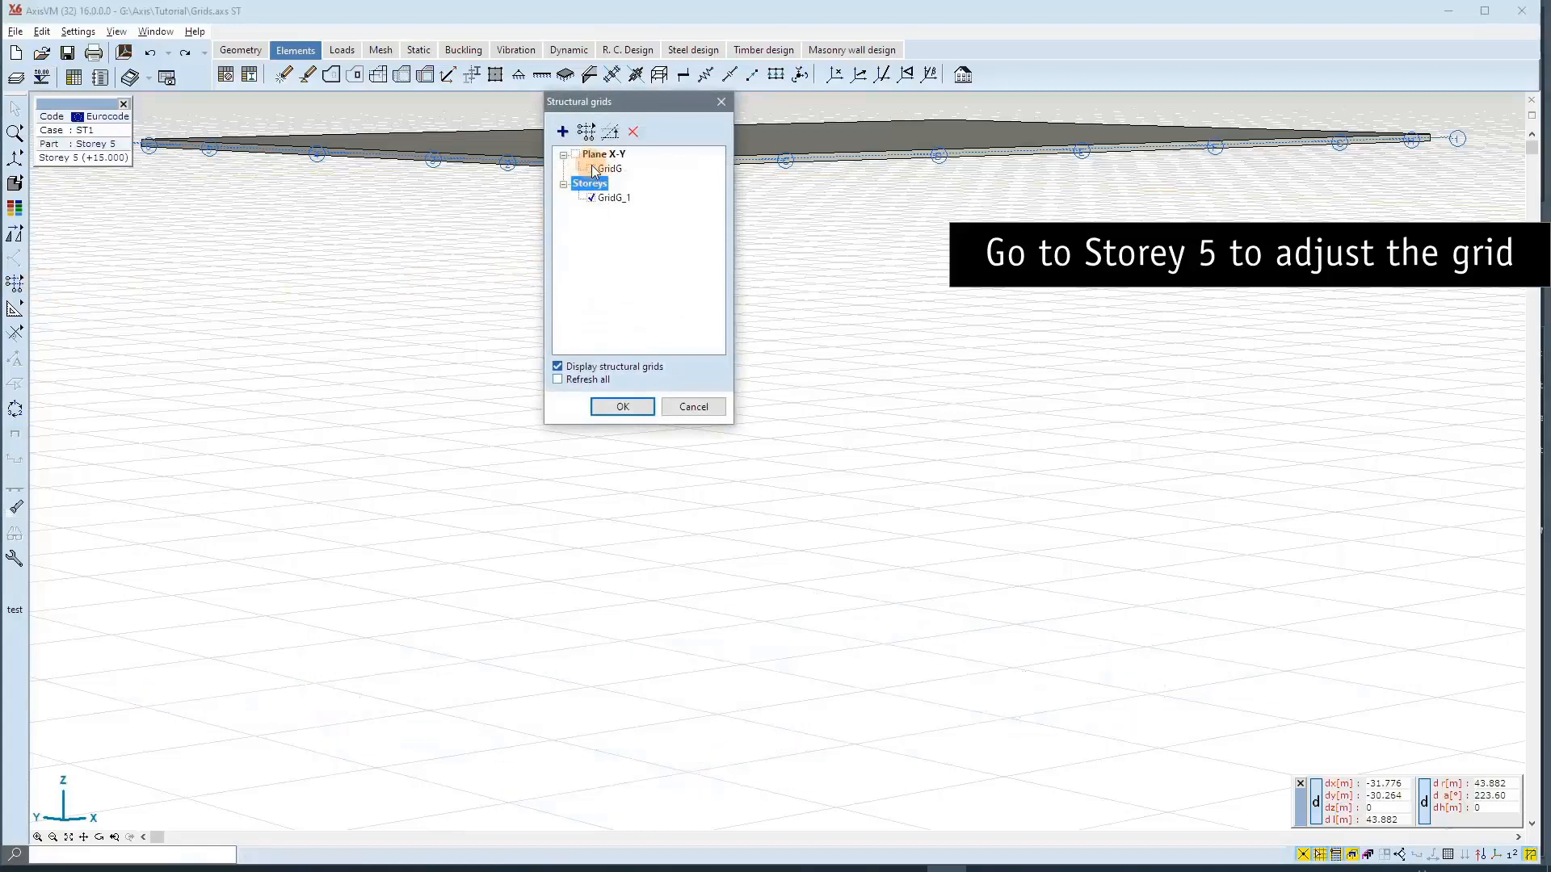
{"action": "left_click", "coordinate": [614, 408]}
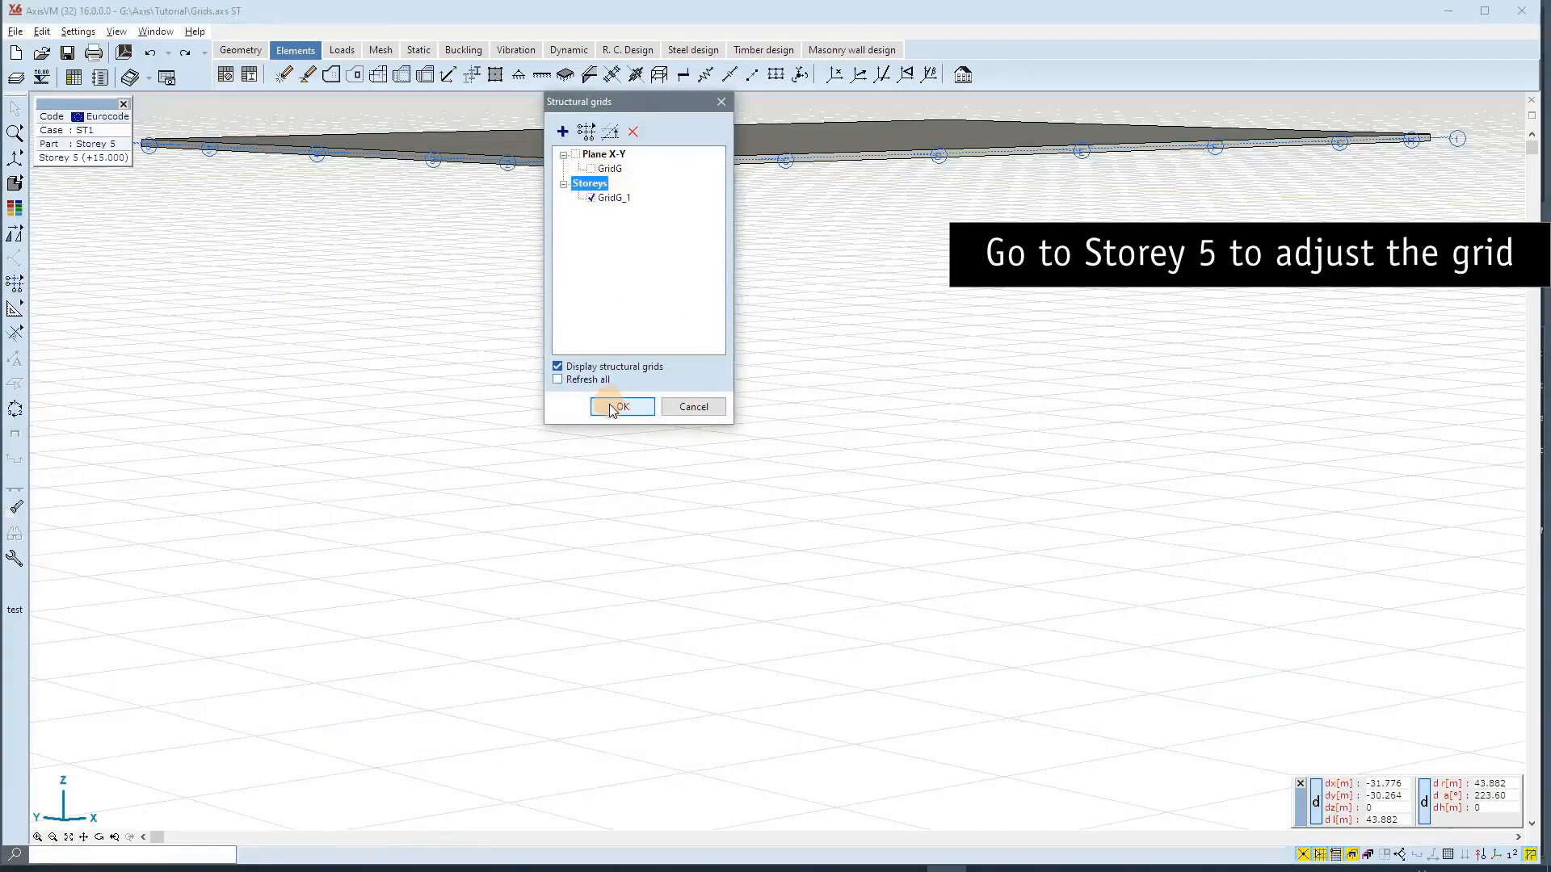
Step: Show Storey 5 as a wireframe in top view and rename its structural grid to Grid5
{"action": "key", "text": "ctrl+2"}
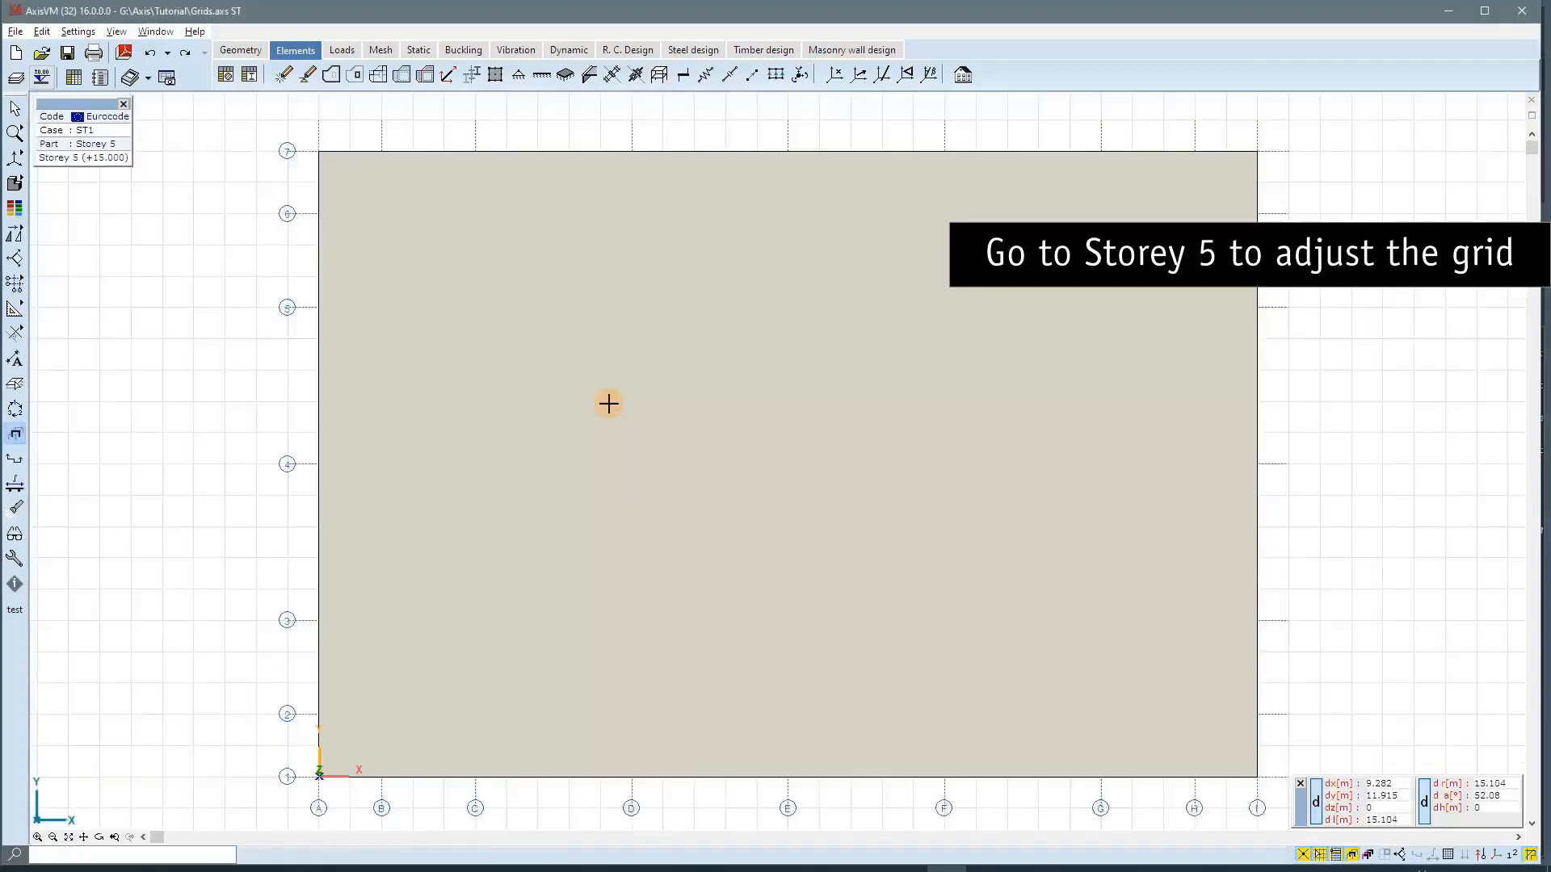
{"action": "left_click", "coordinate": [45, 187]}
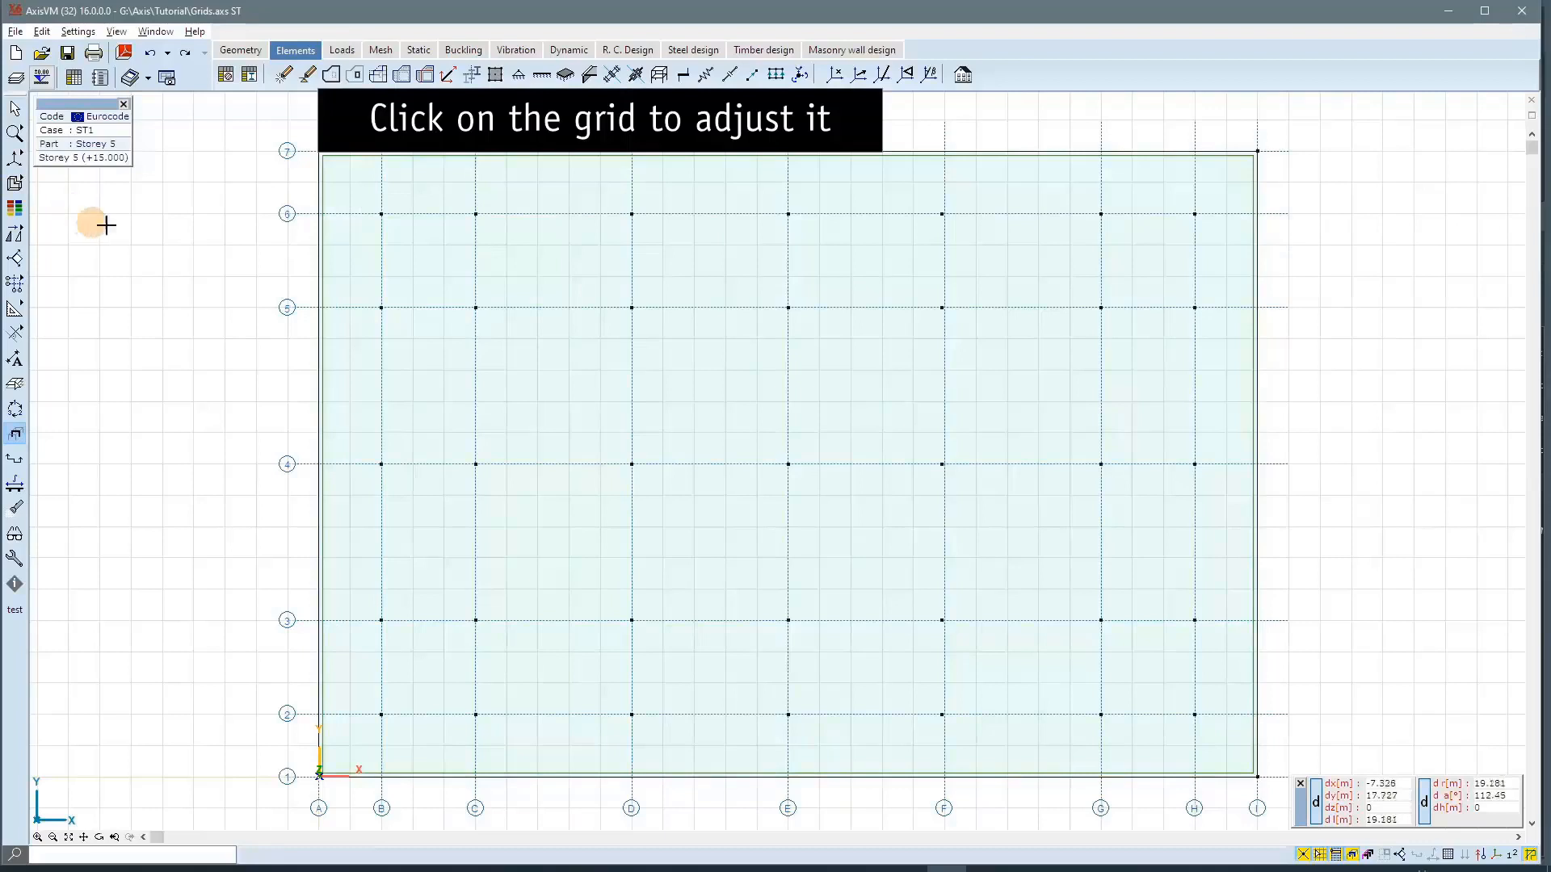
{"action": "left_click", "coordinate": [289, 216]}
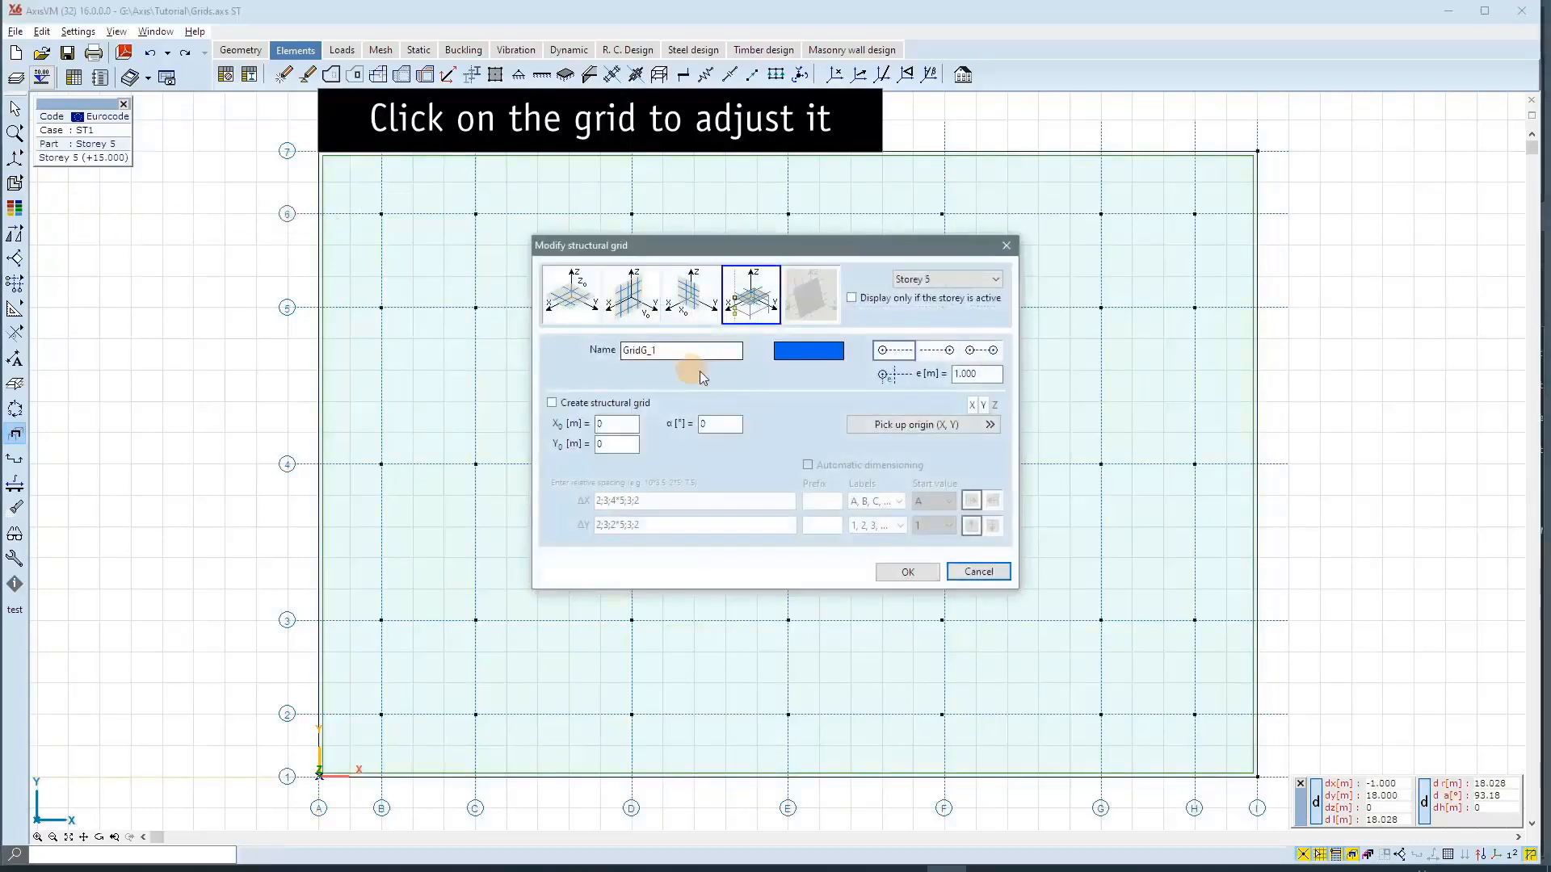
{"action": "left_click_drag", "start_coordinate": [696, 354], "coordinate": [534, 353]}
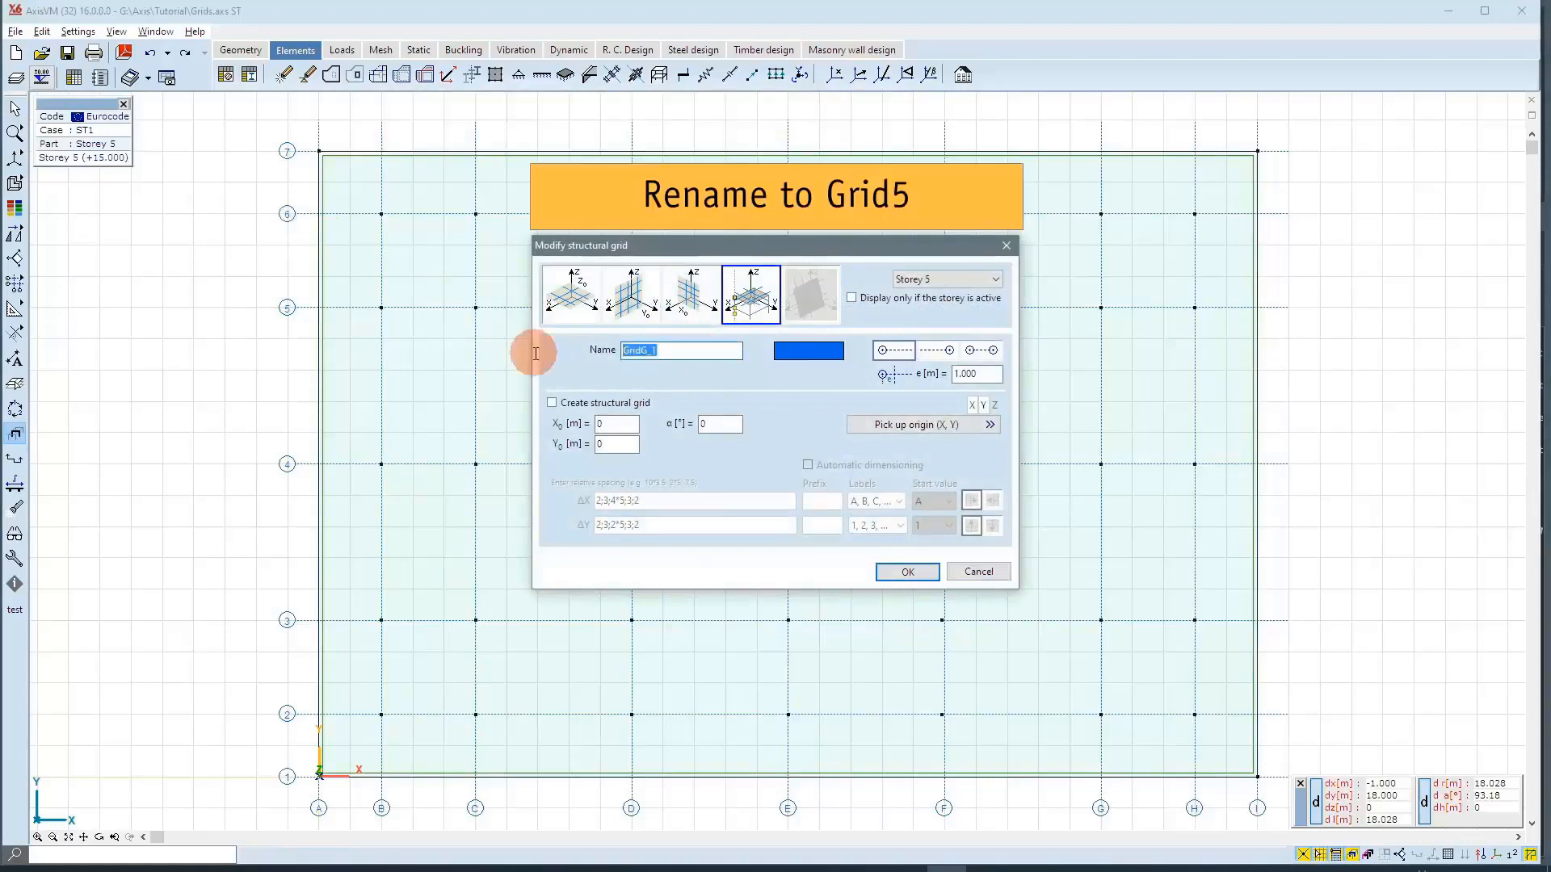
{"action": "type", "text": "Grid"}
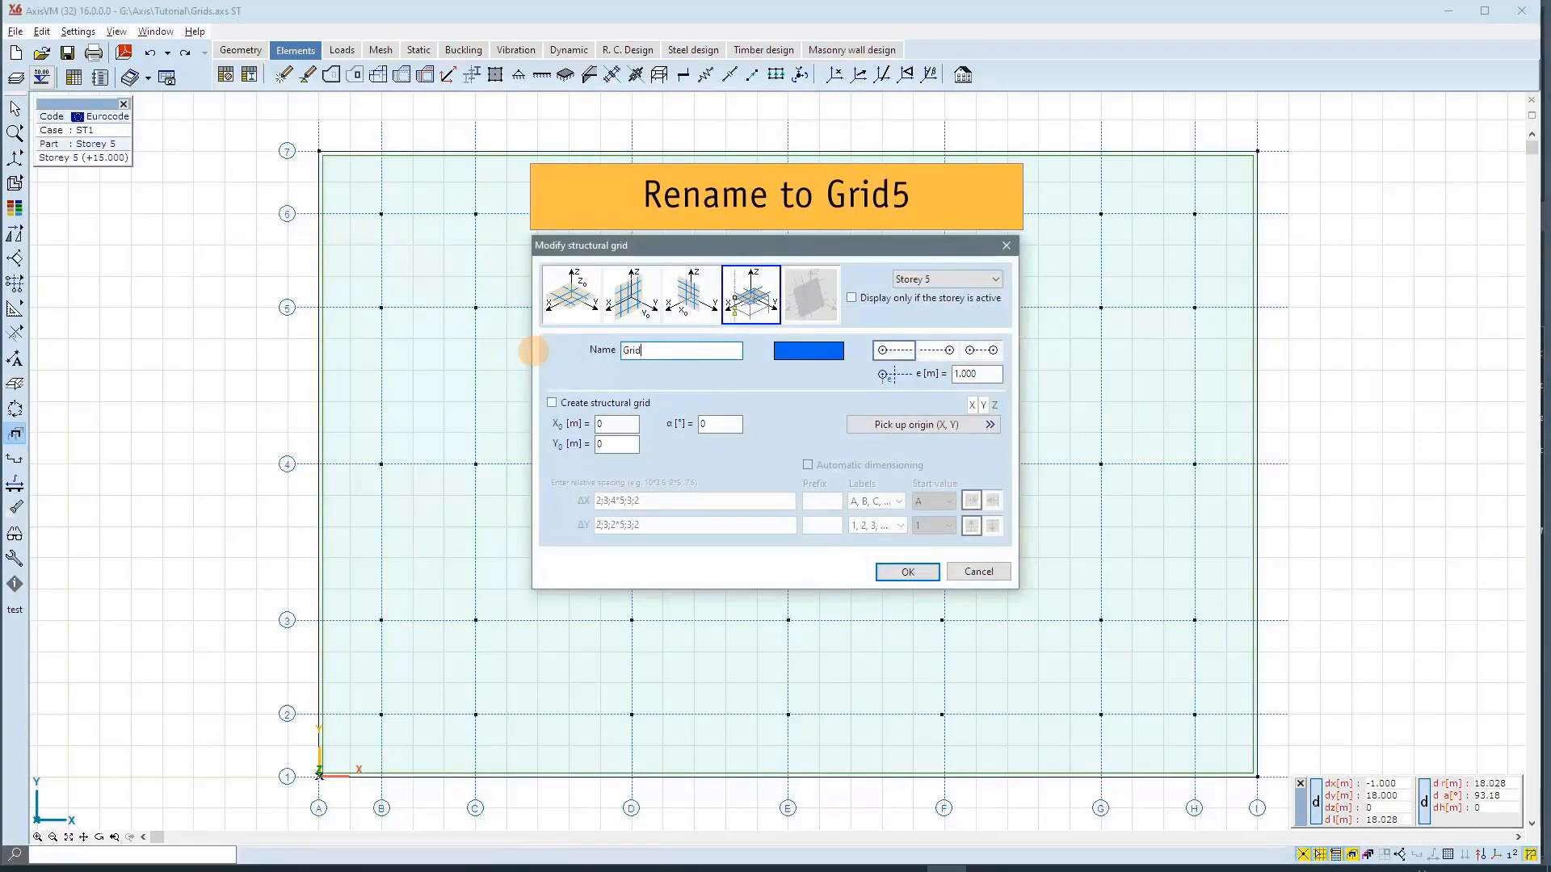
{"action": "type", "text": "5"}
Step: Re-create Grid5 with relative spacing 5*6 in X and 5*4 in Y, and apply the modification
{"action": "left_click", "coordinate": [552, 403]}
{"action": "left_click", "coordinate": [611, 500]}
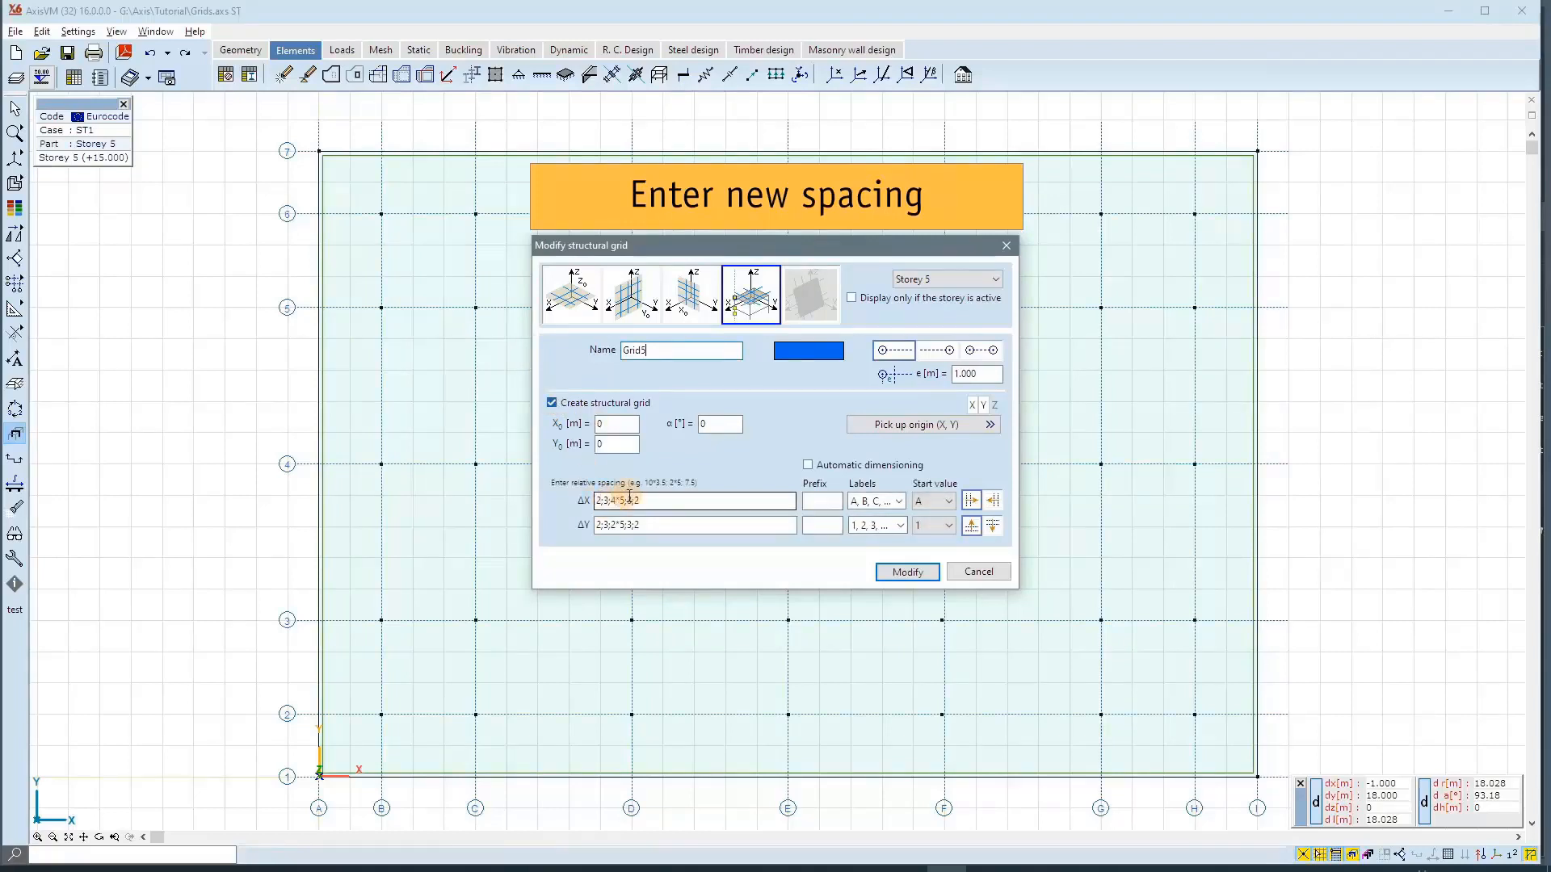
{"action": "left_click_drag", "start_coordinate": [650, 499], "coordinate": [591, 494]}
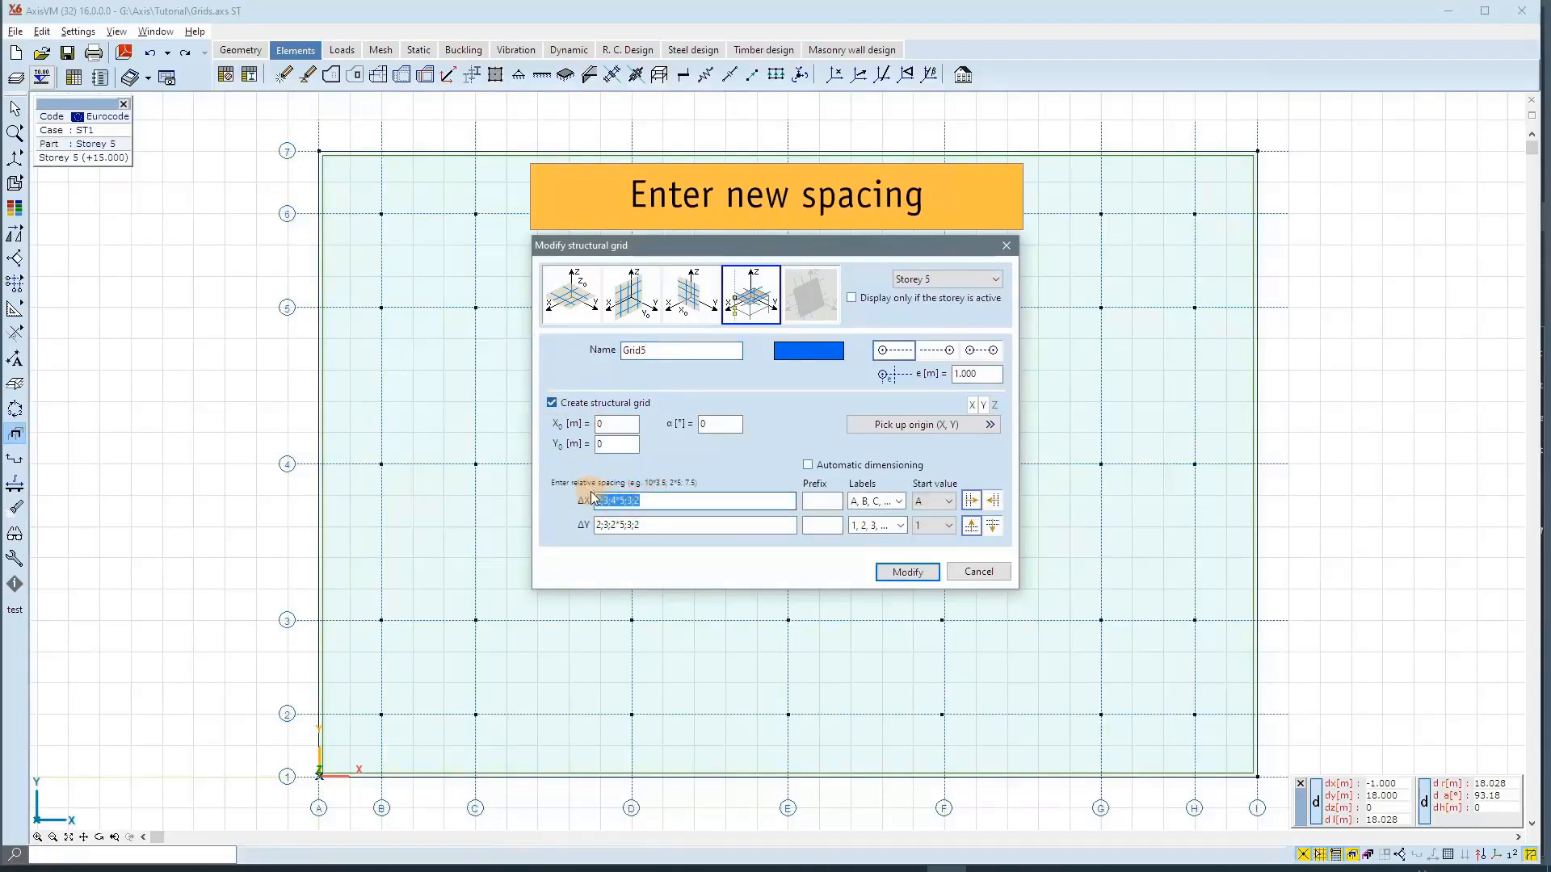
{"action": "type", "text": "5*6"}
{"action": "left_click_drag", "start_coordinate": [658, 522], "coordinate": [553, 520]}
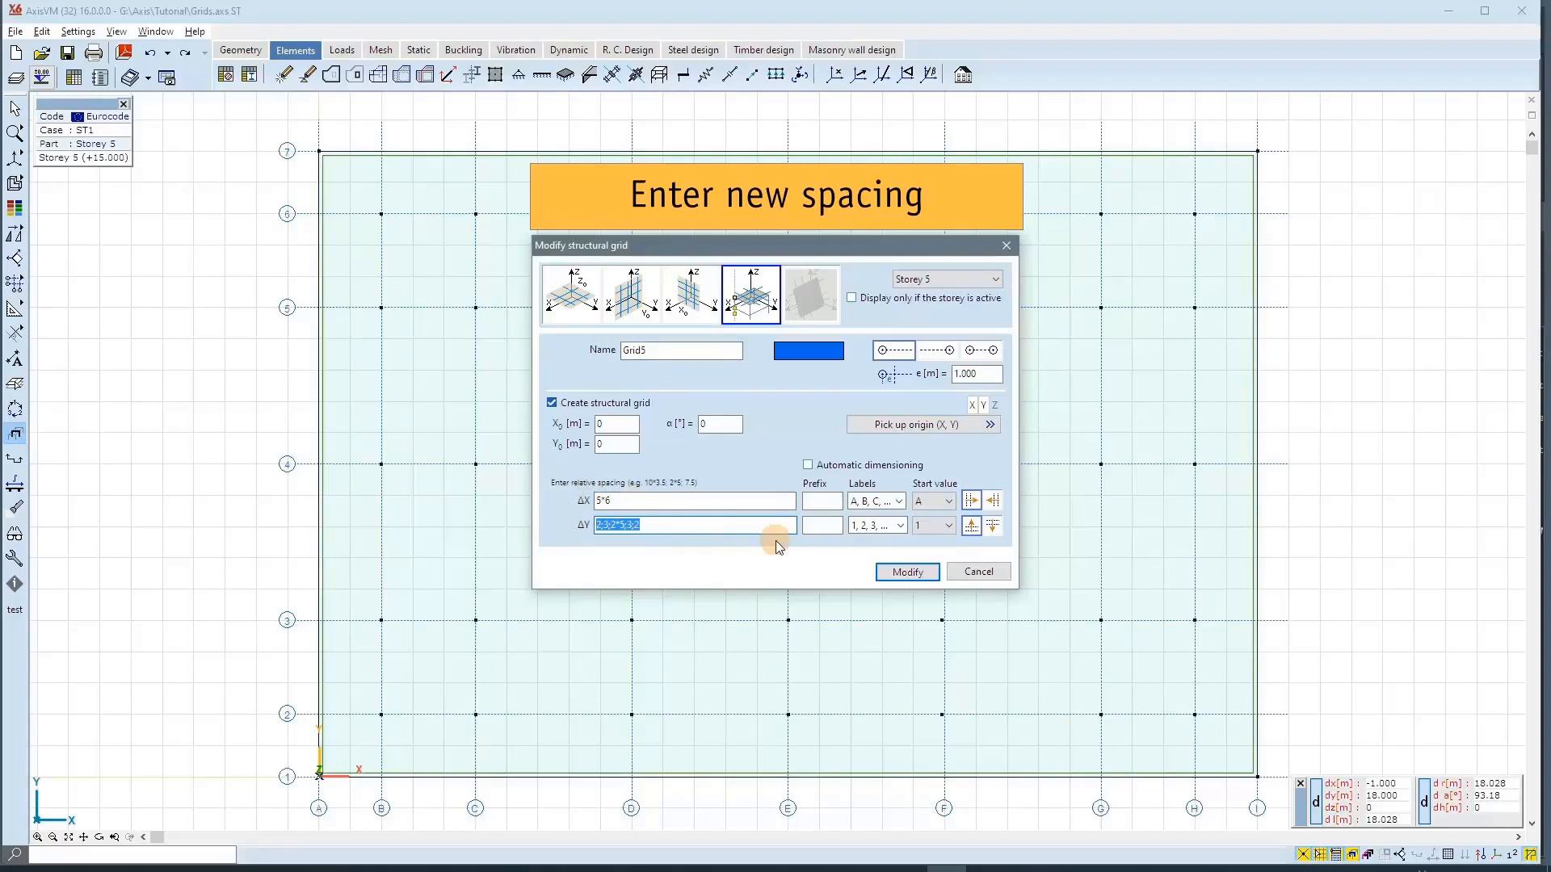
{"action": "type", "text": "5*4"}
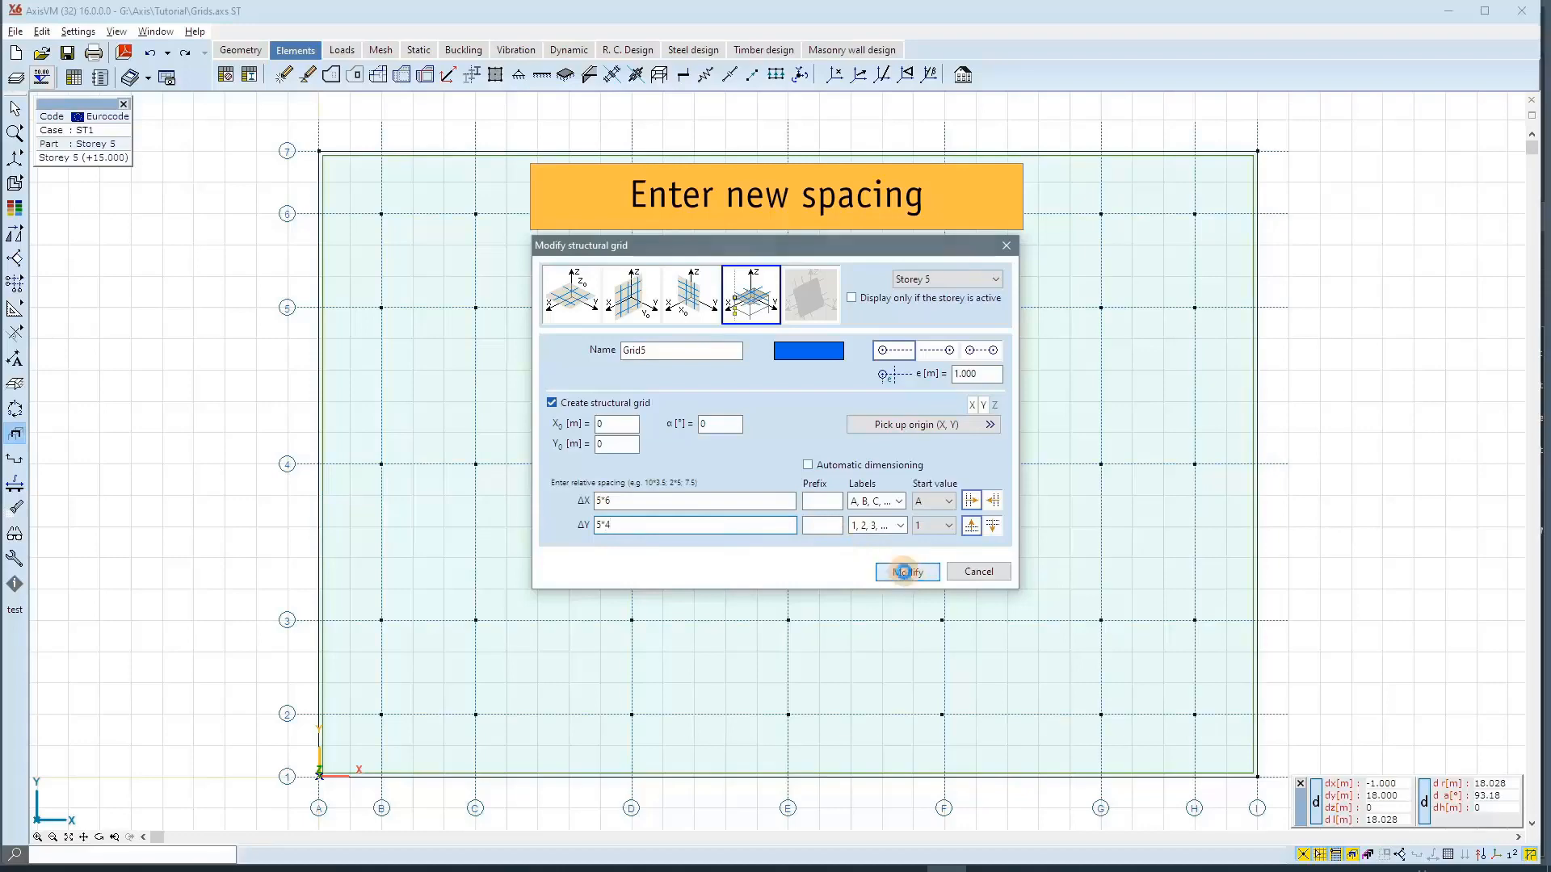
{"action": "left_click", "coordinate": [906, 572]}
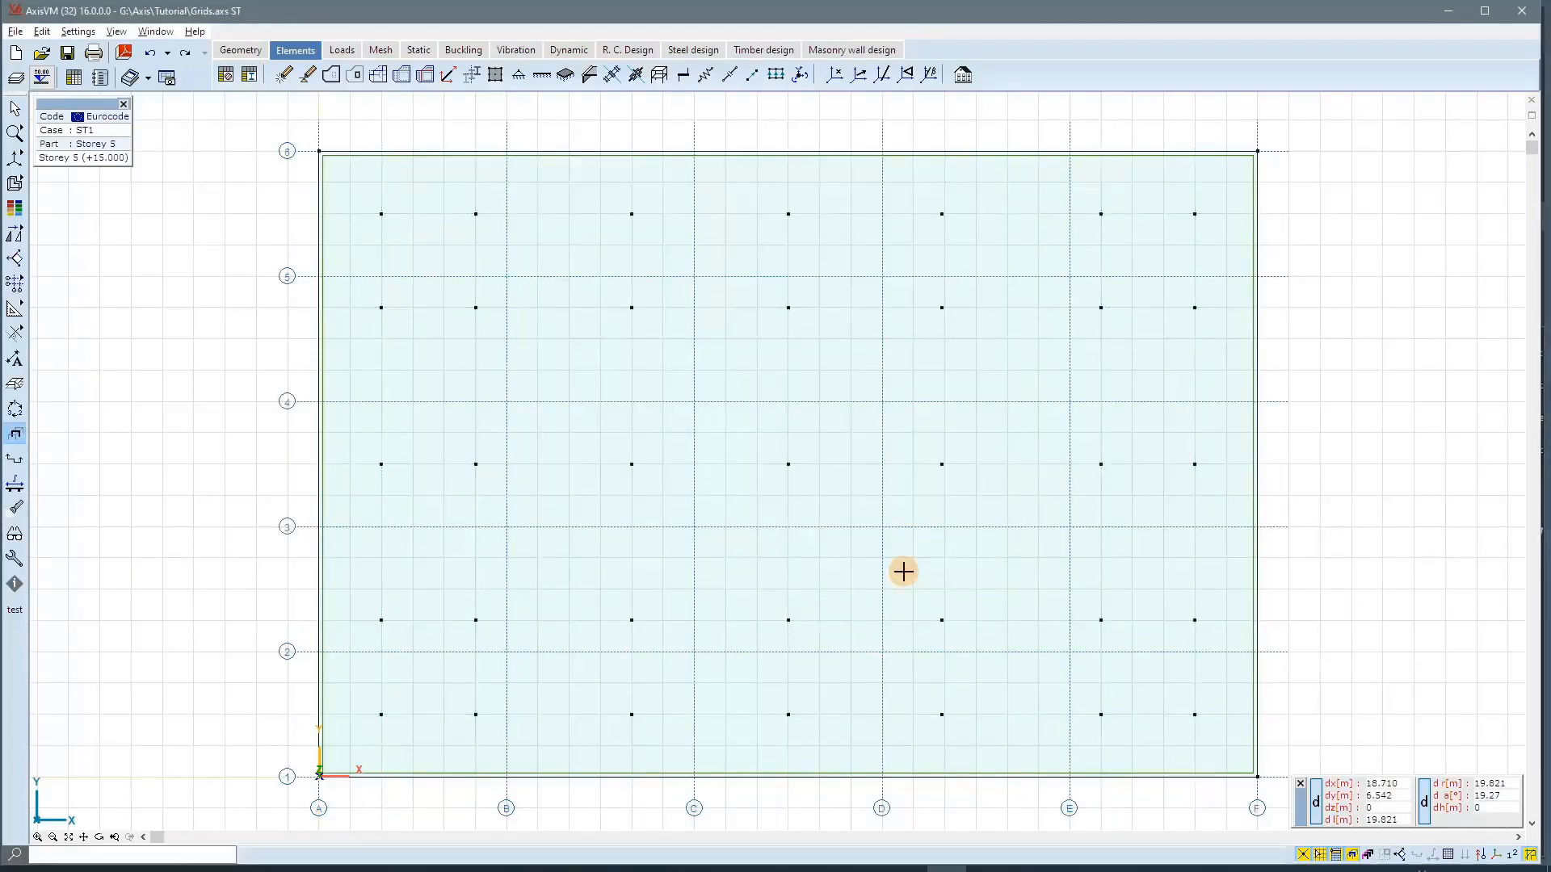
Step: In a perspective view rotated to look down on Storey 5, configure a new column with height 3 m and cross-section O 20
{"action": "key", "text": "ctrl+4"}
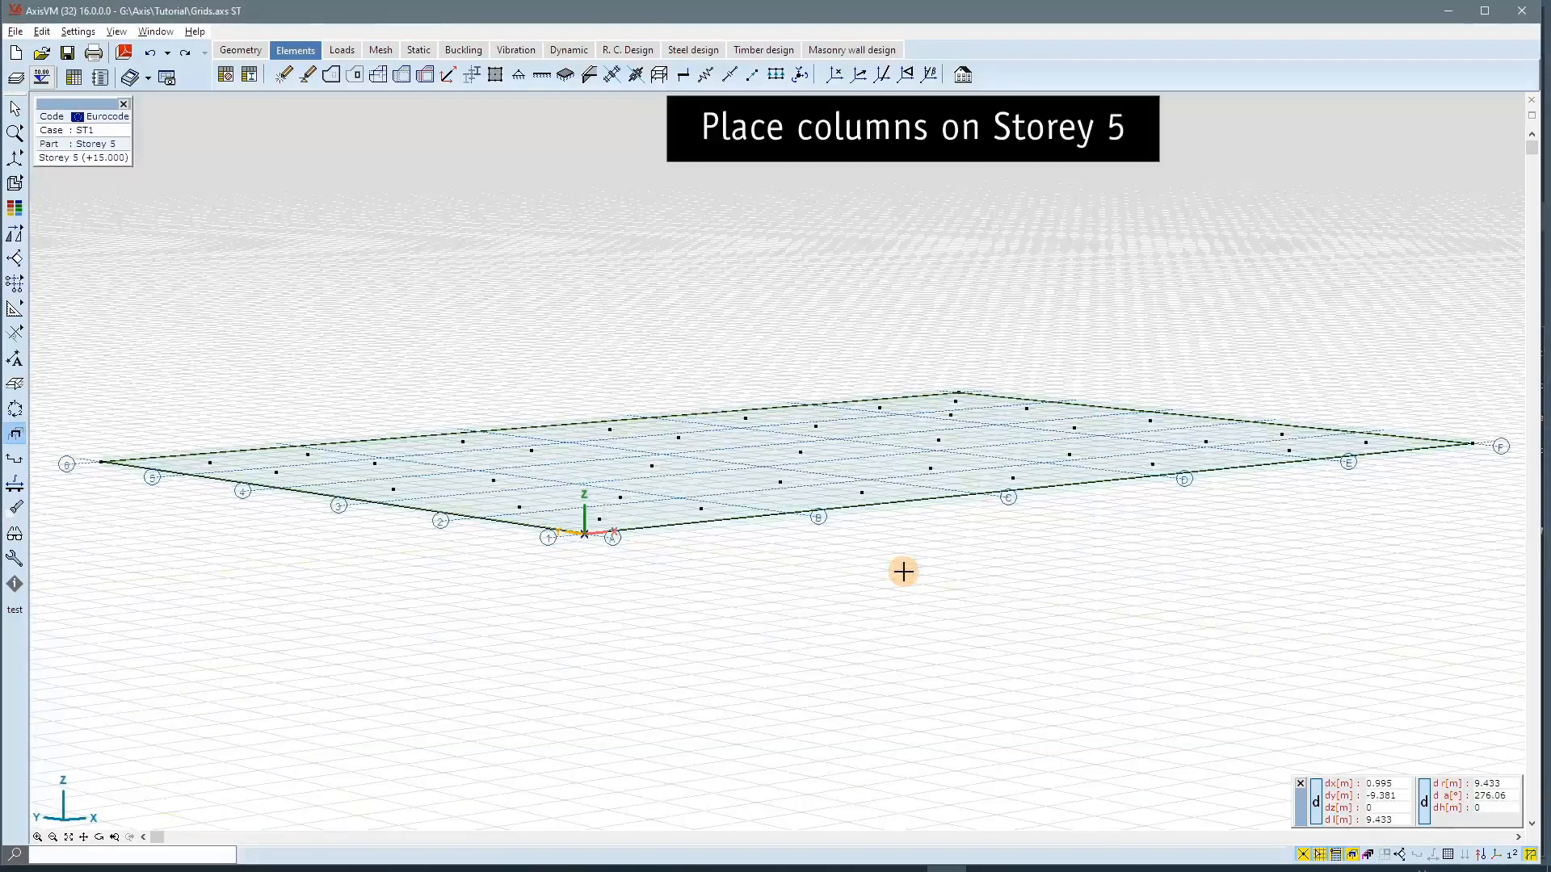
{"action": "left_click", "coordinate": [99, 837]}
{"action": "left_click_drag", "start_coordinate": [616, 571], "coordinate": [441, 765]}
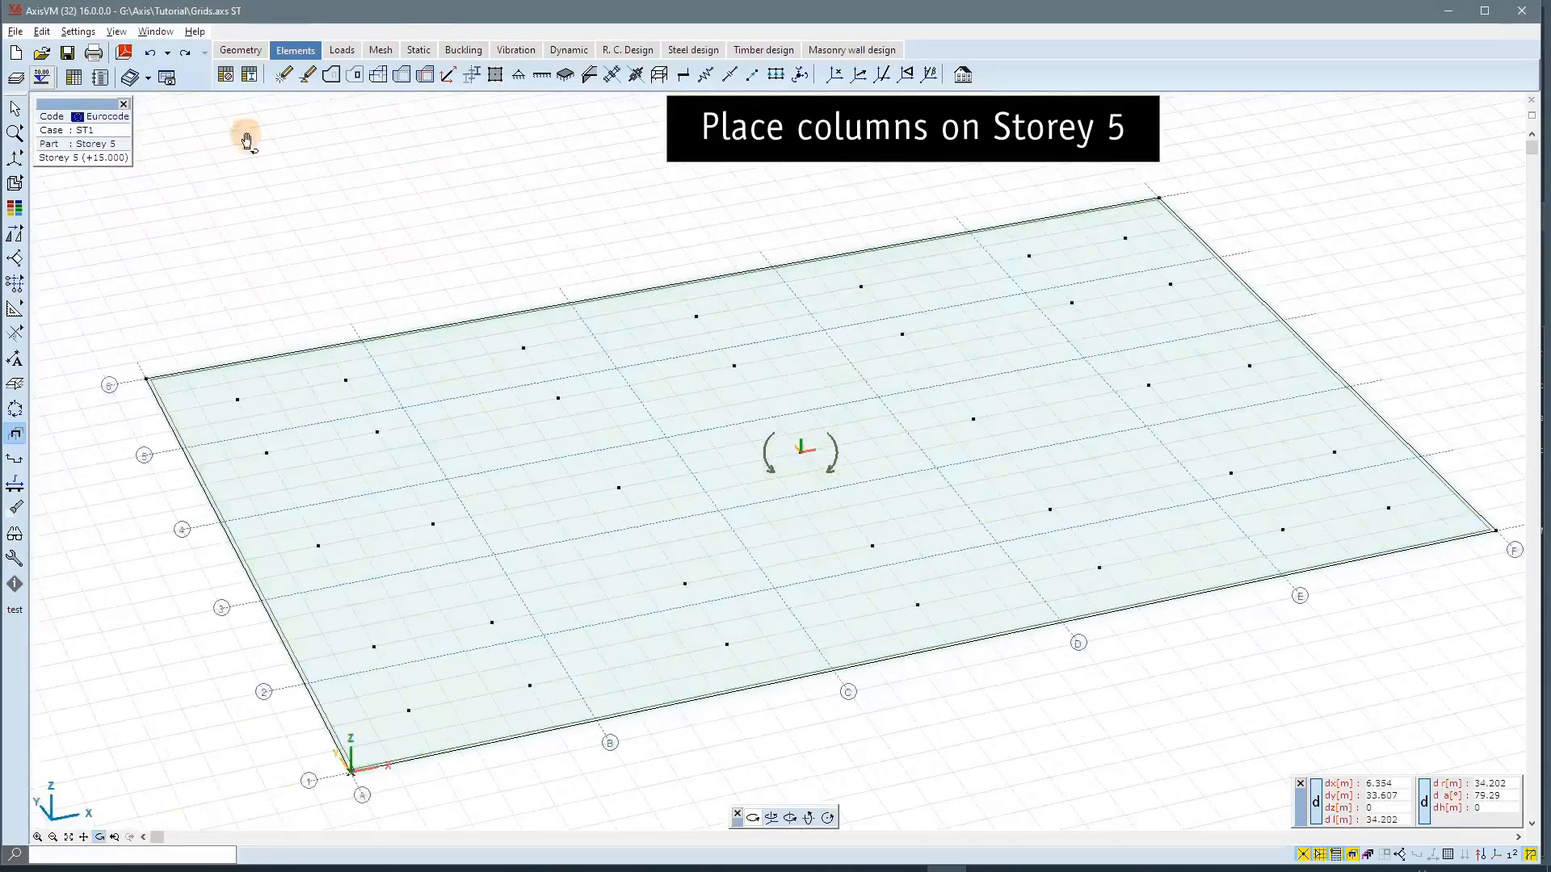
{"action": "left_click", "coordinate": [328, 72]}
{"action": "left_click", "coordinate": [371, 191]}
{"action": "type", "text": "3"}
{"action": "key", "text": "Return"}
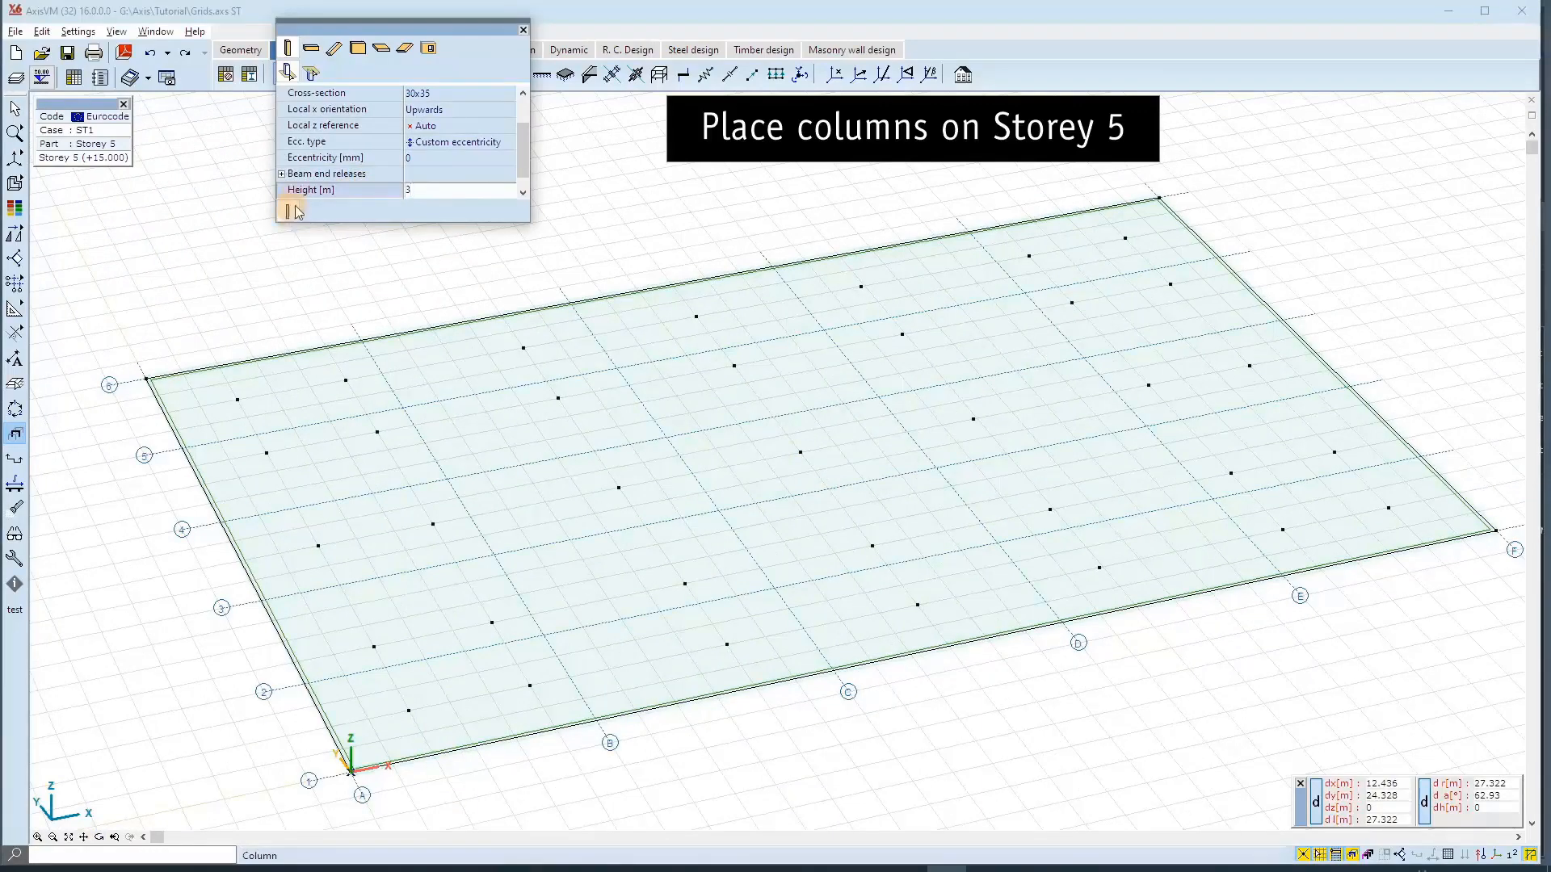
{"action": "left_click", "coordinate": [462, 93]}
{"action": "left_click", "coordinate": [423, 133]}
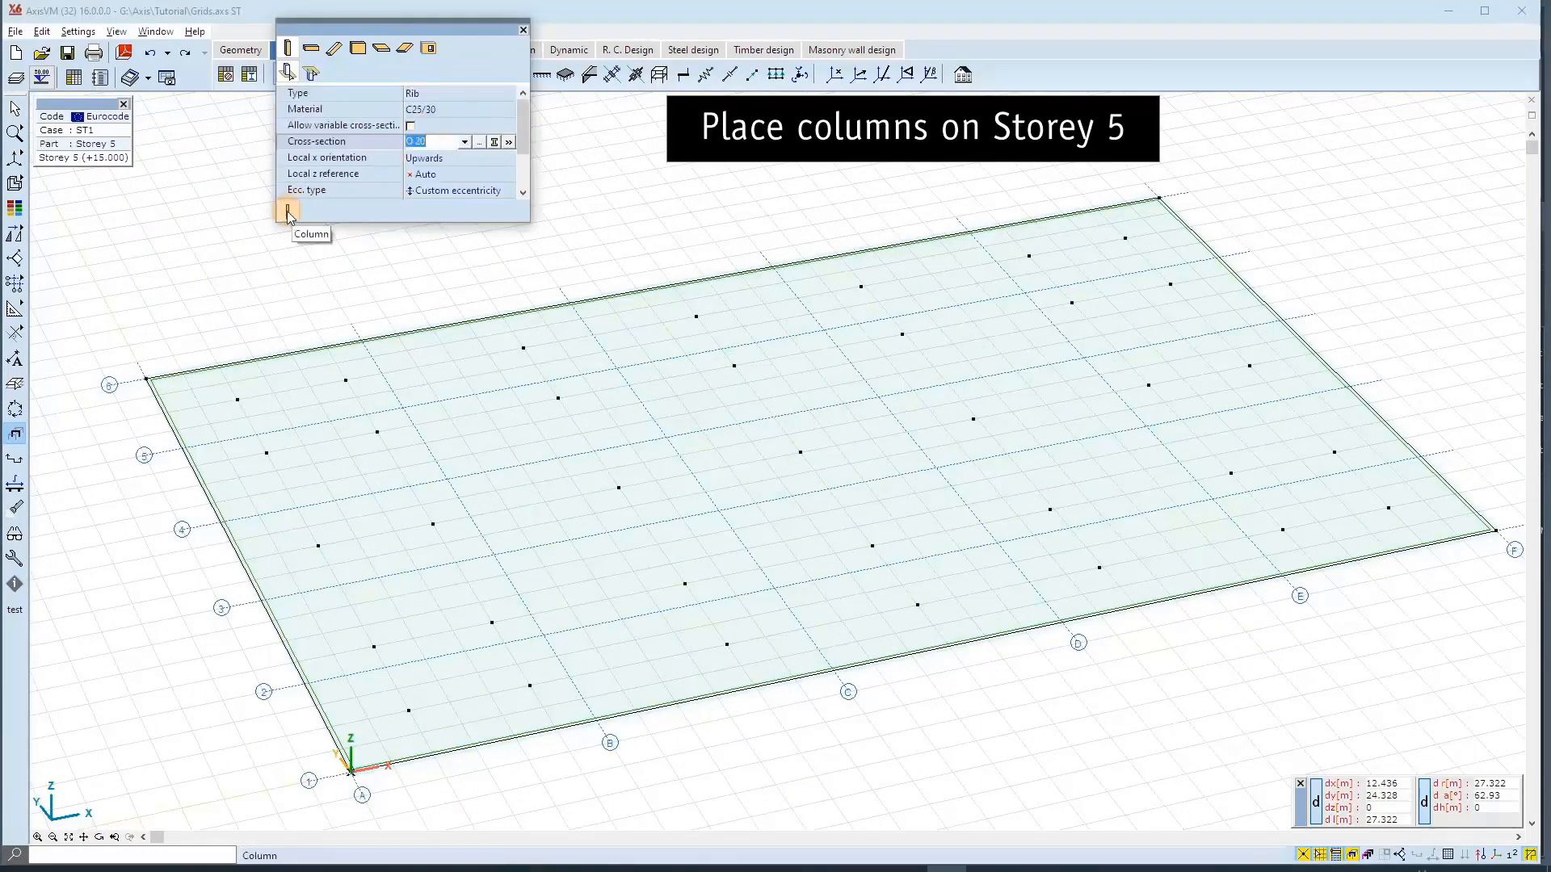
Step: Place O 20 columns where grid lines B and C intersect lines 2 to 5
{"action": "left_click", "coordinate": [287, 213]}
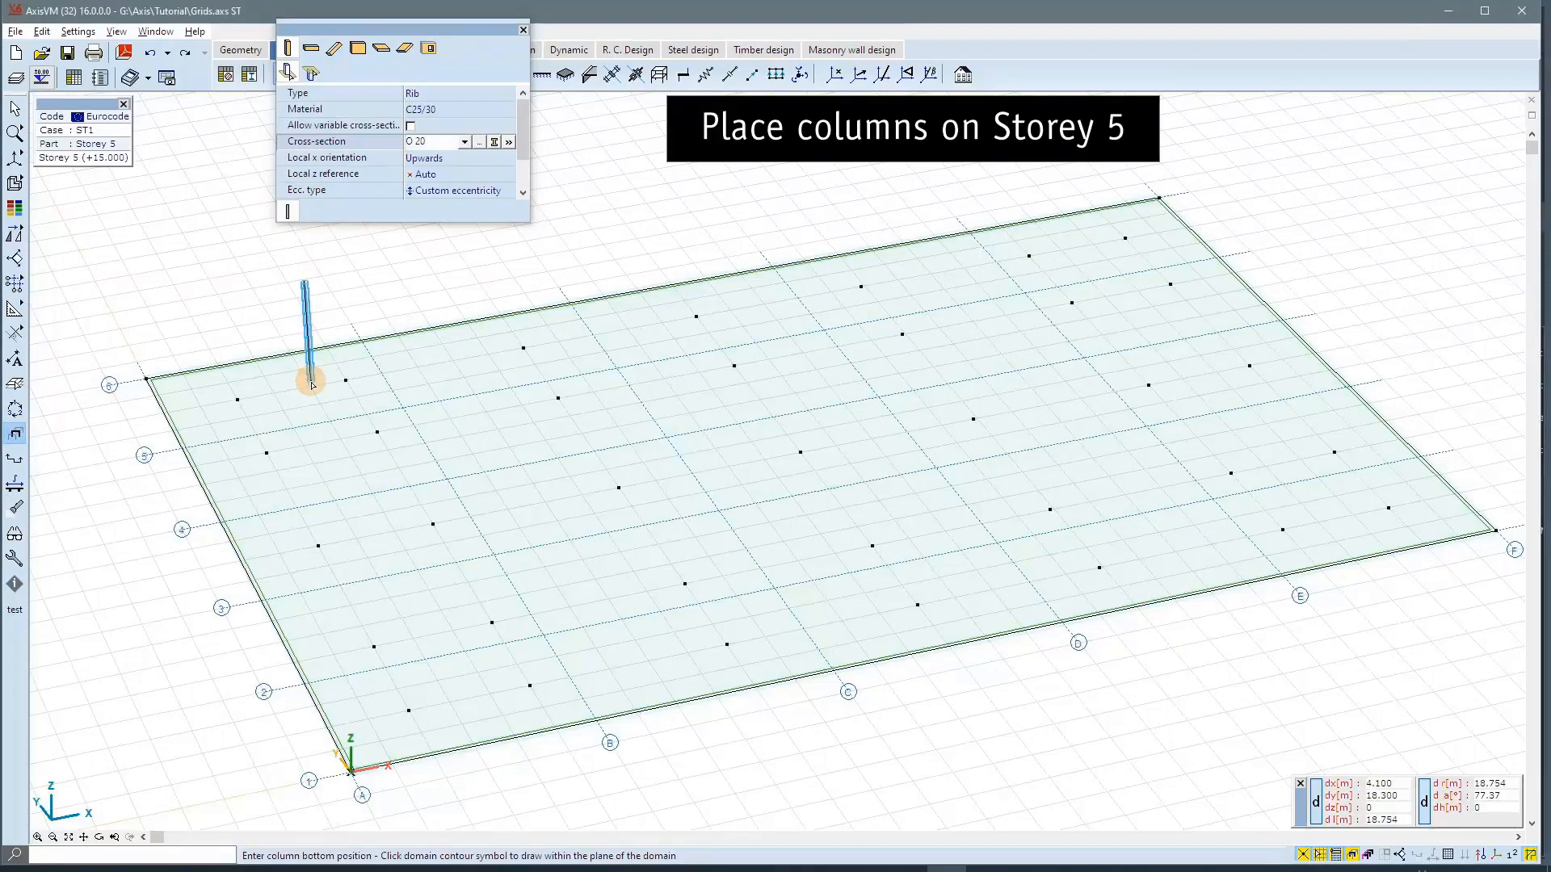
{"action": "left_click", "coordinate": [405, 409]}
{"action": "left_click", "coordinate": [447, 479]}
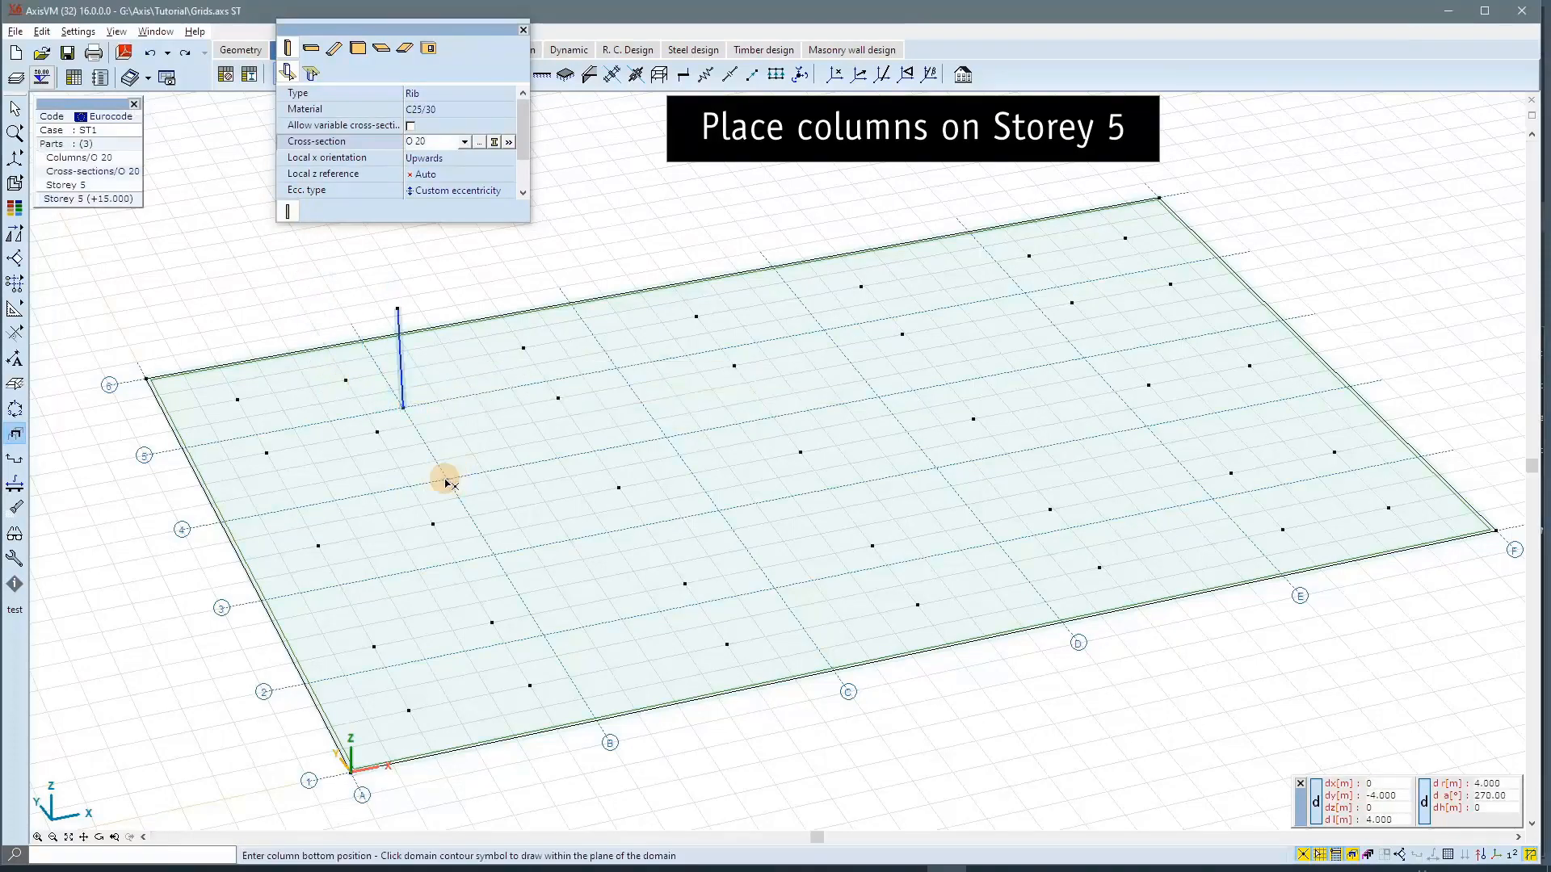
{"action": "left_click", "coordinate": [494, 554]}
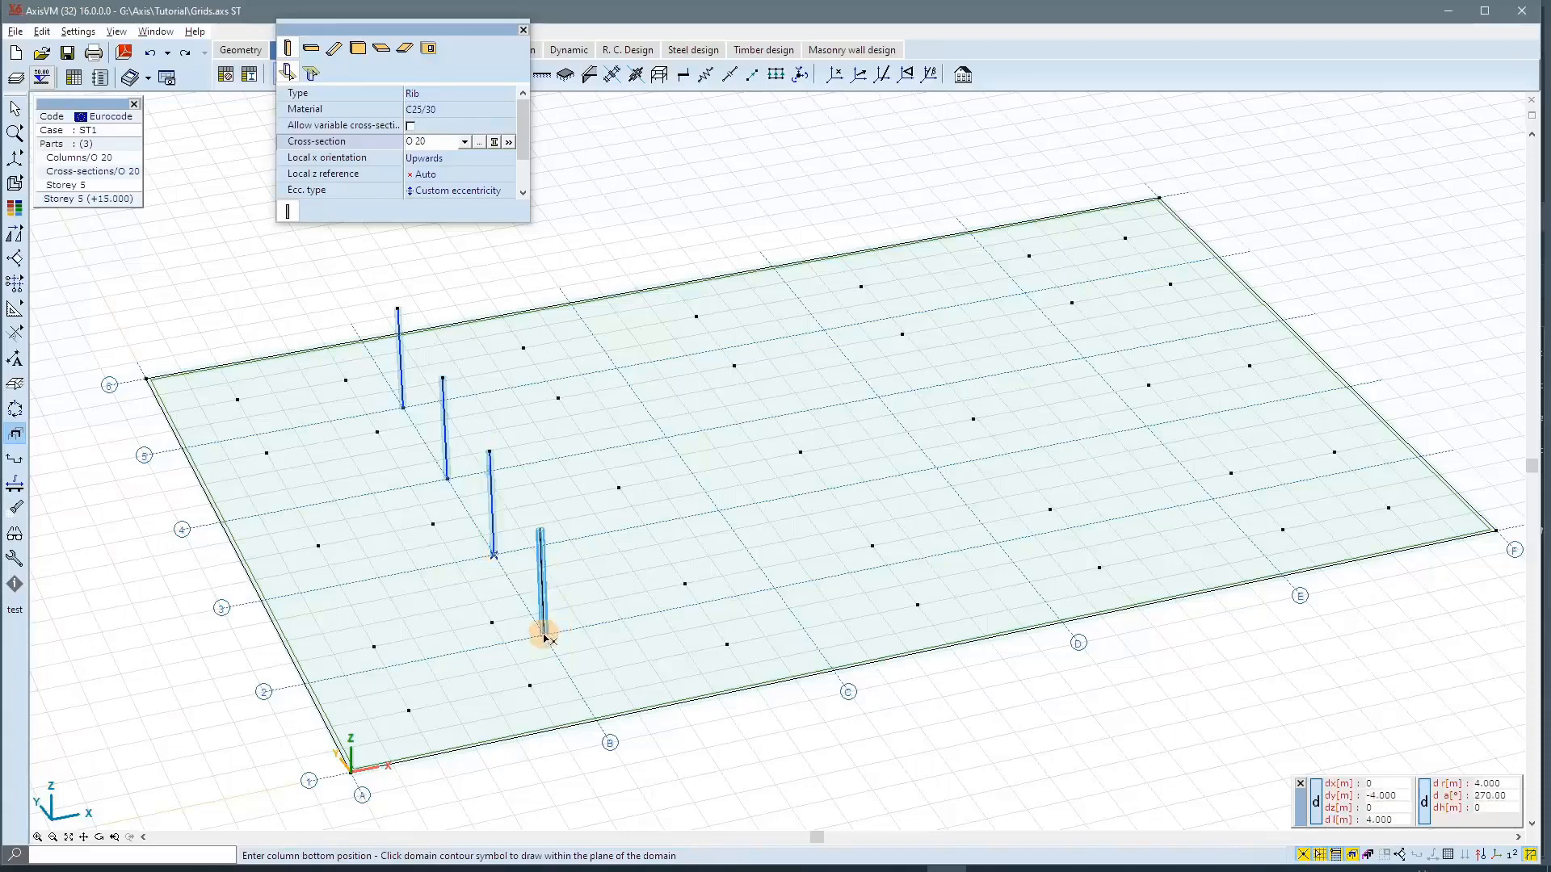
{"action": "left_click", "coordinate": [543, 634]}
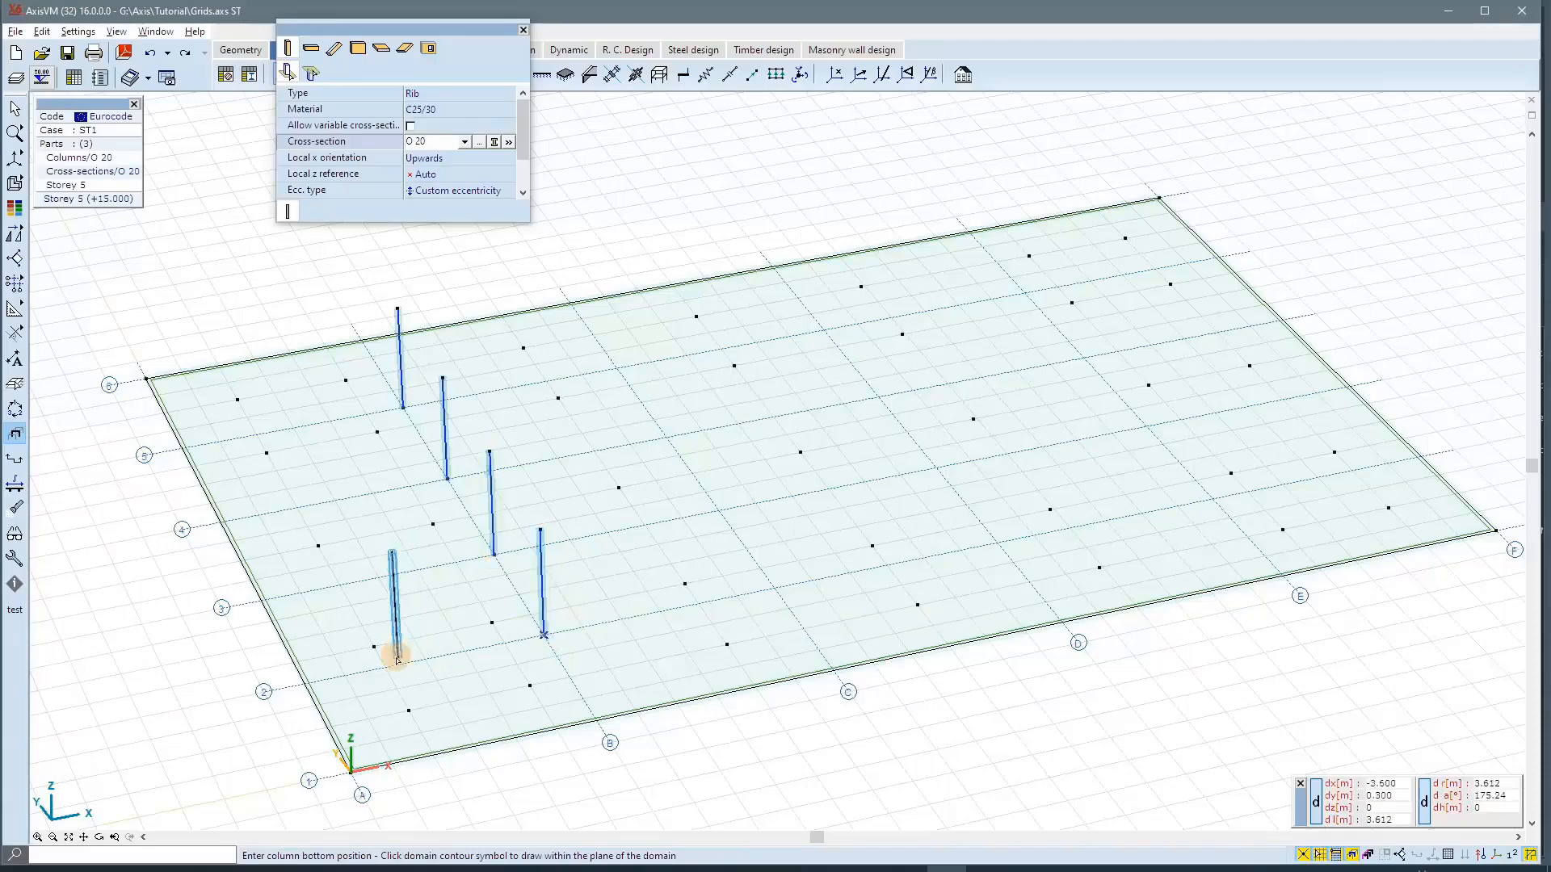
{"action": "left_click", "coordinate": [774, 587]}
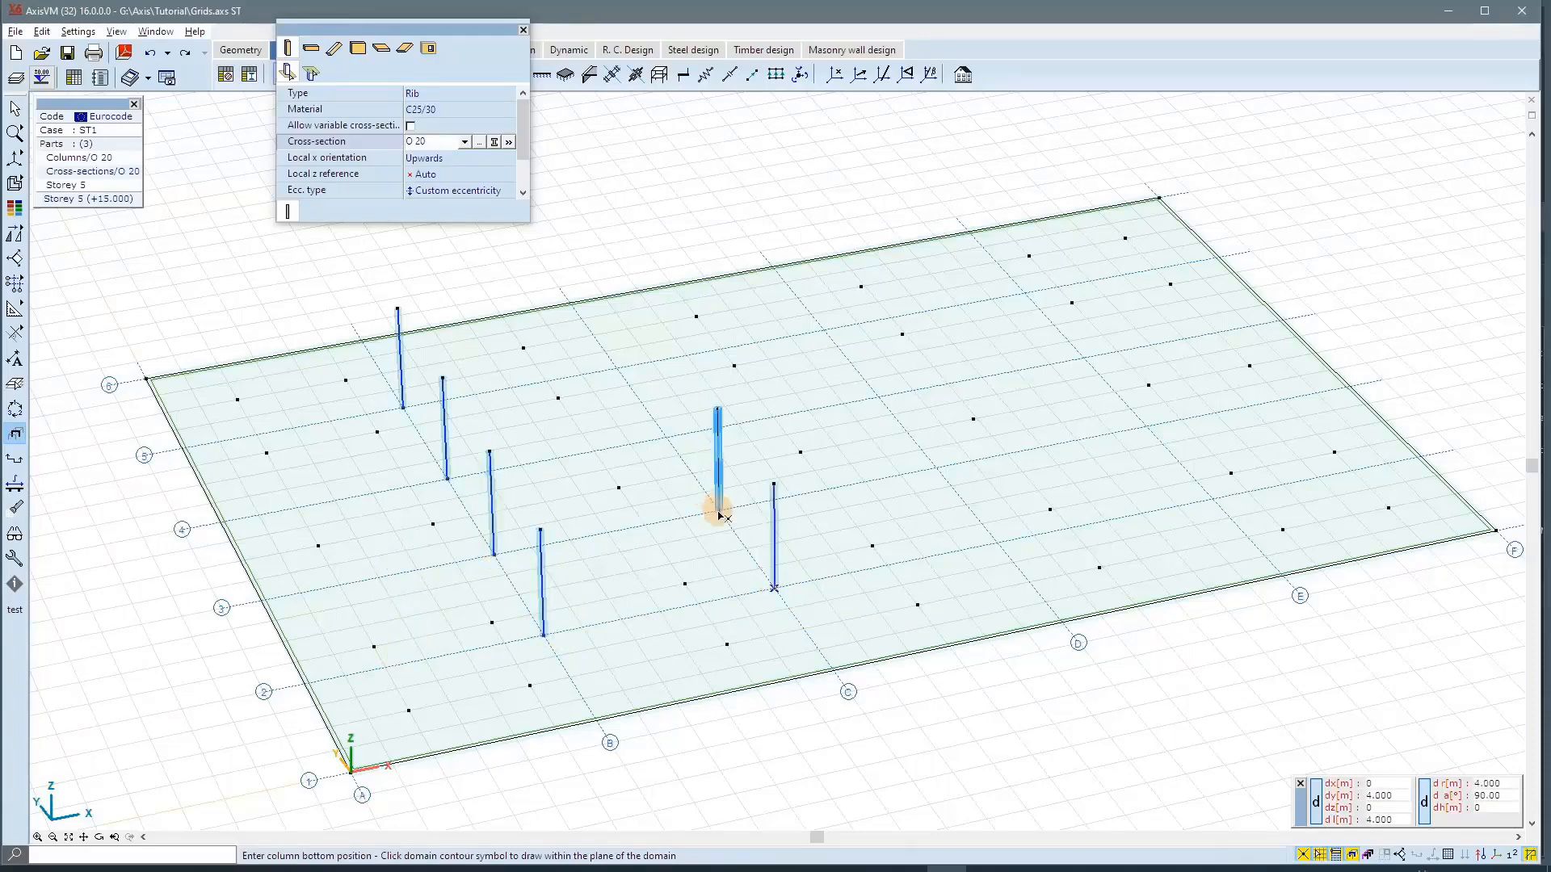
{"action": "left_click", "coordinate": [718, 509]}
{"action": "left_click", "coordinate": [666, 437]}
{"action": "left_click", "coordinate": [616, 367]}
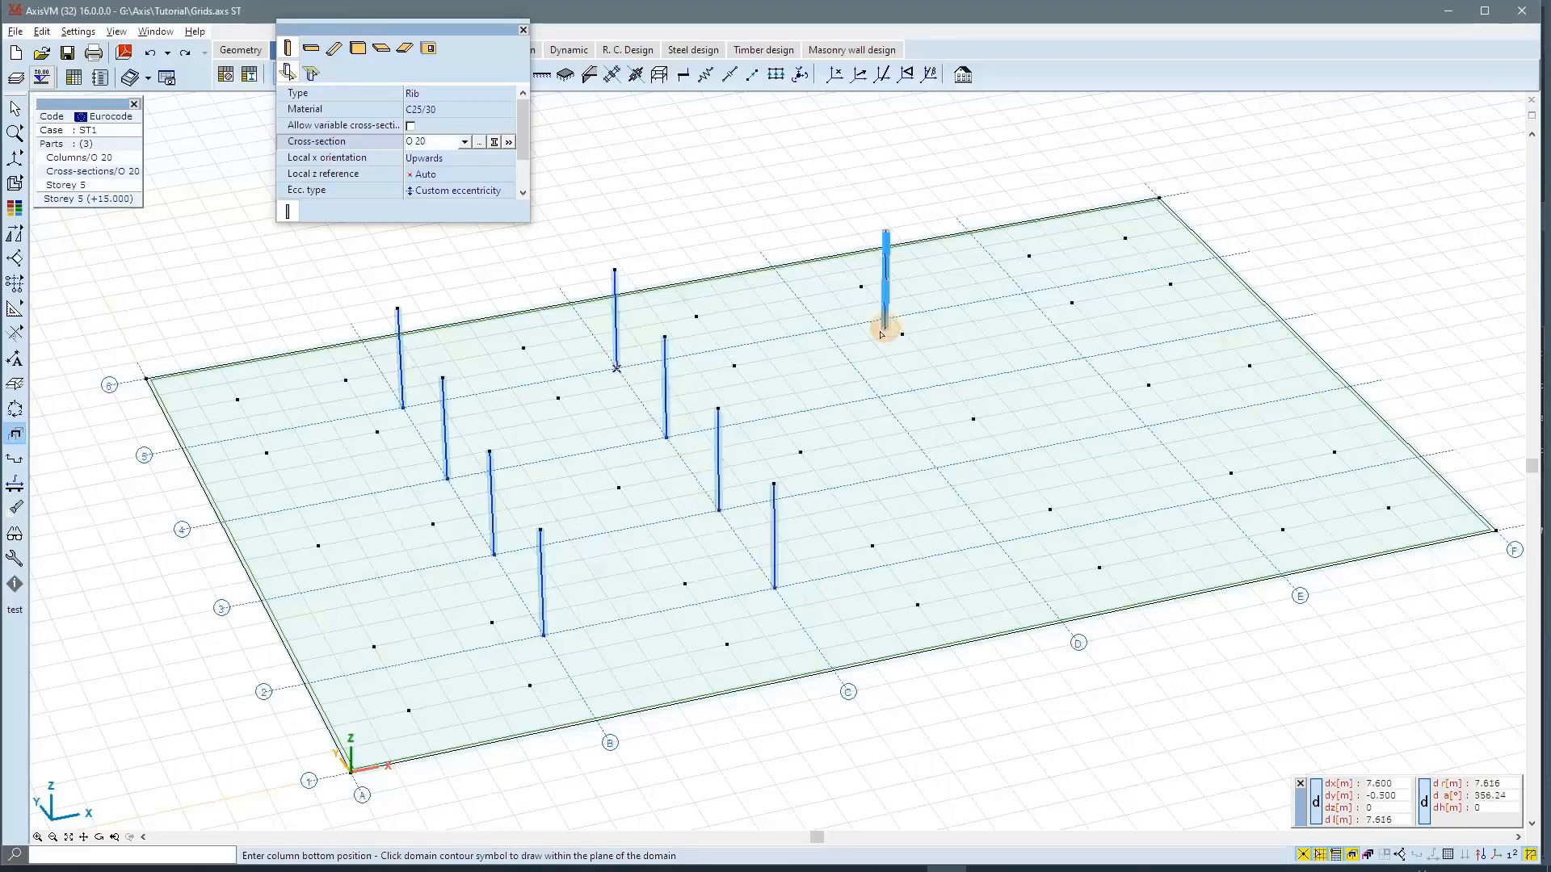
Step: Place O 20 columns where grid lines D and E intersect lines 2 to 5, and finish column placement
{"action": "left_click", "coordinate": [824, 329]}
{"action": "left_click", "coordinate": [878, 395]}
{"action": "left_click", "coordinate": [936, 466]}
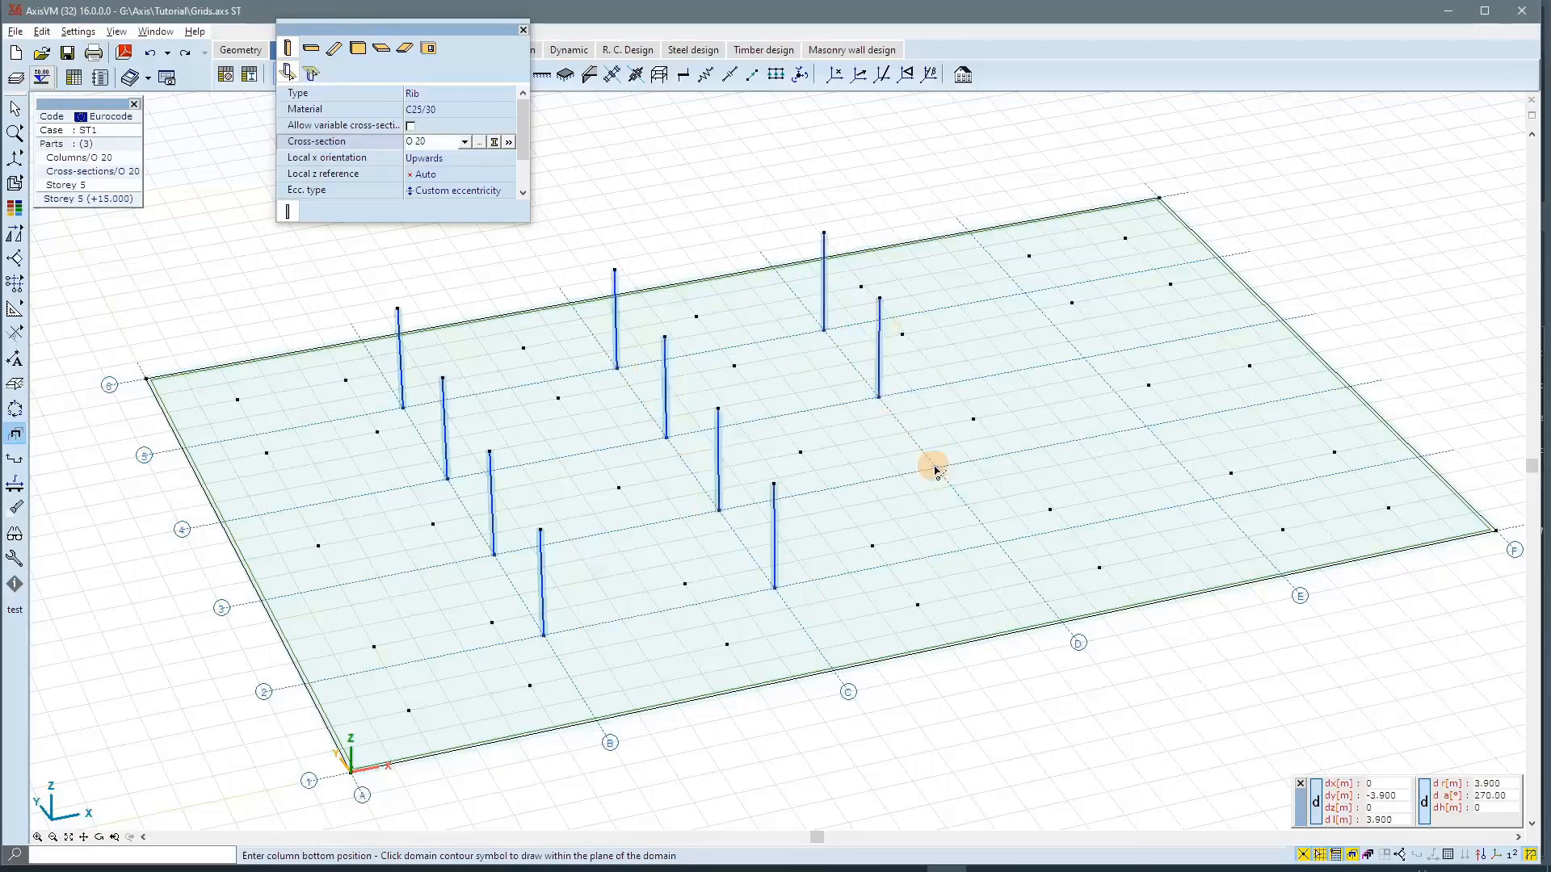
{"action": "left_click", "coordinate": [999, 542]}
{"action": "left_click", "coordinate": [1211, 497]}
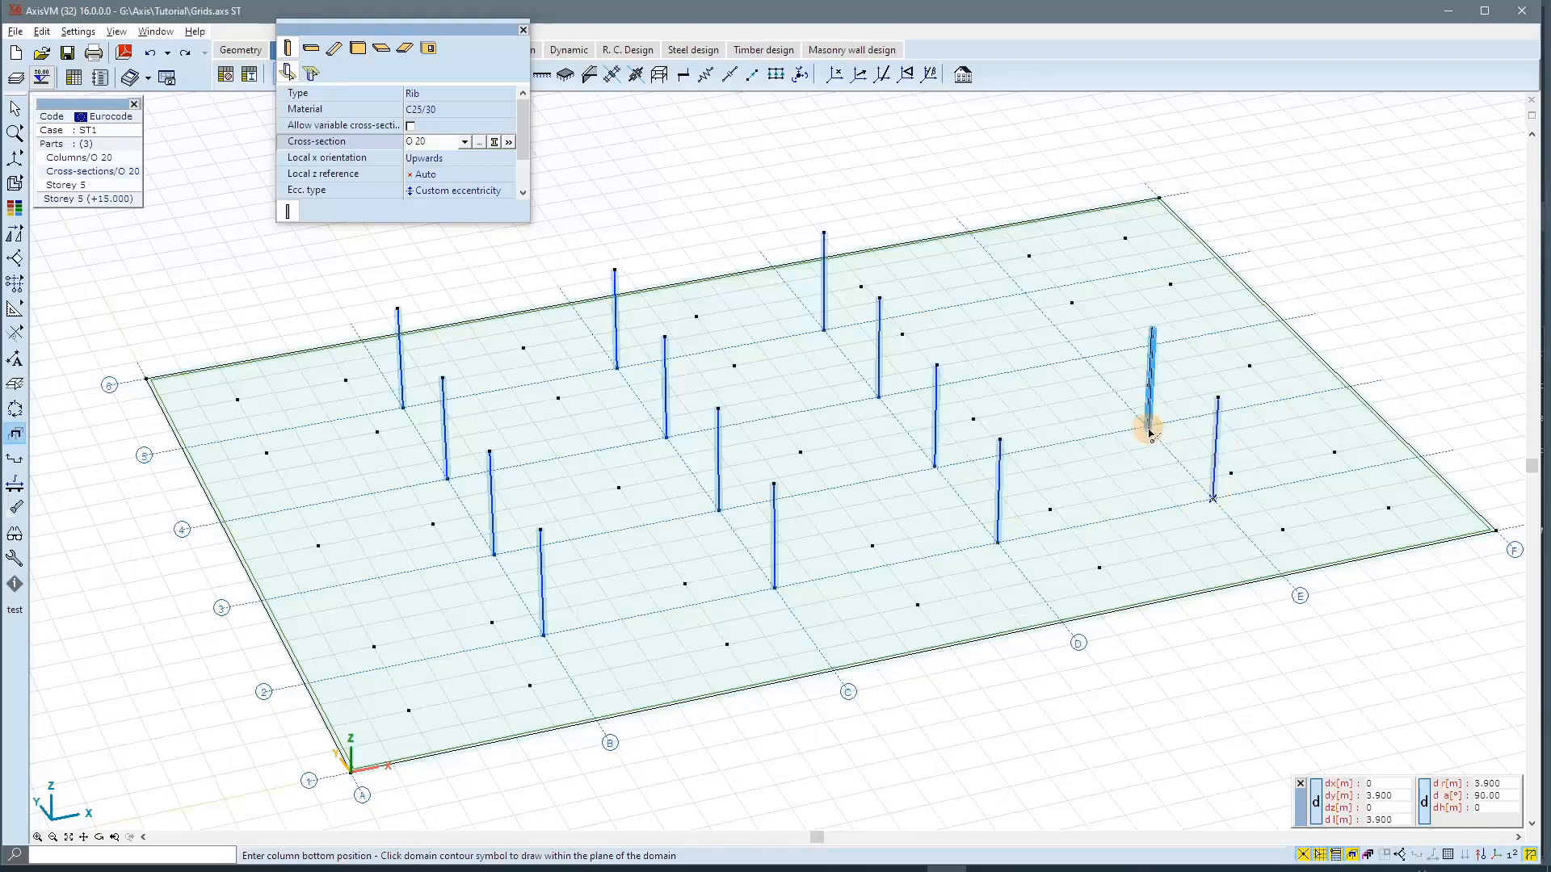
{"action": "left_click", "coordinate": [1147, 427]}
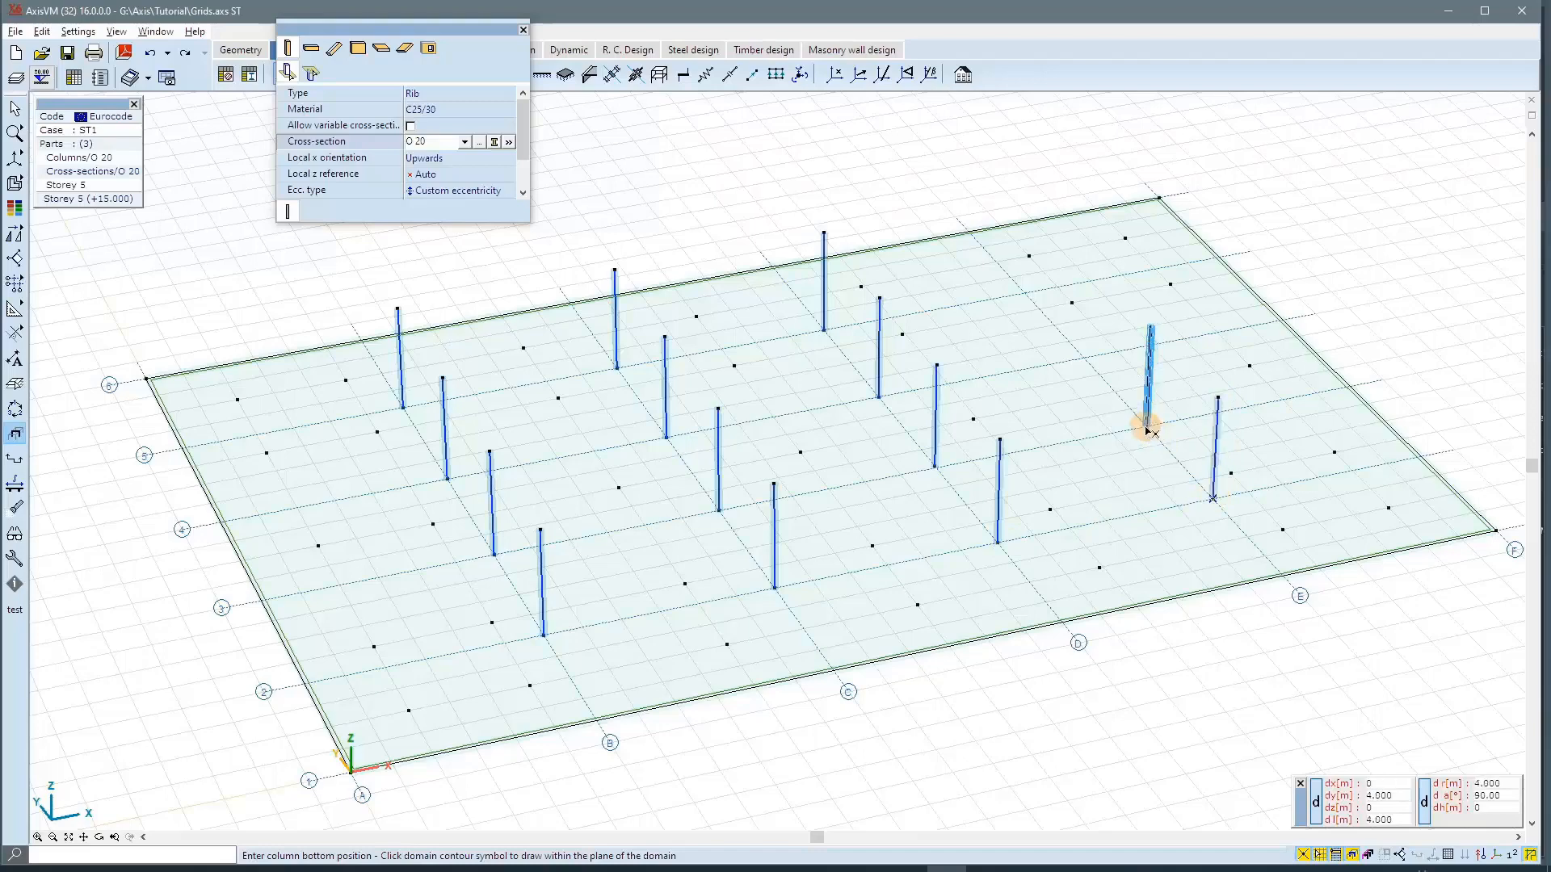
{"action": "left_click", "coordinate": [1024, 293]}
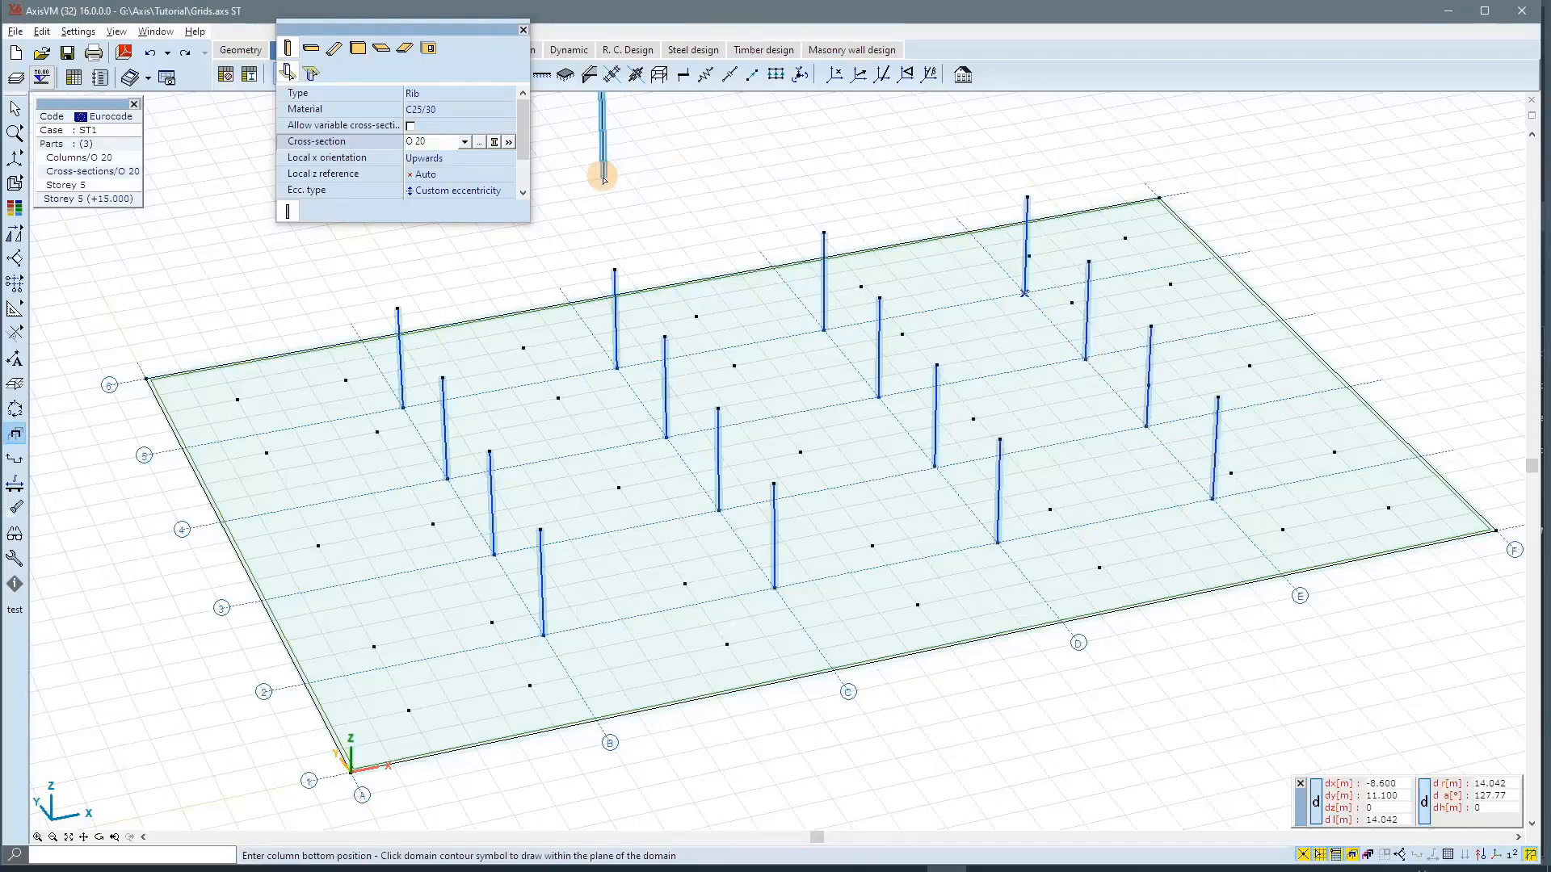
{"action": "key", "text": "Escape"}
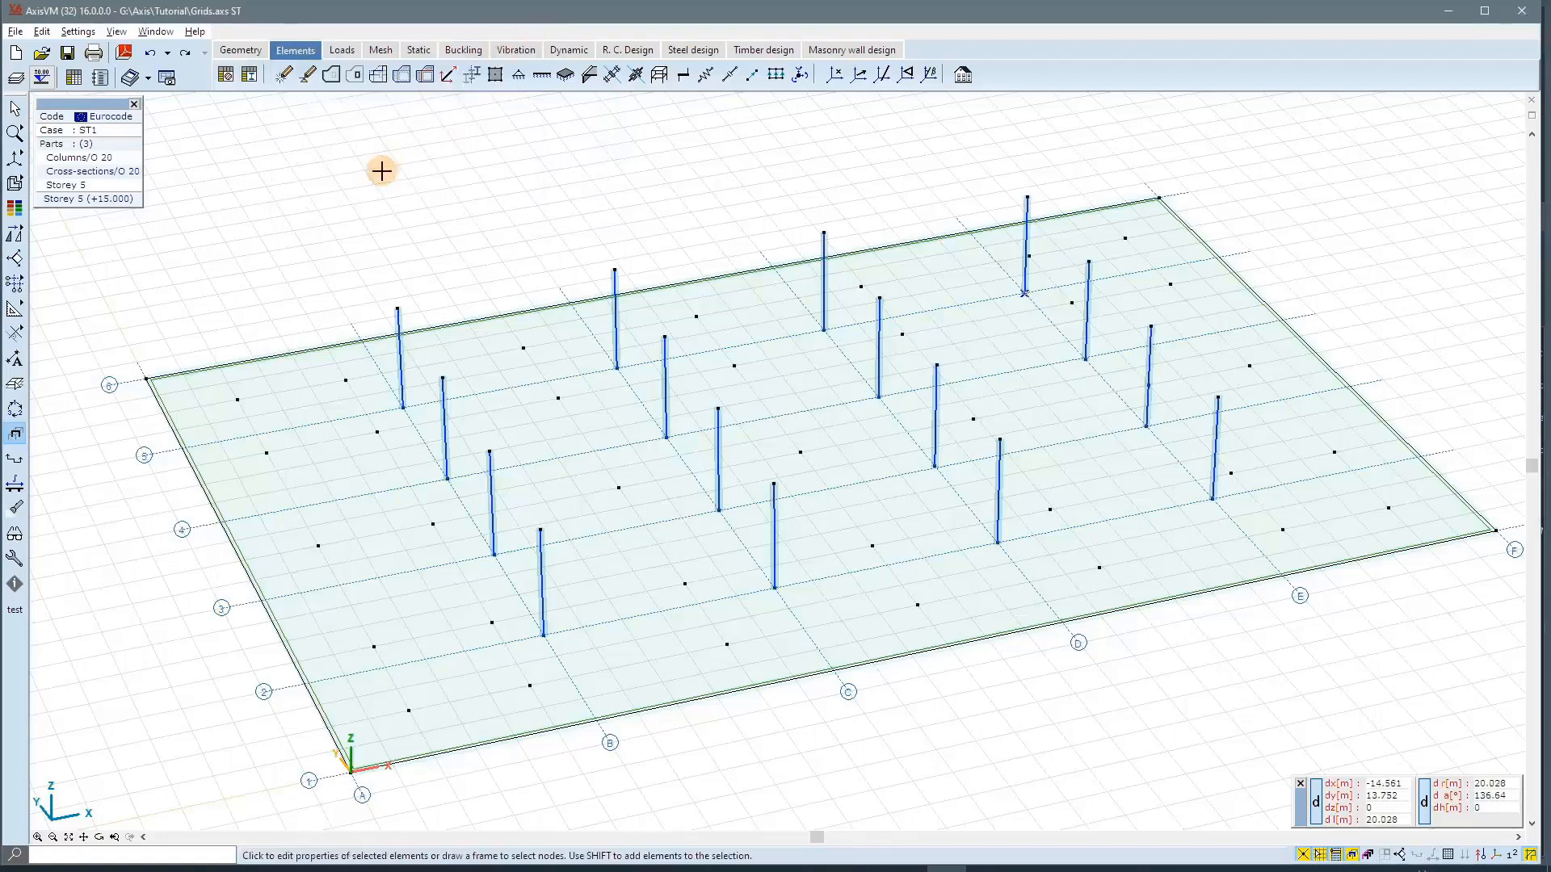
Step: Display all storeys again, fit the whole building in front view, and return to the perspective view
{"action": "key", "text": "ctrl+1"}
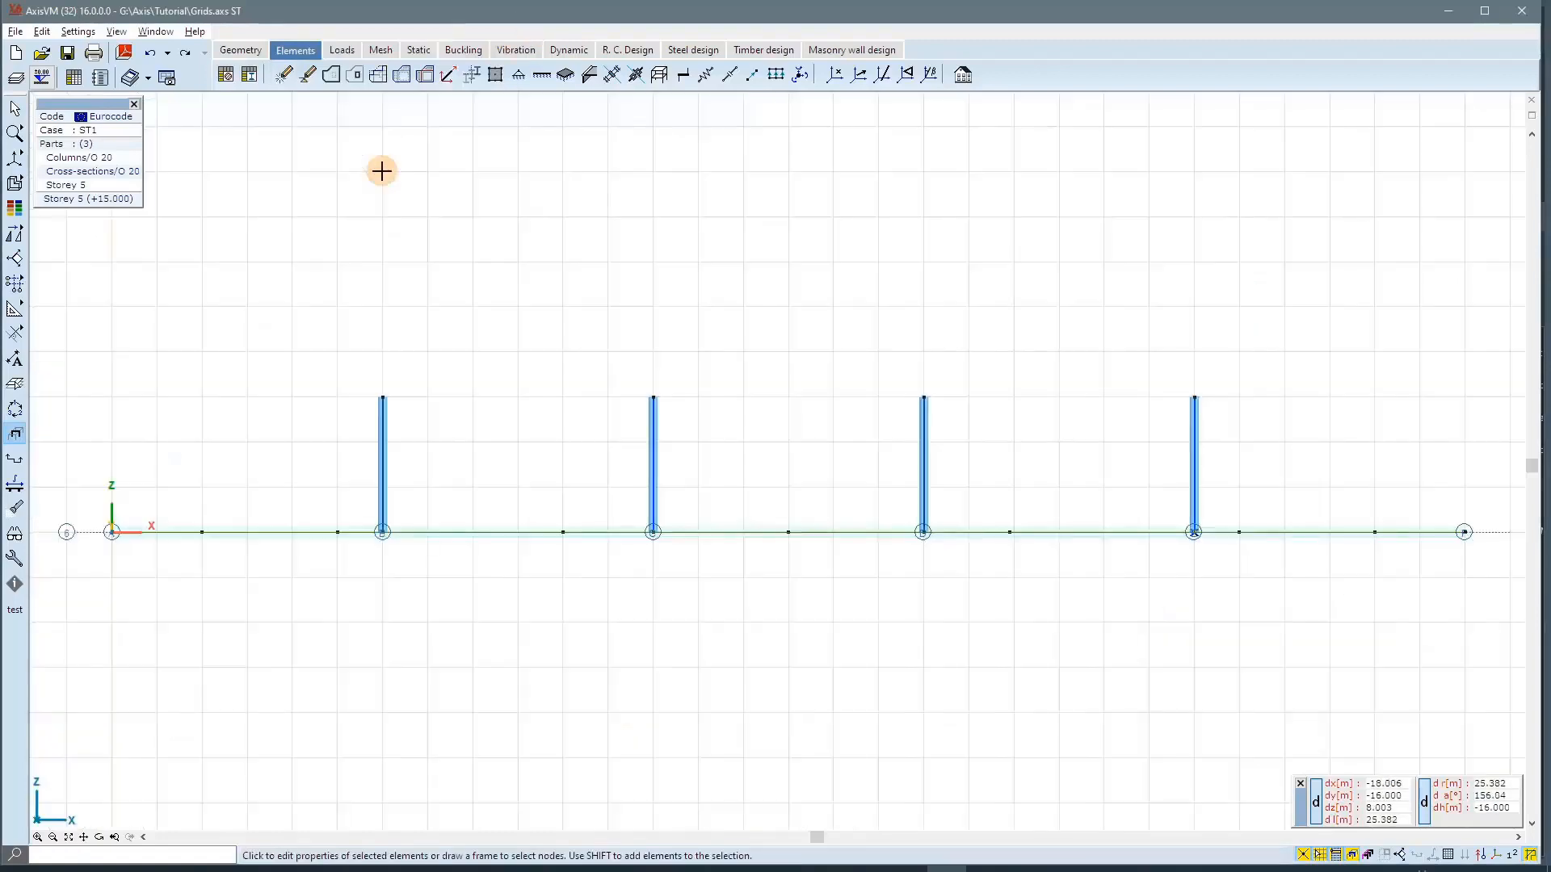
{"action": "left_click", "coordinate": [1320, 854]}
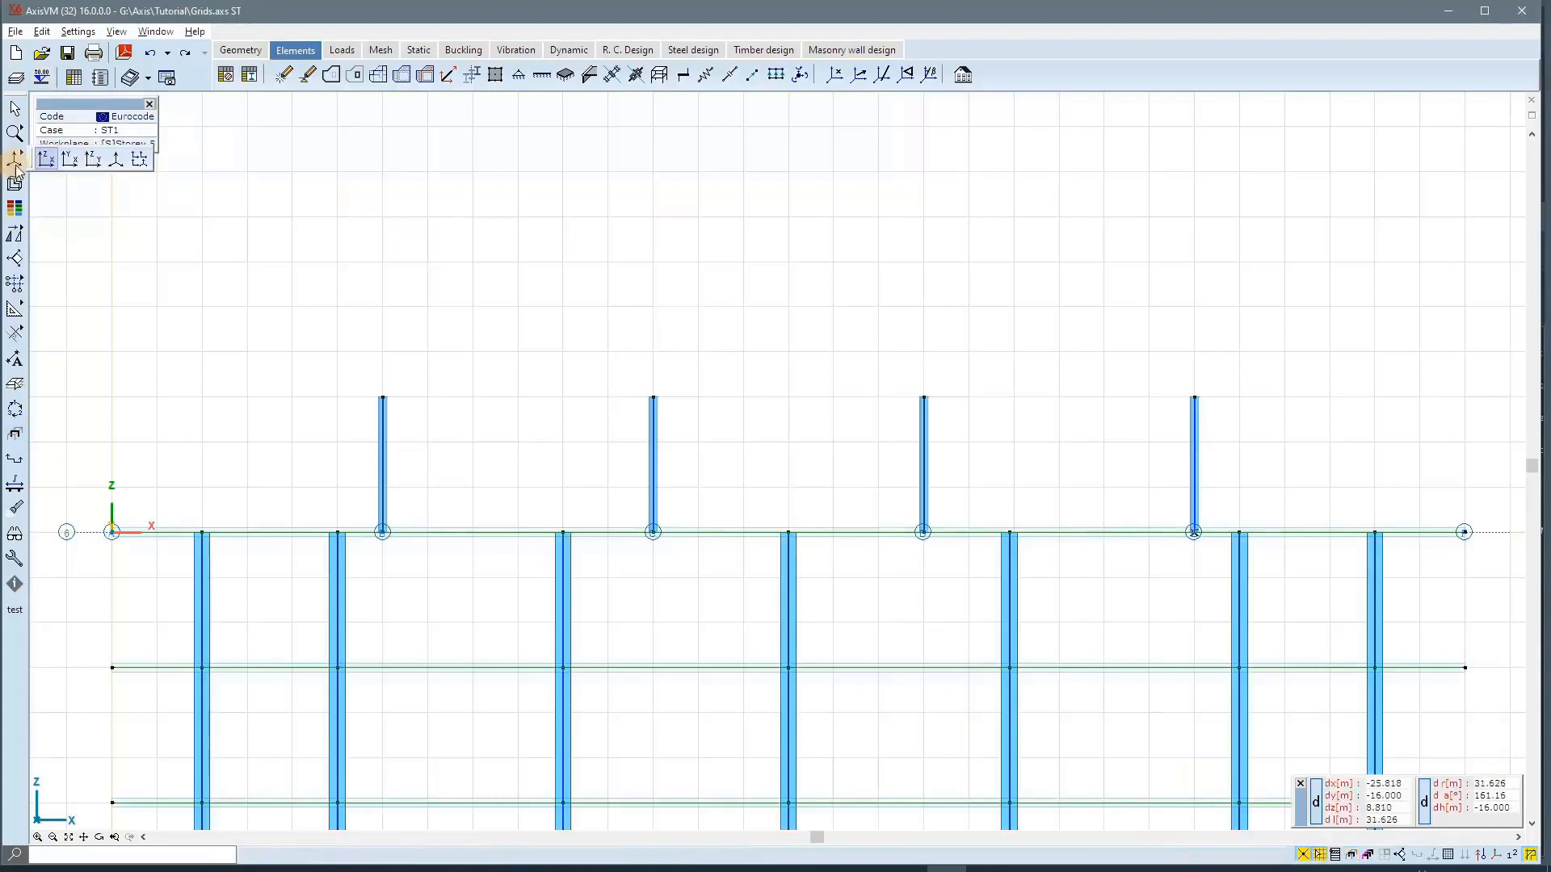
{"action": "mouse_move", "coordinate": [17, 139]}
{"action": "left_click", "coordinate": [95, 136]}
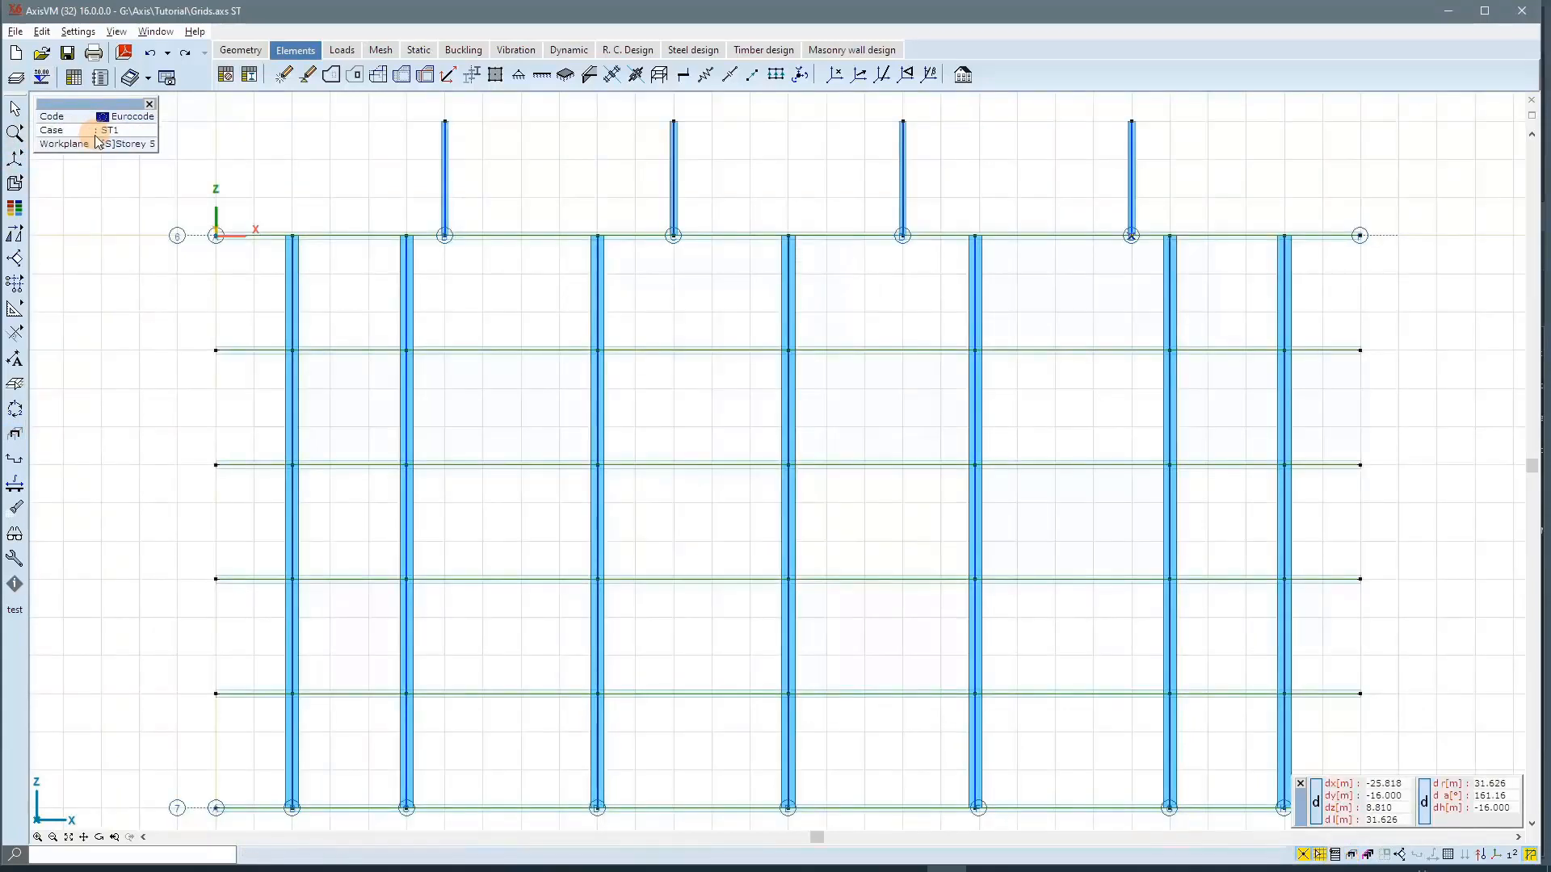
{"action": "key", "text": "ctrl+4"}
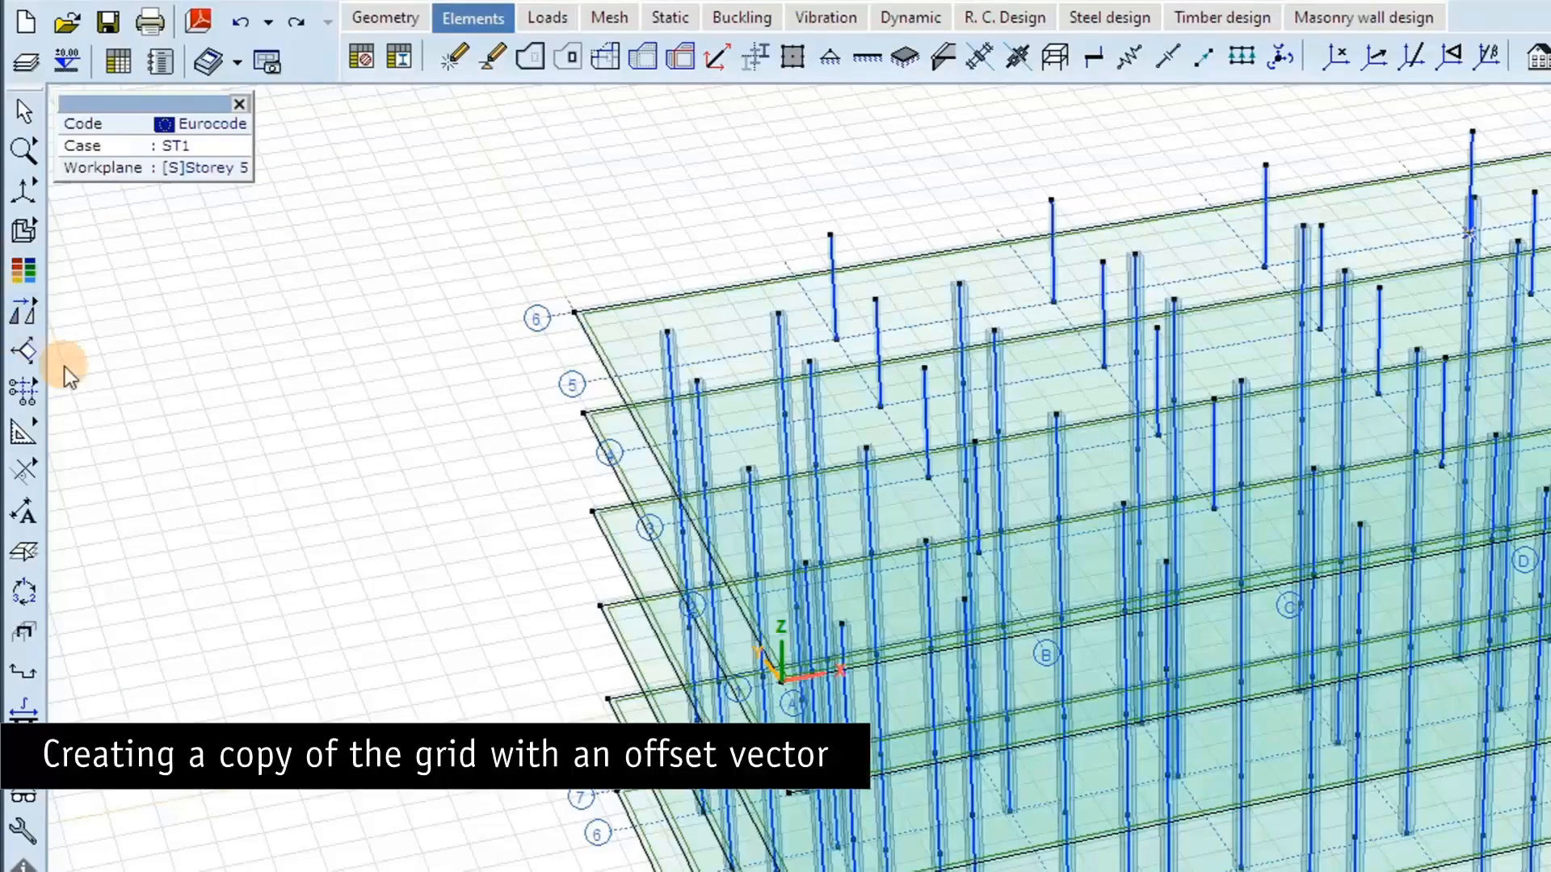
Step: Copy structural grid Grid5 once by an offset vector running down a corner column from its top node to the node one storey below
{"action": "left_click", "coordinate": [537, 326]}
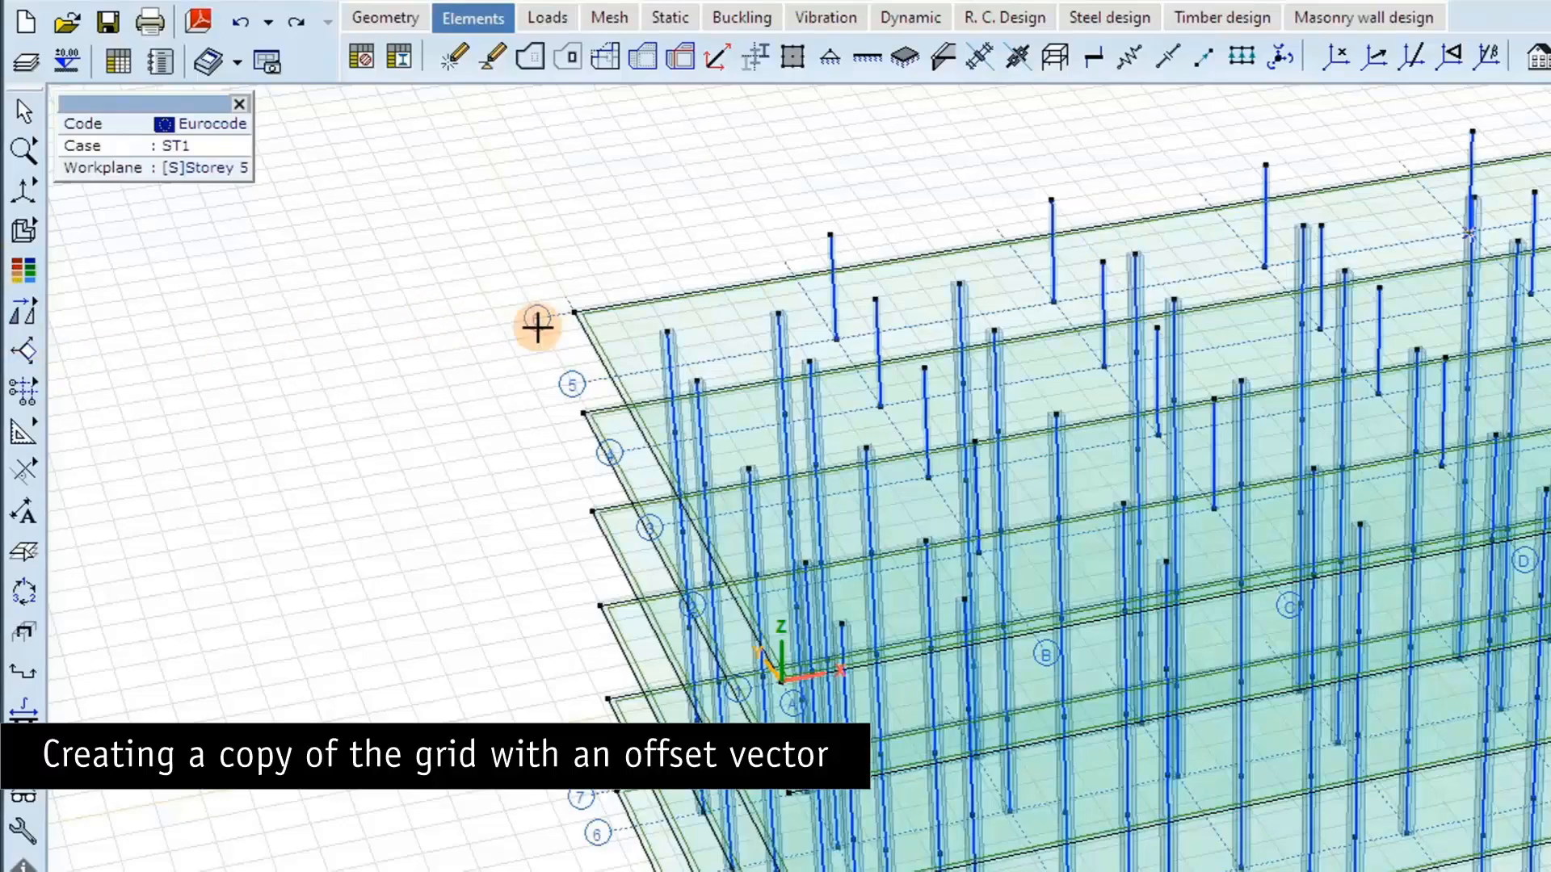
{"action": "left_click", "coordinate": [30, 392]}
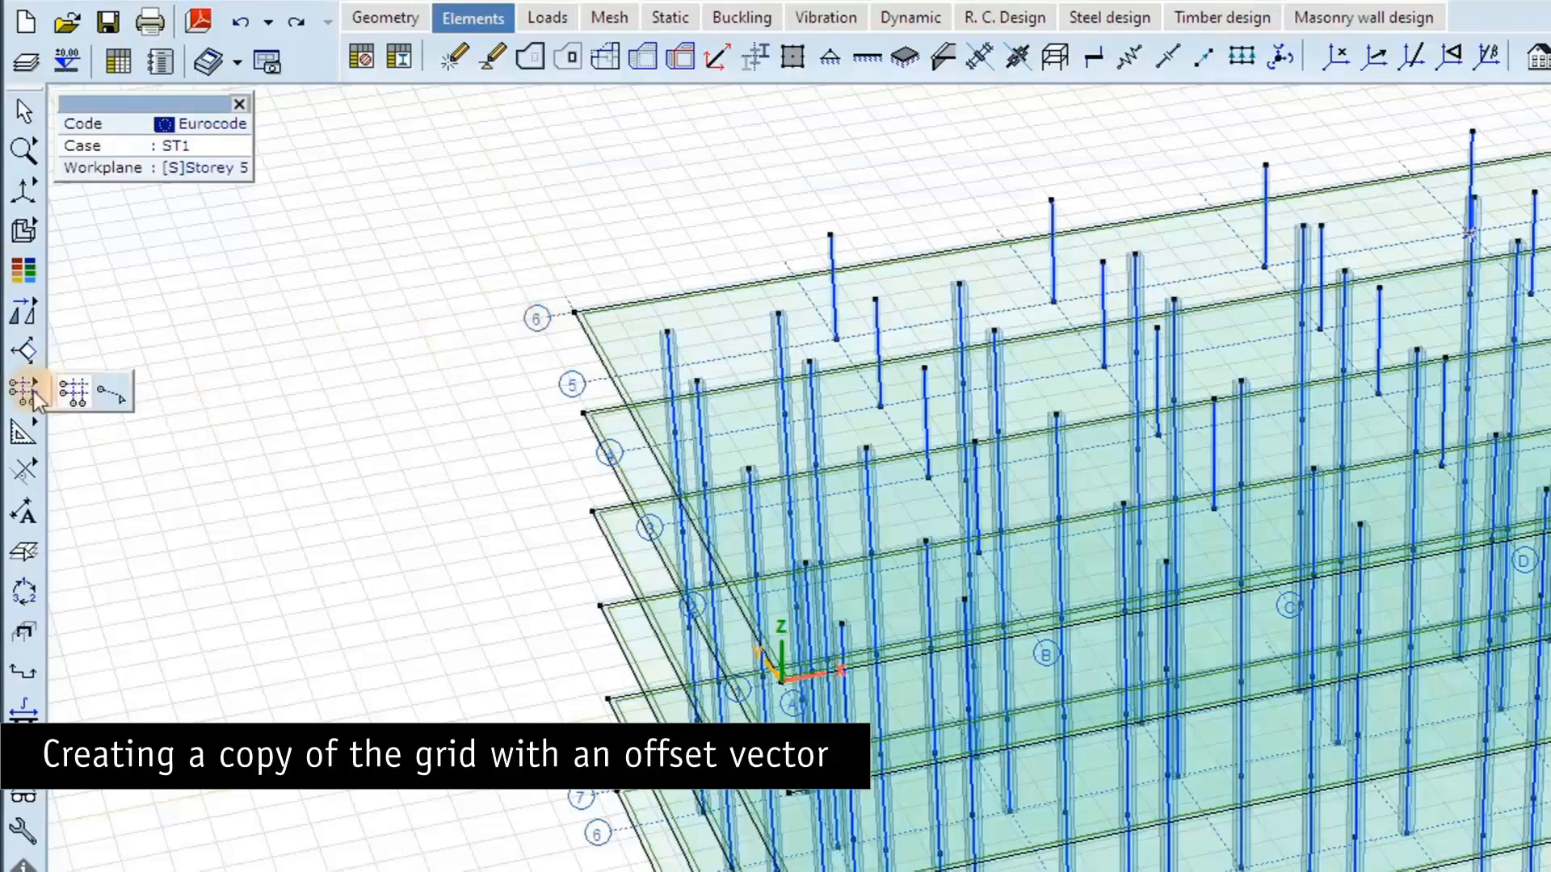
{"action": "left_click", "coordinate": [26, 394]}
{"action": "left_click", "coordinate": [29, 394]}
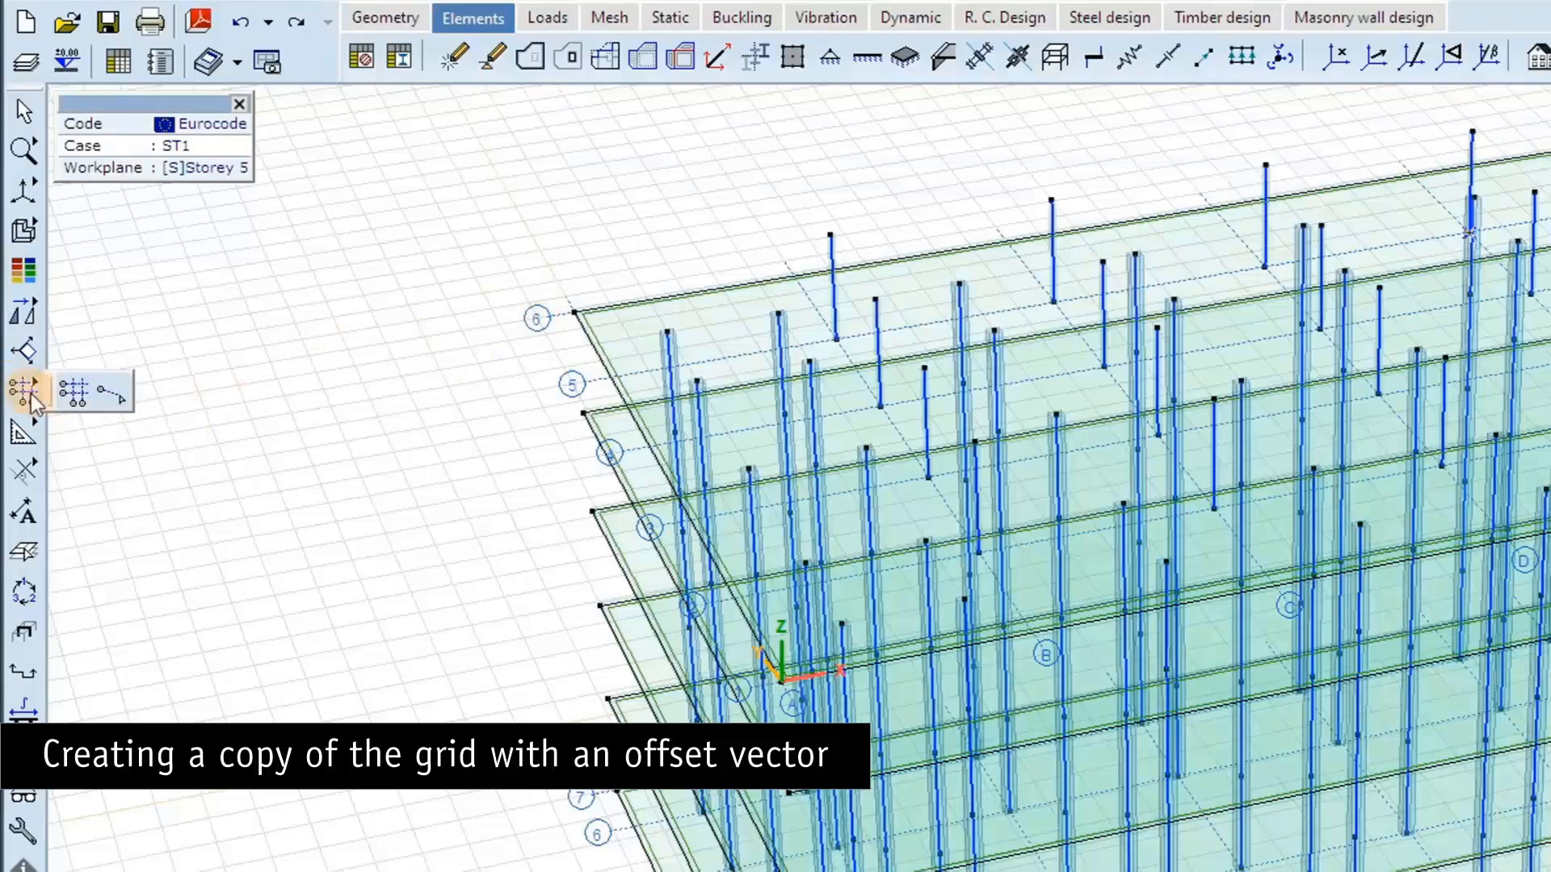
{"action": "left_click", "coordinate": [74, 392]}
{"action": "left_click", "coordinate": [937, 232]}
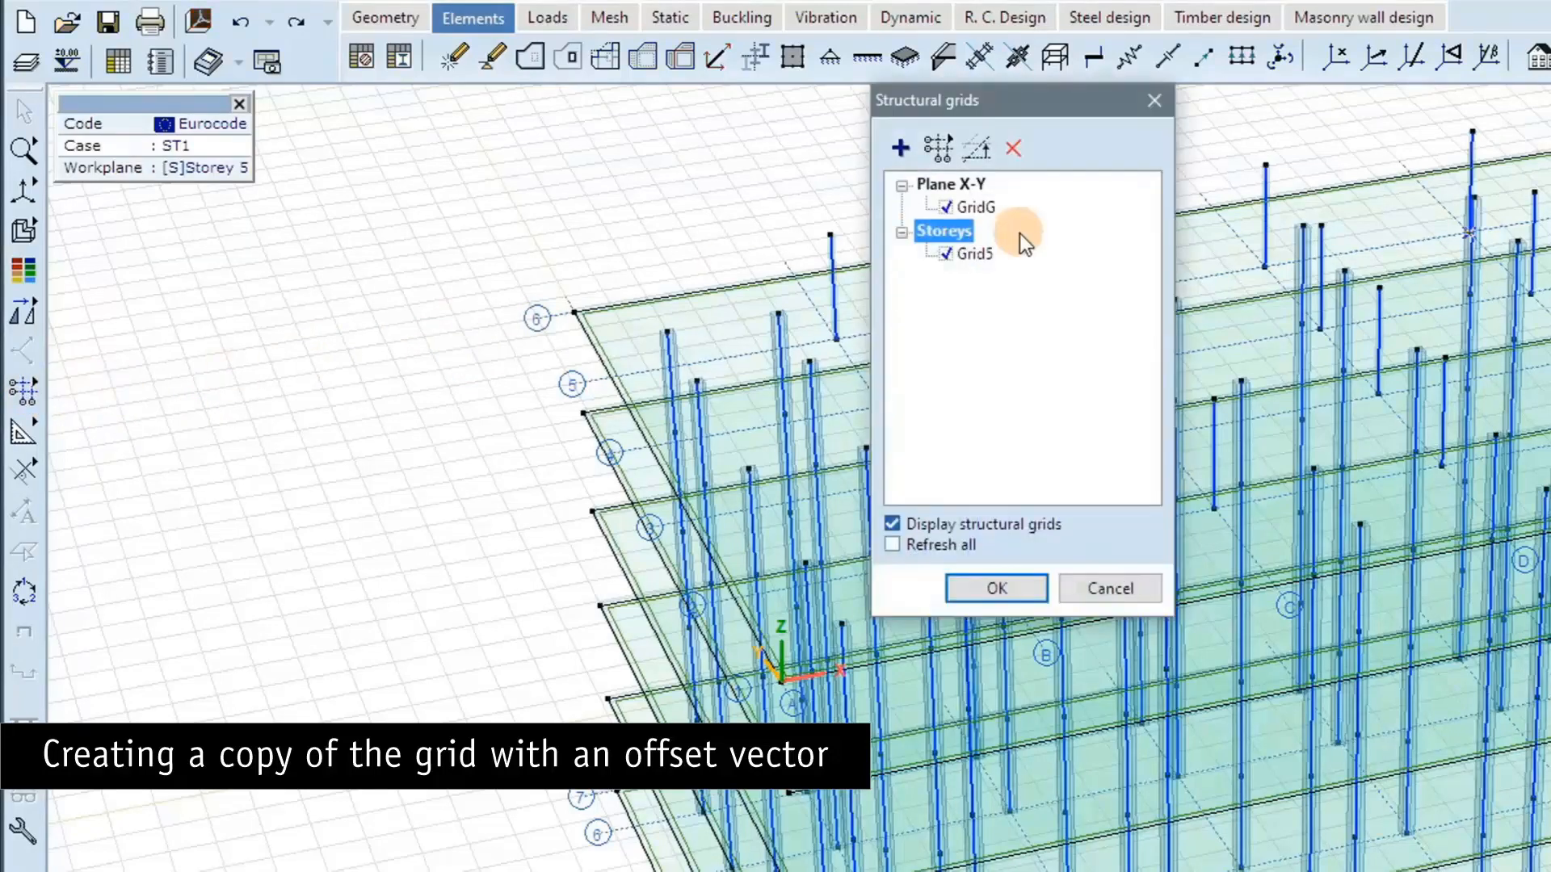
{"action": "left_click", "coordinate": [969, 254]}
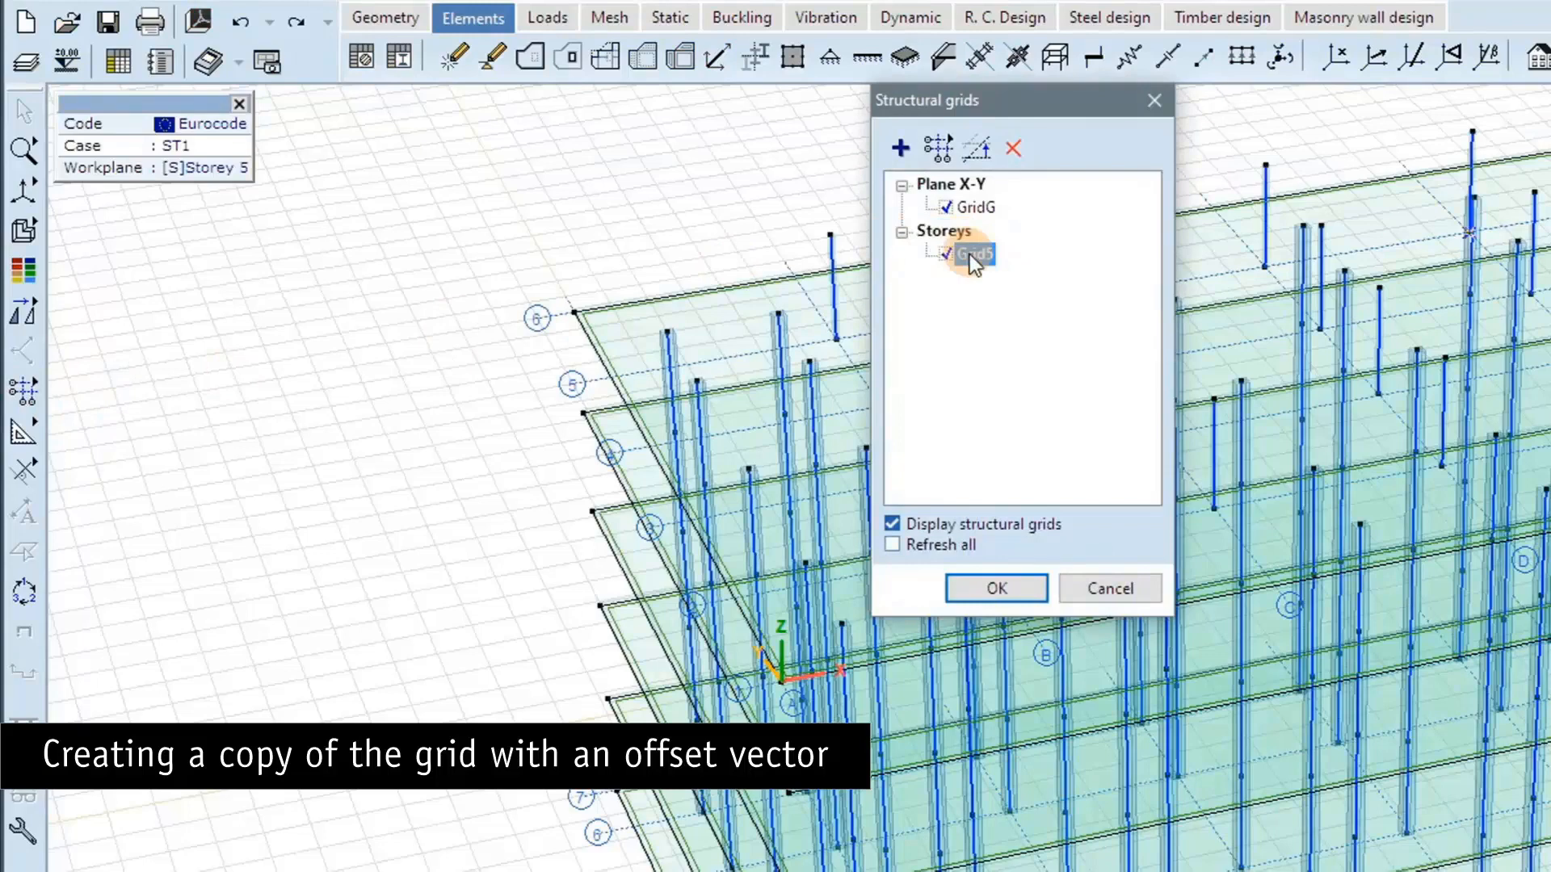
{"action": "left_click", "coordinate": [979, 150]}
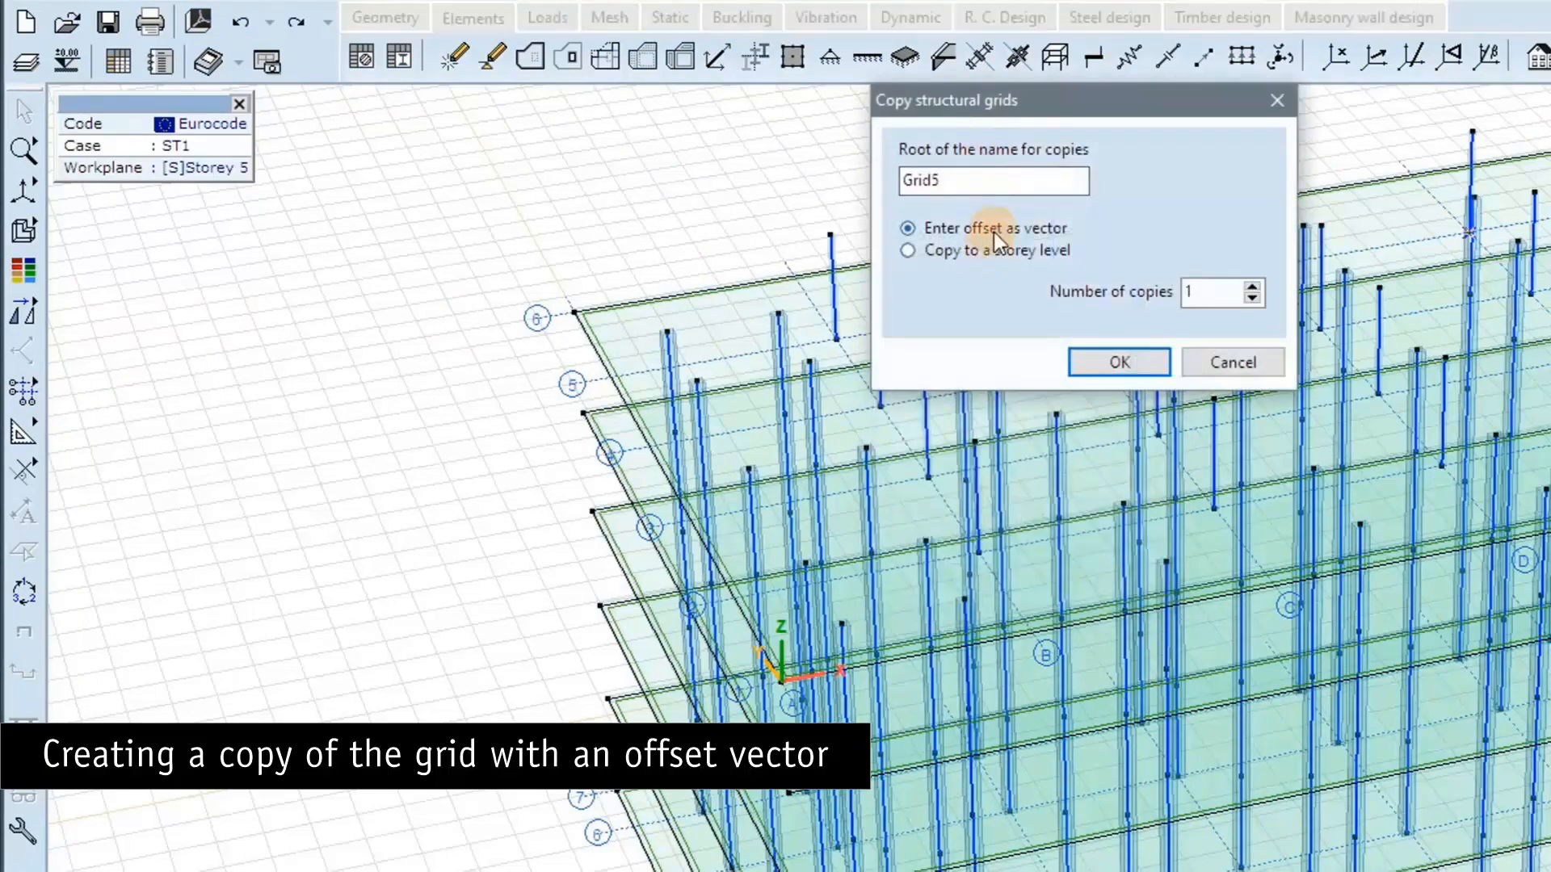
{"action": "left_click", "coordinate": [1099, 369]}
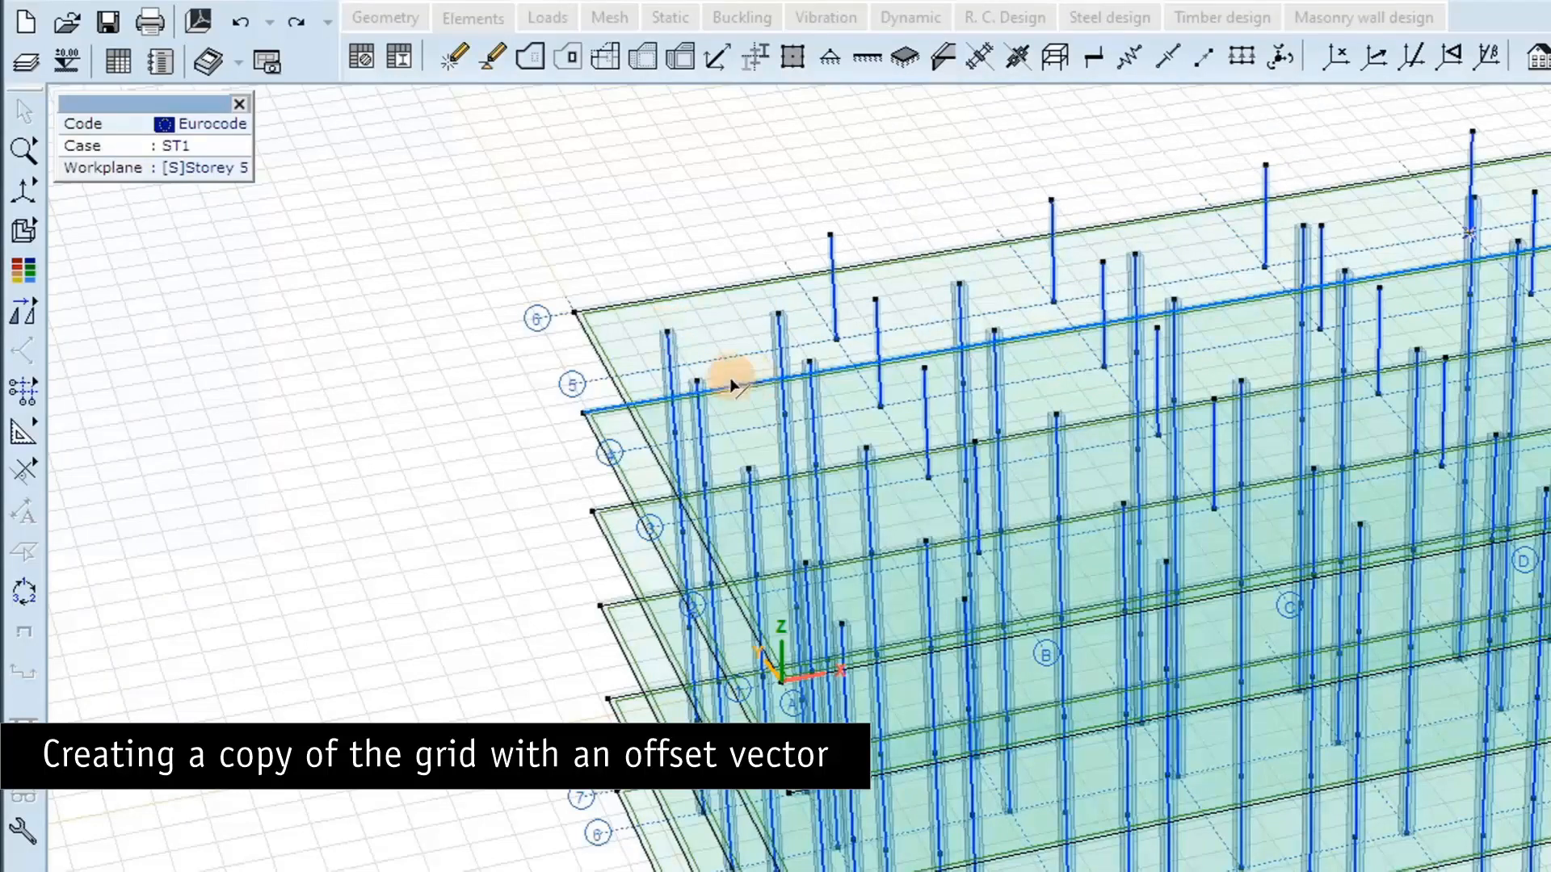
{"action": "left_click", "coordinate": [666, 333]}
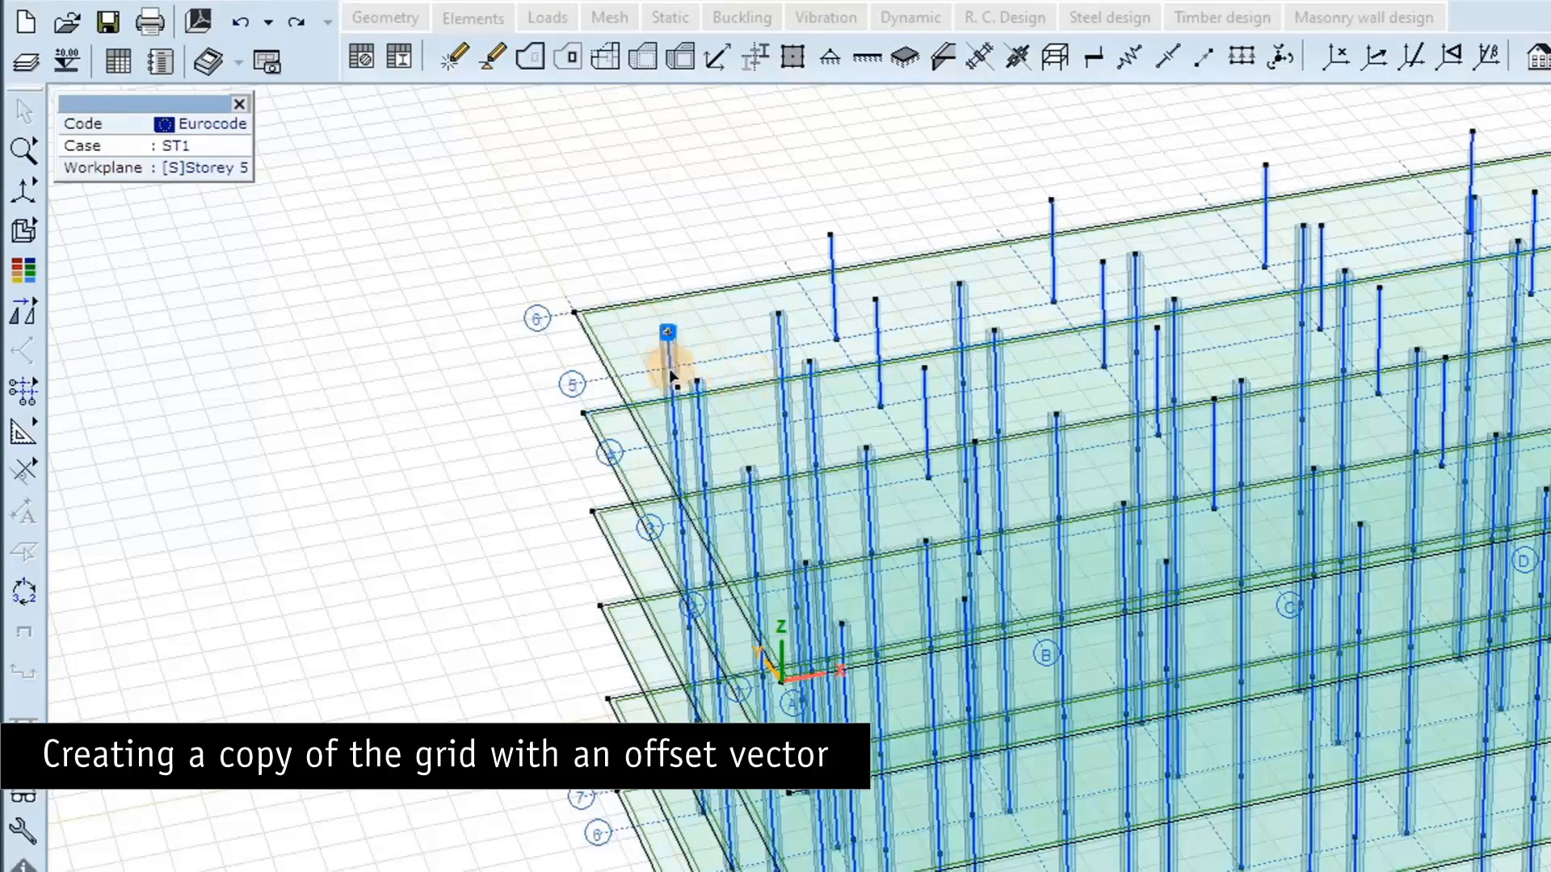
{"action": "left_click", "coordinate": [675, 436]}
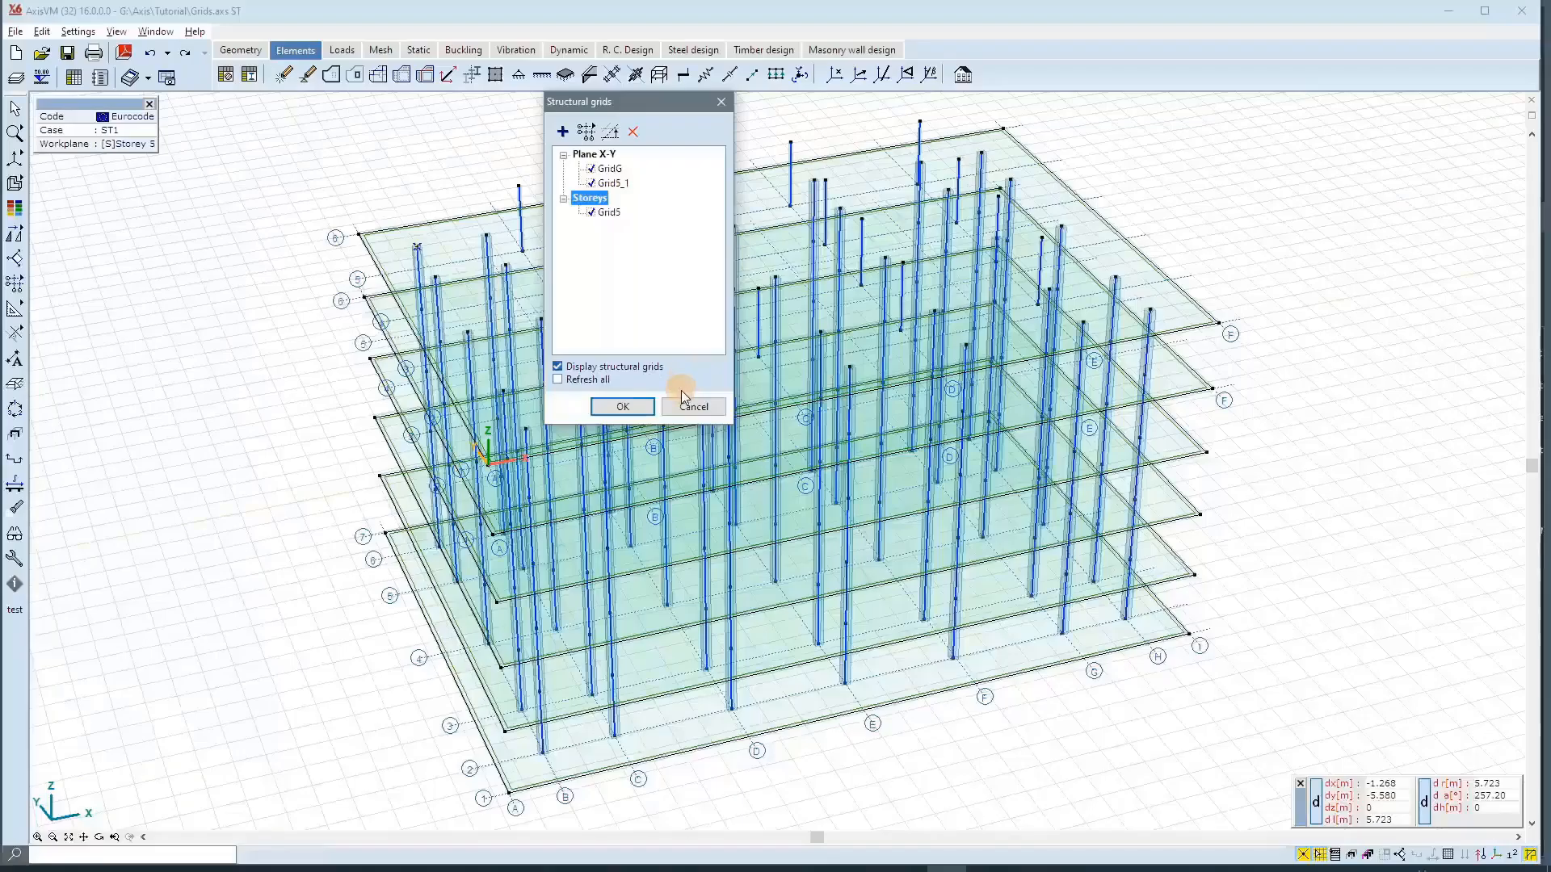
Step: Modify the copied grid Grid5_1 to relative spacings of 6*5 in X and 4*5 in Y, and accept the structural grids
{"action": "left_click", "coordinate": [614, 184]}
{"action": "double_click", "coordinate": [616, 184]}
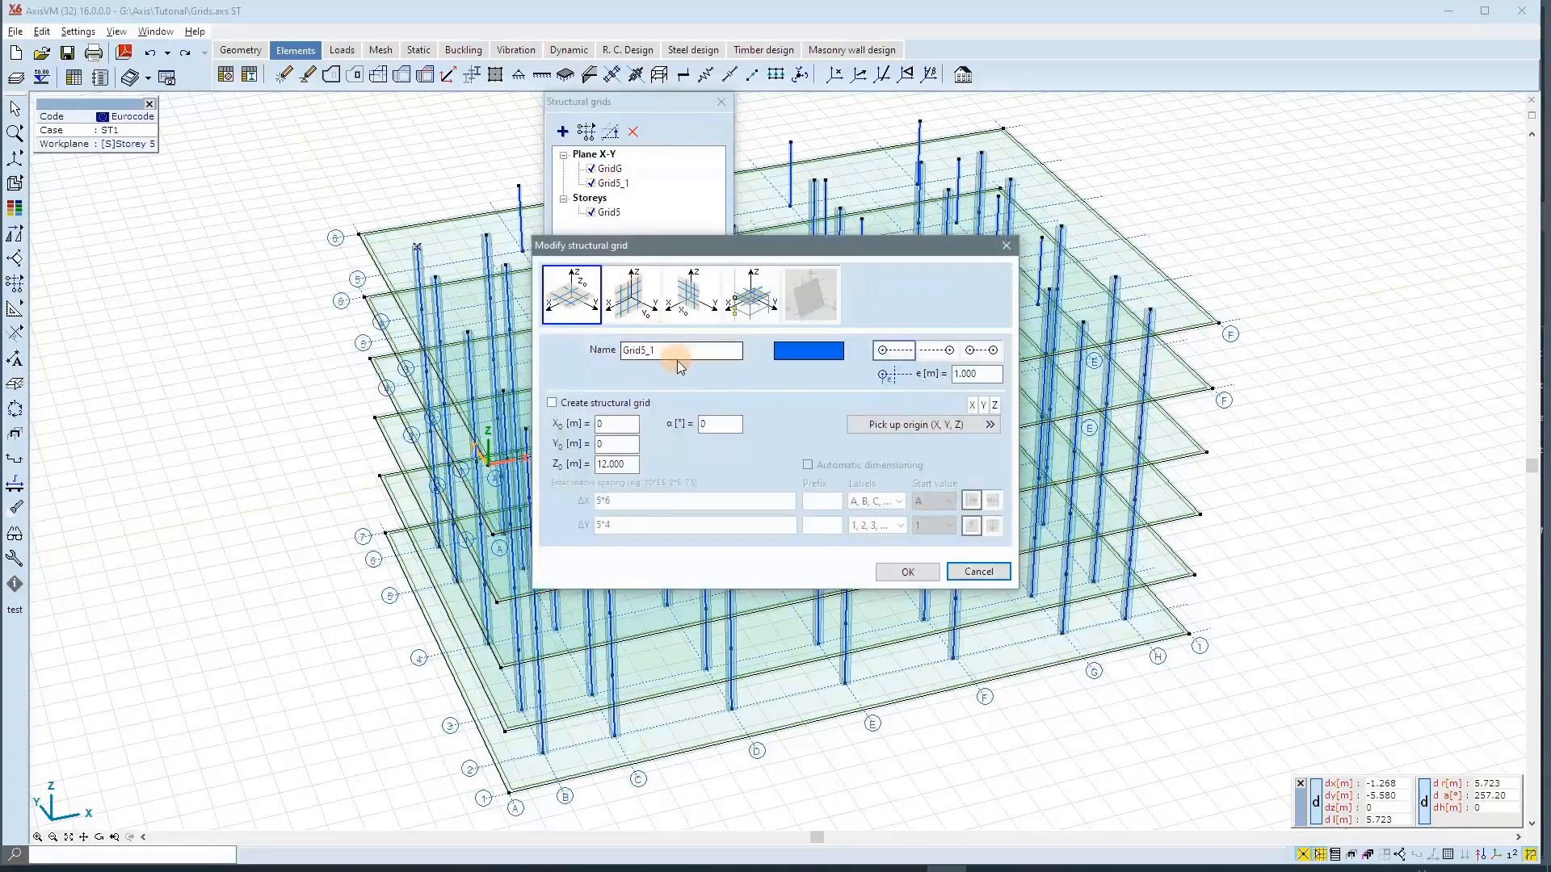
{"action": "left_click", "coordinate": [552, 402]}
{"action": "type", "text": "6*5"}
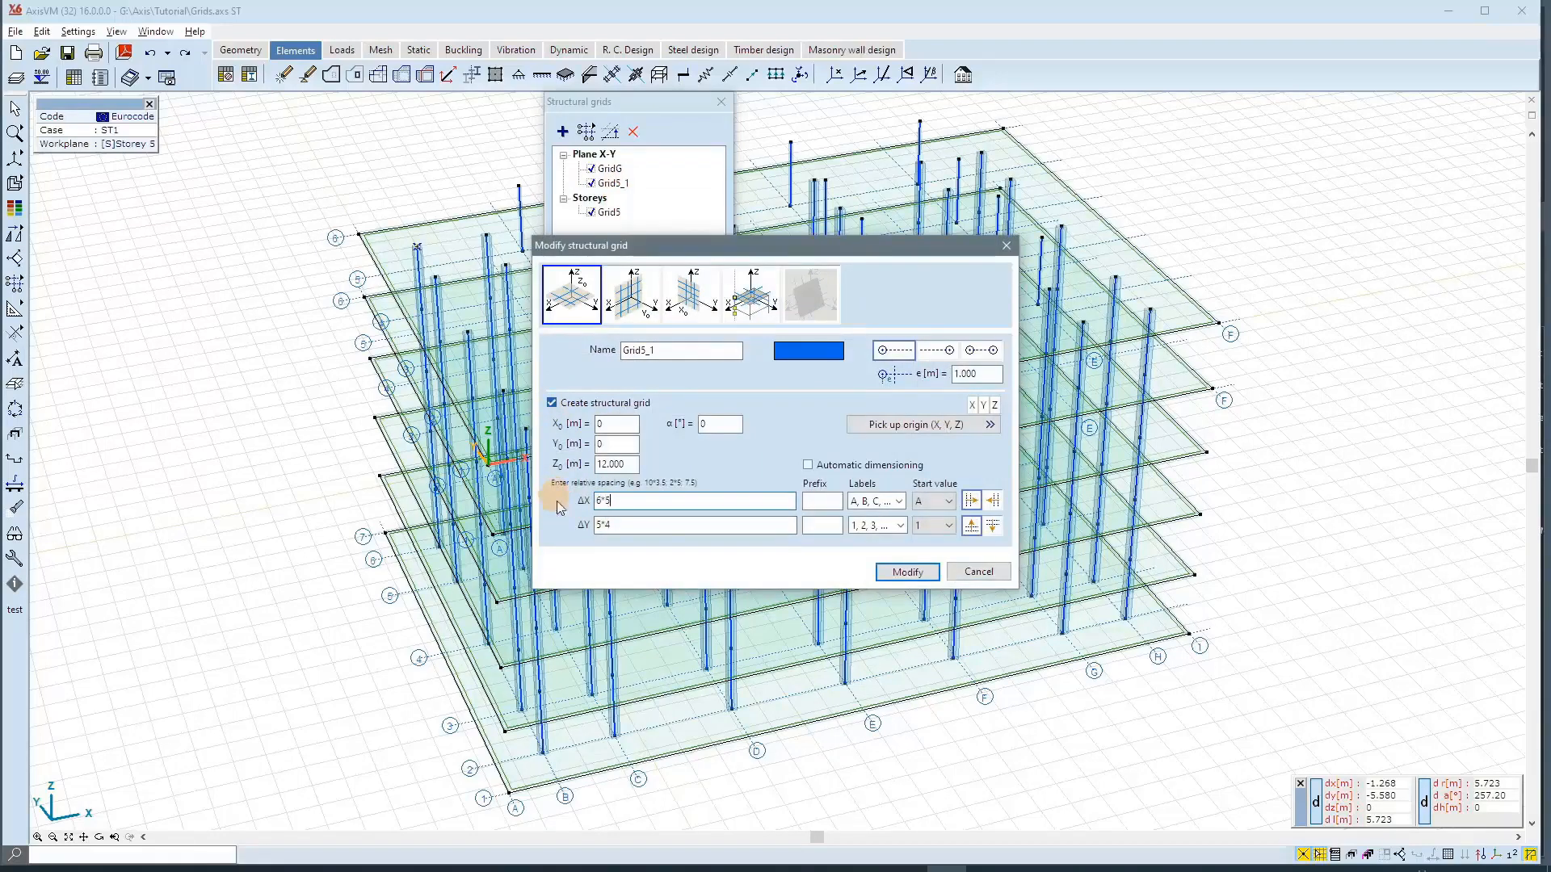
{"action": "key", "text": "Tab"}
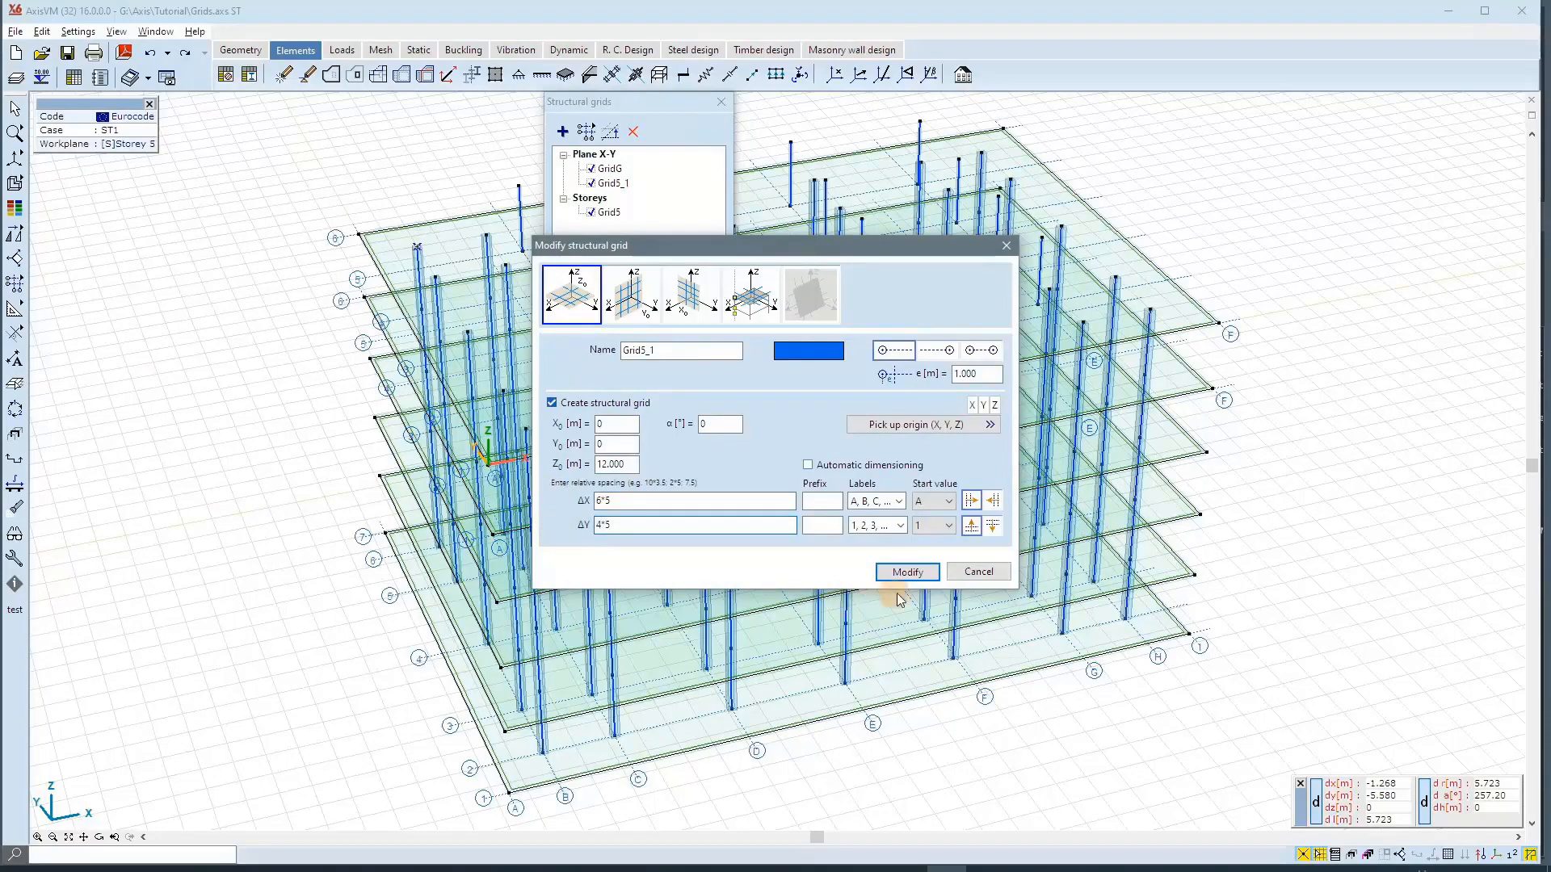
{"action": "left_click", "coordinate": [907, 571]}
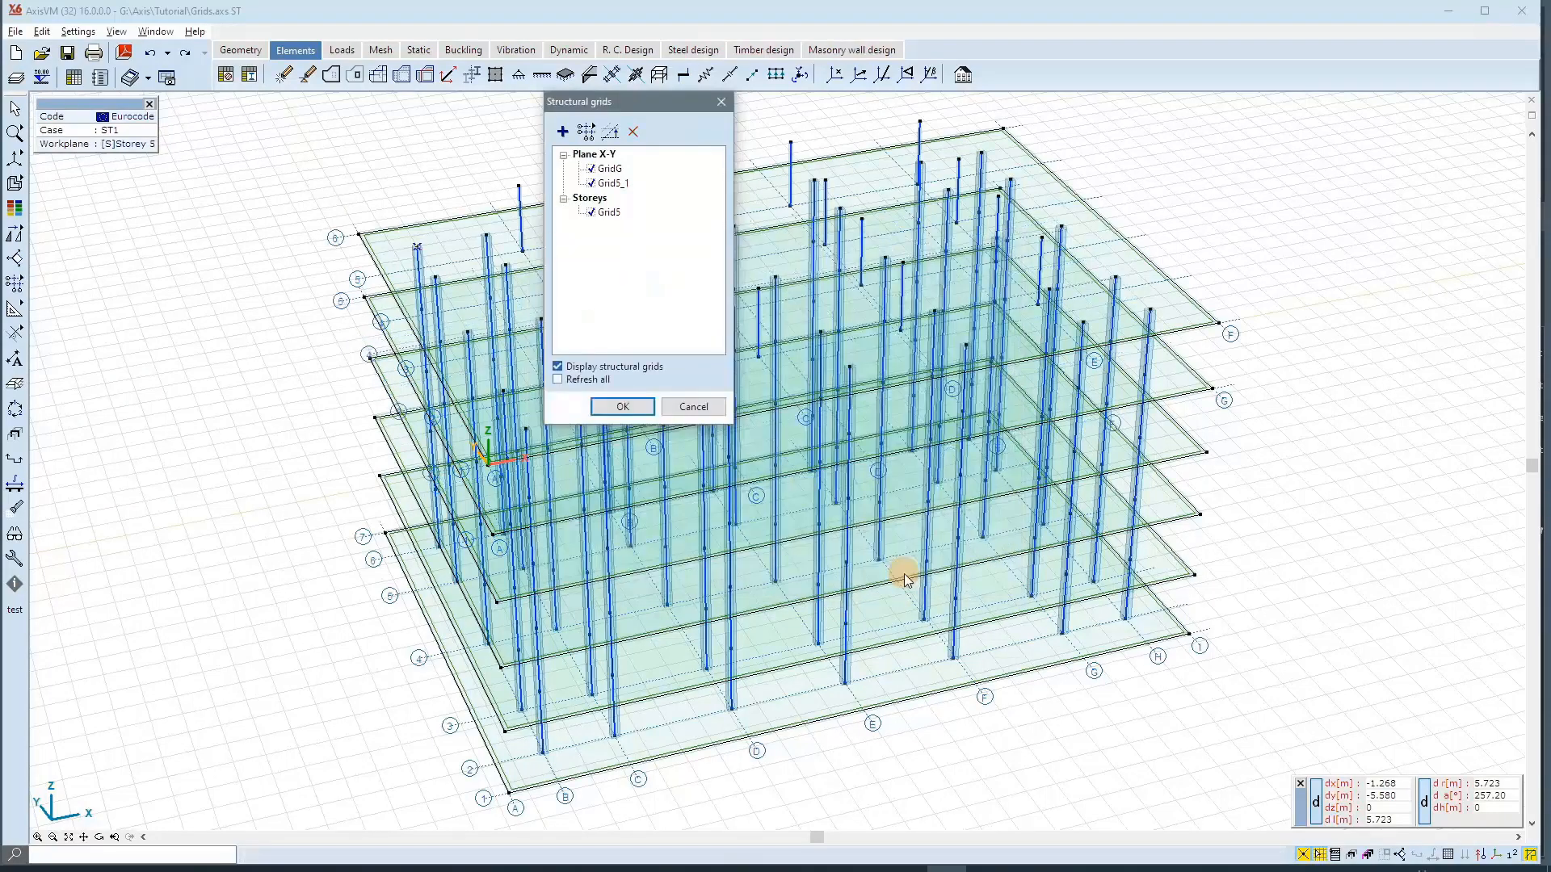
{"action": "left_click", "coordinate": [637, 409]}
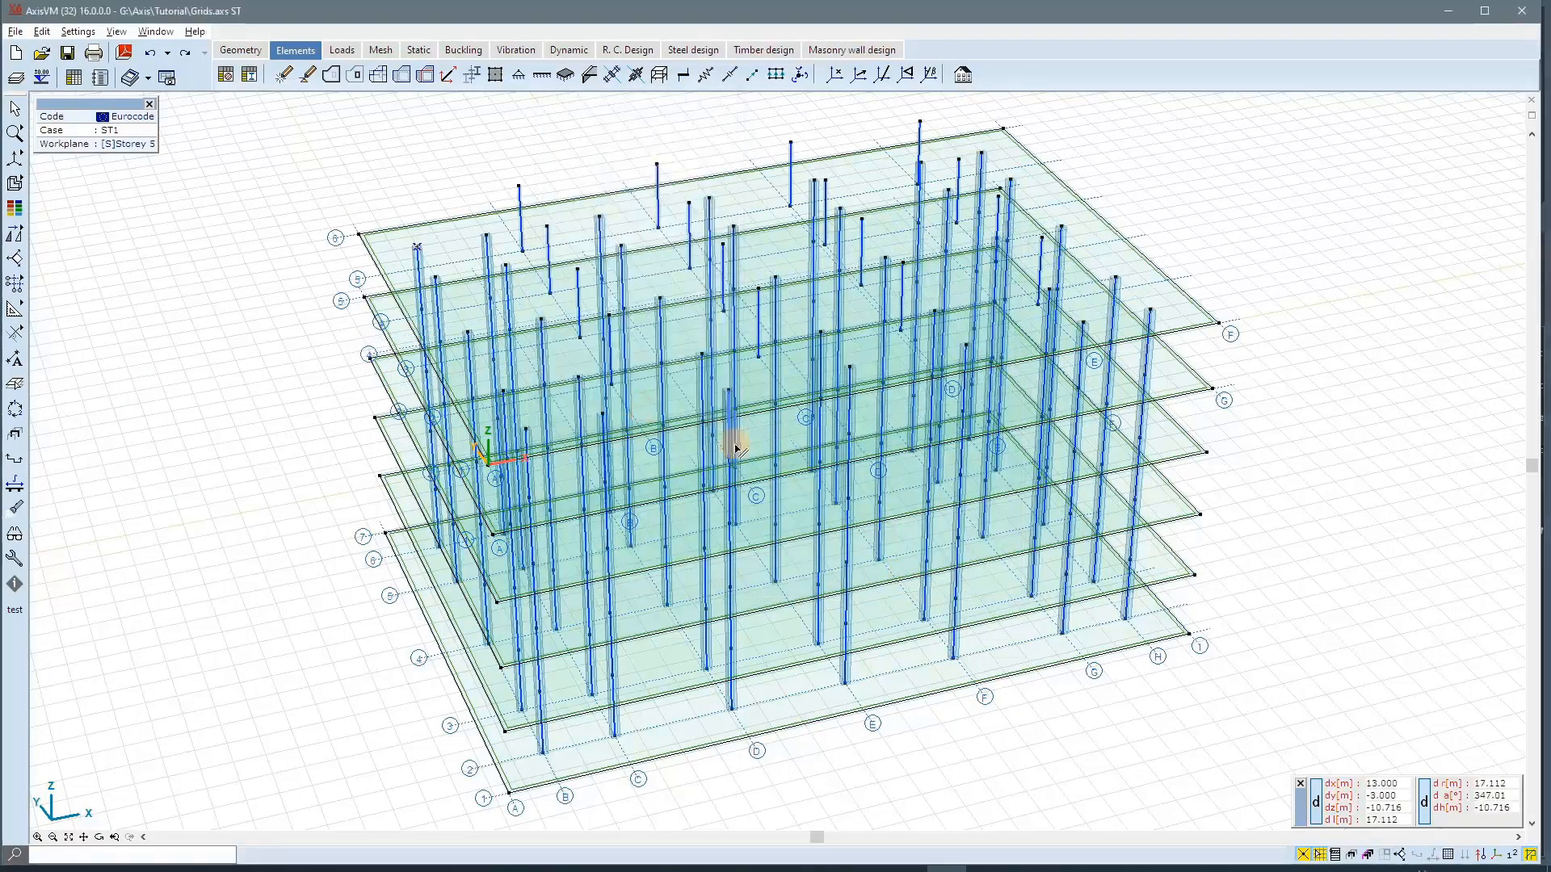
Step: Make Storey 4 the active storey and display the storey above it as well
{"action": "left_click", "coordinate": [42, 77]}
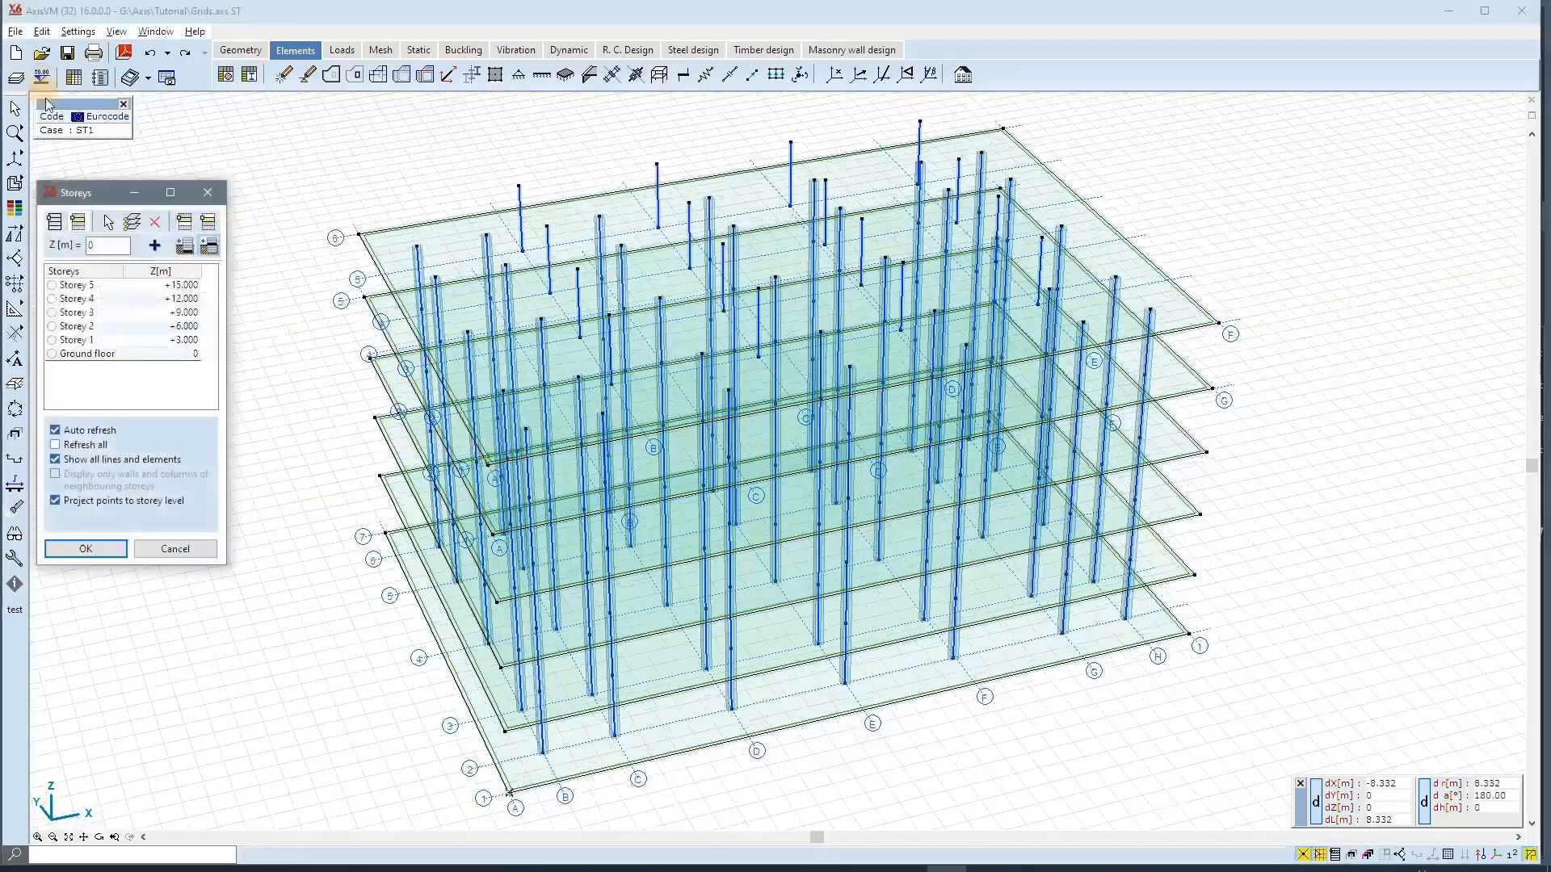
{"action": "left_click", "coordinate": [54, 299]}
{"action": "left_click", "coordinate": [208, 225]}
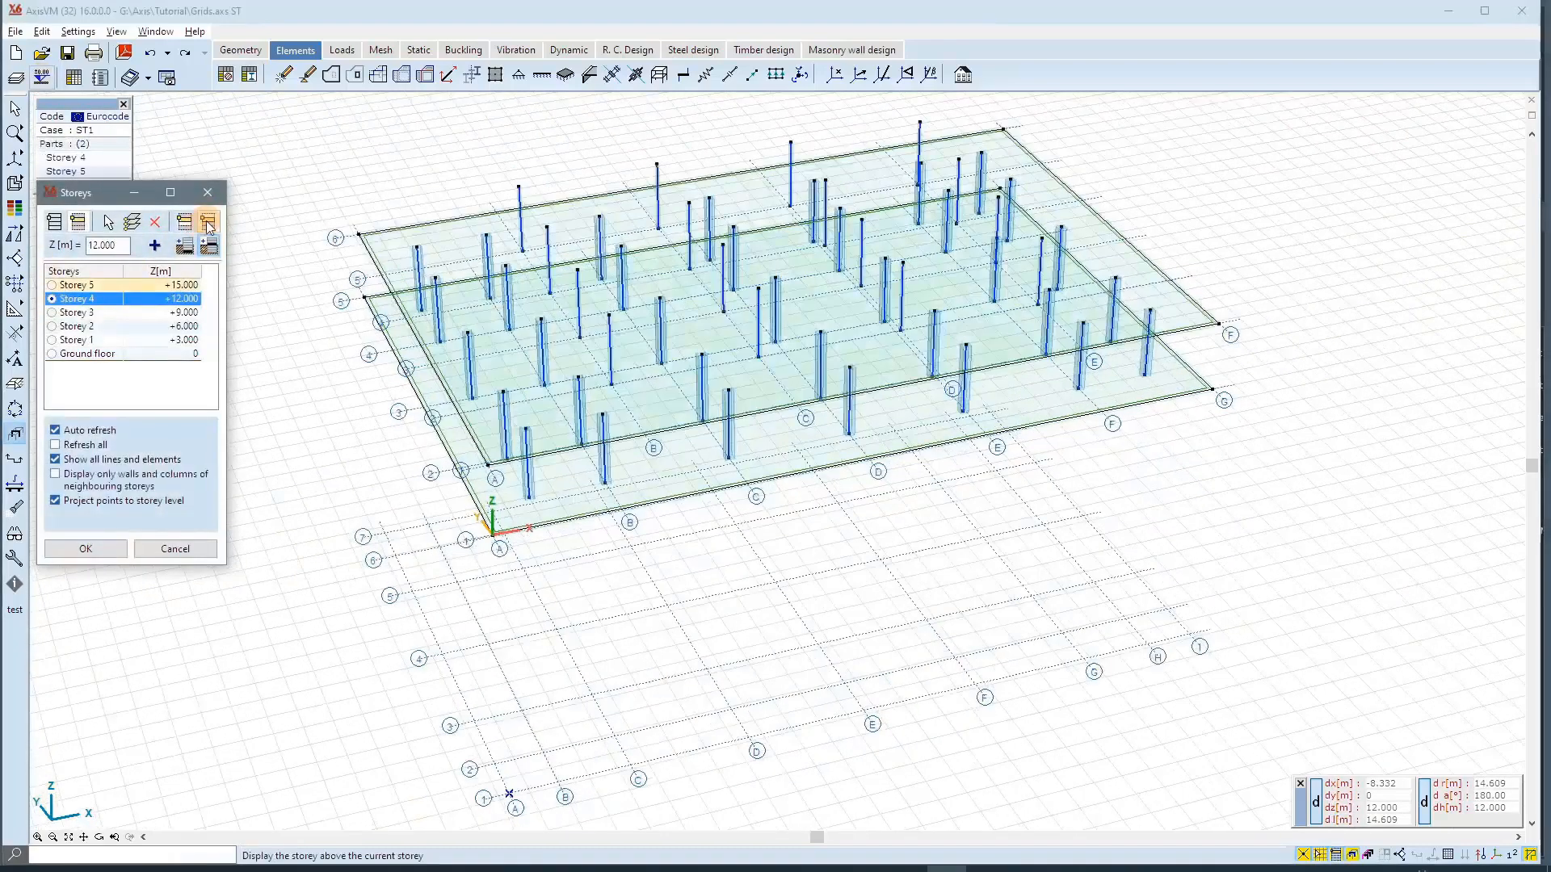
{"action": "left_click", "coordinate": [208, 227]}
{"action": "left_click", "coordinate": [208, 227]}
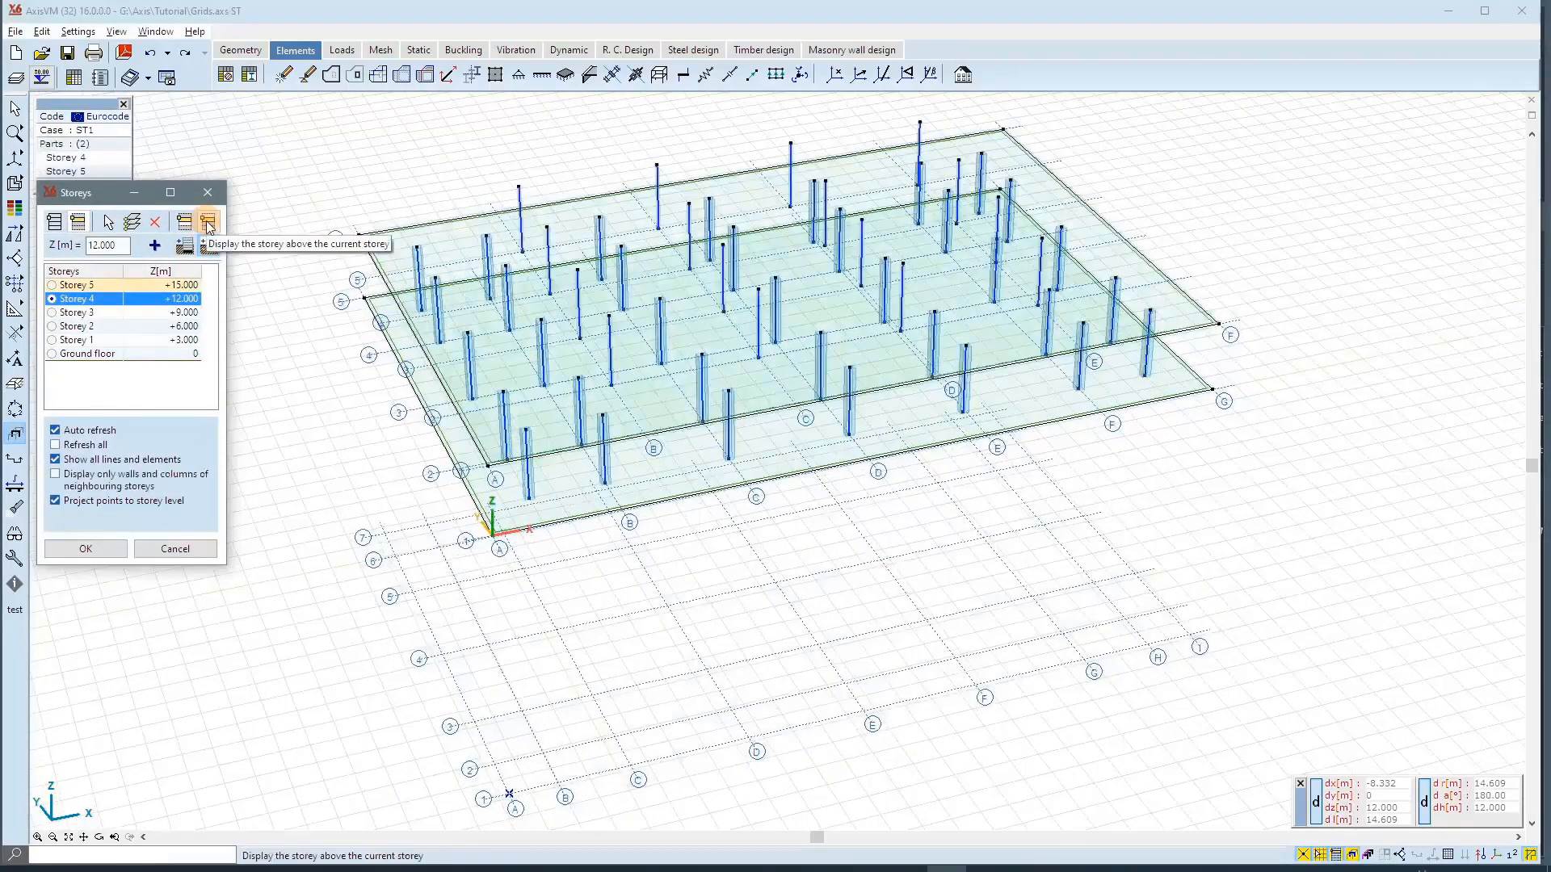
{"action": "left_click", "coordinate": [209, 227]}
{"action": "left_click", "coordinate": [208, 227]}
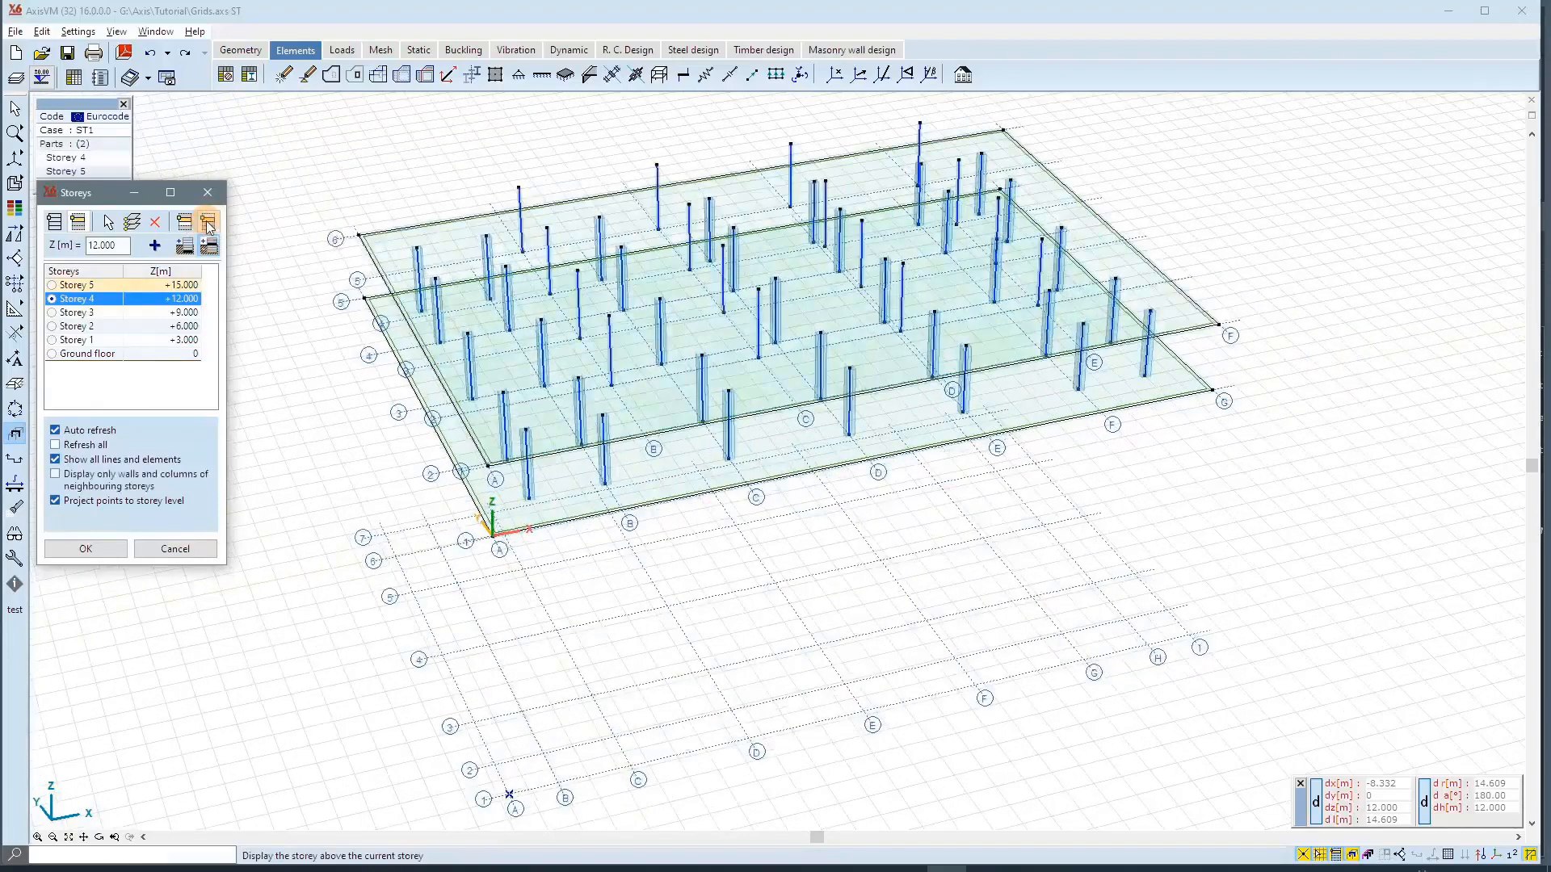
{"action": "left_click", "coordinate": [84, 549]}
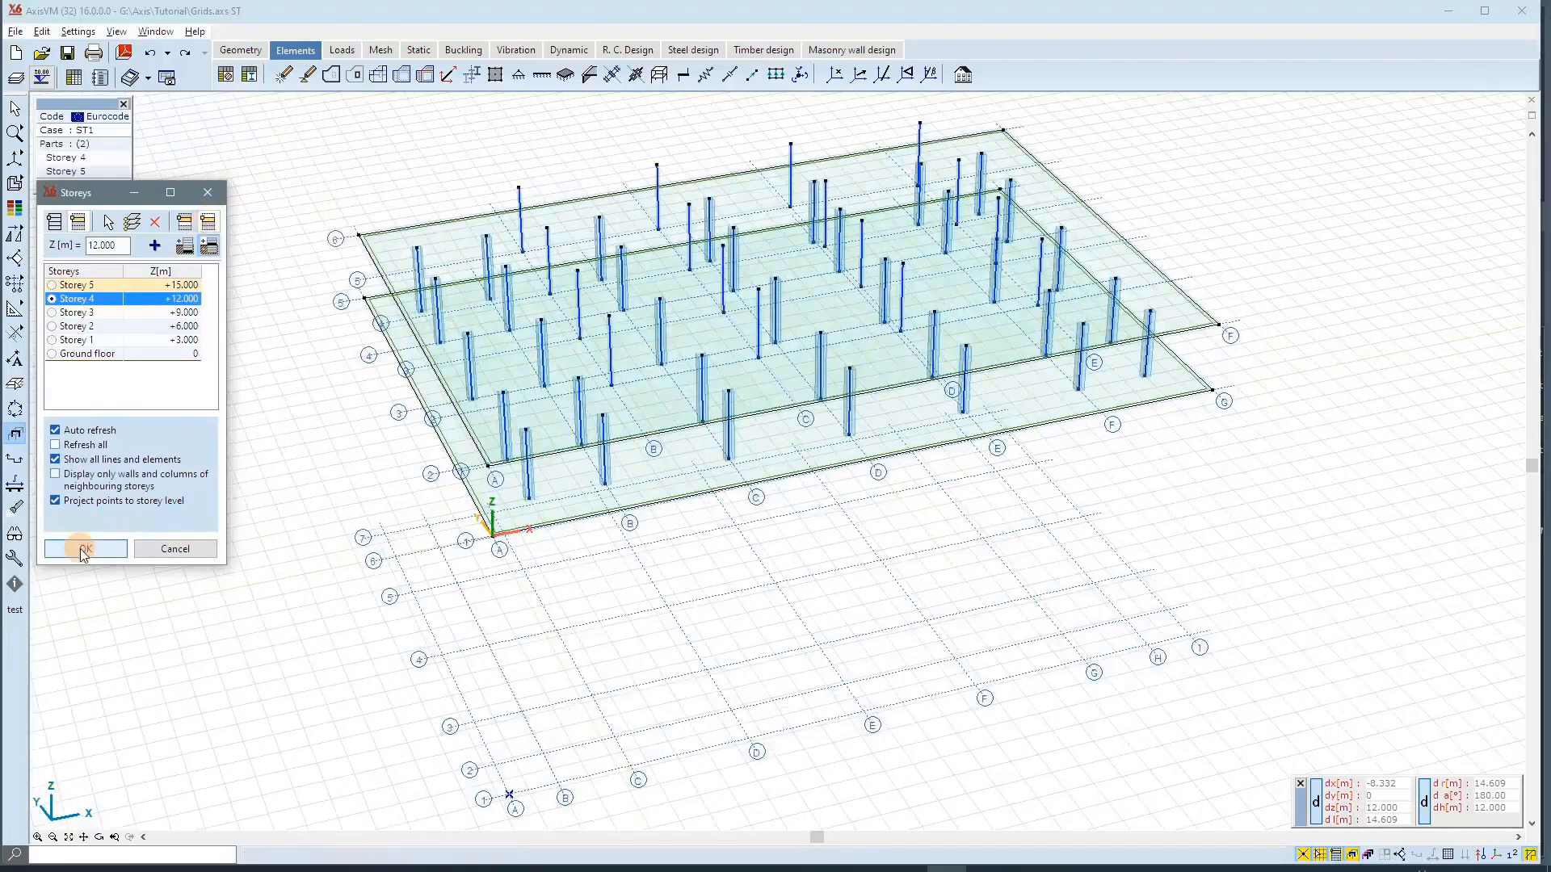
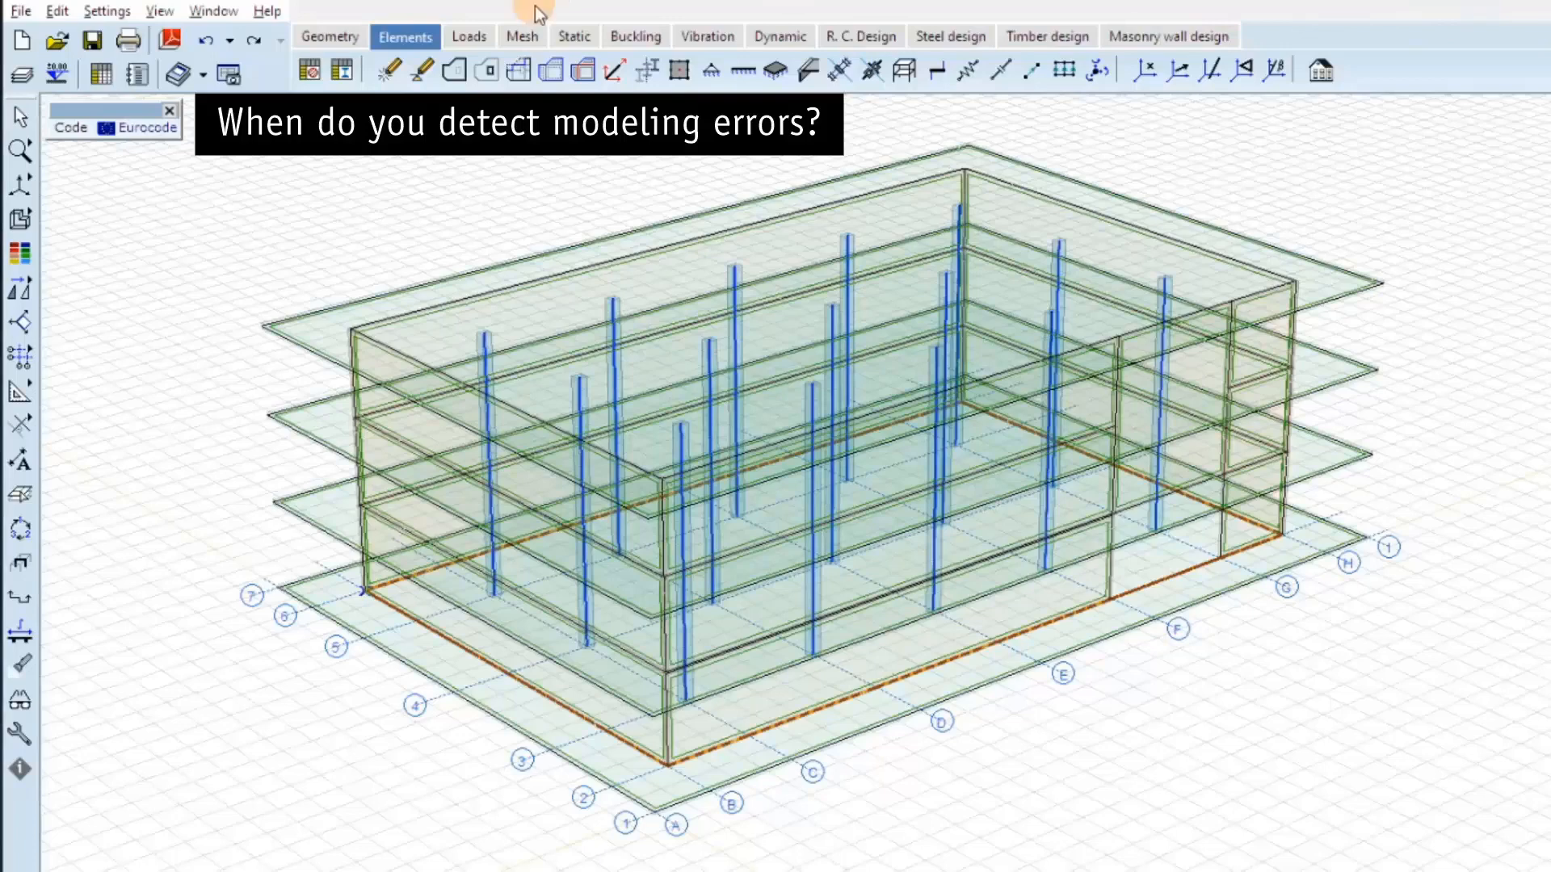
Step: Review the building model's loads, its mesh stage and its eZ static displacement results for load case ST1
{"action": "left_click", "coordinate": [471, 37]}
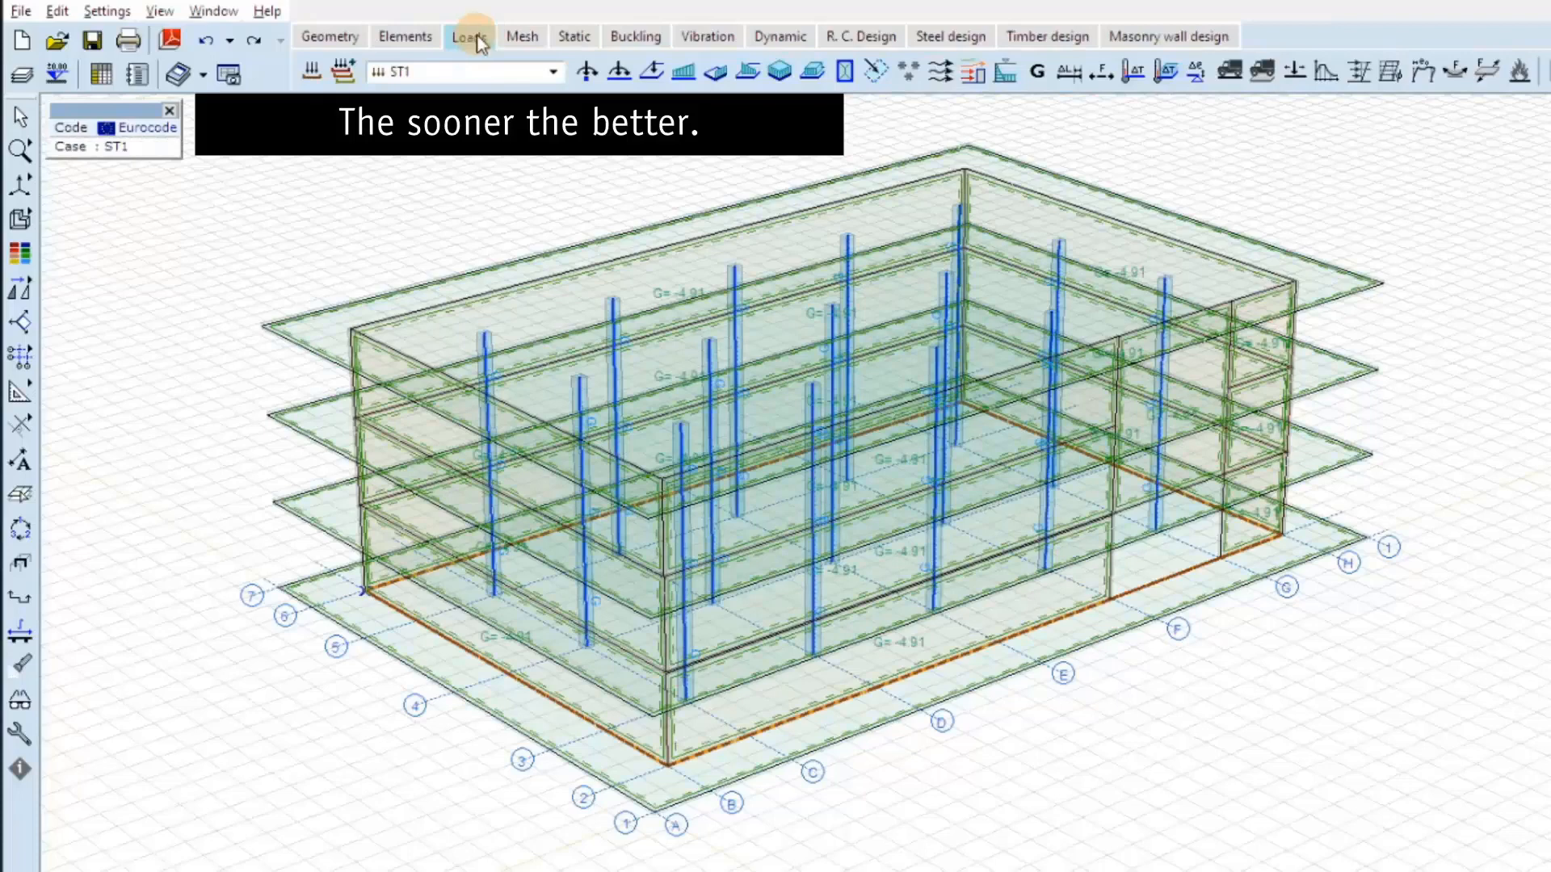
{"action": "left_click", "coordinate": [509, 36]}
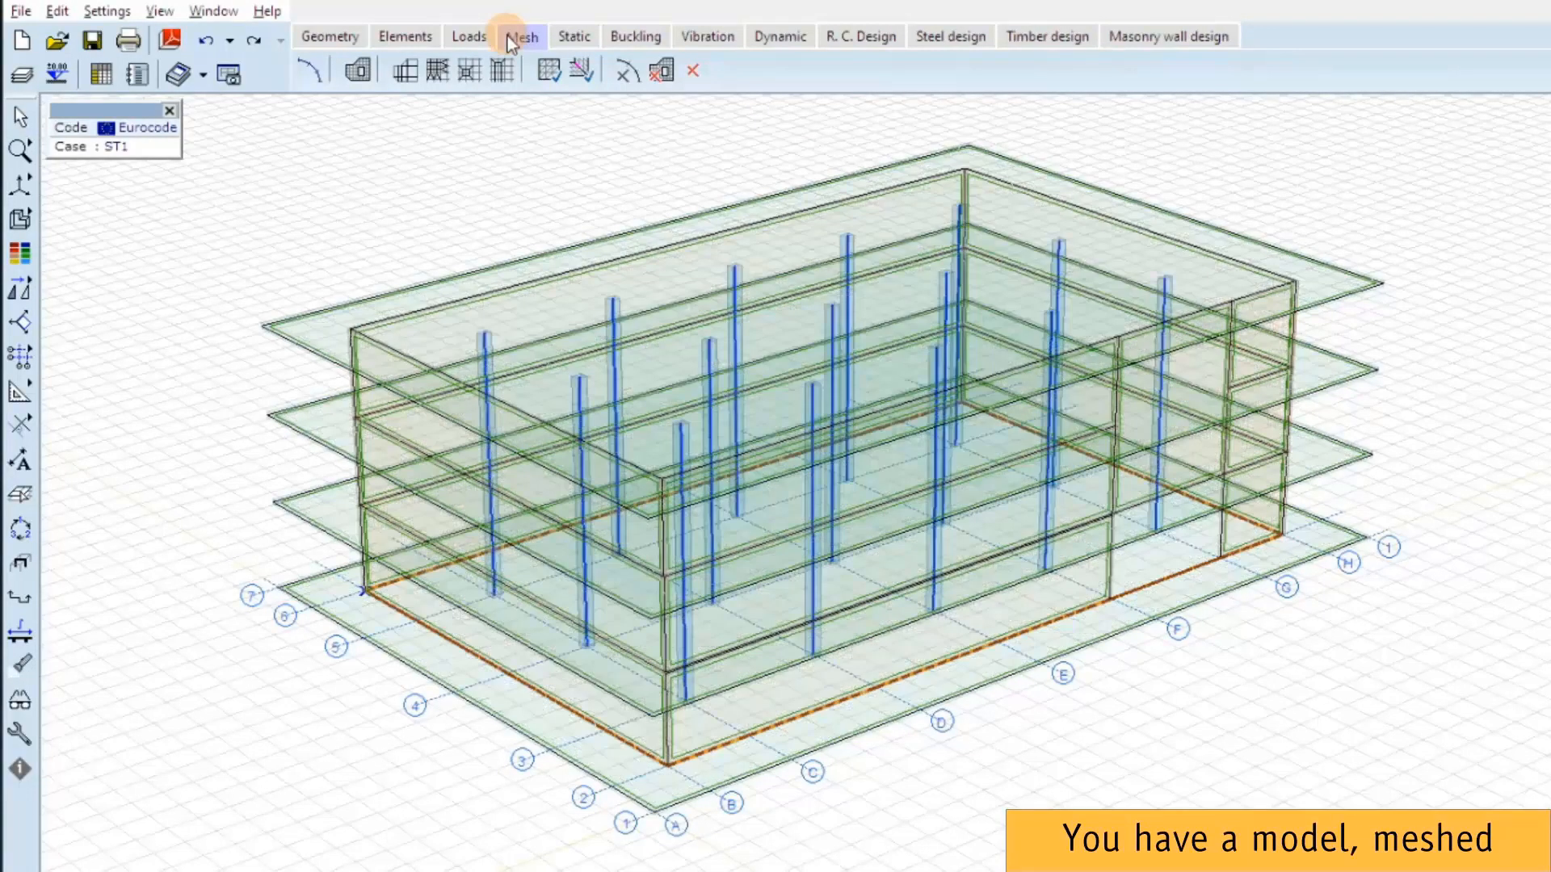
{"action": "left_click", "coordinate": [574, 36]}
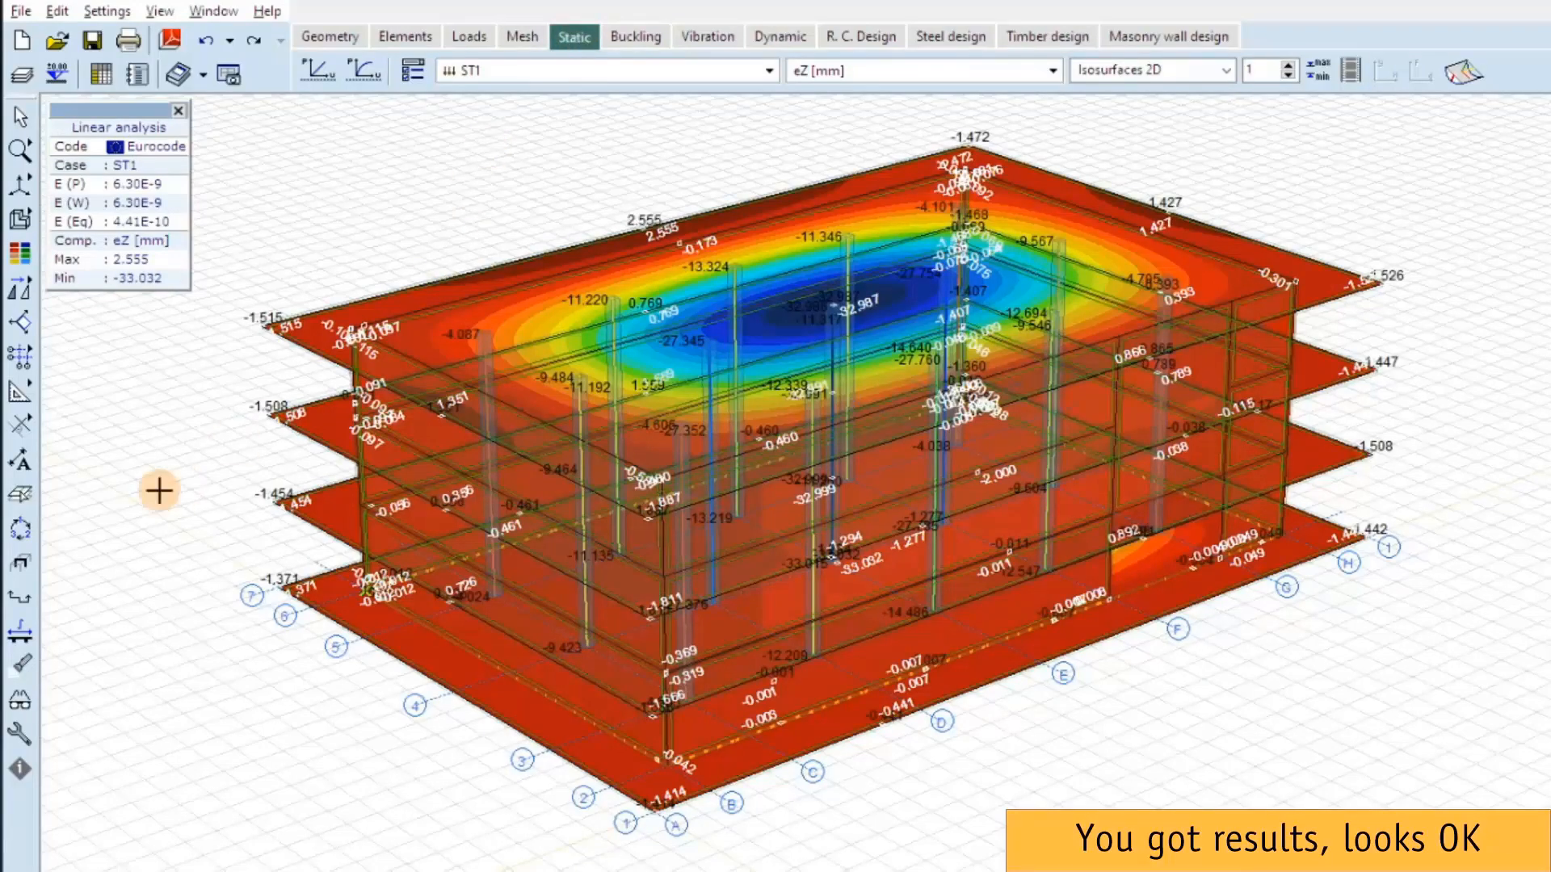
Step: Examine eZ results on the walls only, with colour limits set to Min, Max of parts, and restore the whole model display
{"action": "left_click", "coordinate": [17, 570]}
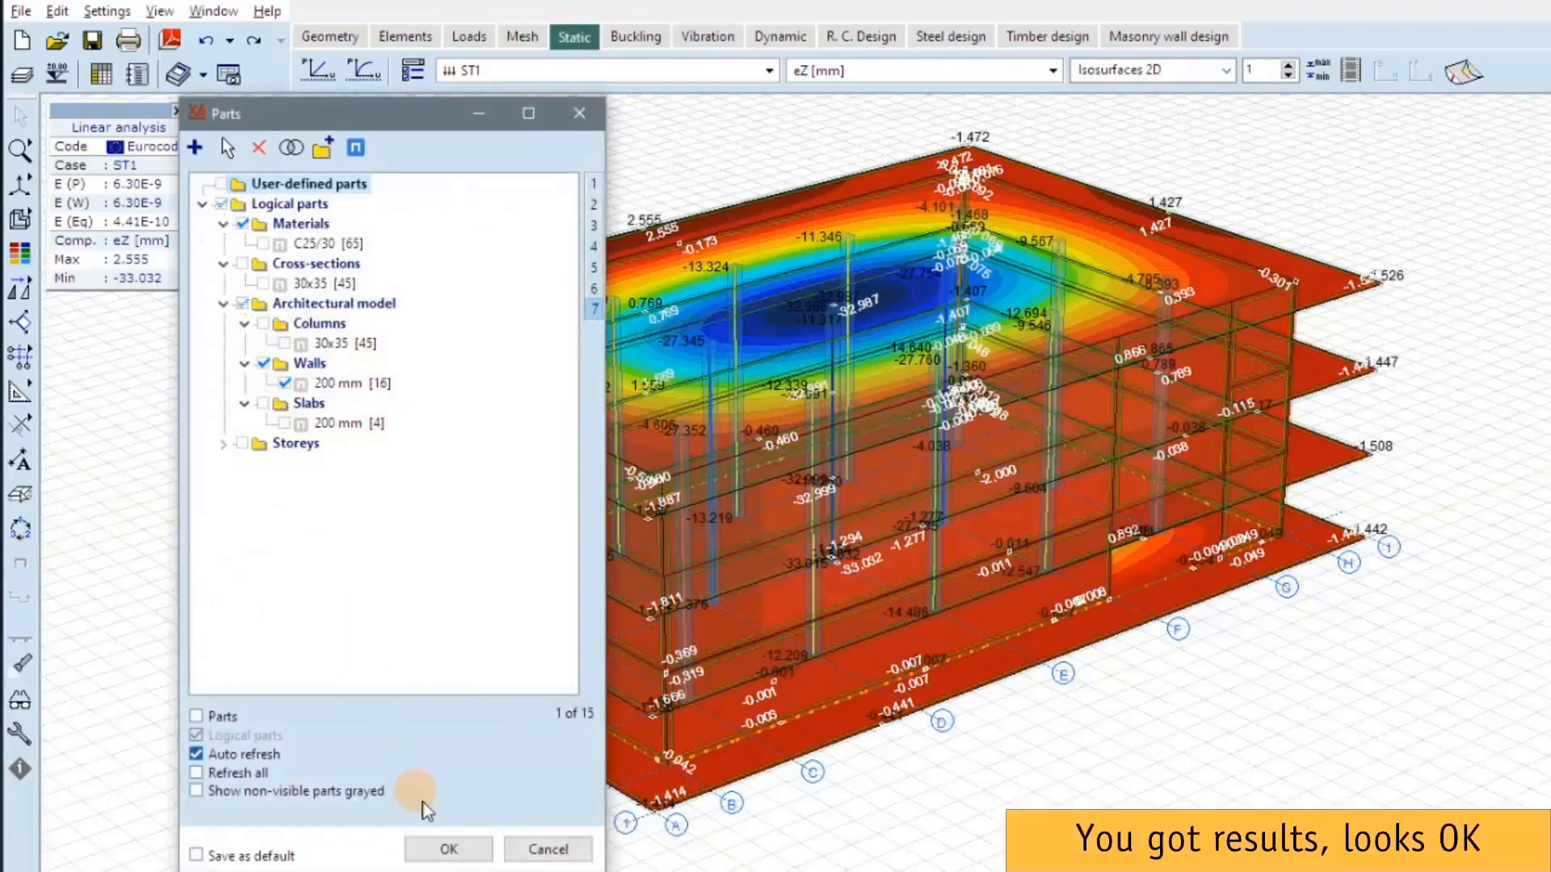
{"action": "left_click", "coordinate": [196, 716]}
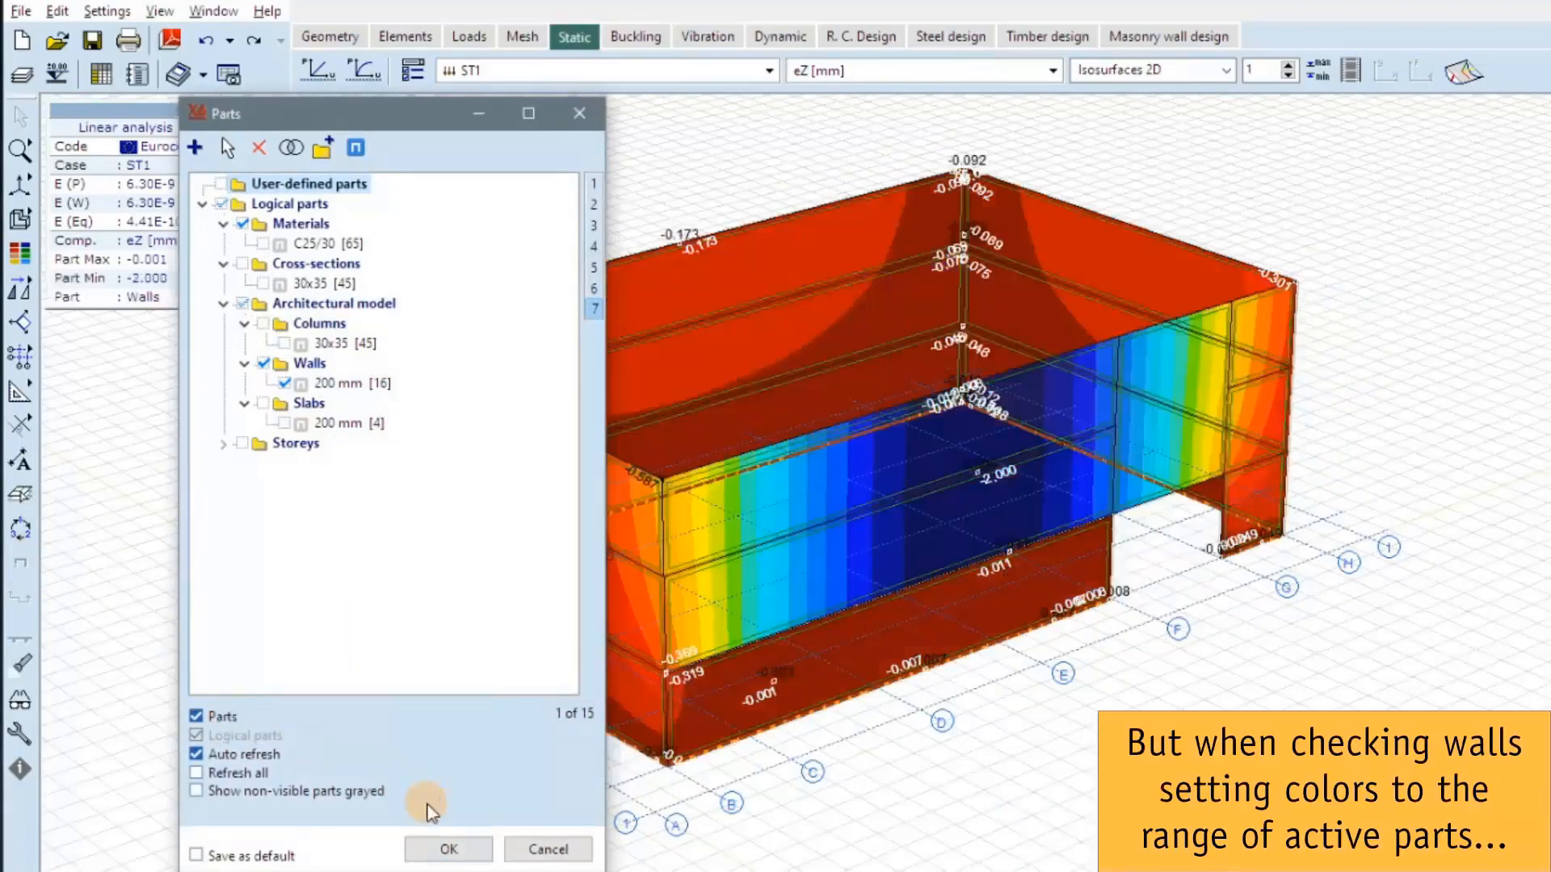
{"action": "left_click", "coordinate": [449, 849]}
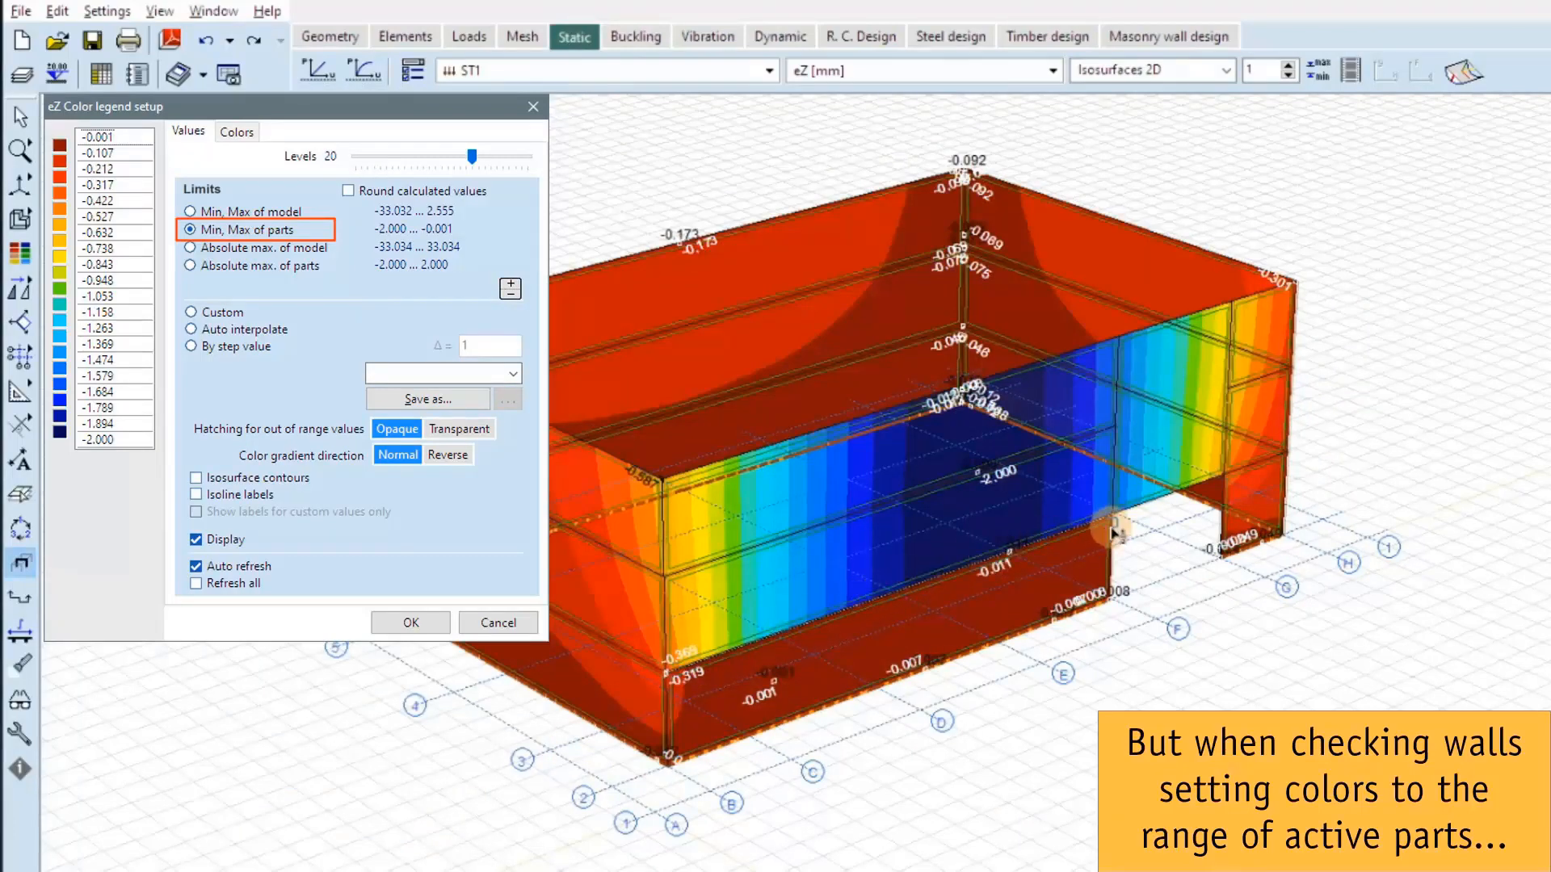
{"action": "mouse_move", "coordinate": [1113, 531]}
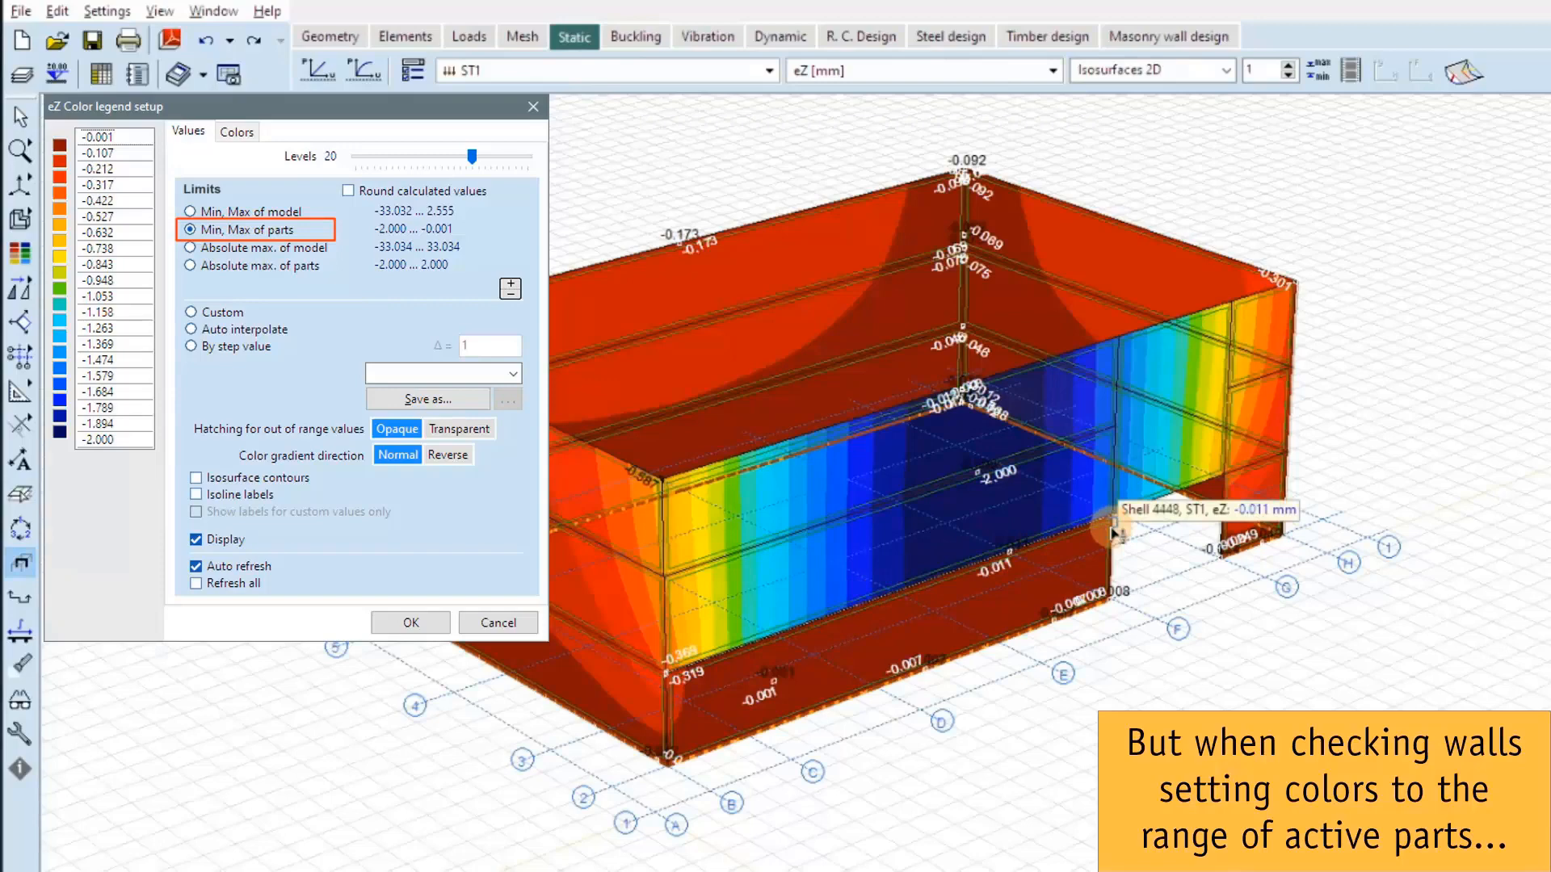
{"action": "left_click", "coordinate": [19, 568]}
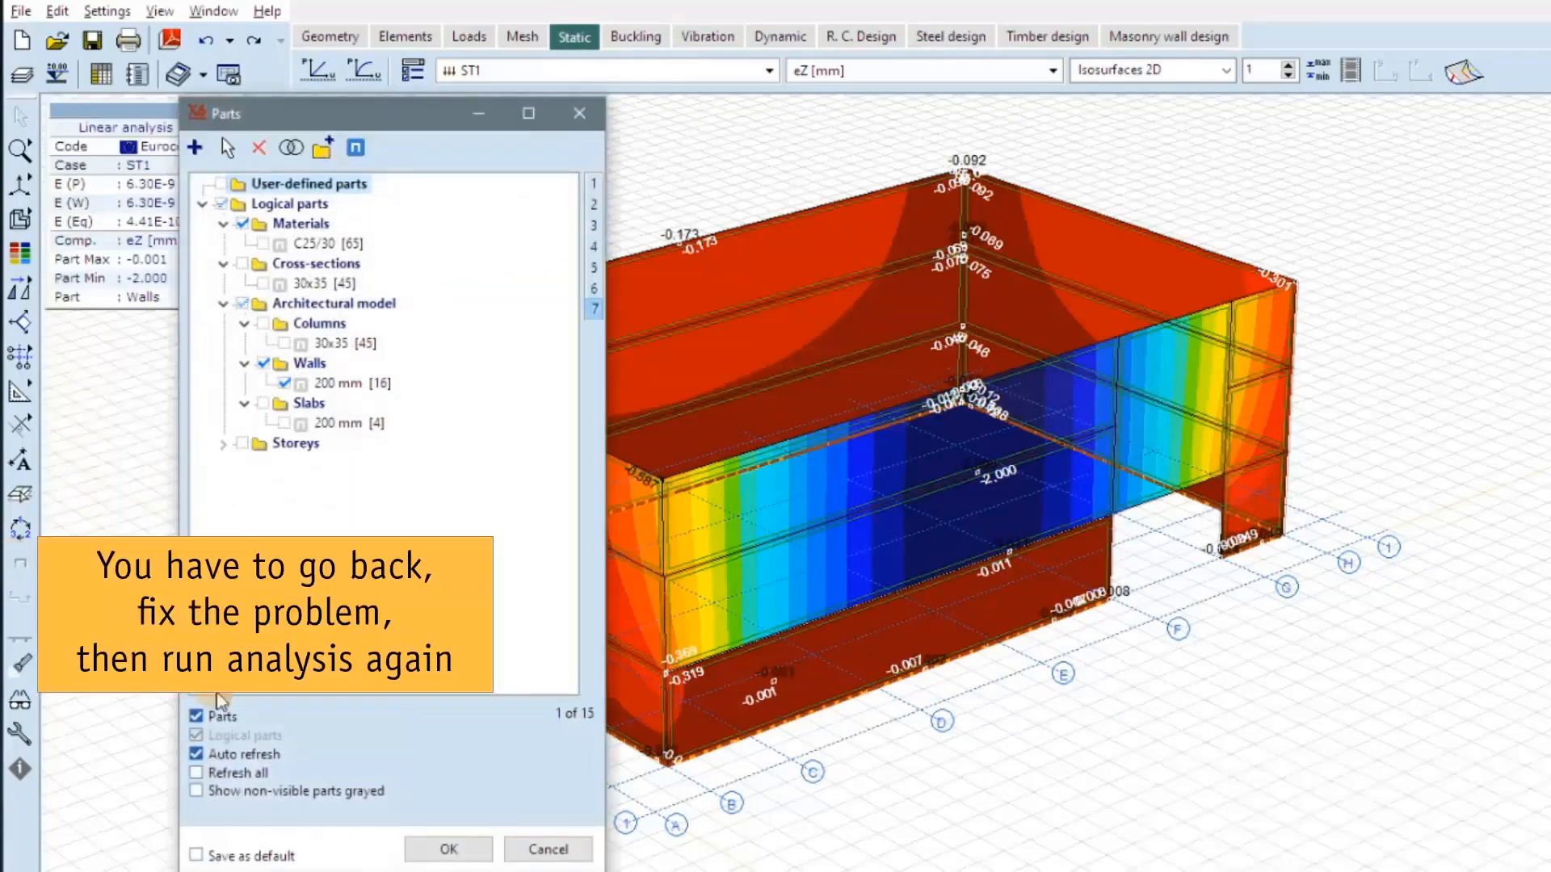
{"action": "left_click", "coordinate": [451, 852]}
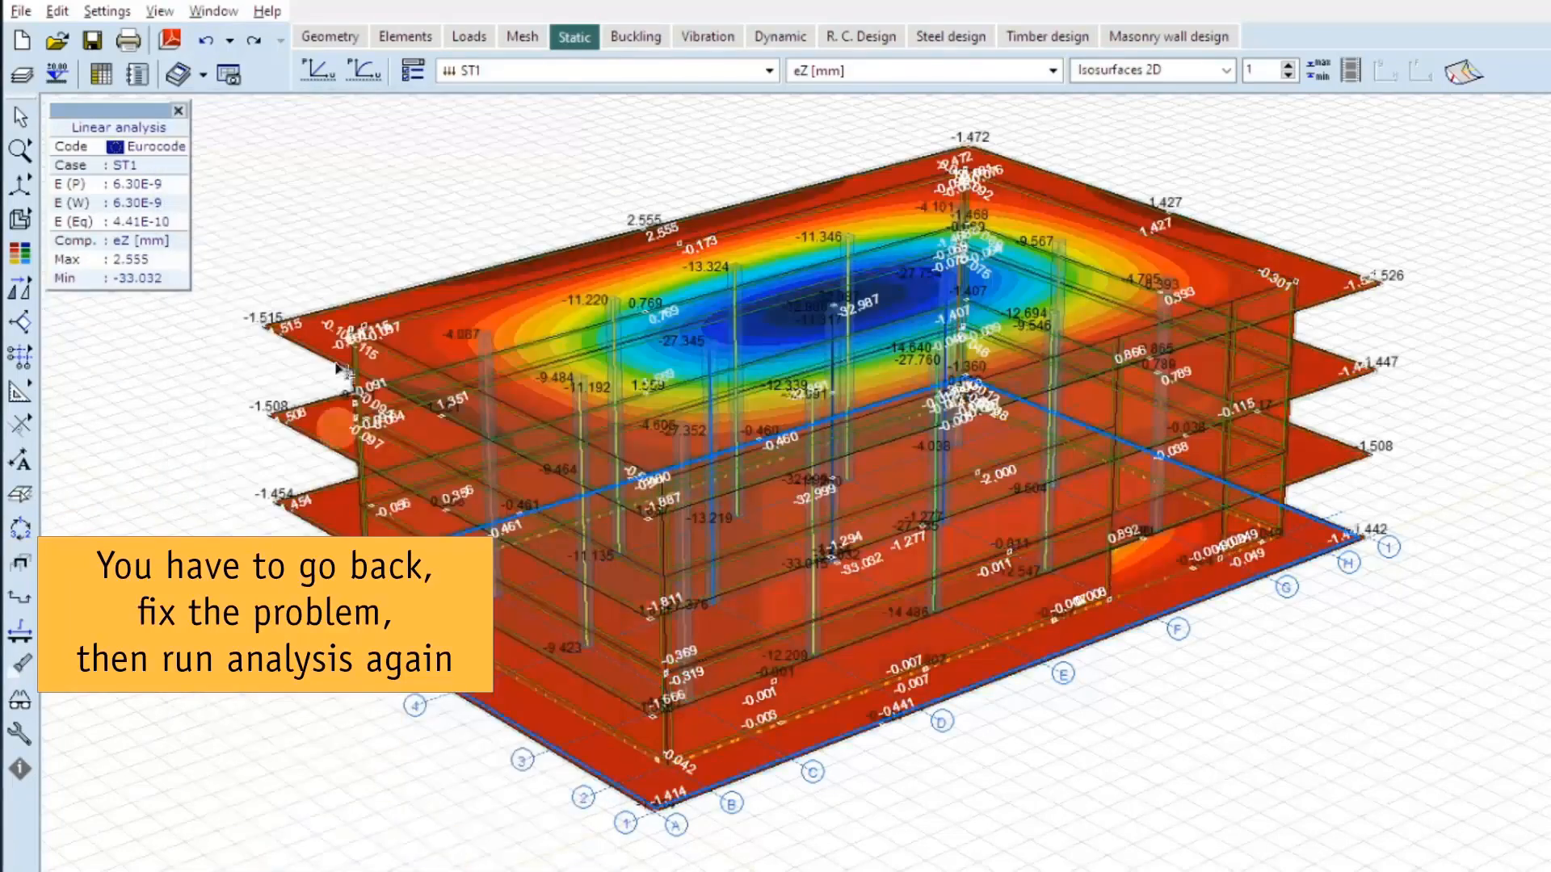
Step: Highlight the free surface edges on the meshed model and examine the ground-floor wall's upper corner against the slab above
{"action": "left_click", "coordinate": [519, 38]}
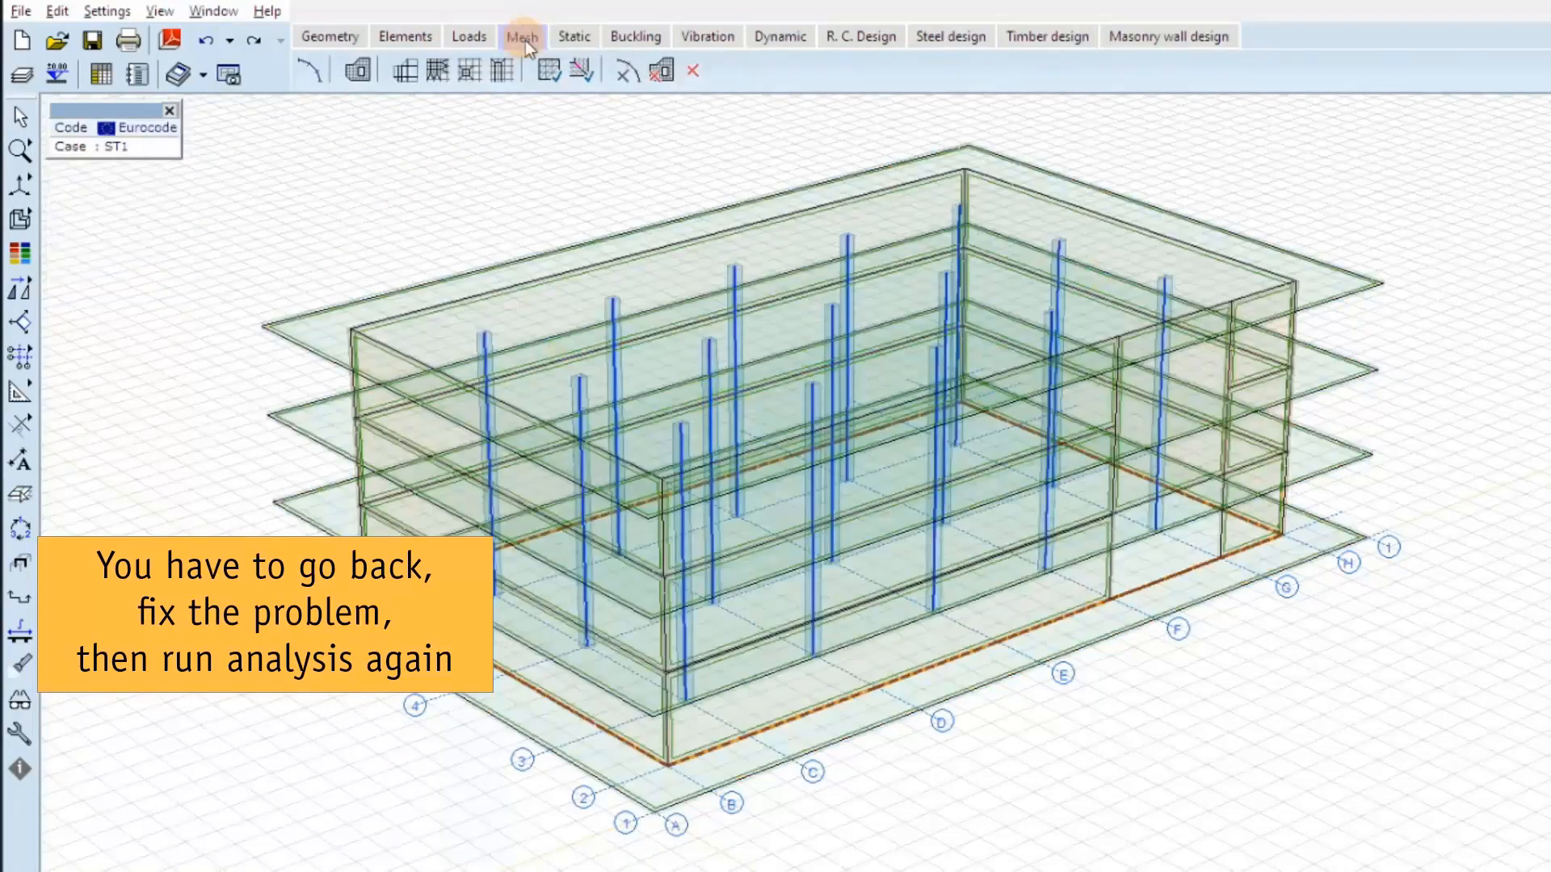
{"action": "left_click", "coordinate": [582, 72]}
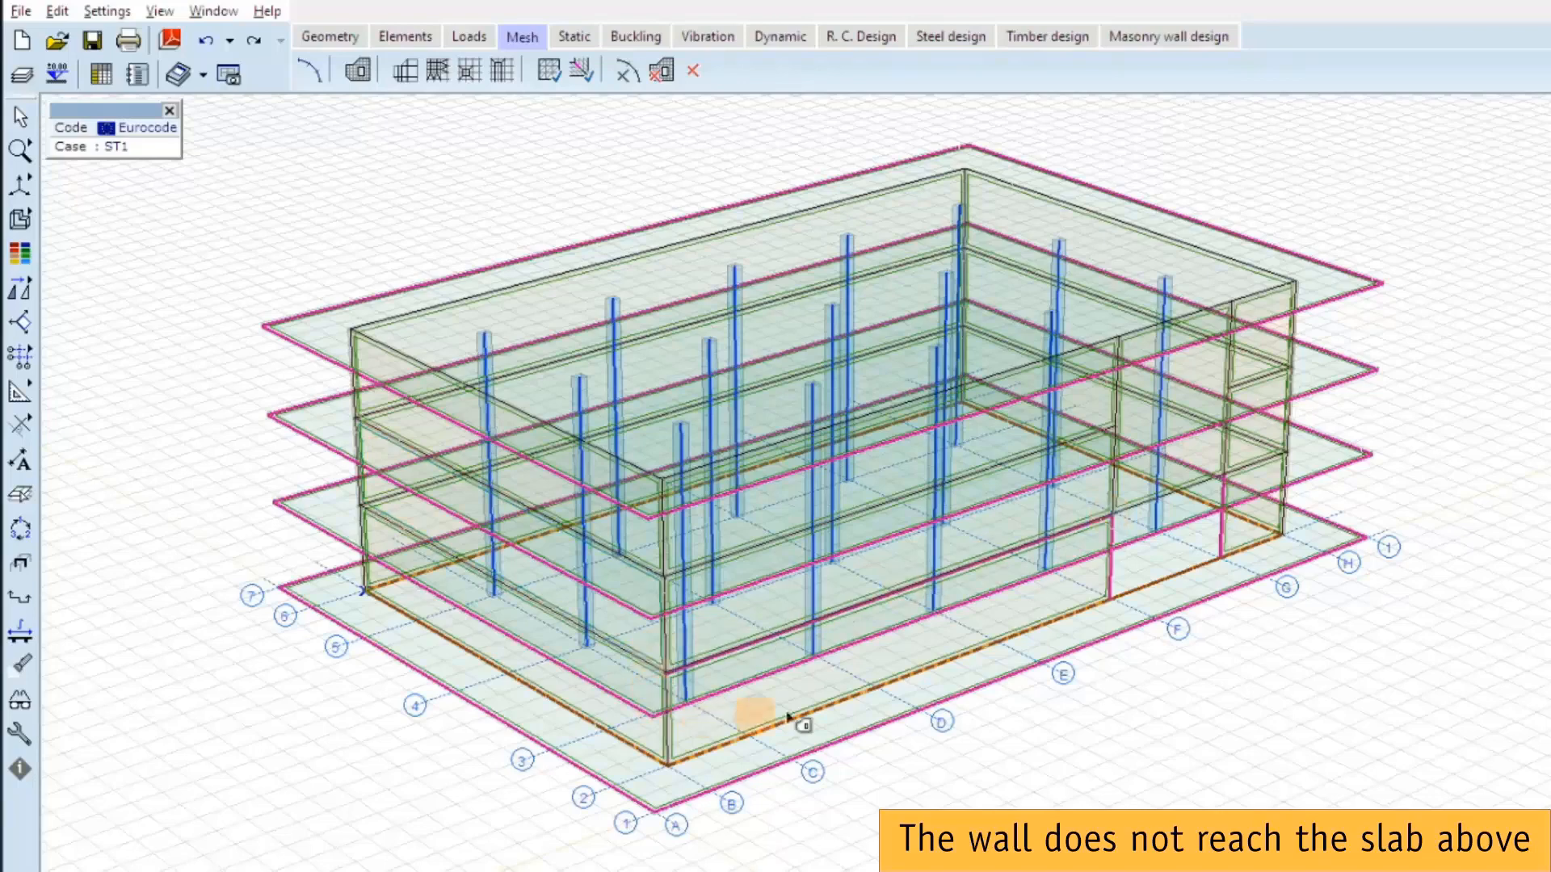
{"action": "scroll", "coordinate": [752, 686], "scroll_direction": "up", "scroll_amount": 3}
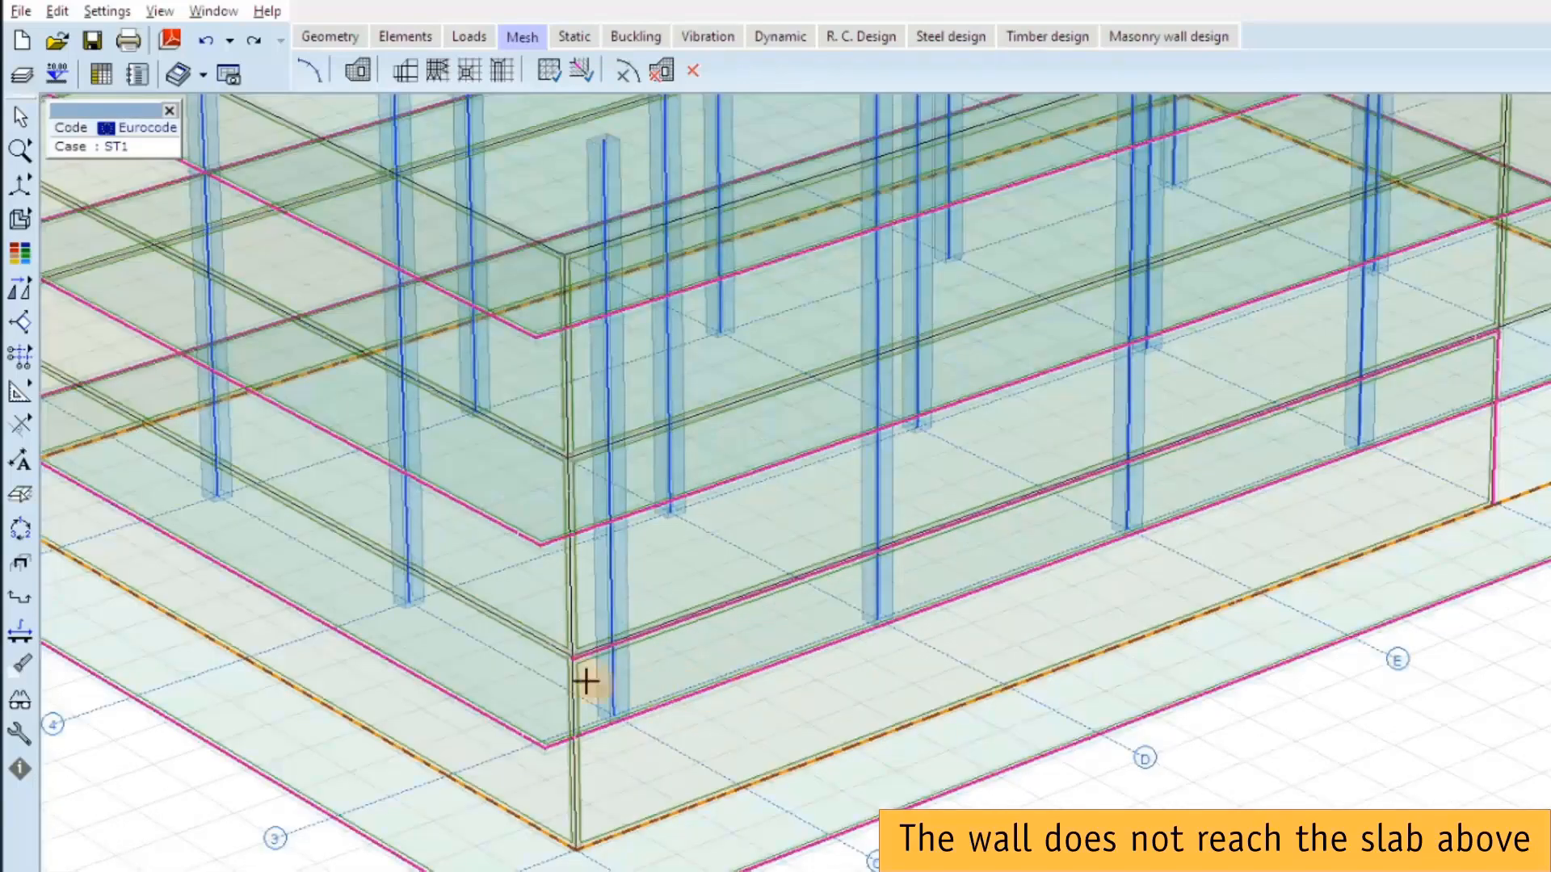
{"action": "scroll", "coordinate": [556, 670], "scroll_direction": "up", "scroll_amount": 1}
{"action": "scroll", "coordinate": [560, 665], "scroll_direction": "up", "scroll_amount": 3}
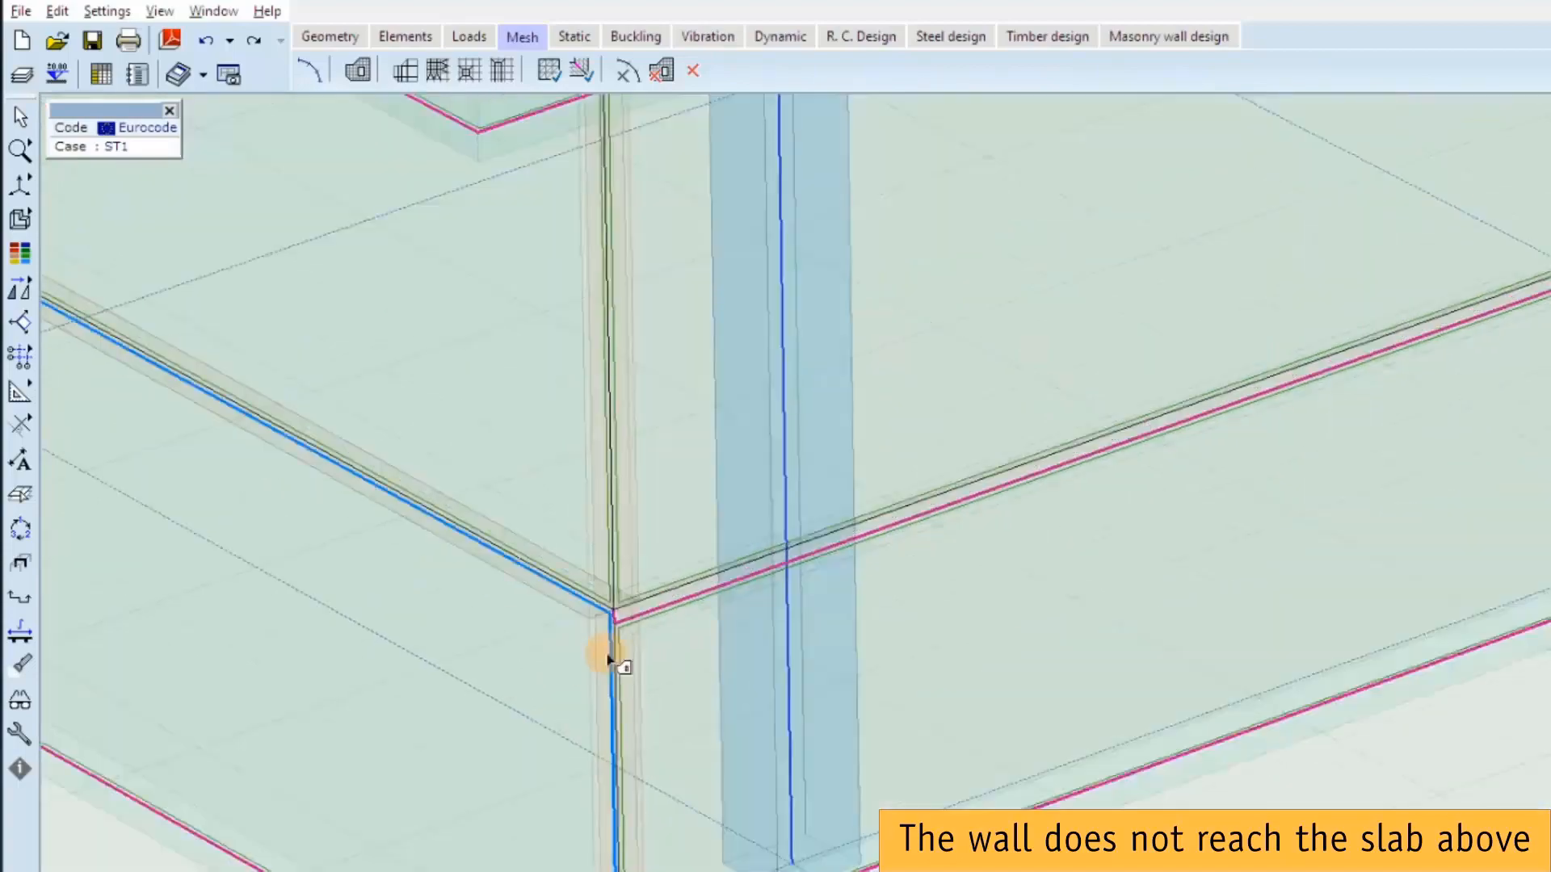
{"action": "scroll", "coordinate": [608, 677], "scroll_direction": "up", "scroll_amount": 2}
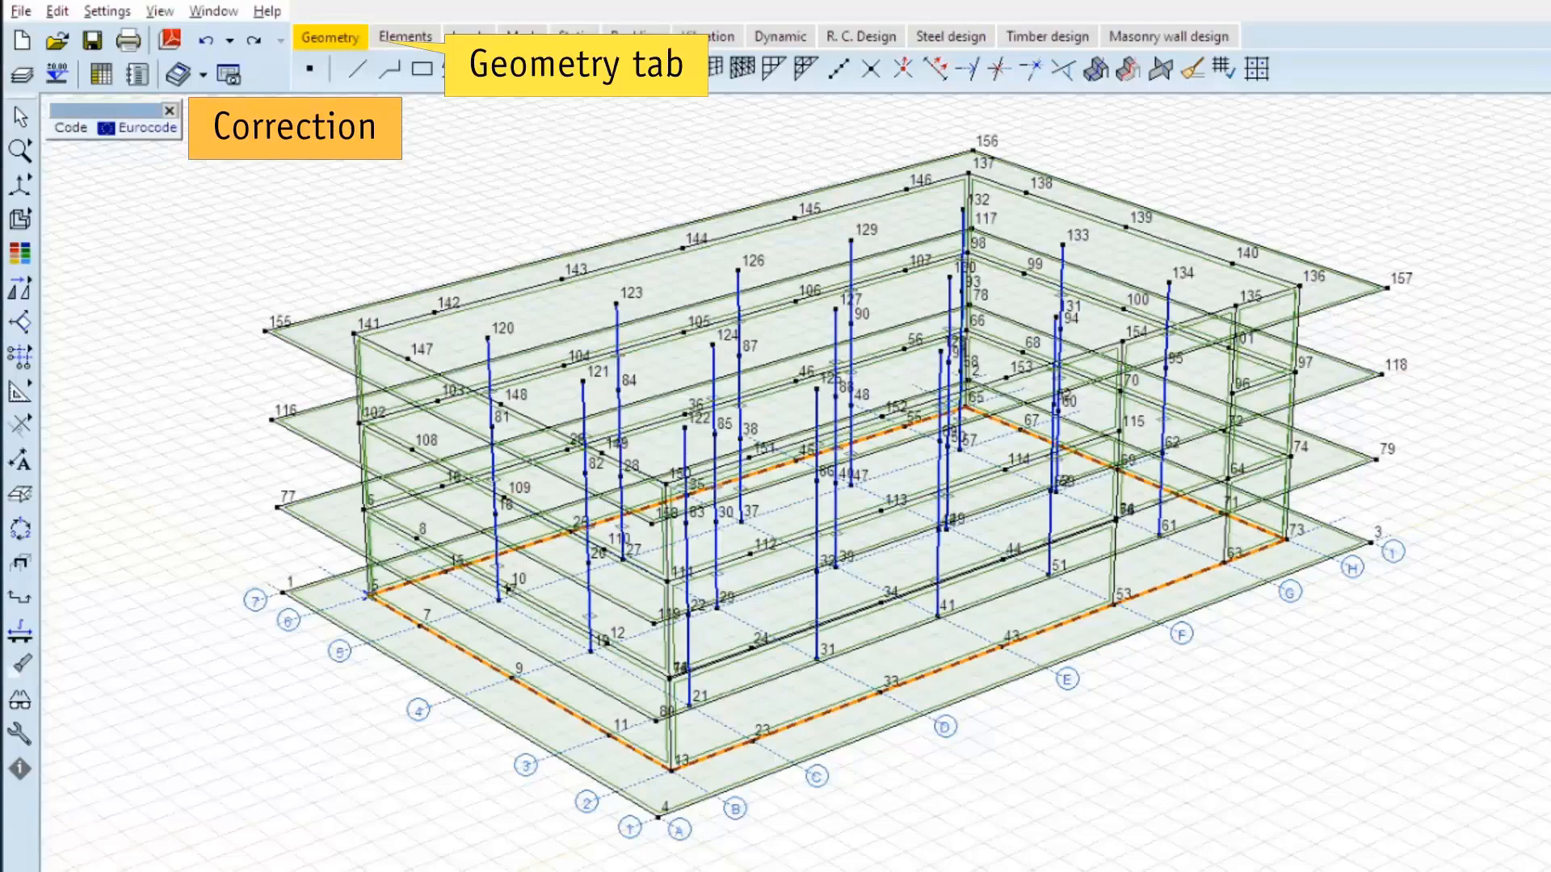
Step: Move node 75 at the ground-floor wall's upper front corner onto node 14 at the slab level
{"action": "scroll", "coordinate": [672, 675], "scroll_direction": "up", "scroll_amount": 5}
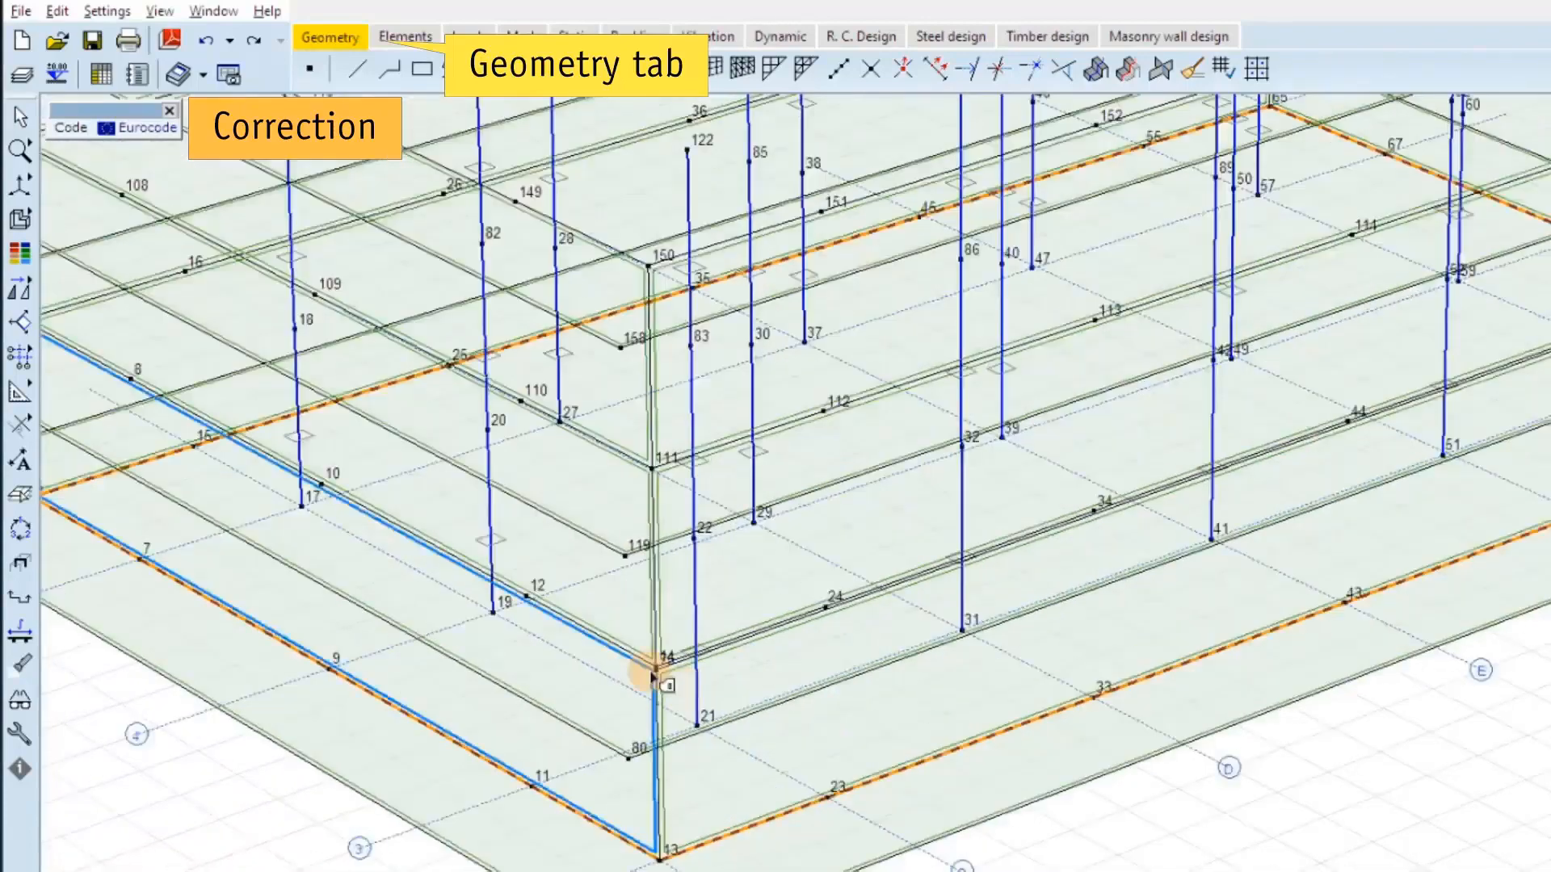
{"action": "scroll", "coordinate": [660, 677], "scroll_direction": "up", "scroll_amount": 3}
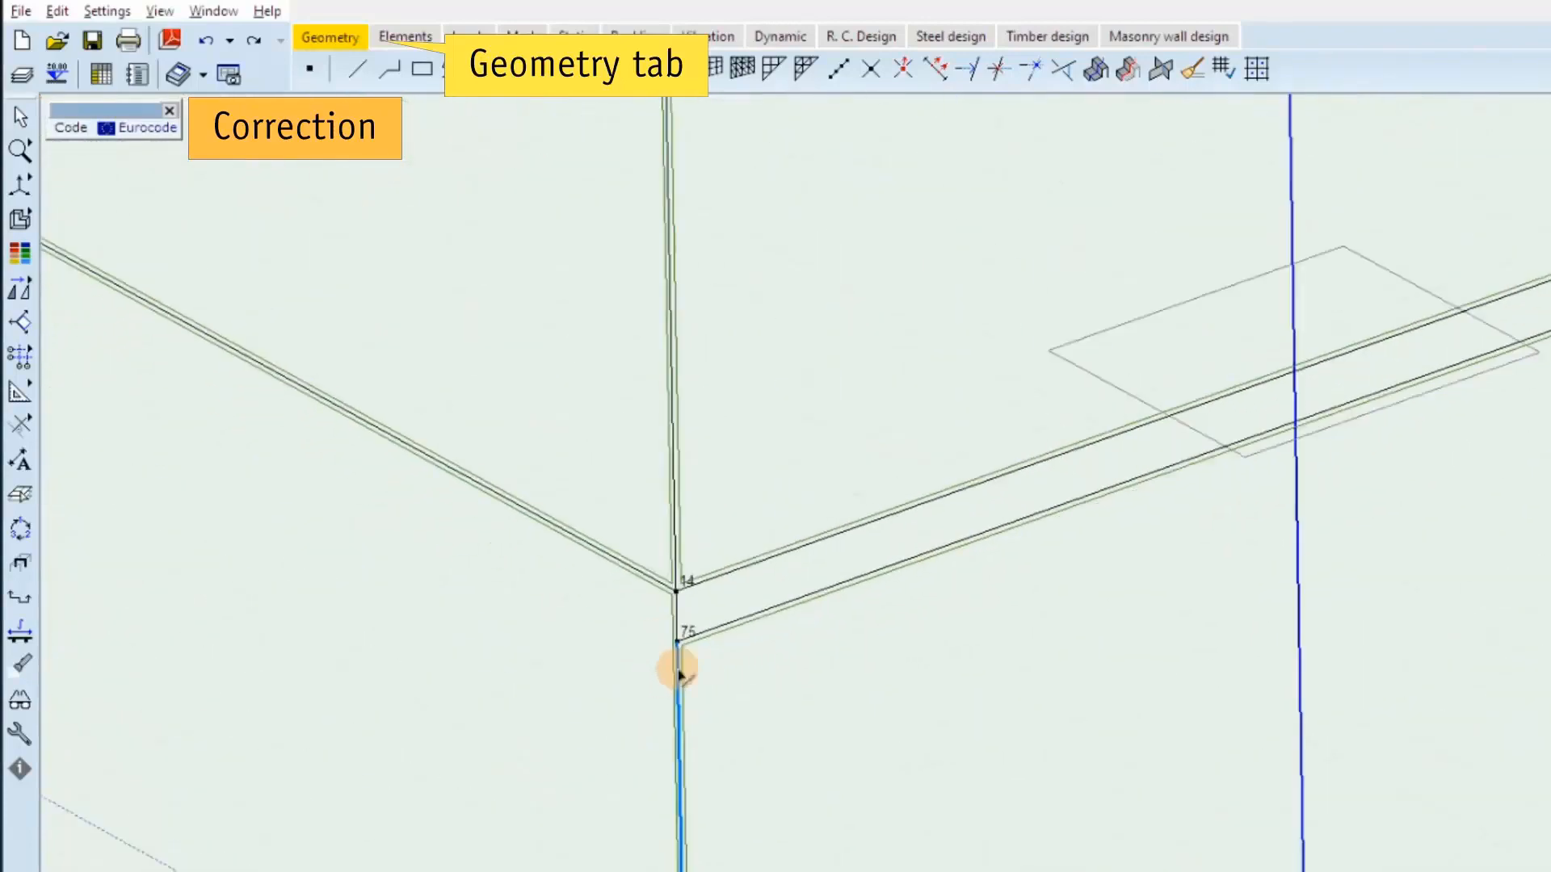
{"action": "mouse_move", "coordinate": [679, 645]}
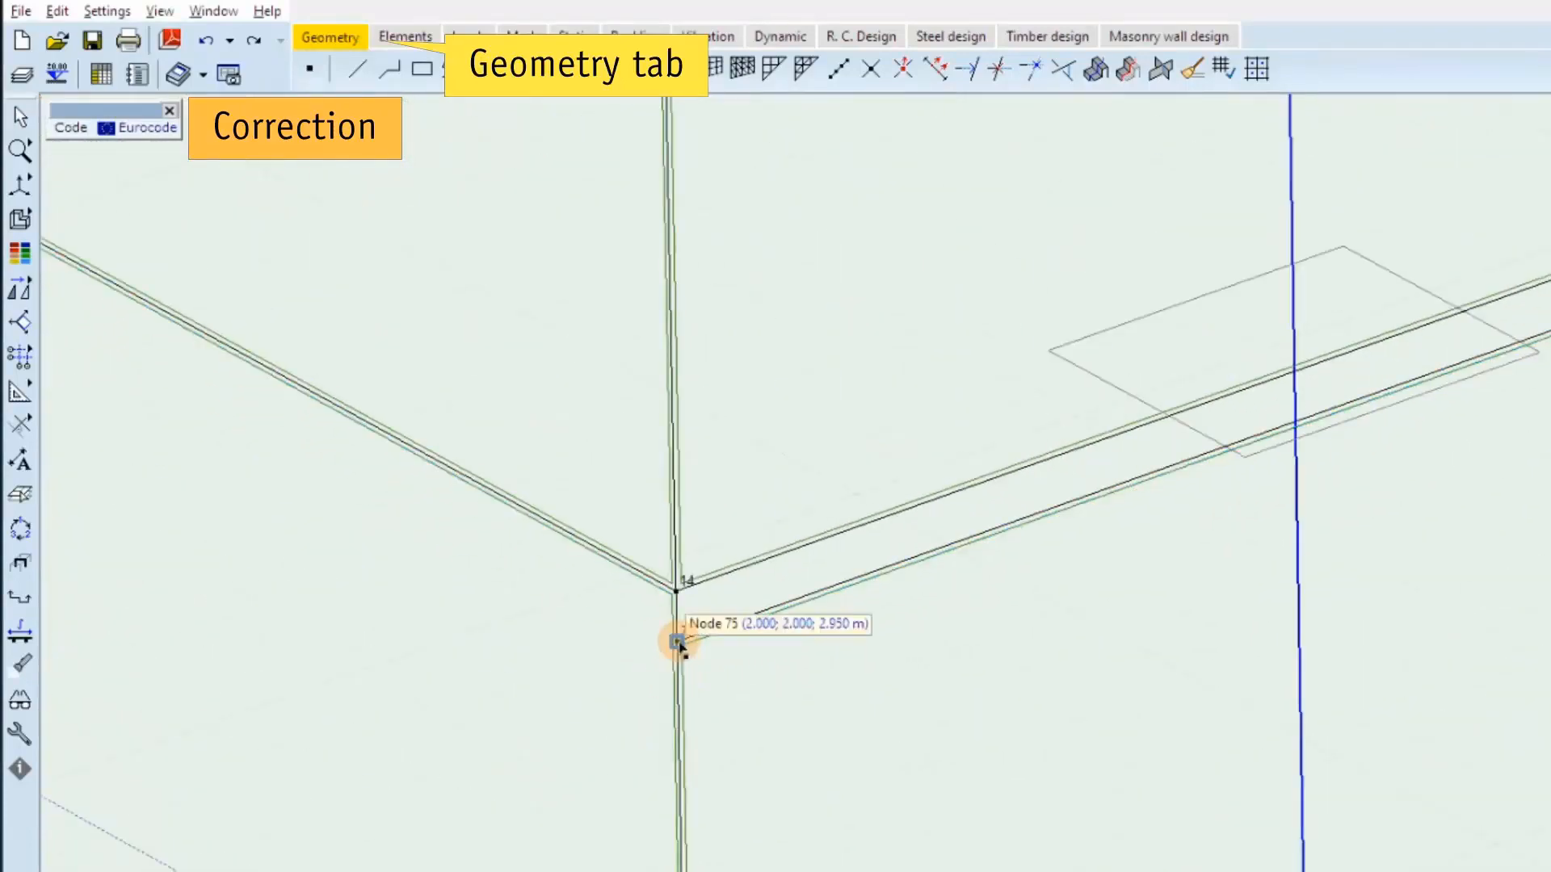
{"action": "left_click_drag", "start_coordinate": [679, 643], "coordinate": [678, 598]}
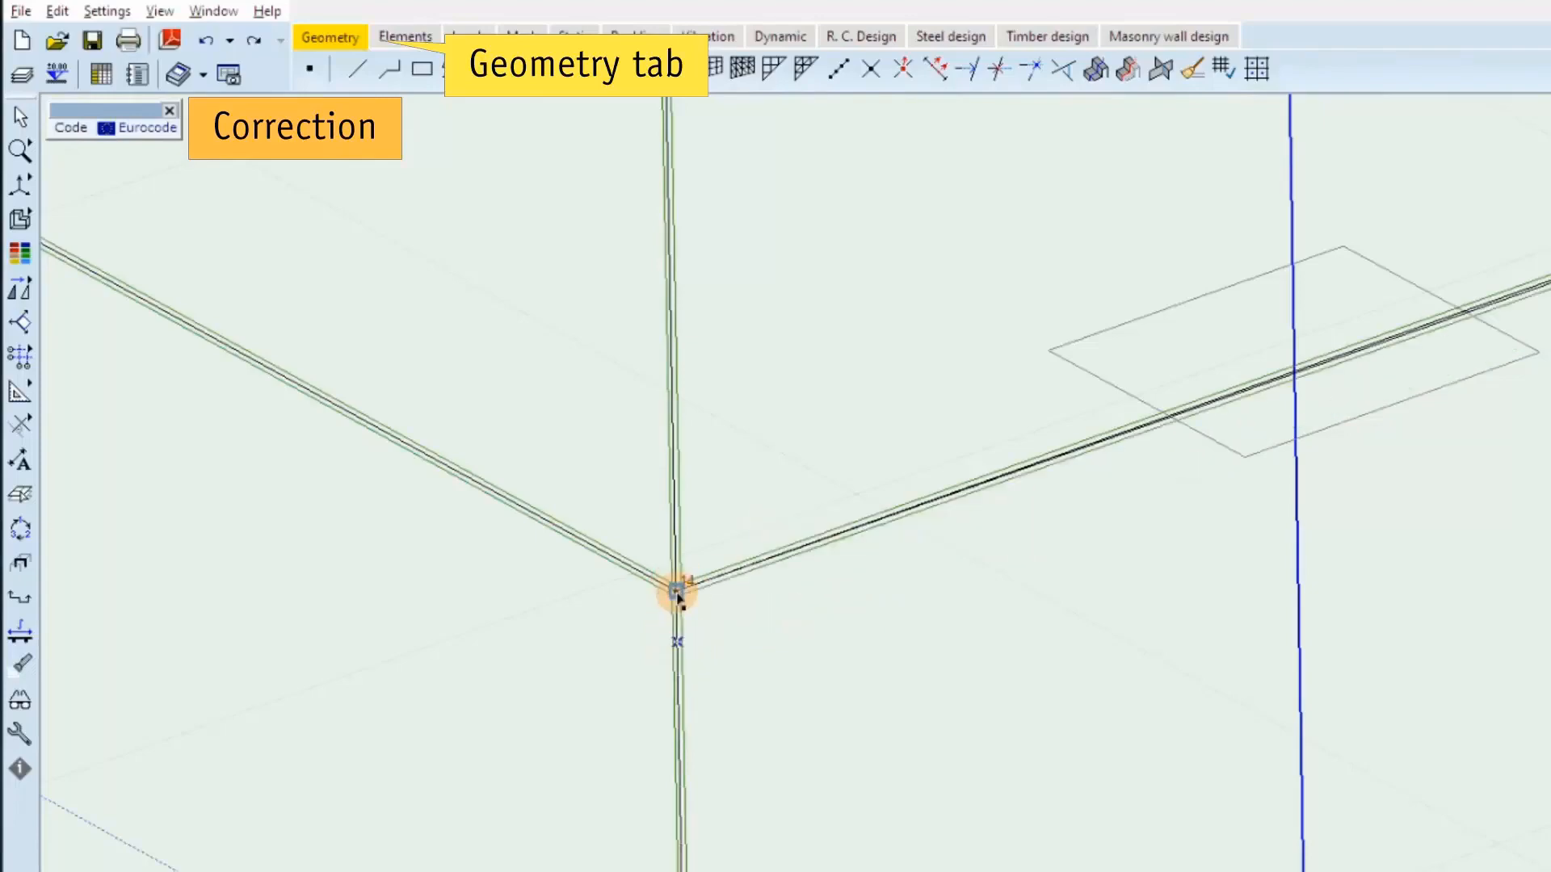
Step: Move the node at the other upper end of the ground-floor wall onto node 54 directly above it
{"action": "scroll", "coordinate": [700, 623], "scroll_direction": "down", "scroll_amount": 5}
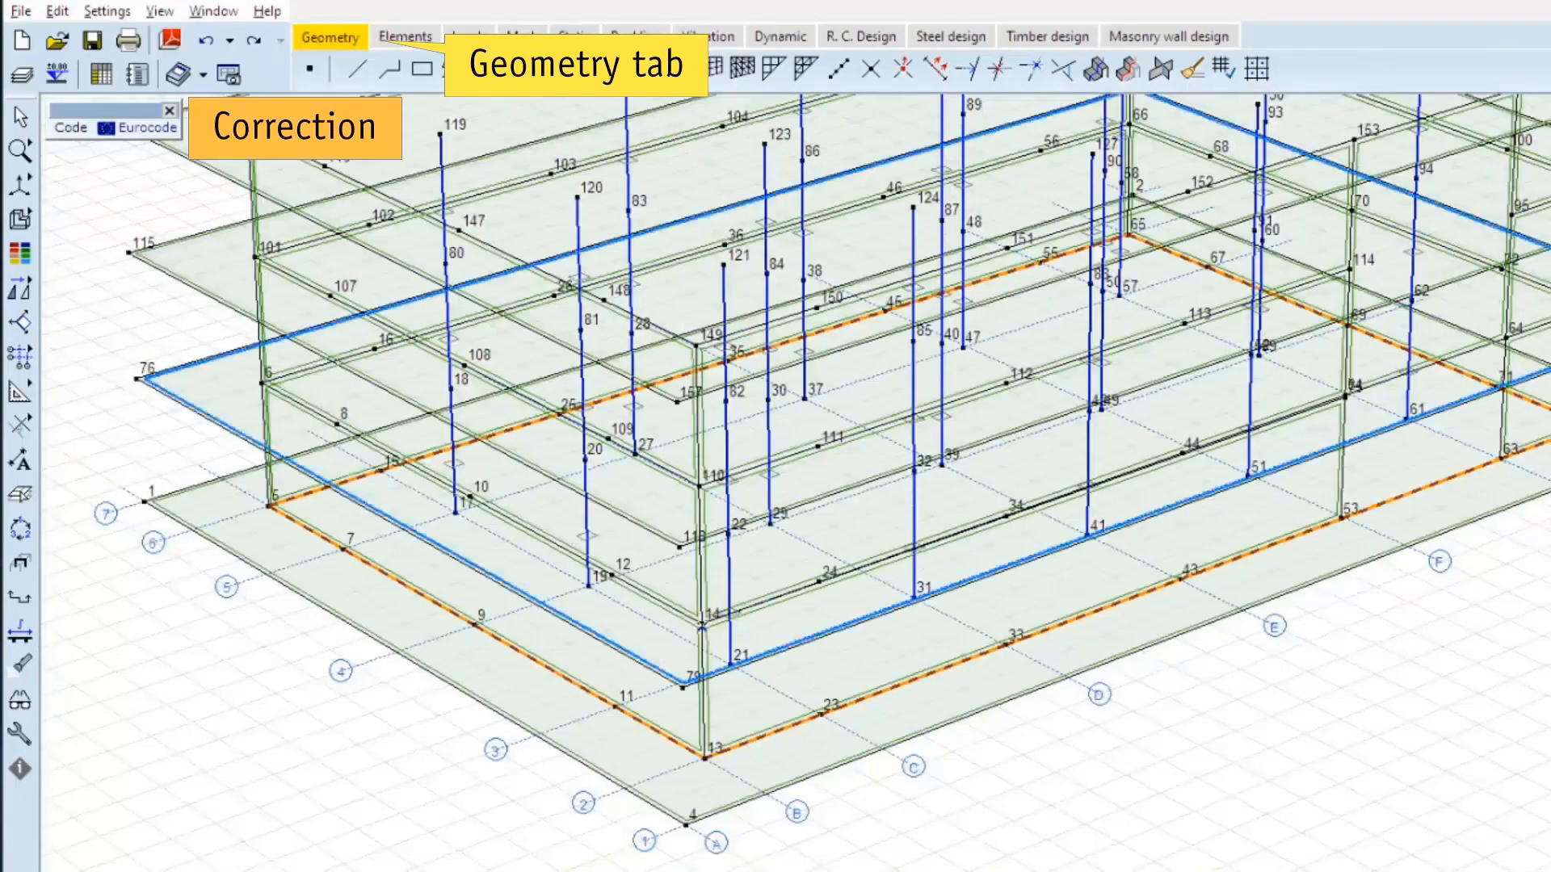
{"action": "scroll", "coordinate": [1350, 396], "scroll_direction": "up", "scroll_amount": 6}
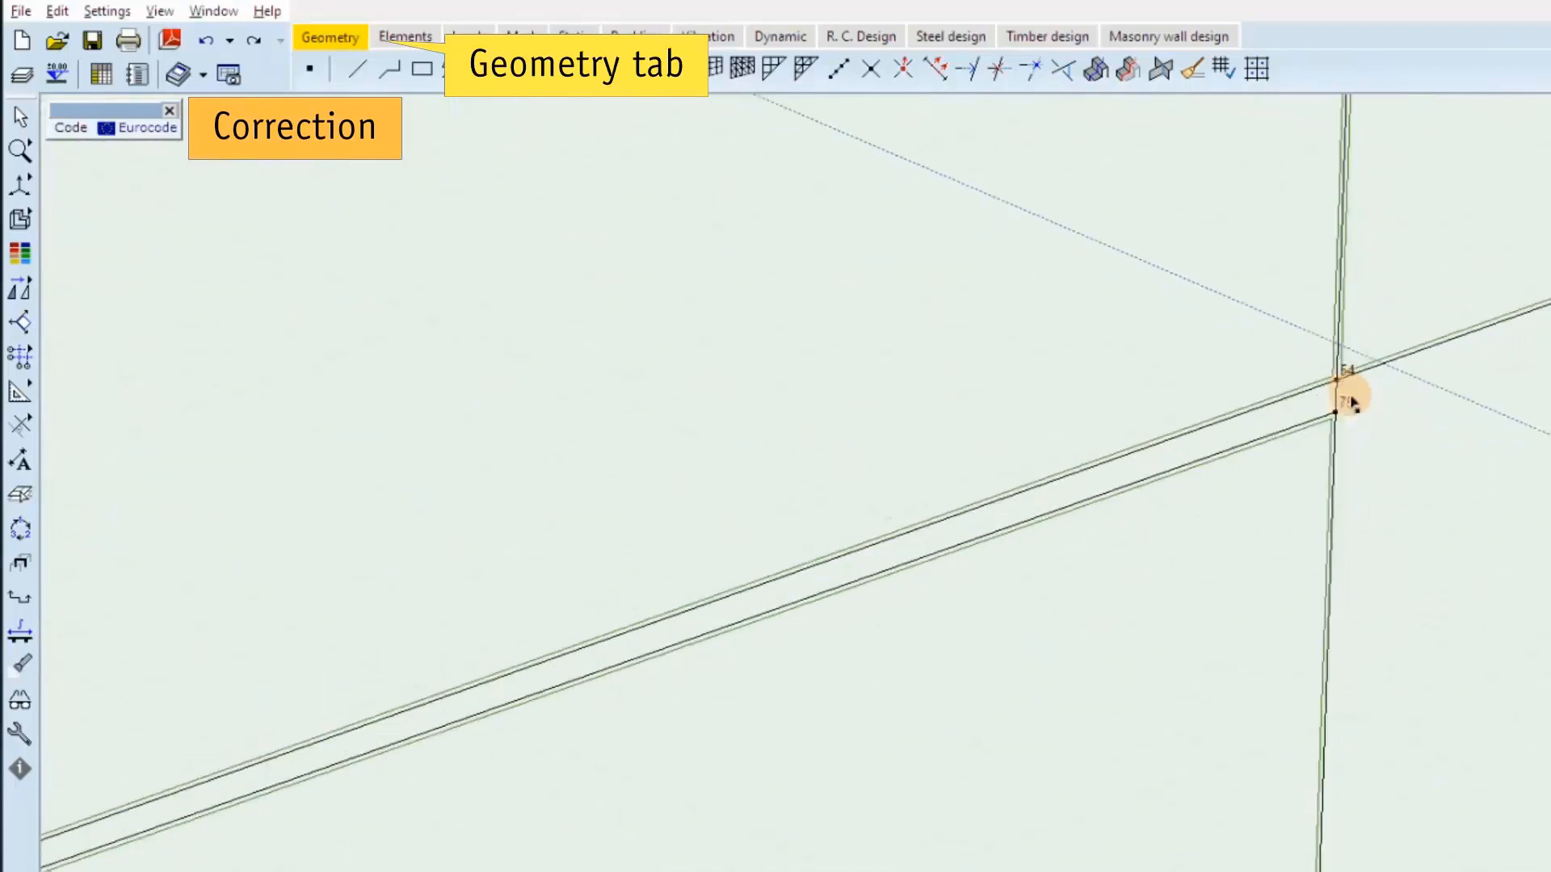
{"action": "scroll", "coordinate": [1351, 397], "scroll_direction": "up", "scroll_amount": 2}
{"action": "left_click_drag", "start_coordinate": [1307, 437], "coordinate": [1312, 336]}
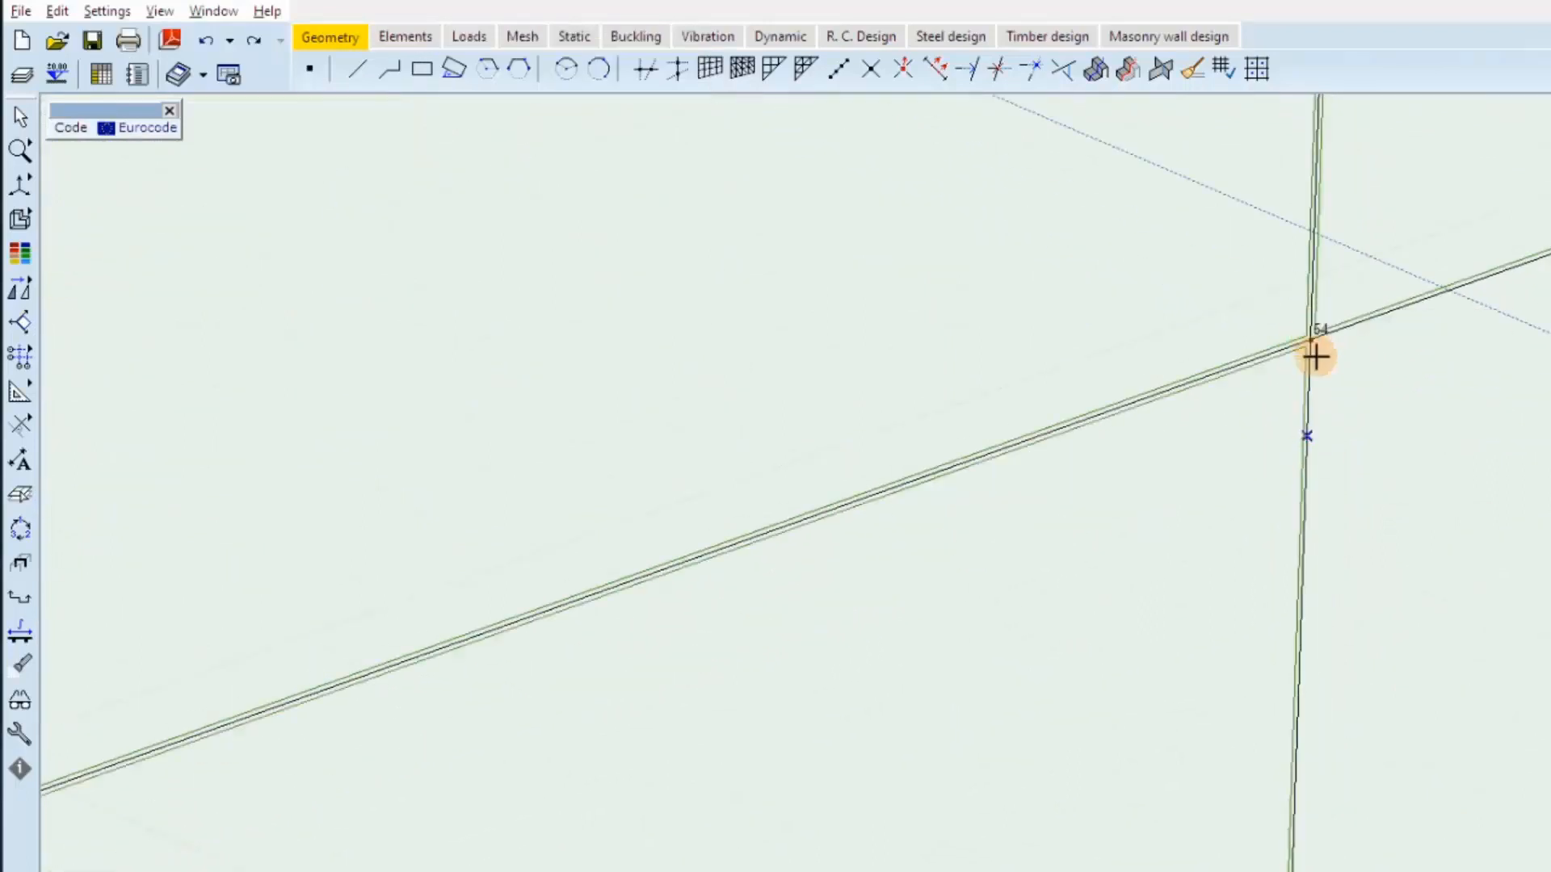
{"action": "scroll", "coordinate": [1315, 356], "scroll_direction": "down", "scroll_amount": 8}
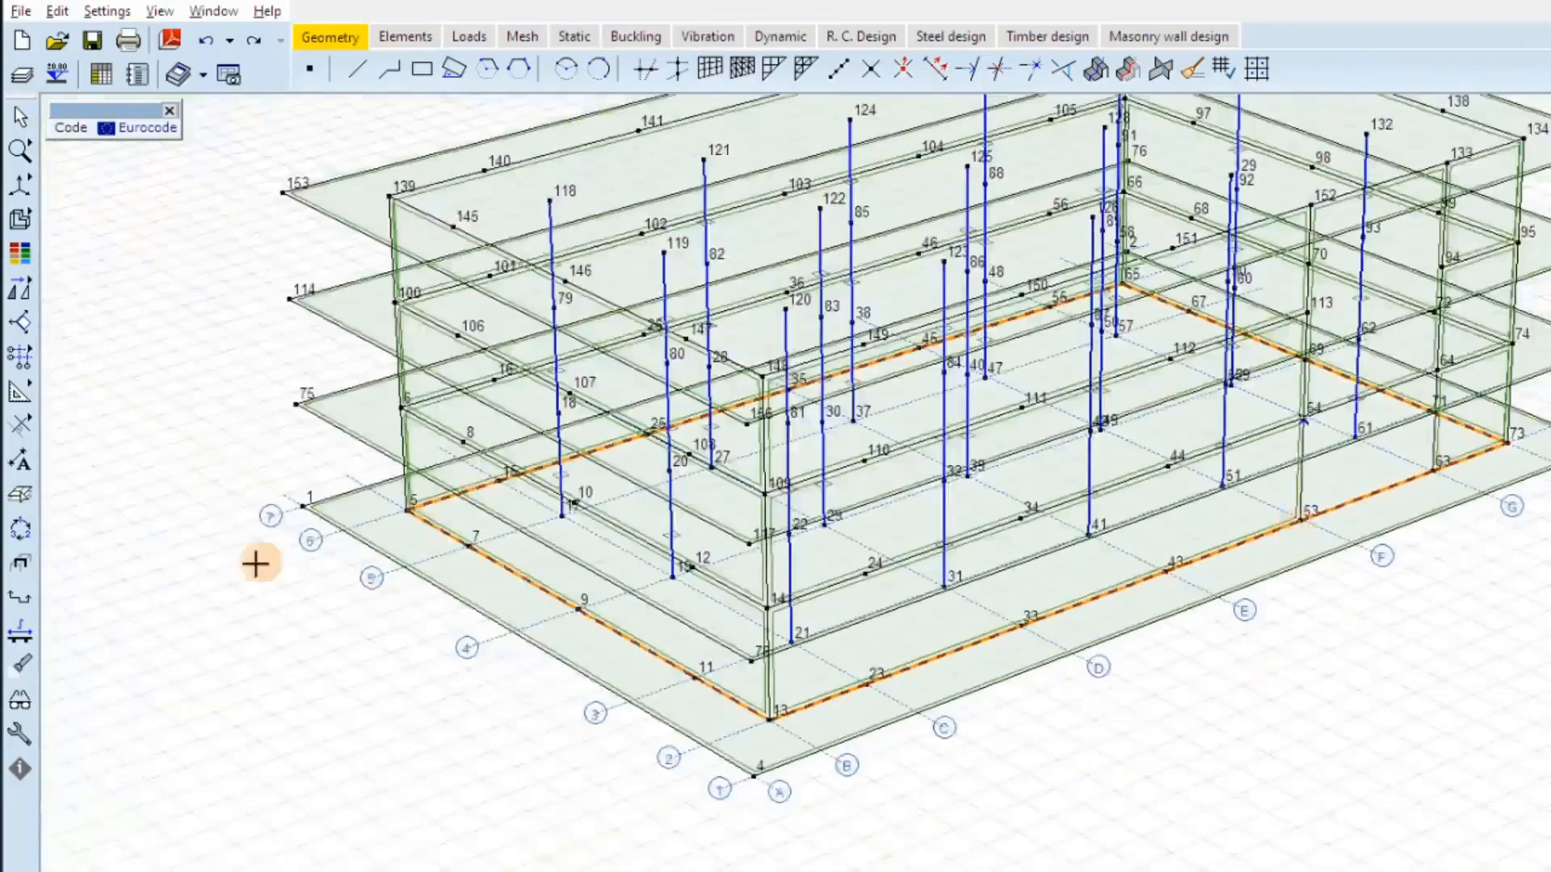
{"action": "scroll", "coordinate": [256, 564], "scroll_direction": "down", "scroll_amount": 3}
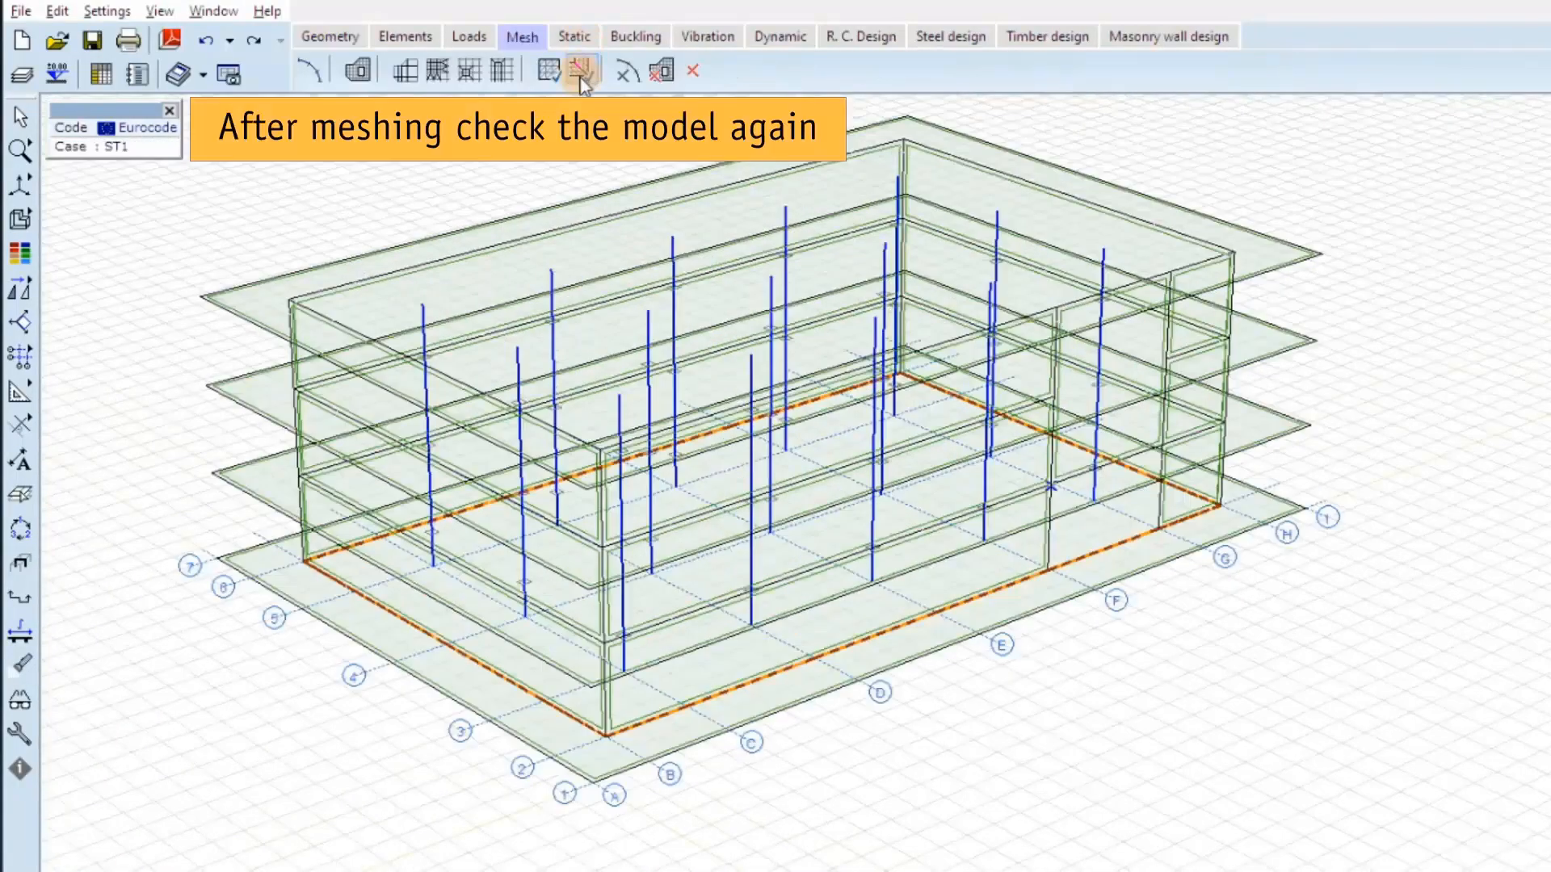
Step: Recheck the free surface edges on the remeshed model and examine the new eZ results on the walls only
{"action": "left_click", "coordinate": [580, 77]}
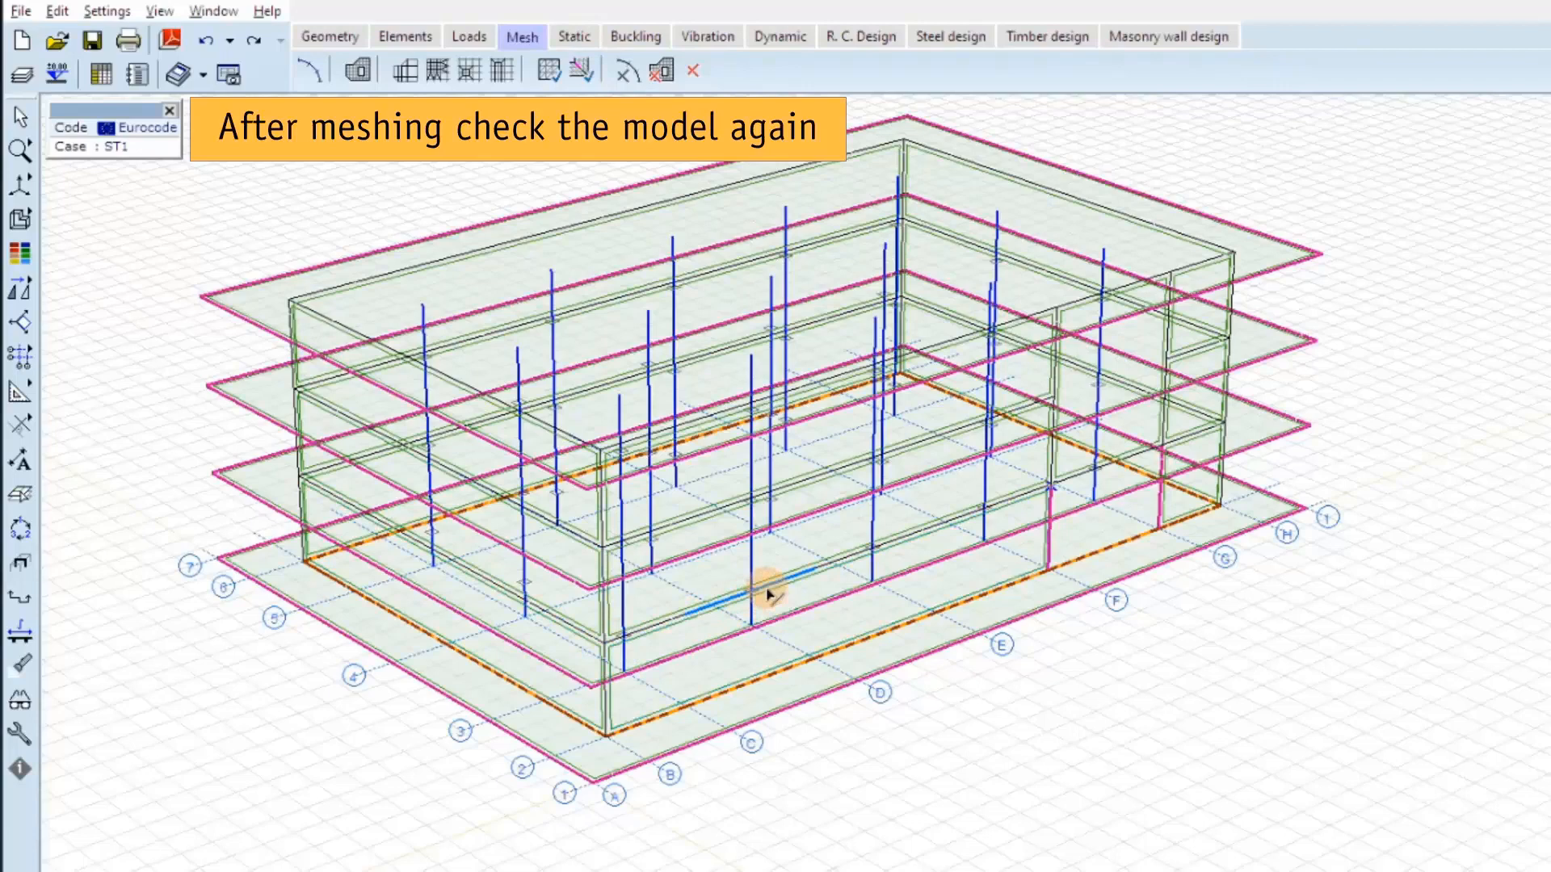
{"action": "left_click", "coordinate": [583, 37]}
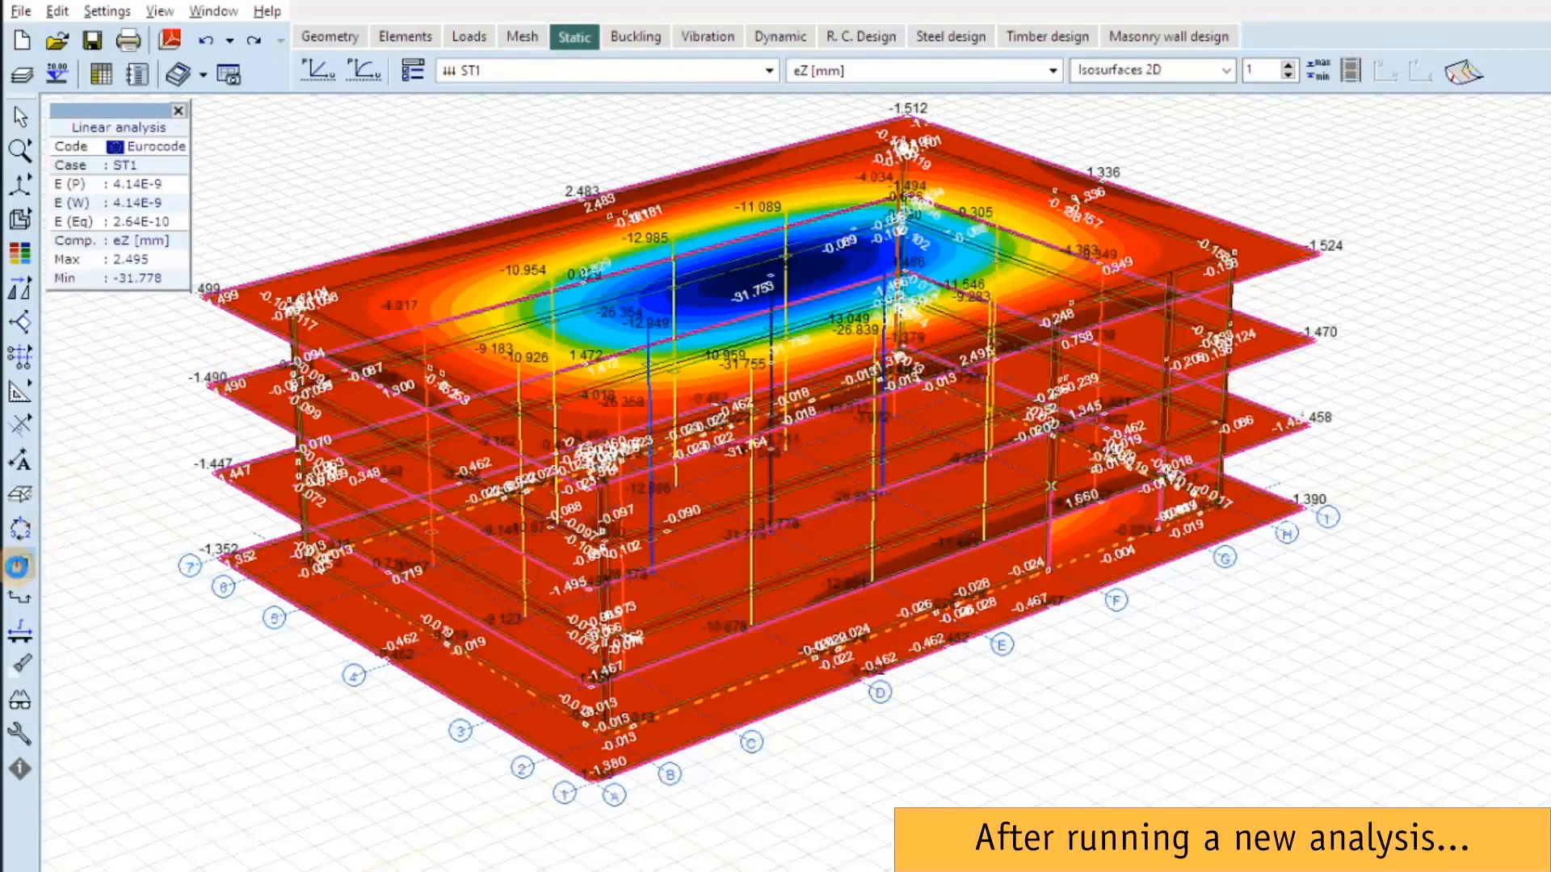
{"action": "left_click", "coordinate": [21, 570]}
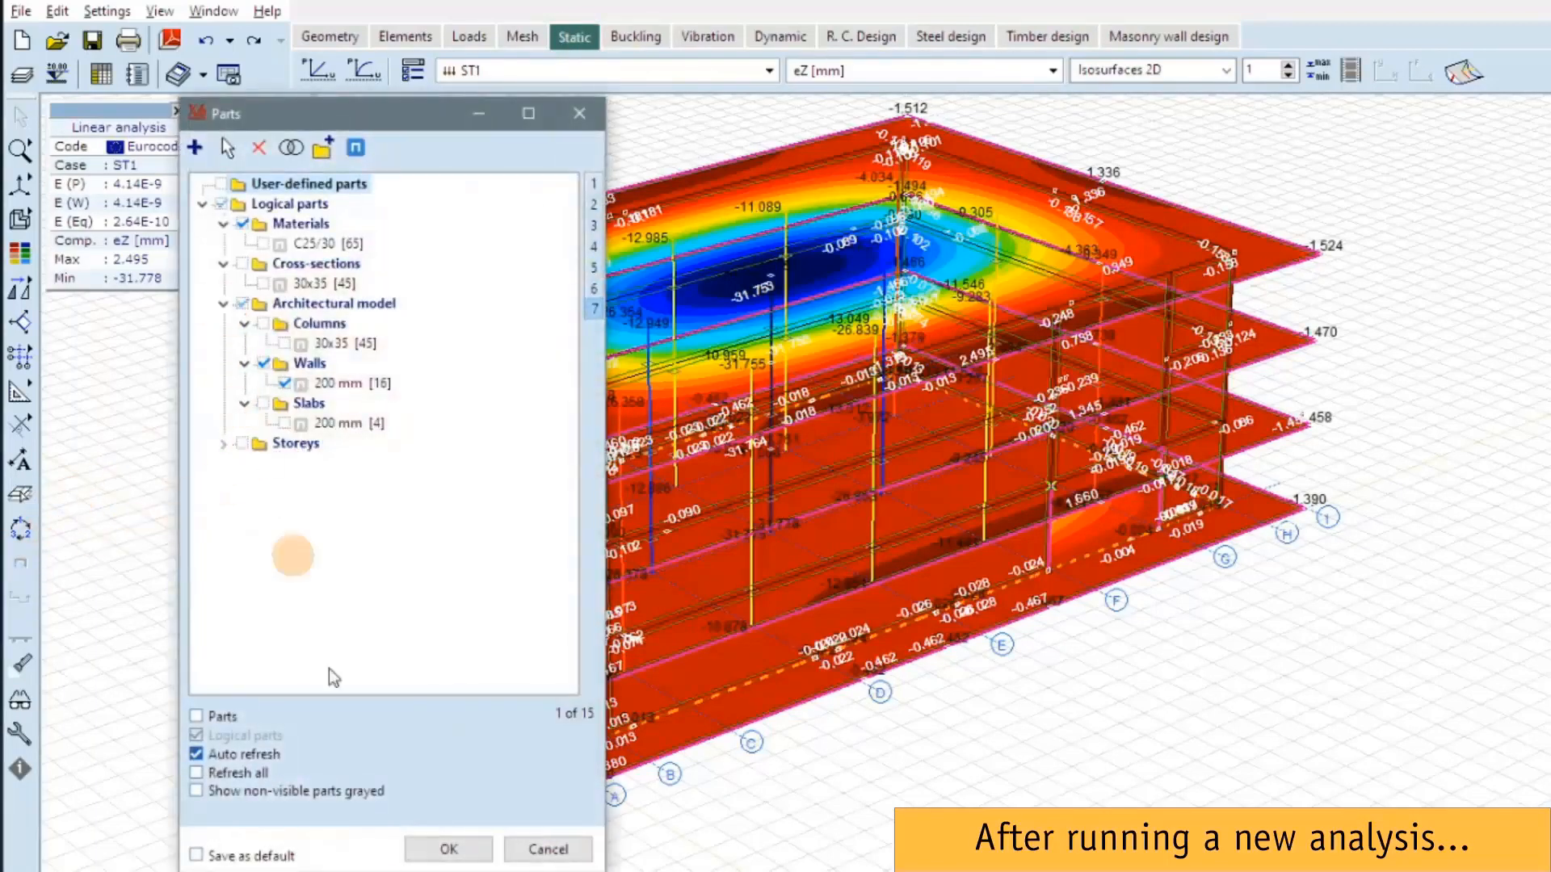
{"action": "left_click", "coordinate": [196, 716]}
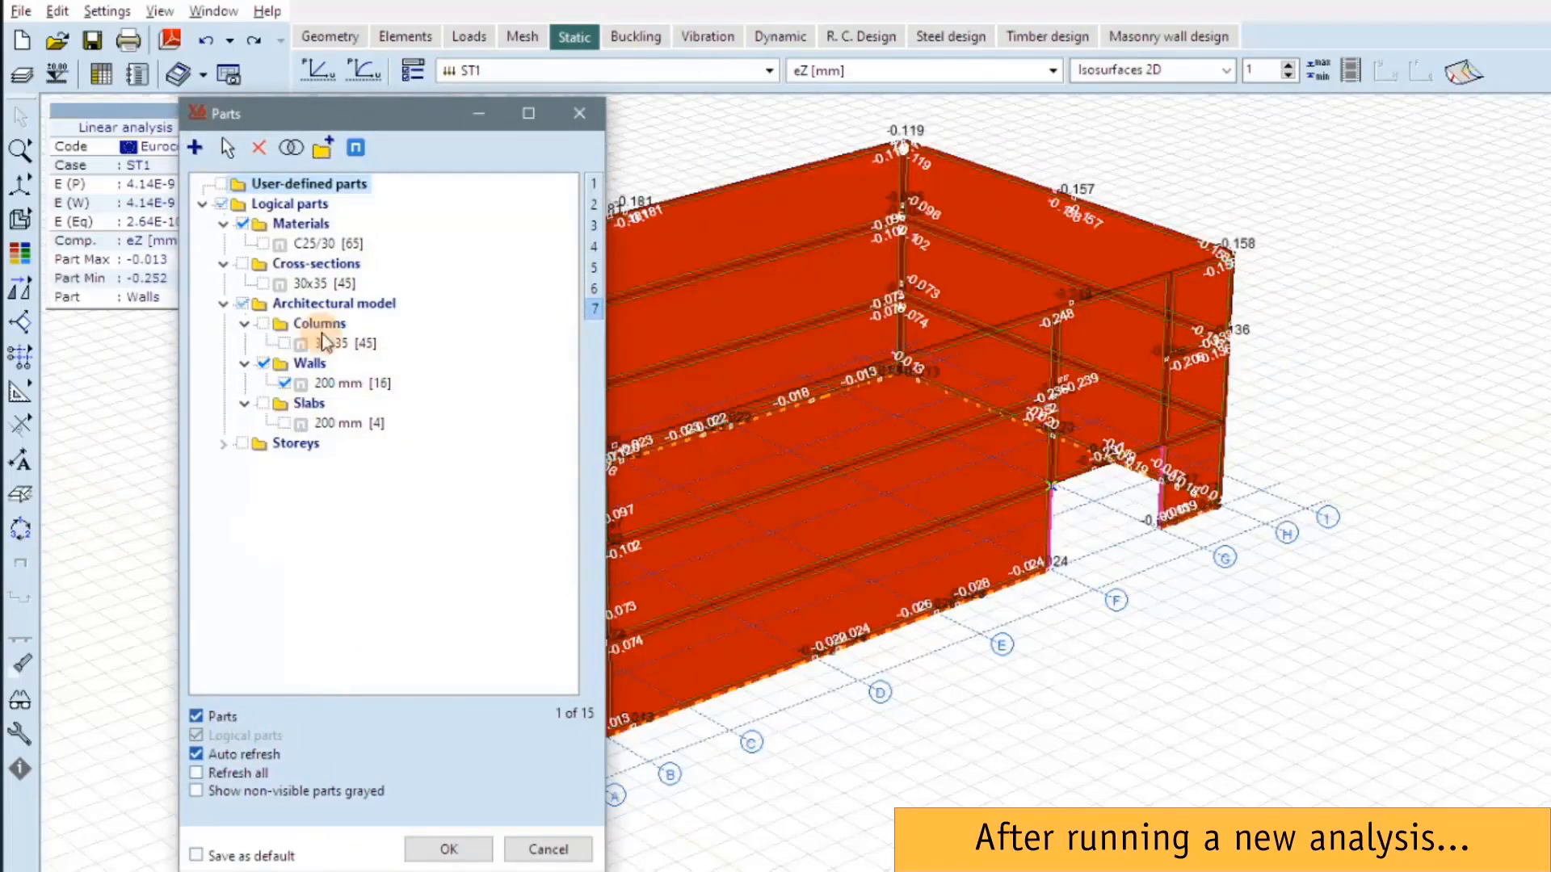
{"action": "left_click", "coordinate": [448, 849]}
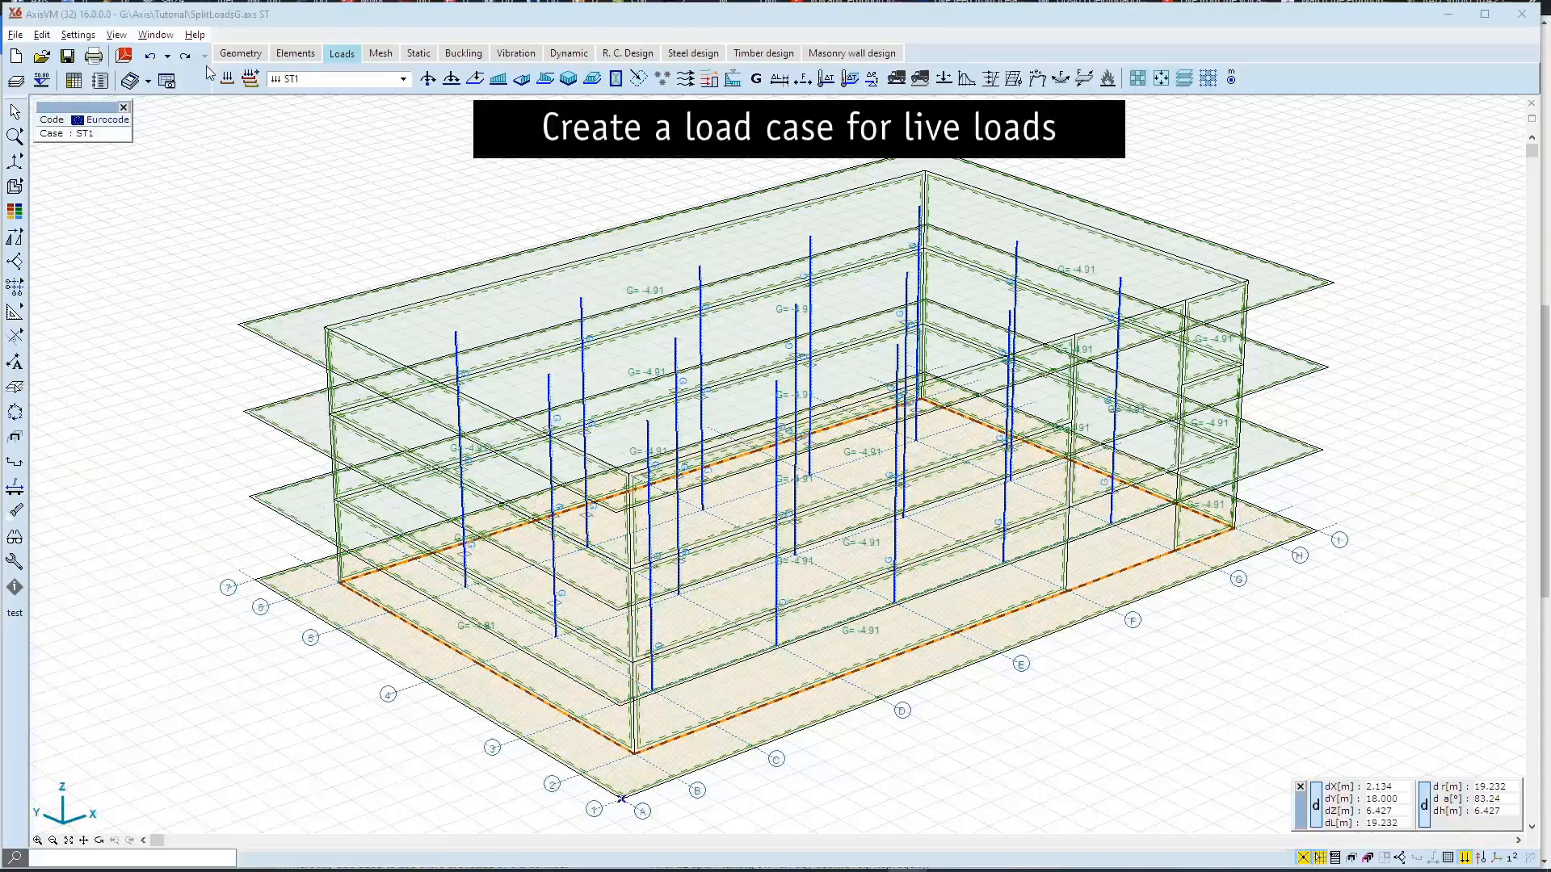
Step: Create a new static load case named Live
{"action": "left_click", "coordinate": [228, 81]}
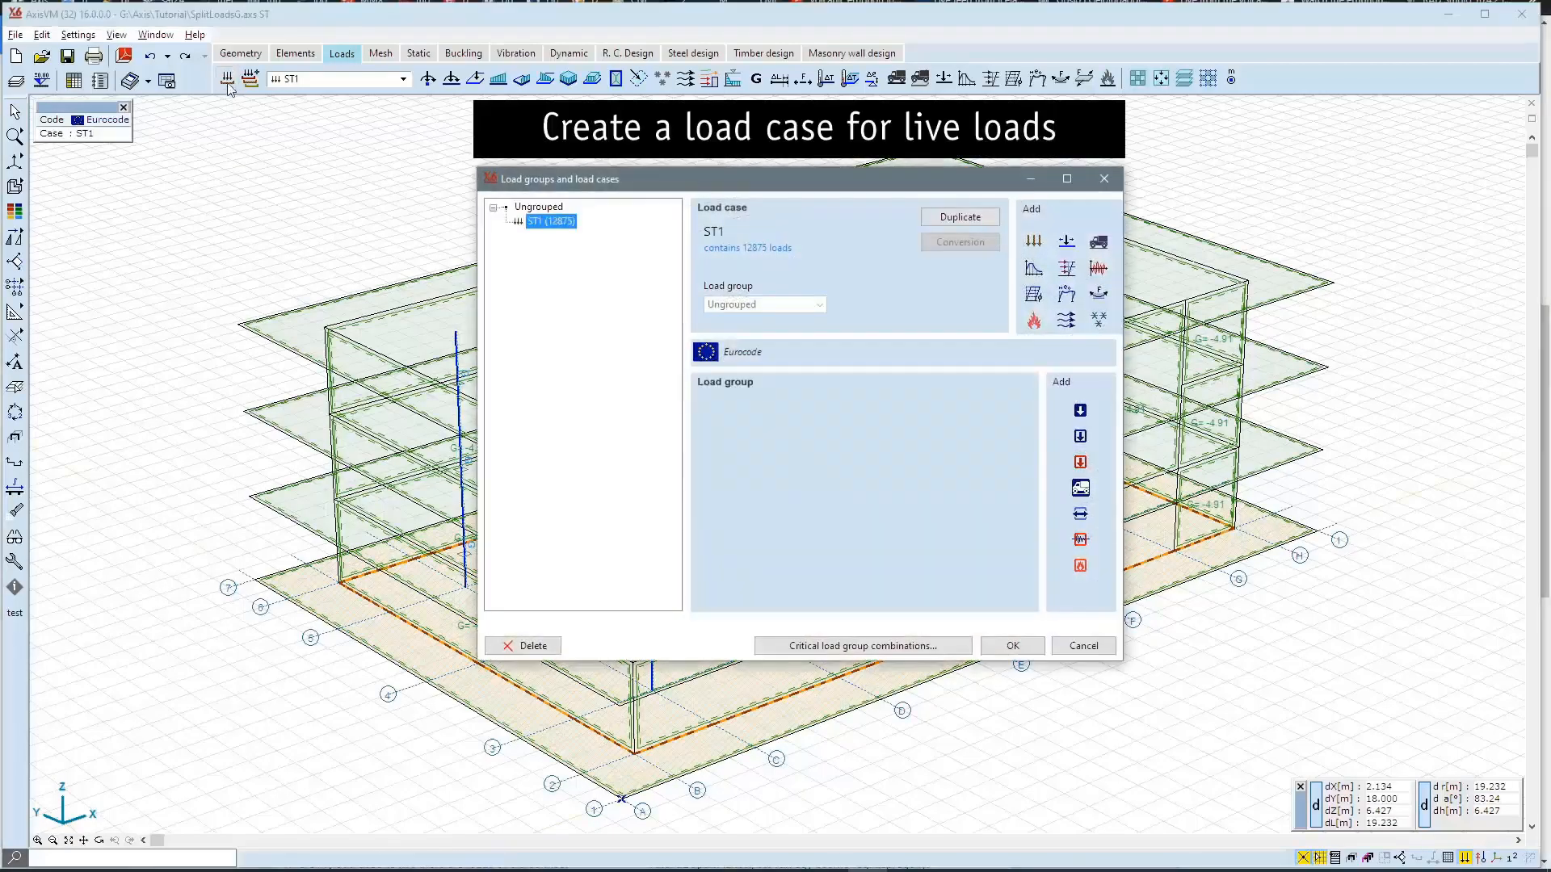
{"action": "left_click", "coordinate": [1036, 244]}
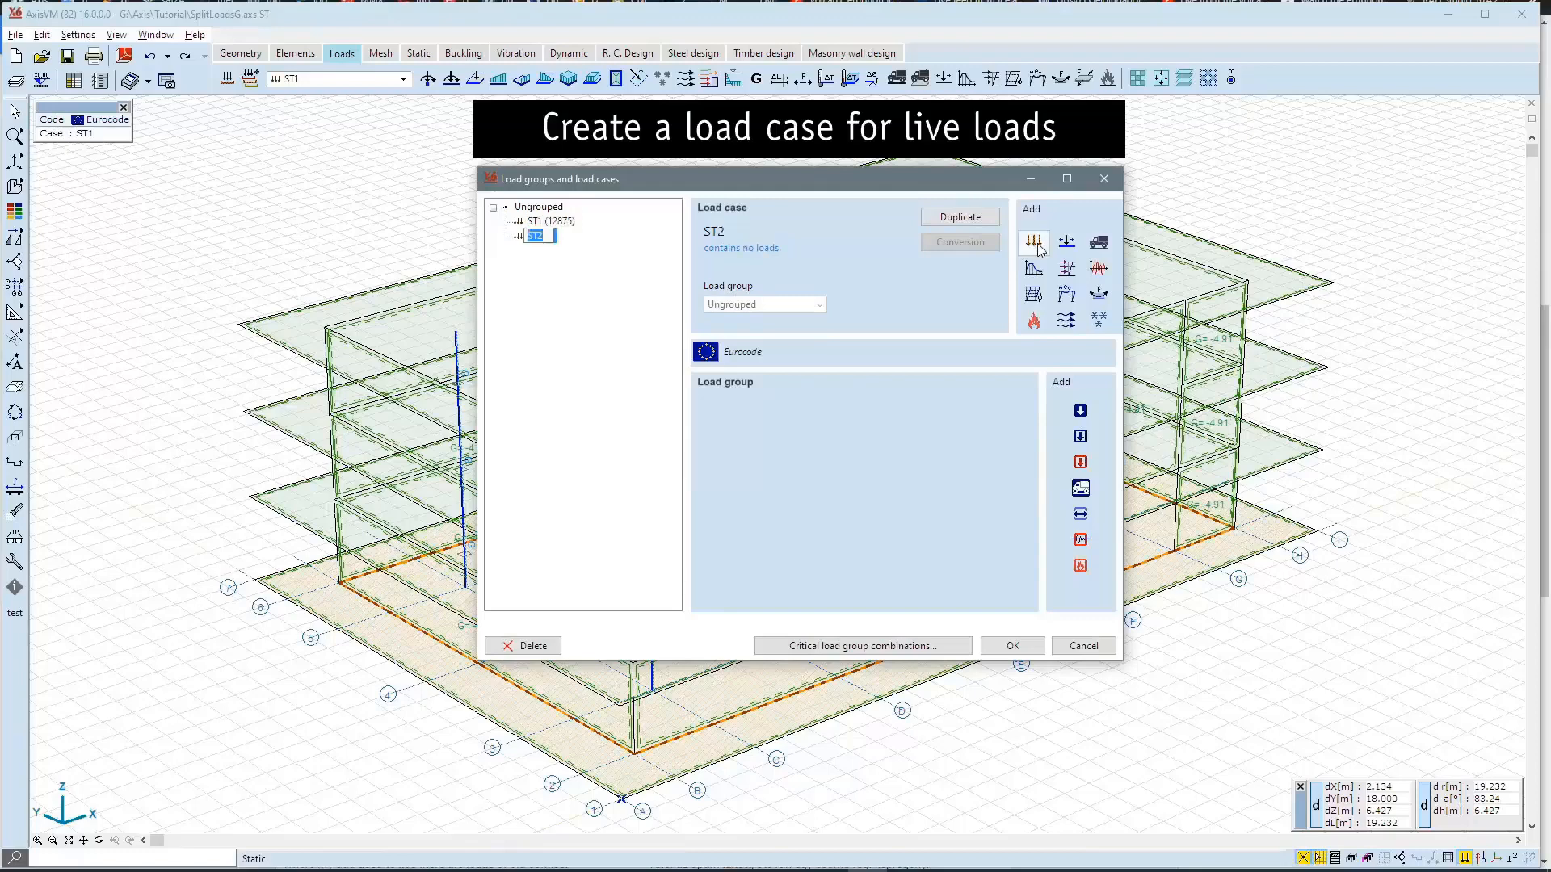
{"action": "type", "text": "Live"}
{"action": "key", "text": "Return"}
{"action": "left_click", "coordinate": [1010, 645]}
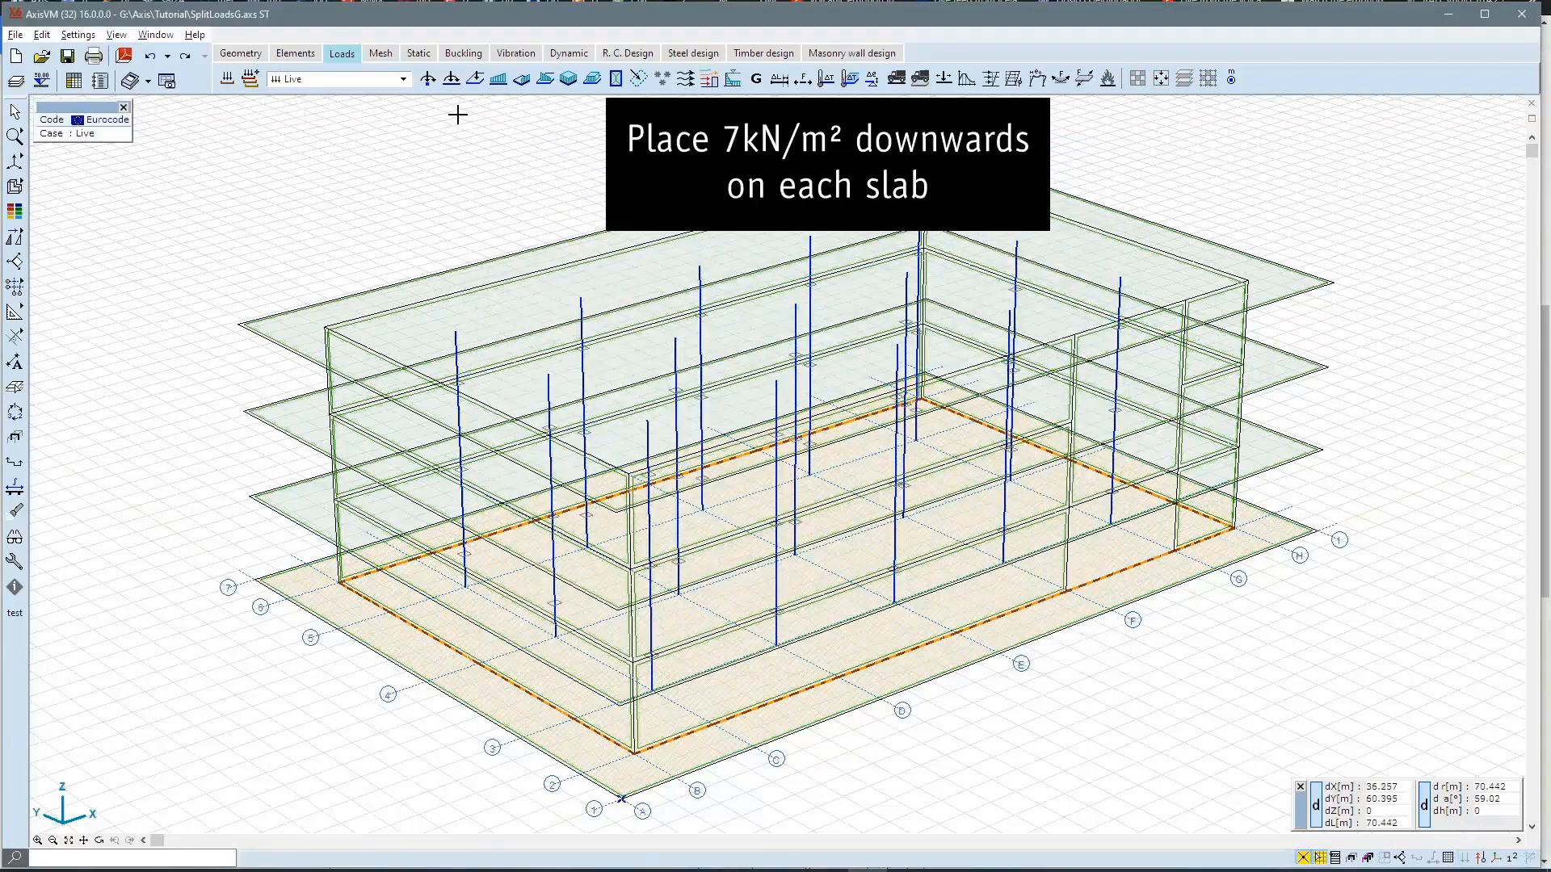
Step: Apply a distributed load of pZ = -7 kN/m² to all four slabs in the Live load case
{"action": "left_click", "coordinate": [569, 79]}
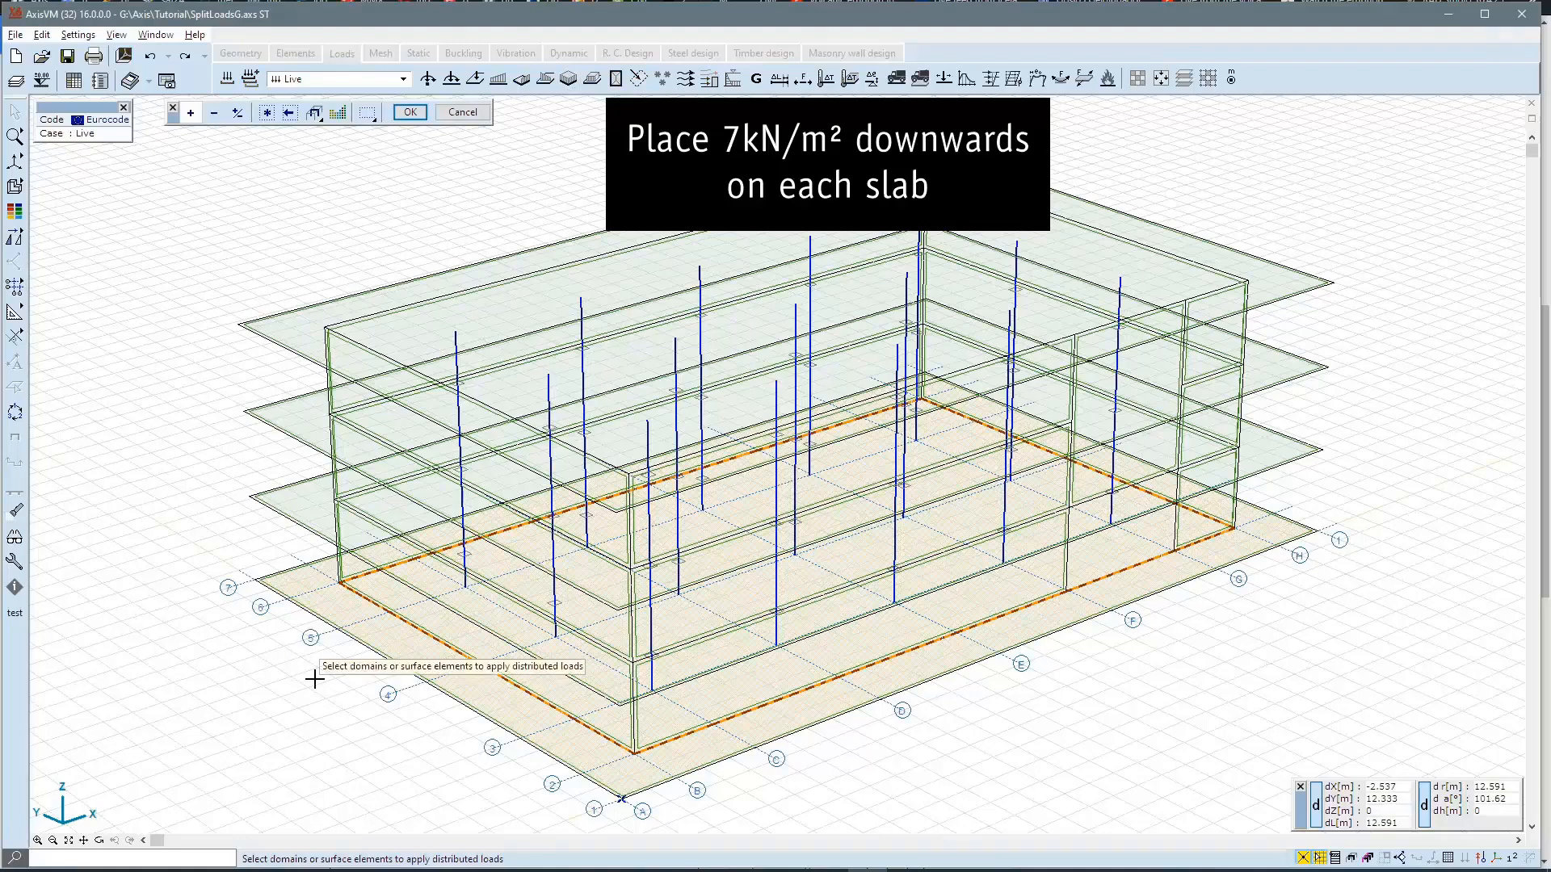
{"action": "left_click_drag", "start_coordinate": [315, 679], "coordinate": [201, 278]}
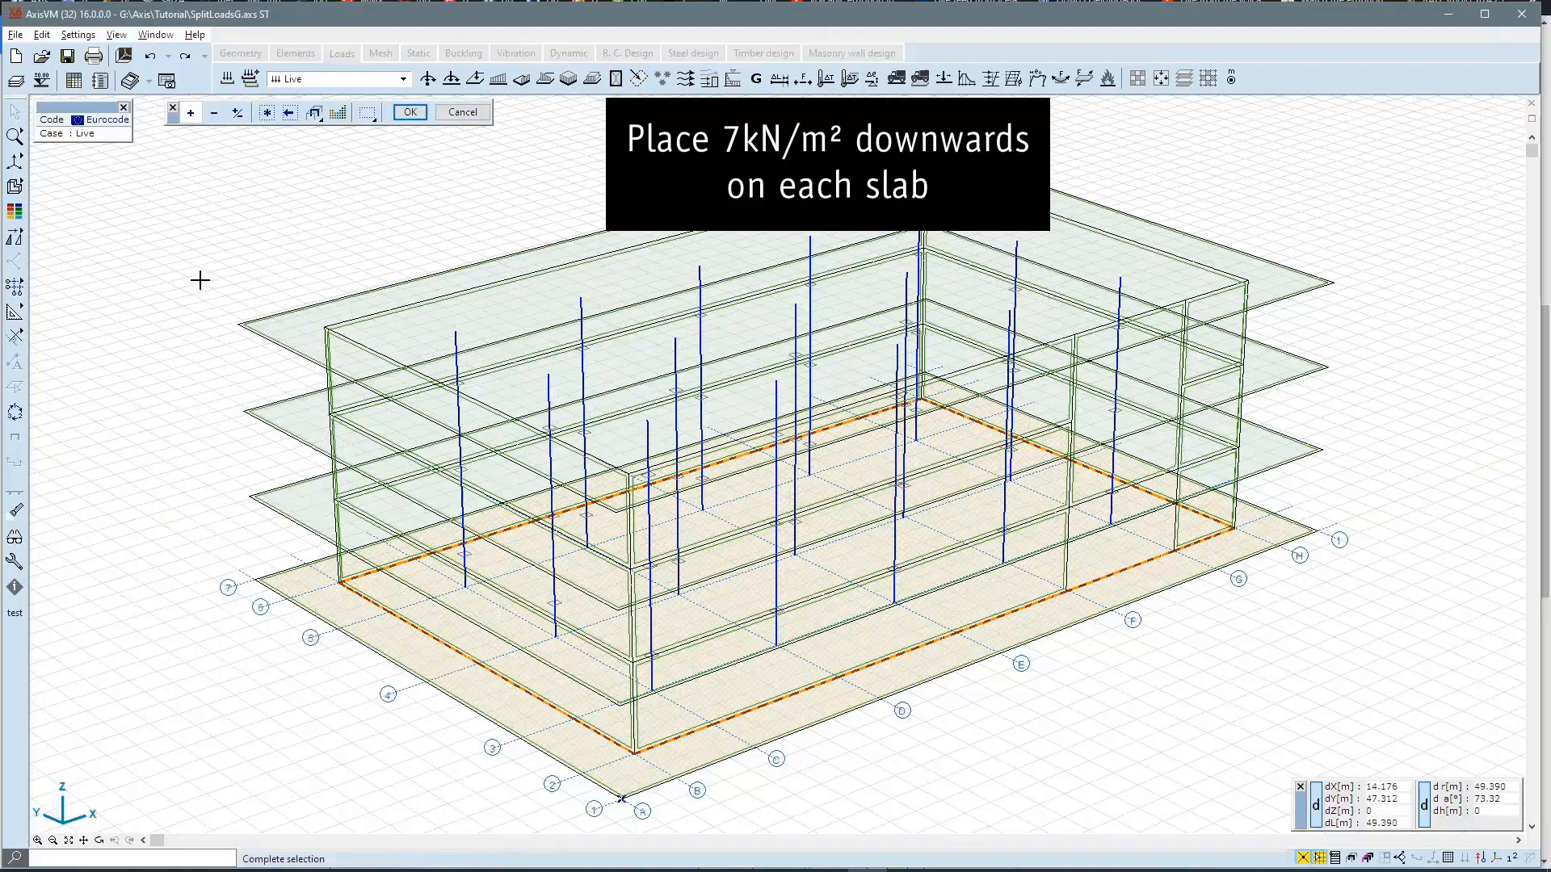
{"action": "left_click", "coordinate": [410, 112]}
{"action": "left_click", "coordinate": [732, 496]}
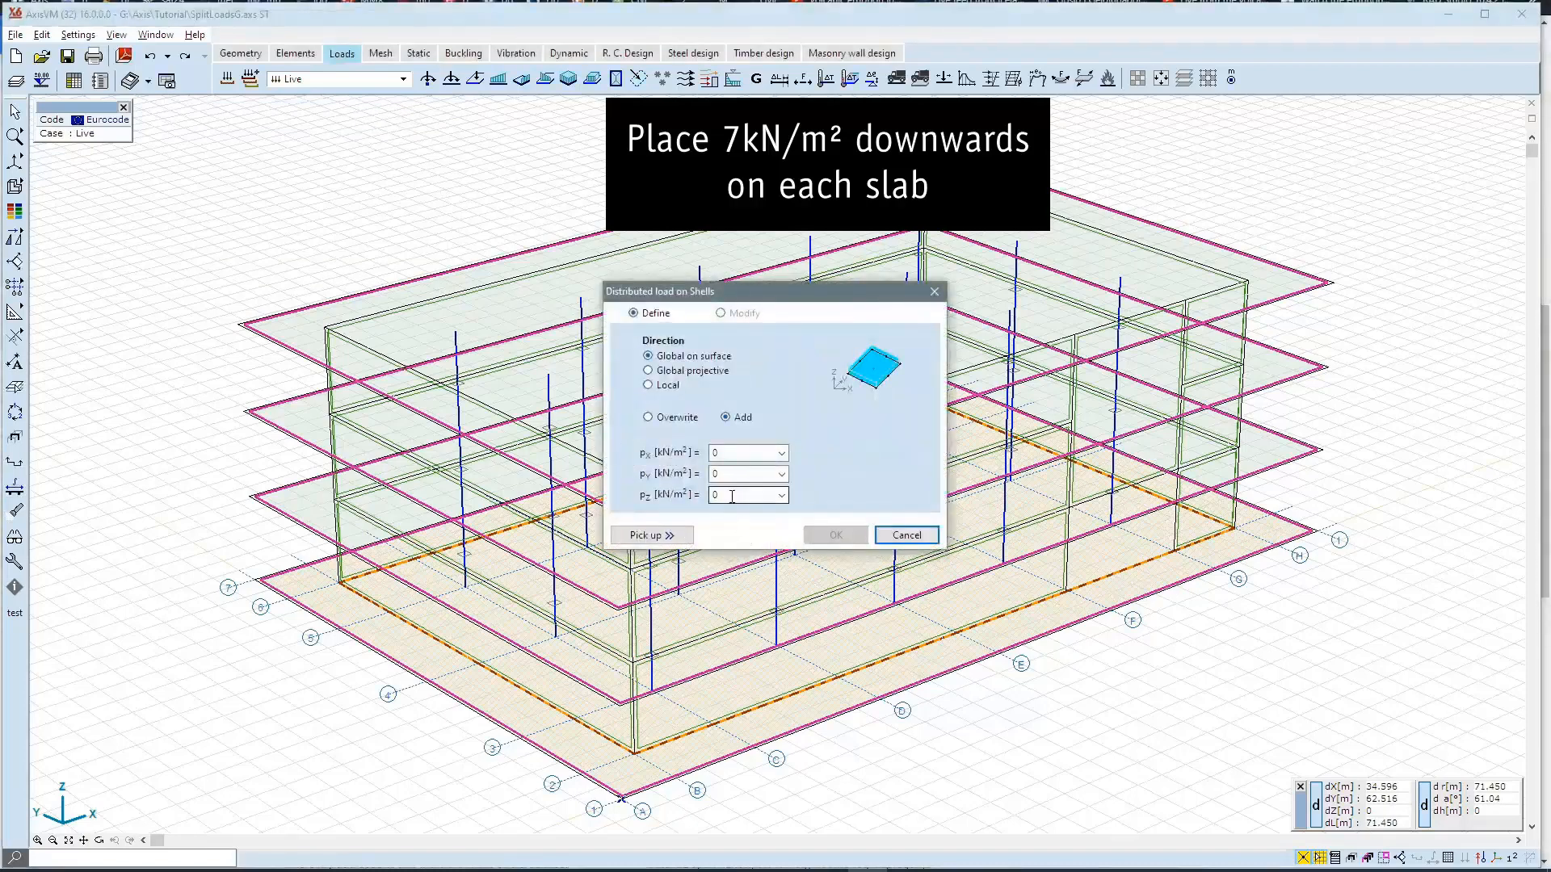
{"action": "double_click", "coordinate": [732, 496]}
{"action": "type", "text": "-7"}
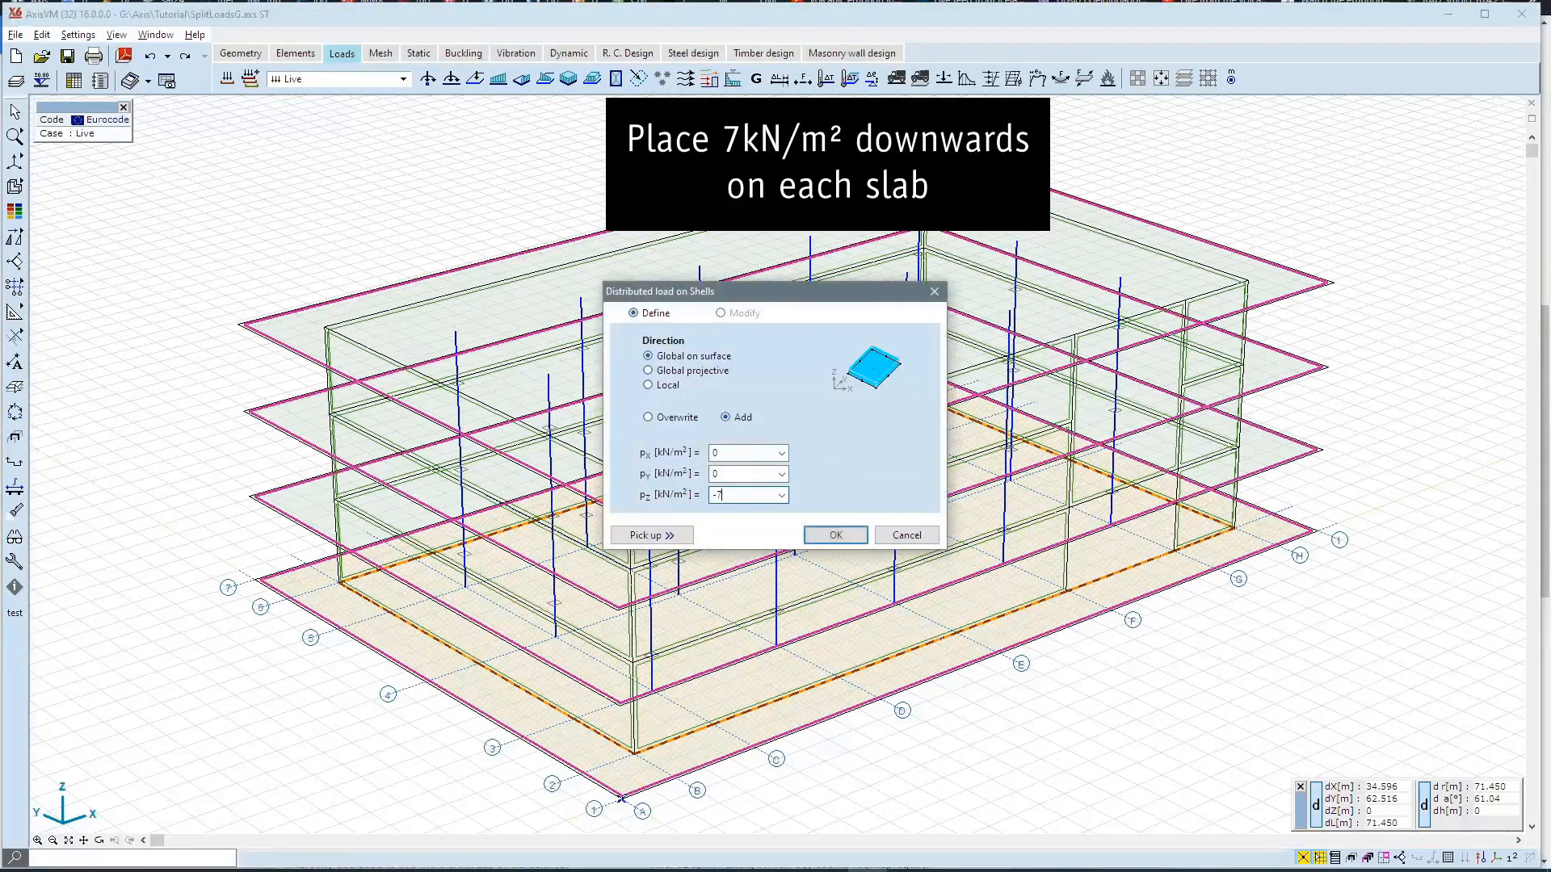
{"action": "left_click", "coordinate": [835, 537]}
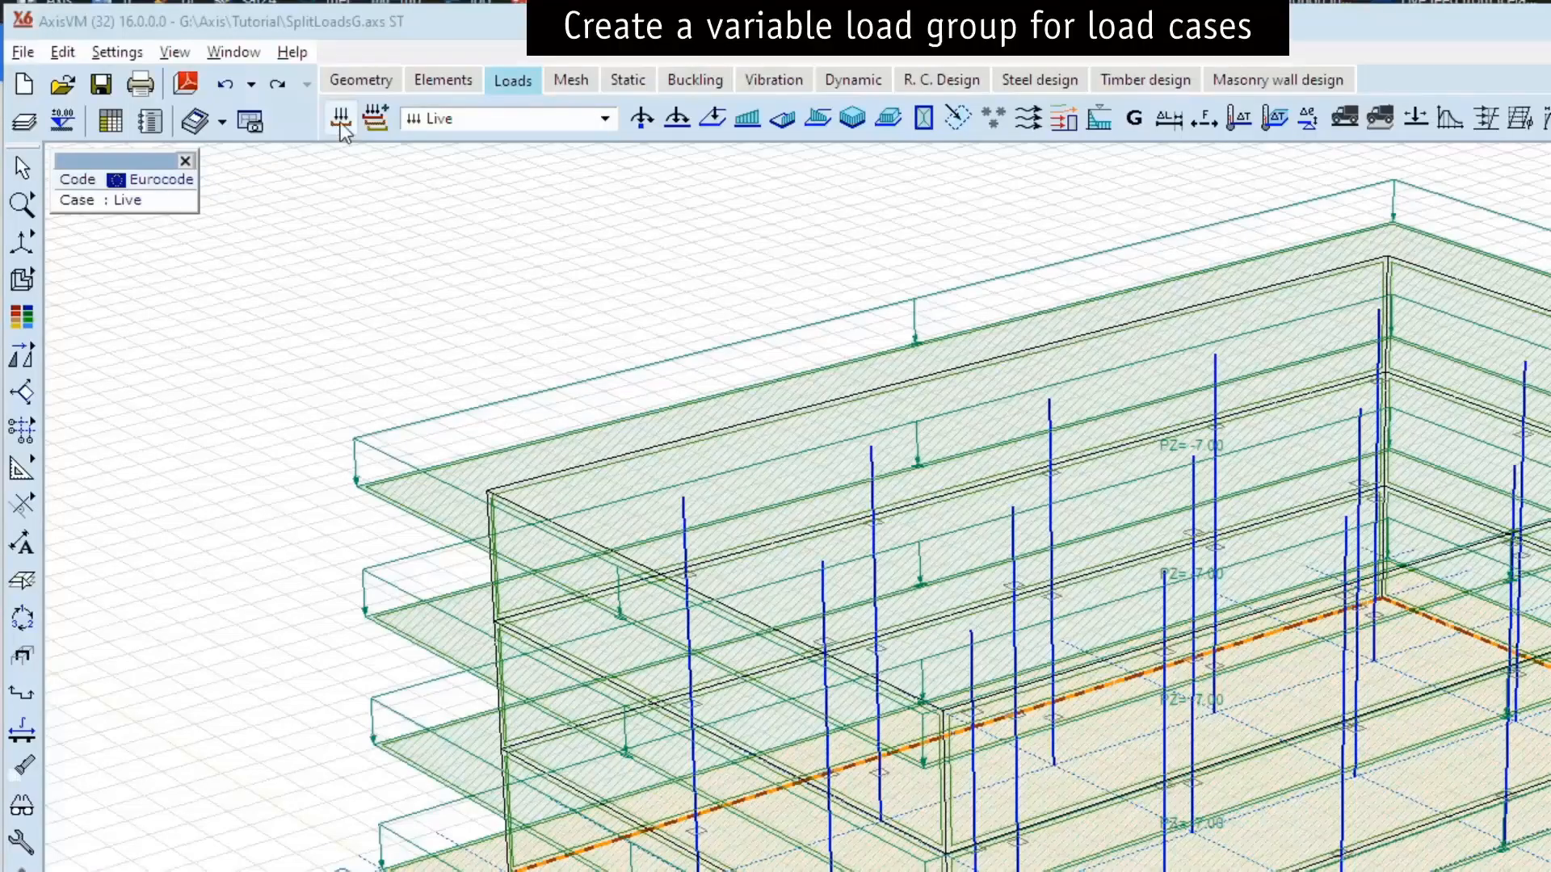
Step: Create a variable load group named LIVE.STOREYS
{"action": "left_click", "coordinate": [227, 79]}
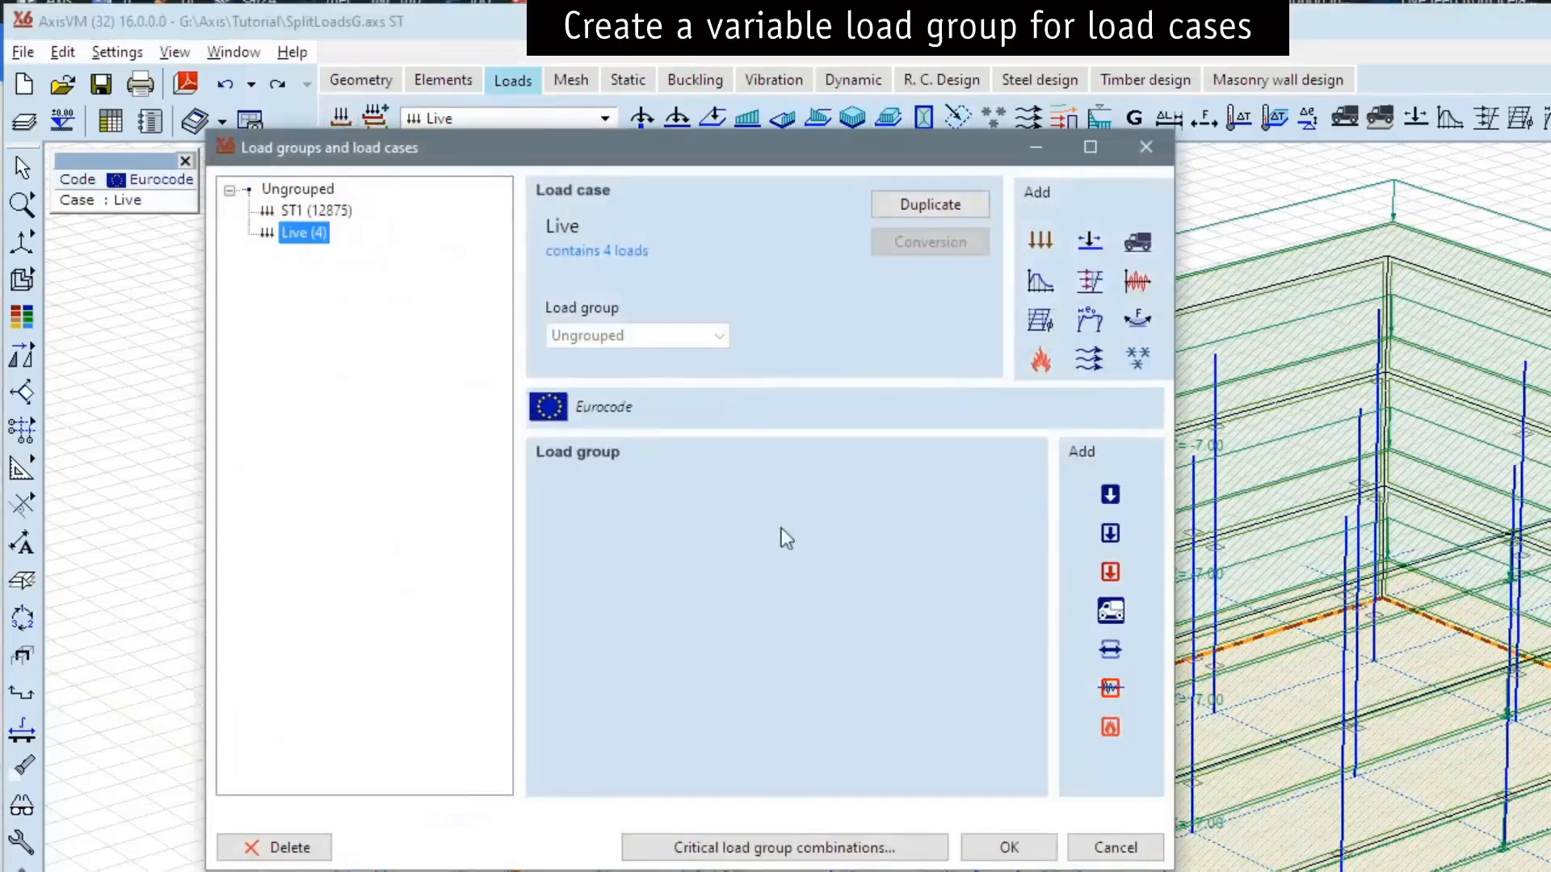
{"action": "left_click", "coordinate": [1113, 534]}
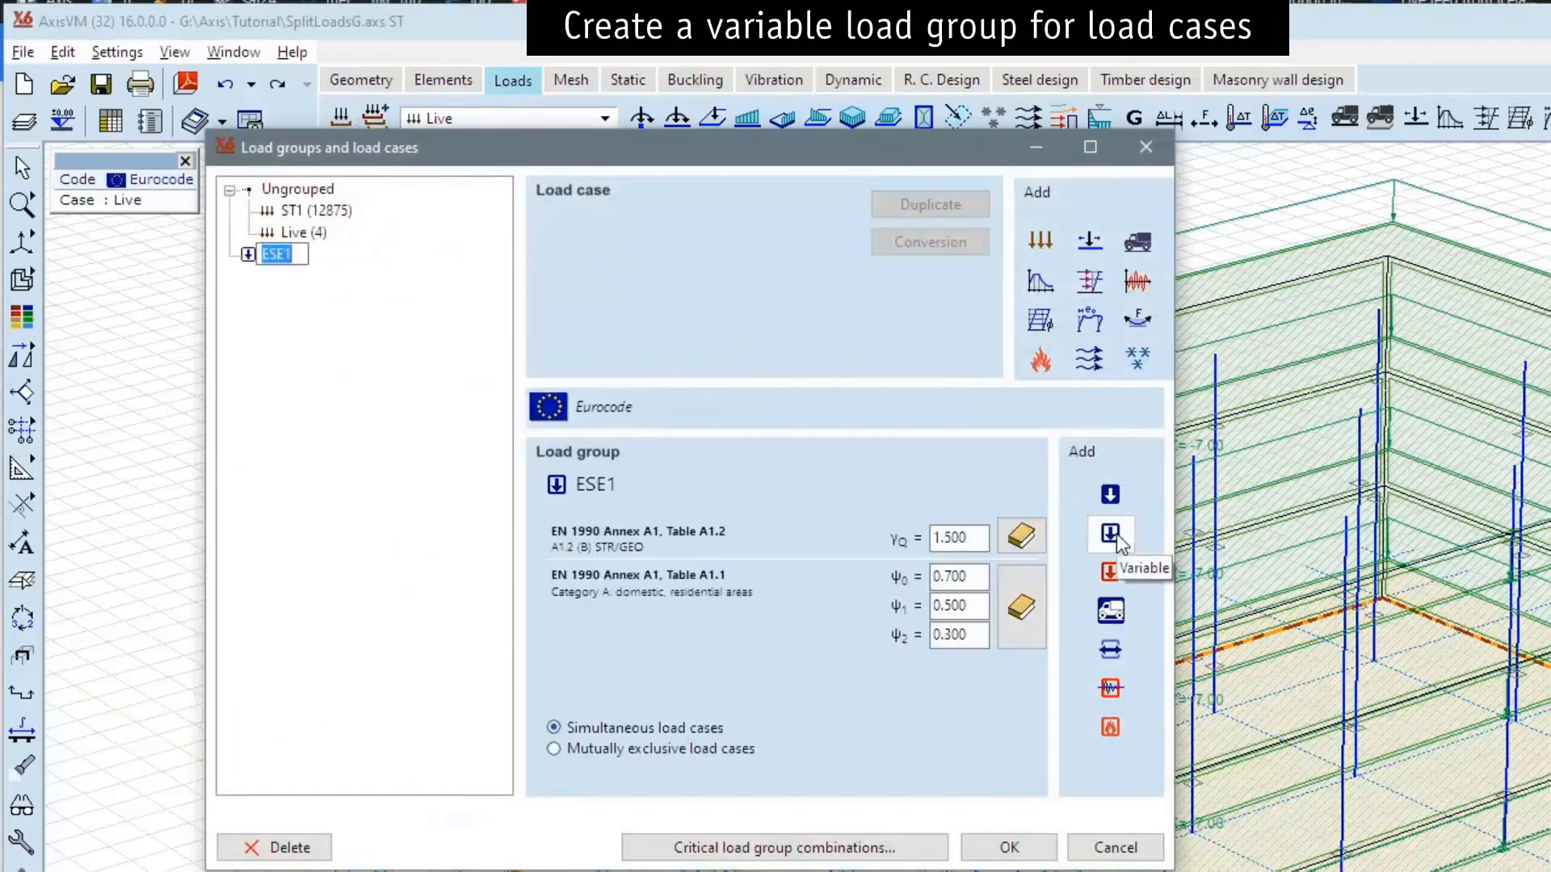
{"action": "key", "text": "Return"}
{"action": "key", "text": "Return"}
{"action": "key", "text": "Return"}
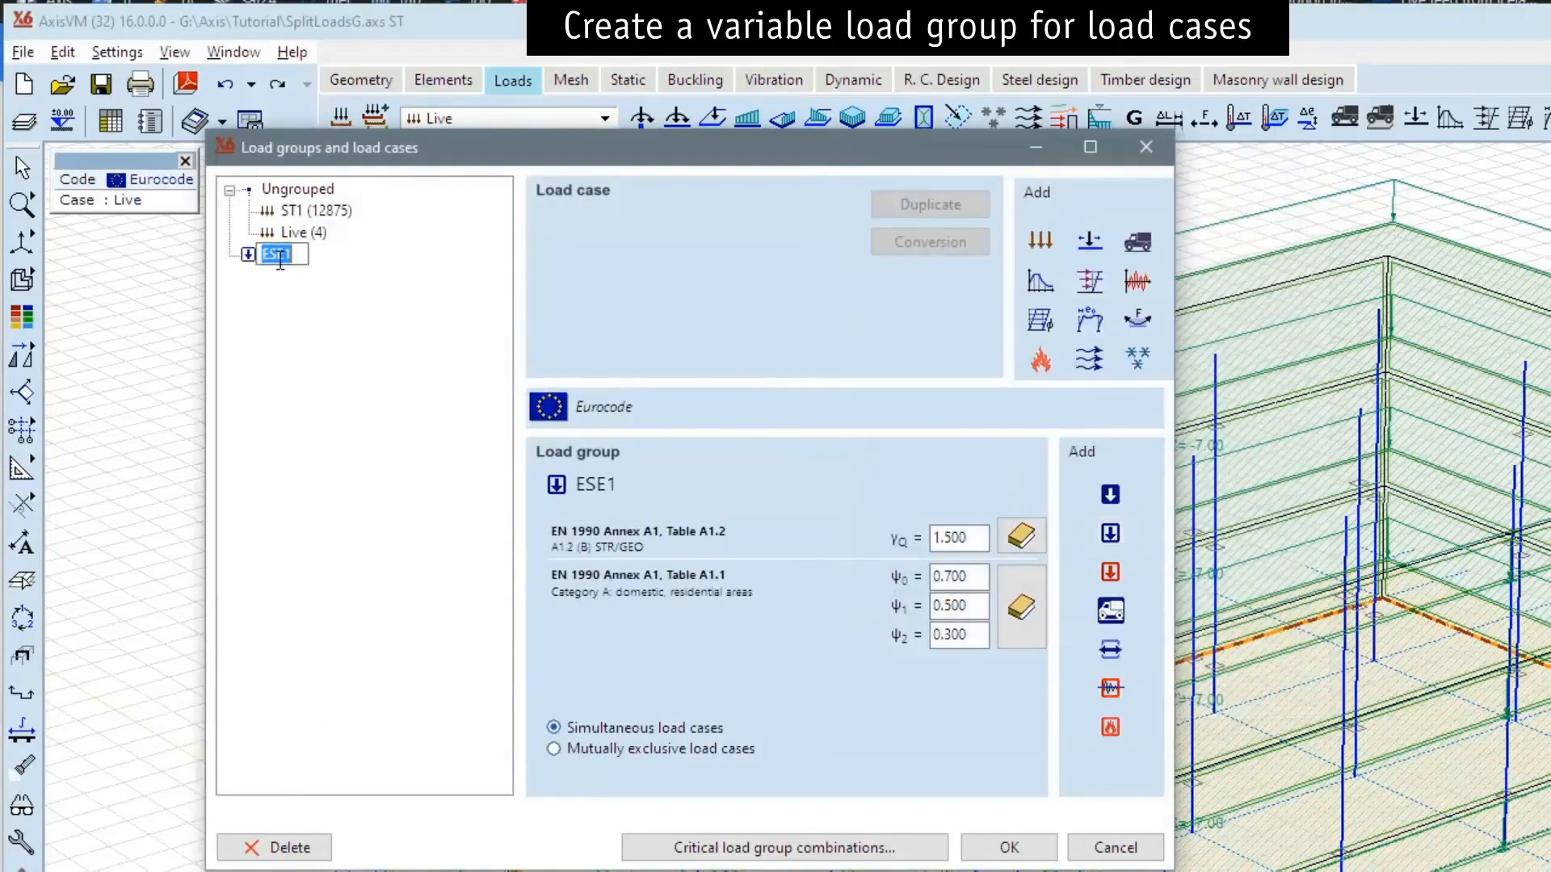
{"action": "type", "text": "LIVE:STOREYS."}
{"action": "key", "text": "Return"}
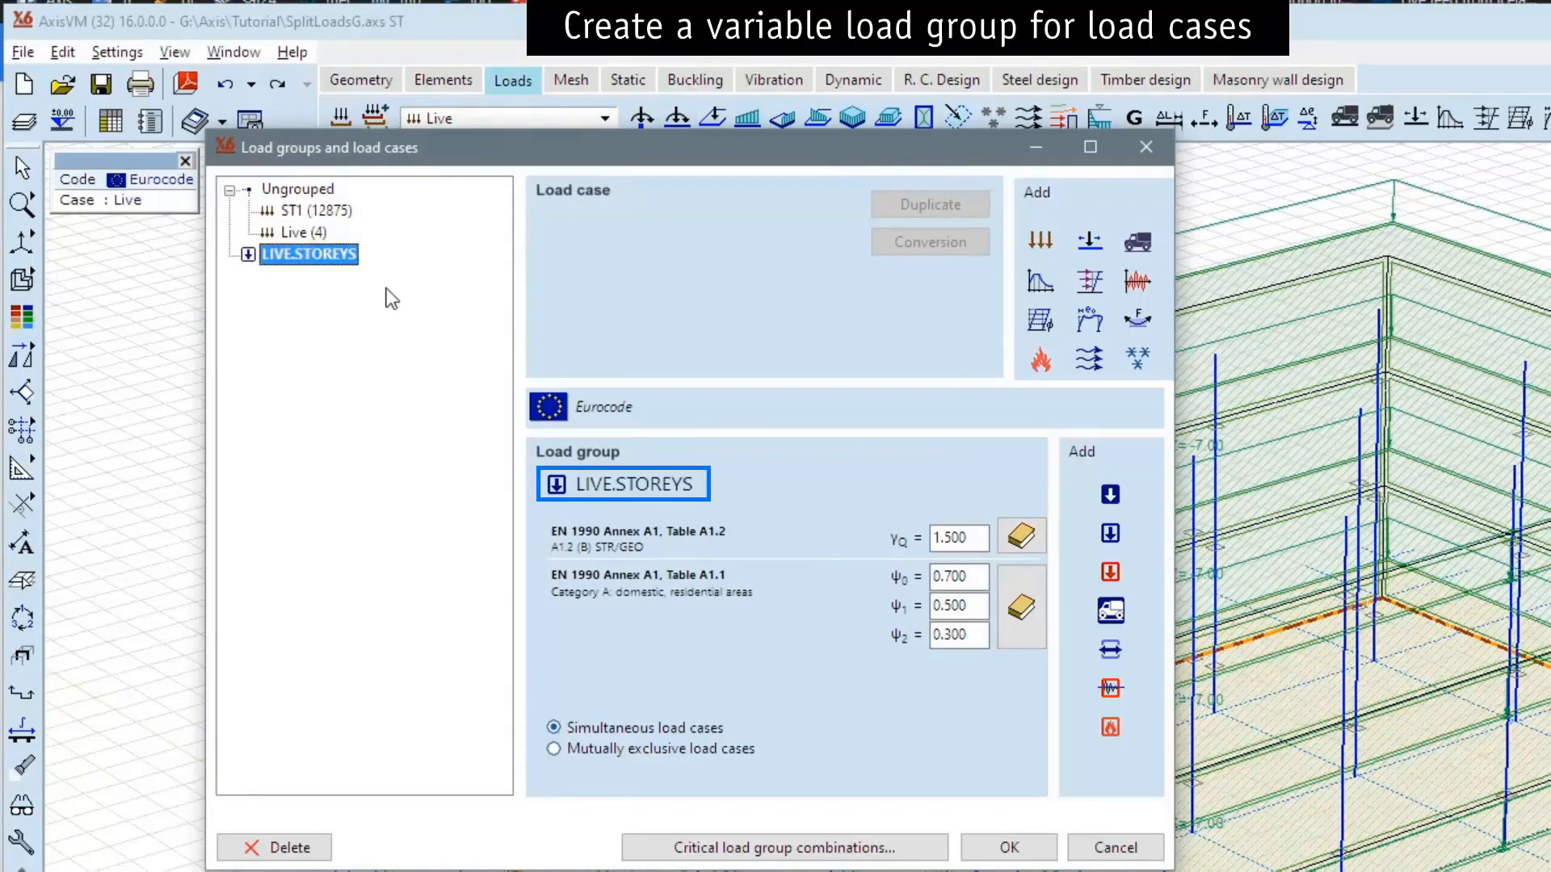
{"action": "left_click", "coordinate": [1008, 844]}
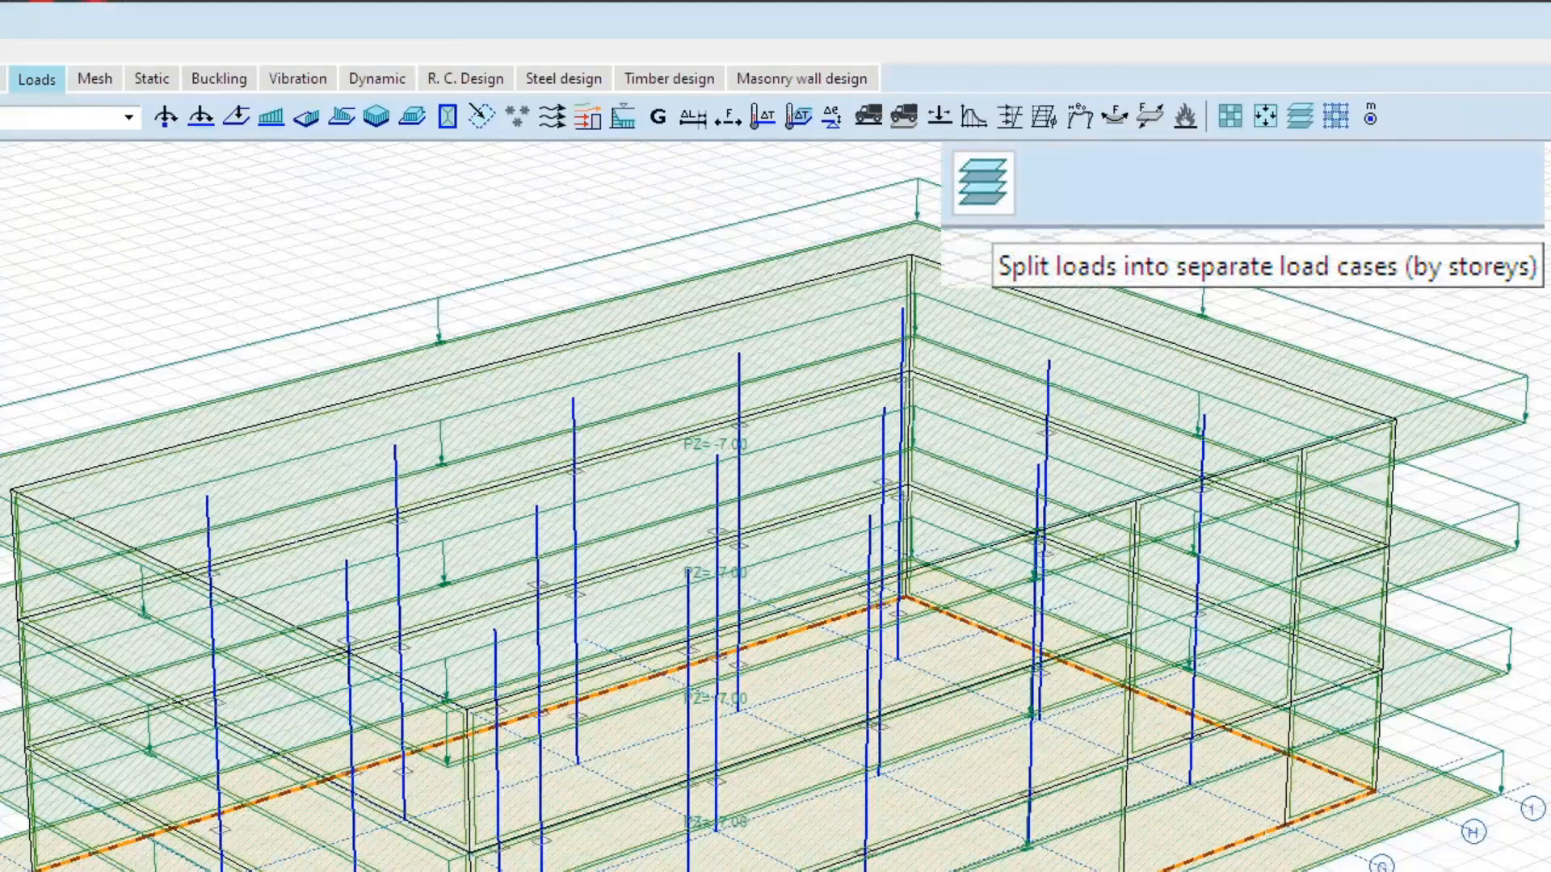
Step: Split all slab loads into load cases by storey with root name L in group LIVE.STOREYS, deleting the original loads and including storey names
{"action": "left_click", "coordinate": [1302, 122]}
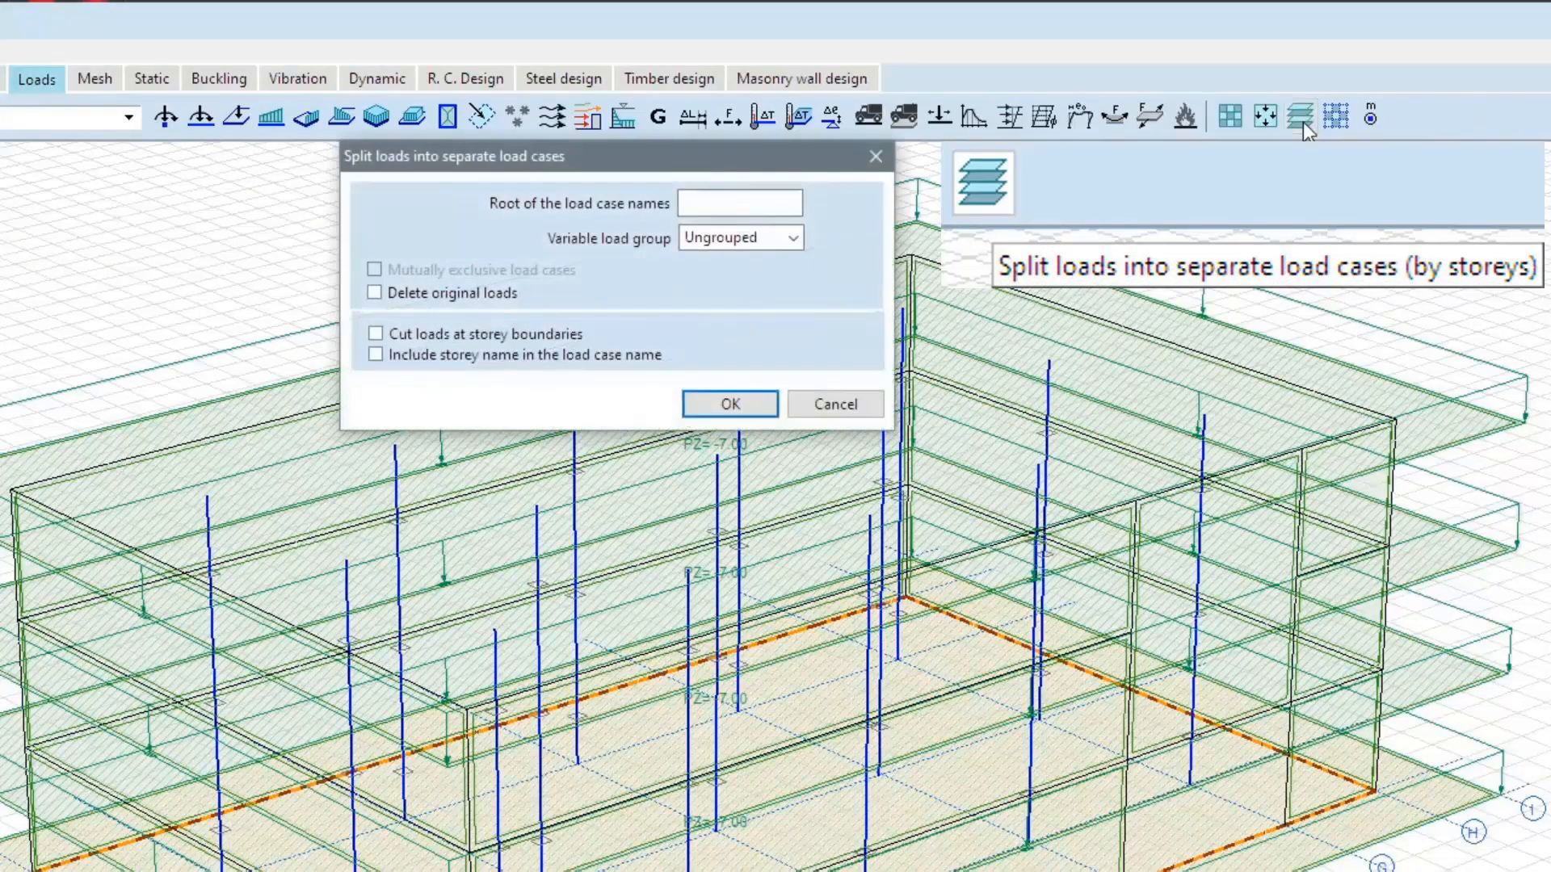
{"action": "left_click", "coordinate": [734, 214]}
{"action": "type", "text": "L"}
{"action": "left_click", "coordinate": [794, 239]}
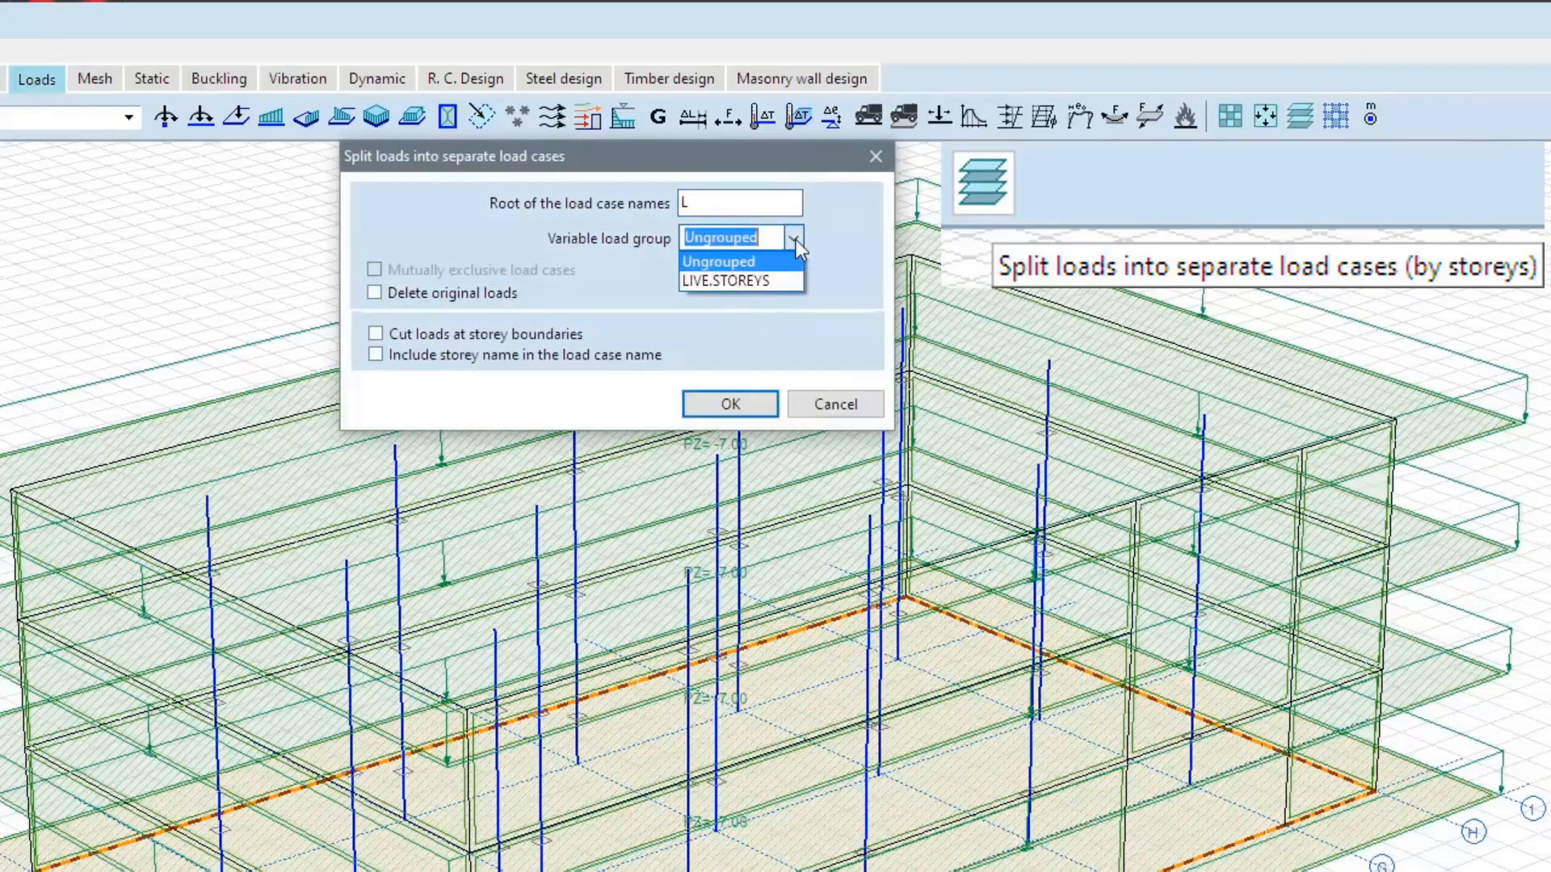
{"action": "left_click", "coordinate": [758, 278]}
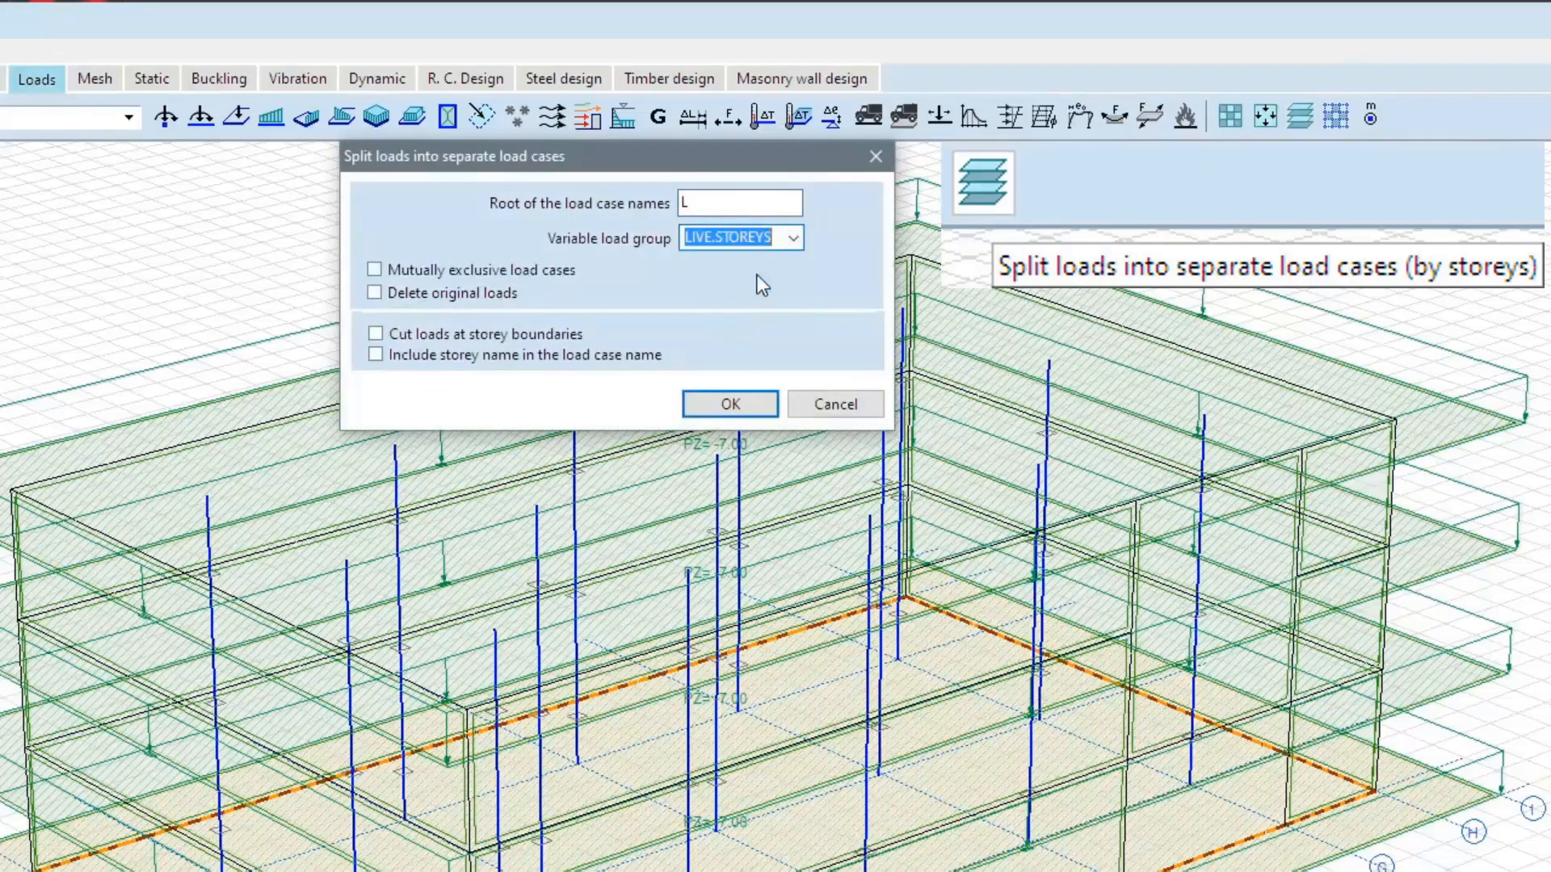
{"action": "left_click", "coordinate": [488, 301]}
{"action": "left_click", "coordinate": [501, 360]}
{"action": "left_click", "coordinate": [730, 405]}
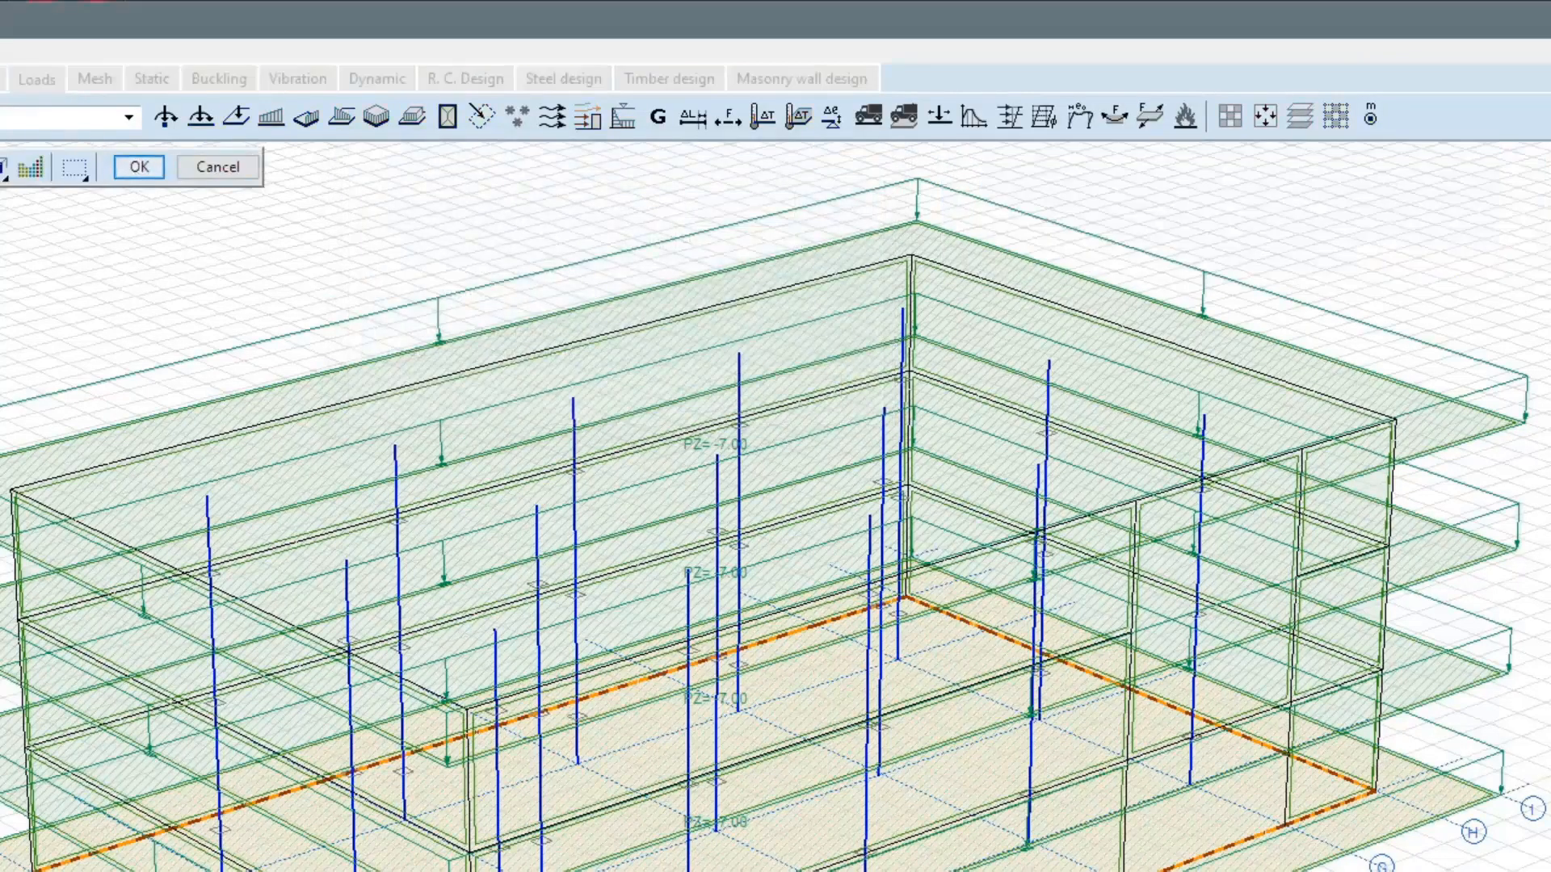
{"action": "key", "text": "ctrl+a"}
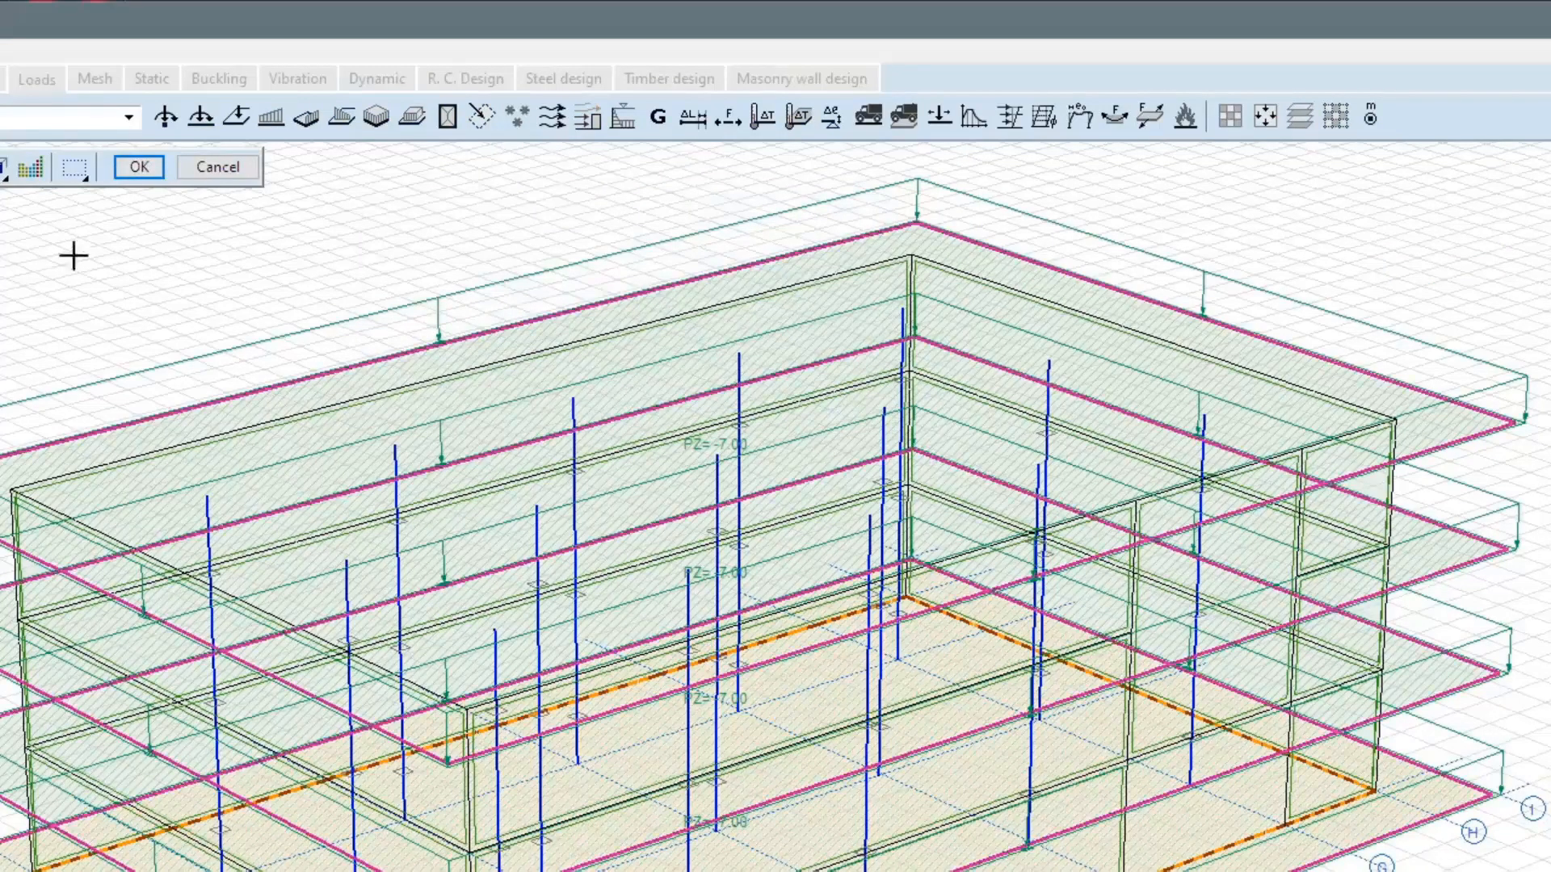
{"action": "left_click", "coordinate": [139, 167]}
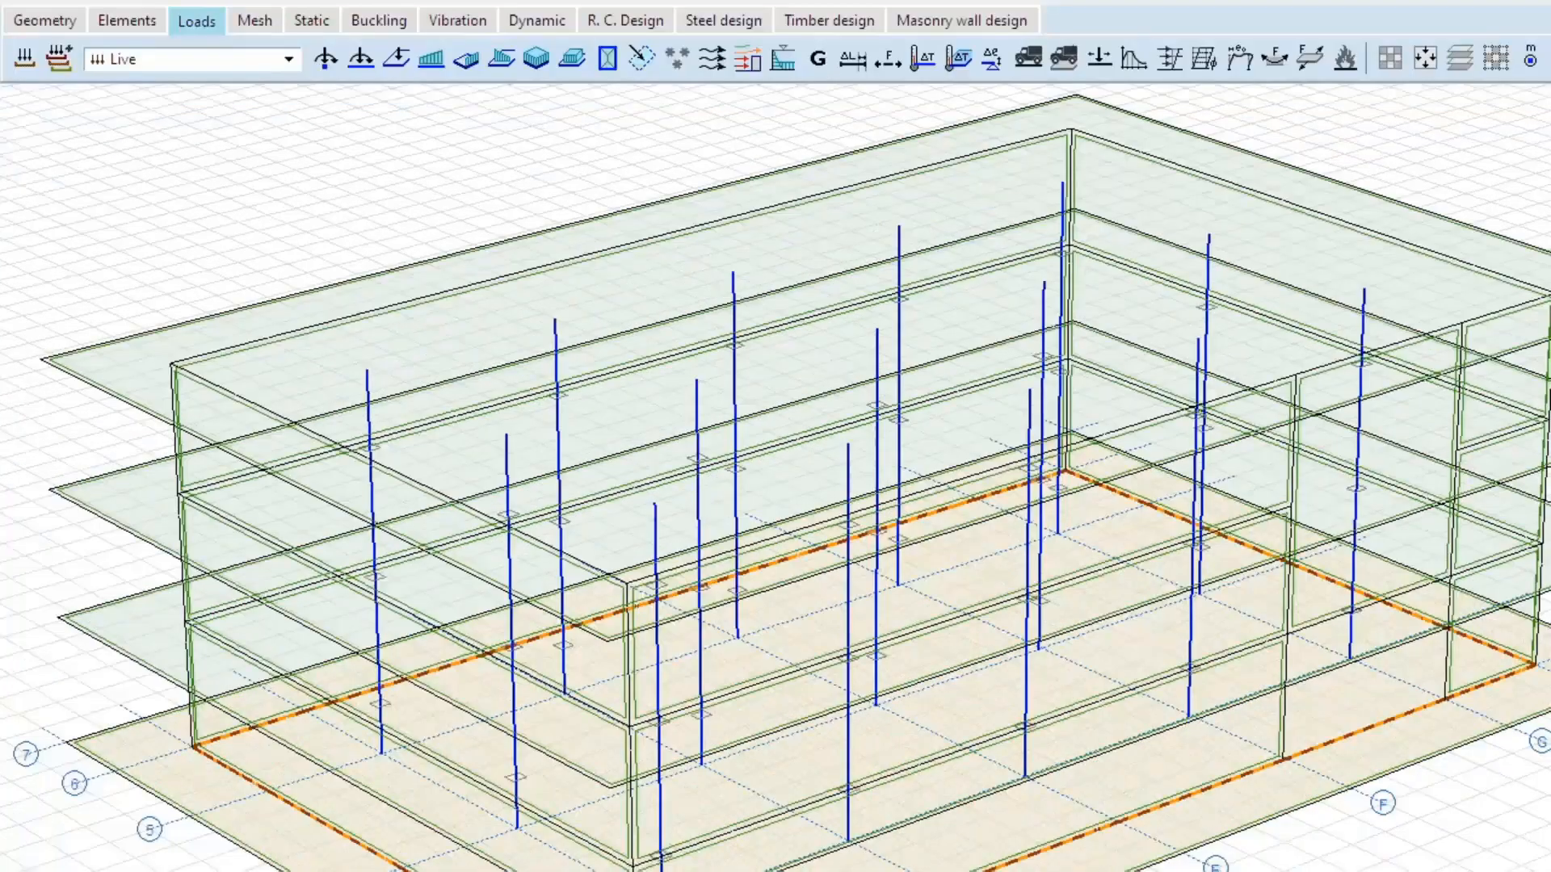
Step: Review the load cases generated for each storey in LIVE.STOREYS and make L-Ground floor the active load case
{"action": "left_click", "coordinate": [284, 59]}
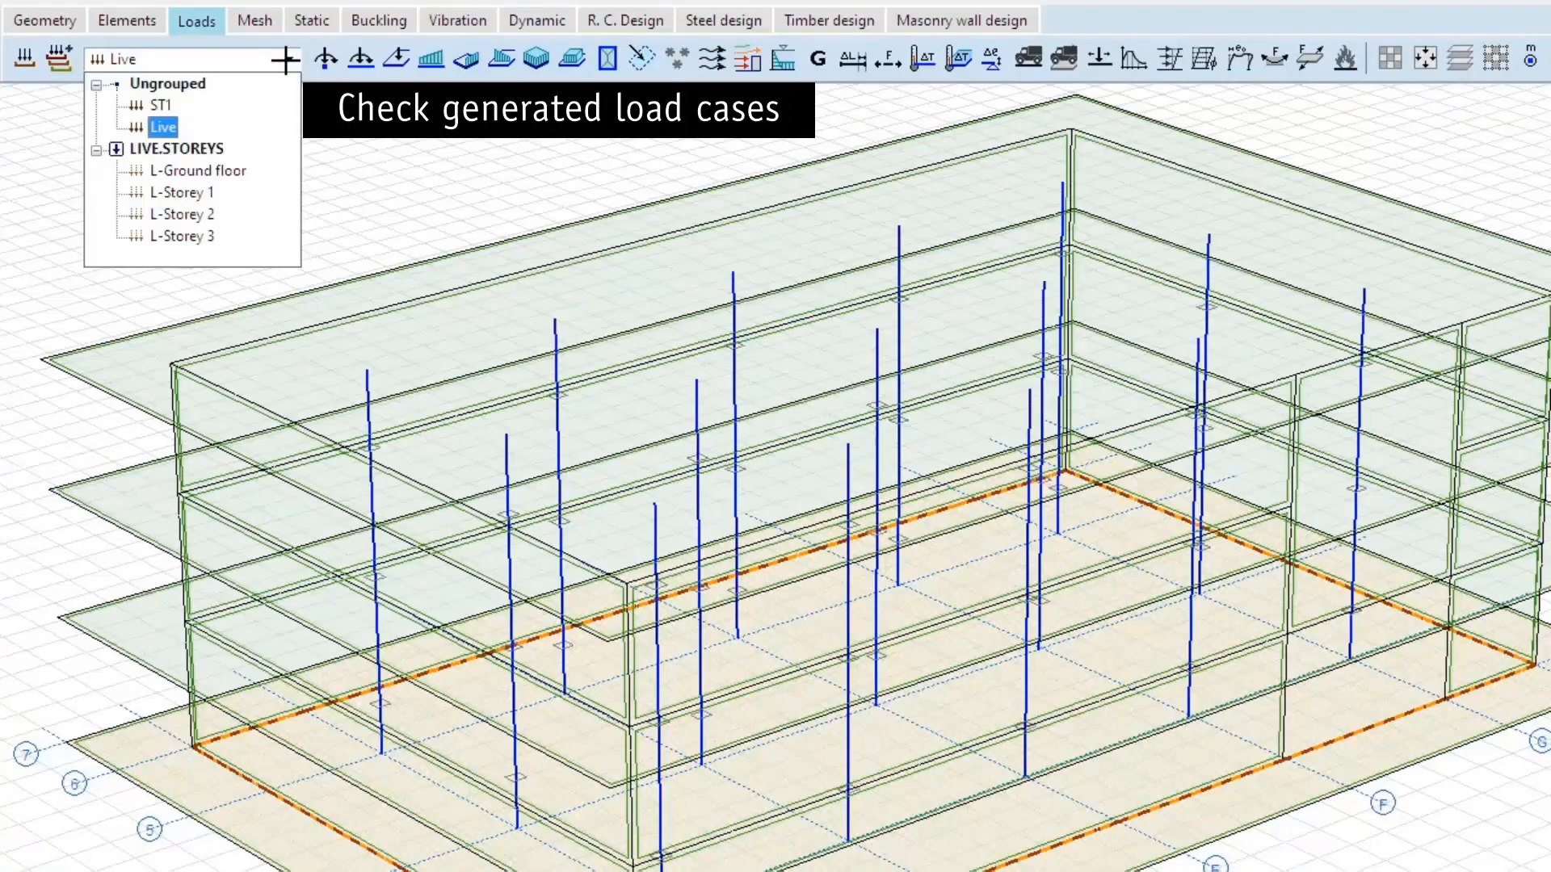
{"action": "key", "text": "Down"}
{"action": "key", "text": "Down"}
{"action": "key", "text": "Down"}
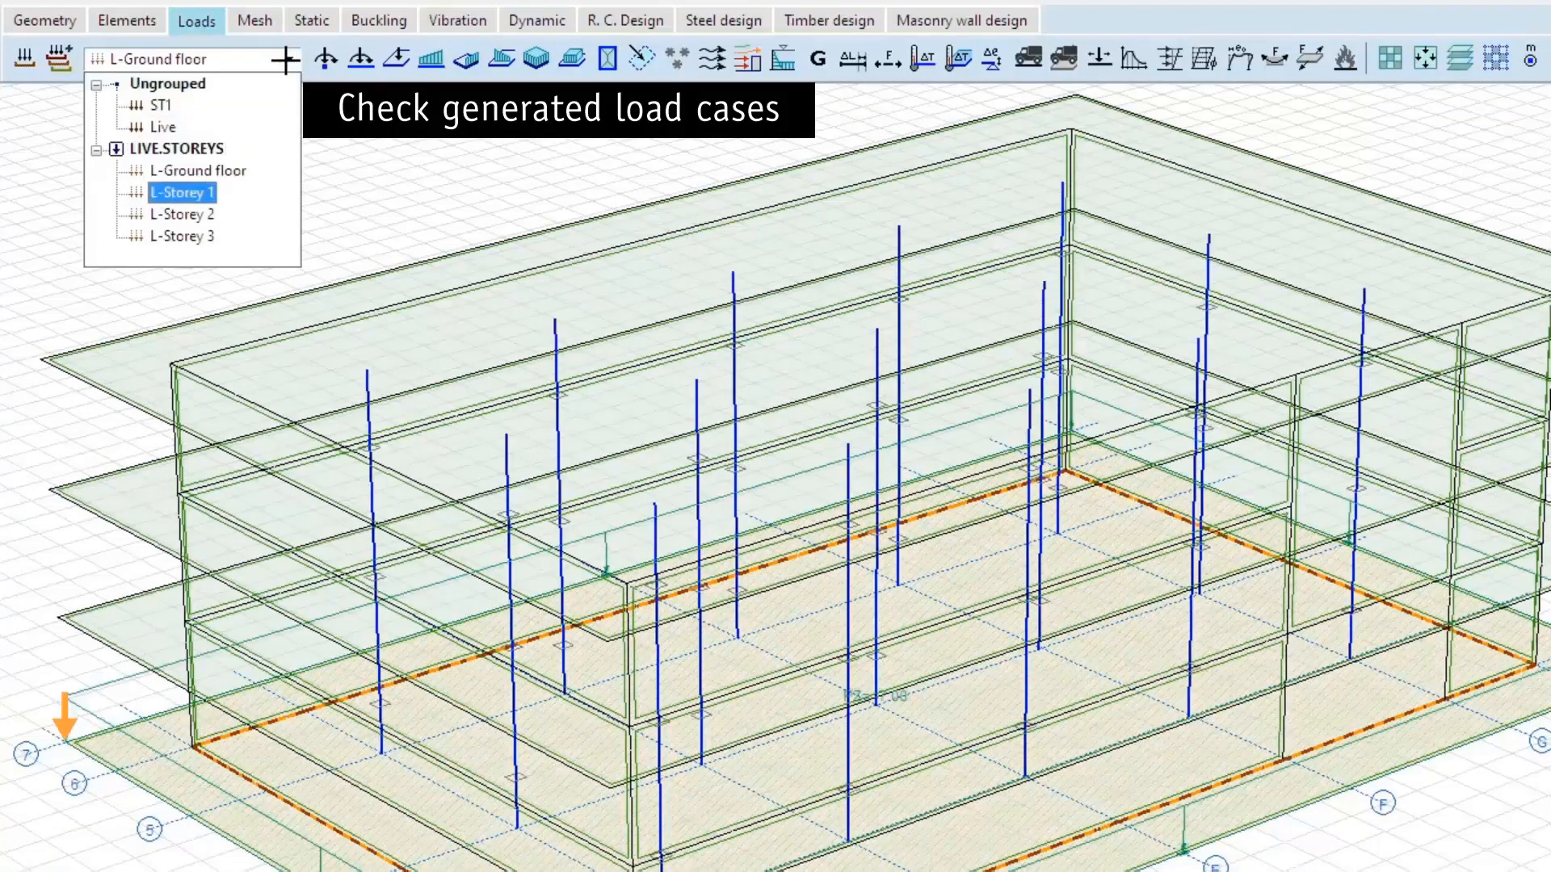
{"action": "key", "text": "Down"}
{"action": "key", "text": "Down"}
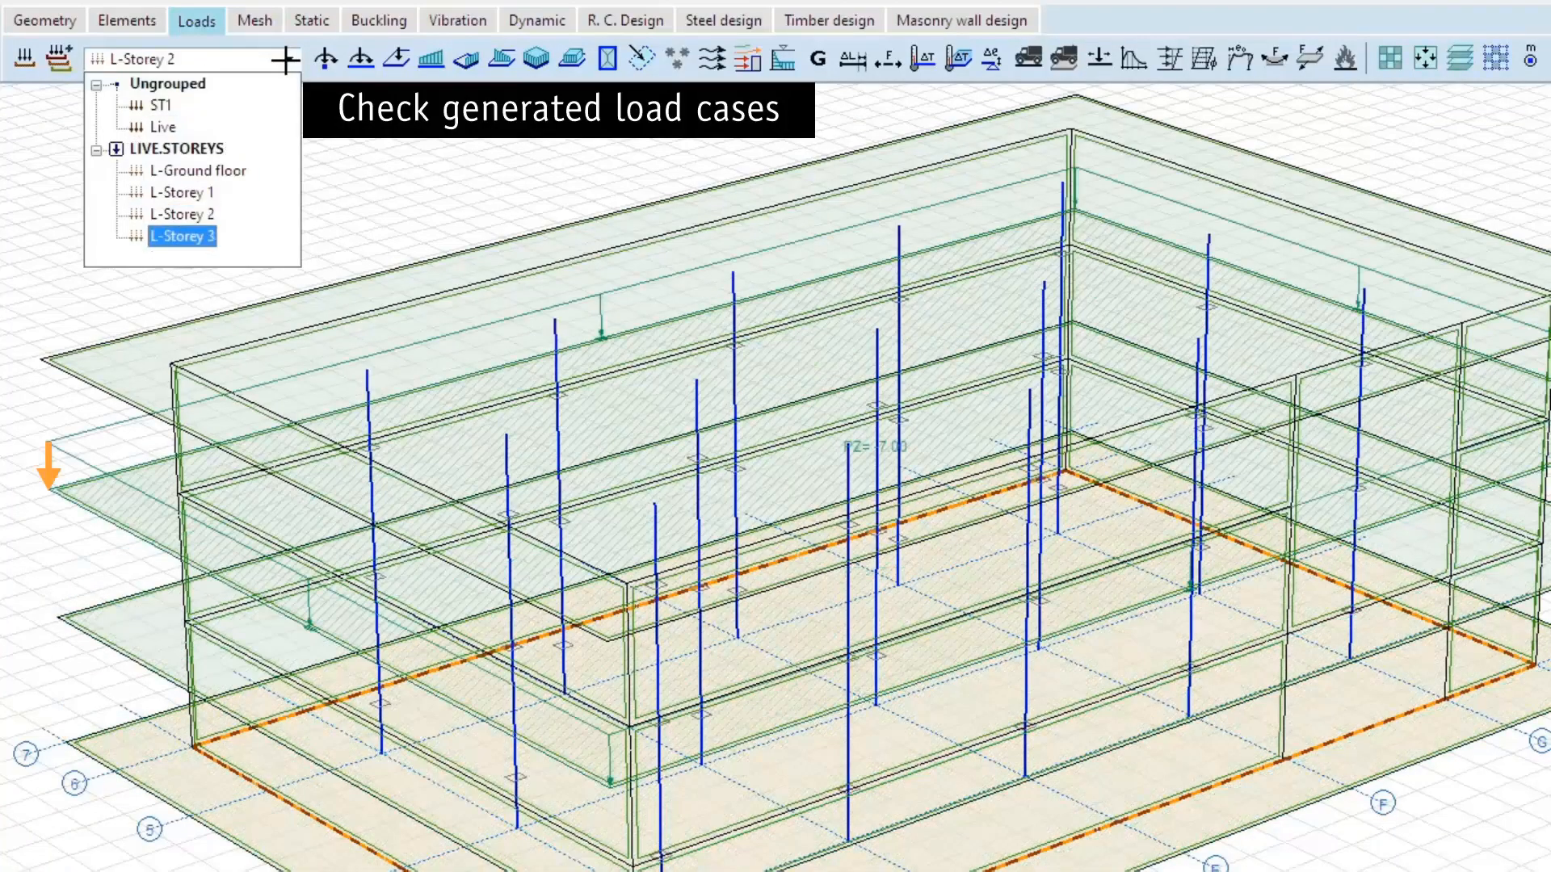
{"action": "key", "text": "Up"}
{"action": "key", "text": "Up"}
{"action": "key", "text": "Up"}
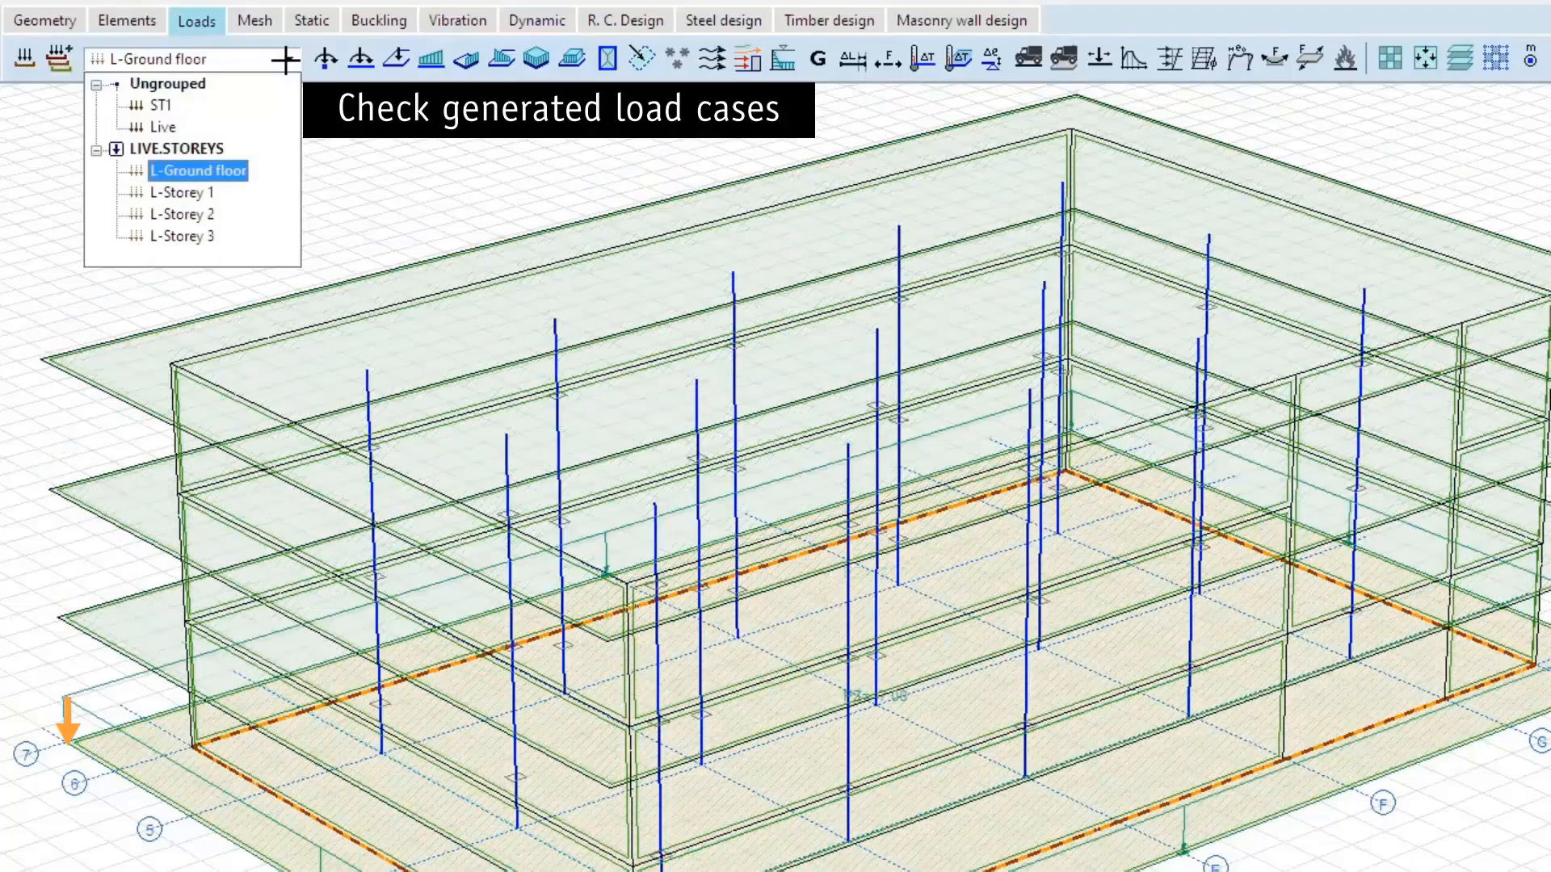
{"action": "key", "text": "Return"}
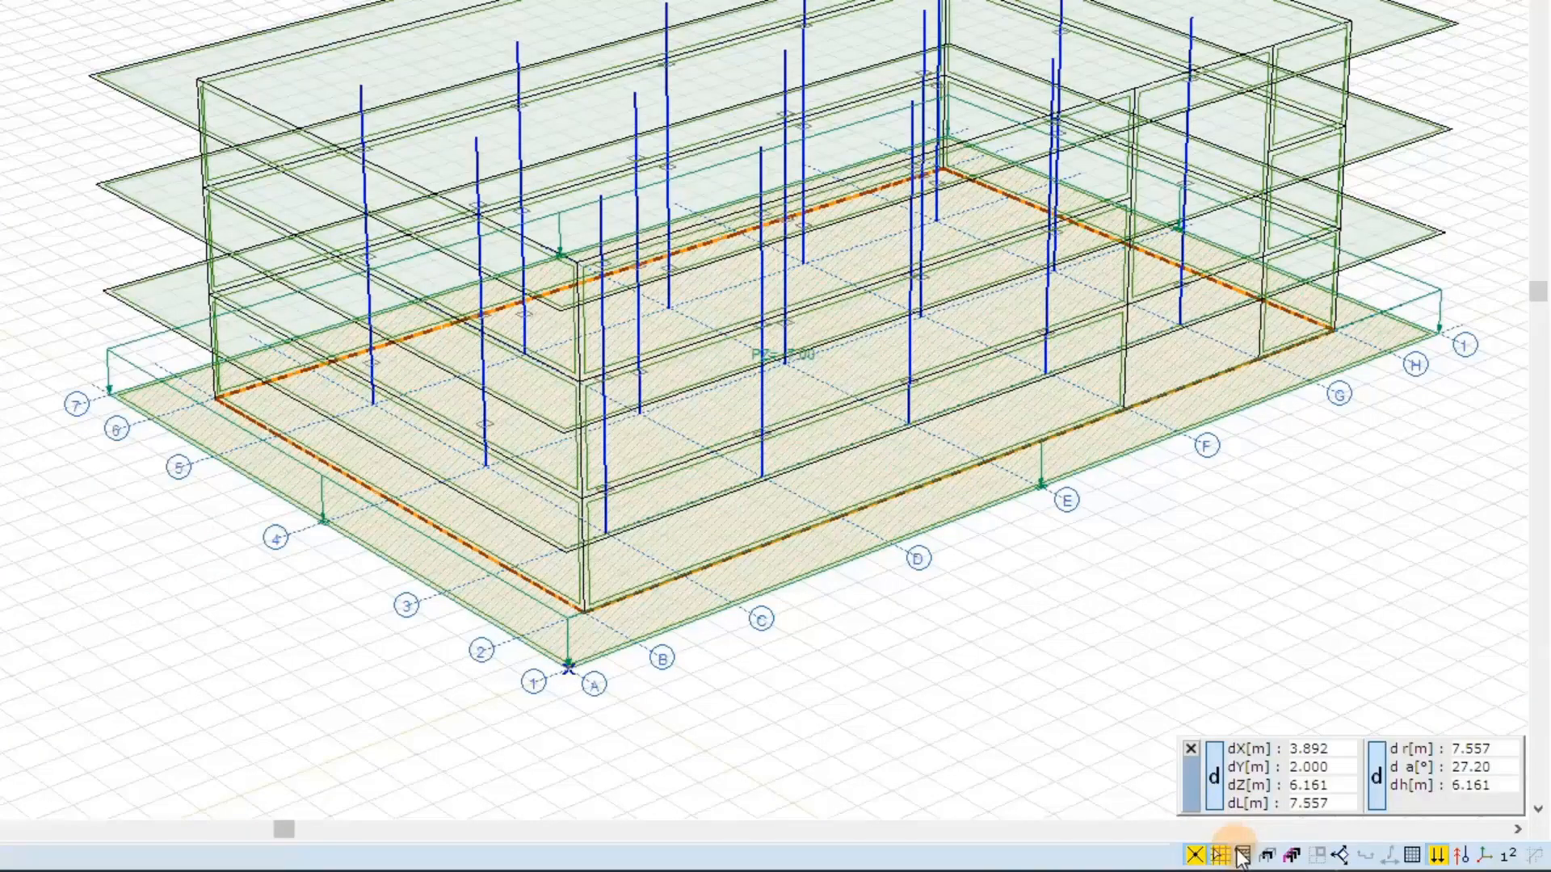
Step: Restrict the model display to the Ground floor storey only
{"action": "left_click", "coordinate": [1242, 855]}
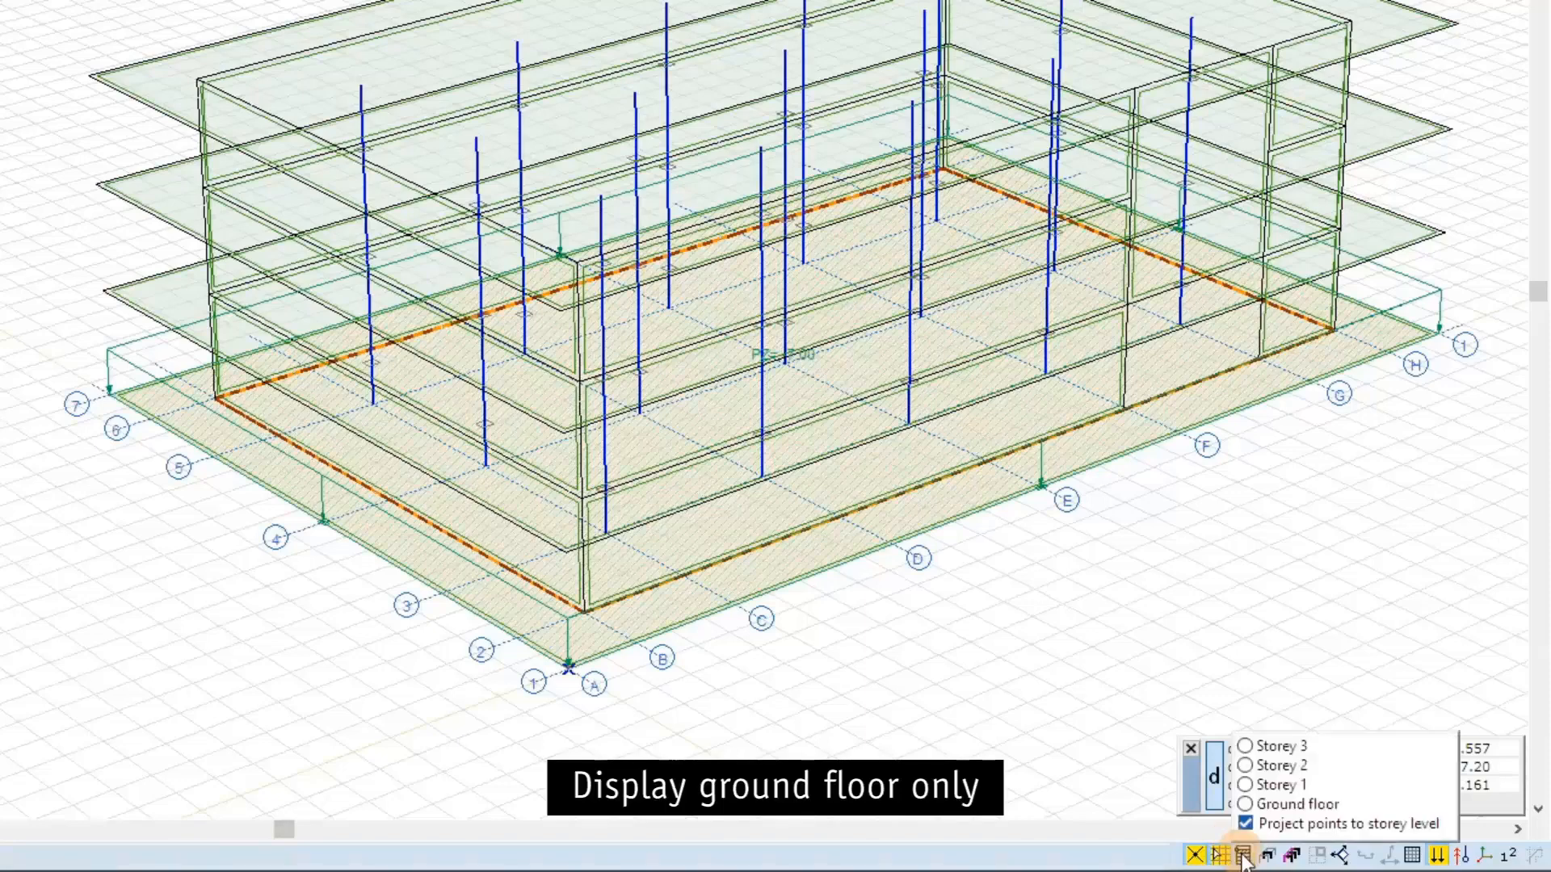
{"action": "left_click", "coordinate": [1245, 804]}
{"action": "left_click", "coordinate": [1244, 805]}
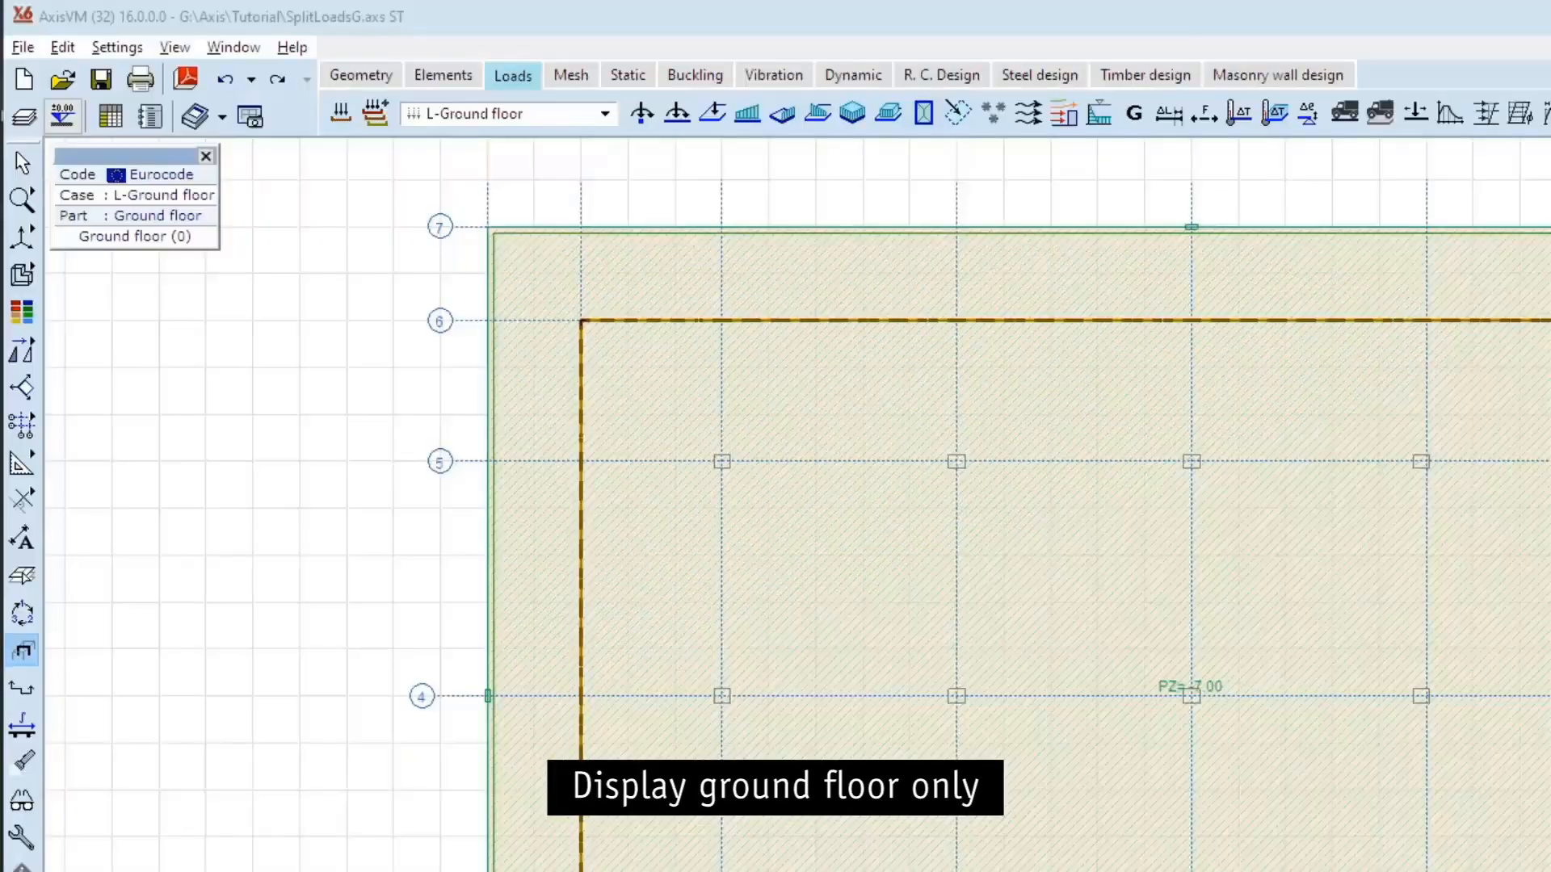
Step: Add a variable load group named LIVE.FIELDS to the load groups and load cases
{"action": "left_click", "coordinate": [340, 115]}
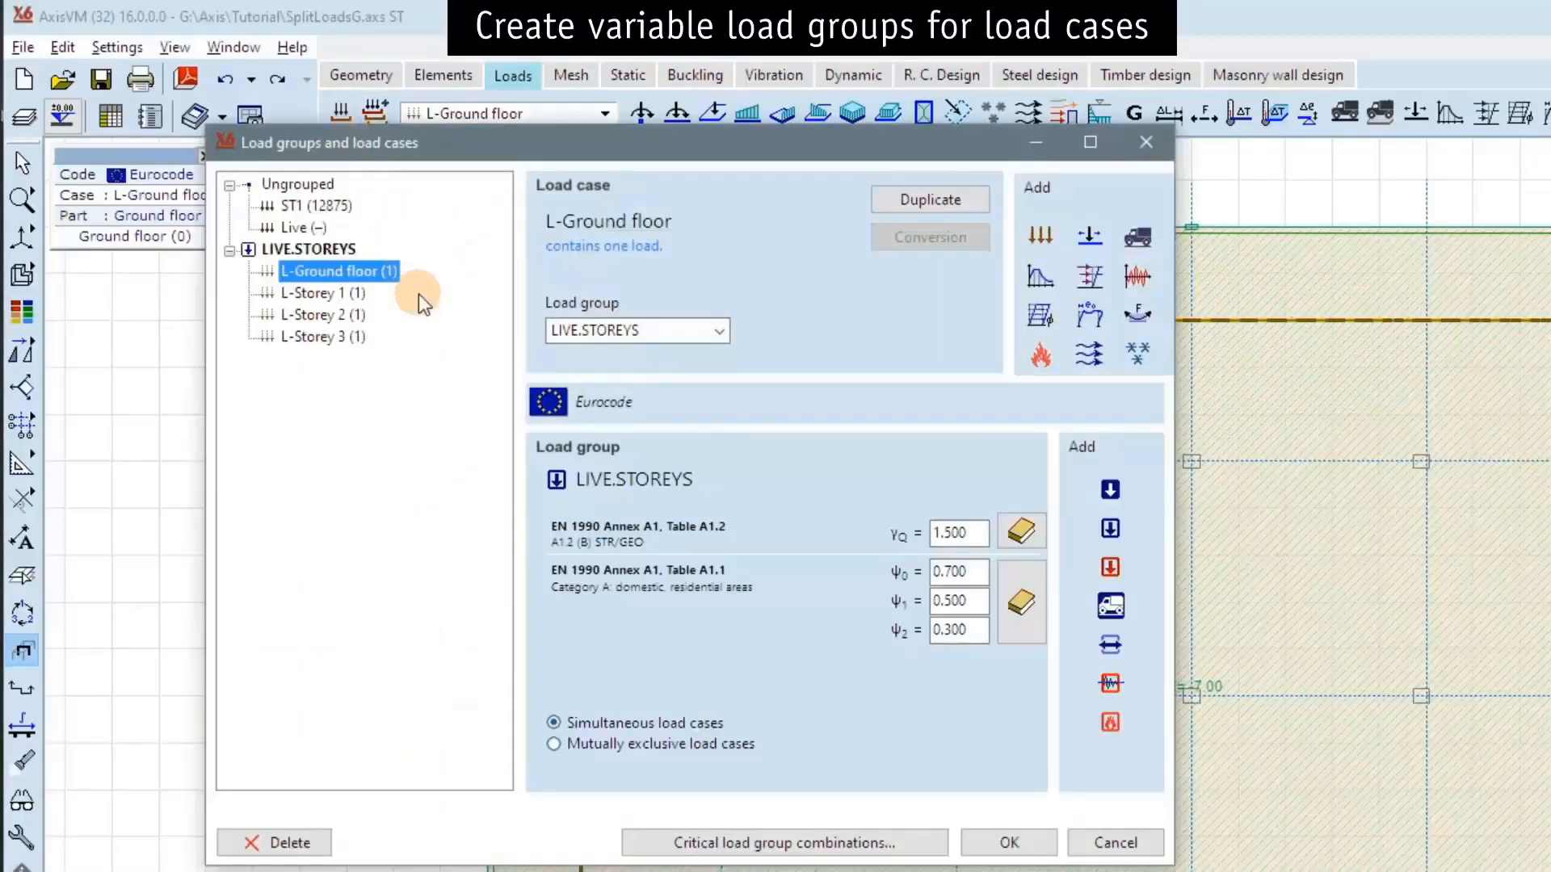
{"action": "left_click", "coordinate": [1117, 536]}
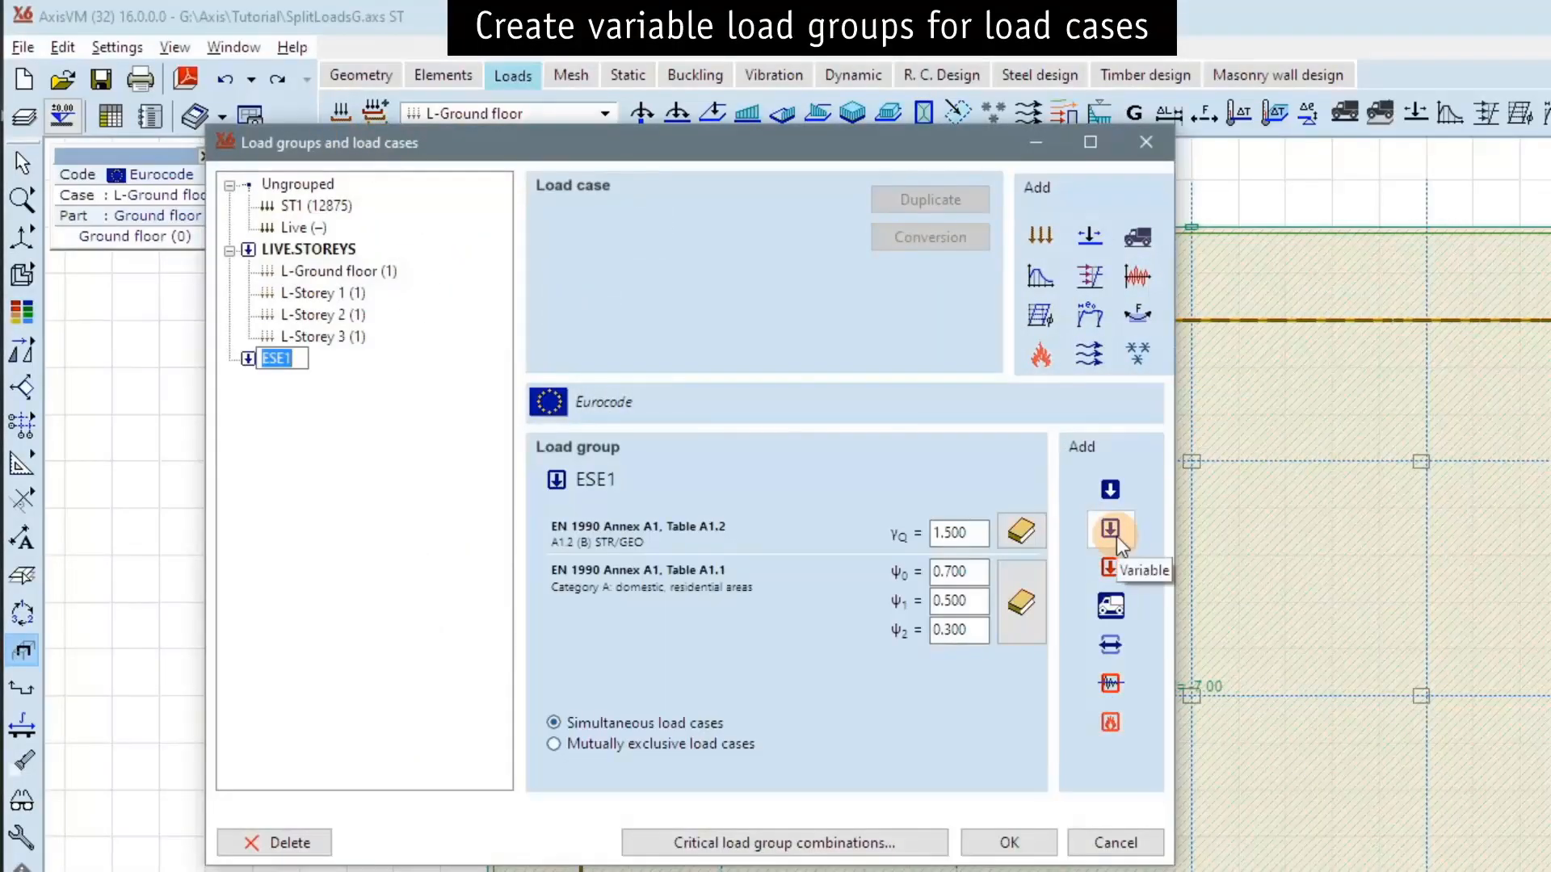
{"action": "type", "text": "LIVE"}
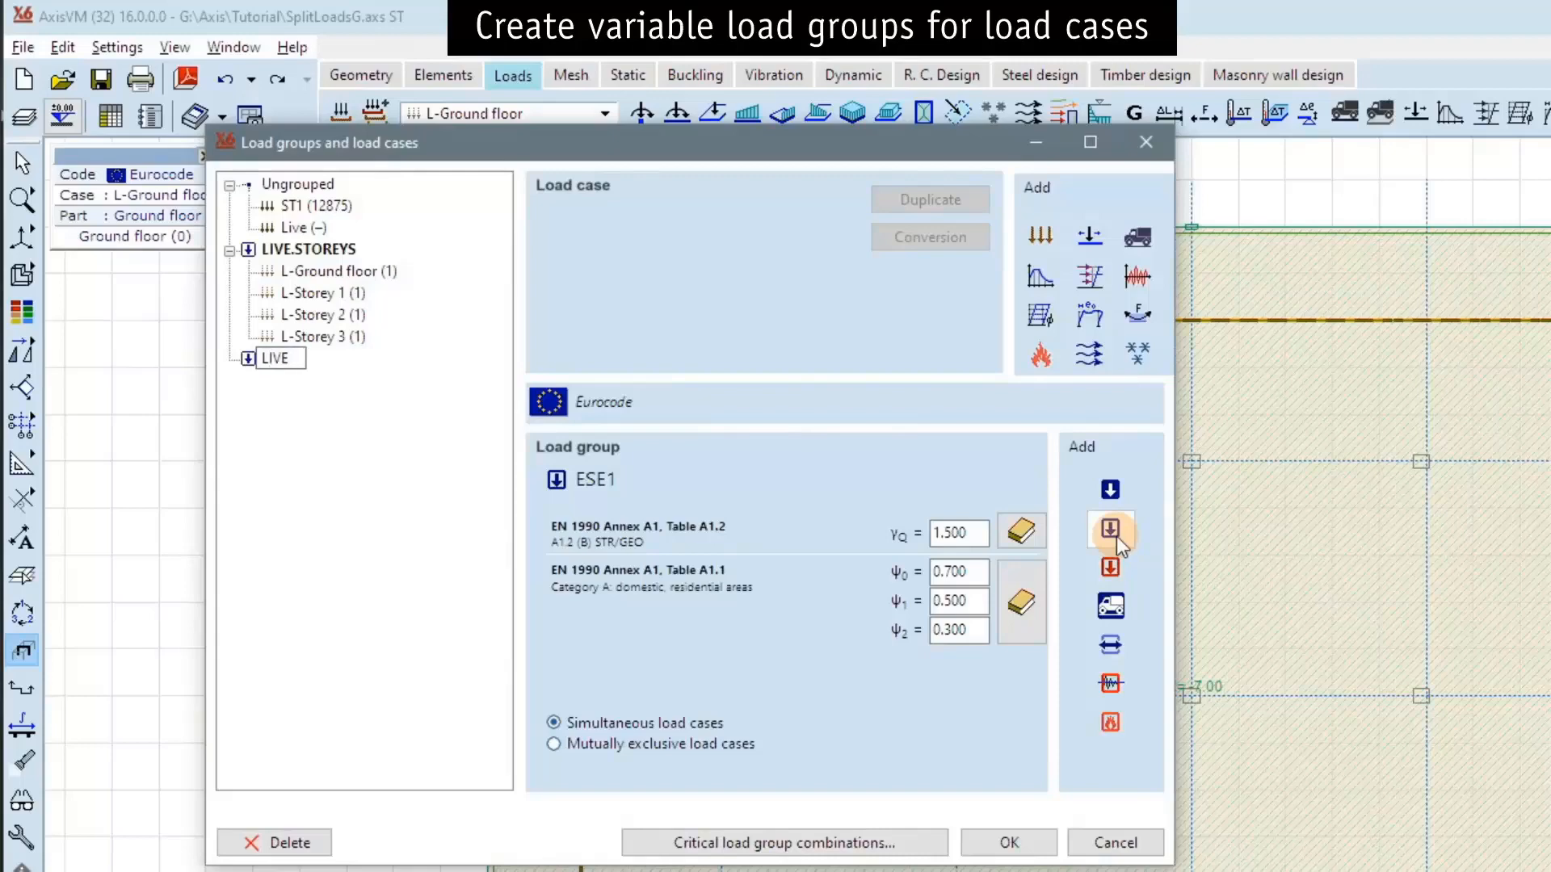
{"action": "type", "text": ".FIELDS"}
{"action": "key", "text": "Return"}
{"action": "key", "text": "Return"}
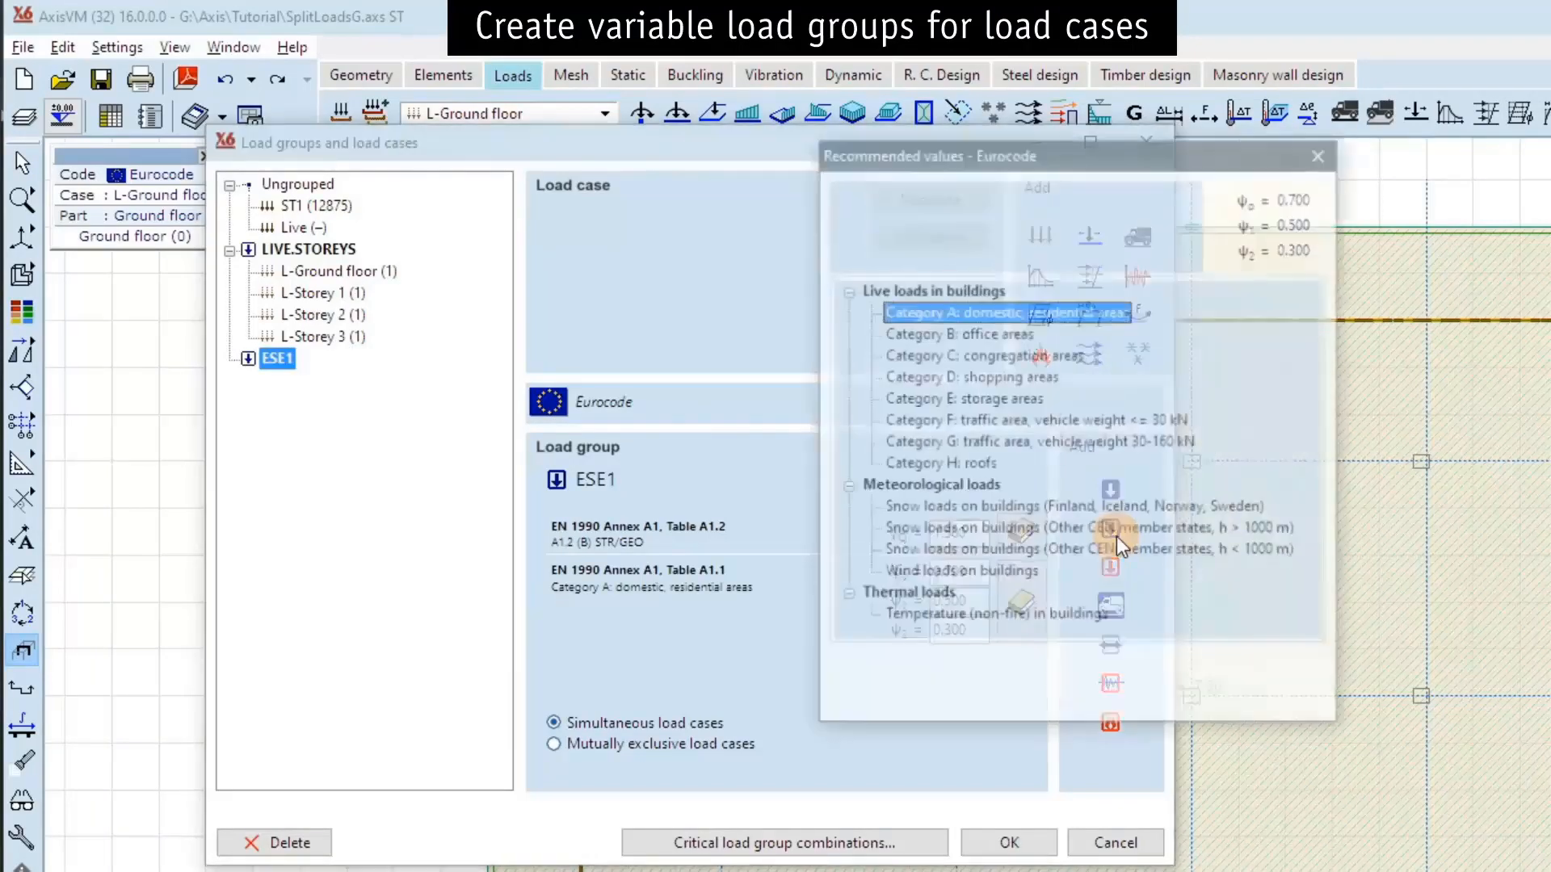
Step: Add a second variable load group named LIVE.CHESS and accept the load group changes
{"action": "left_click", "coordinate": [1112, 530]}
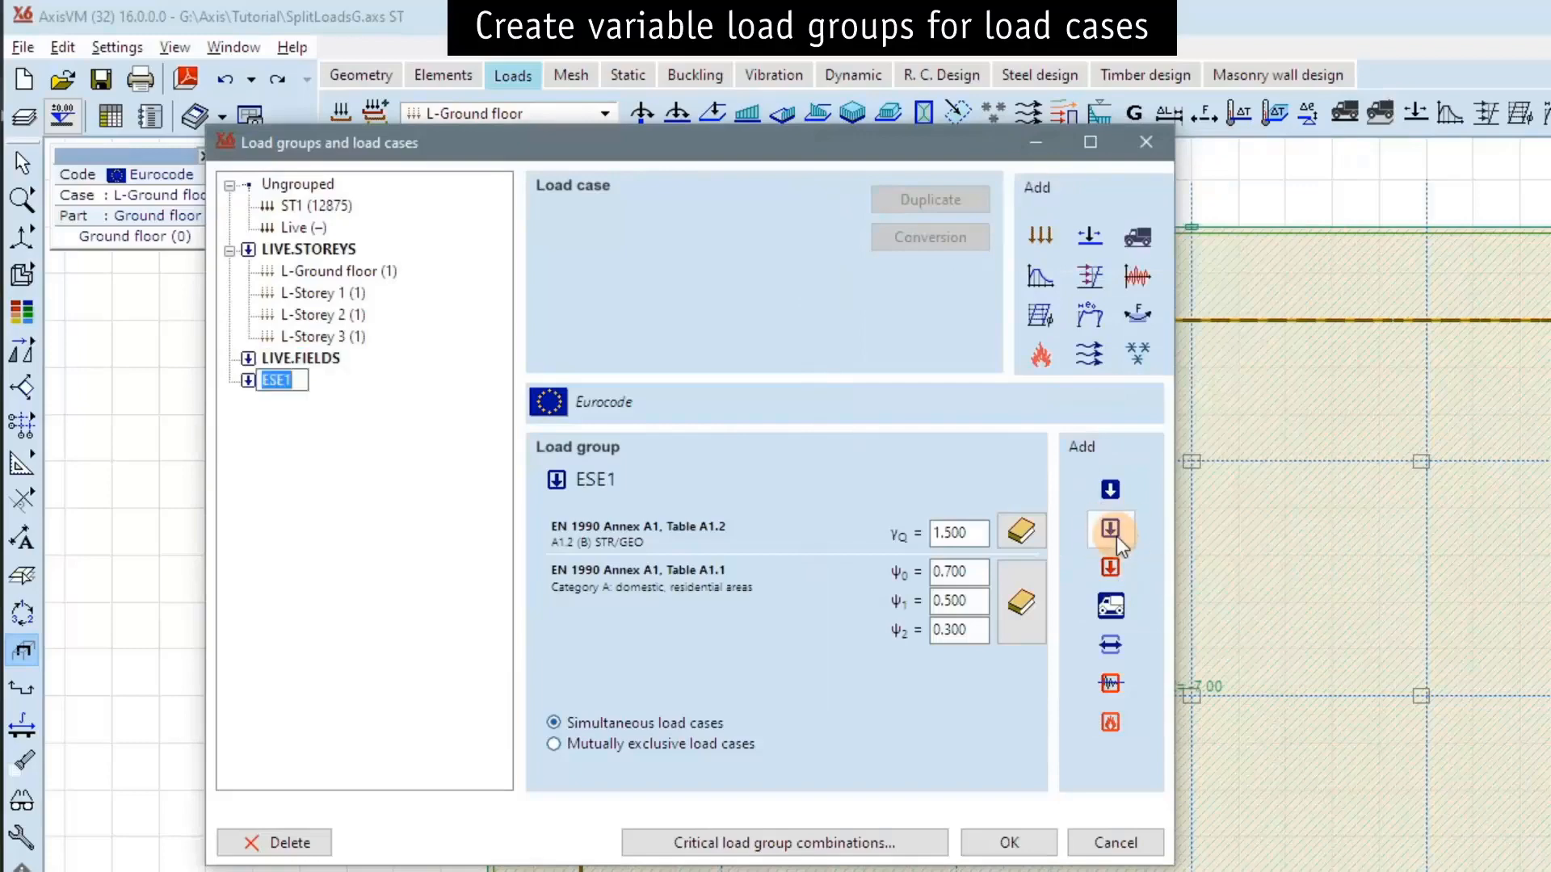
{"action": "type", "text": "LIVE.CHESS"}
{"action": "key", "text": "Return"}
{"action": "key", "text": "Return"}
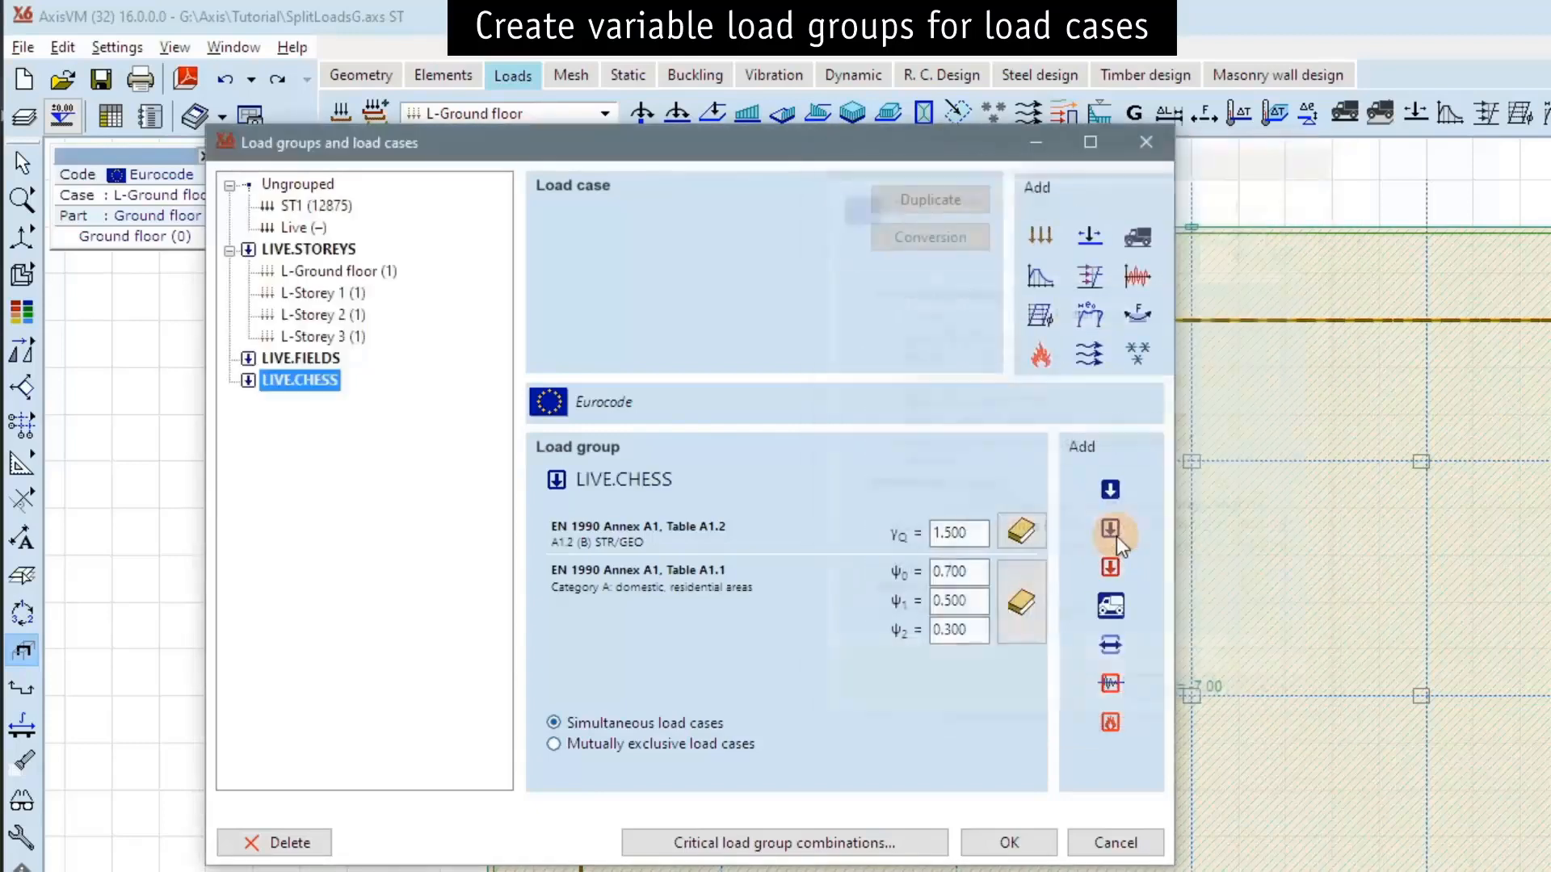
{"action": "left_click", "coordinate": [1011, 846]}
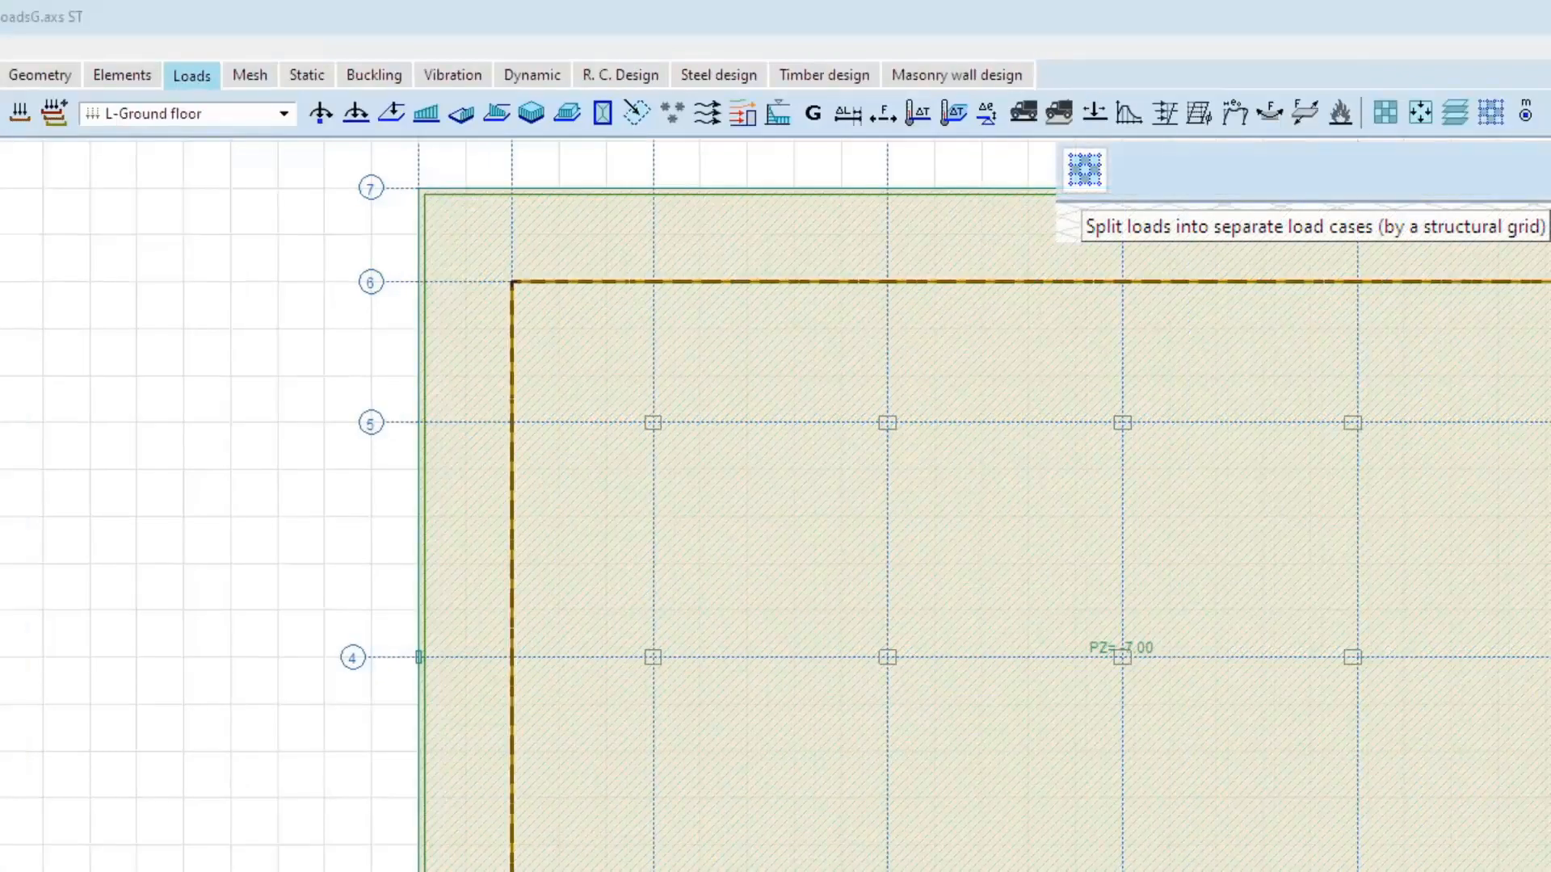
Step: Split the ground floor slab load by structural grid GridG in a Chessboard pattern, with root name L and load group LIVE.CHESS
{"action": "left_click", "coordinate": [1488, 113]}
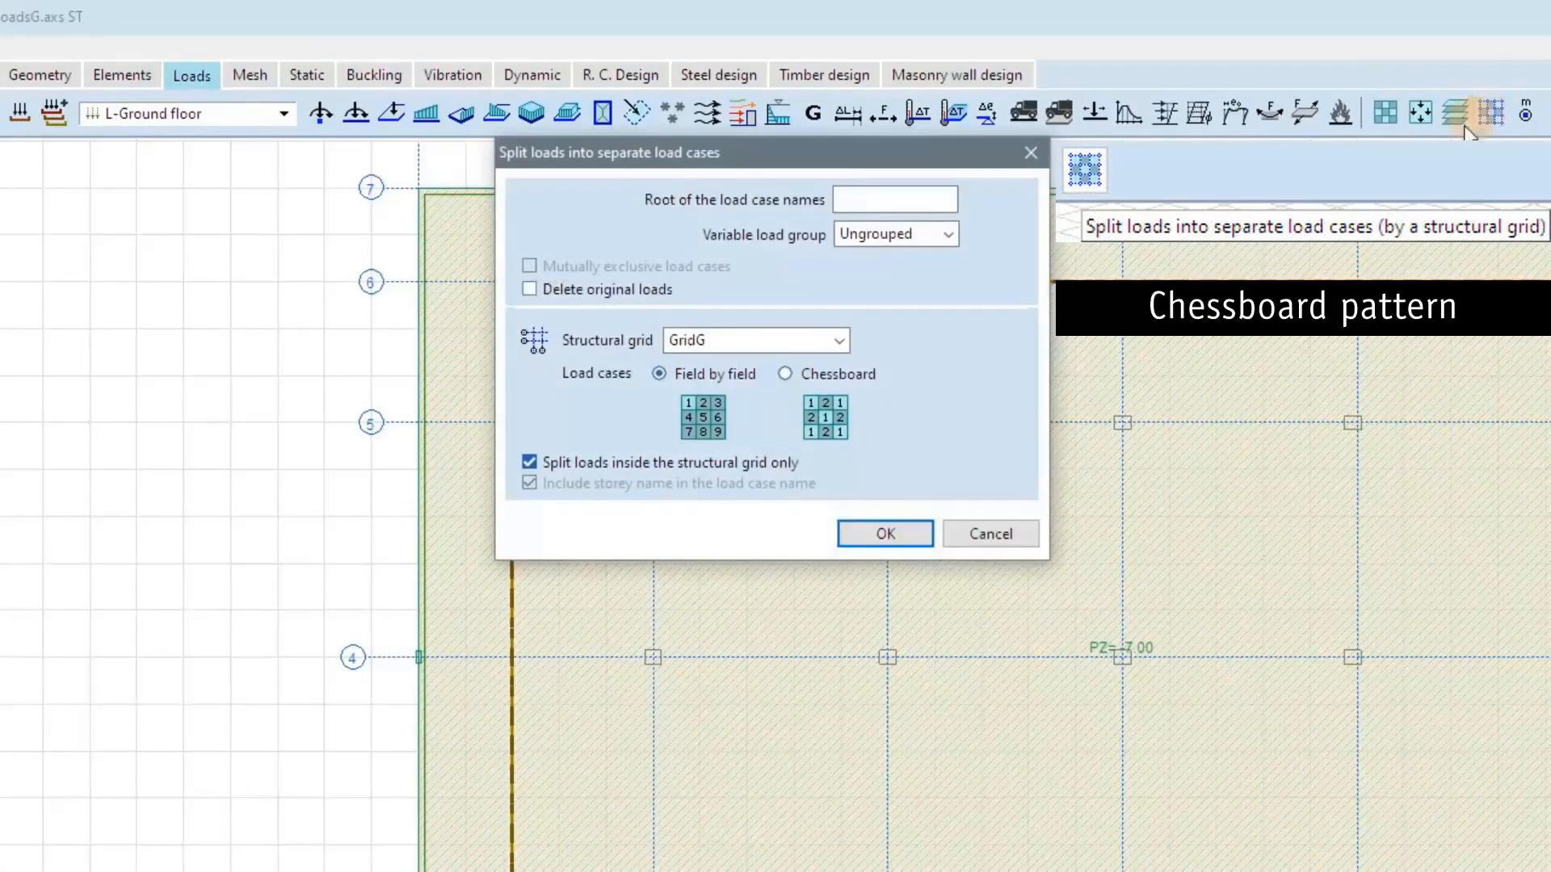
{"action": "left_click", "coordinate": [906, 199]}
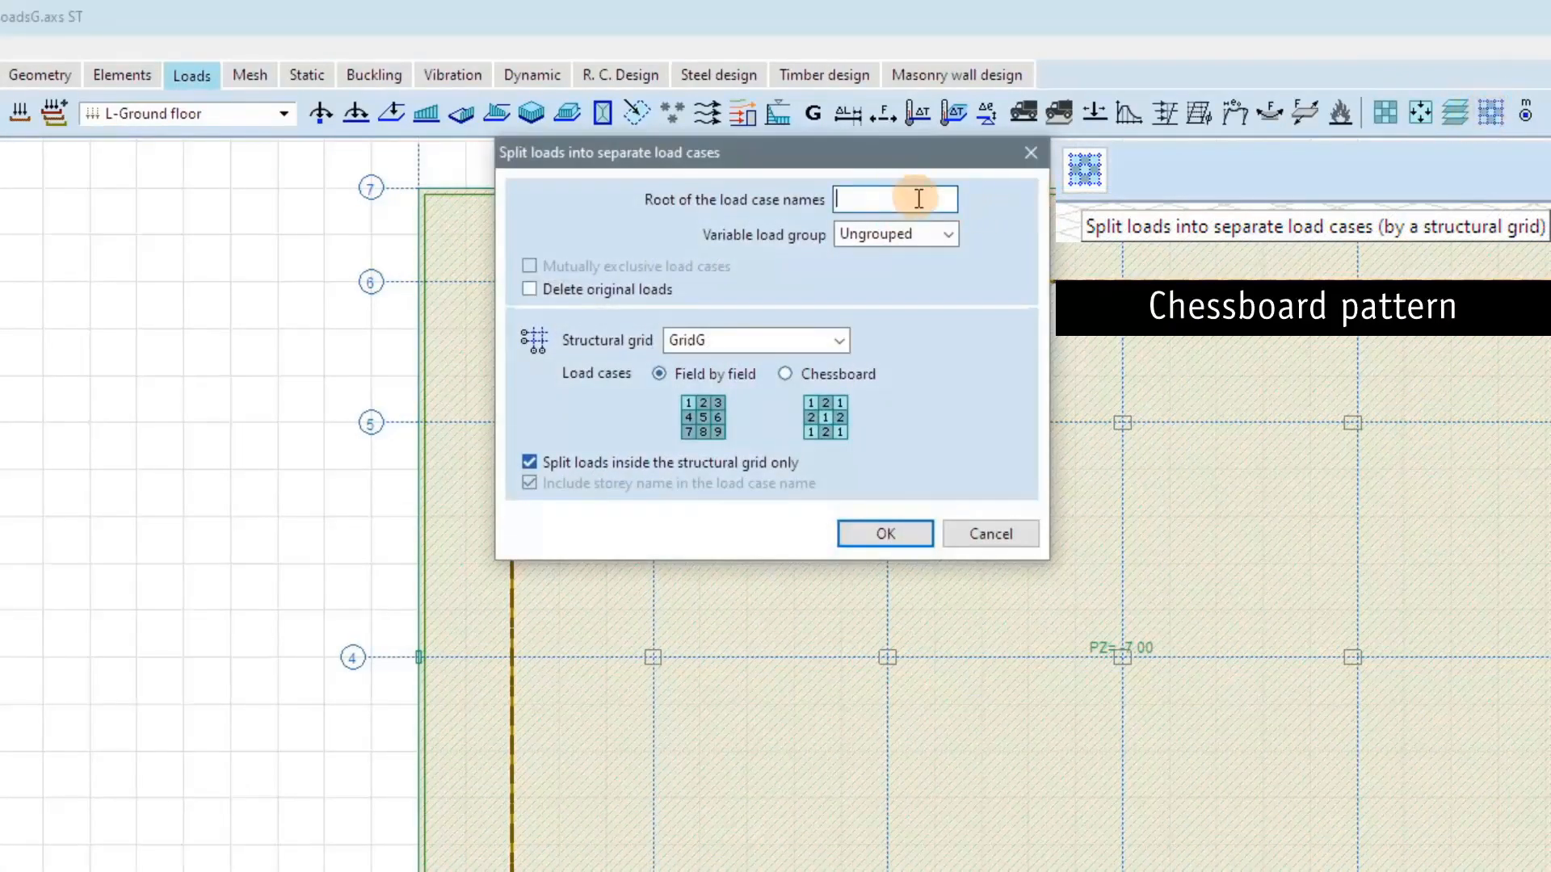
{"action": "type", "text": "L"}
{"action": "left_click", "coordinate": [948, 235]}
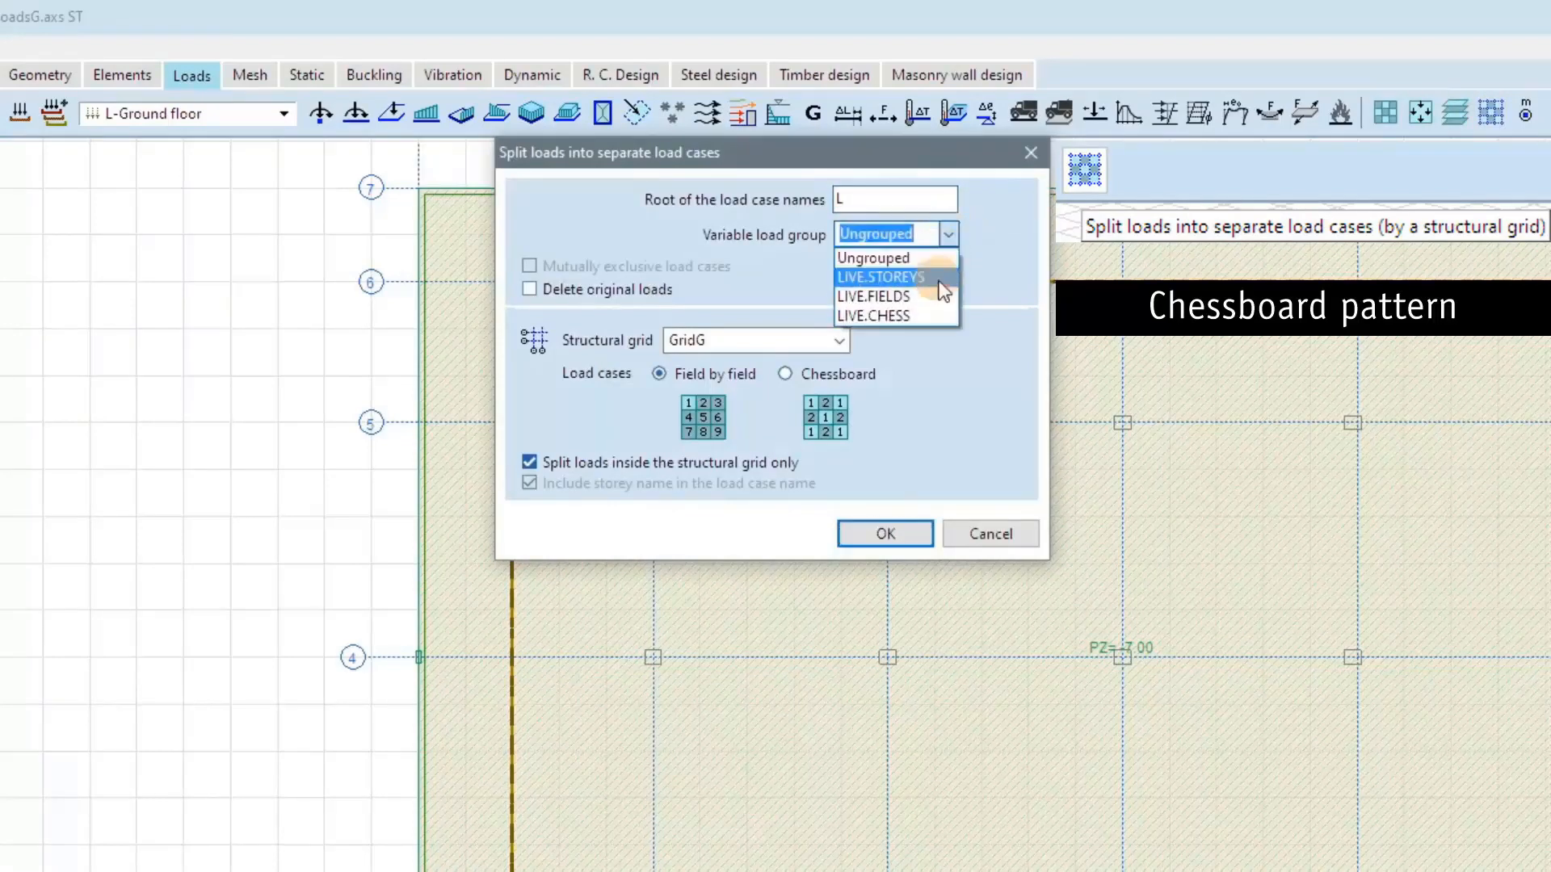
{"action": "left_click", "coordinate": [925, 316]}
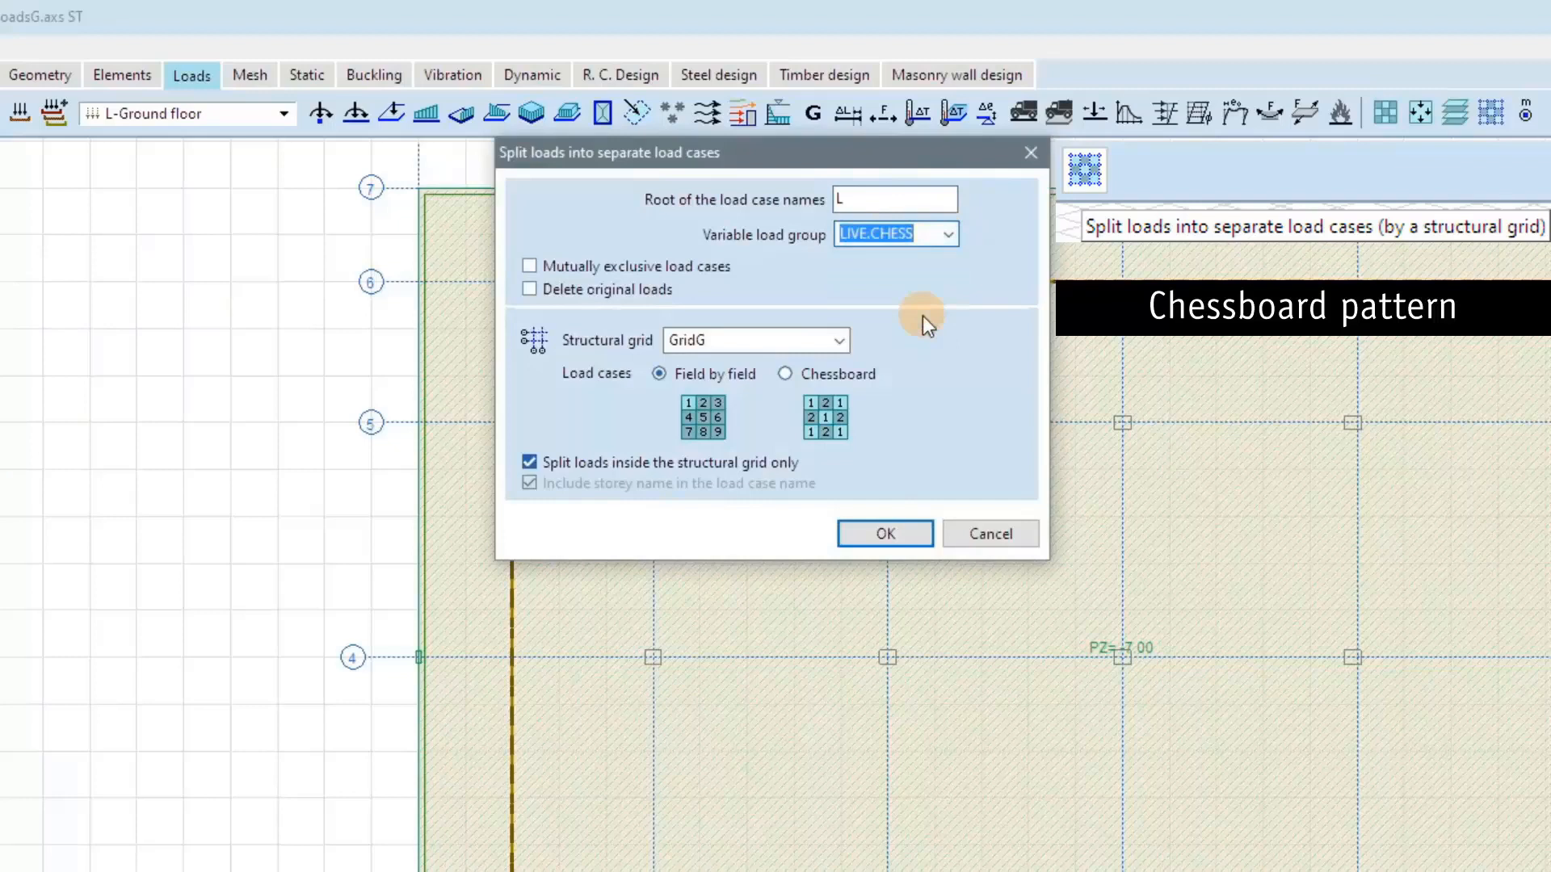
{"action": "left_click", "coordinate": [815, 376]}
{"action": "left_click", "coordinate": [880, 535]}
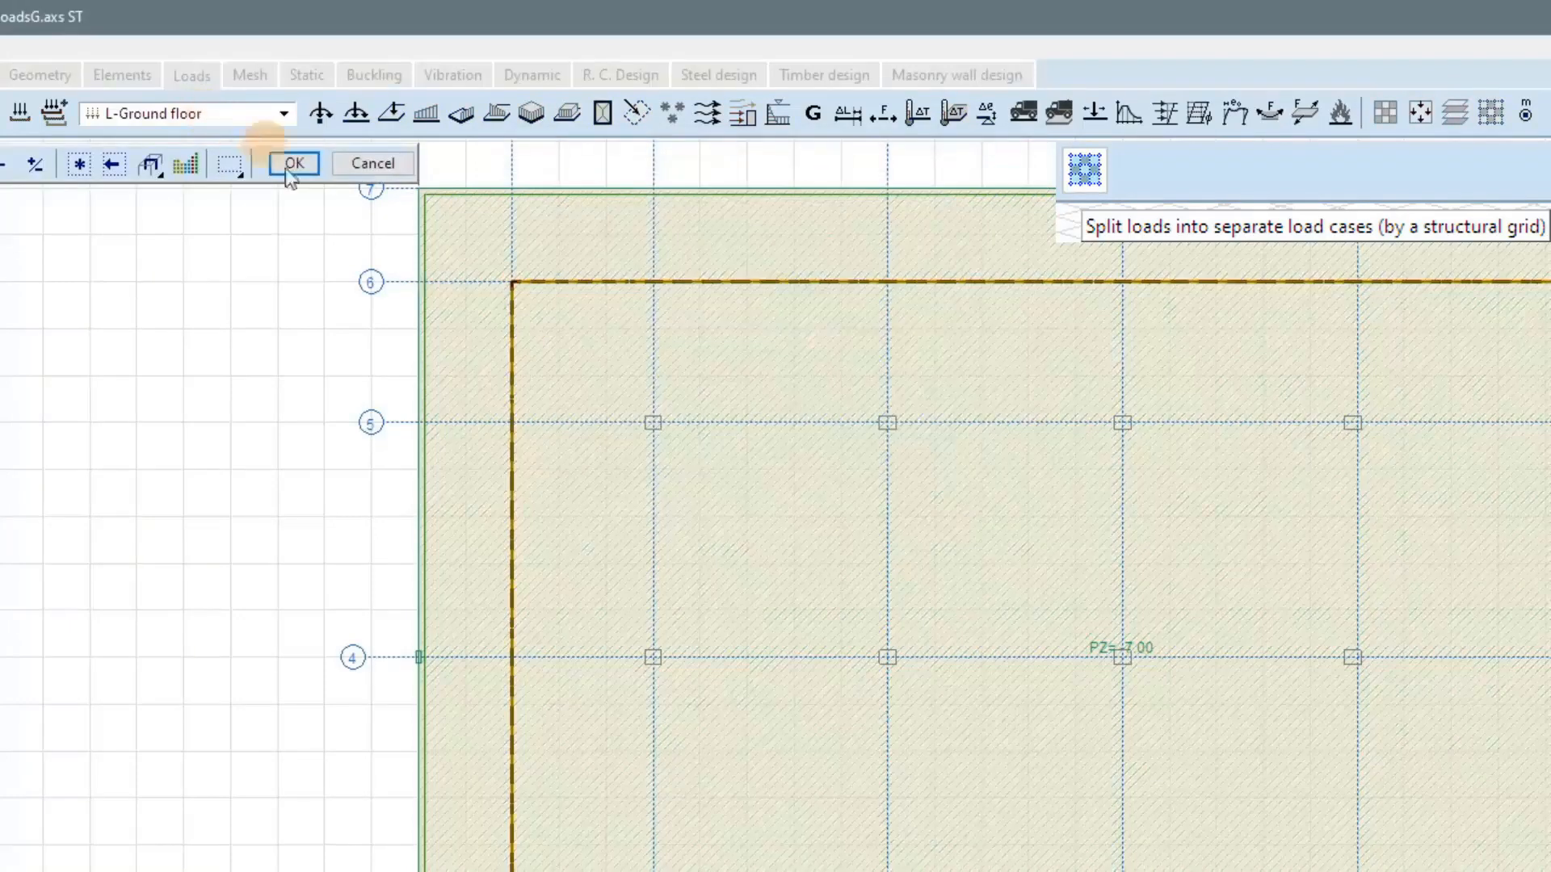
{"action": "left_click_drag", "start_coordinate": [454, 264], "coordinate": [356, 225]}
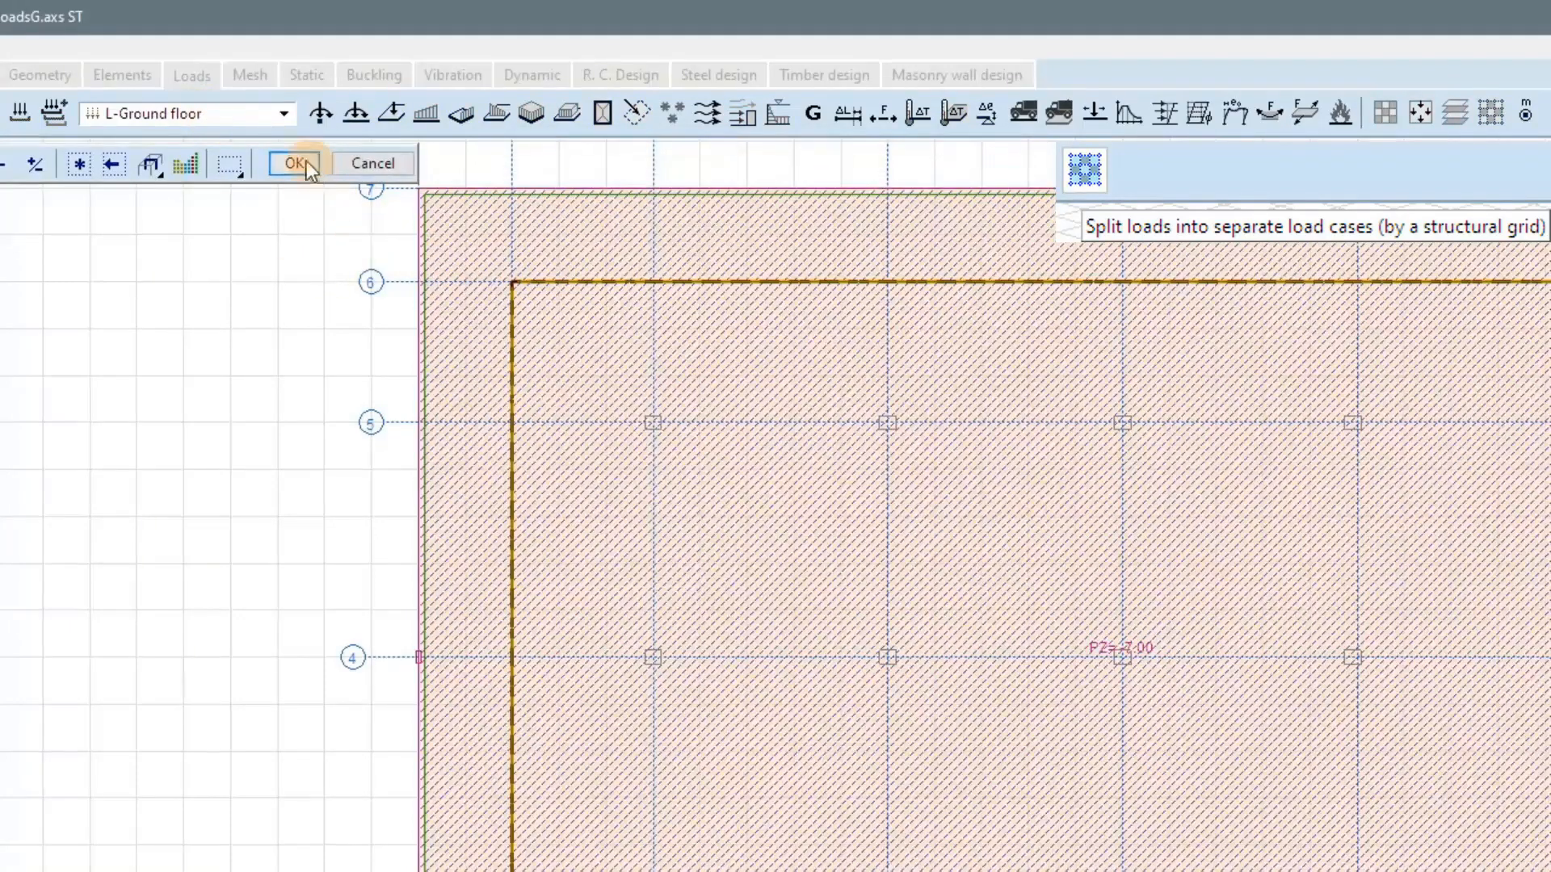
{"action": "left_click", "coordinate": [295, 163]}
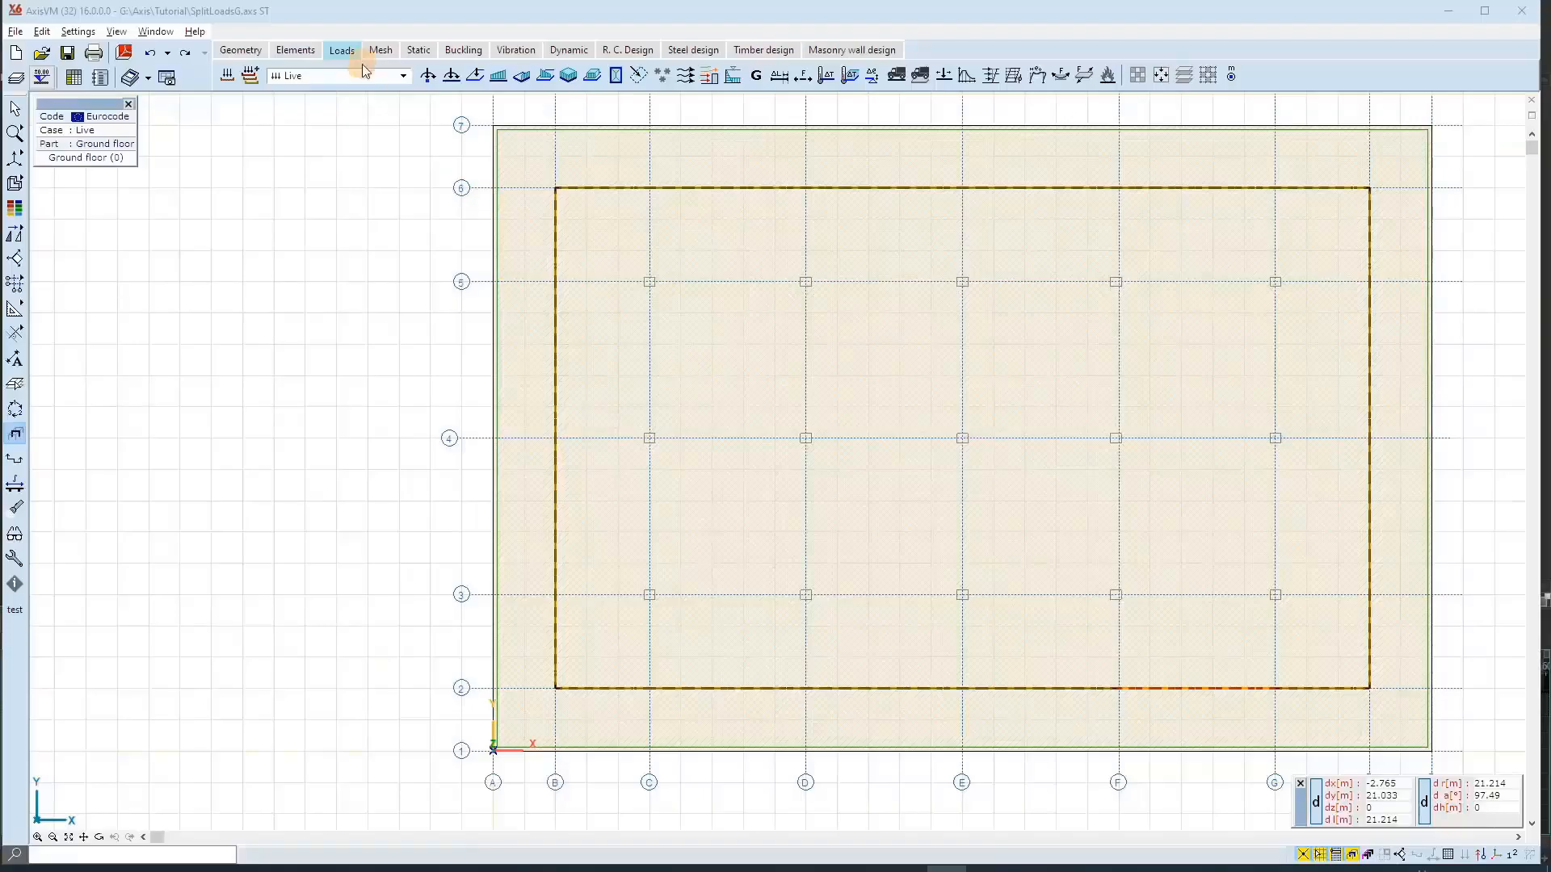
Step: Go through the load cases from L-Ground floor down to the LIVE.CHESS cases to check the chessboard load distribution
{"action": "left_click", "coordinate": [401, 76]}
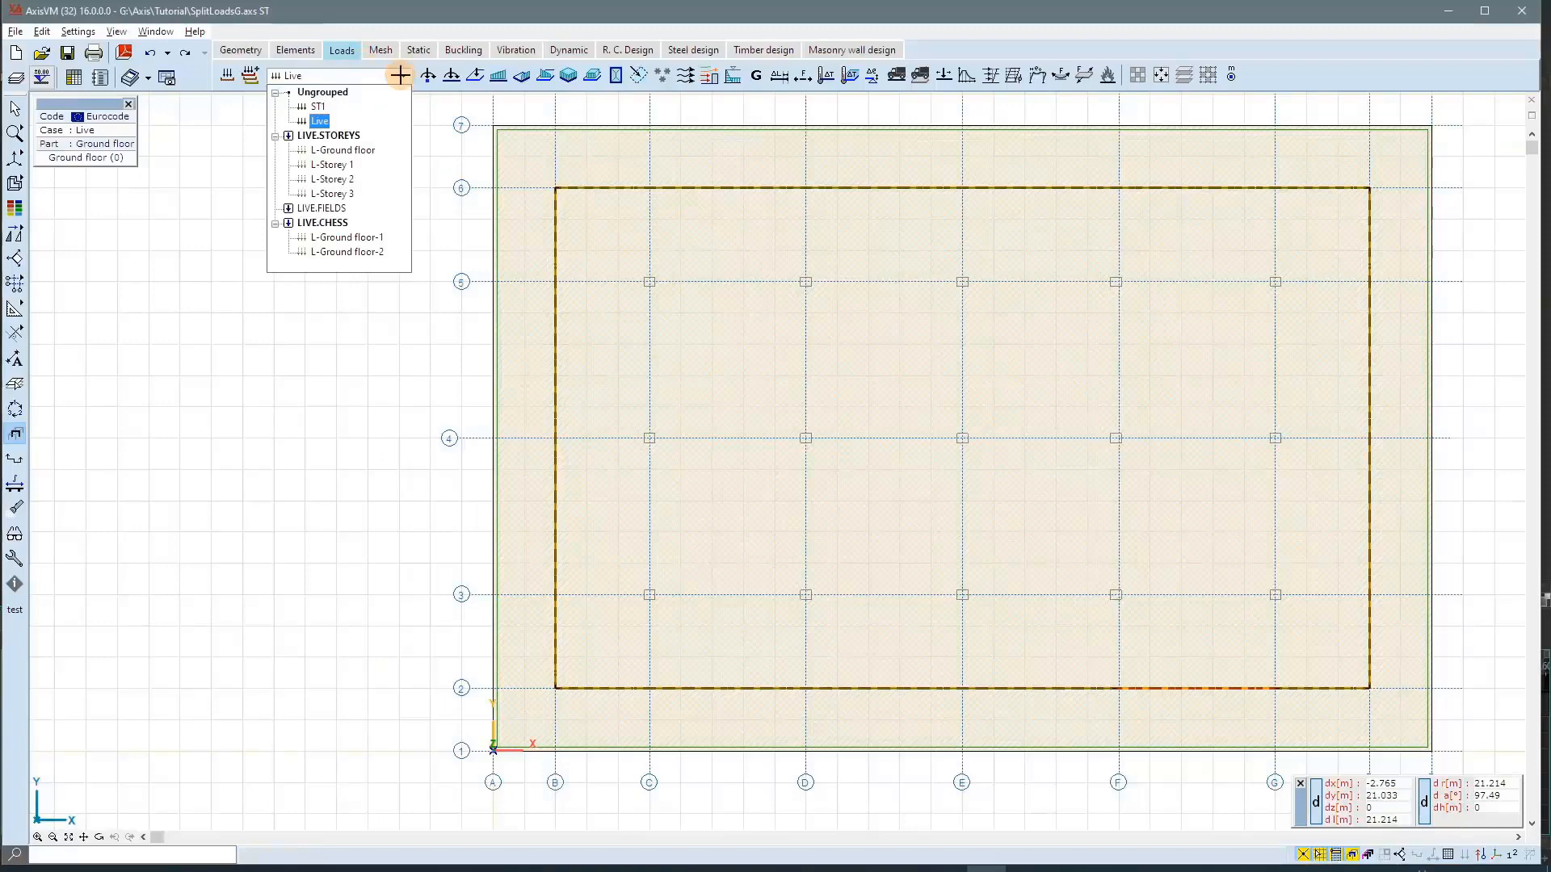
{"action": "left_click", "coordinate": [374, 151]}
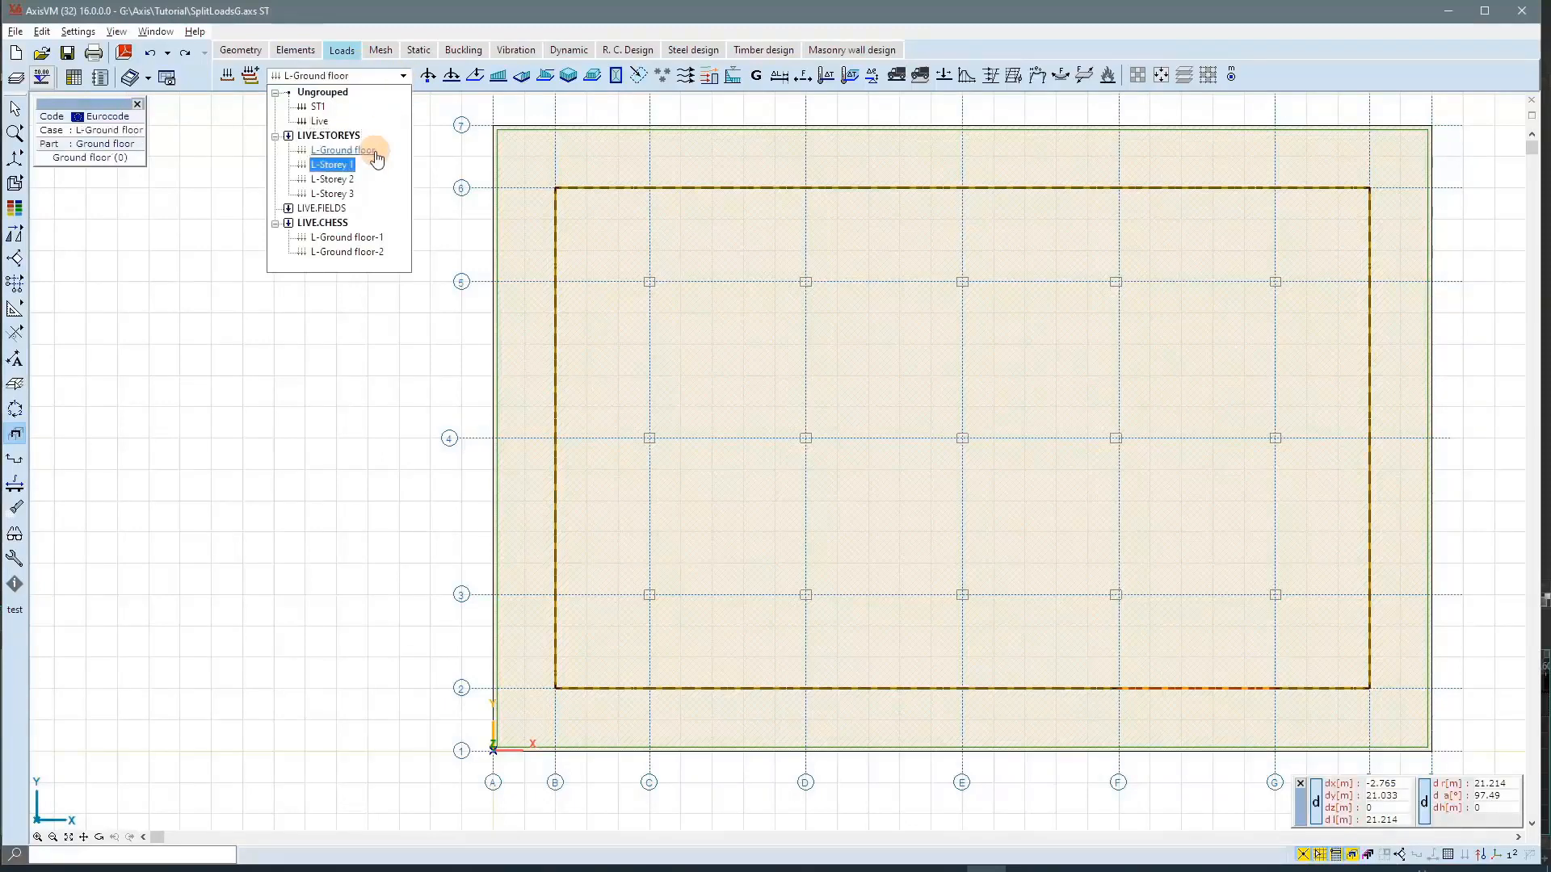
{"action": "key", "text": "Down"}
{"action": "key", "text": "Down"}
{"action": "key", "text": "Down"}
{"action": "key", "text": "Down"}
{"action": "key", "text": "Down"}
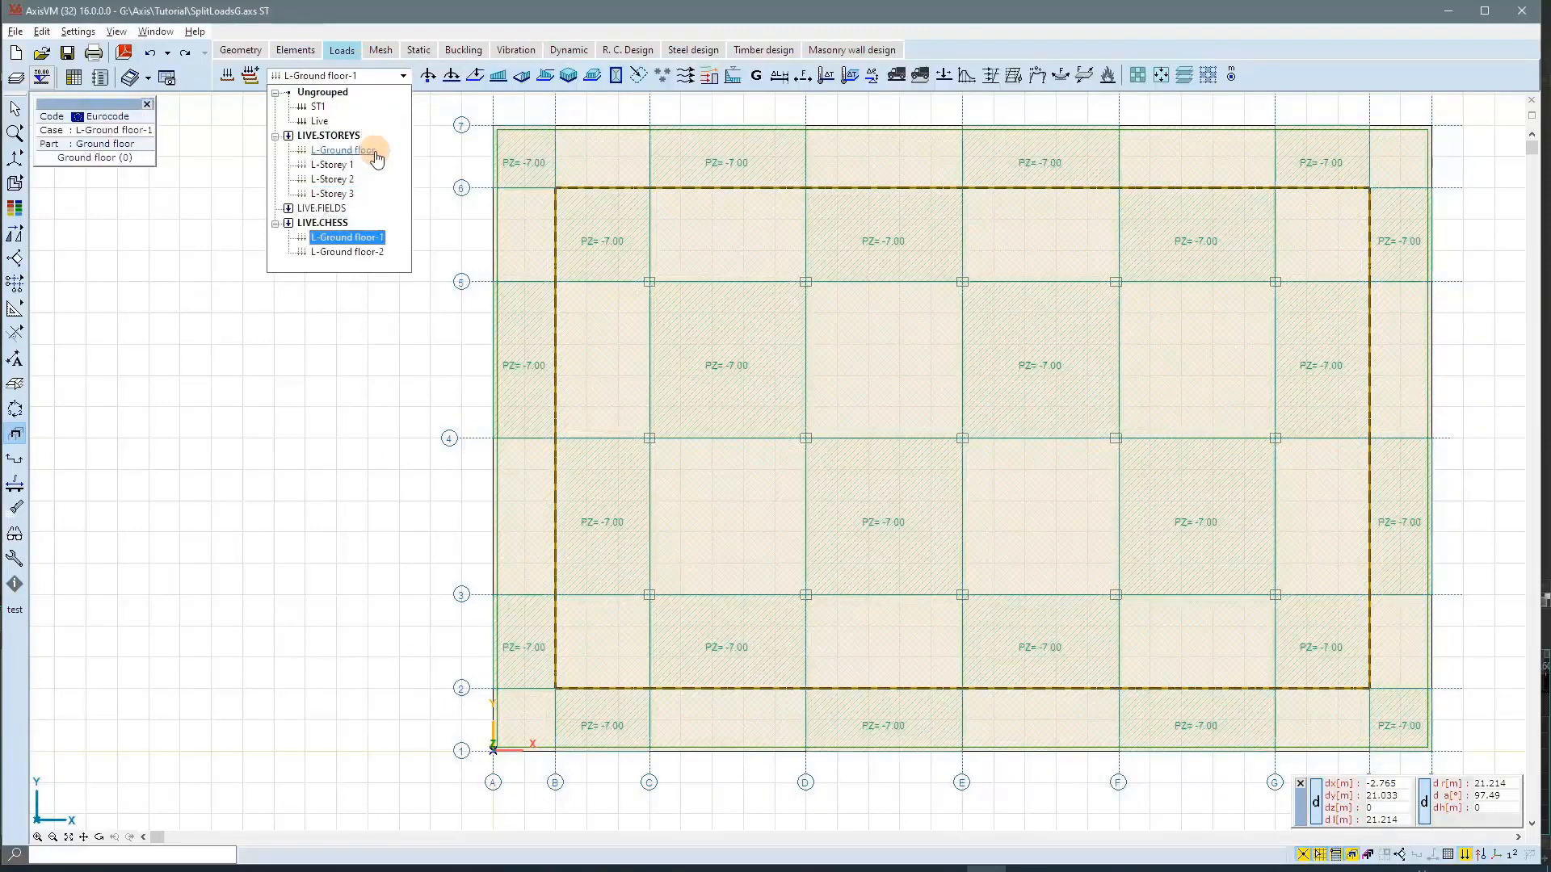
{"action": "key", "text": "Down"}
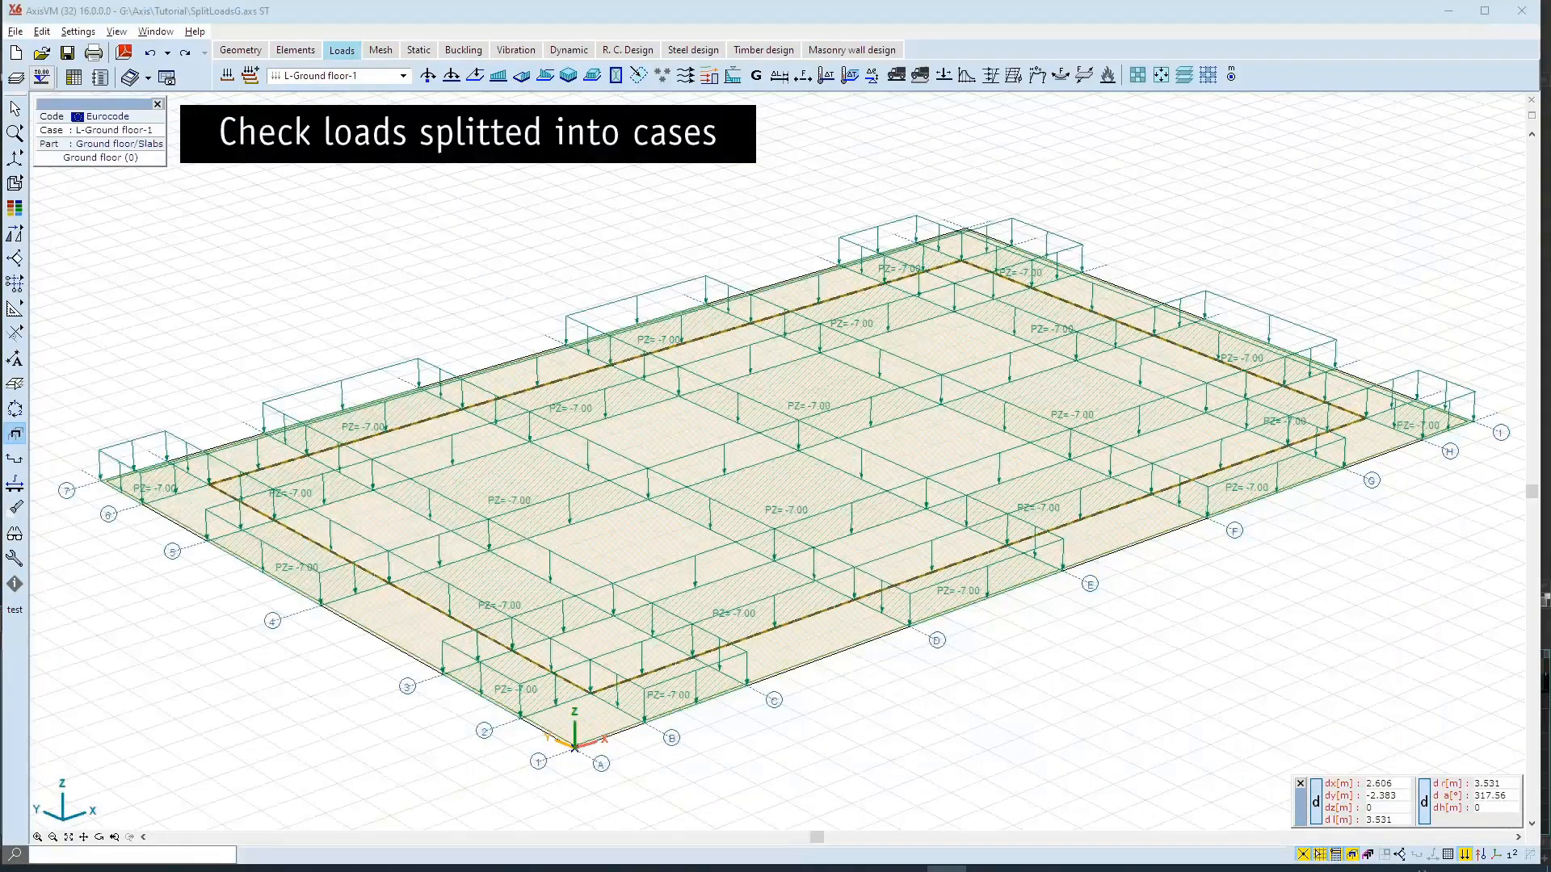
Step: Color-code the surface loads by load group intensities
{"action": "left_click", "coordinate": [10, 212]}
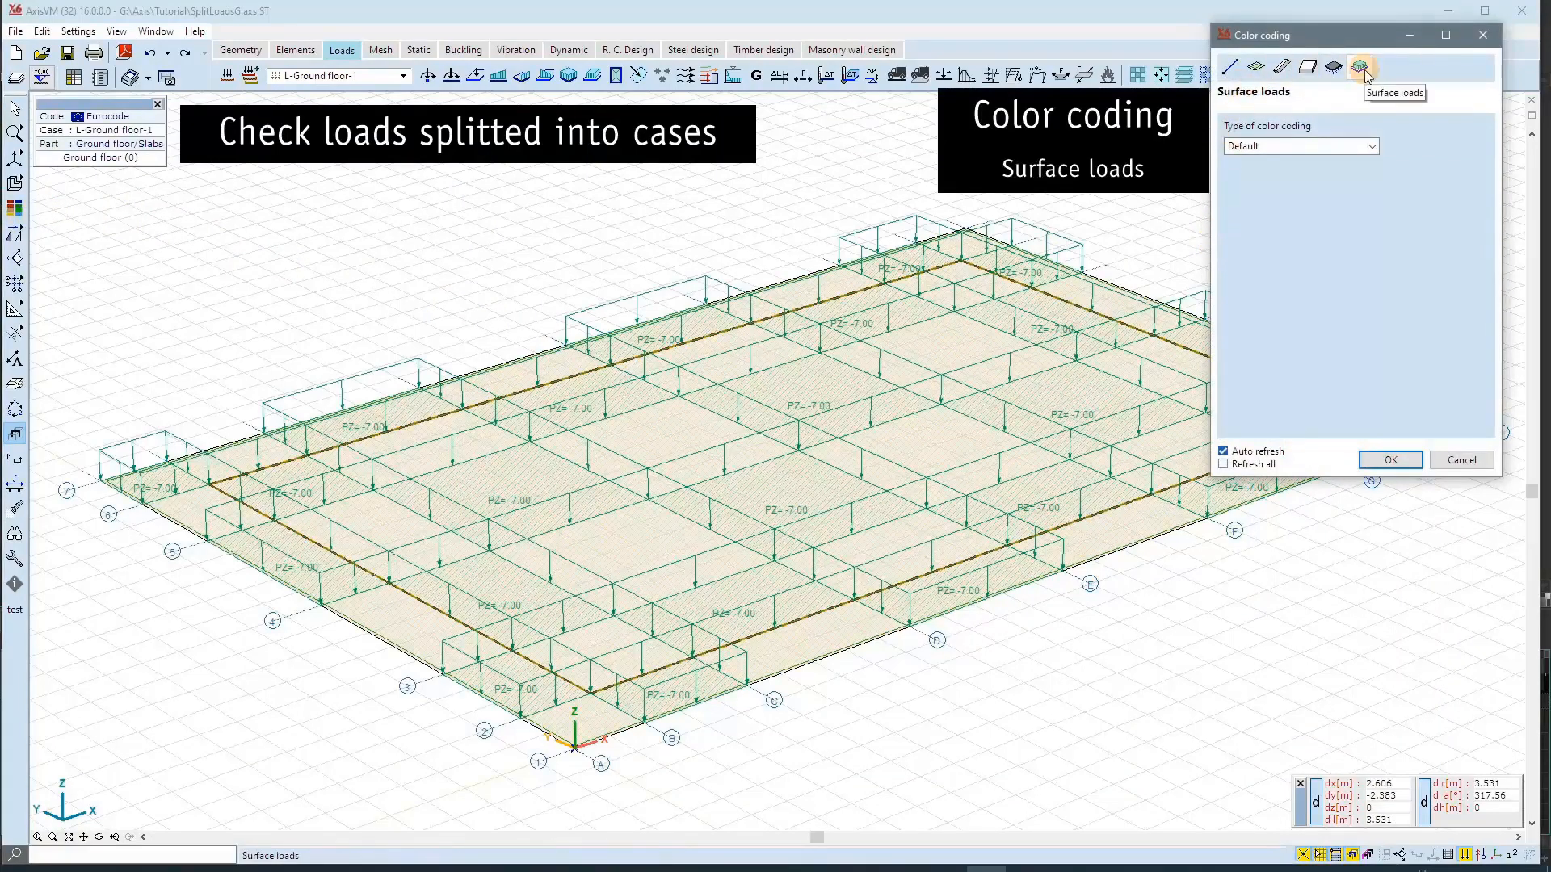
{"action": "left_click", "coordinate": [1372, 147]}
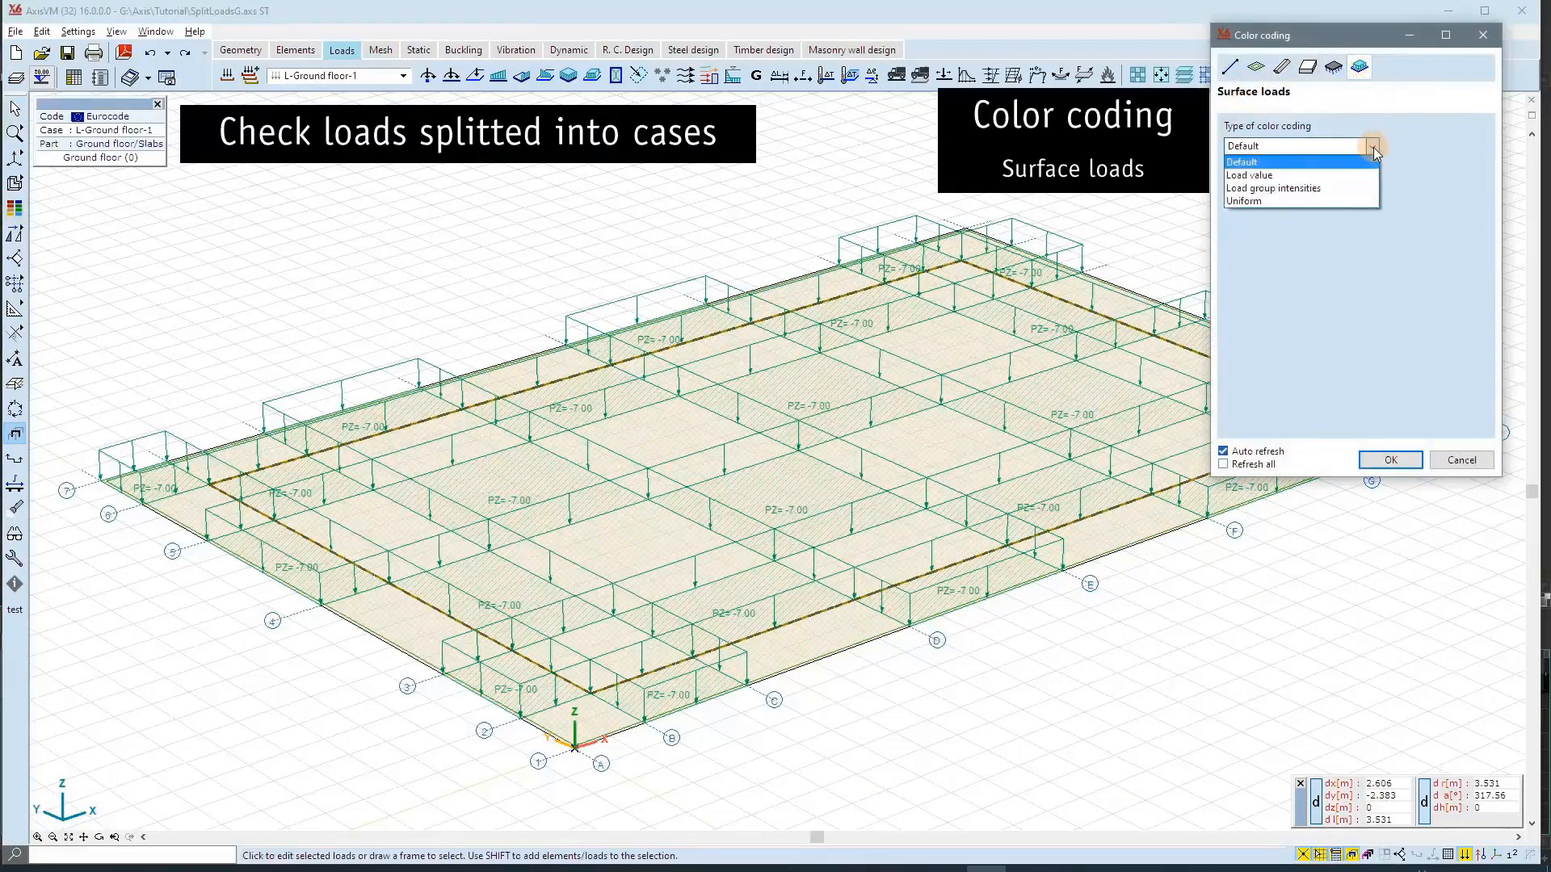
{"action": "left_click", "coordinate": [1348, 189]}
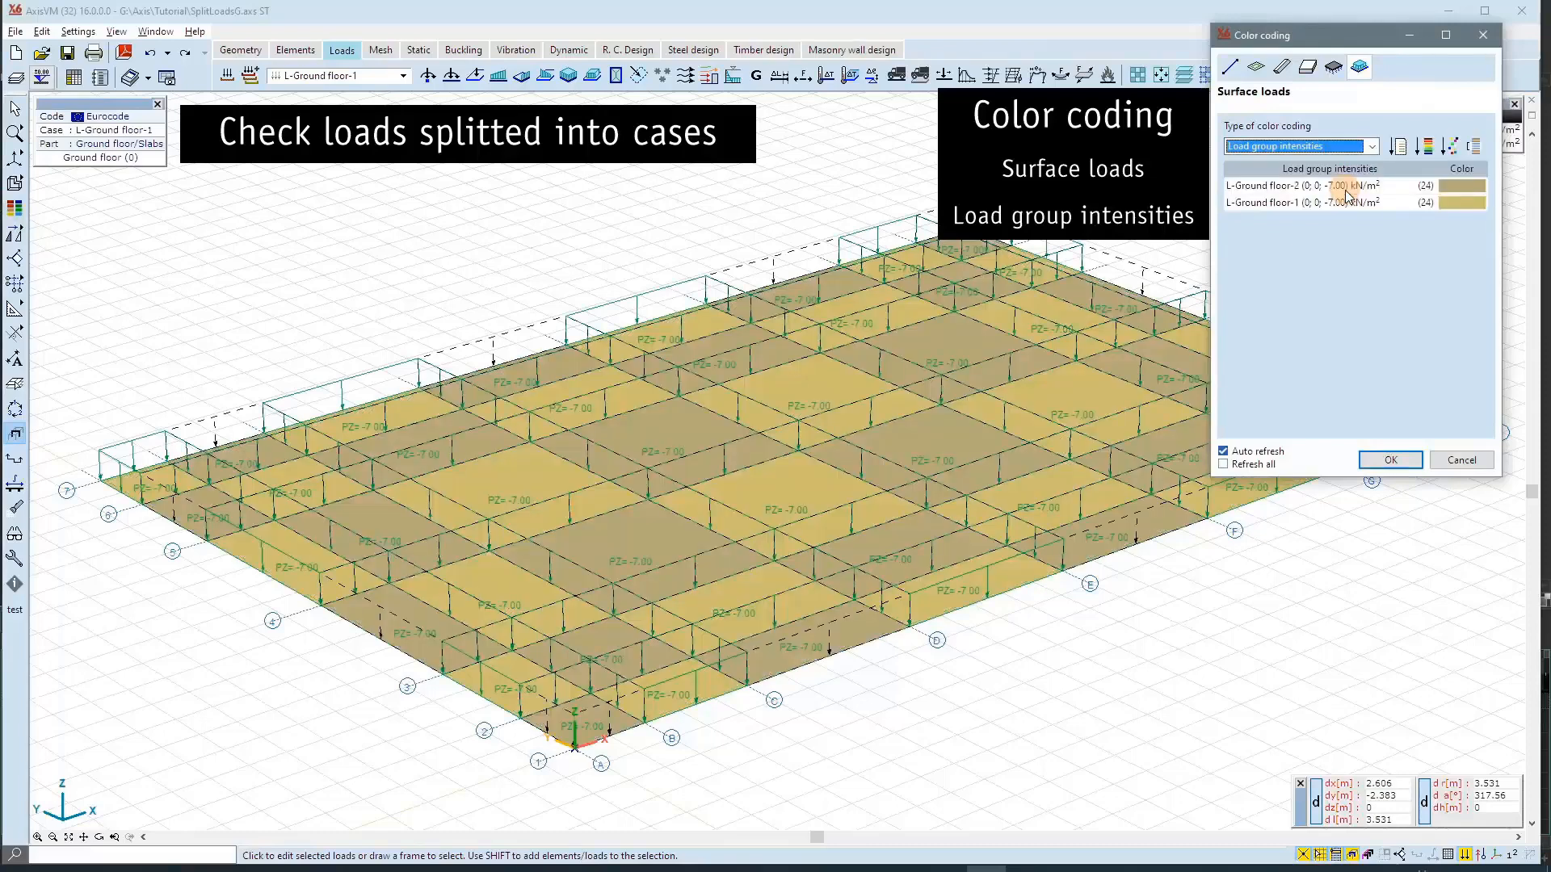
{"action": "left_click", "coordinate": [1386, 460]}
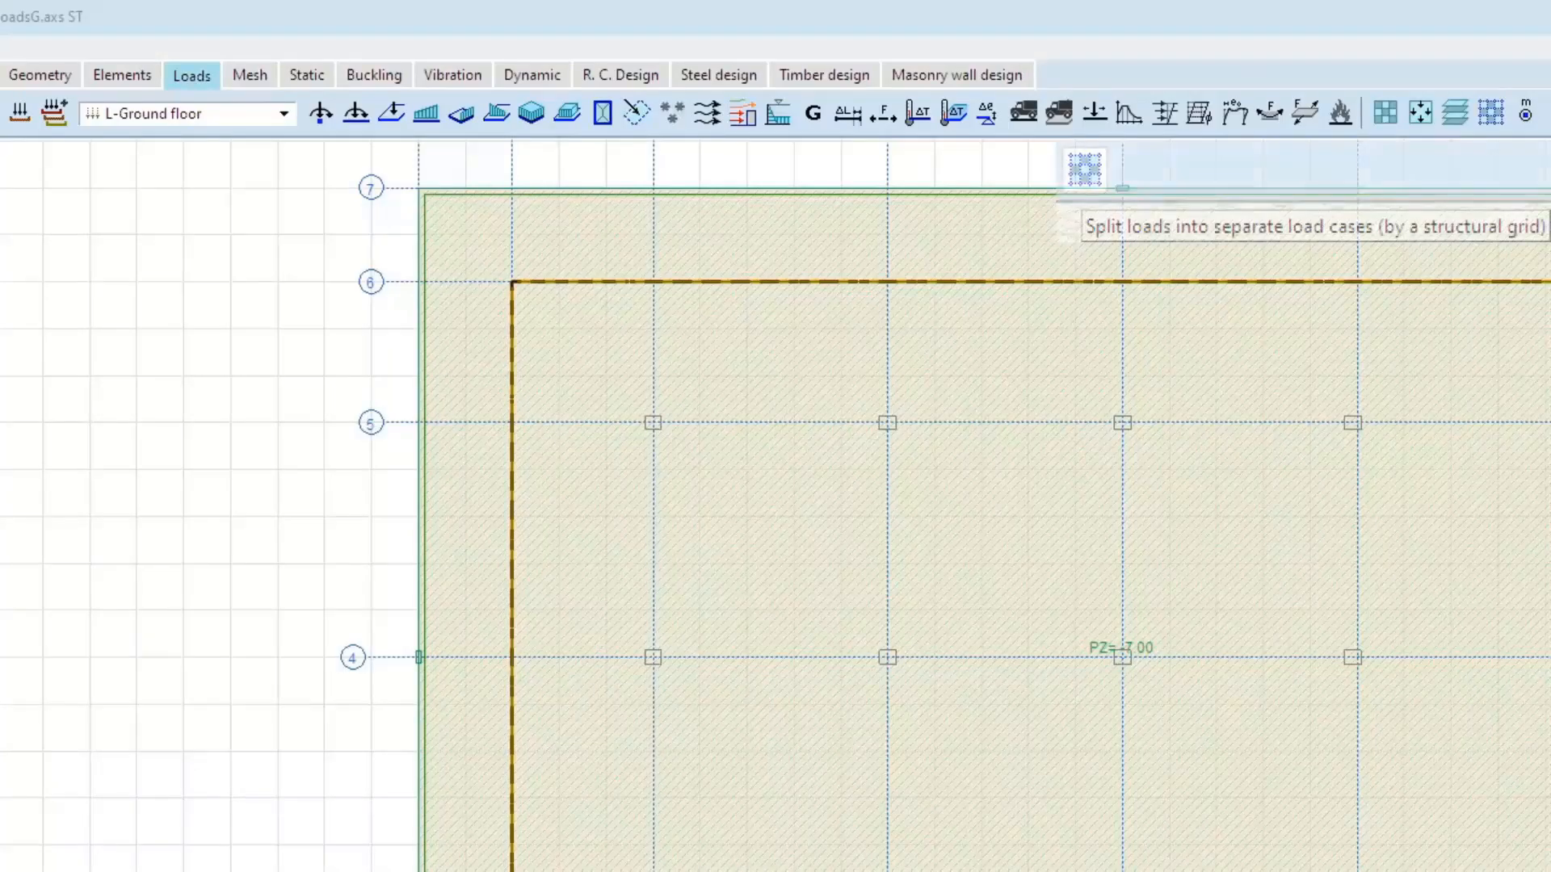
Step: Split the ground floor slab load field by field along structural grid GridG, with root name L and load group LIVE.FIELDS
{"action": "left_click", "coordinate": [1486, 118]}
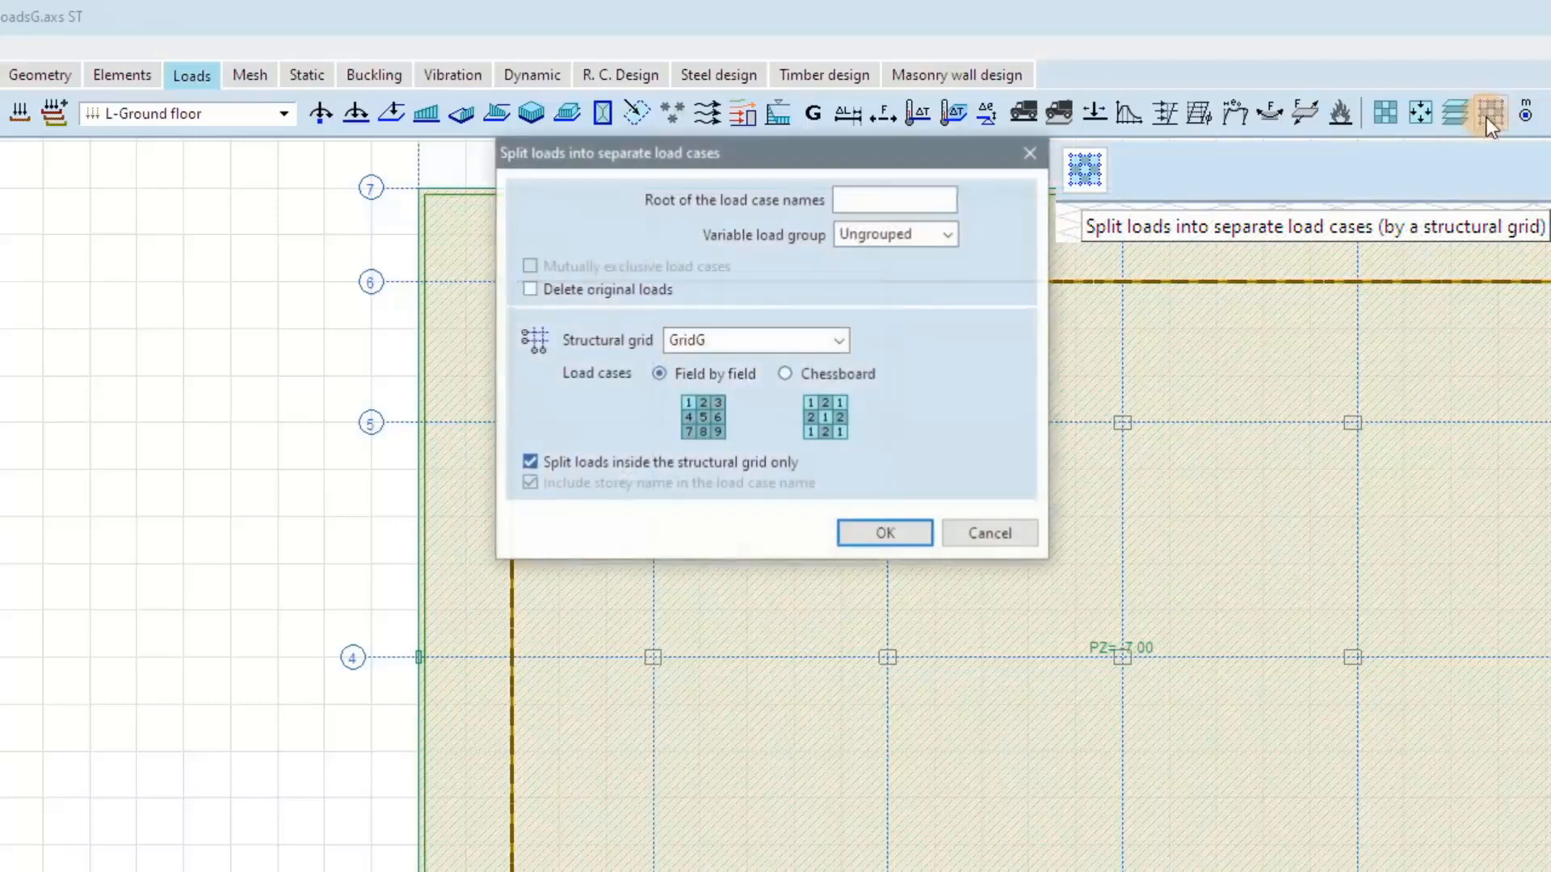
{"action": "left_click", "coordinate": [858, 202]}
{"action": "type", "text": "L"}
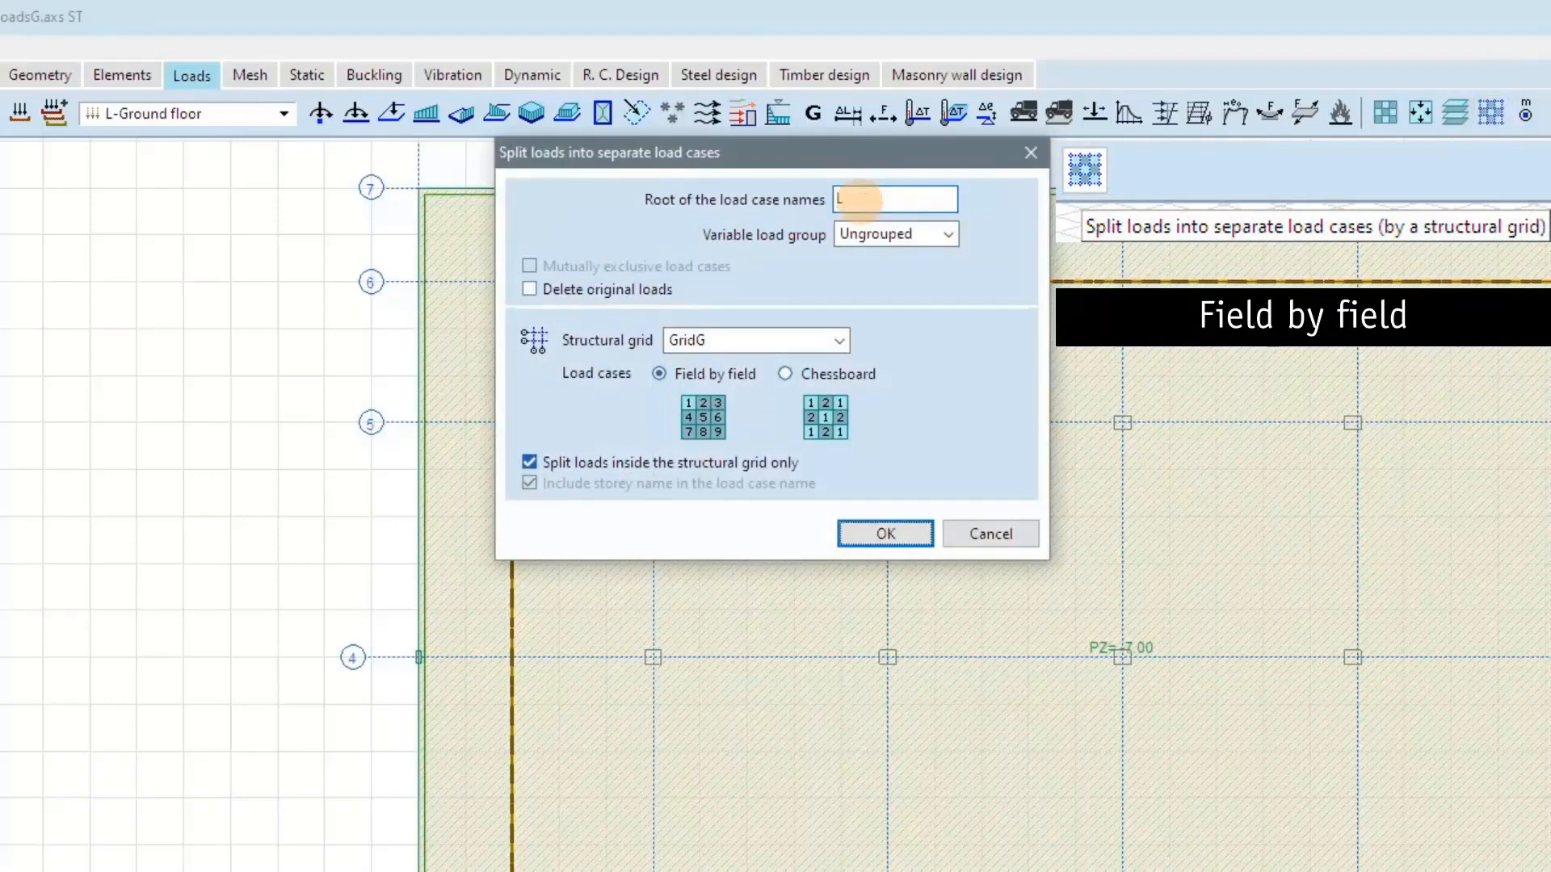
{"action": "left_click", "coordinate": [950, 234]}
{"action": "left_click", "coordinate": [931, 295]}
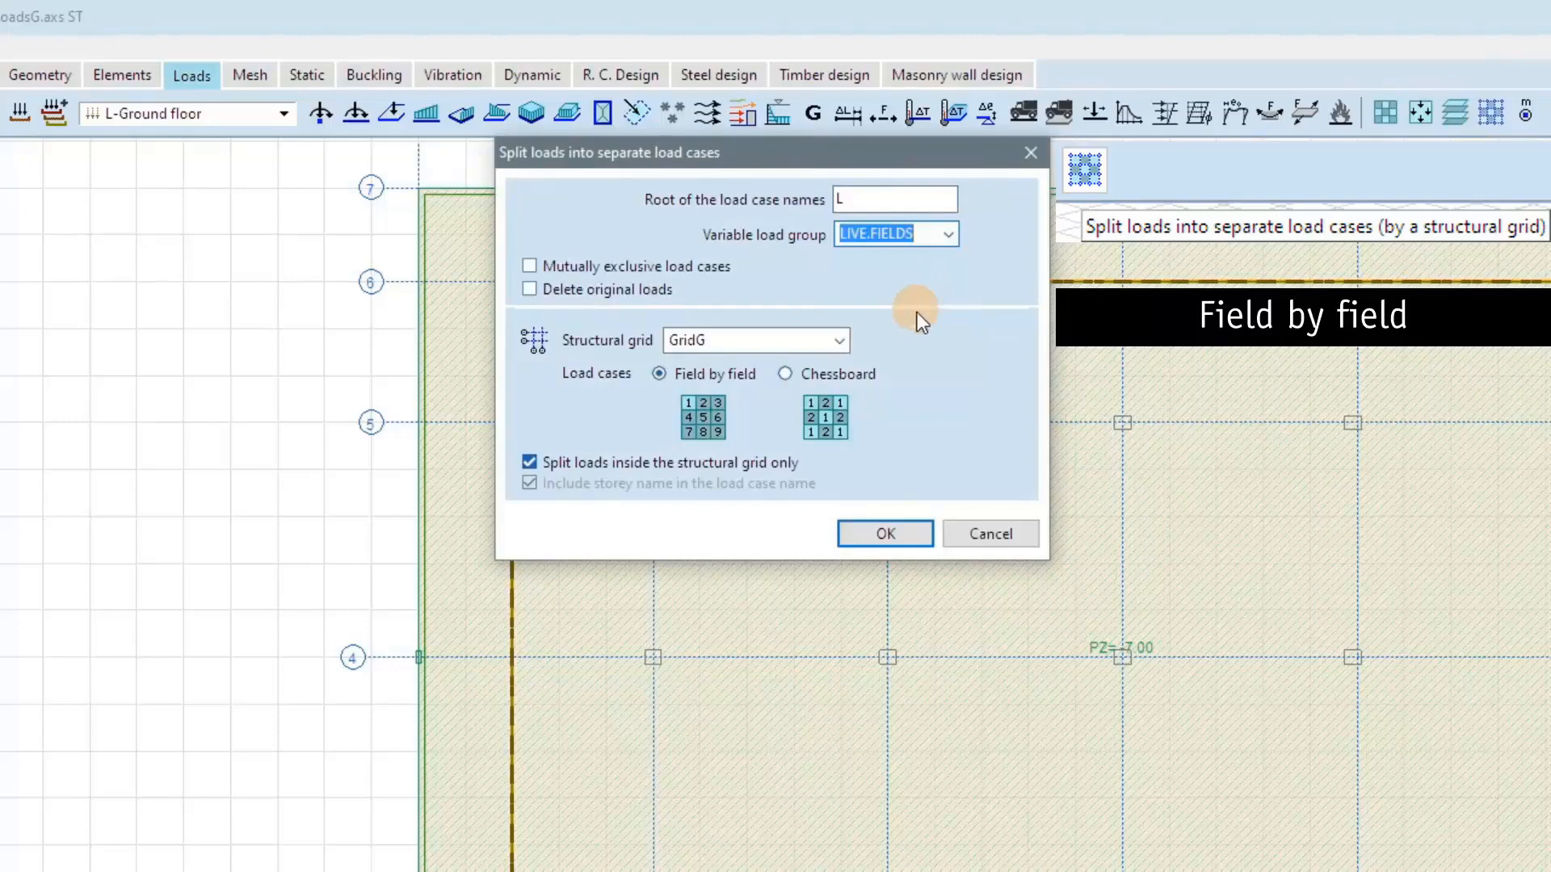
{"action": "left_click", "coordinate": [888, 534]}
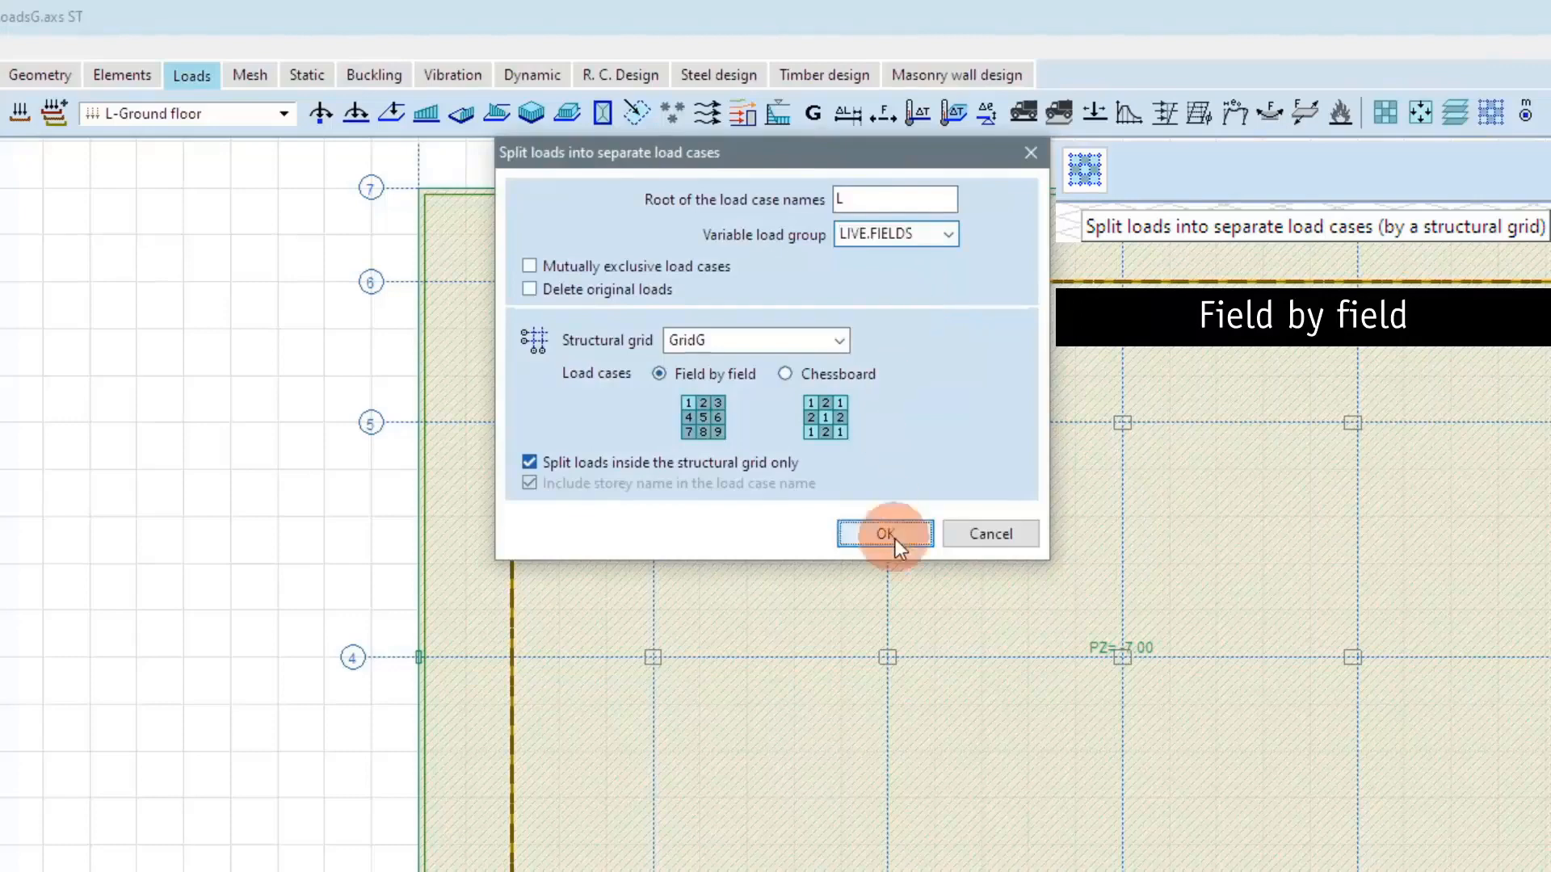
{"action": "left_click_drag", "start_coordinate": [478, 261], "coordinate": [371, 219]}
{"action": "left_click", "coordinate": [295, 159]}
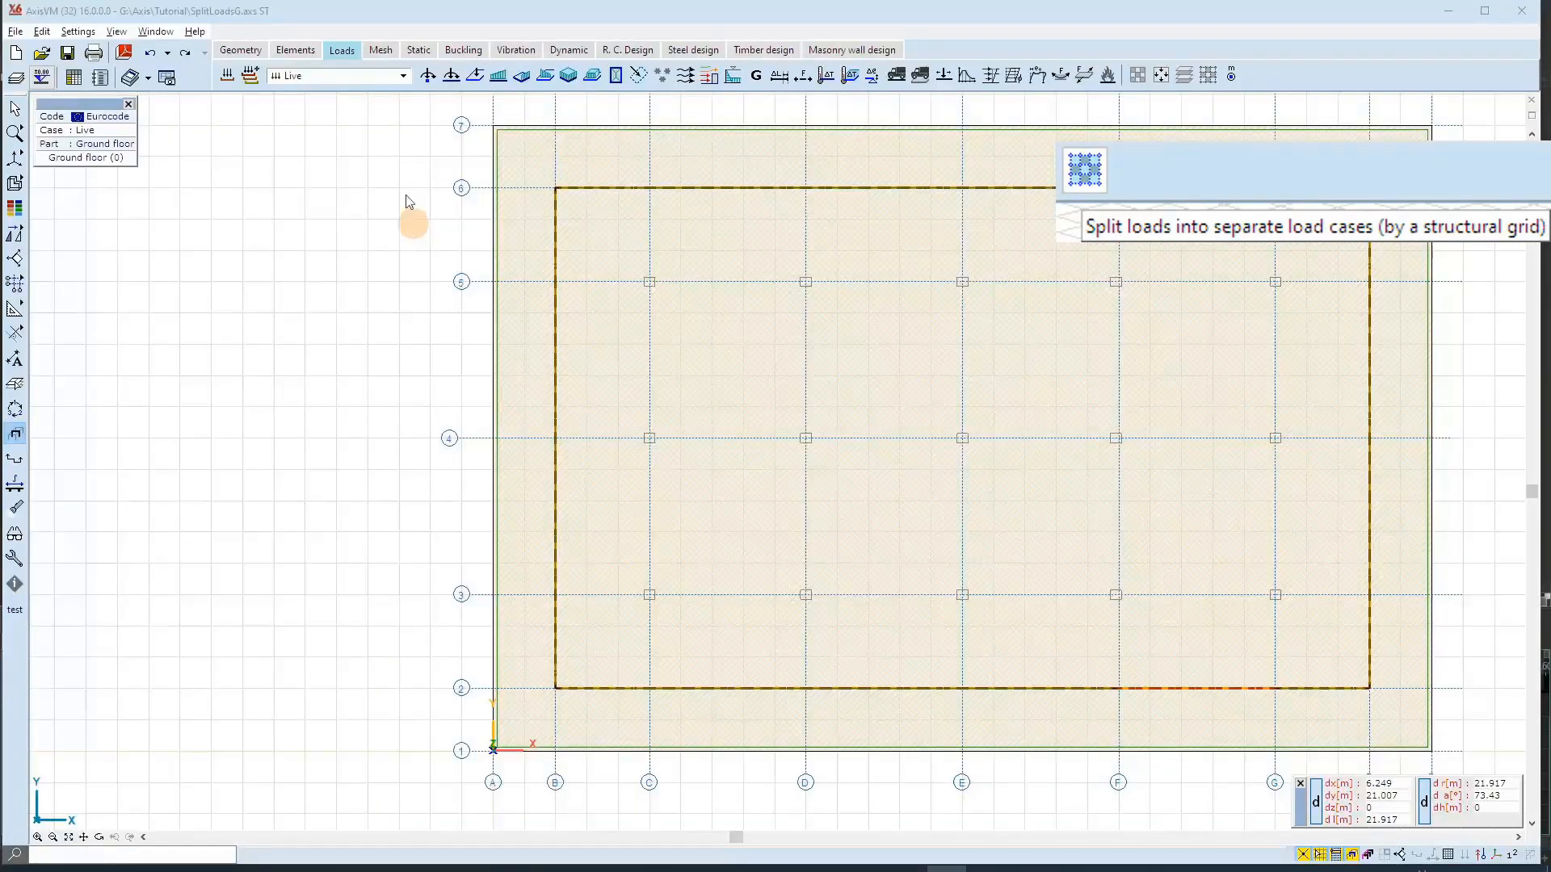
Step: Go through the load cases from L-Ground floor-1 down past L-Ground floor-40 in LIVE.FIELDS to check the field-by-field load distribution
{"action": "left_click", "coordinate": [403, 77]}
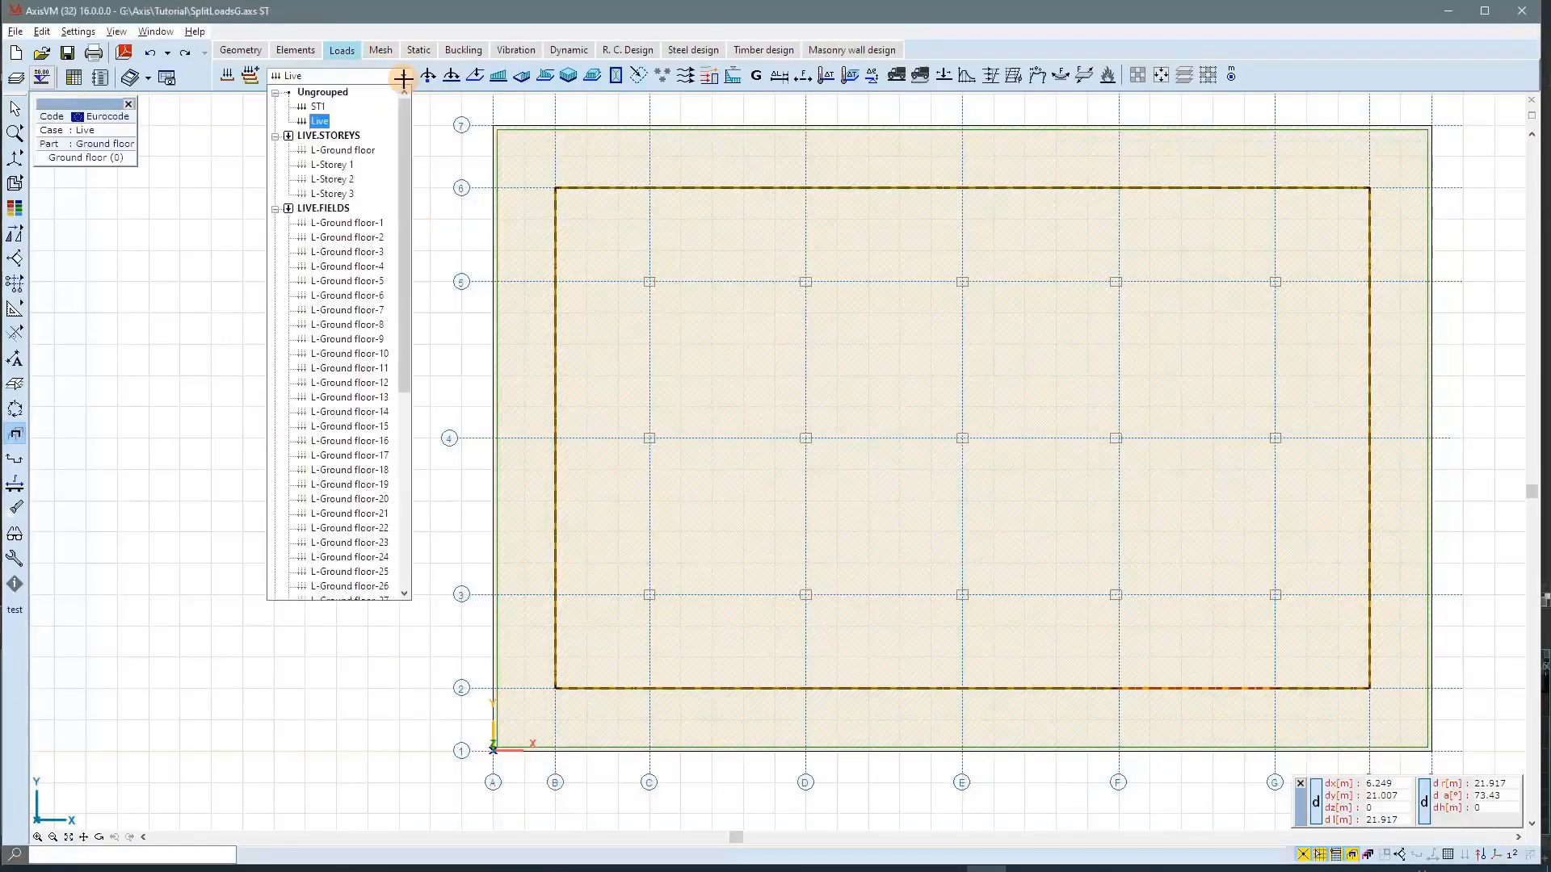
{"action": "key", "text": "Down"}
{"action": "key", "text": "Down"}
{"action": "key", "text": "Down"}
{"action": "key", "text": "Down"}
{"action": "key", "text": "Down"}
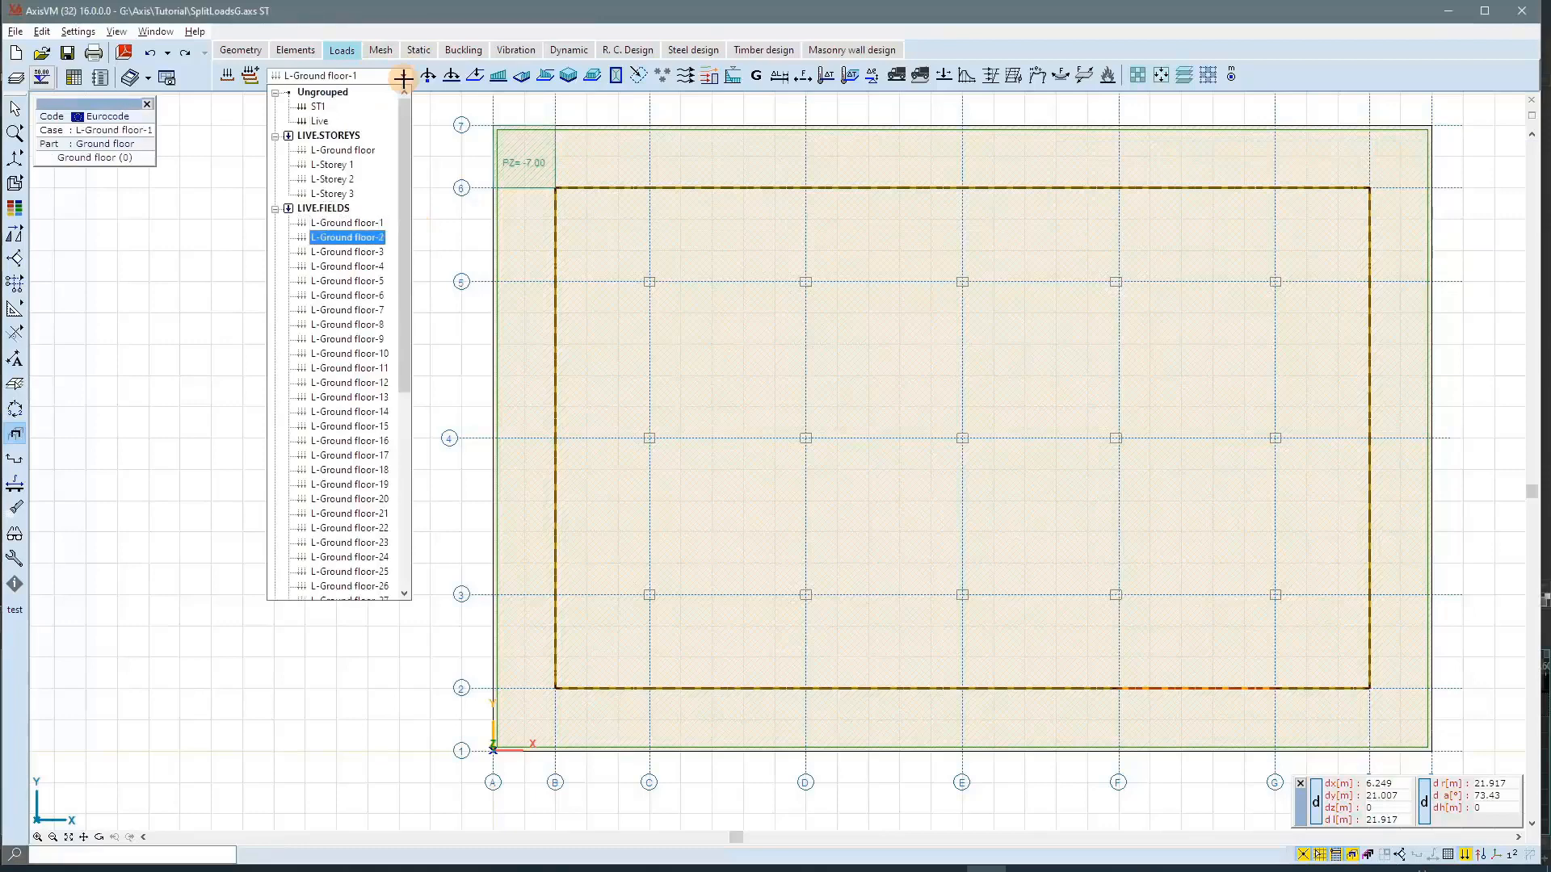
{"action": "key", "text": "Down"}
{"action": "key", "text": "Down"}
{"action": "key", "text": "Down"}
{"action": "key", "text": "Down"}
{"action": "key", "text": "Down"}
{"action": "key", "text": "Down"}
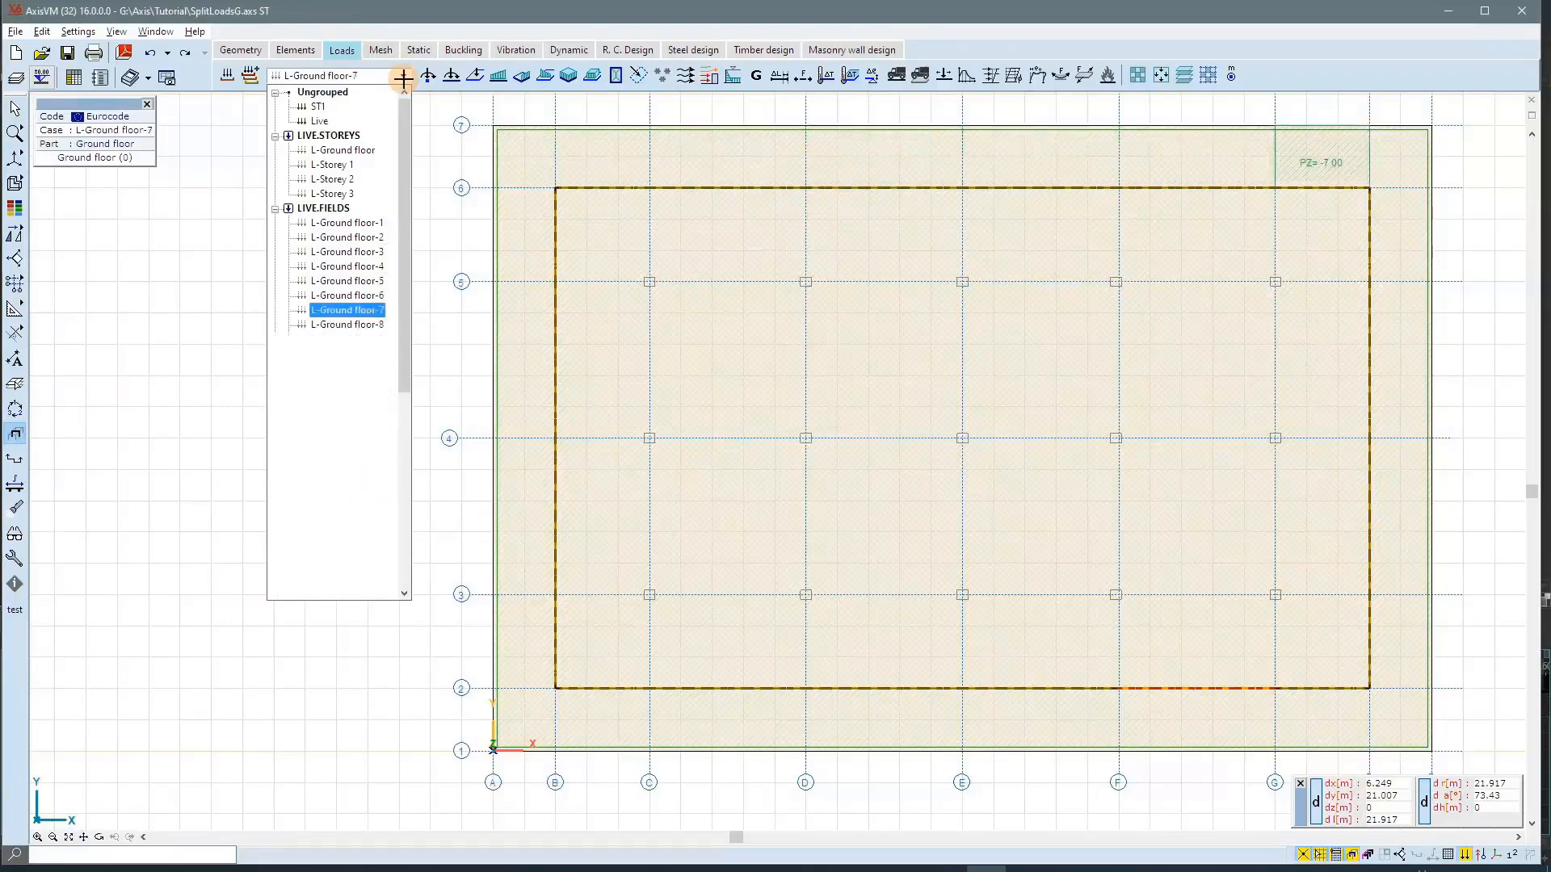
{"action": "key", "text": "Down"}
{"action": "key", "text": "Down"}
{"action": "key", "text": "Down"}
{"action": "key", "text": "Down"}
{"action": "key", "text": "Down"}
{"action": "key", "text": "Down"}
{"action": "key", "text": "Down"}
{"action": "key", "text": "Down"}
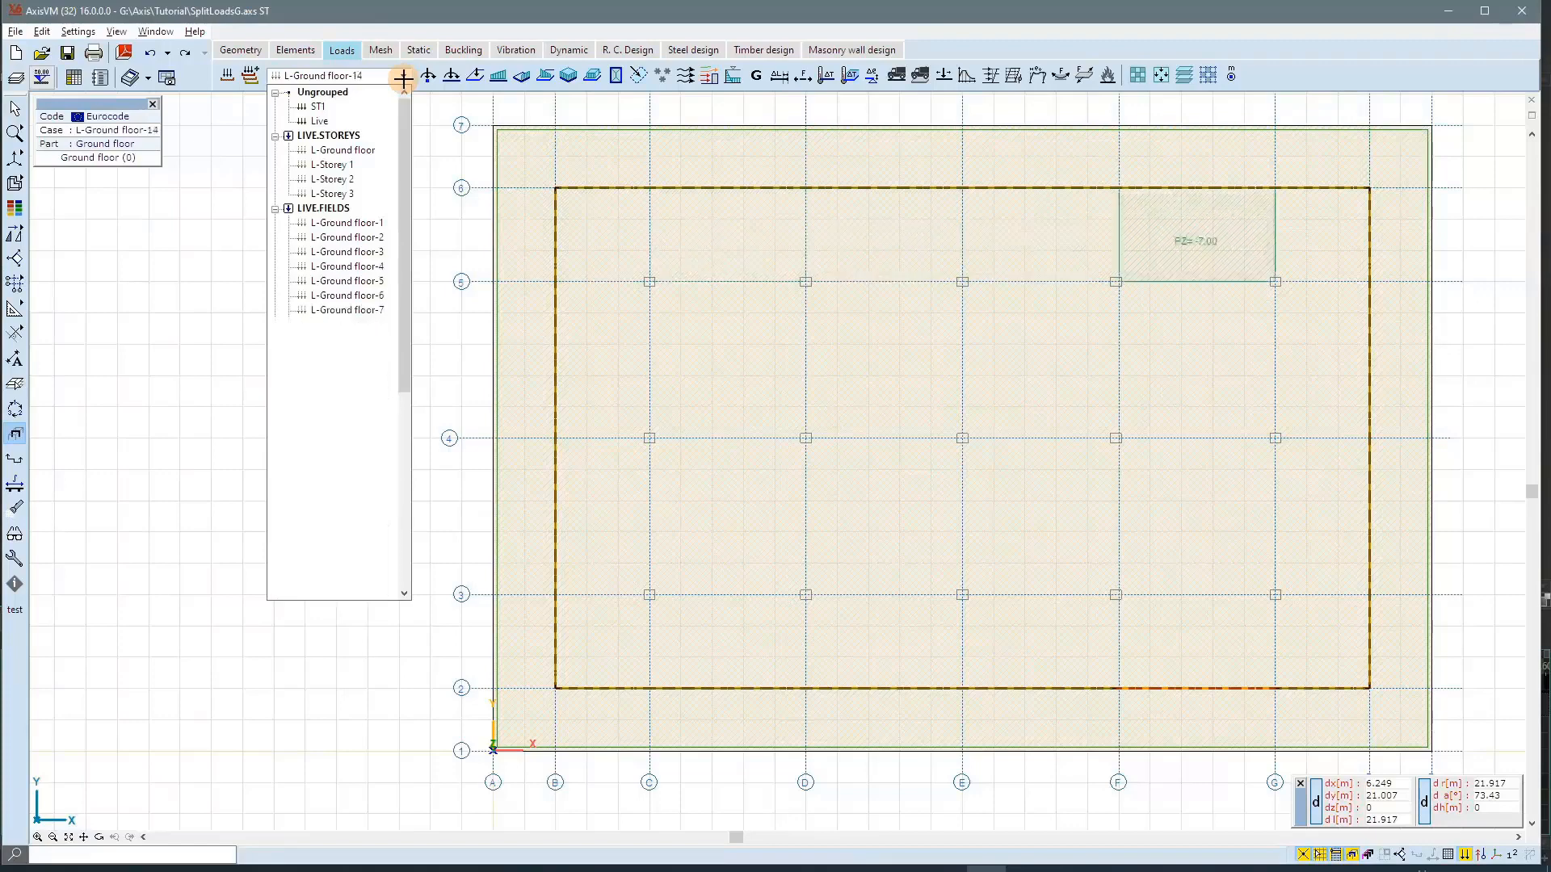
{"action": "key", "text": "Down"}
{"action": "key", "text": "Down"}
{"action": "key", "text": "Down"}
{"action": "key", "text": "Down"}
{"action": "key", "text": "Down"}
{"action": "key", "text": "Down"}
{"action": "key", "text": "Down"}
{"action": "key", "text": "Down"}
{"action": "key", "text": "Down"}
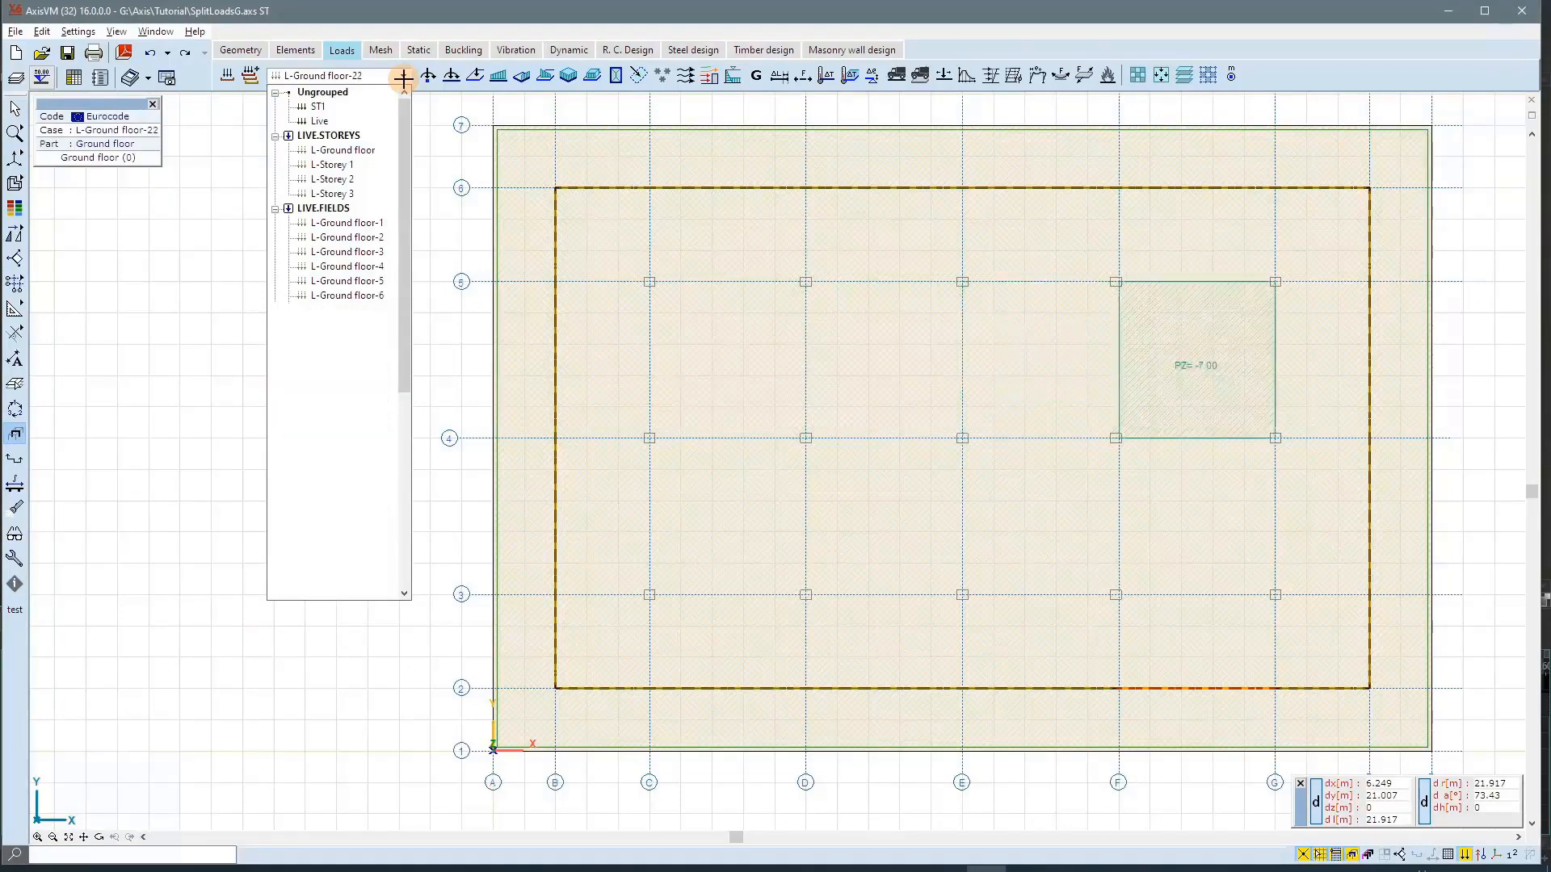
{"action": "key", "text": "Down"}
{"action": "key", "text": "Down"}
{"action": "key", "text": "Down"}
{"action": "key", "text": "Down"}
{"action": "key", "text": "Down"}
{"action": "key", "text": "Down"}
{"action": "key", "text": "Down"}
{"action": "key", "text": "Down"}
{"action": "key", "text": "Down"}
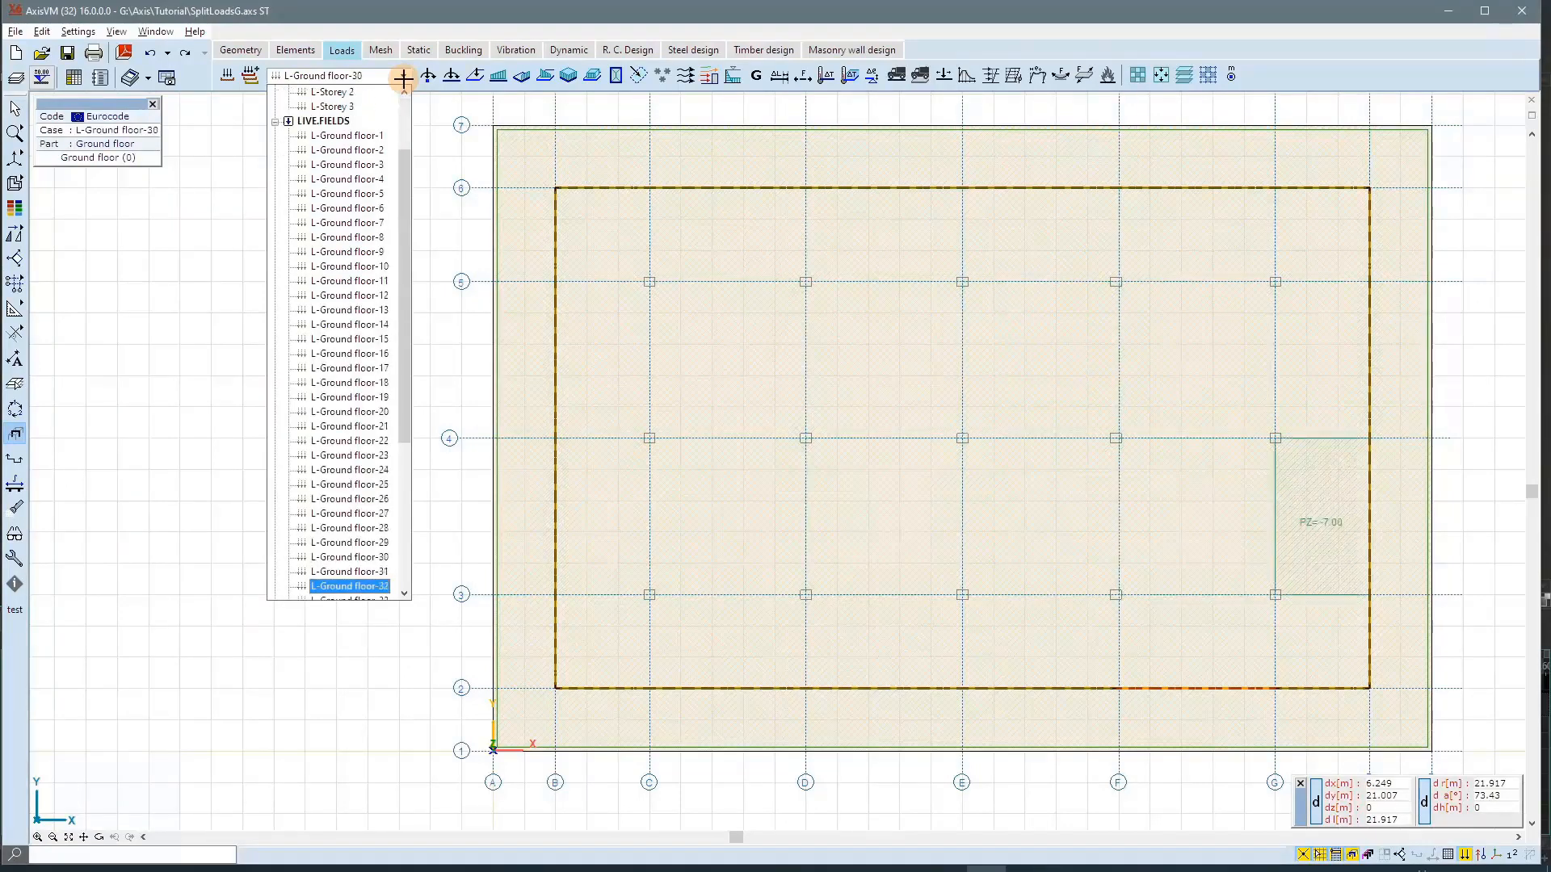
{"action": "key", "text": "Down"}
{"action": "key", "text": "Down"}
{"action": "key", "text": "Down"}
{"action": "key", "text": "Down"}
{"action": "key", "text": "Down"}
{"action": "key", "text": "Down"}
{"action": "key", "text": "Down"}
{"action": "key", "text": "Down"}
{"action": "key", "text": "Down"}
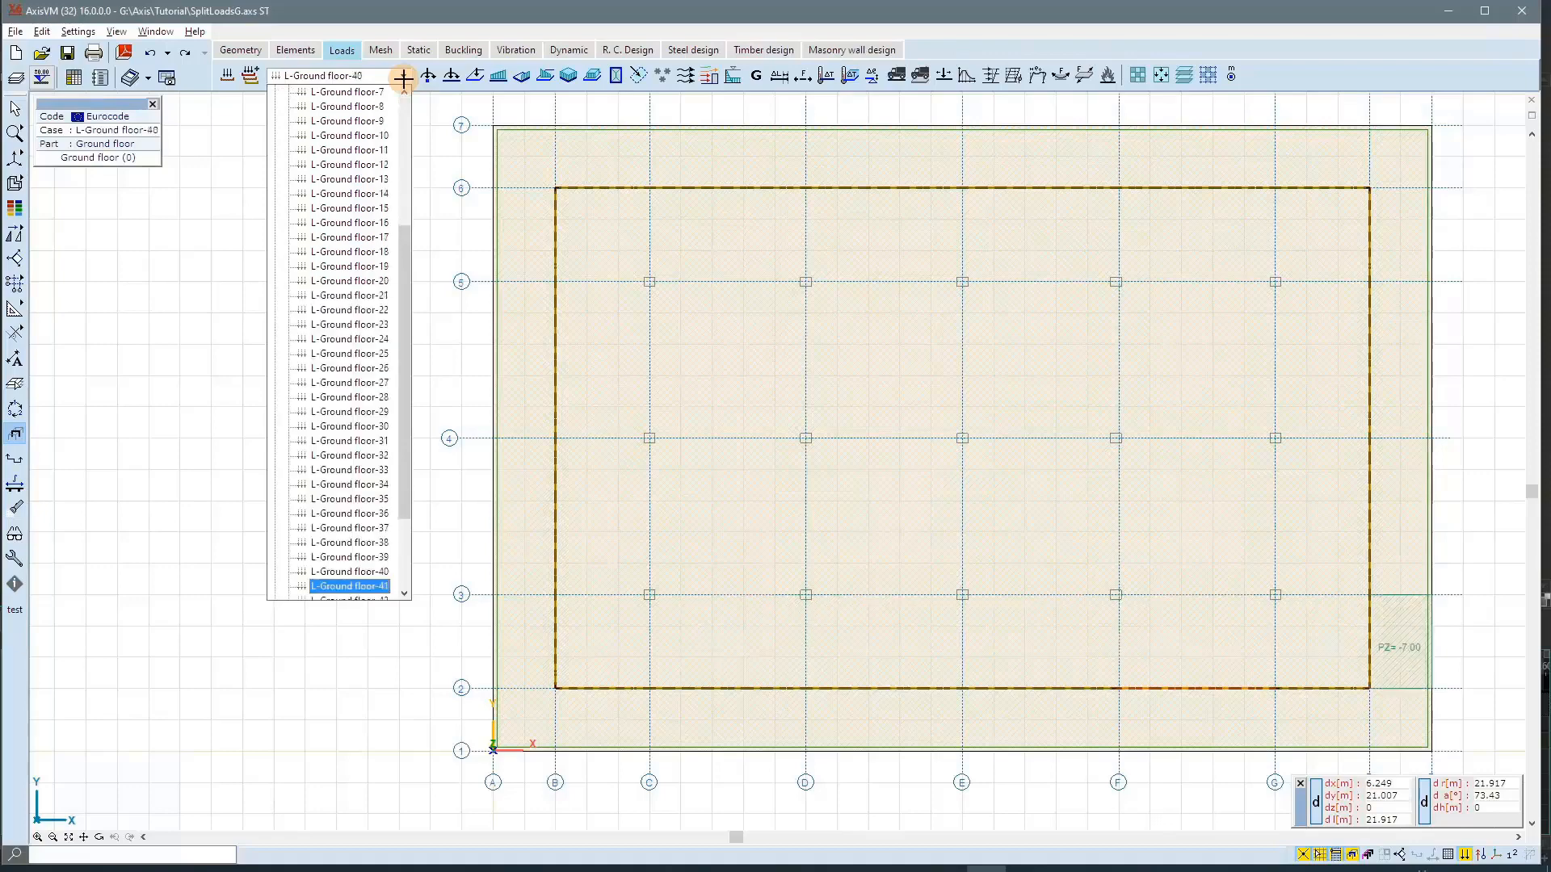
{"action": "key", "text": "Down"}
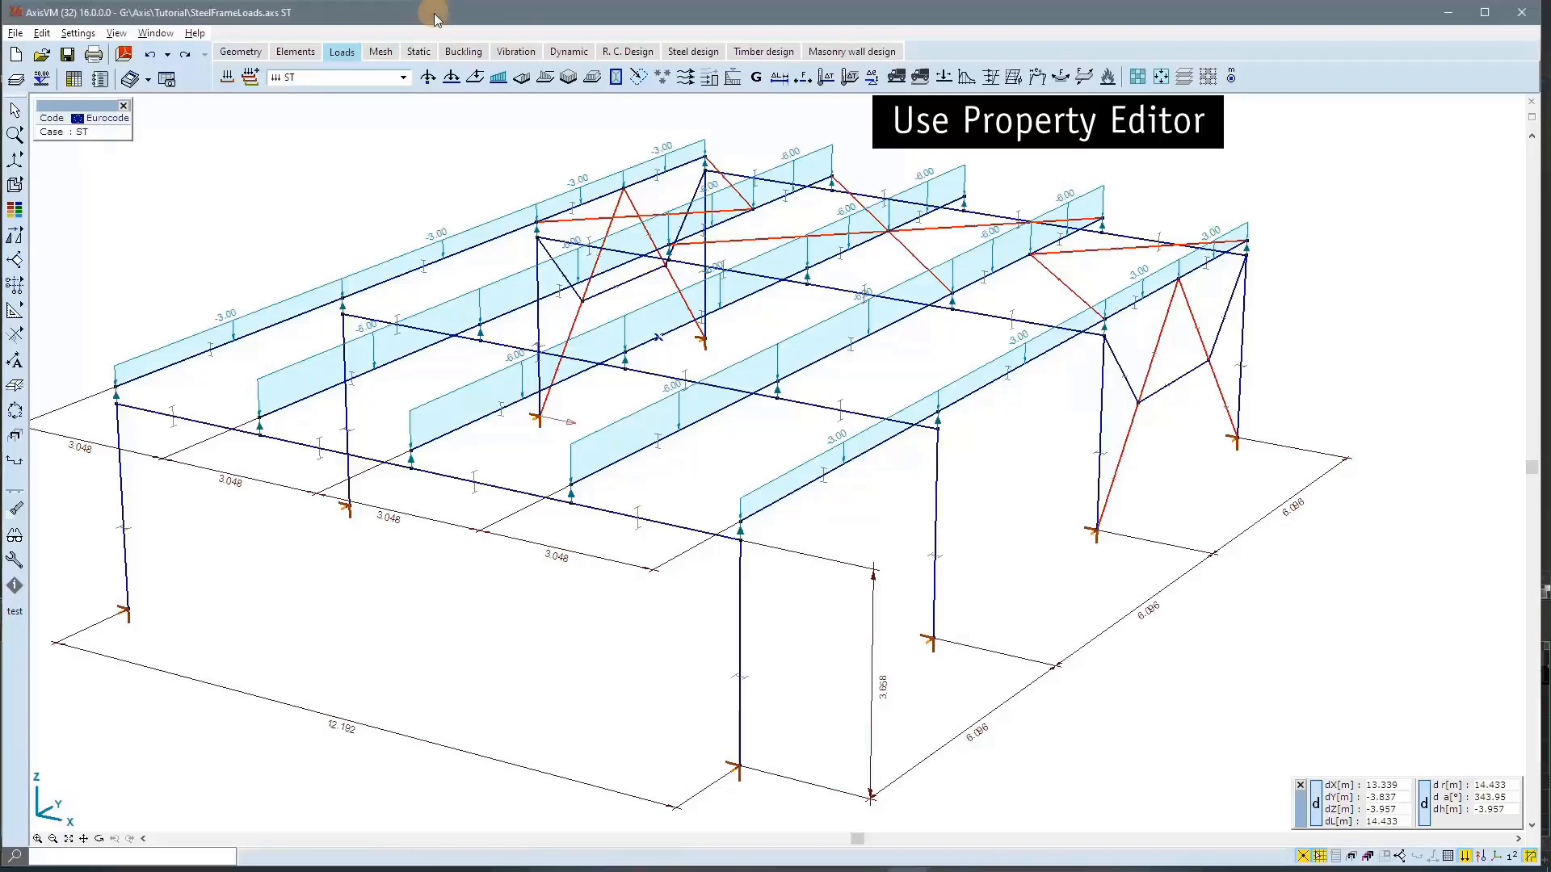
Step: Using the Property Editor, extend the selection from one edge beam's distributed load to all with equal pZ1, and set pZ1 and pZ2 to -4 kN/m
{"action": "left_click", "coordinate": [162, 37]}
{"action": "left_click", "coordinate": [170, 52]}
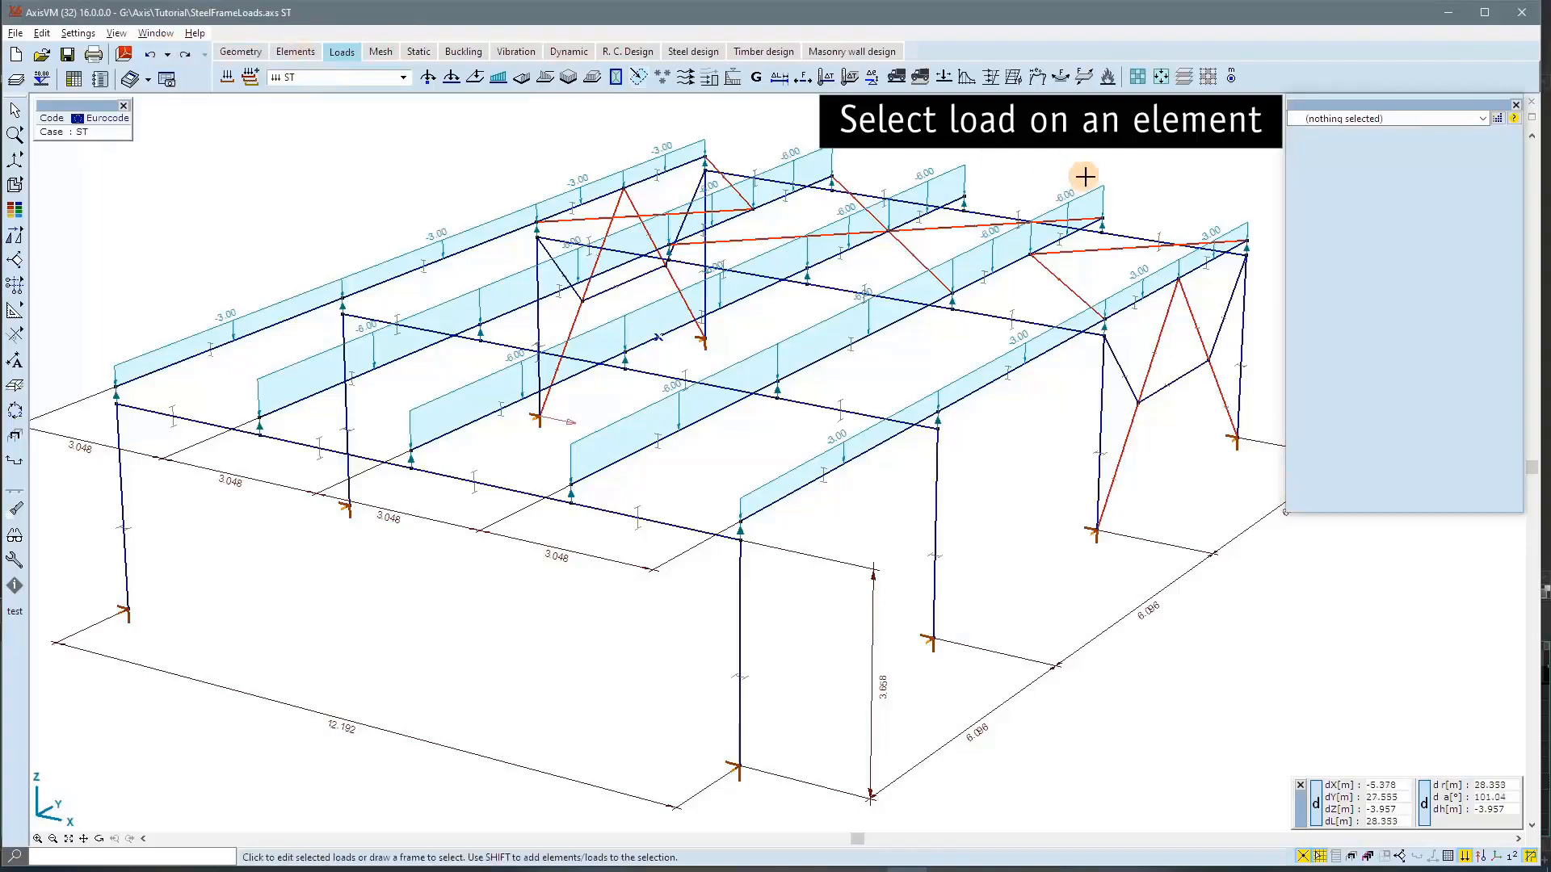
{"action": "left_click", "coordinate": [689, 151]}
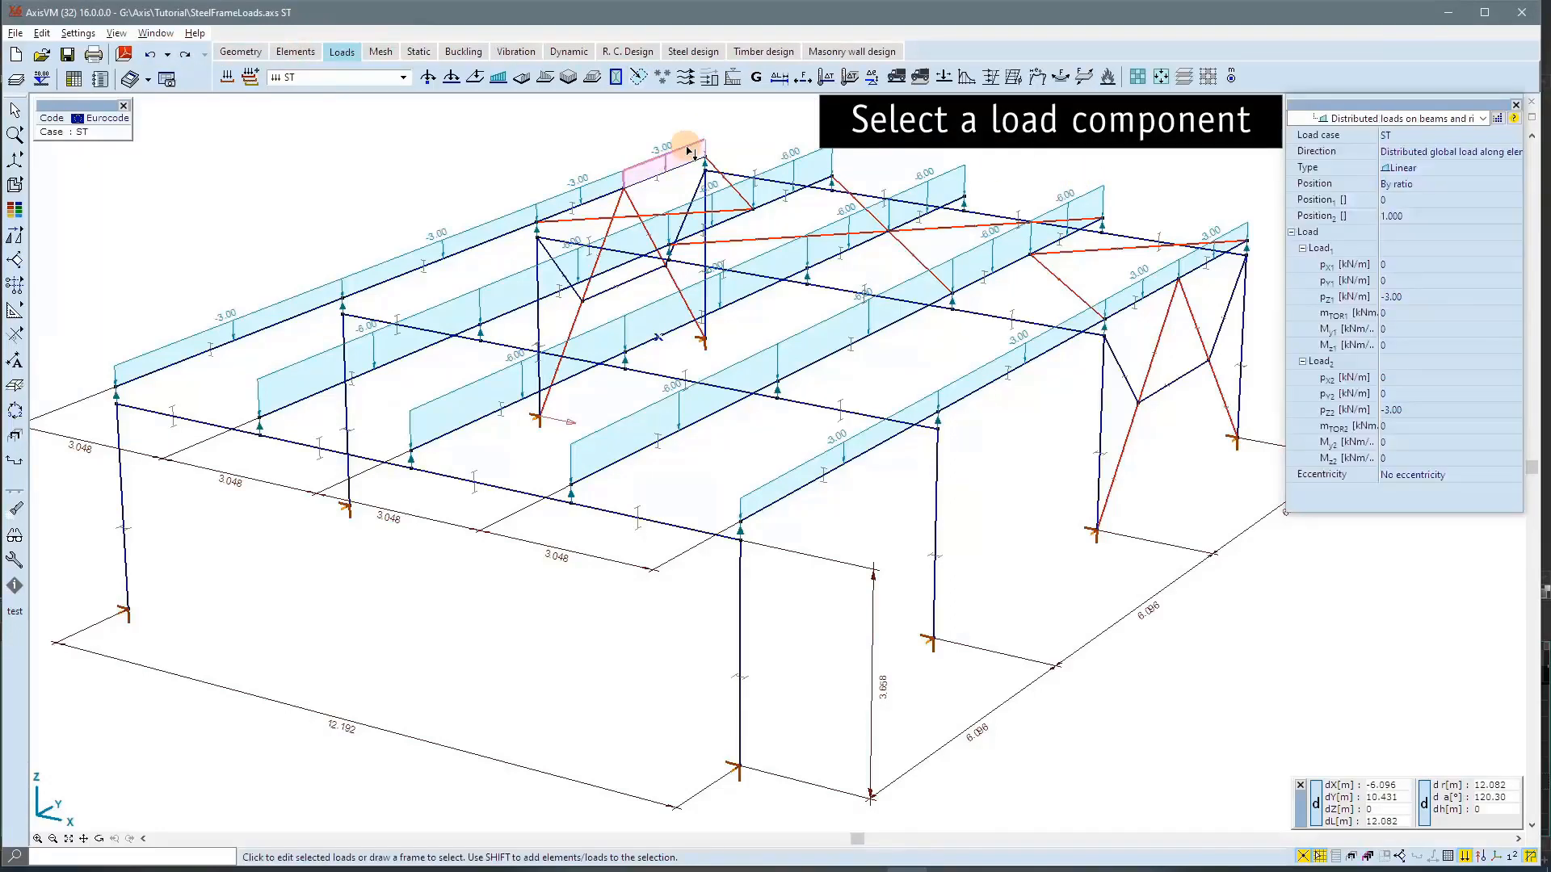
{"action": "left_click", "coordinate": [1436, 297]}
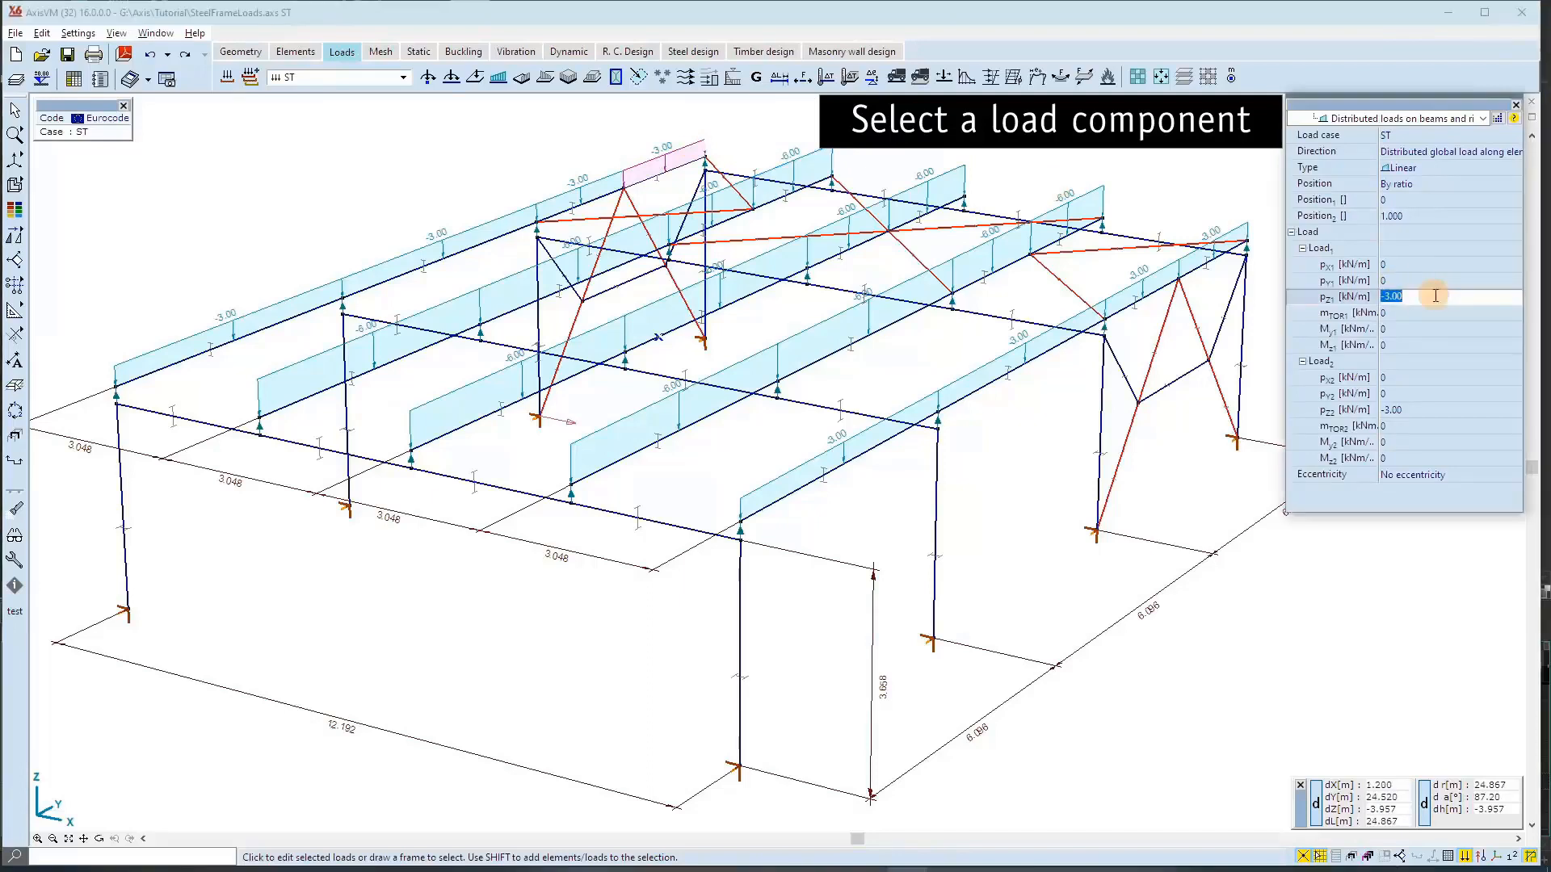
{"action": "left_click", "coordinate": [1499, 119]}
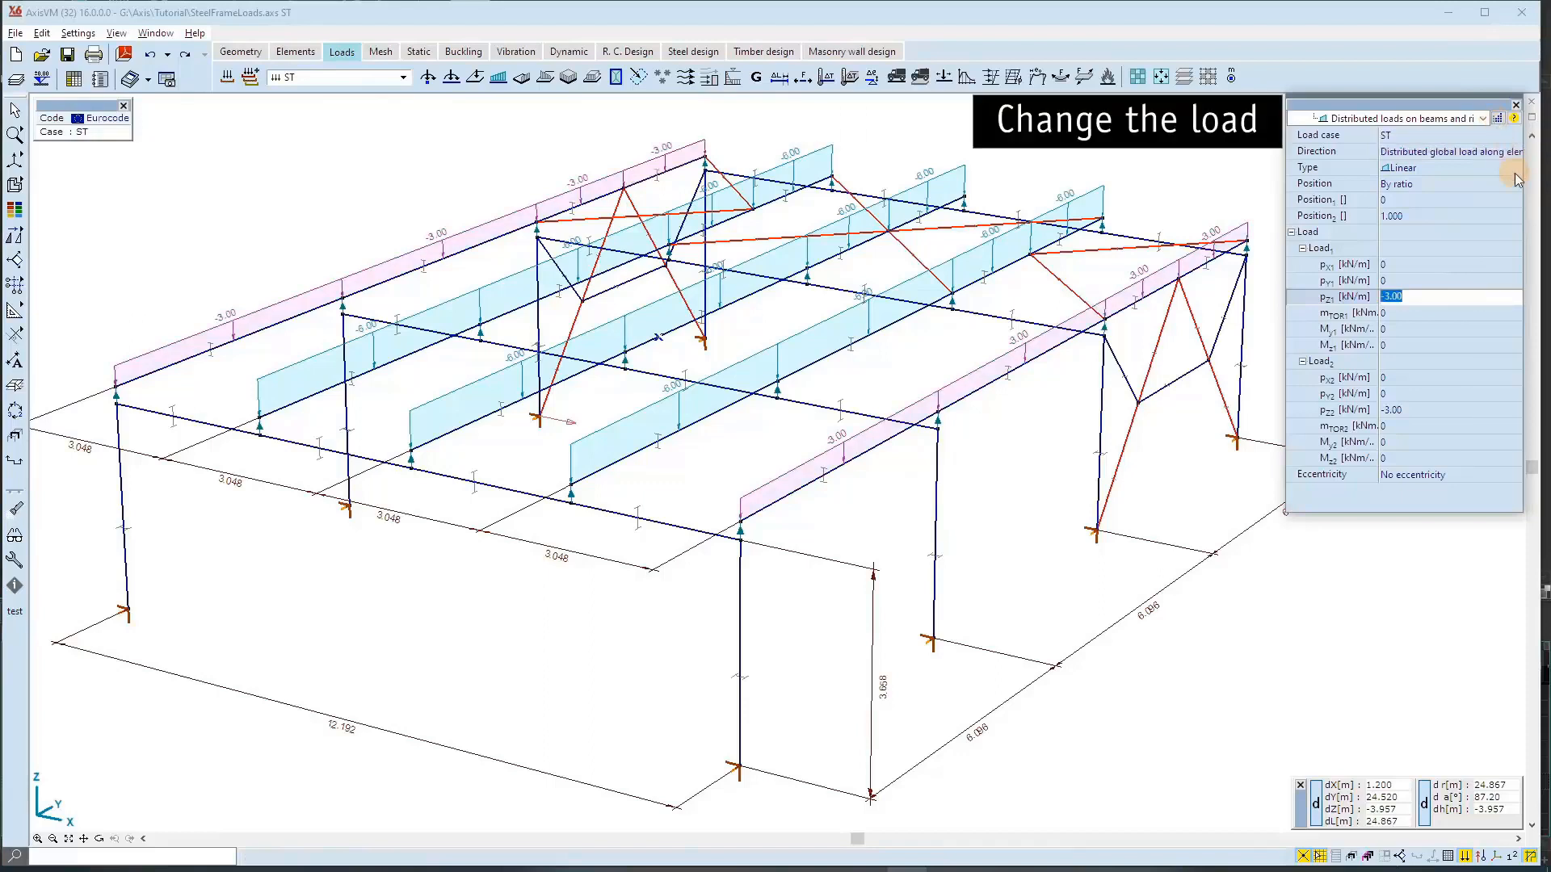
{"action": "type", "text": "-4"}
{"action": "key", "text": "Down"}
{"action": "key", "text": "Down"}
{"action": "key", "text": "Down"}
{"action": "key", "text": "Down"}
{"action": "key", "text": "Down"}
{"action": "key", "text": "Down"}
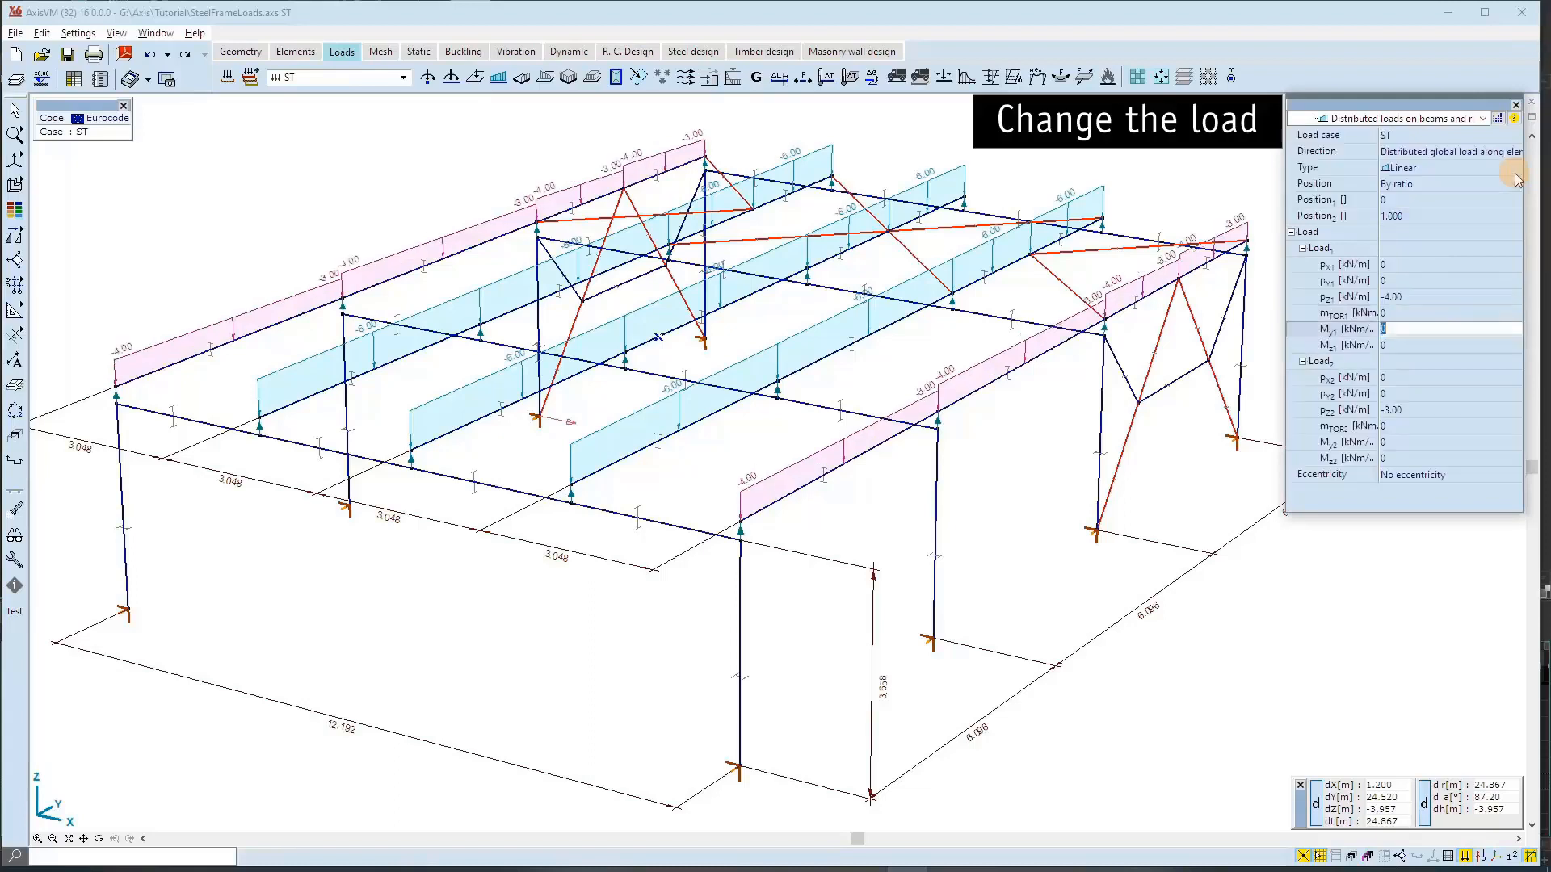
{"action": "type", "text": "-4"}
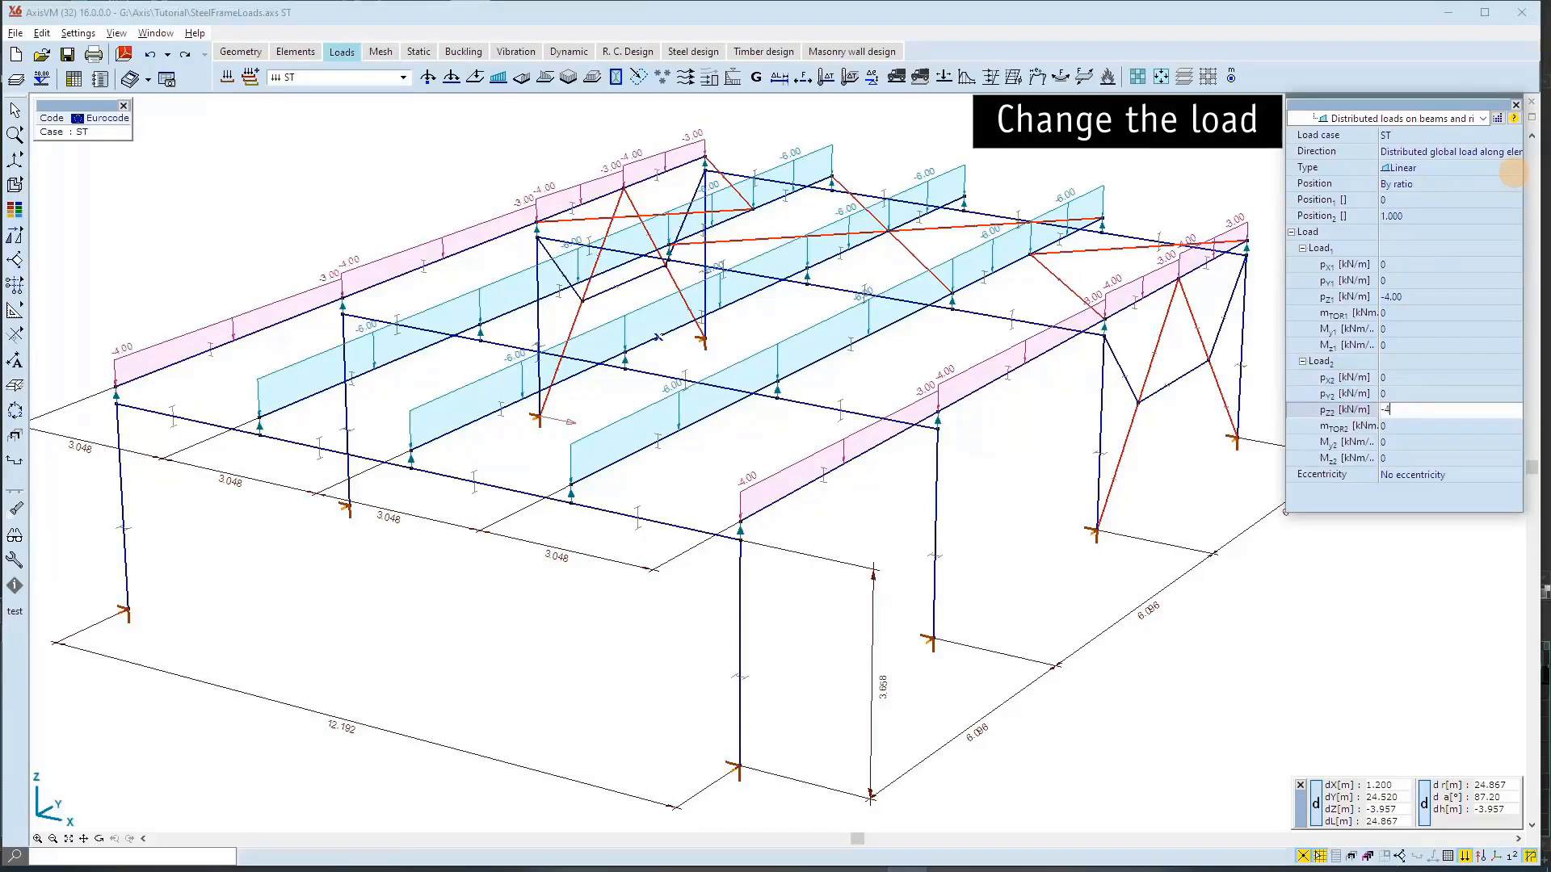
{"action": "key", "text": "Return"}
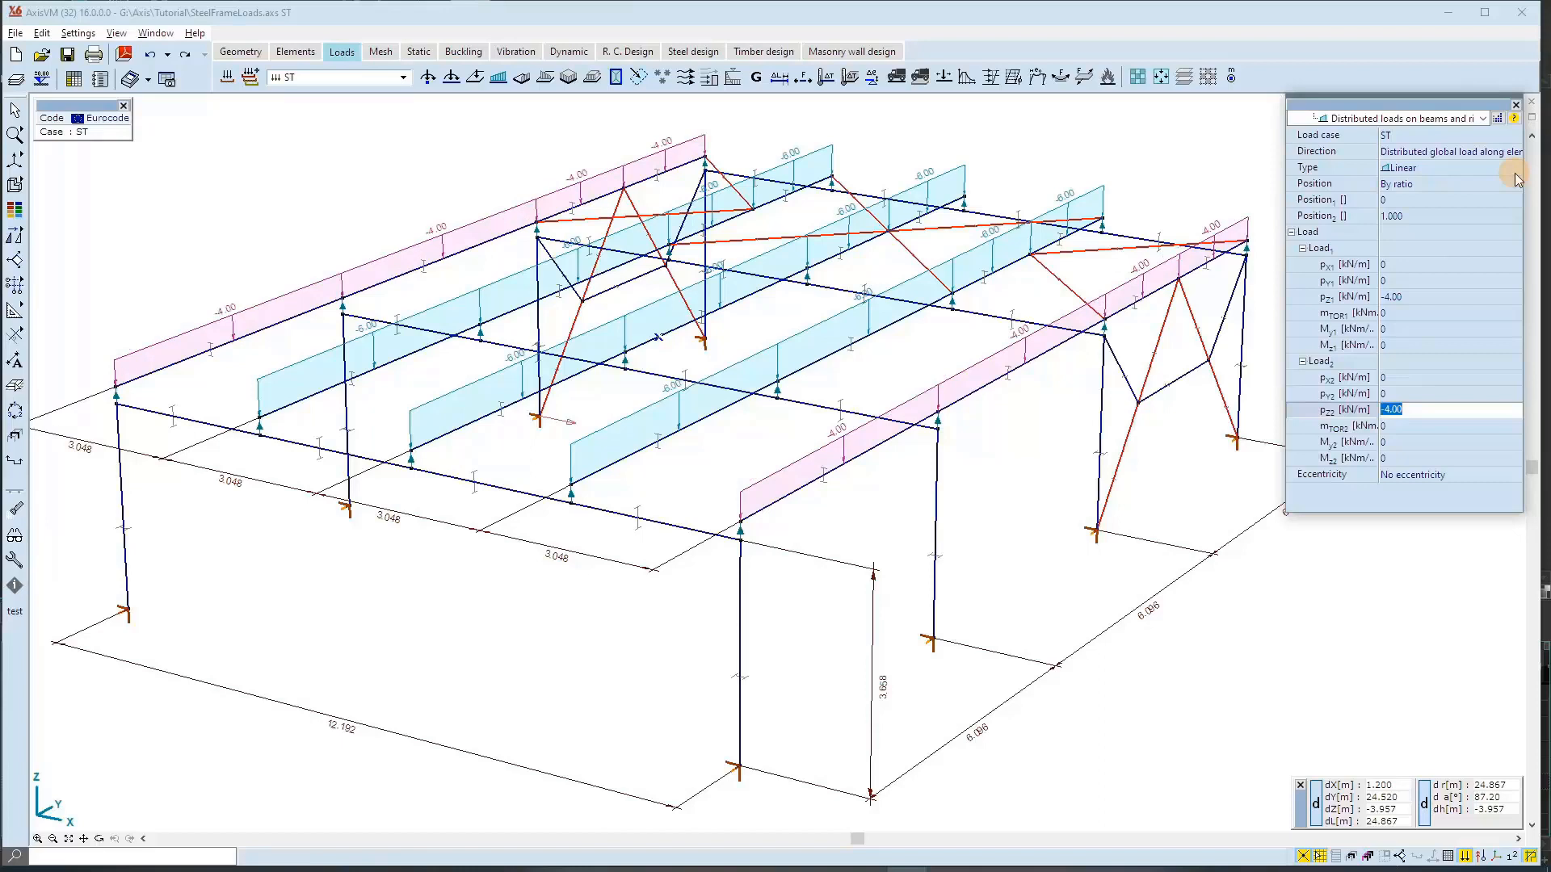
{"action": "left_click", "coordinate": [1119, 130]}
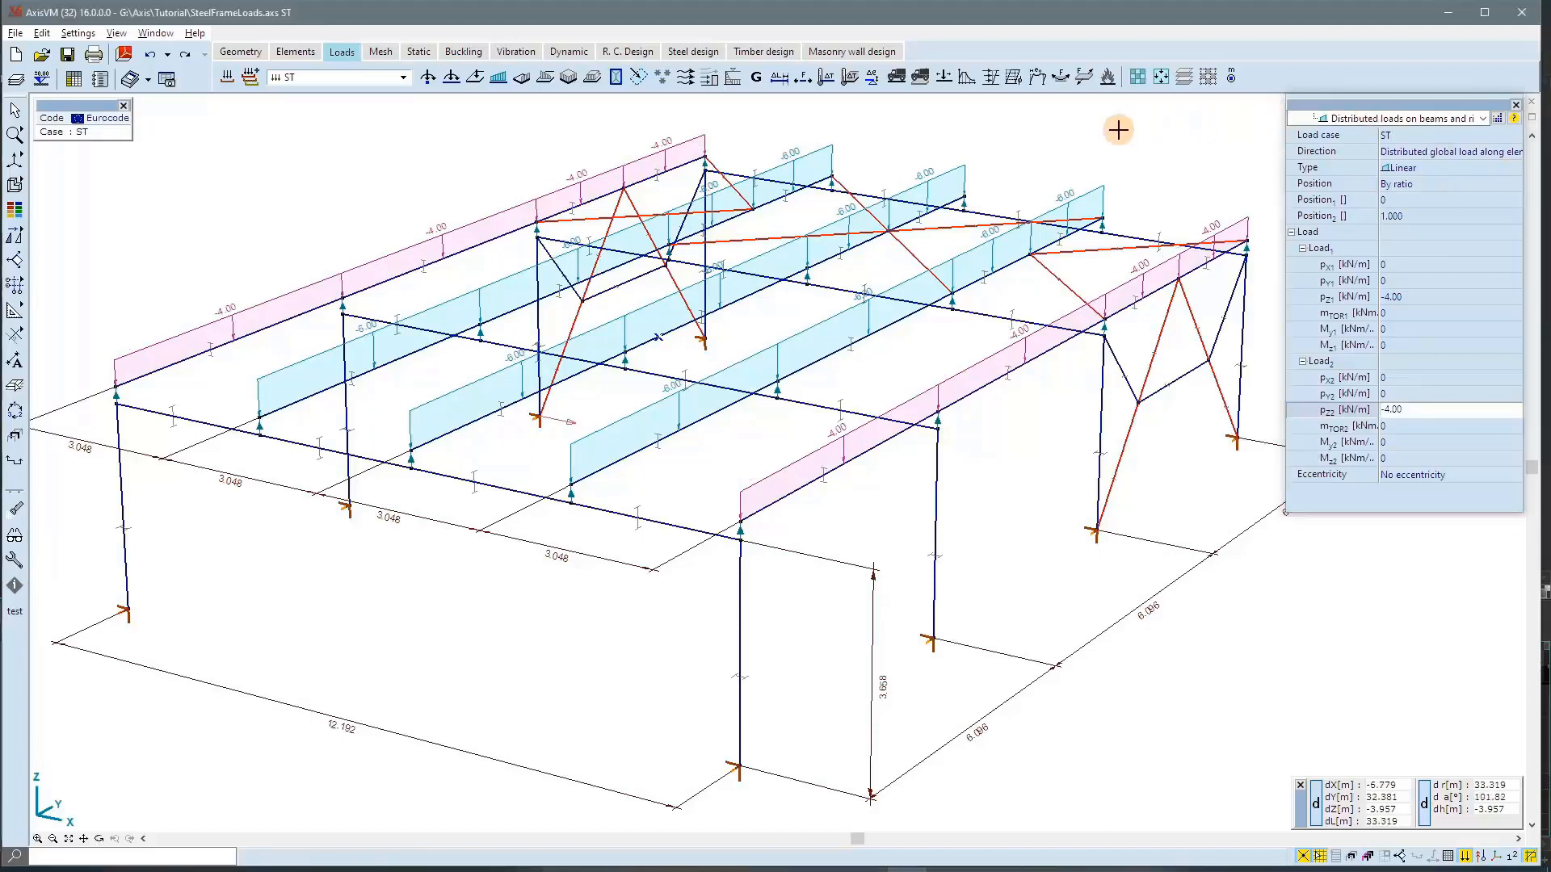
Step: Select an inner beam's distributed load, extend the selection to all loads with equal pZ1, and set pZ1 and pZ2 to -9 kN/m
{"action": "left_click", "coordinate": [1090, 194]}
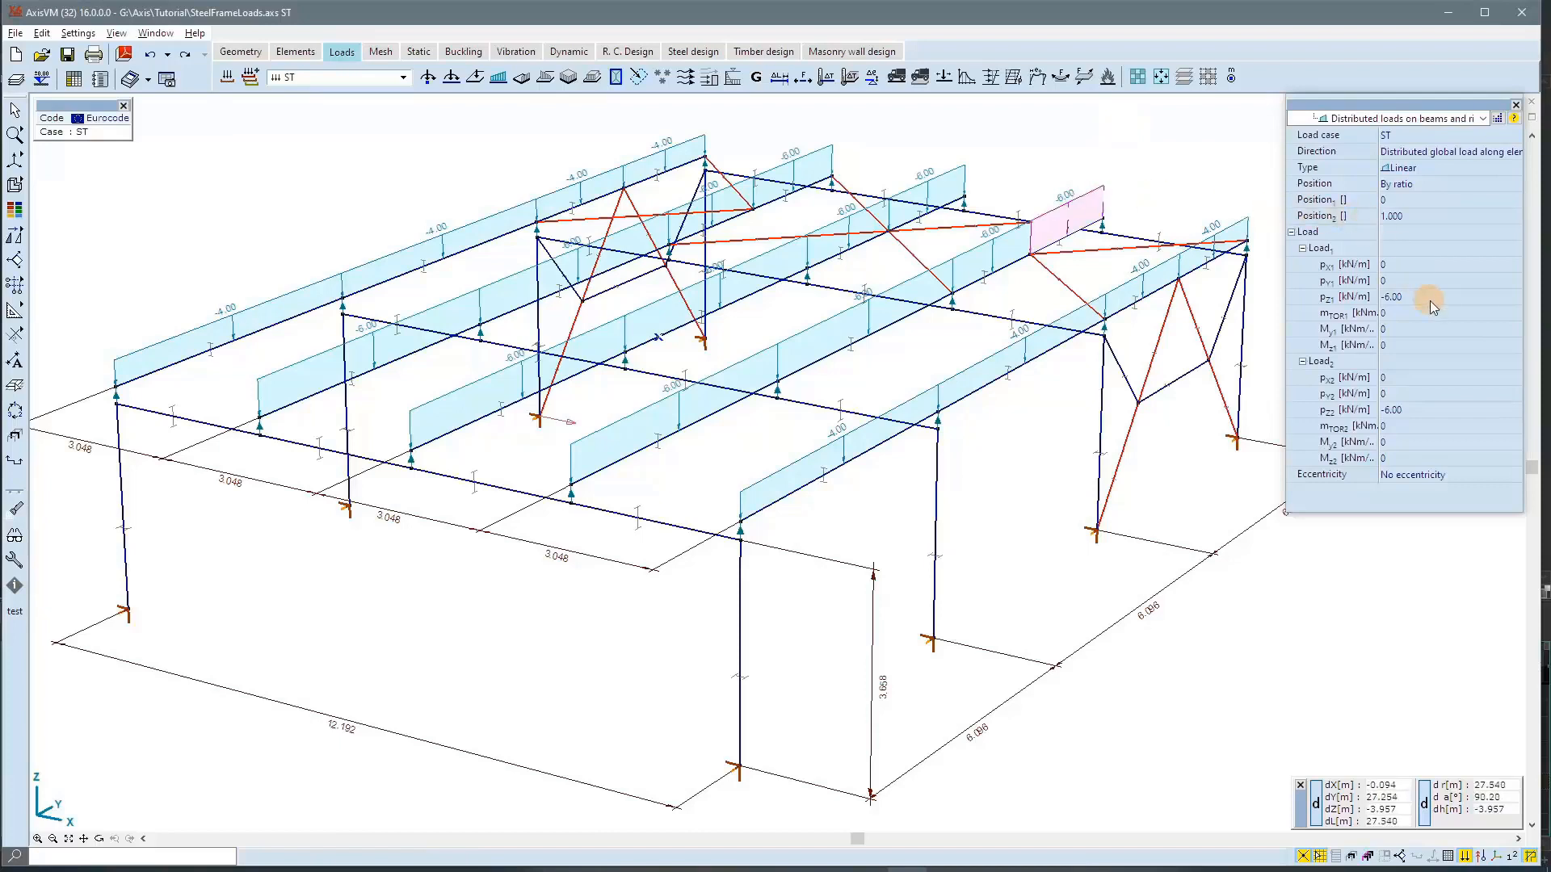
{"action": "left_click", "coordinate": [1431, 298]}
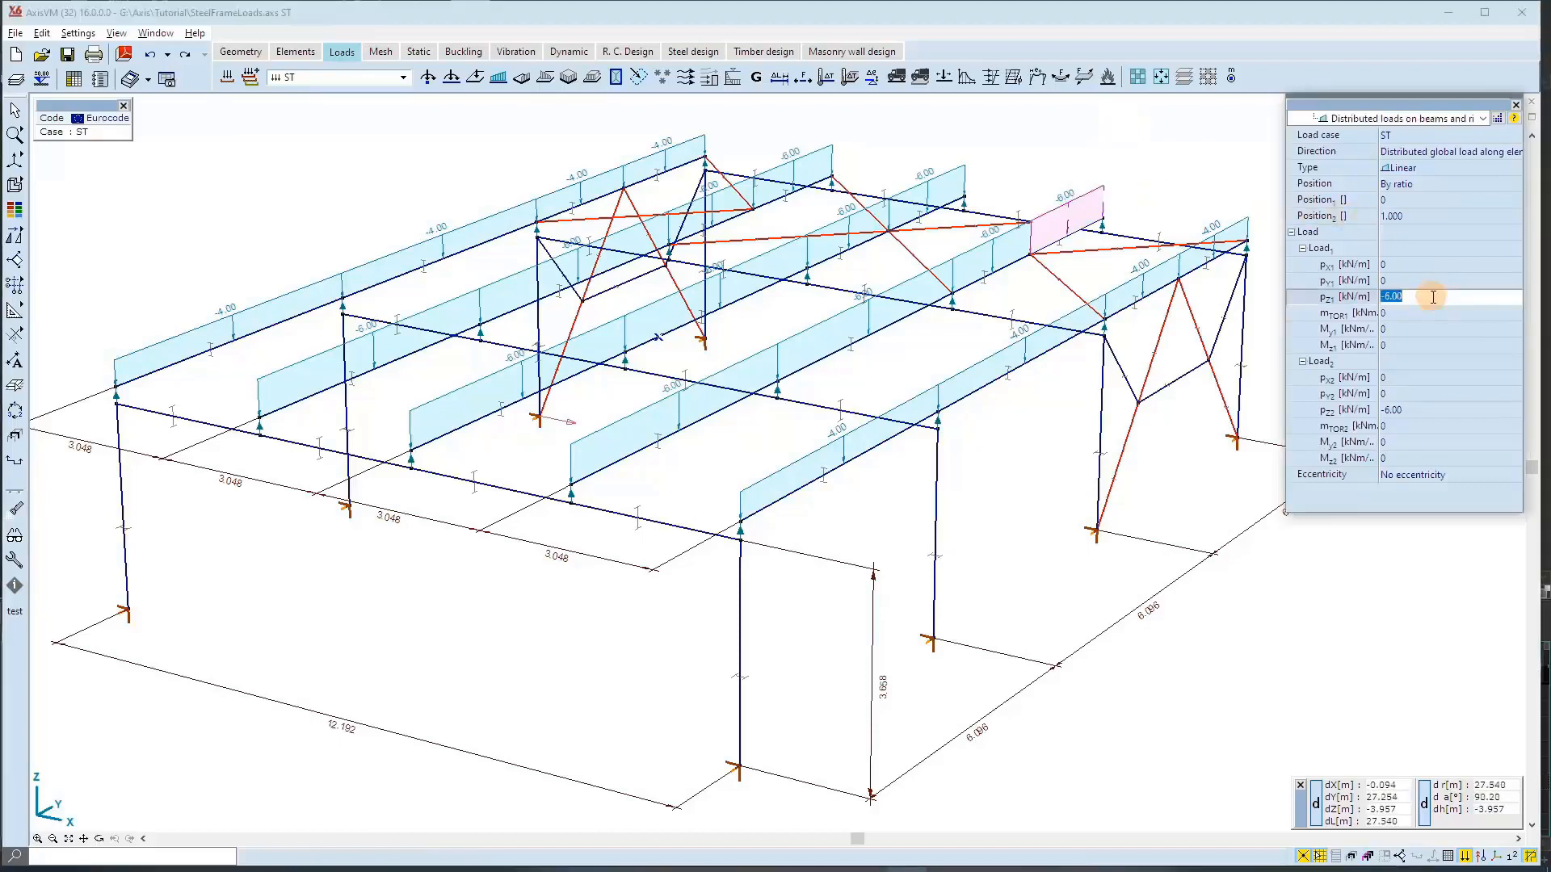
{"action": "left_click", "coordinate": [1498, 120]}
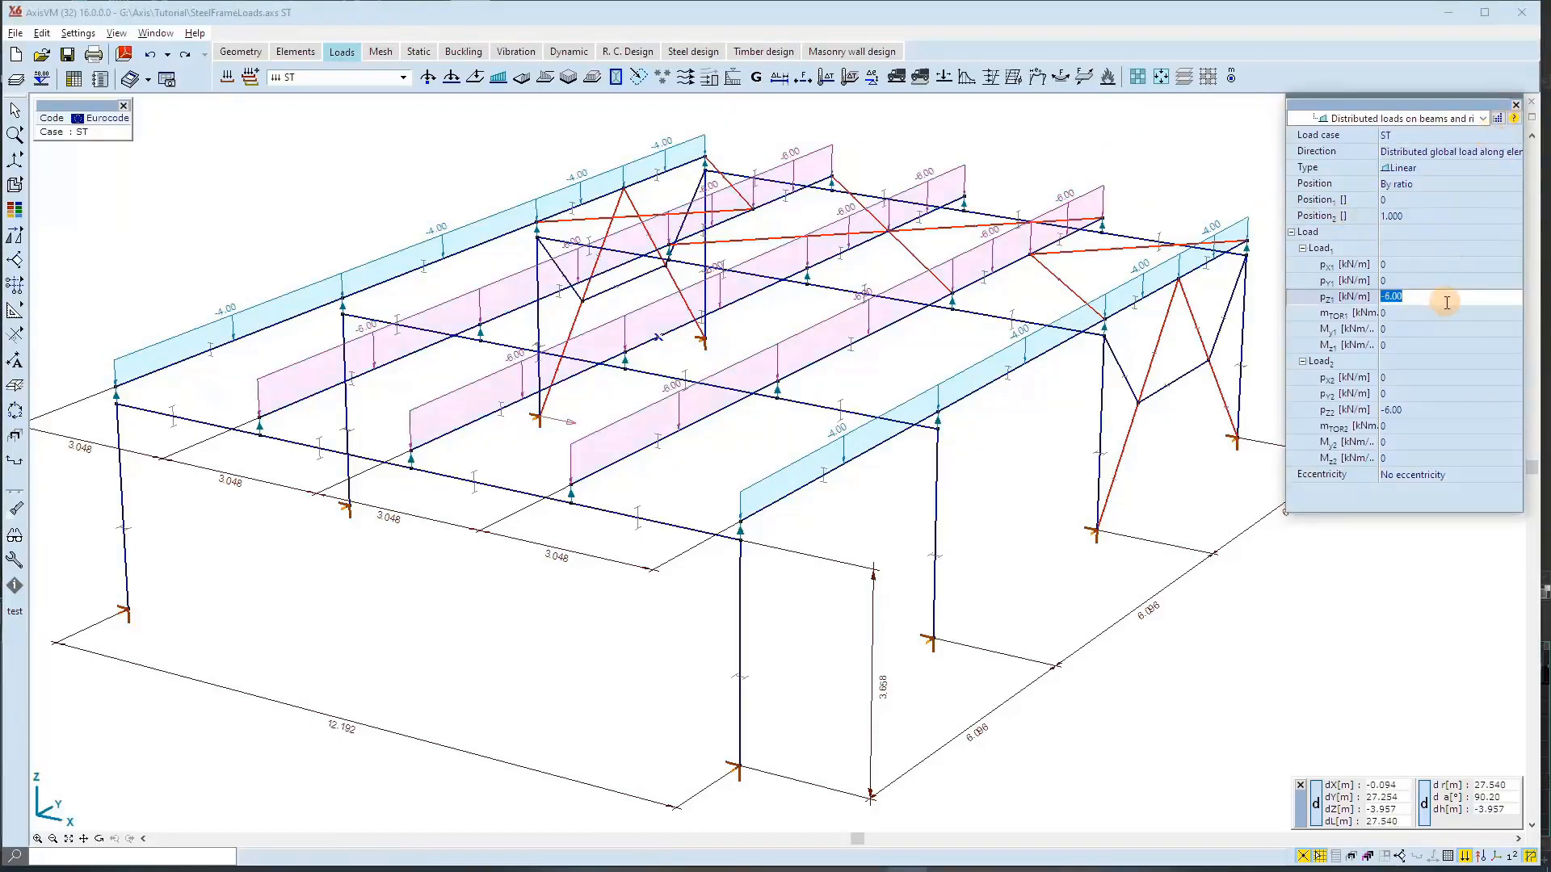
{"action": "type", "text": "-9"}
{"action": "key", "text": "Down"}
{"action": "key", "text": "Down"}
{"action": "key", "text": "Down"}
{"action": "key", "text": "Down"}
{"action": "key", "text": "Down"}
{"action": "key", "text": "Down"}
{"action": "key", "text": "Down"}
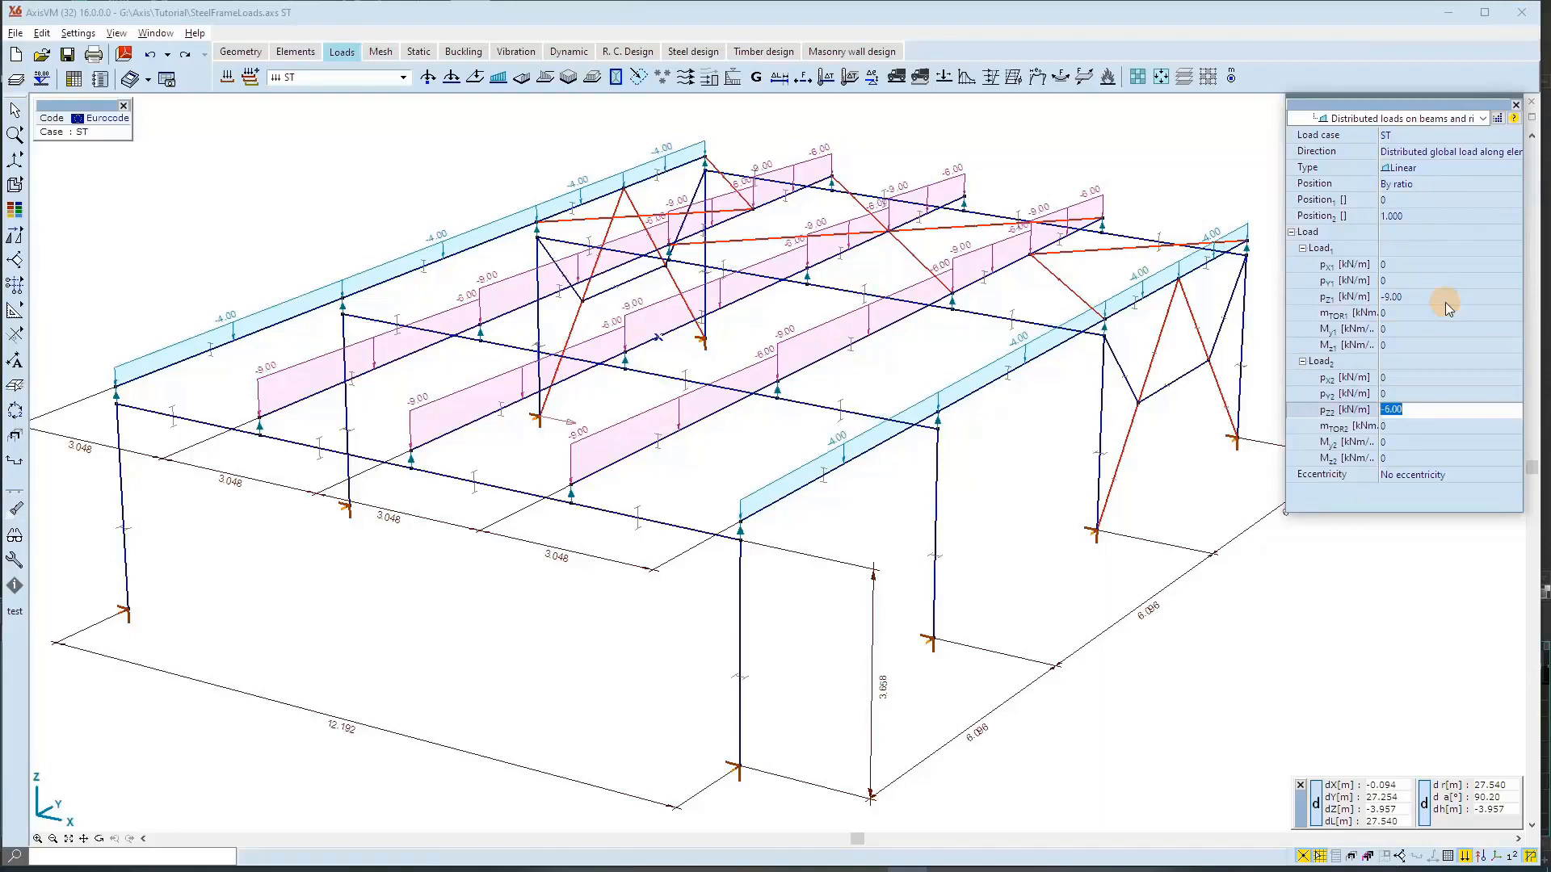
{"action": "type", "text": "-9"}
{"action": "key", "text": "Return"}
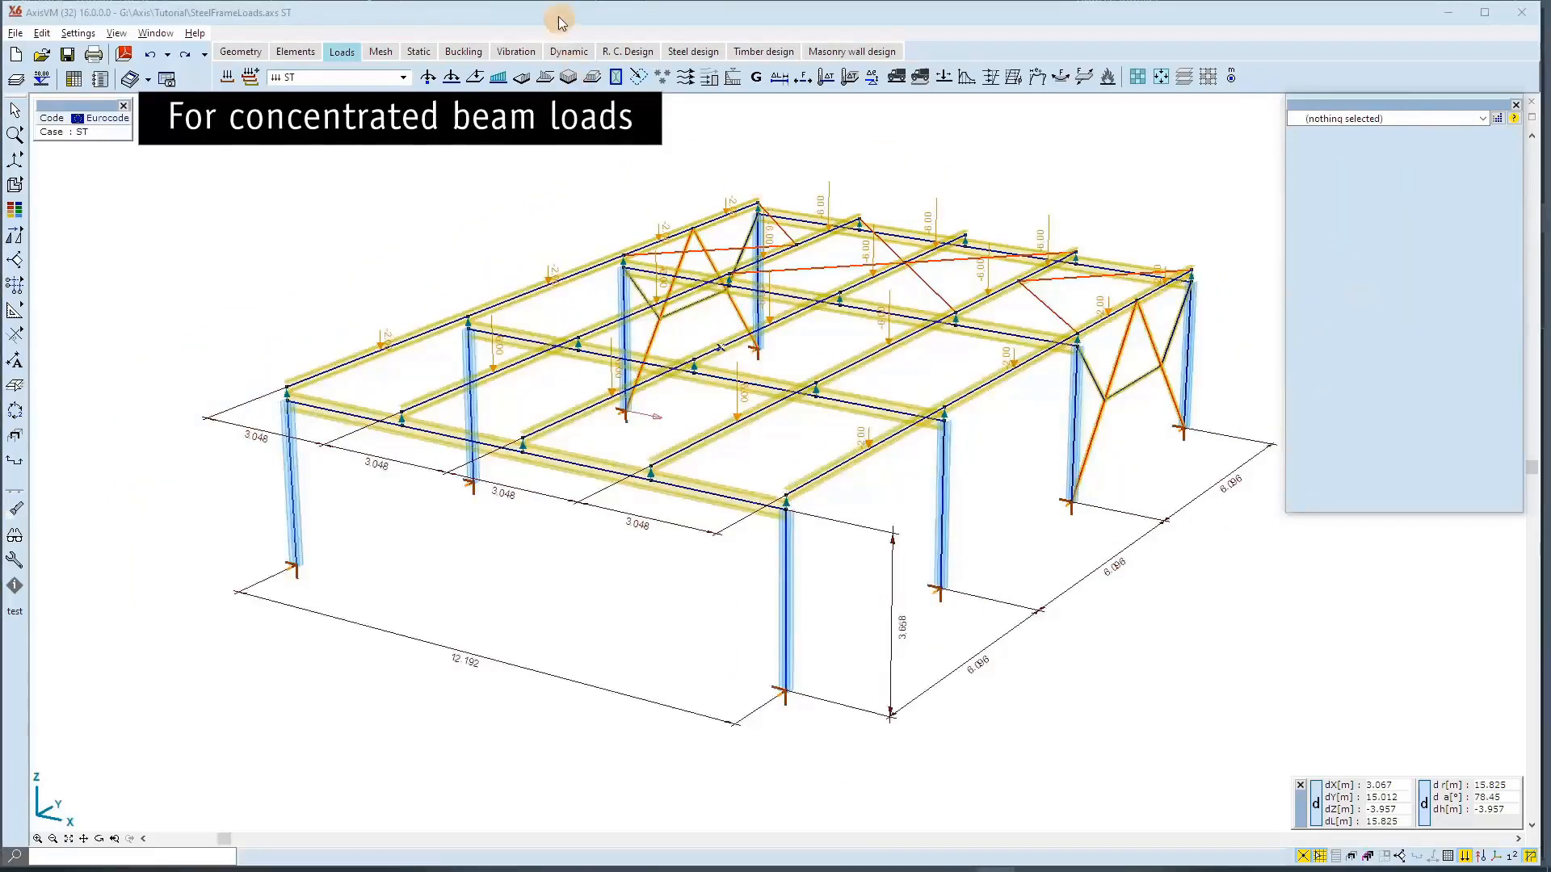
Step: Select a concentrated load on an edge beam, extend the selection to all with equal FZ, and set FZ to -3 kN
{"action": "left_click", "coordinate": [561, 21]}
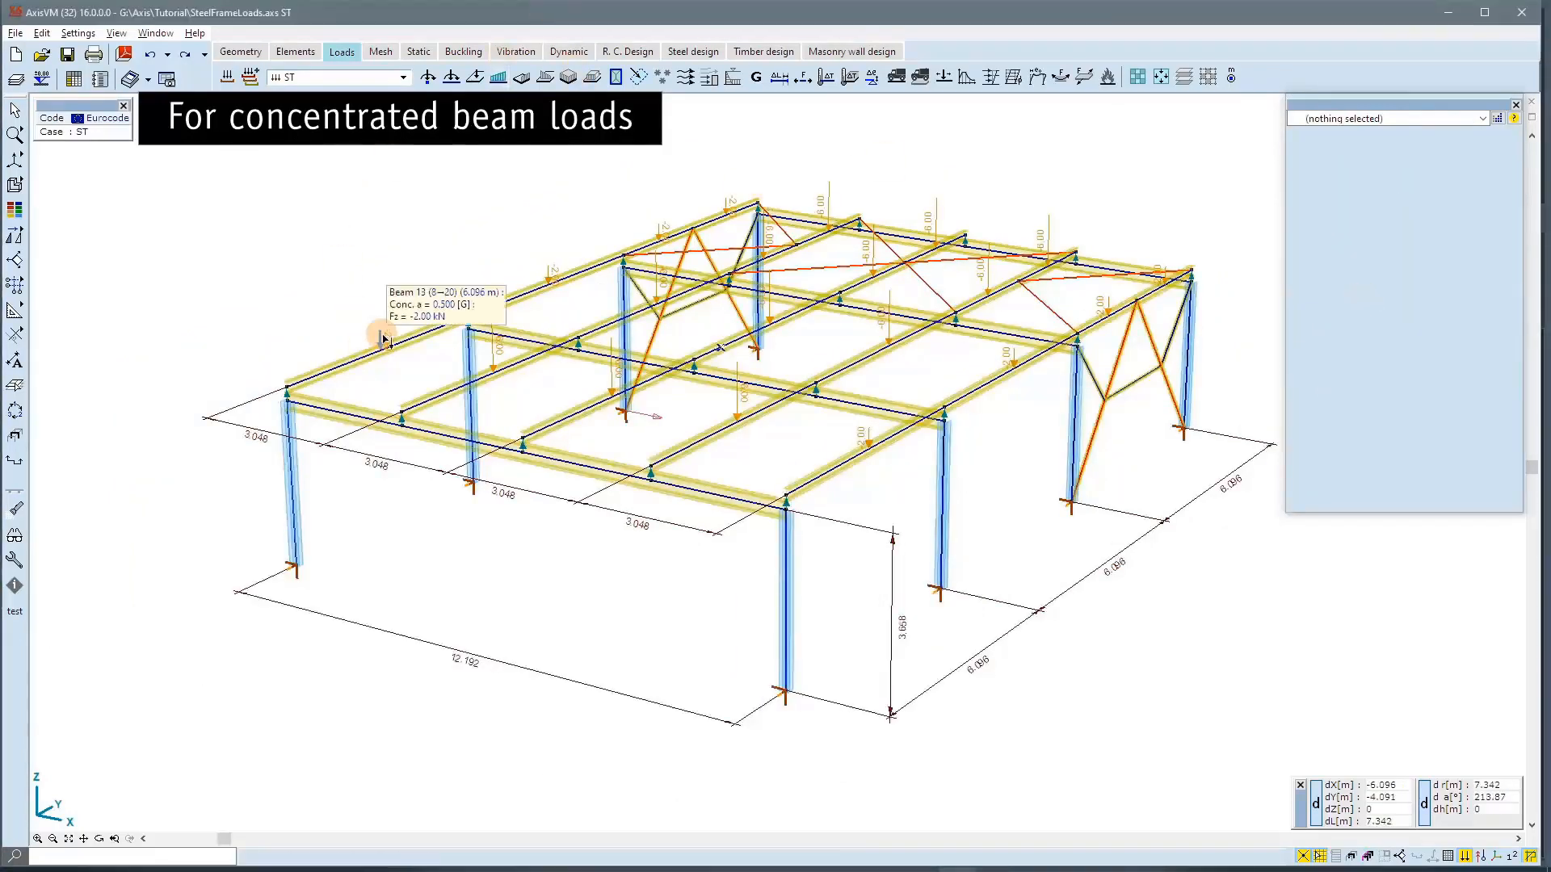
{"action": "left_click", "coordinate": [383, 338]}
{"action": "left_click", "coordinate": [1455, 247]}
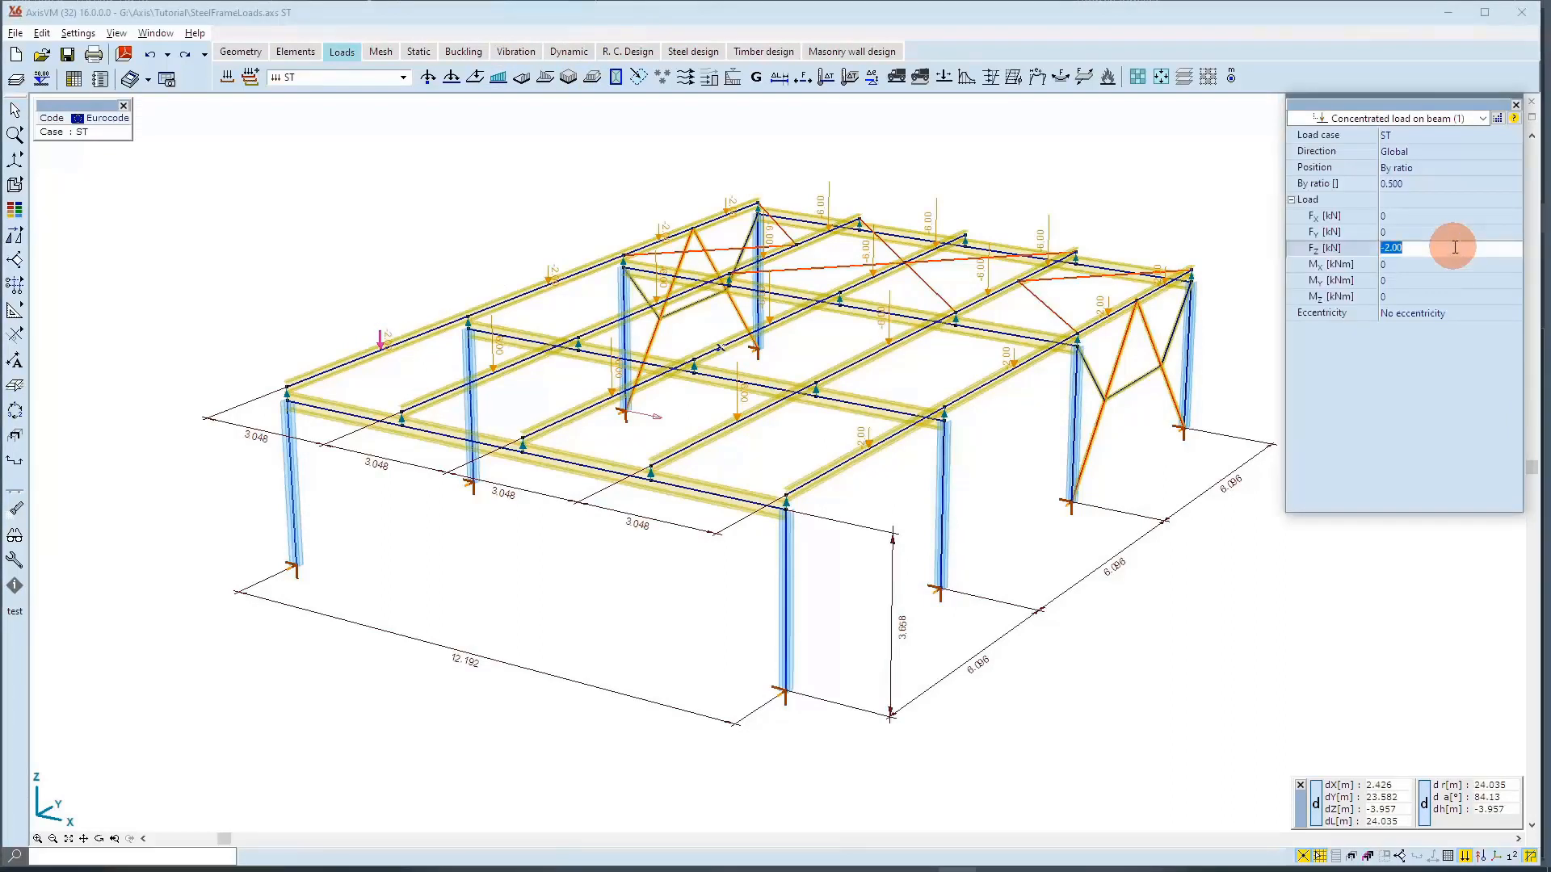
{"action": "left_click", "coordinate": [1498, 119]}
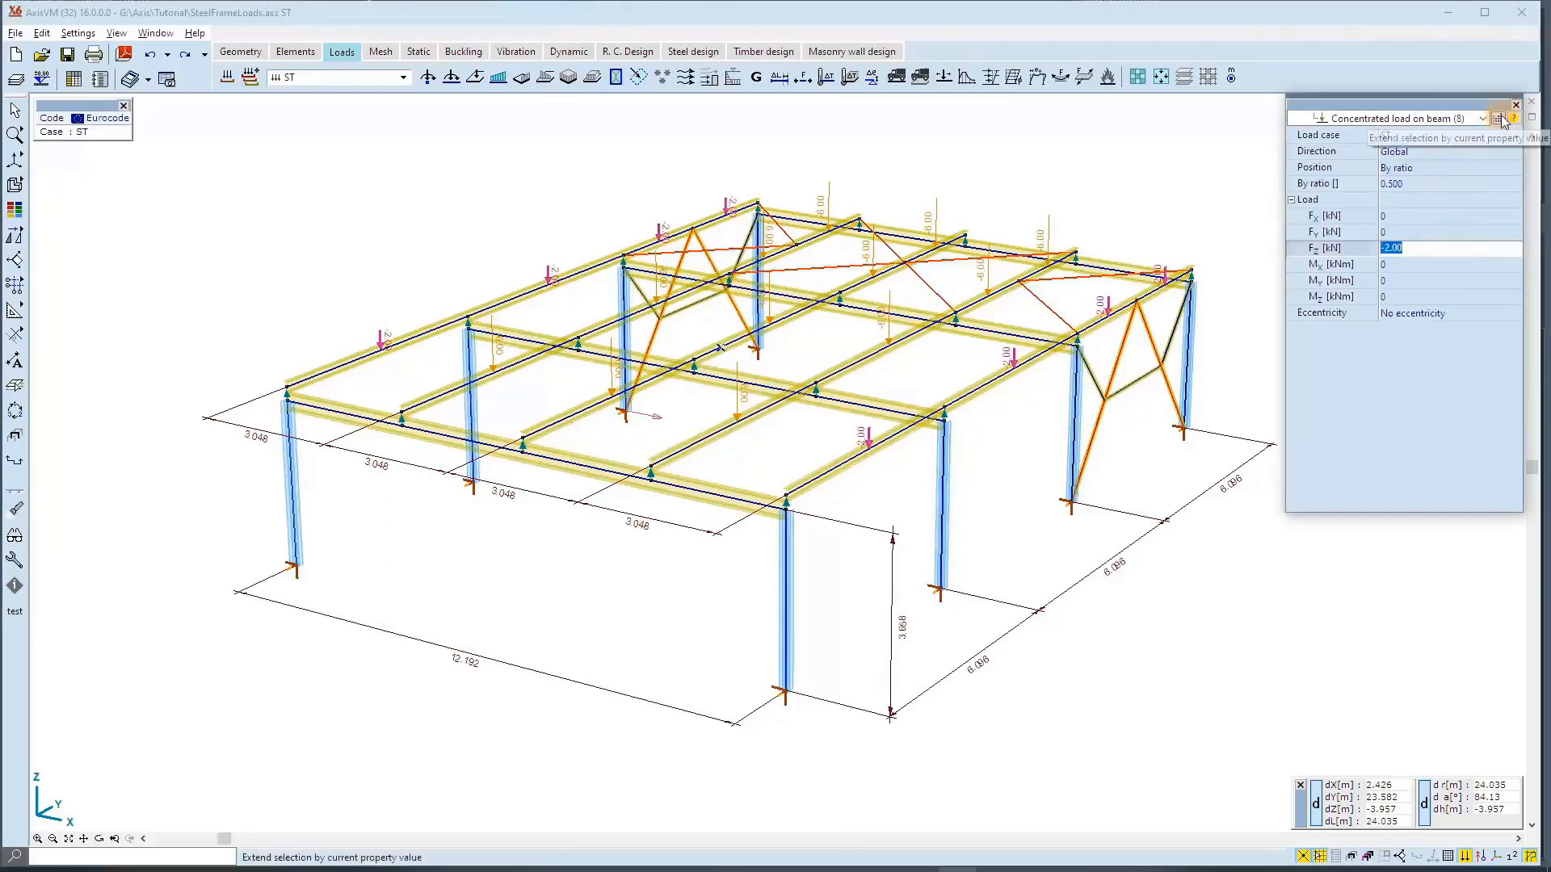
{"action": "type", "text": "-3"}
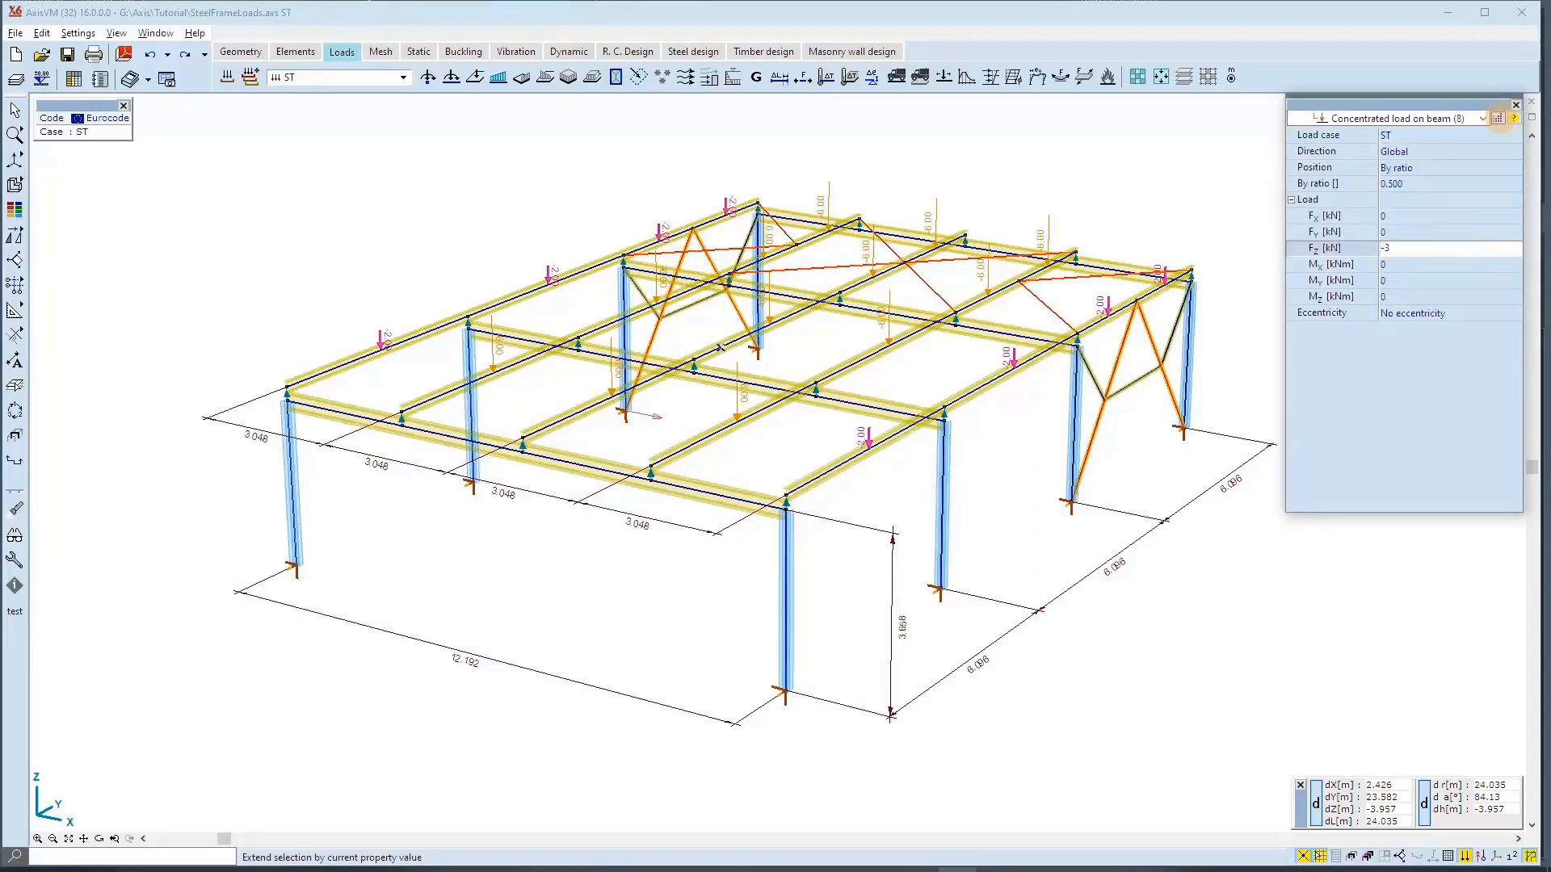
{"action": "key", "text": "Return"}
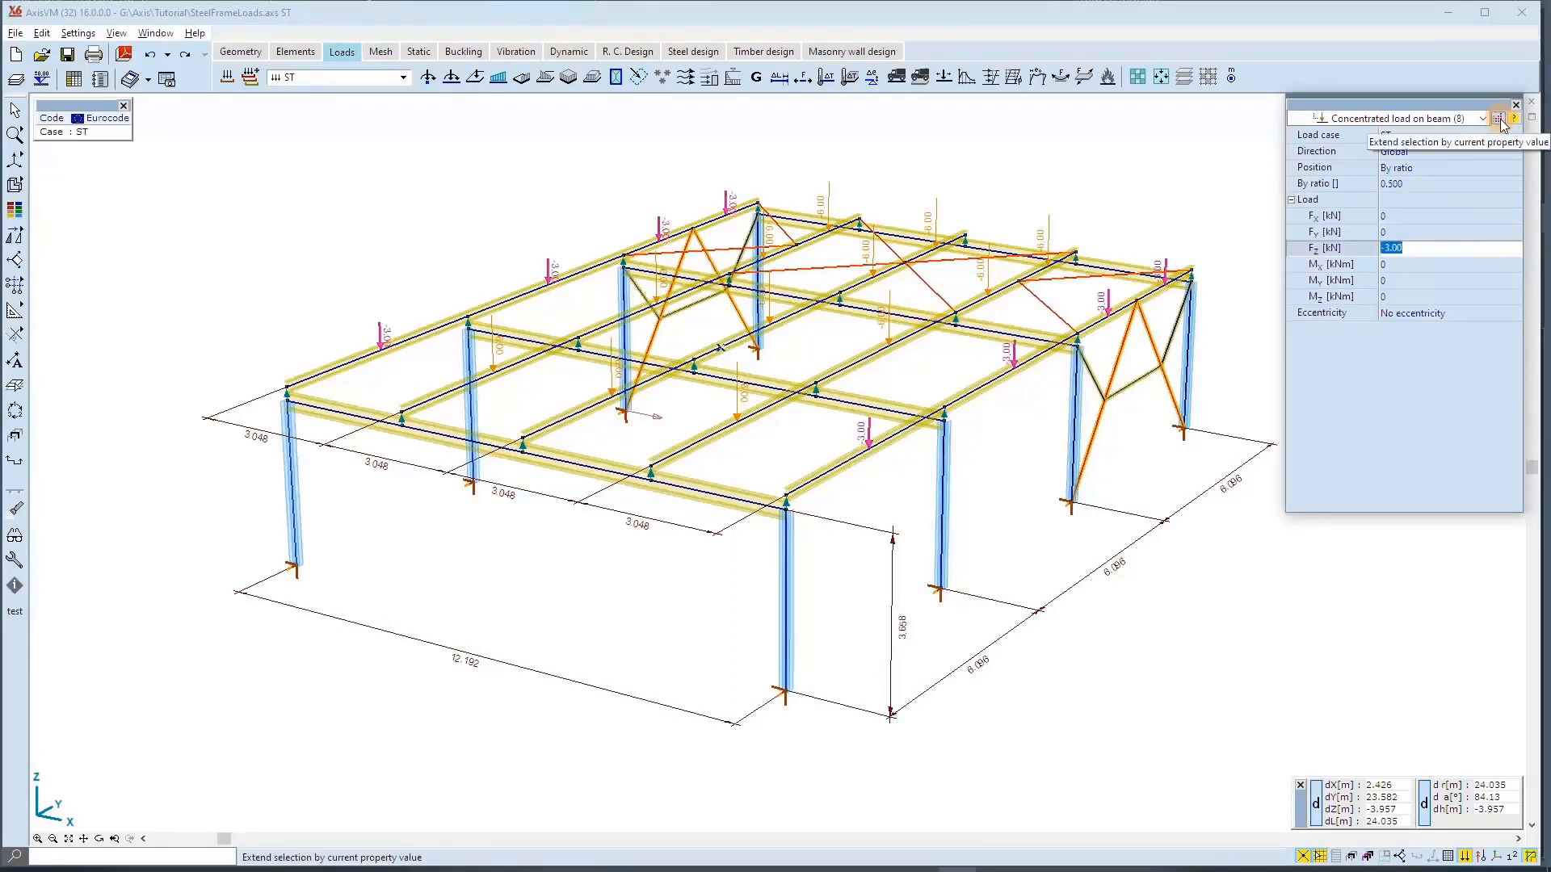
{"action": "left_click", "coordinate": [1119, 186]}
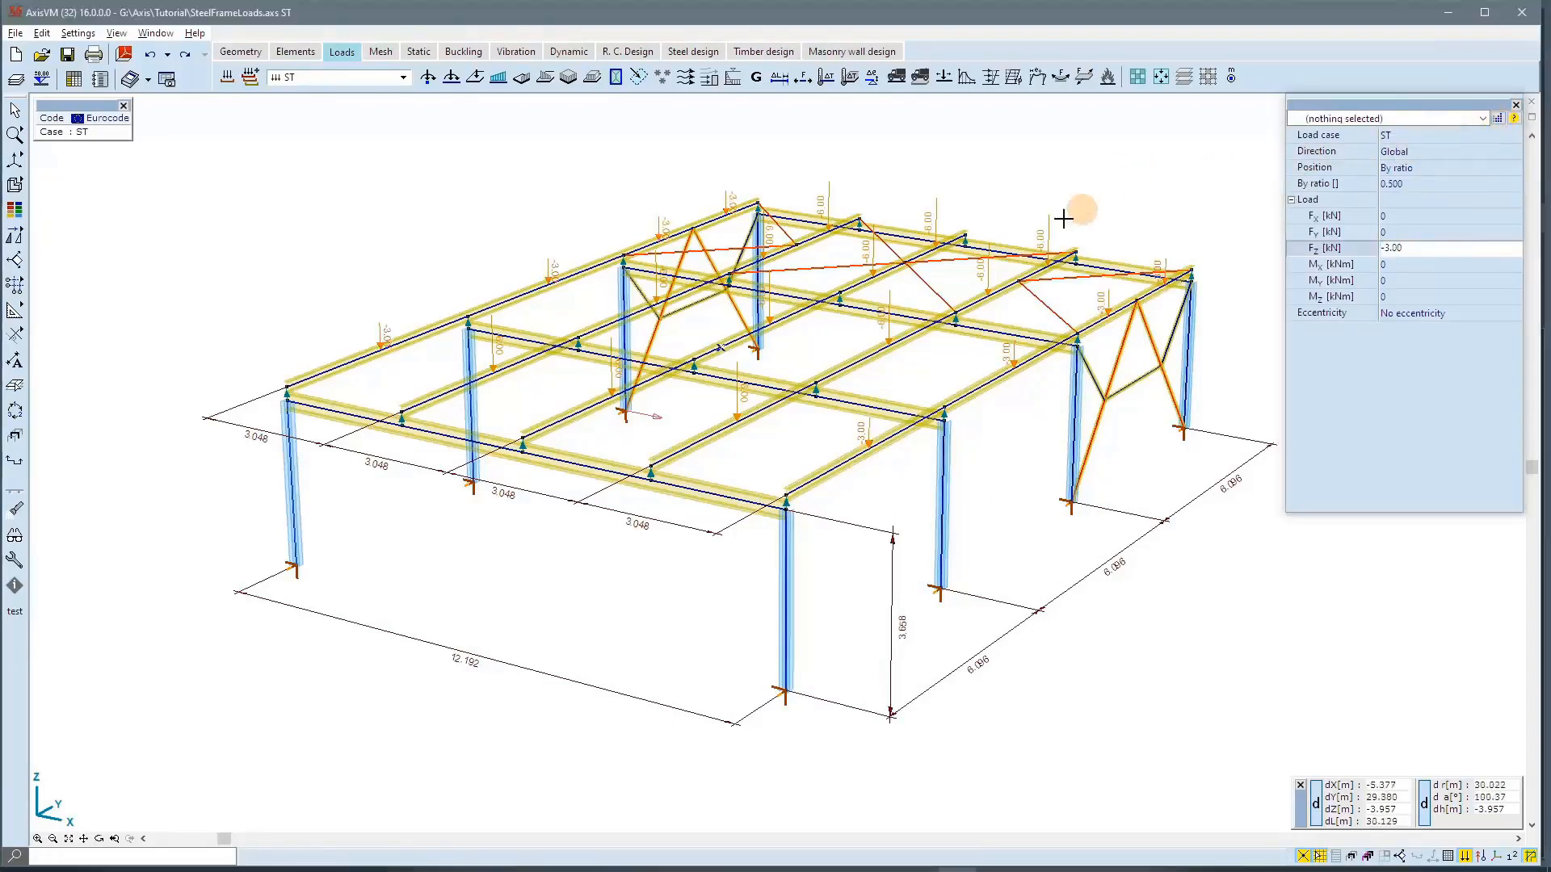
Step: Select a concentrated load on an inner beam, extend the selection to all with equal FZ, and set FZ to -8 kN
{"action": "left_click", "coordinate": [1048, 234]}
{"action": "left_click", "coordinate": [1422, 247]}
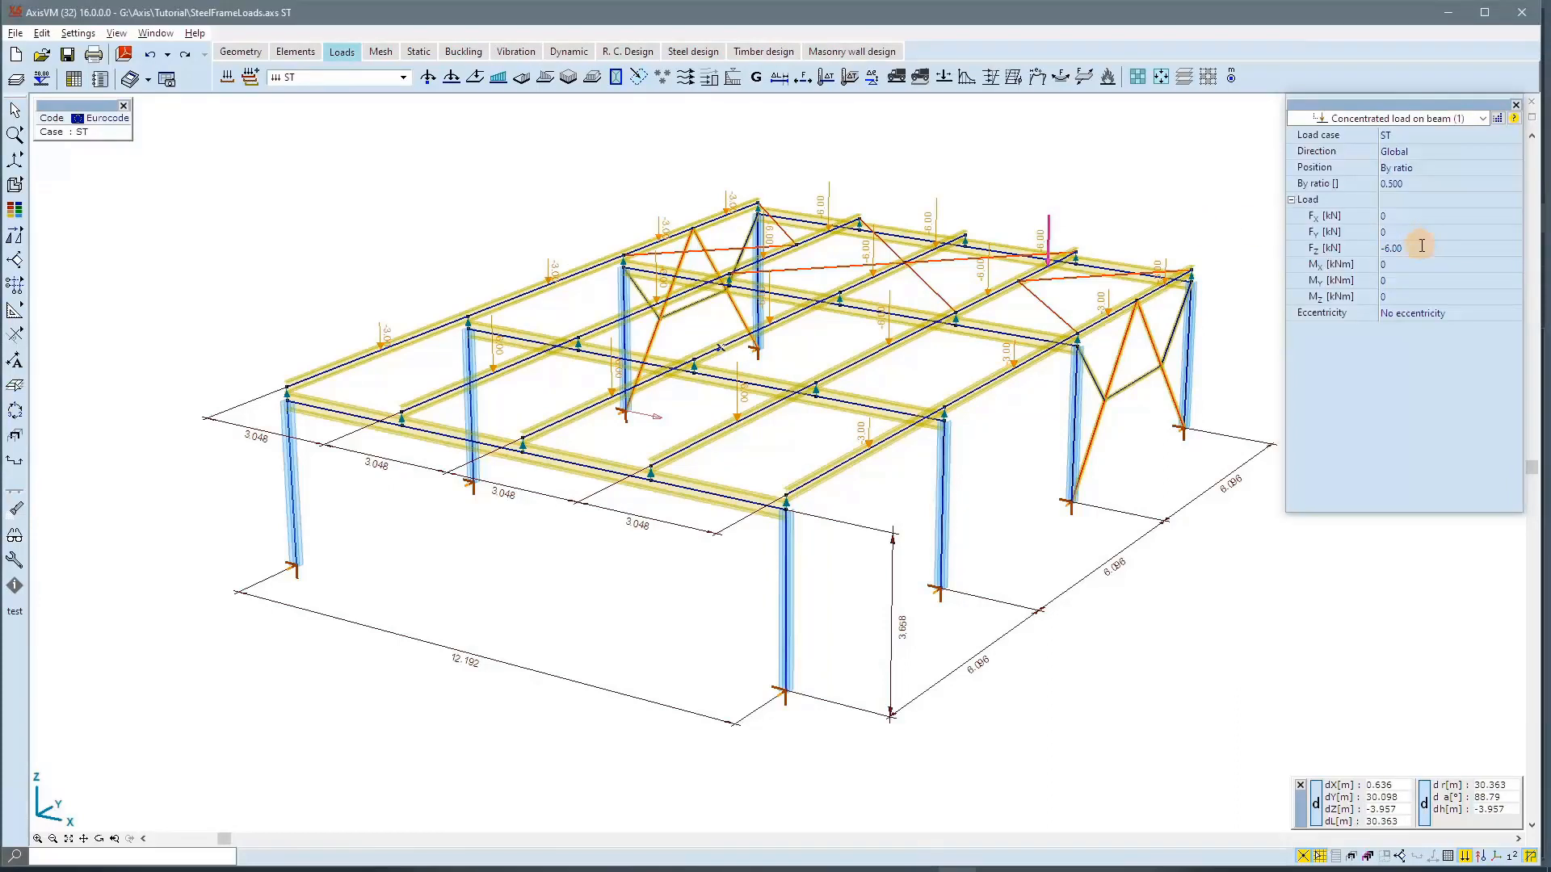
{"action": "left_click", "coordinate": [1498, 118]}
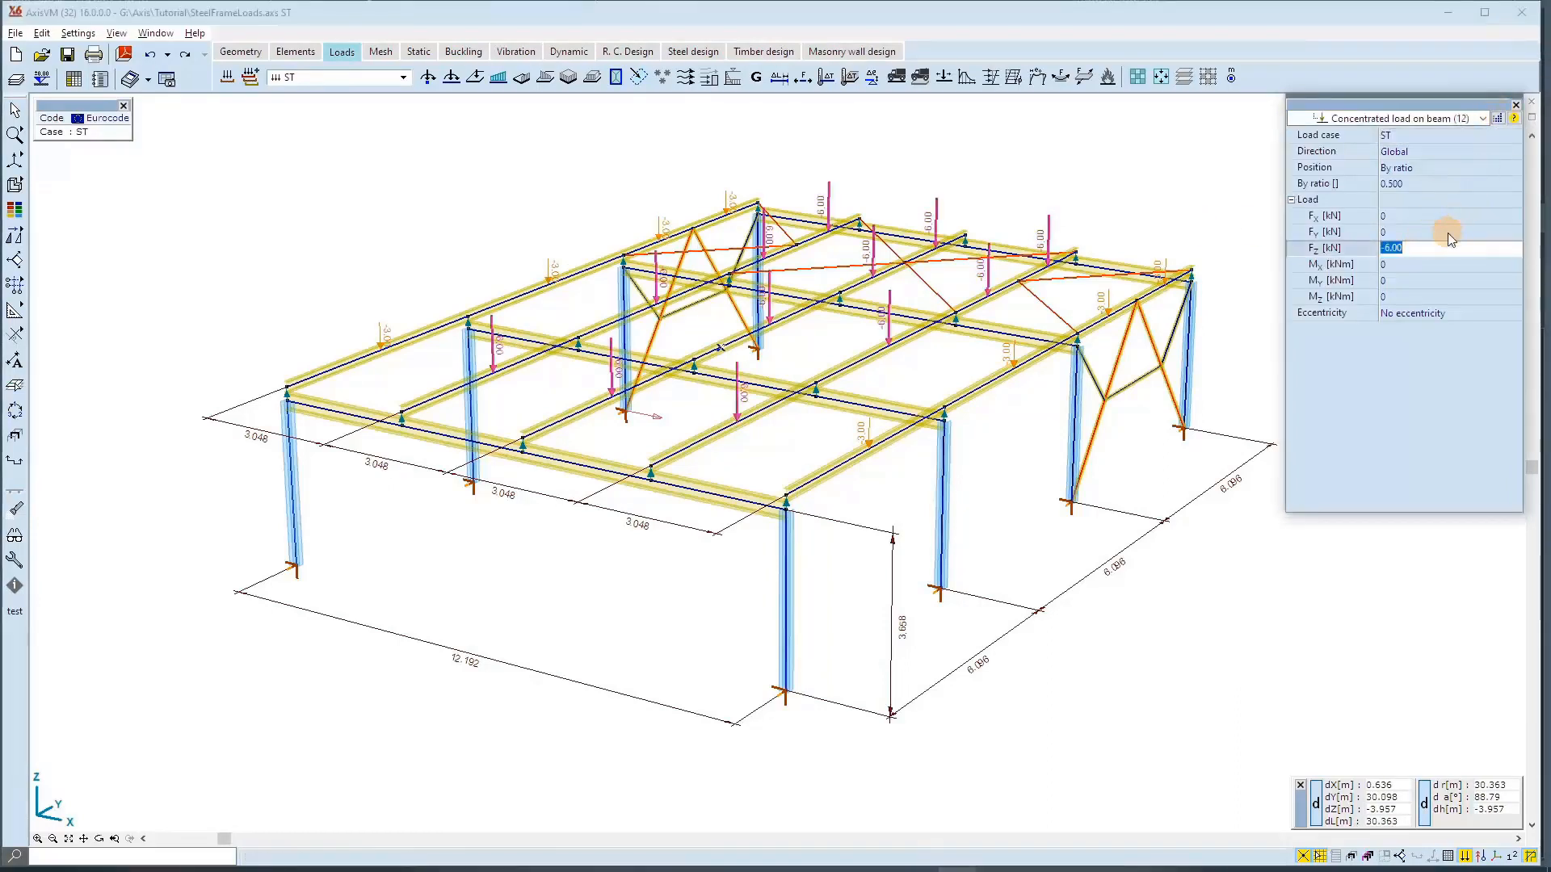
{"action": "type", "text": "-8"}
{"action": "key", "text": "Return"}
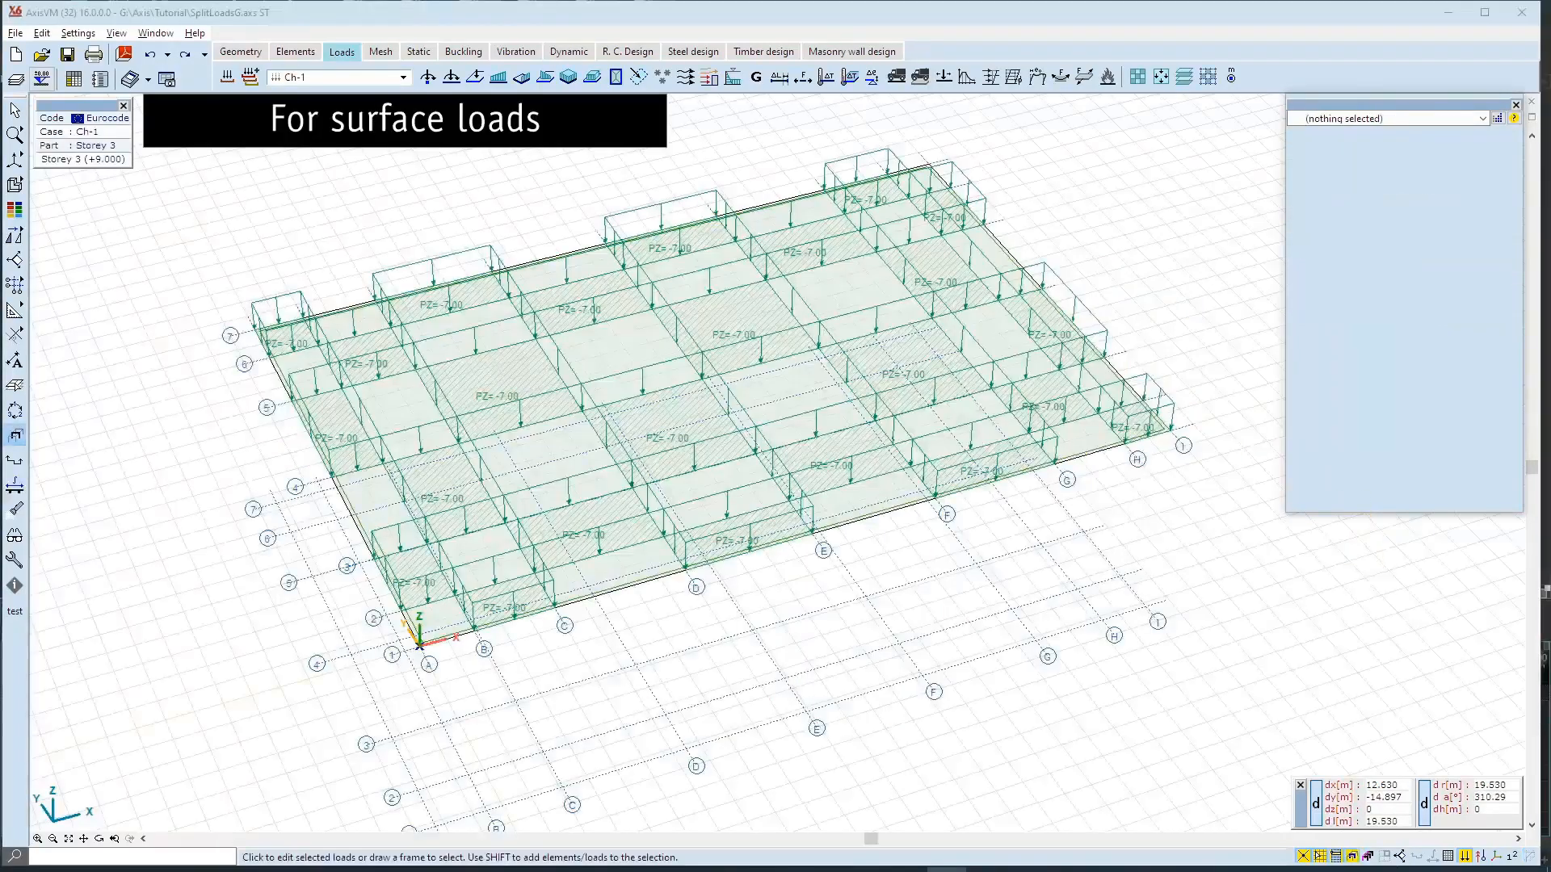
Step: Select one domain area load on the Storey 3 slab, extend the selection to all with equal pZ, and set pZ to -12 kN/m²
{"action": "left_click", "coordinate": [613, 14]}
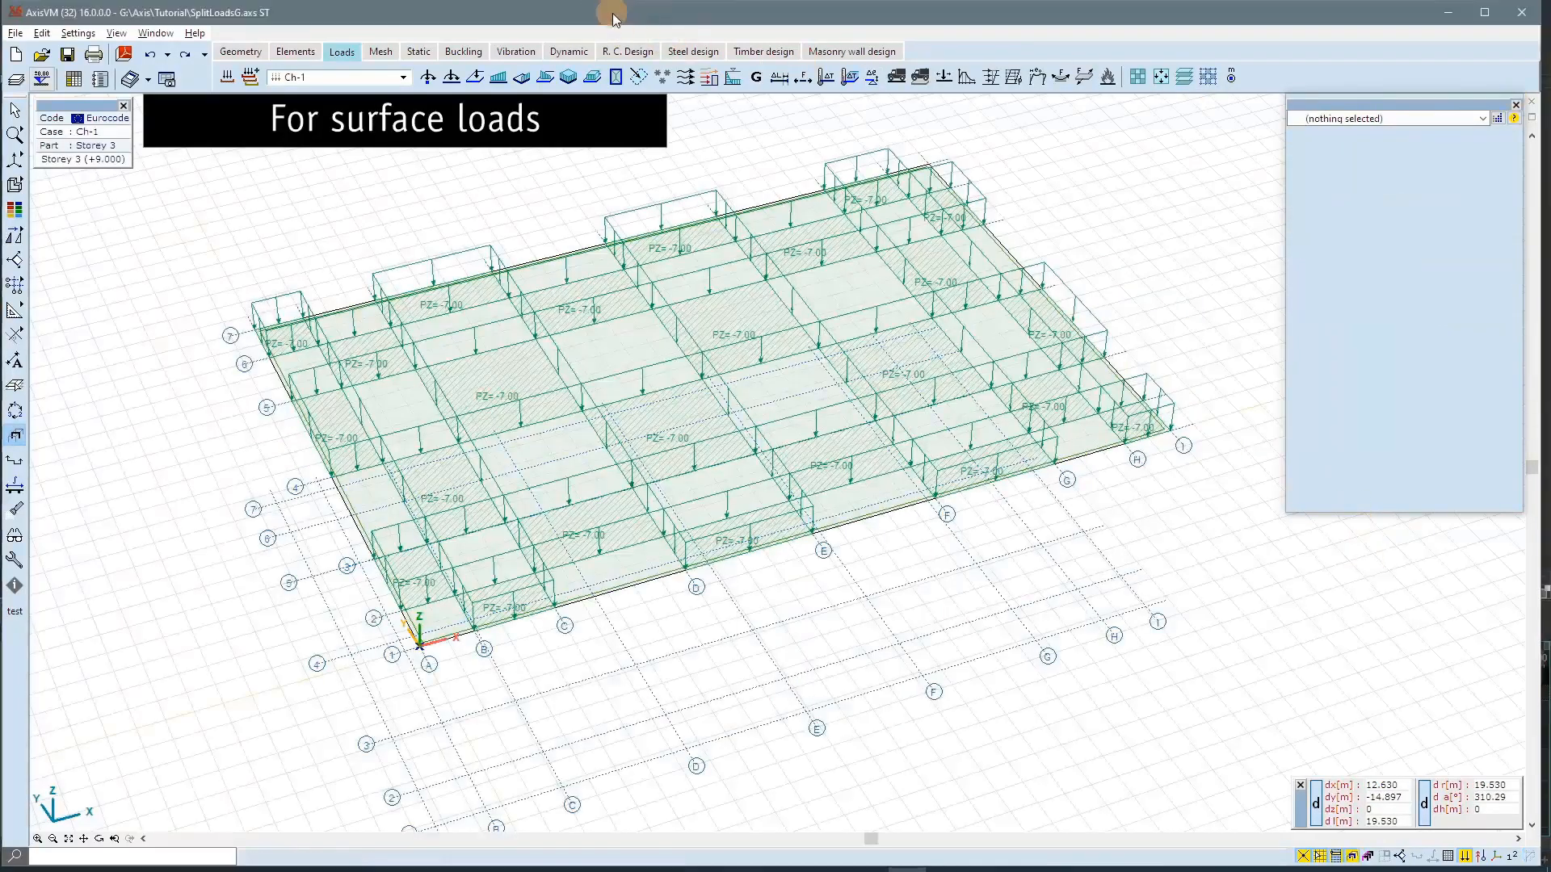
{"action": "left_click", "coordinate": [687, 202]}
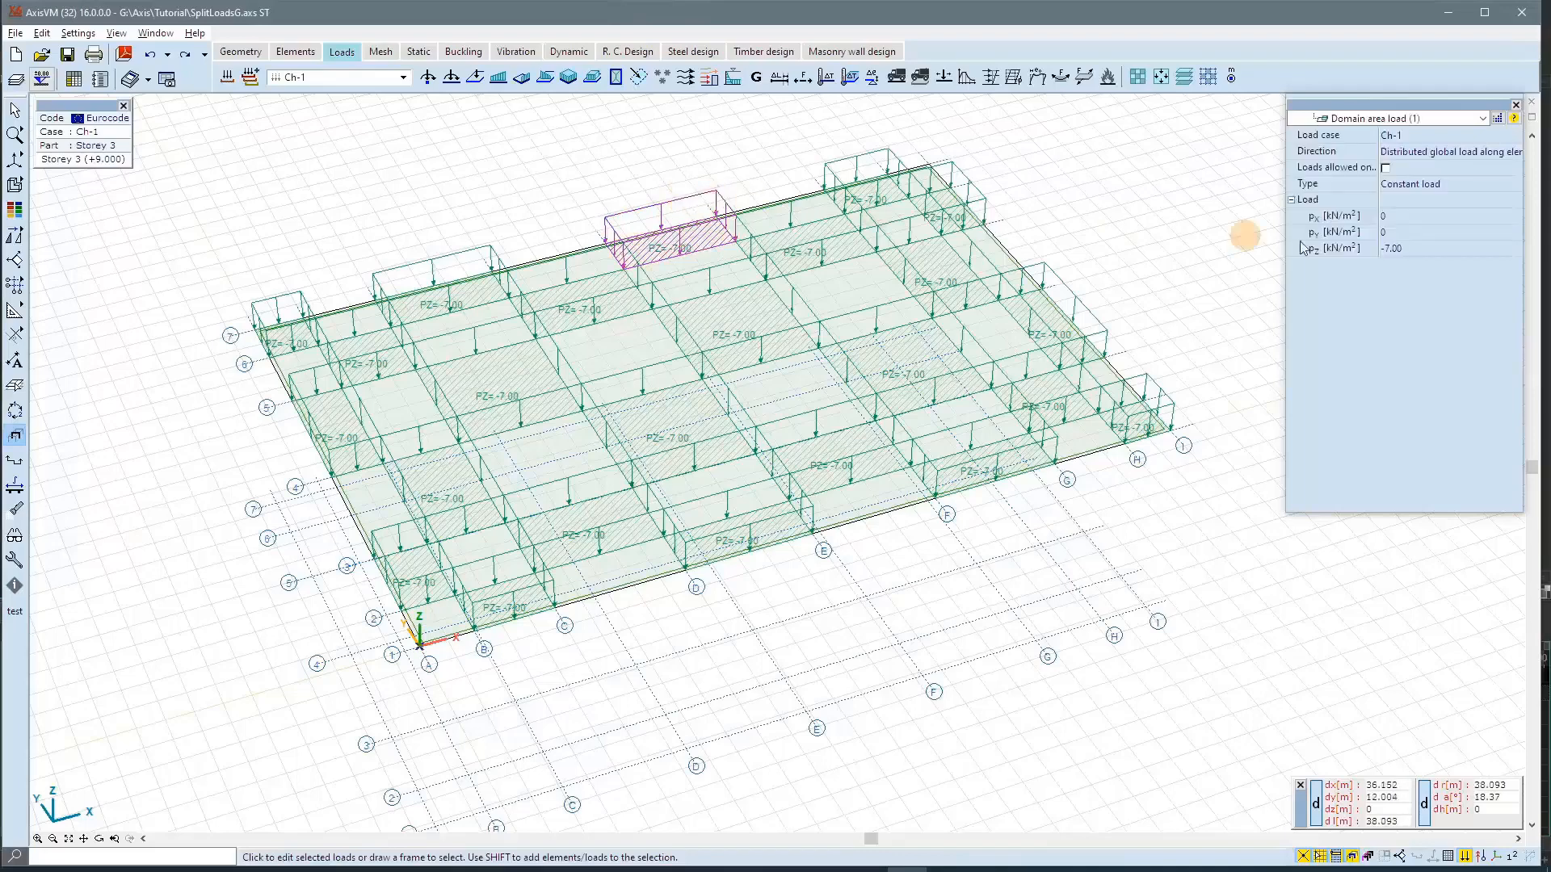
{"action": "left_click", "coordinate": [1429, 247]}
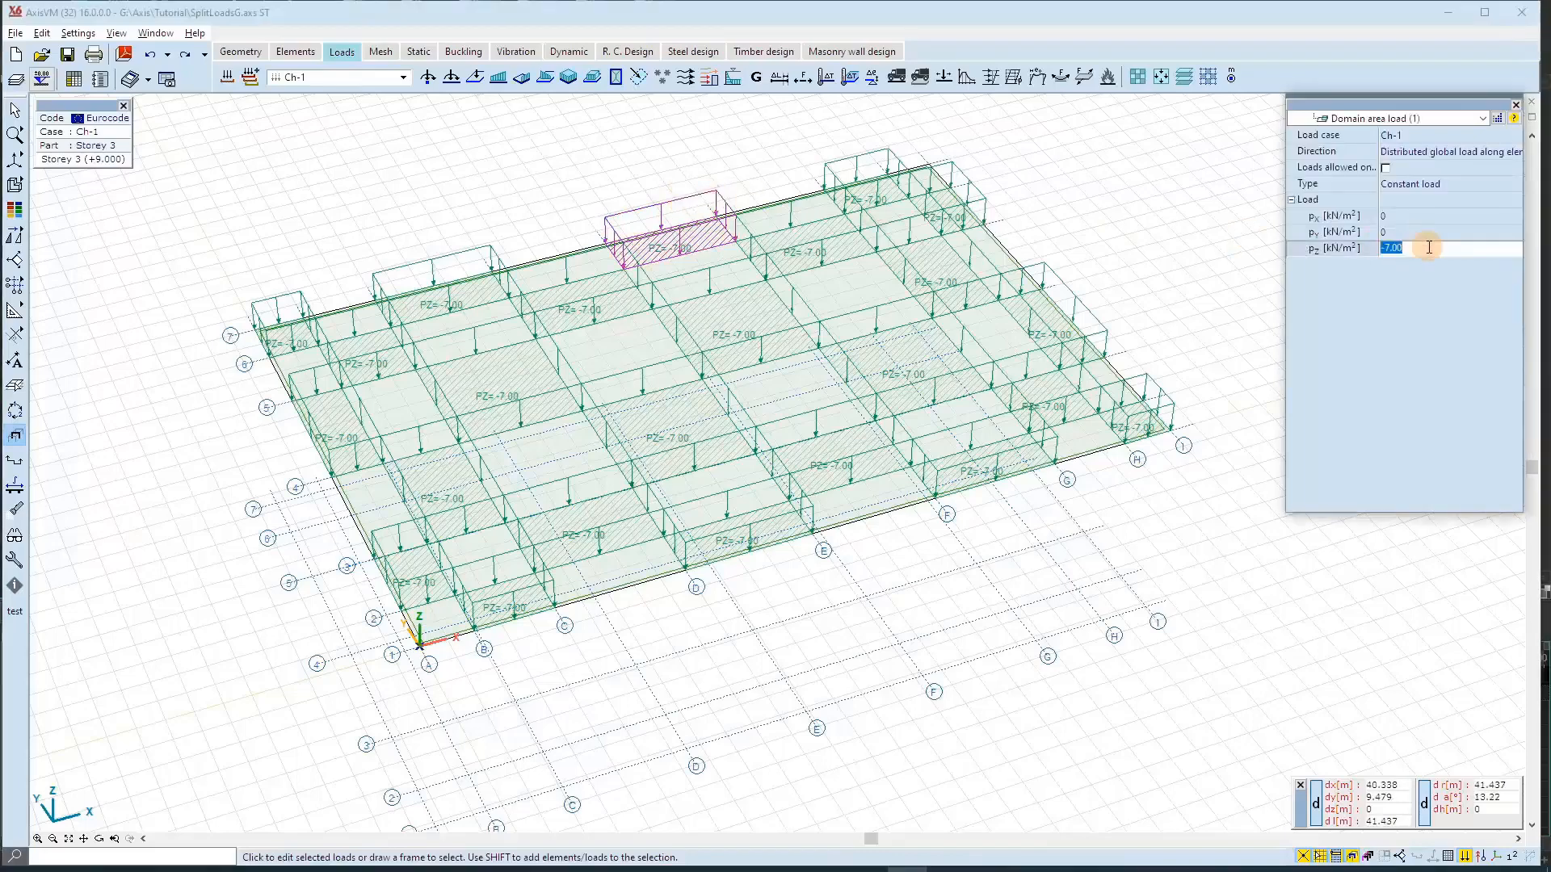
{"action": "left_click", "coordinate": [1498, 118]}
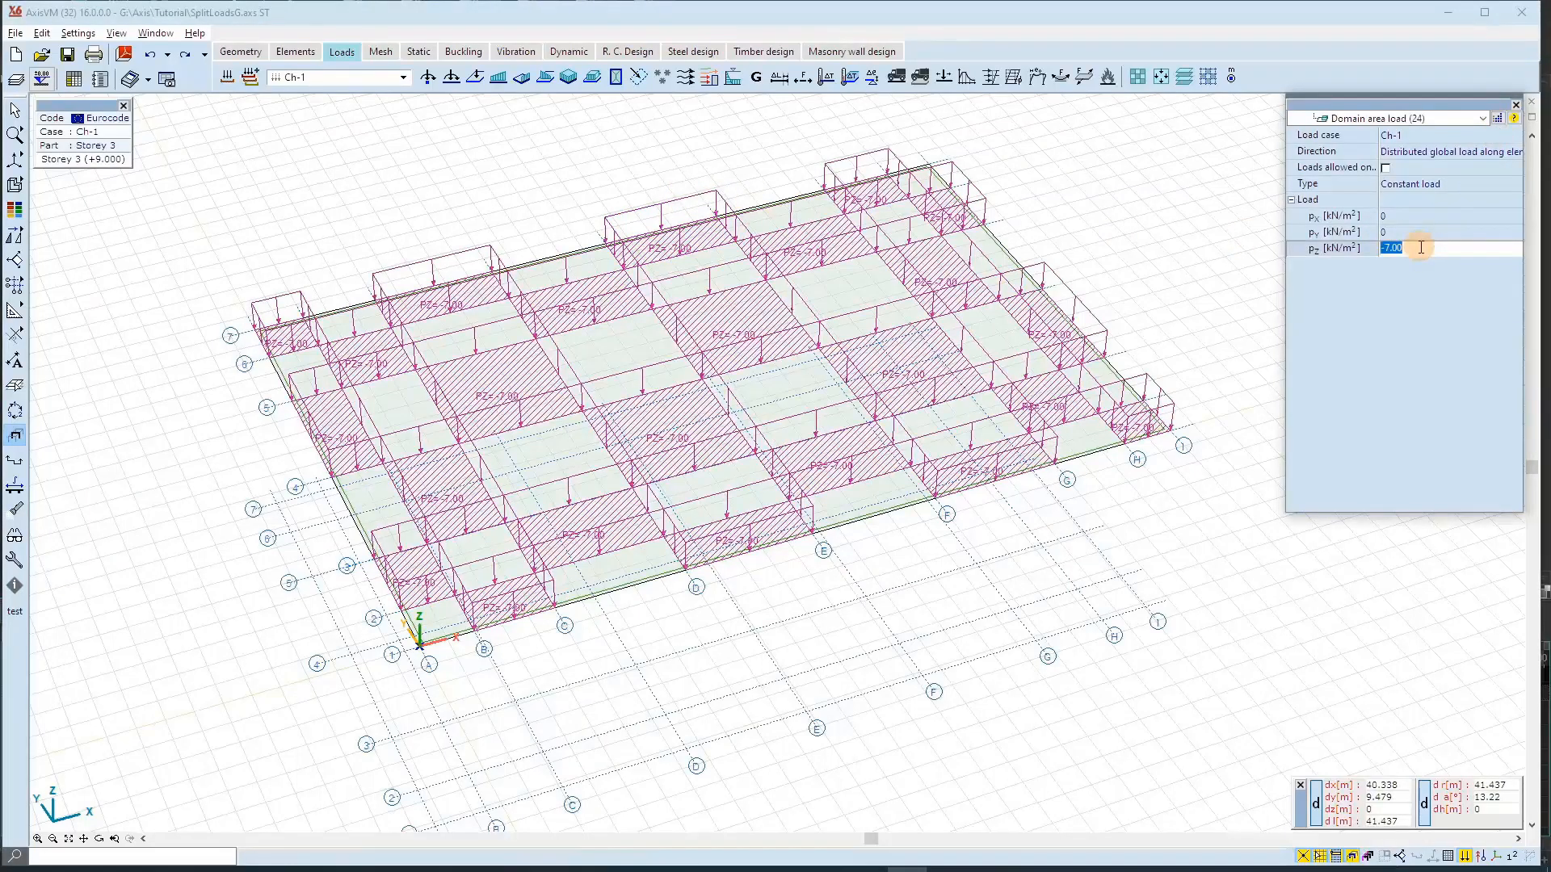
{"action": "type", "text": "-12"}
{"action": "key", "text": "Return"}
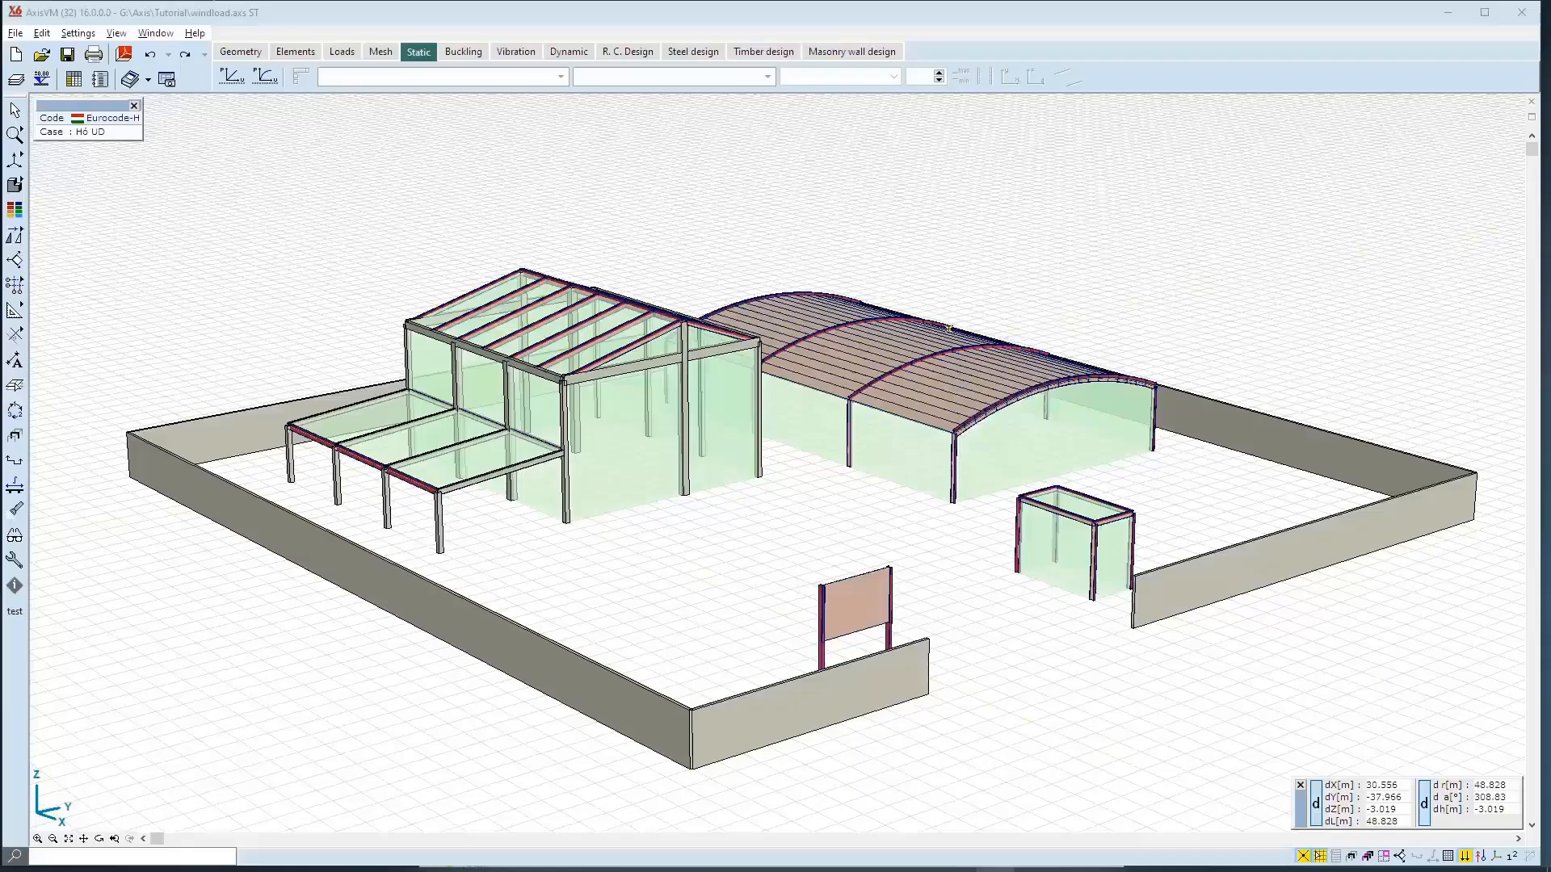
Step: Rotate the windload model to a low side view and set the load panels' rendering transparency to 40
{"action": "left_click", "coordinate": [98, 840]}
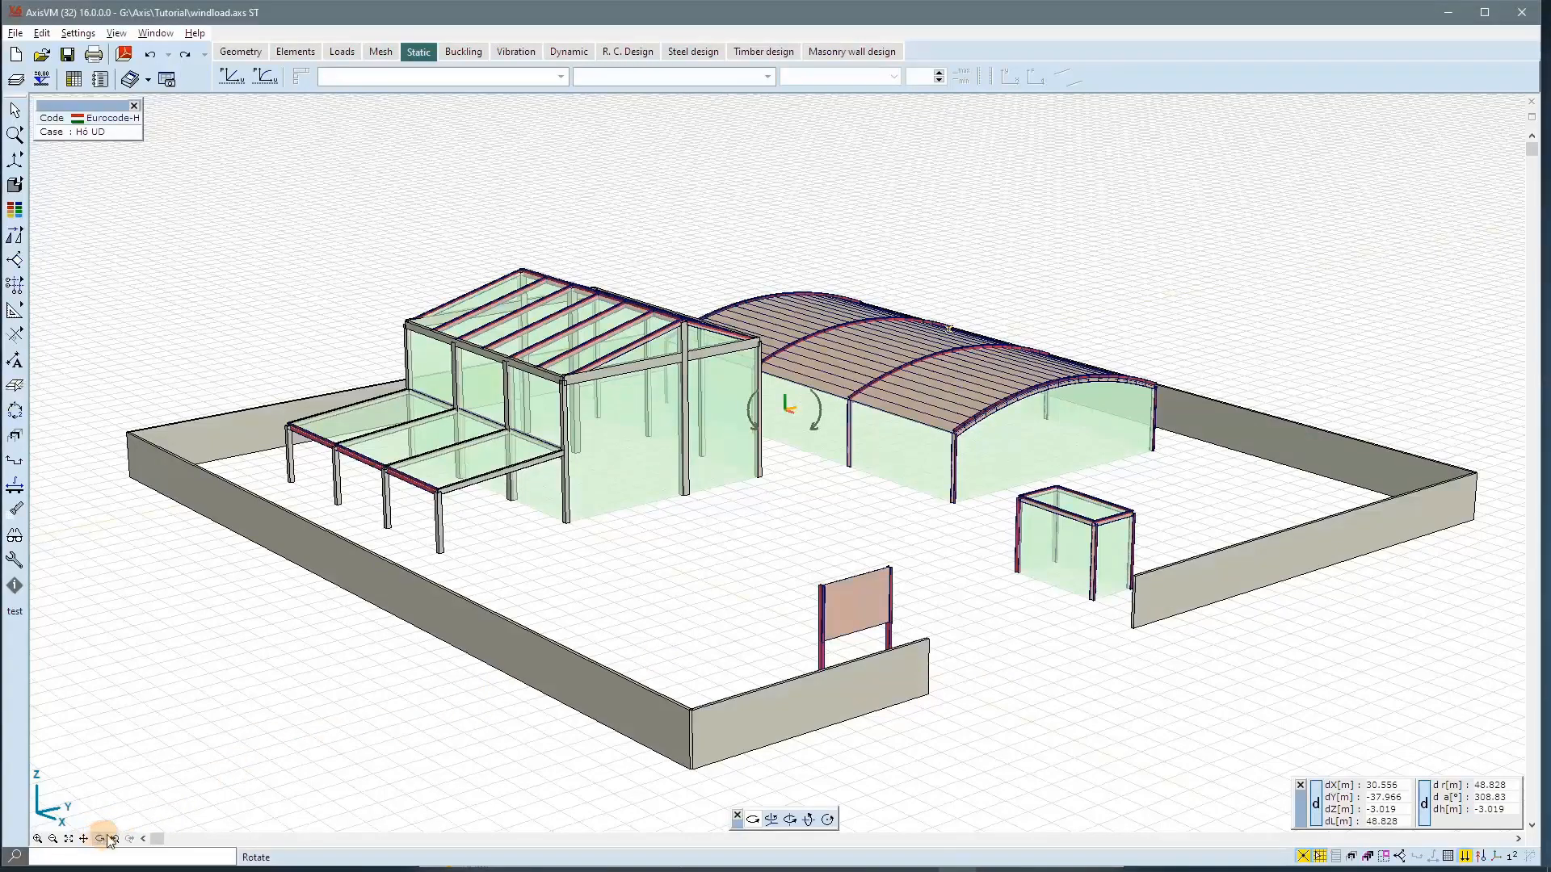
{"action": "left_click_drag", "start_coordinate": [523, 749], "coordinate": [620, 643]}
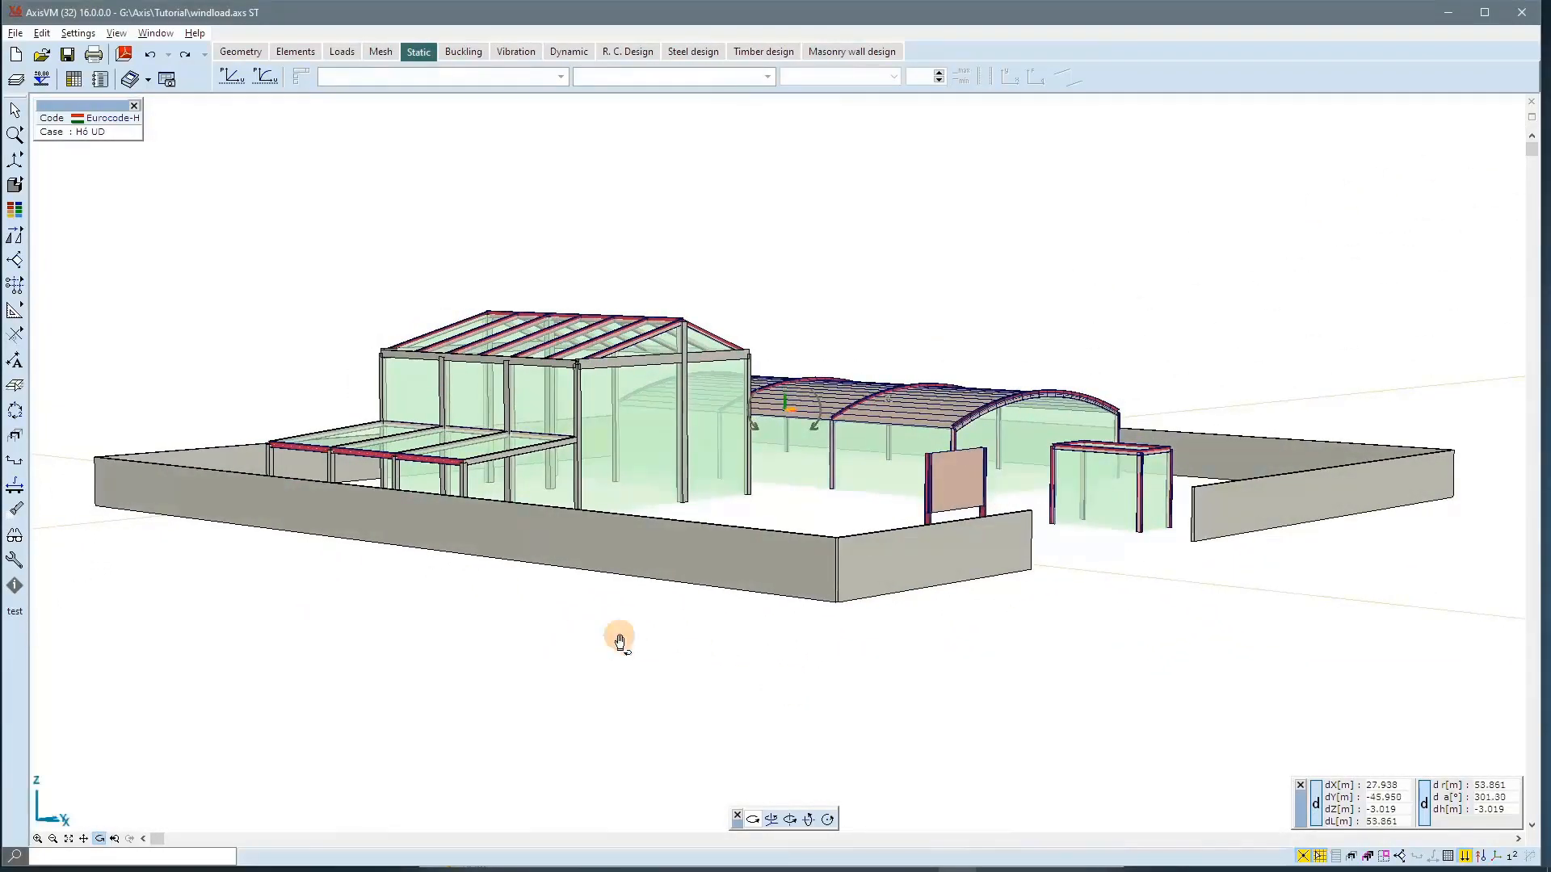
{"action": "left_click", "coordinate": [118, 34]}
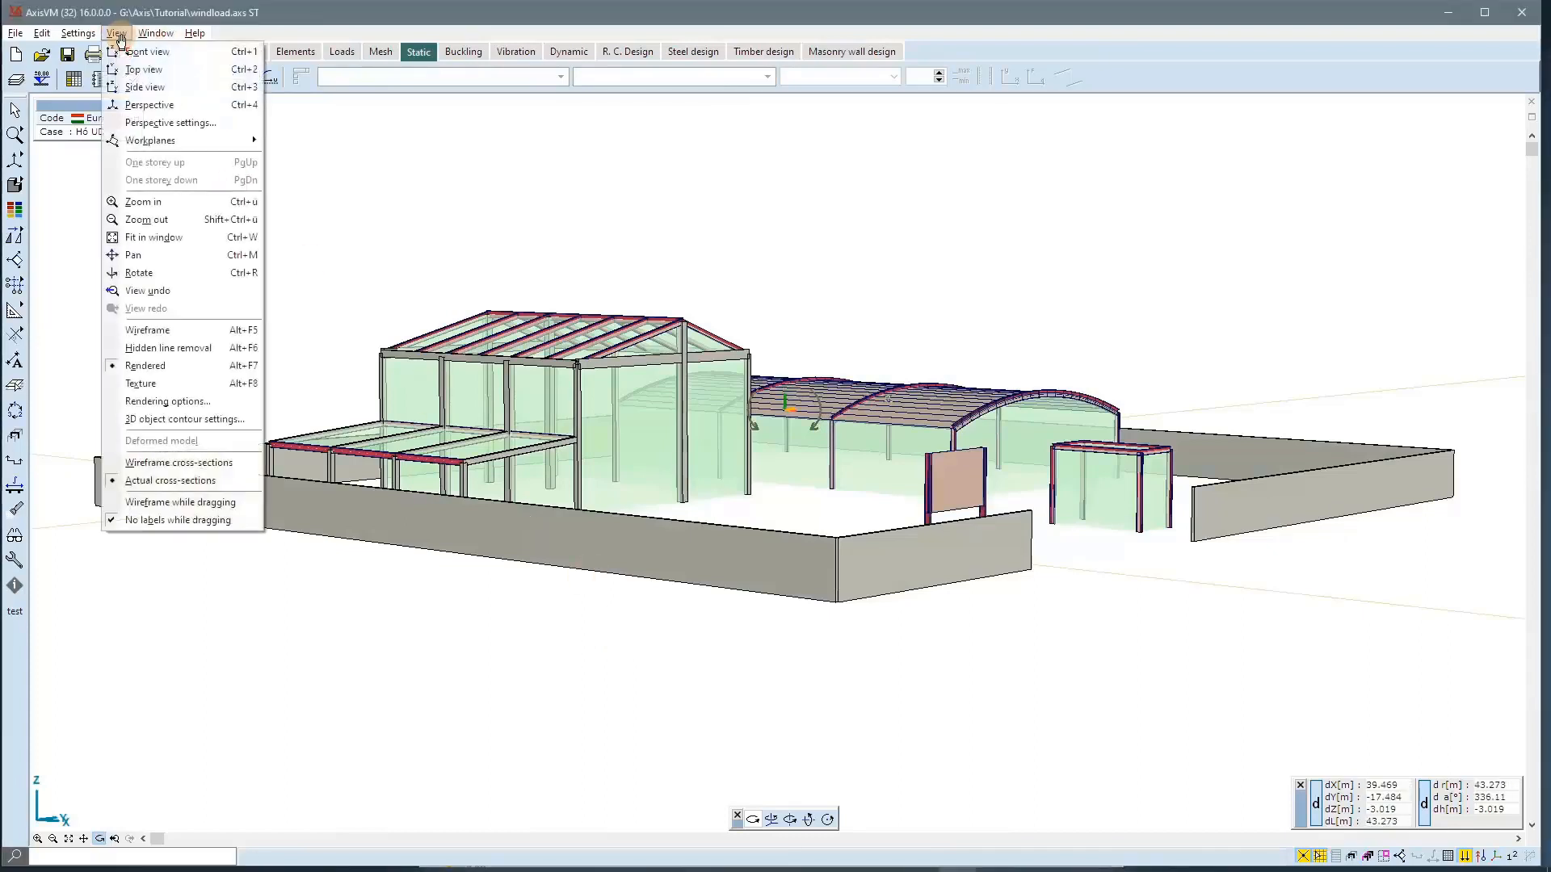
{"action": "left_click", "coordinate": [193, 402]}
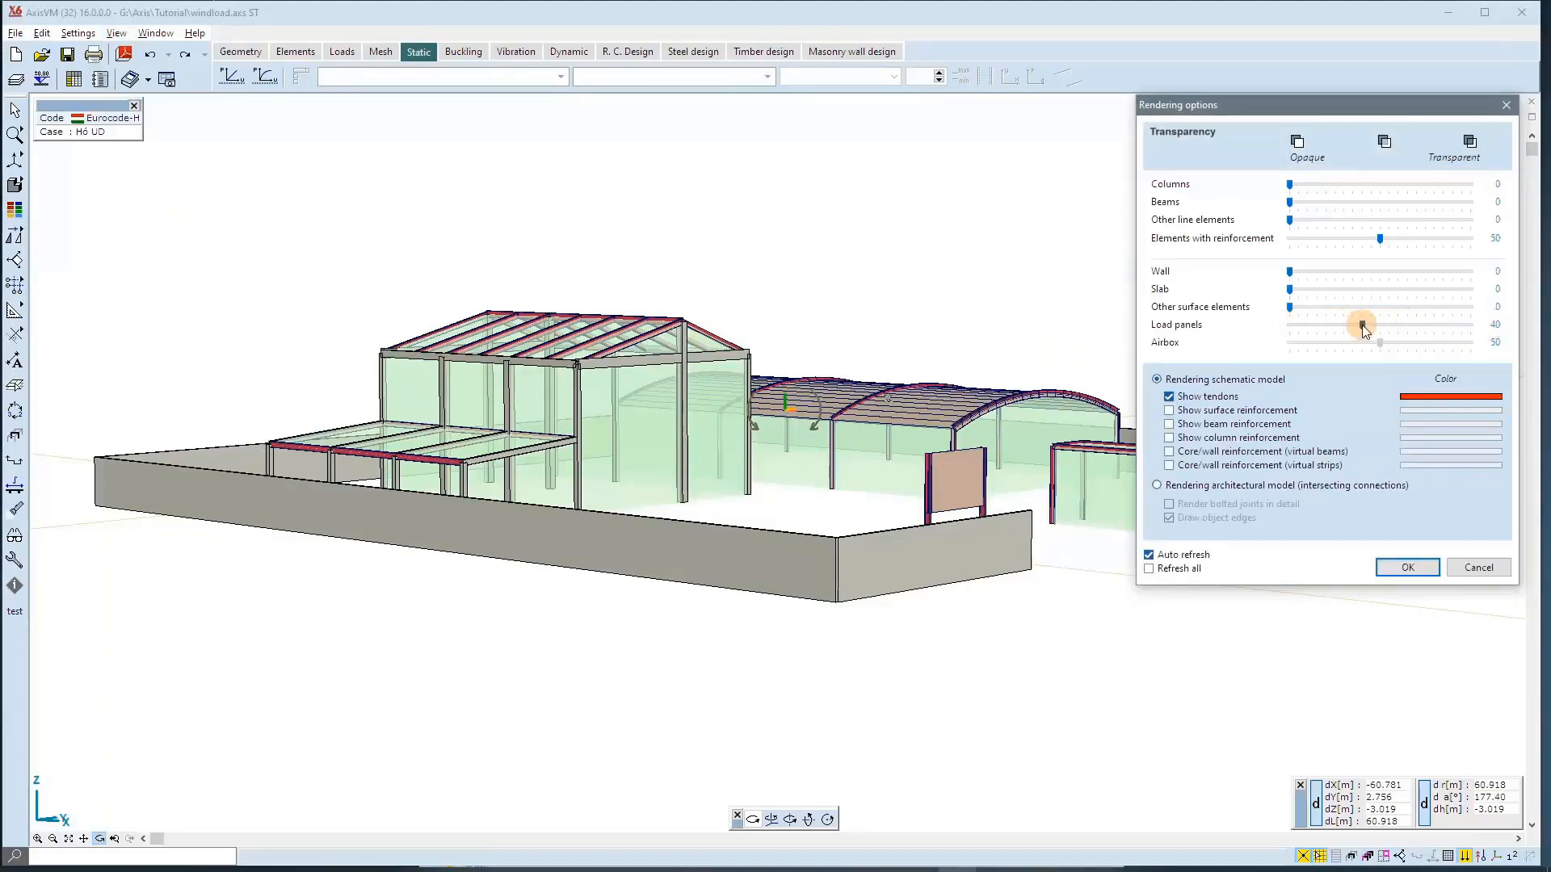
{"action": "mouse_move", "coordinate": [1337, 326]}
{"action": "left_mouse_down"}
{"action": "mouse_move", "coordinate": [1283, 329]}
{"action": "mouse_move", "coordinate": [1442, 321]}
{"action": "mouse_move", "coordinate": [1351, 326]}
{"action": "left_mouse_up"}
{"action": "left_click_drag", "start_coordinate": [1358, 326], "coordinate": [1362, 326]}
{"action": "left_click", "coordinate": [1407, 567]}
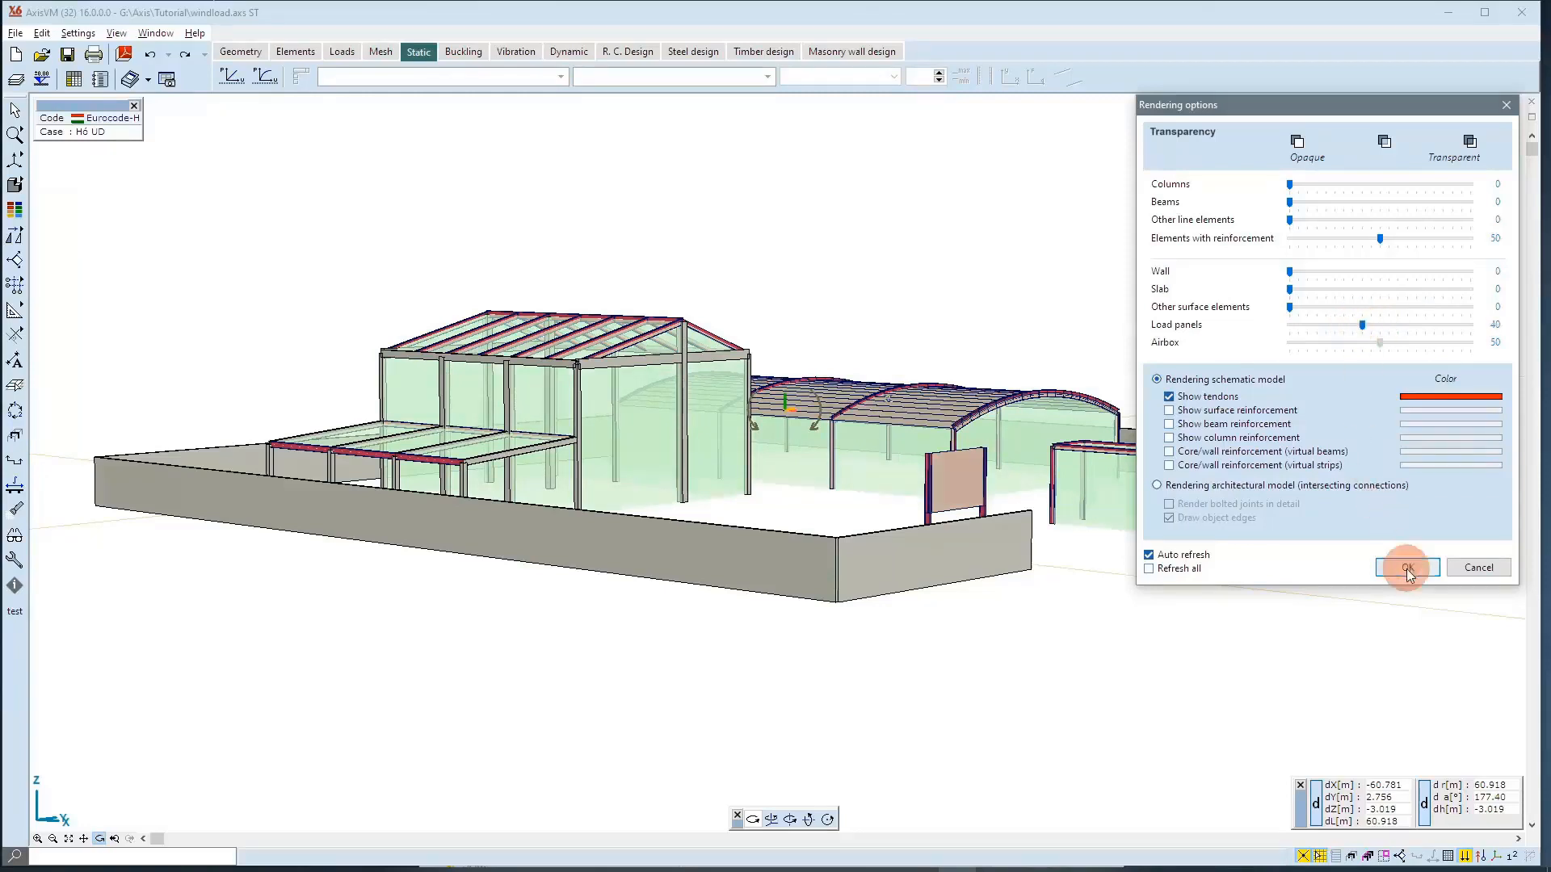